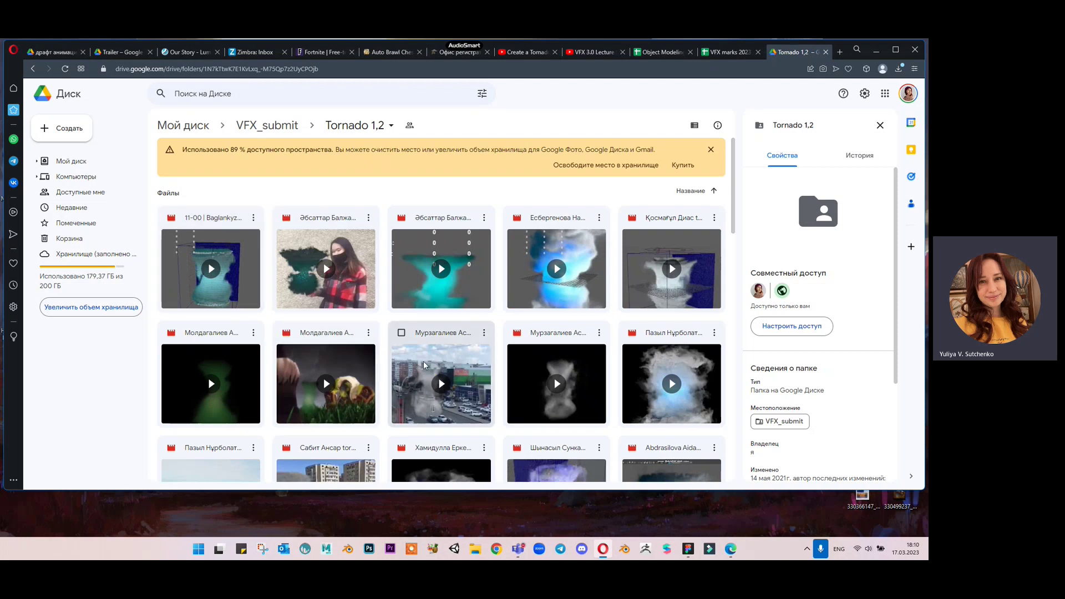
# Open and play the first submission video in the Tornado 1,2 folder.
pyautogui.doubleClick(202, 280)
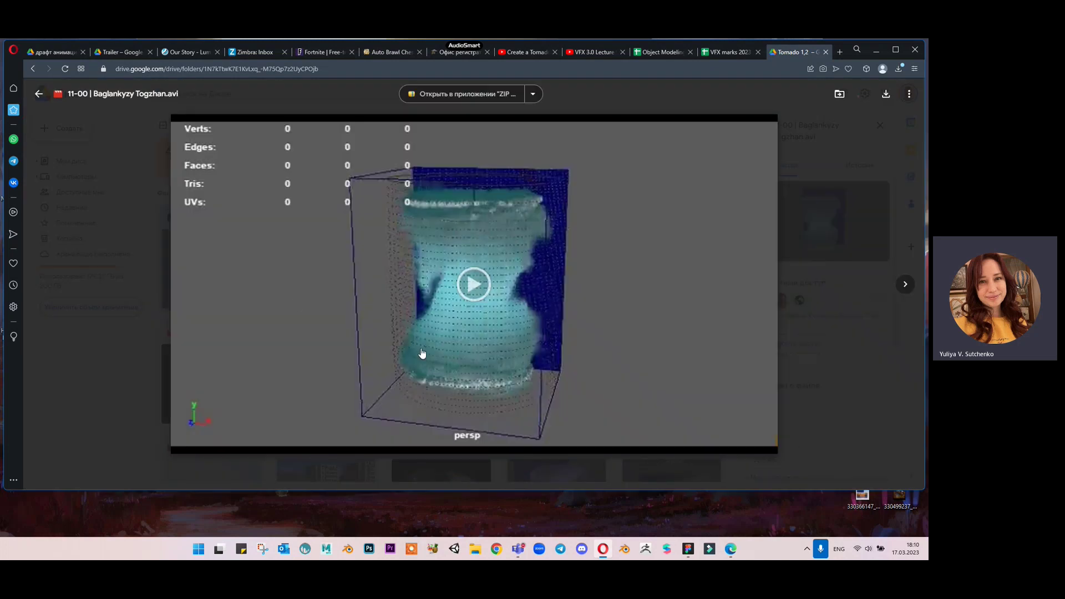
pyautogui.click(474, 285)
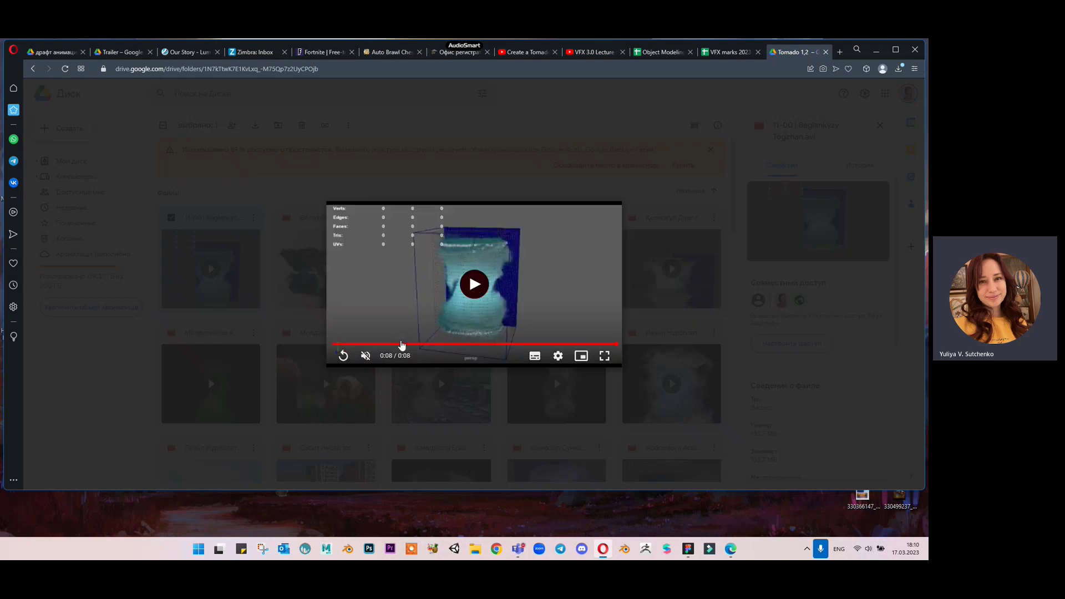
# Copy the address of the "Create a Tornado using Maya Fluid" YouTube video, and pause it and the "VFX 3.0 Lecture 9-10 tornado part 1" video.
pyautogui.click(532, 59)
pyautogui.click(415, 69)
pyautogui.hotkey('ctrl', 'c')
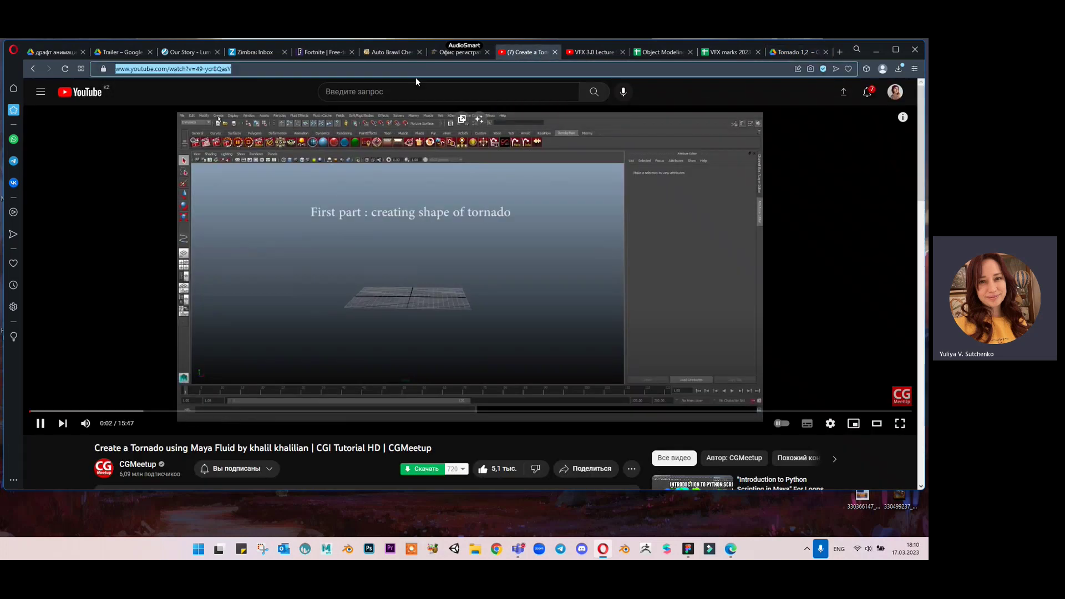
pyautogui.click(427, 209)
pyautogui.click(582, 55)
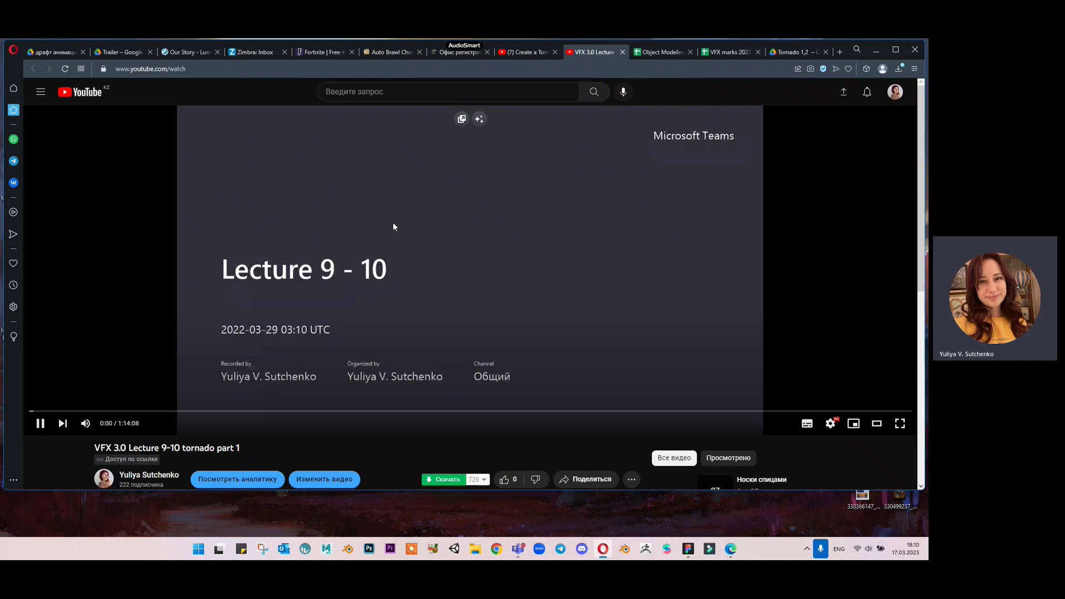
pyautogui.click(481, 276)
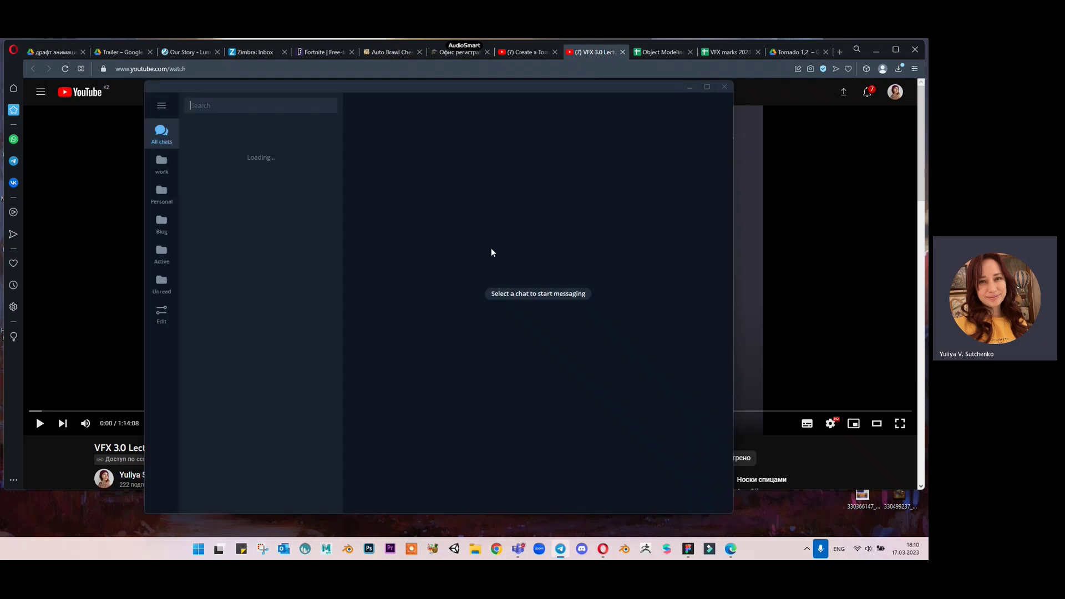
# In Telegram, send the copied tornado tutorial link to the VFX 2023 group among the work chats.
pyautogui.click(162, 167)
pyautogui.click(260, 134)
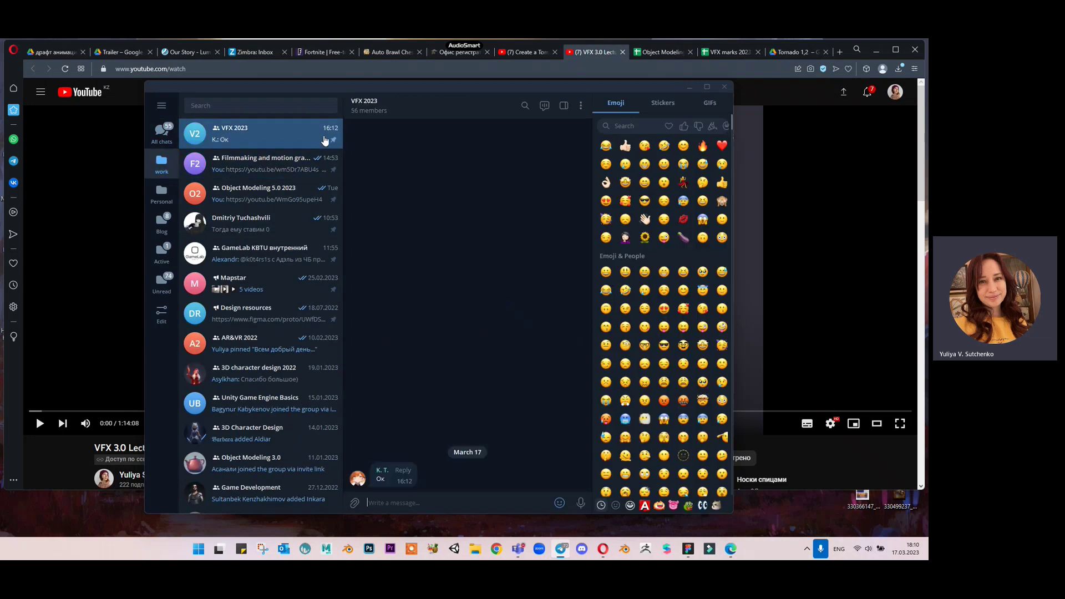
pyautogui.hotkey('ctrl', 'v')
pyautogui.press('Return')
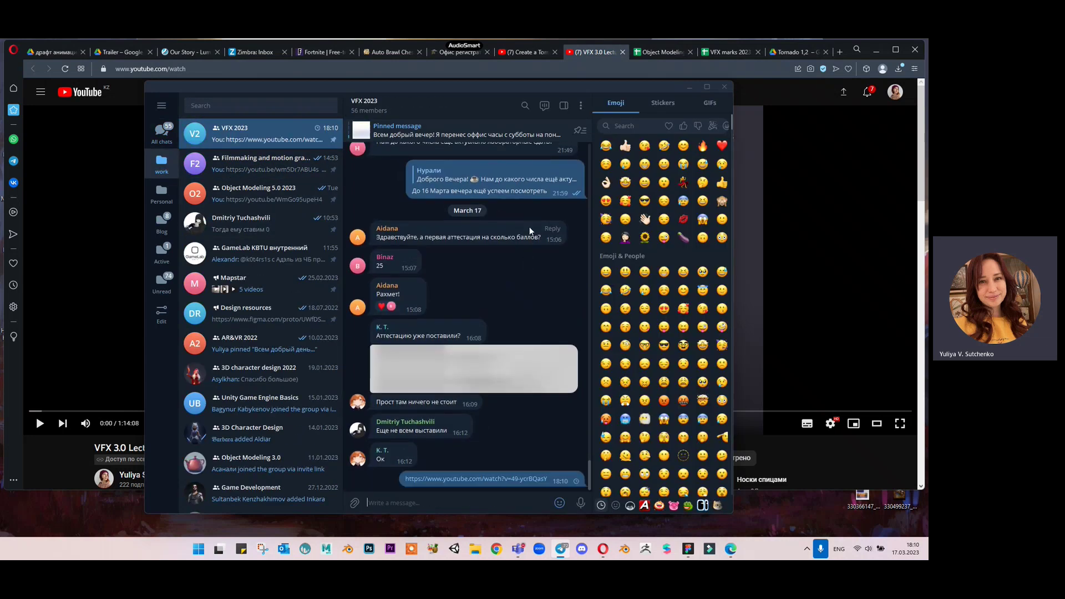
pyautogui.click(518, 51)
pyautogui.rightClick(498, 189)
pyautogui.click(516, 221)
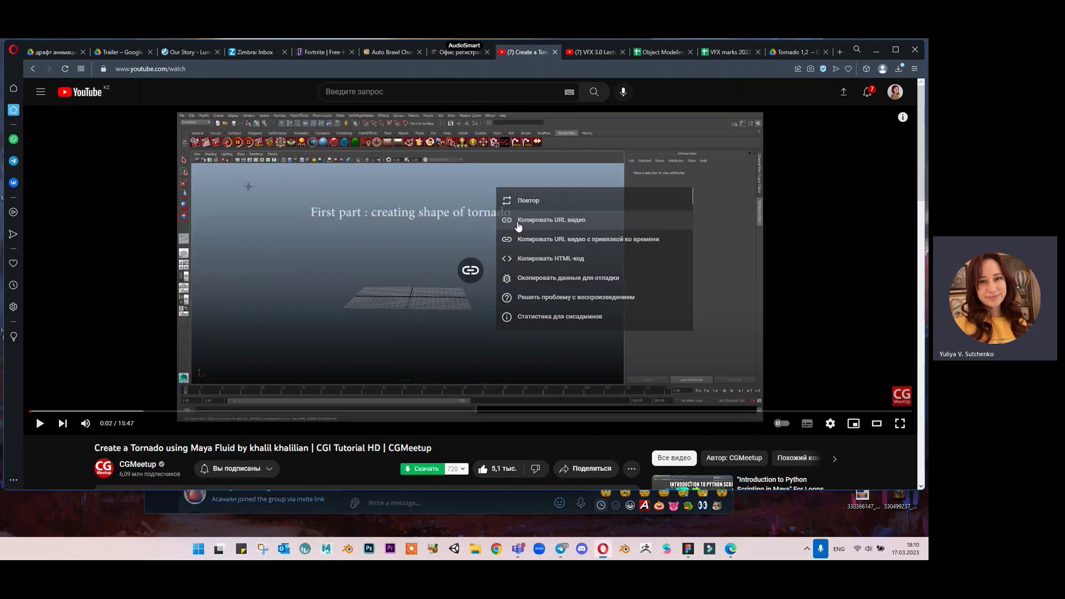
pyautogui.click(561, 550)
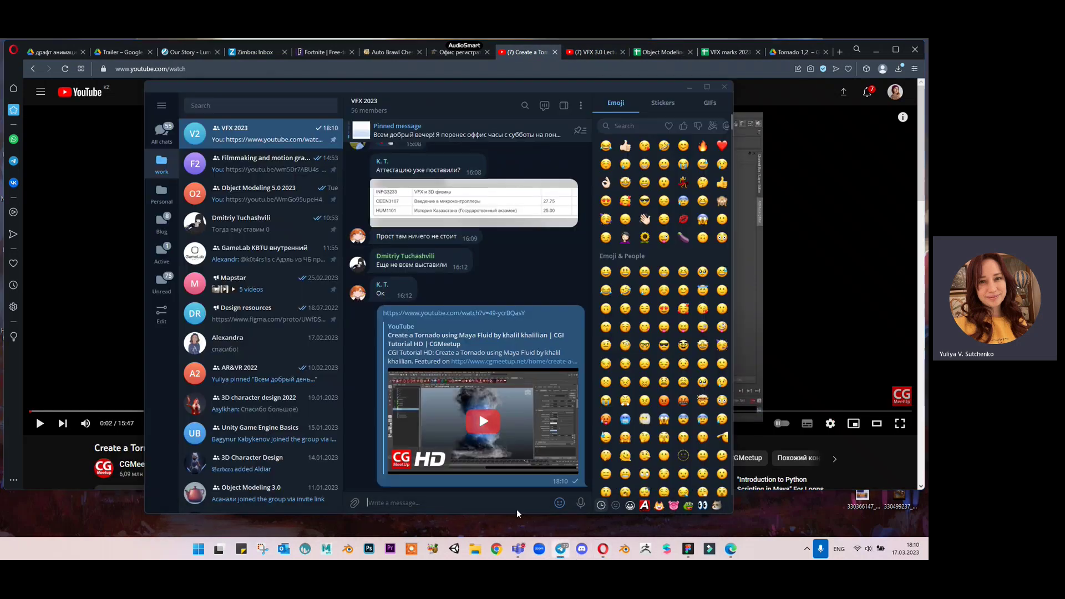
pyautogui.write('https://youtu.be/49-ycrBQasY')
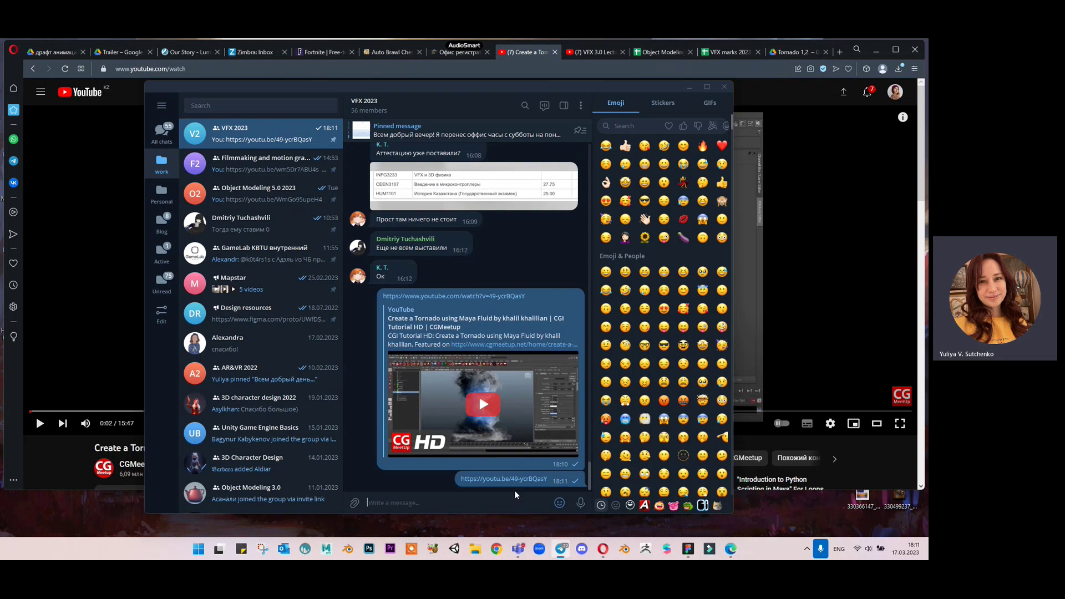
pyautogui.press('Return')
pyautogui.press('XF86AudioMicMute')
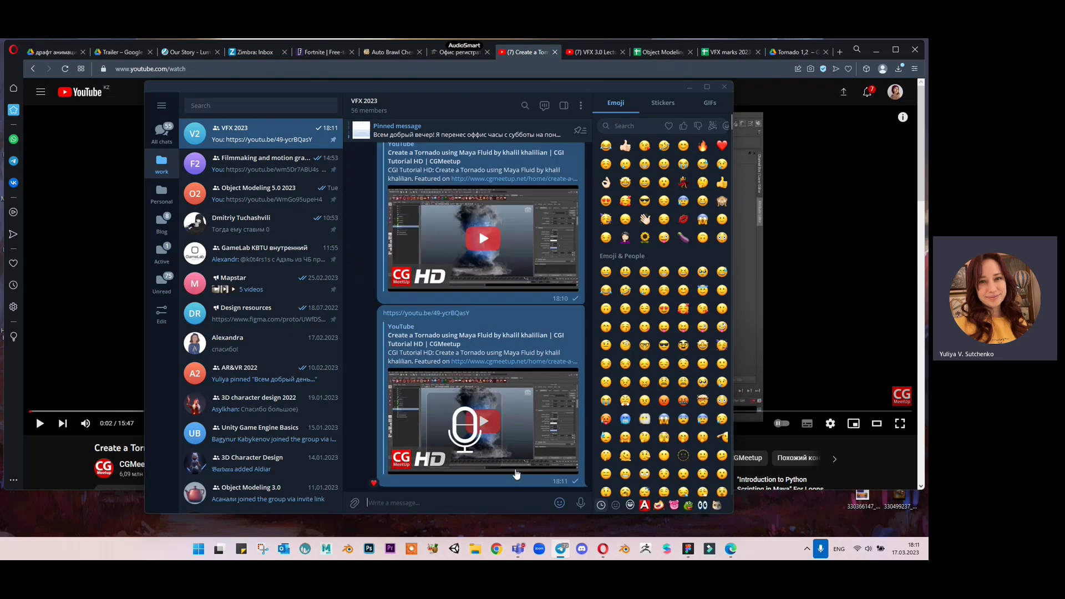
pyautogui.click(689, 88)
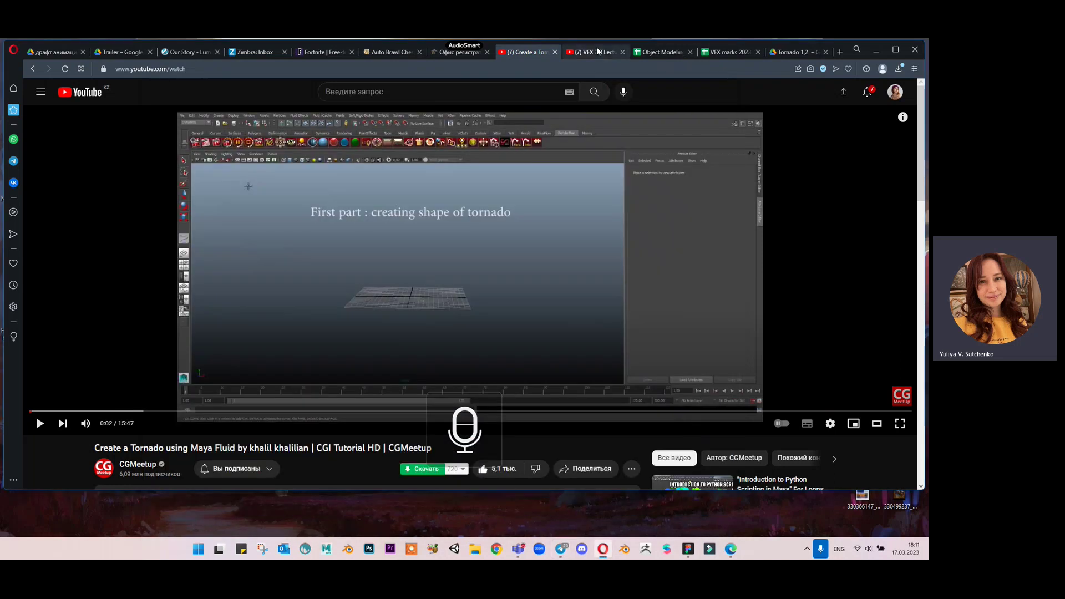
# Return to the Tornado 1,2 folder in Google Drive, play the 1100_tornado1.mp4 submission with the blue tornado, and close it.
pyautogui.click(595, 52)
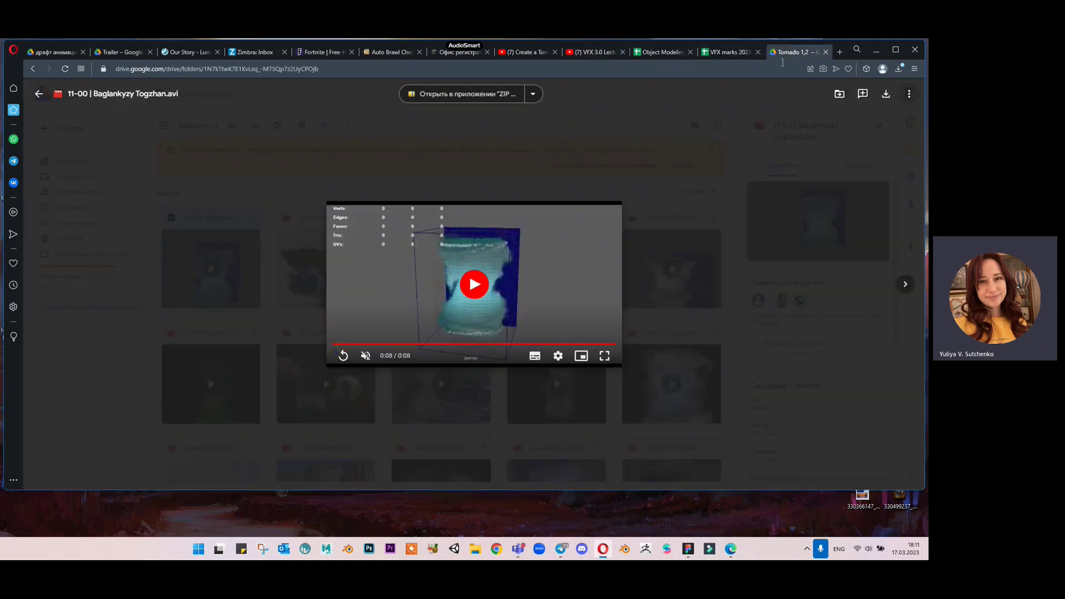
pyautogui.click(795, 51)
pyautogui.click(662, 314)
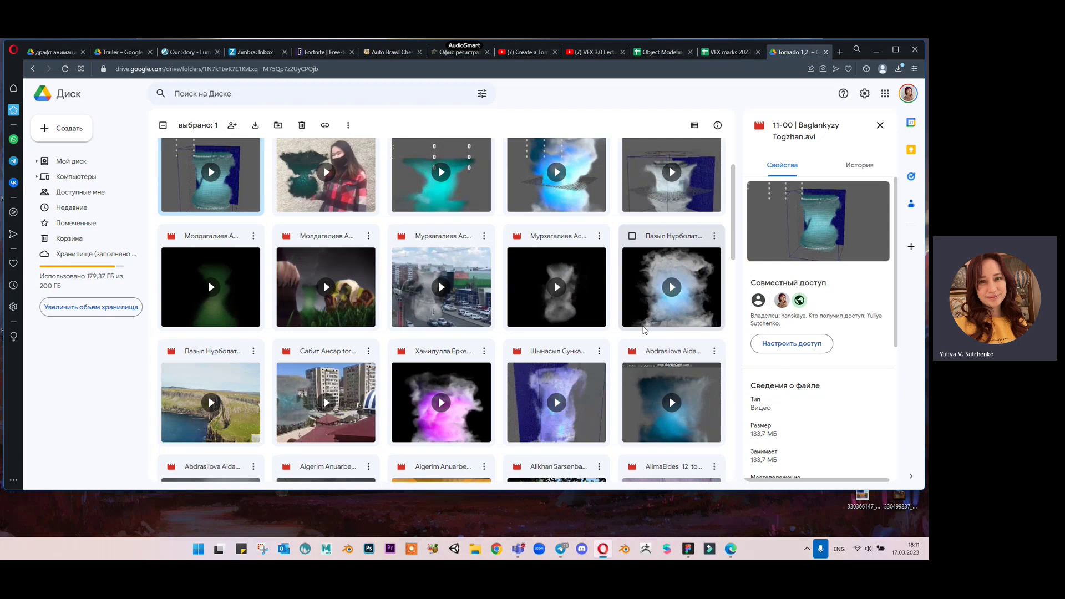
pyautogui.doubleClick(661, 360)
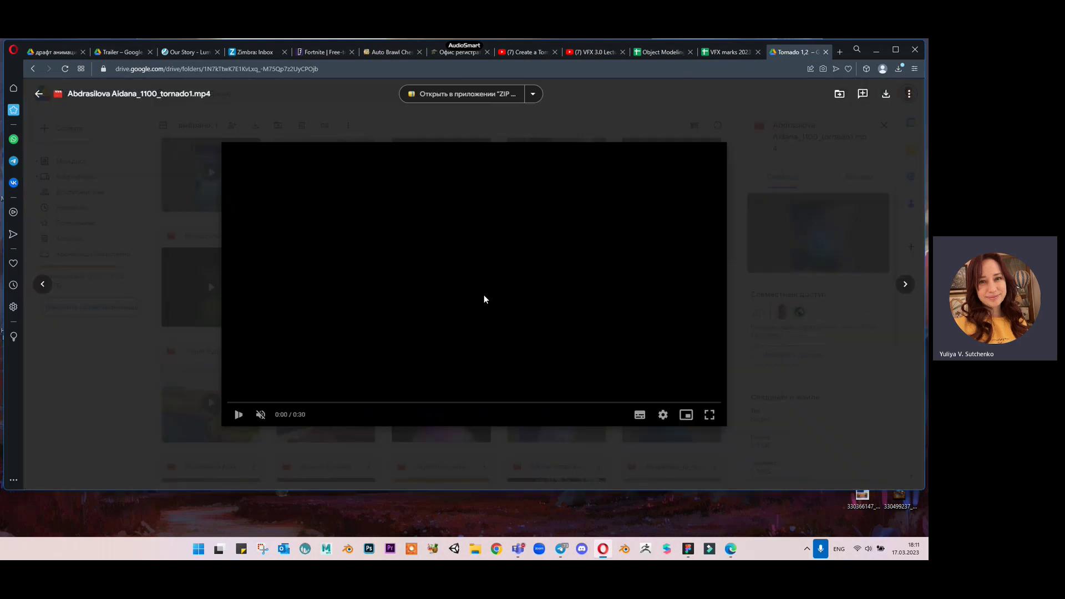
pyautogui.click(484, 300)
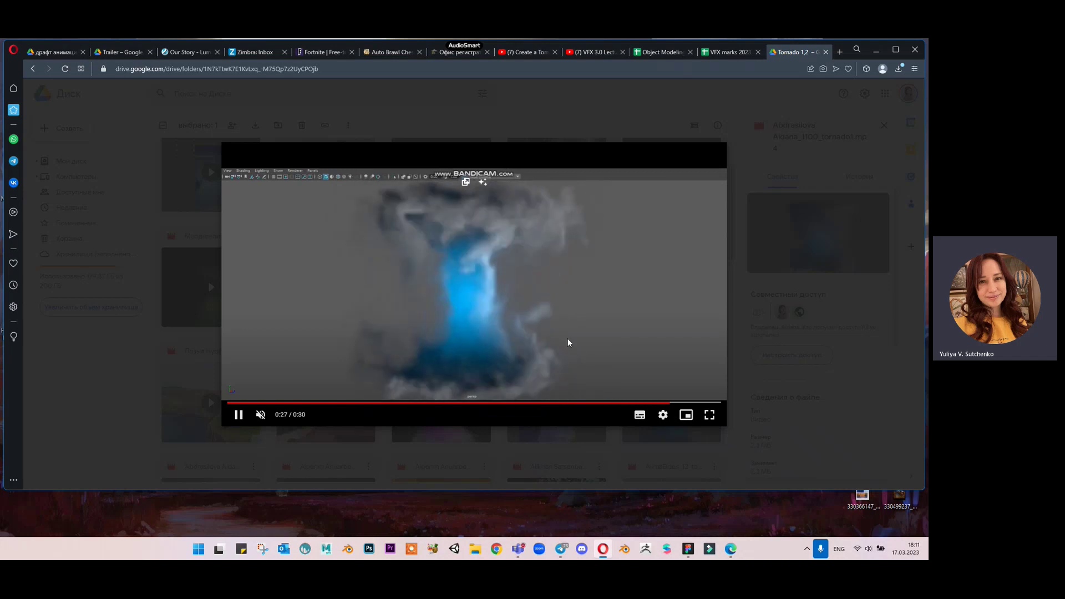
pyautogui.click(593, 280)
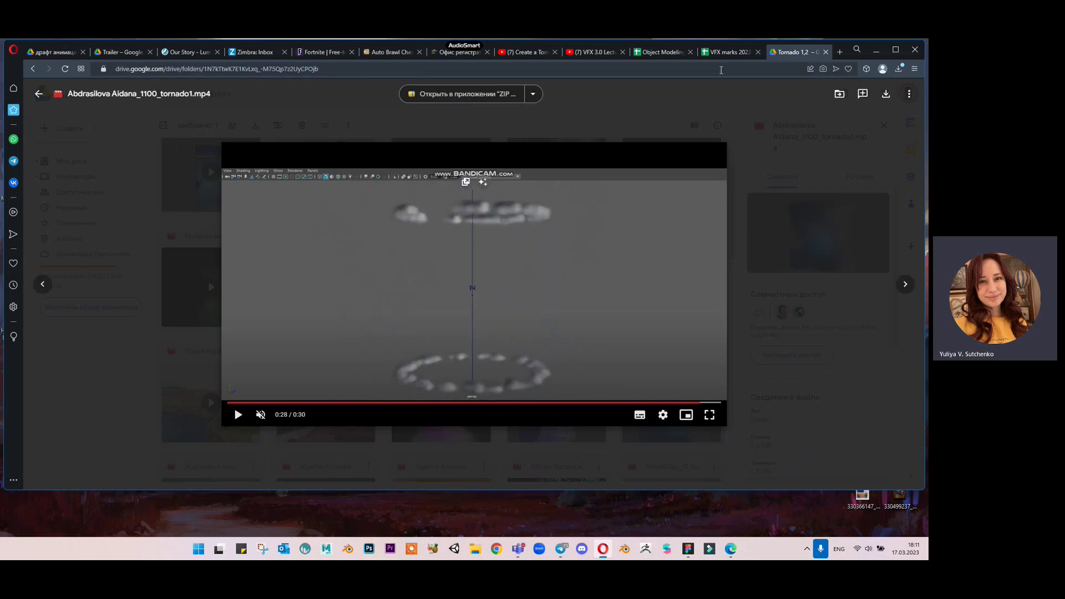
pyautogui.click(684, 444)
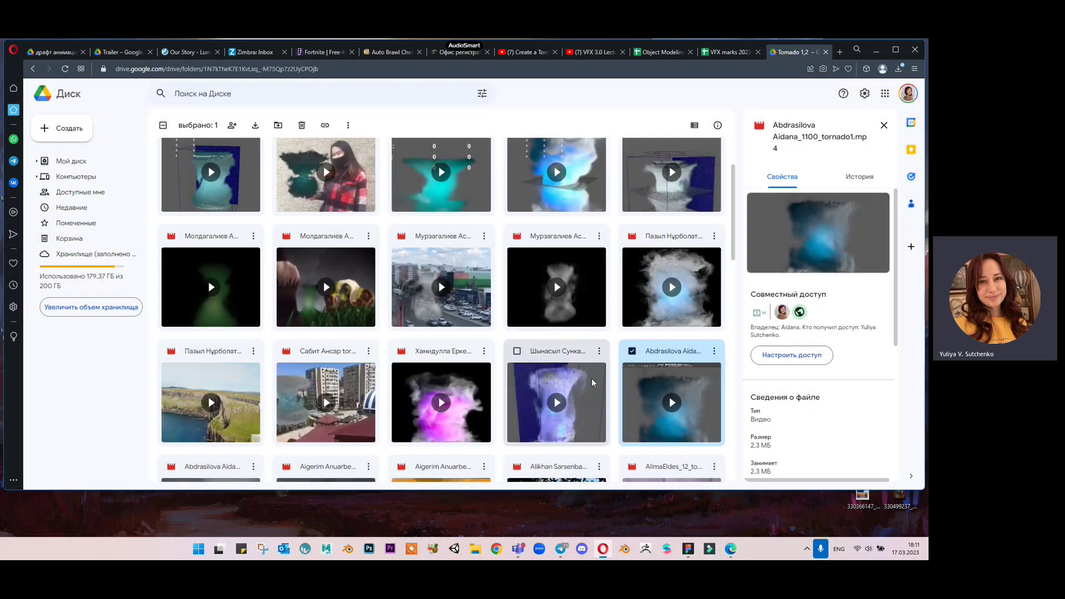
# Play the Tornado 2 submission composited over the city street and car park, and close the preview.
pyautogui.click(697, 278)
pyautogui.doubleClick(472, 281)
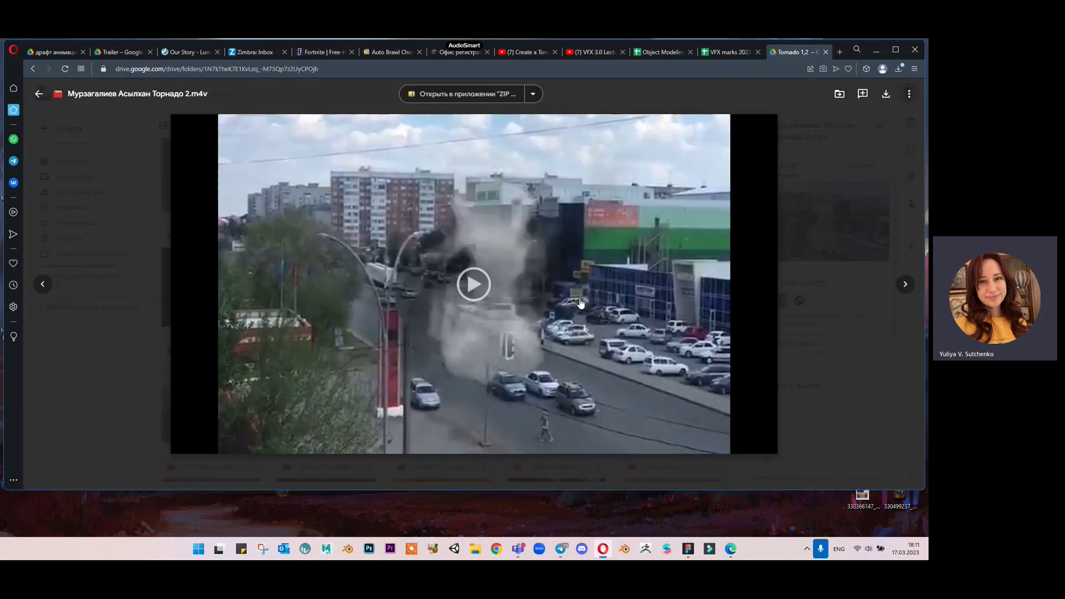
pyautogui.click(513, 275)
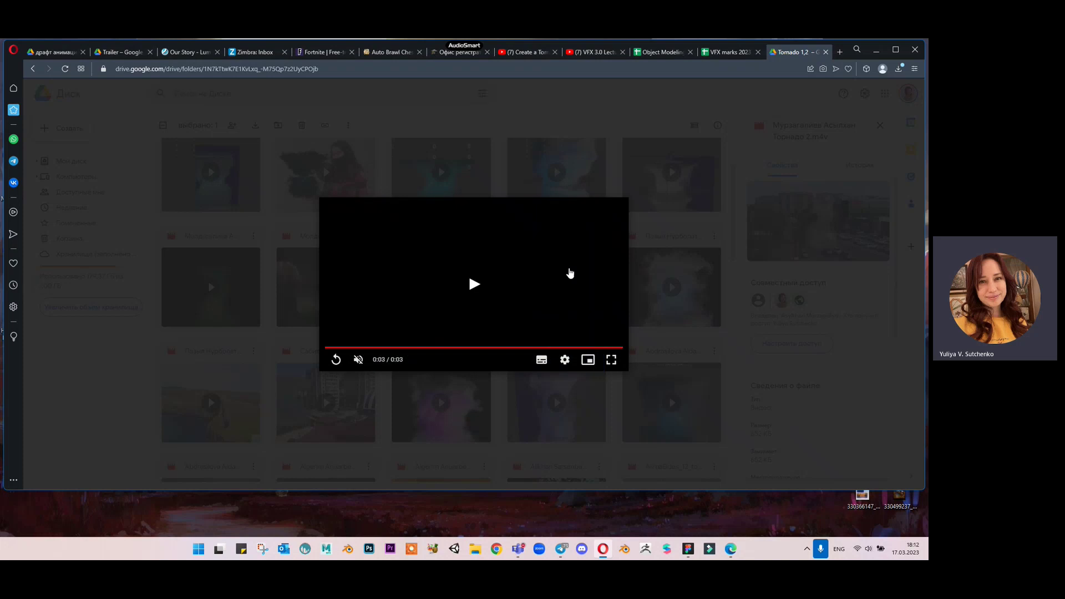
pyautogui.click(708, 338)
# Play the "Tornado part 2, 3 - 11:00" coastal cliff submission, scrub back through it to review the effect, and close it.
pyautogui.scroll(-3, 482, 295)
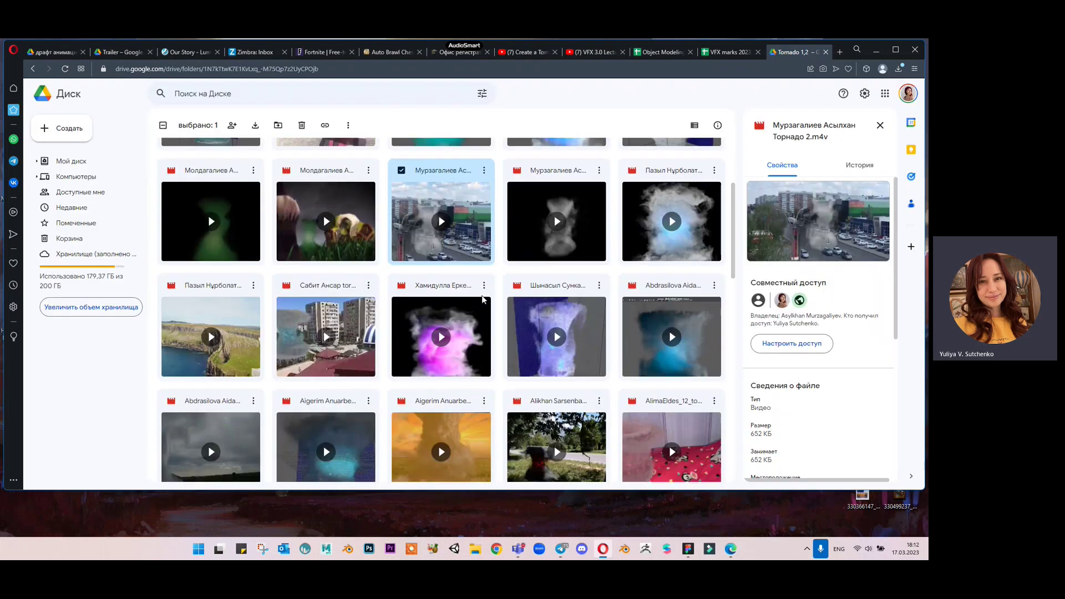
pyautogui.scroll(-1, 323, 299)
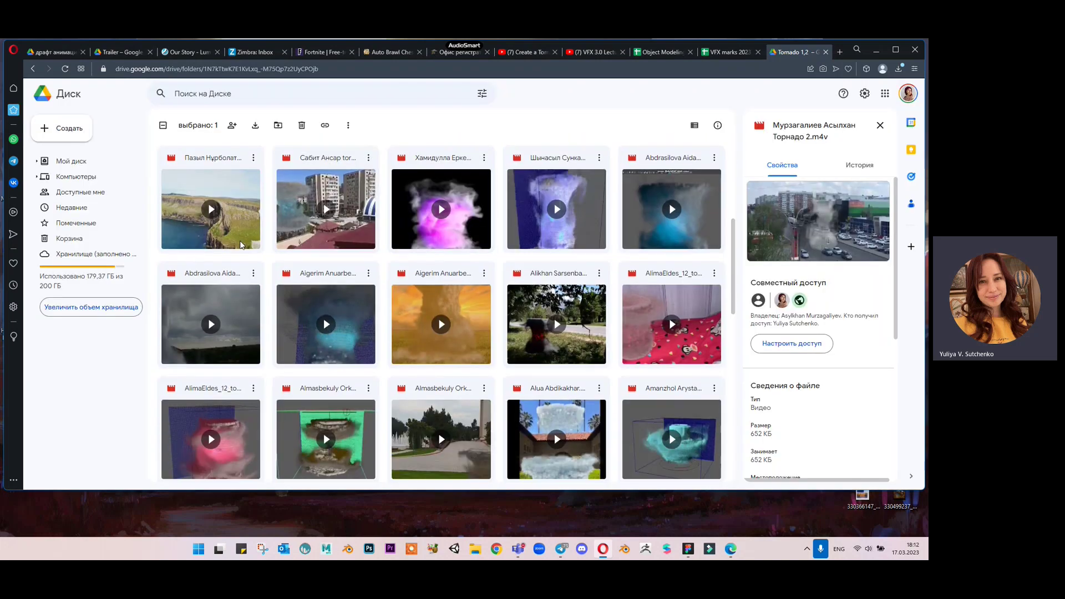
pyautogui.press('Right')
pyautogui.press('Right')
pyautogui.press('Right')
pyautogui.press('Return')
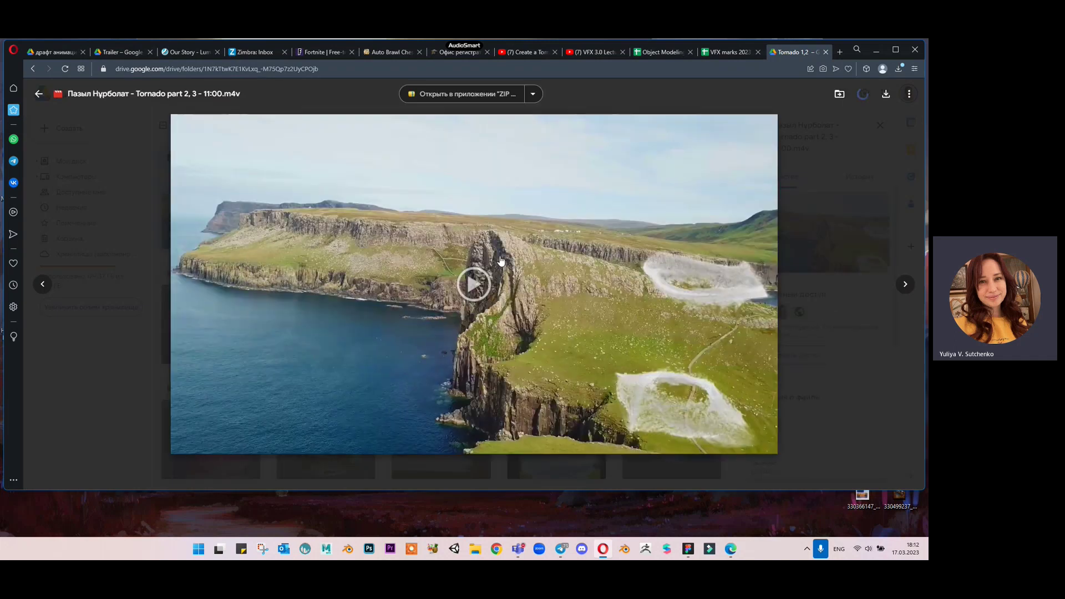
pyautogui.click(473, 285)
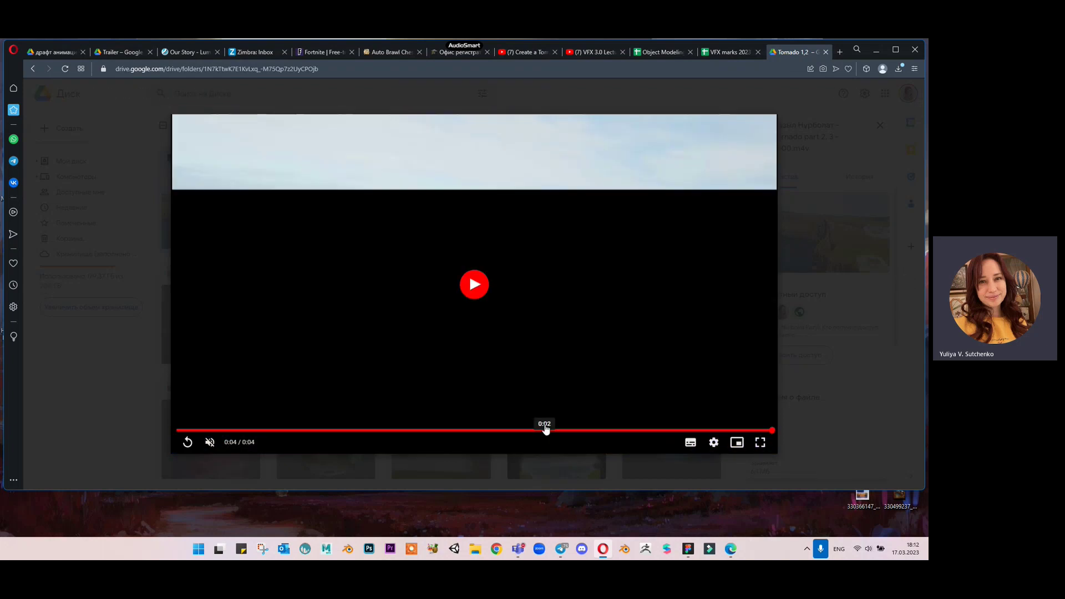
pyautogui.moveTo(546, 428); pyautogui.dragTo(302, 435)
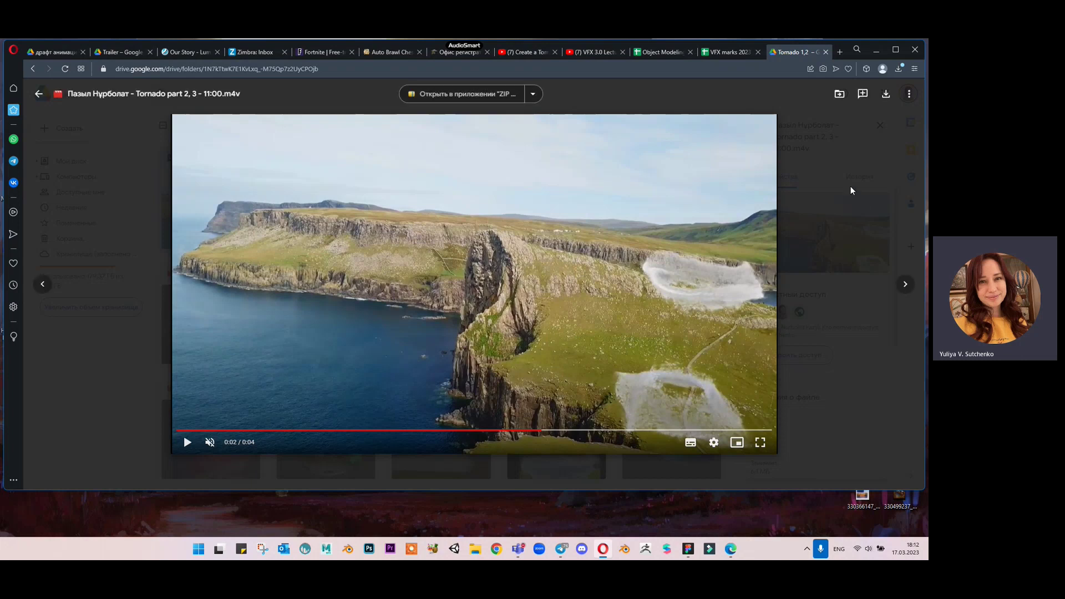
pyautogui.click(817, 161)
# Browse further through the submissions, view the tornado video set on a residential street with fences, and close it.
pyautogui.scroll(10, 314, 256)
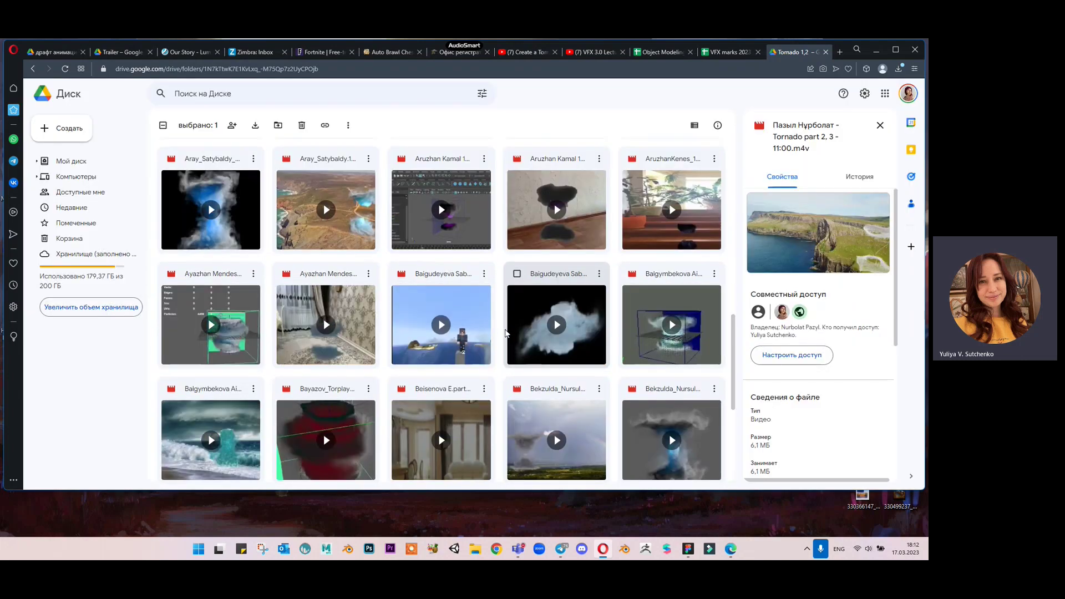
pyautogui.scroll(-2, 683, 311)
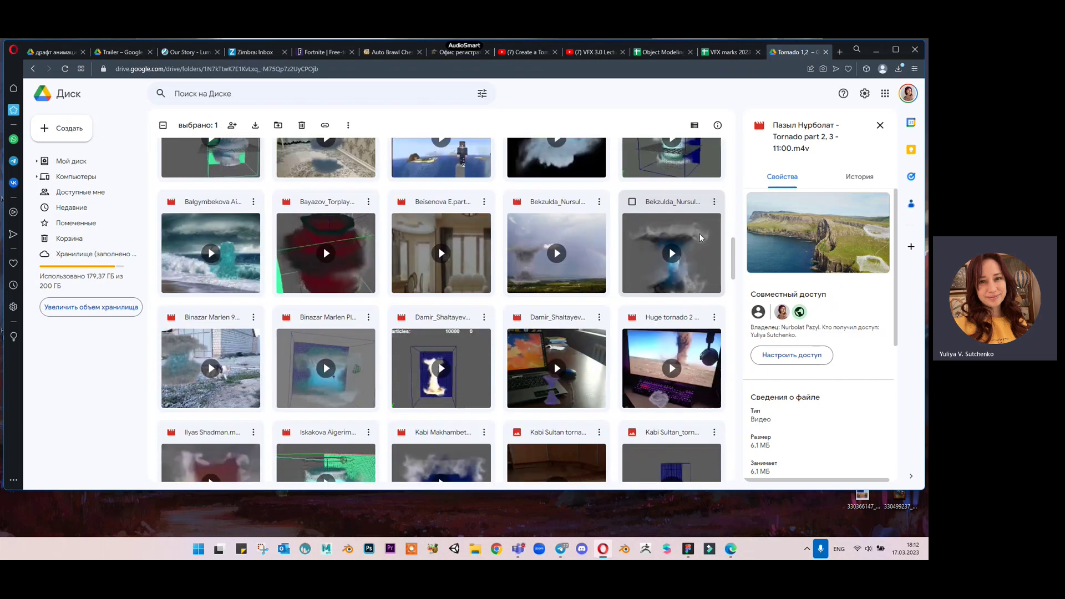
pyautogui.scroll(-2, 555, 300)
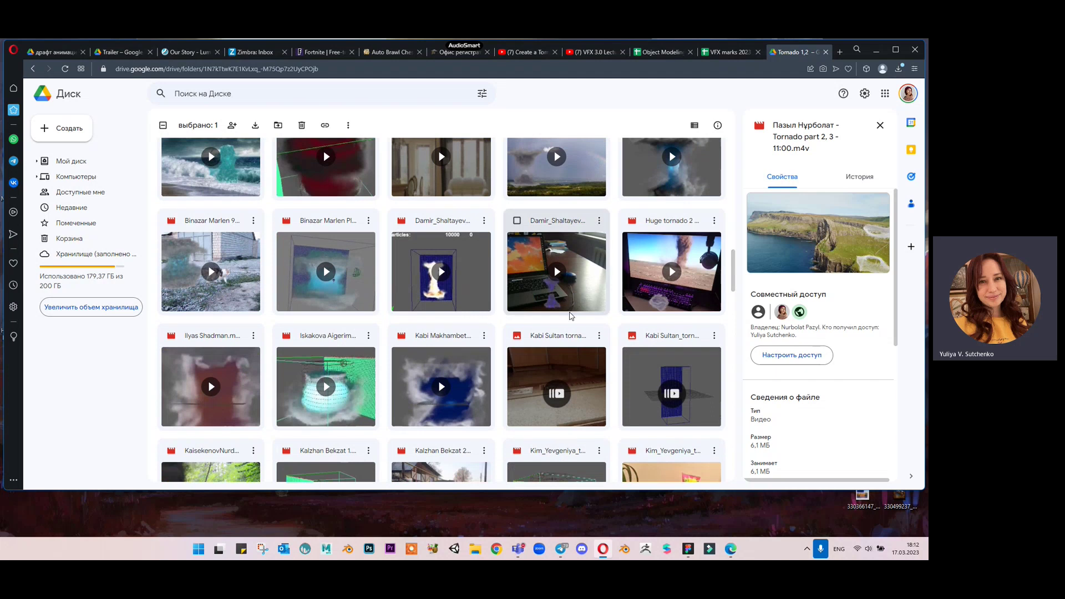
pyautogui.scroll(-2, 570, 316)
pyautogui.scroll(-3, 253, 231)
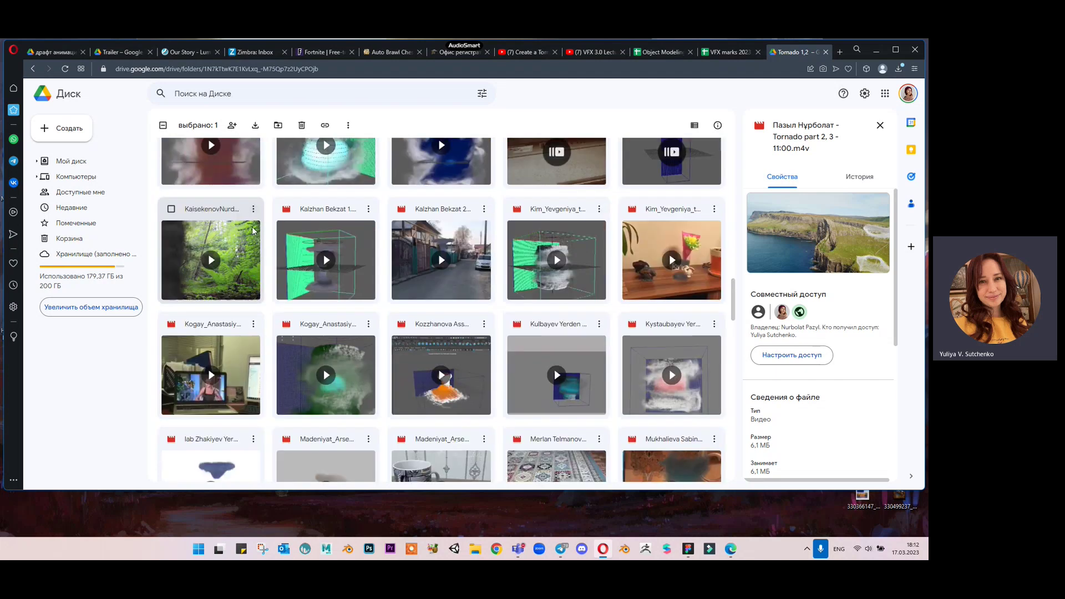
pyautogui.scroll(-2, 253, 231)
pyautogui.scroll(1, 554, 272)
pyautogui.doubleClick(451, 186)
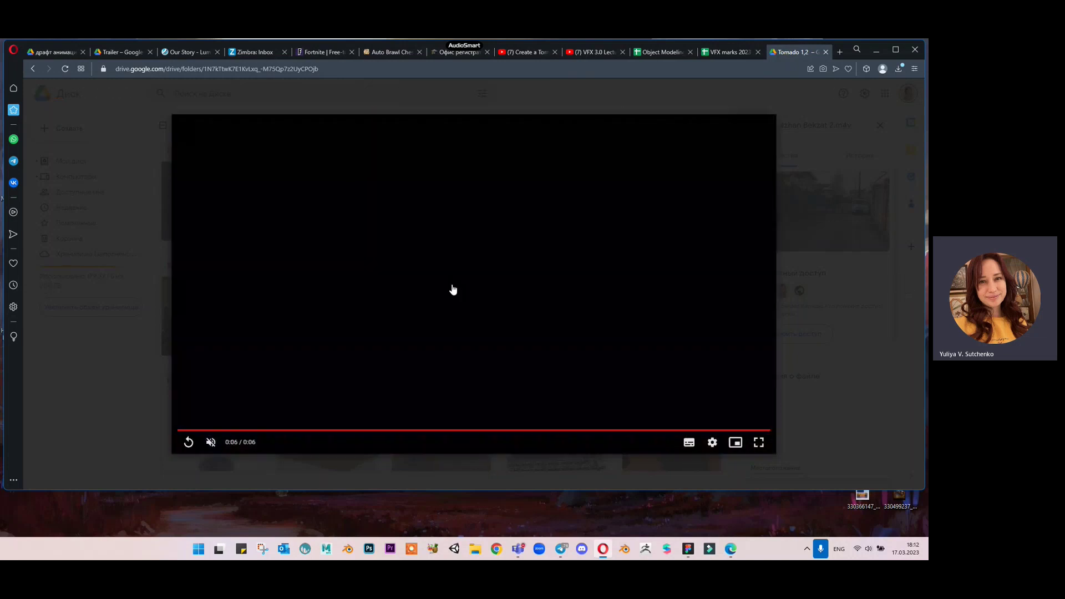
pyautogui.click(799, 342)
# Play the p2_1300.m4v submission showing the small tornado beside the Marvel mug, and close the preview.
pyautogui.scroll(-1, 498, 400)
pyautogui.click(466, 409)
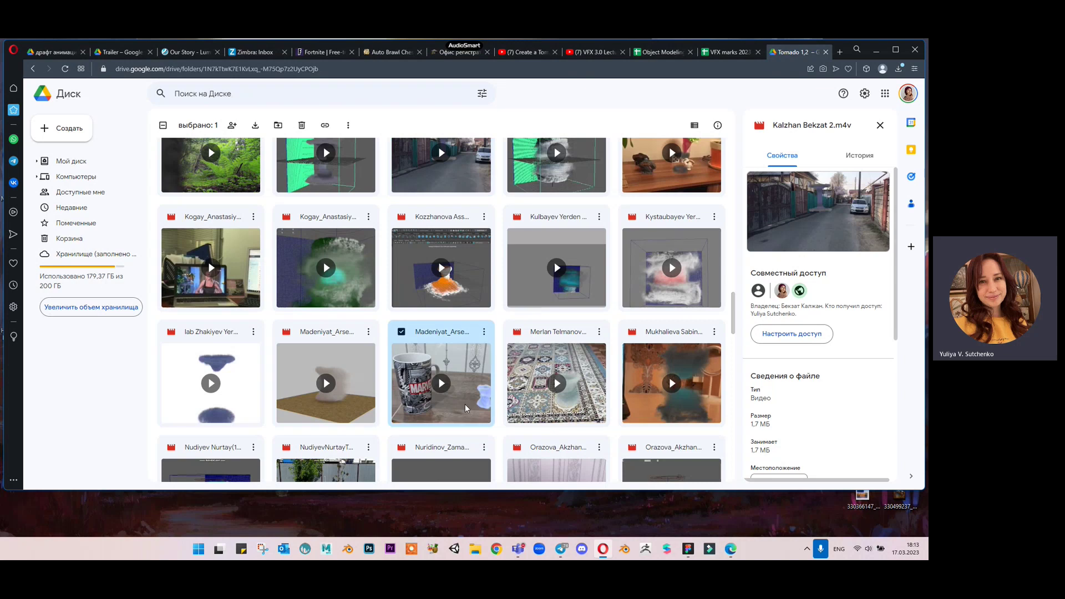
pyautogui.doubleClick(466, 409)
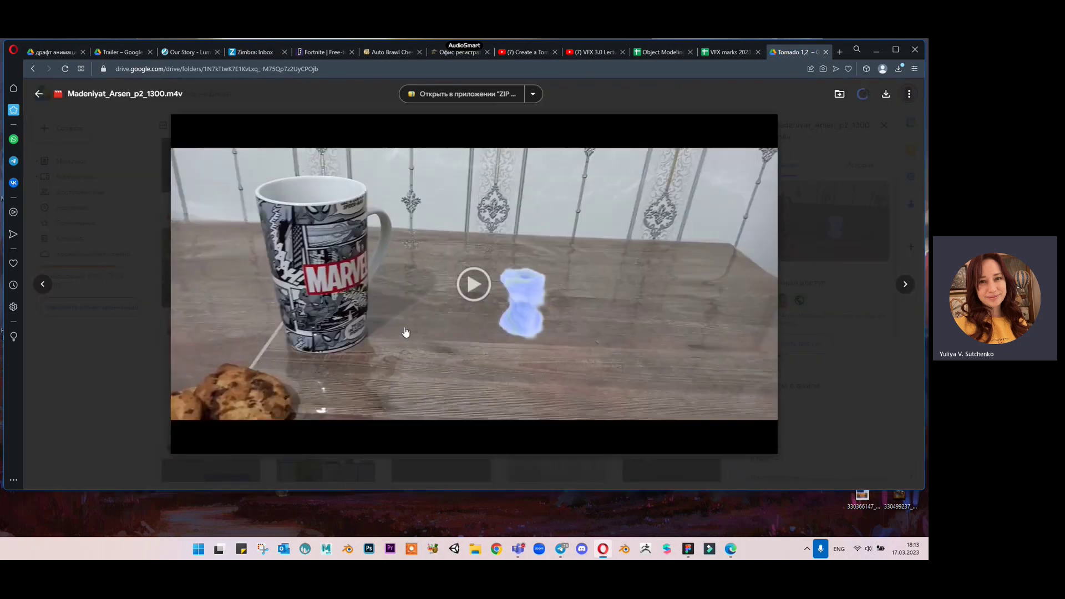
pyautogui.click(479, 285)
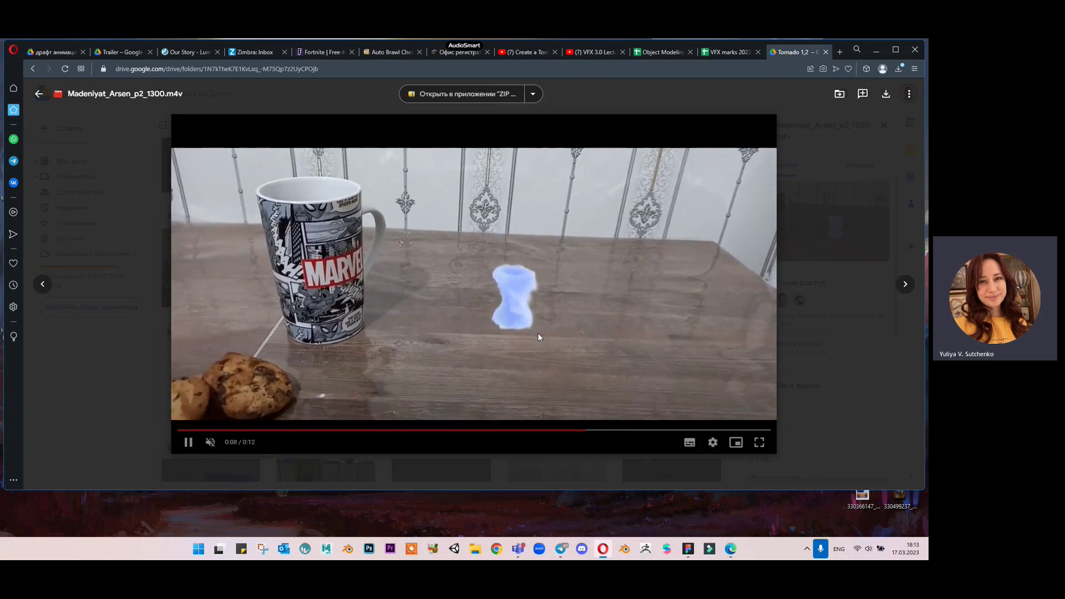
pyautogui.click(783, 205)
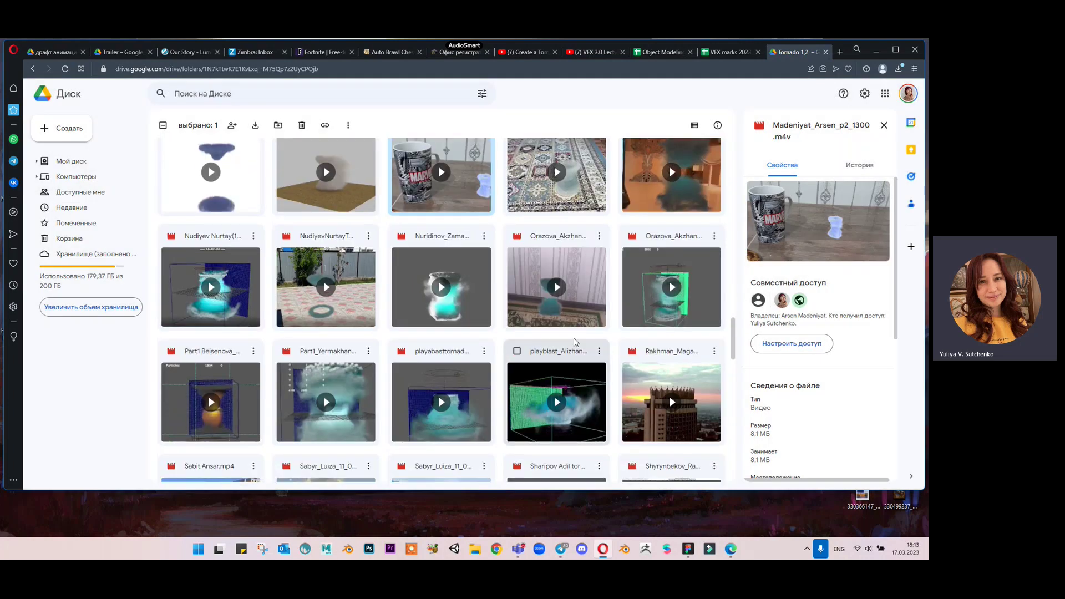
# Play the 11_00_Tornado_part2.mp4 submission with the dust tornado between apartment buildings, and close the preview.
pyautogui.scroll(-5, 575, 342)
pyautogui.click(472, 271)
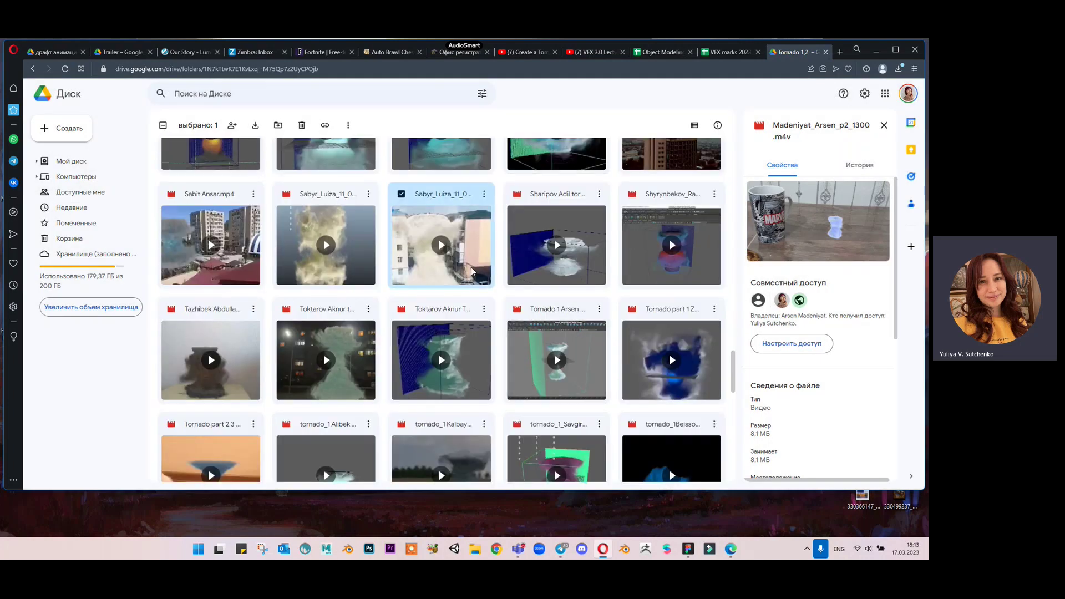
pyautogui.doubleClick(472, 271)
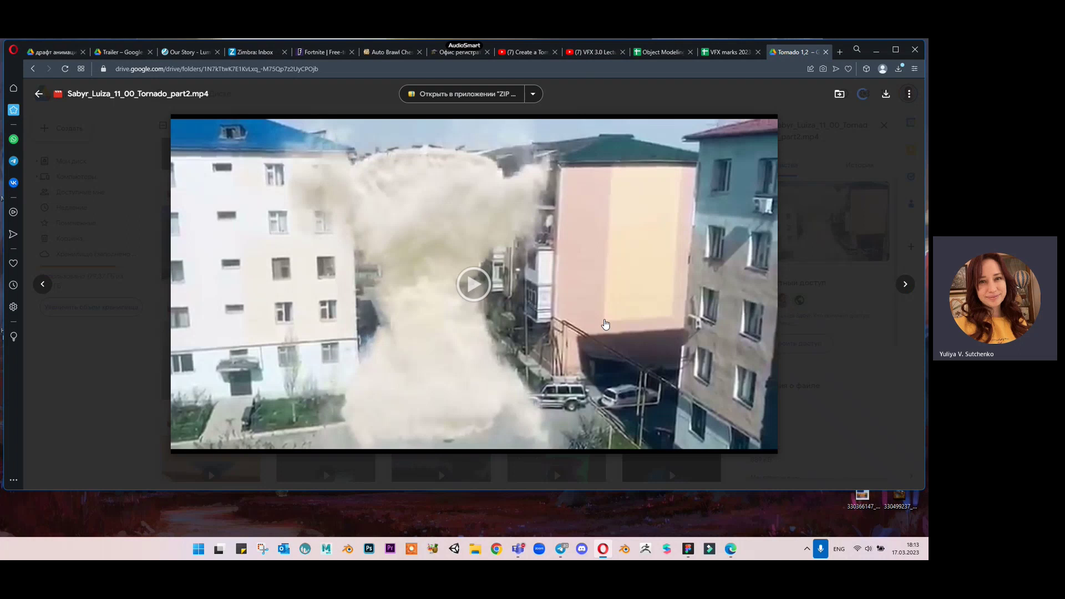
pyautogui.click(475, 283)
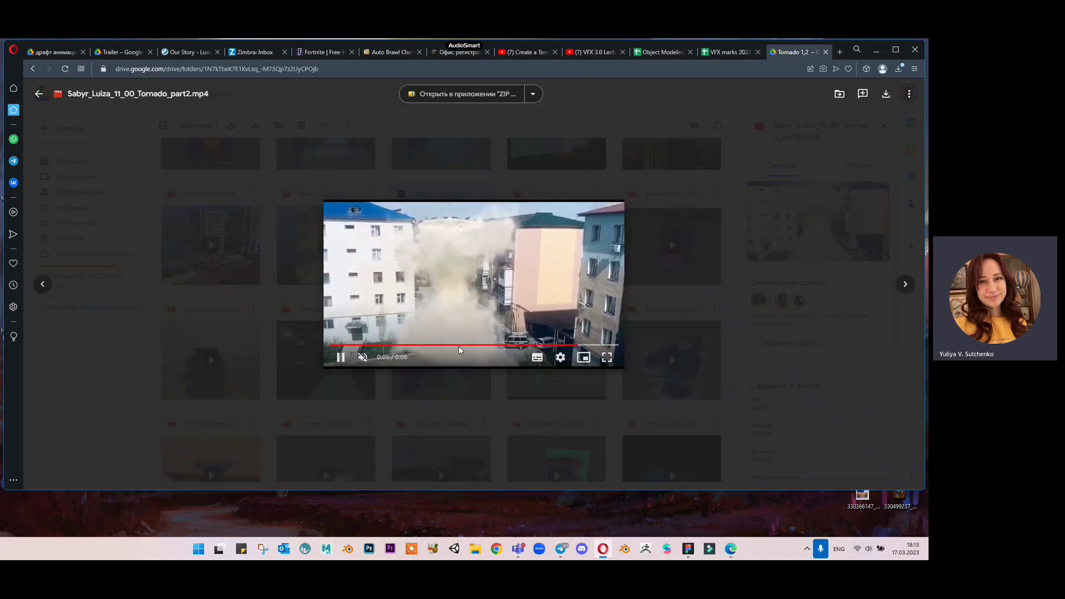
pyautogui.click(568, 424)
# View the tornado_2 1400.m4v submission with the purple tornado on the desk between the computers, and close it.
pyautogui.scroll(-5, 557, 344)
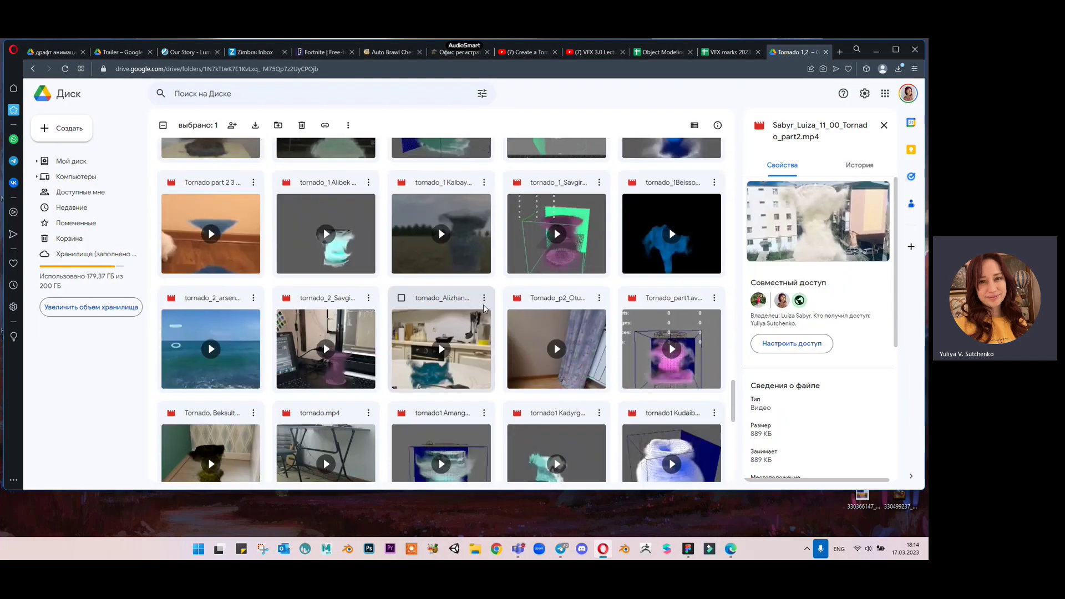
pyautogui.doubleClick(356, 332)
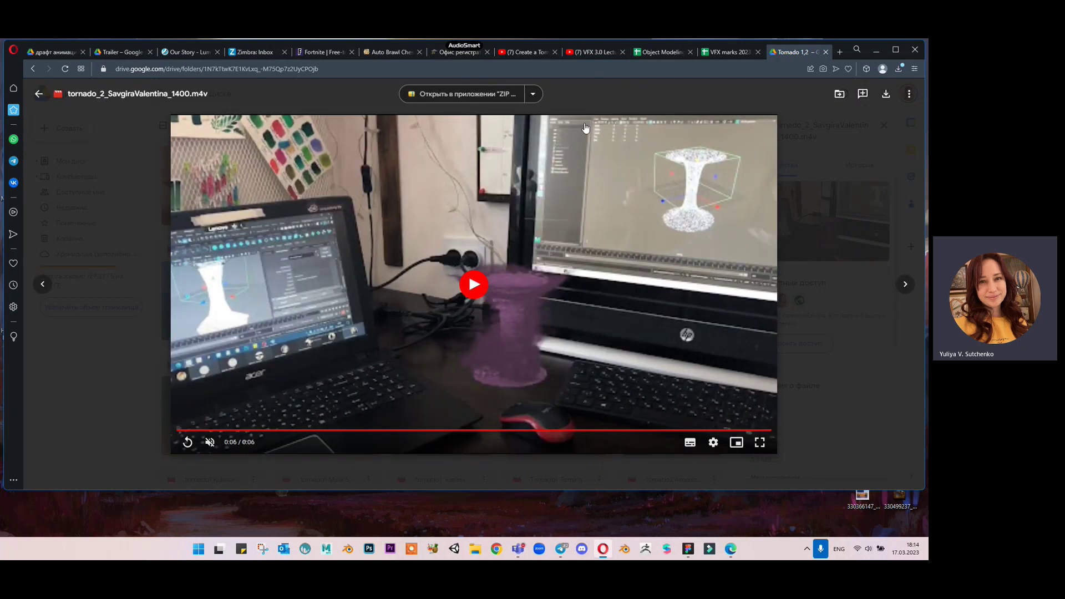
pyautogui.click(837, 334)
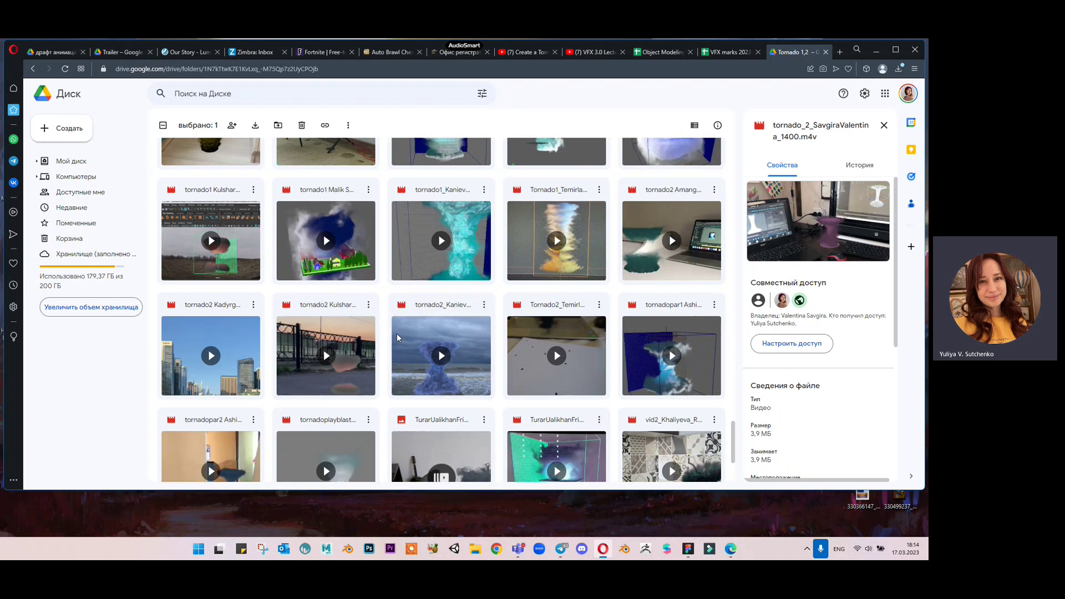
# Browse the remaining submissions, play the one with the grey-blue tornado beside high-rise blocks and red roofs, and close the preview.
pyautogui.scroll(-1, 429, 335)
pyautogui.scroll(-2, 429, 335)
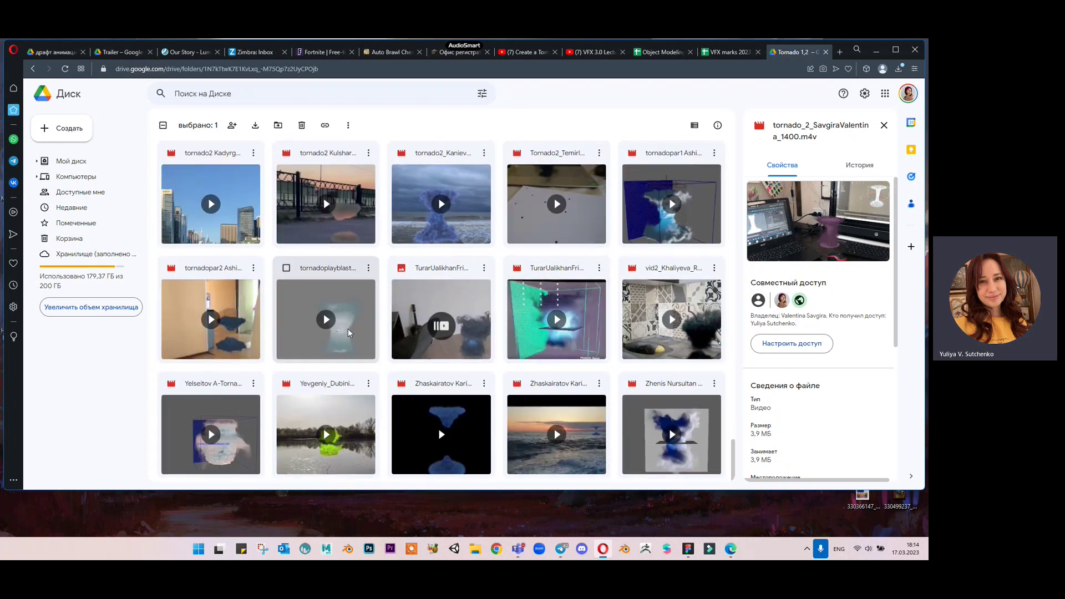
pyautogui.scroll(1, 333, 333)
pyautogui.scroll(3, 324, 255)
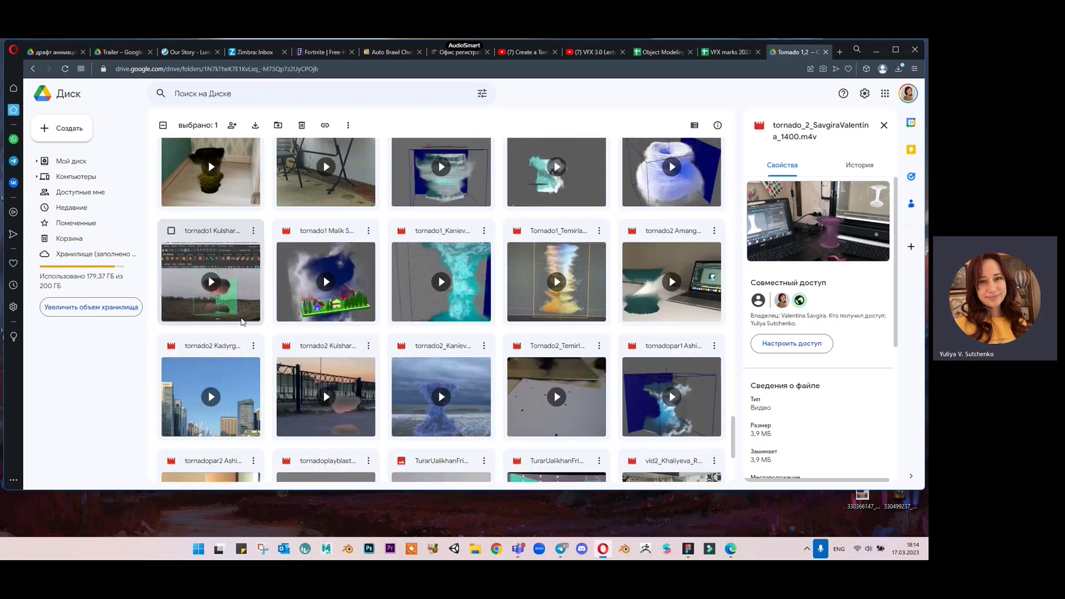
pyautogui.scroll(3, 322, 287)
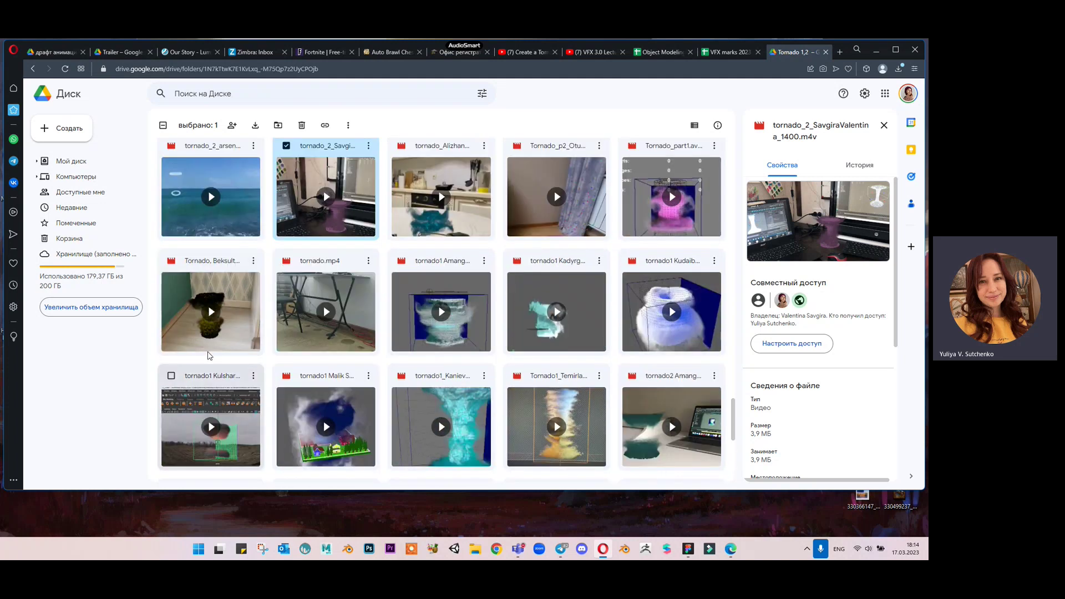
pyautogui.scroll(5, 333, 222)
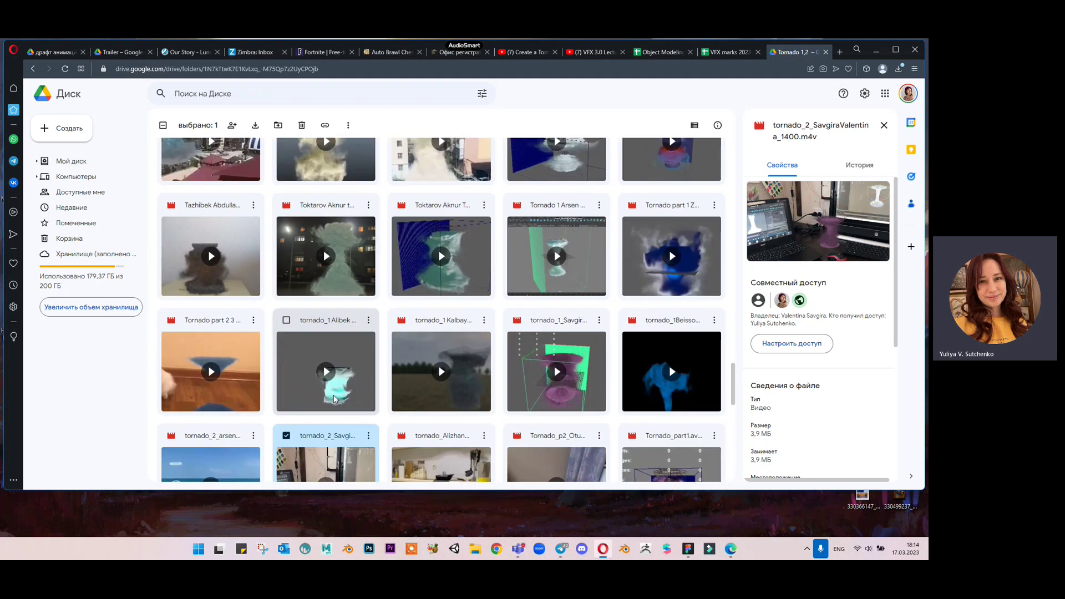
pyautogui.scroll(4, 326, 214)
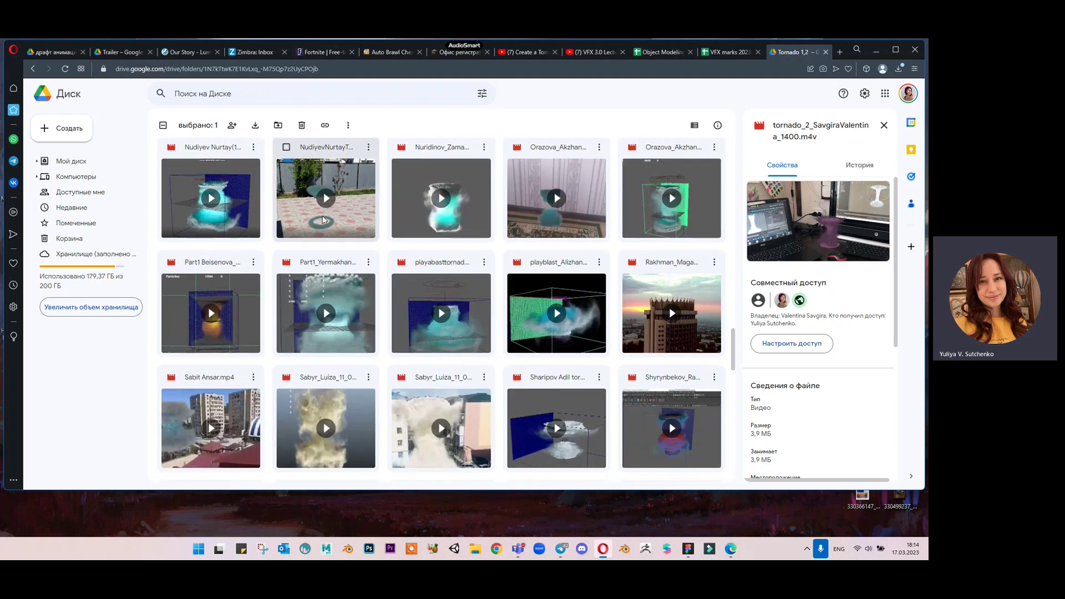
pyautogui.scroll(-2, 253, 349)
pyautogui.doubleClick(253, 350)
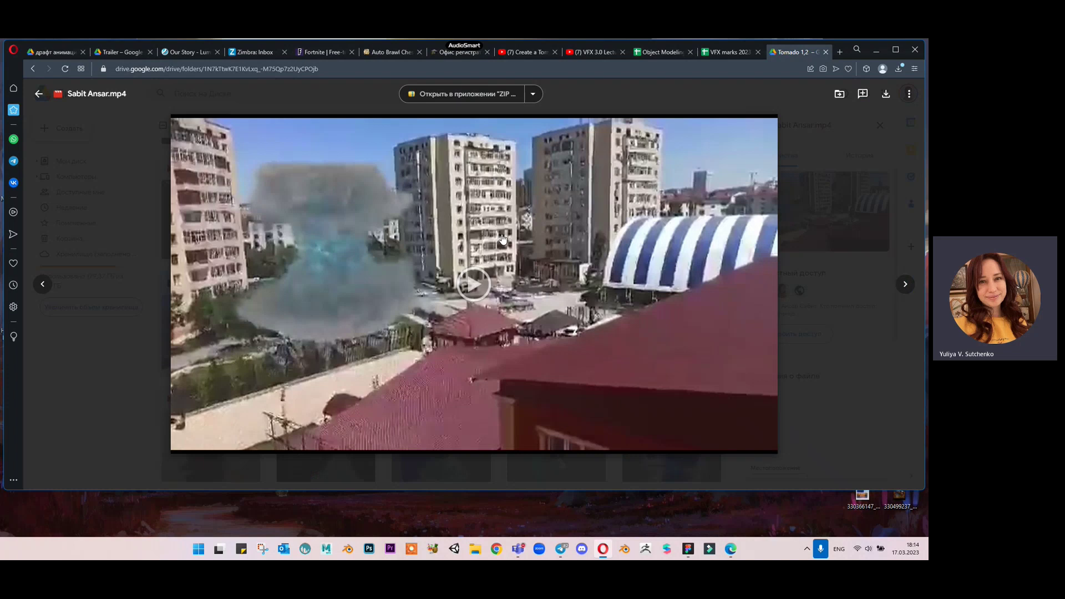
pyautogui.click(448, 274)
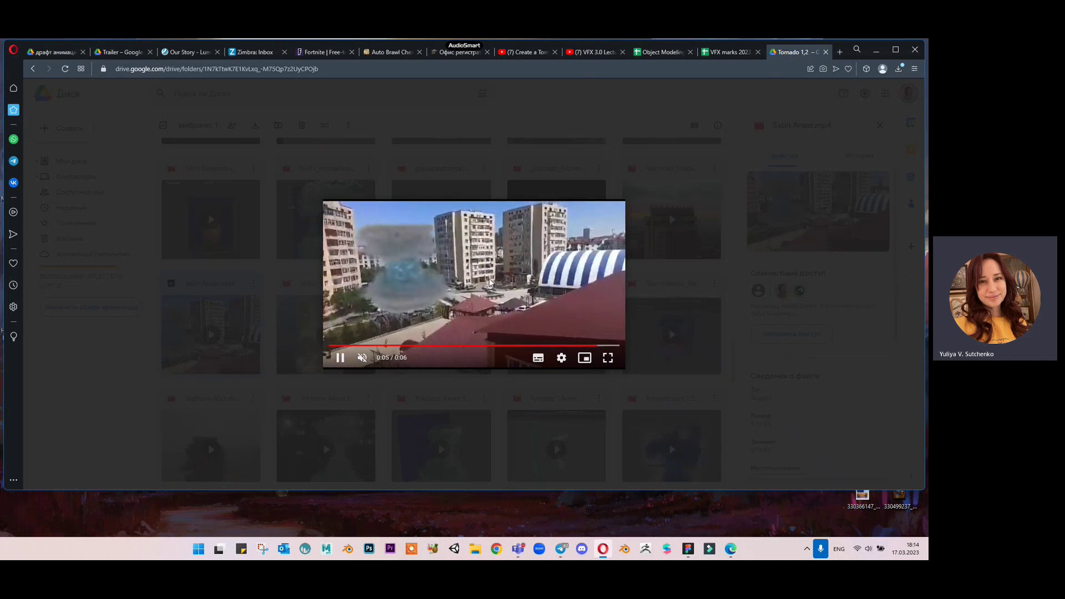
pyautogui.click(695, 346)
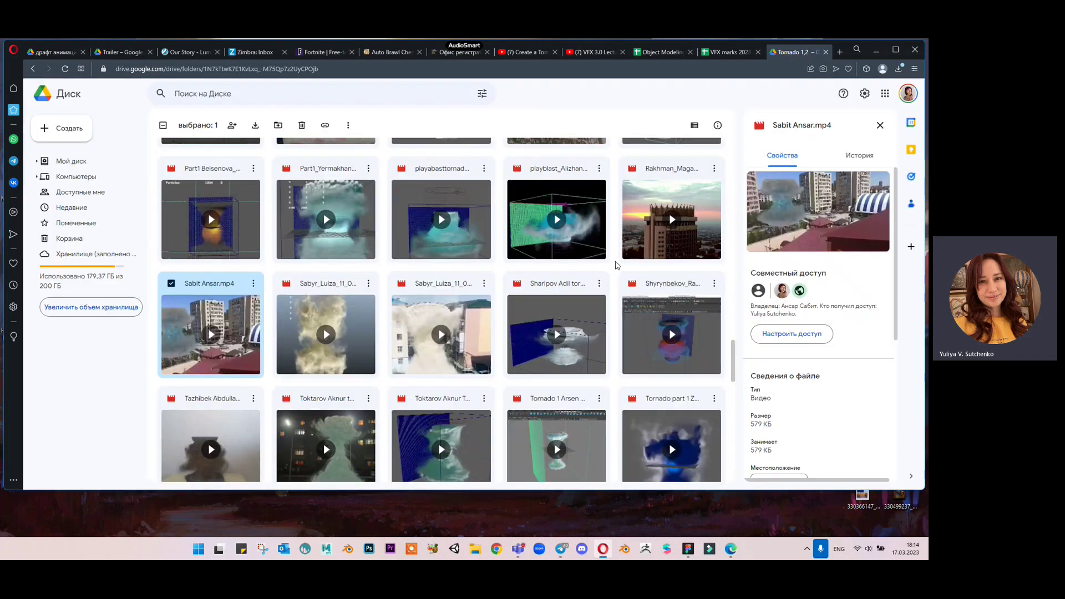
# Scan back up through the submissions, minimize the browser, and switch to Autodesk Maya.
pyautogui.scroll(-3, 613, 269)
pyautogui.scroll(15, 597, 284)
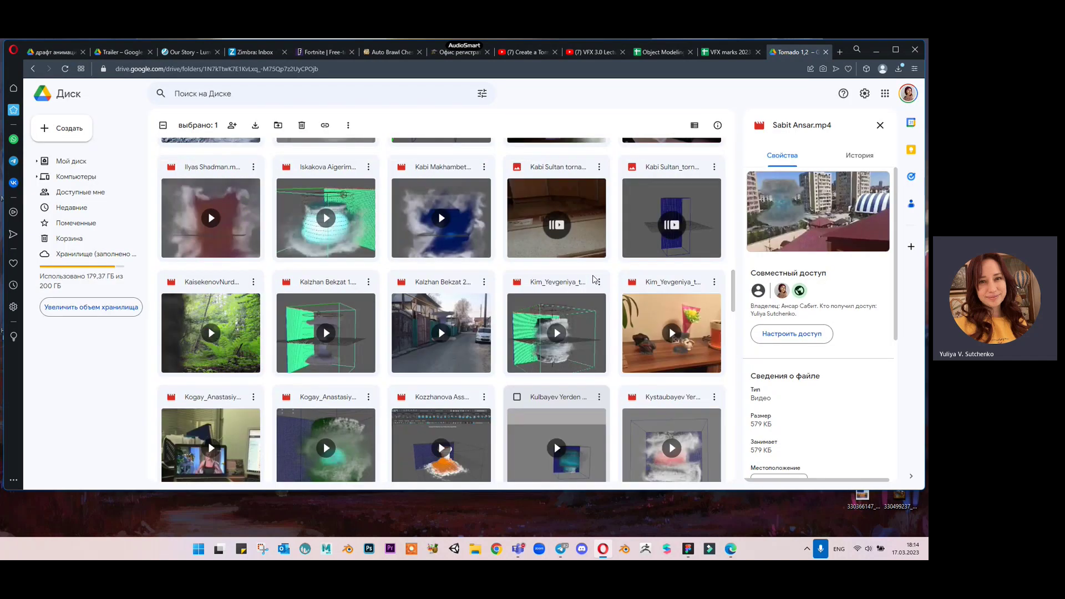
pyautogui.click(876, 49)
pyautogui.click(328, 550)
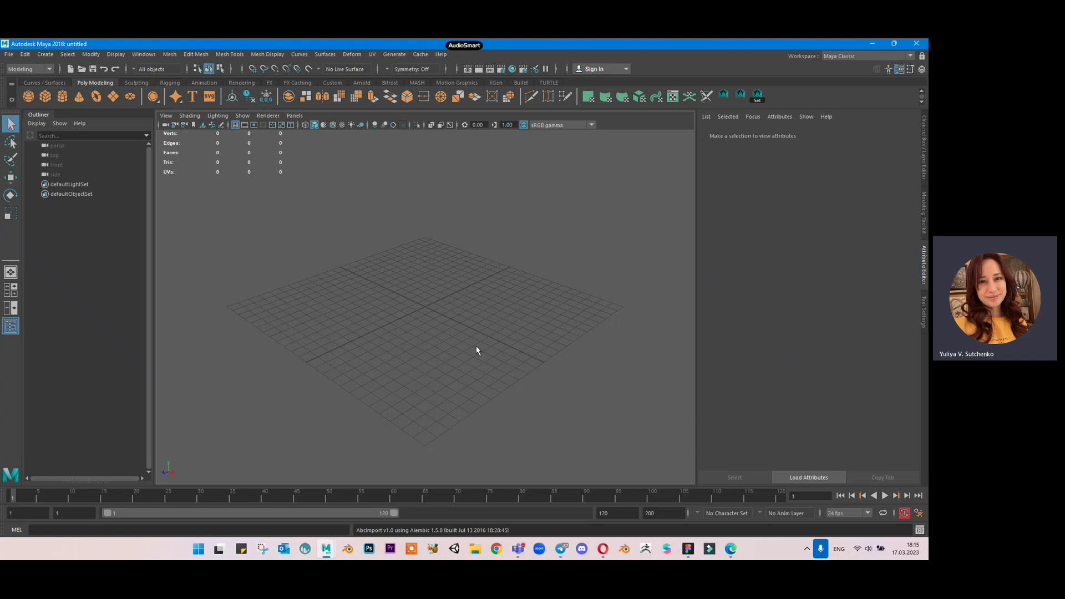
# Show the Curves / Surfaces tools and maximize the front orthographic view.
pyautogui.press('space')
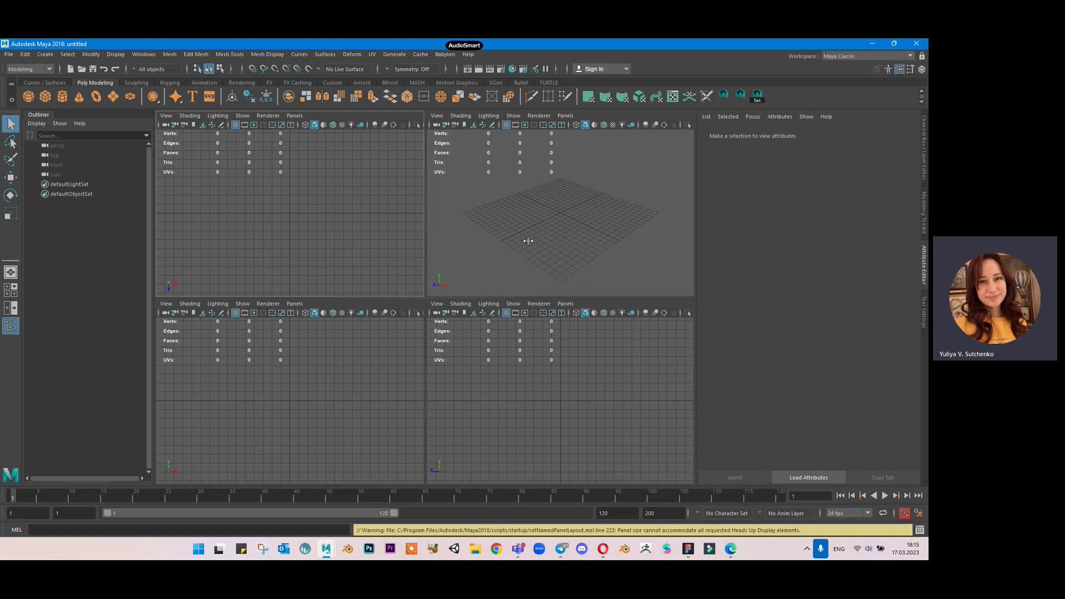
pyautogui.press('space')
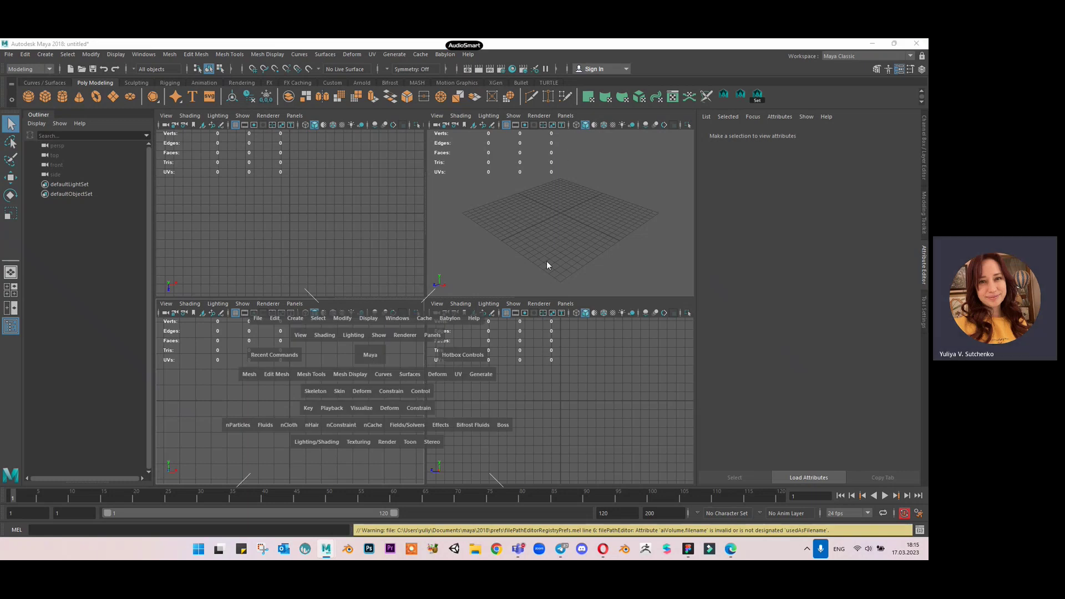
pyautogui.click(53, 84)
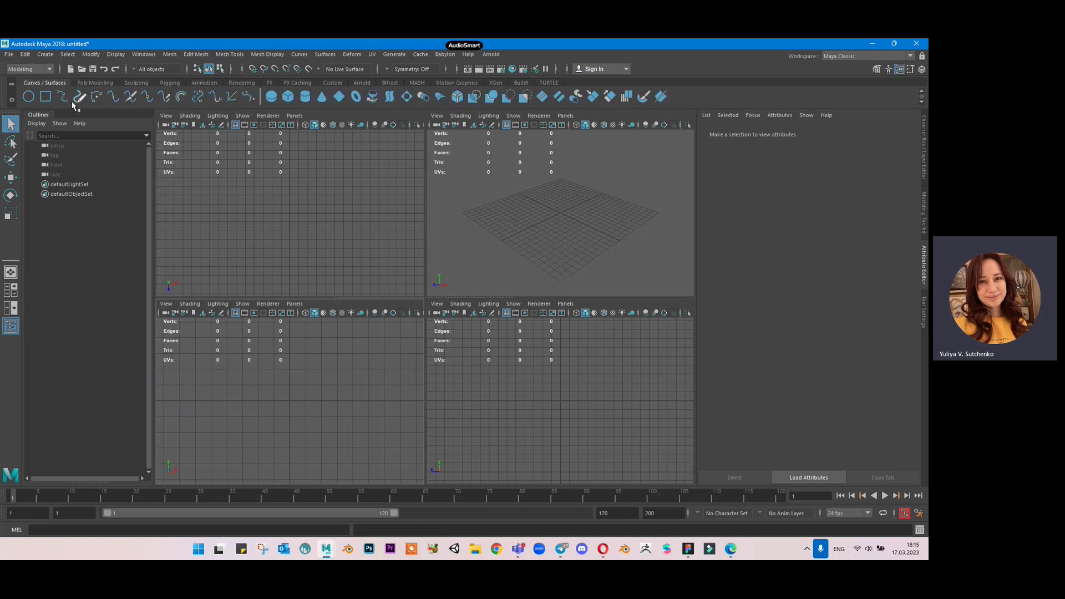
pyautogui.press('space')
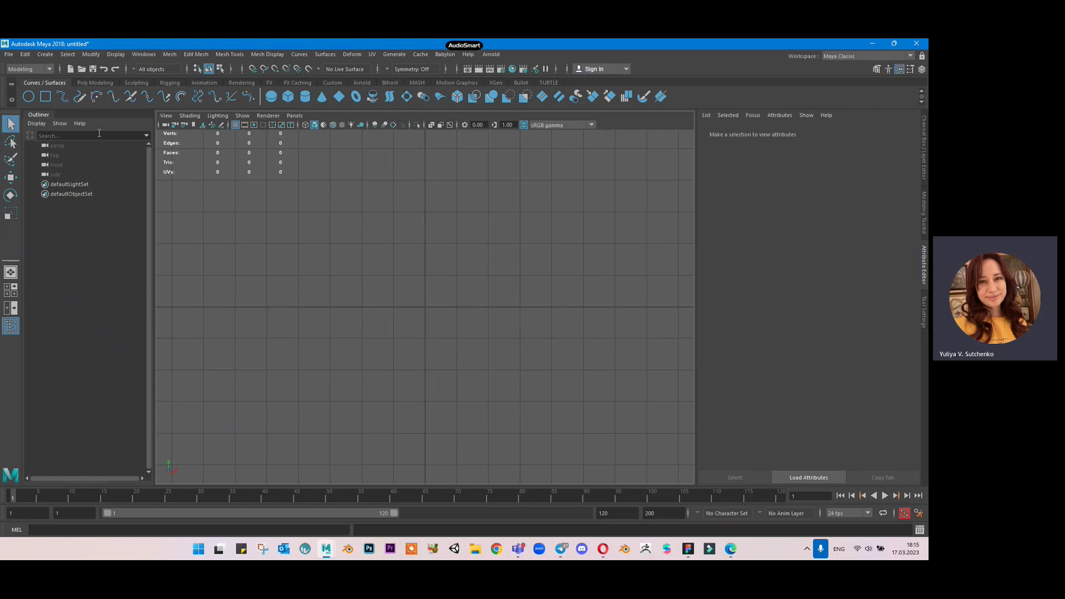
# Start an EP curve in the front view with four points, curving inward from the upper outer point to just below the horizontal axis.
pyautogui.click(62, 98)
pyautogui.scroll(-3, 474, 254)
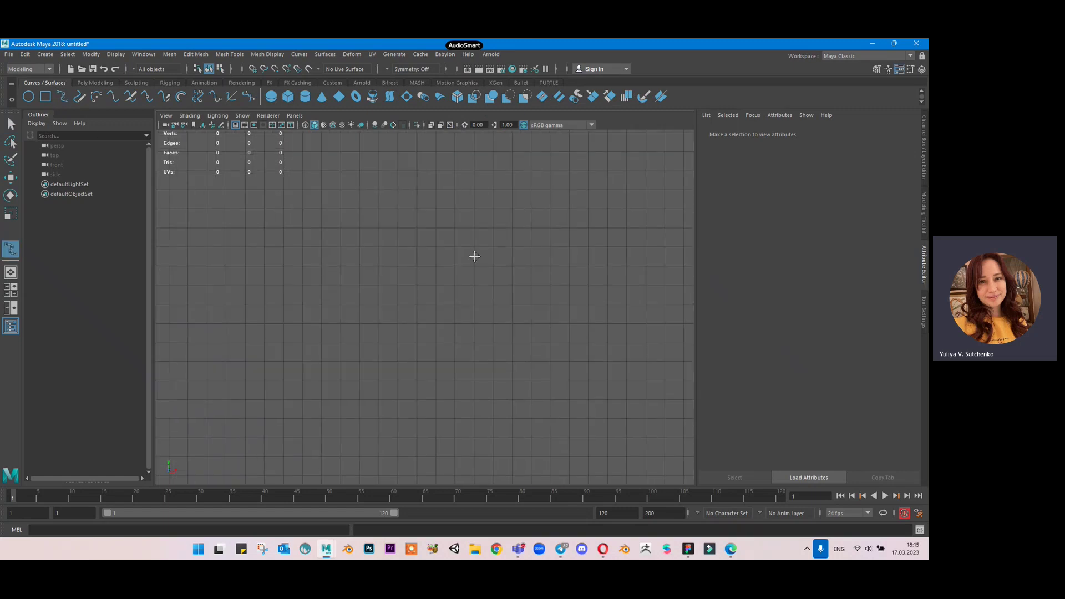
pyautogui.click(491, 180)
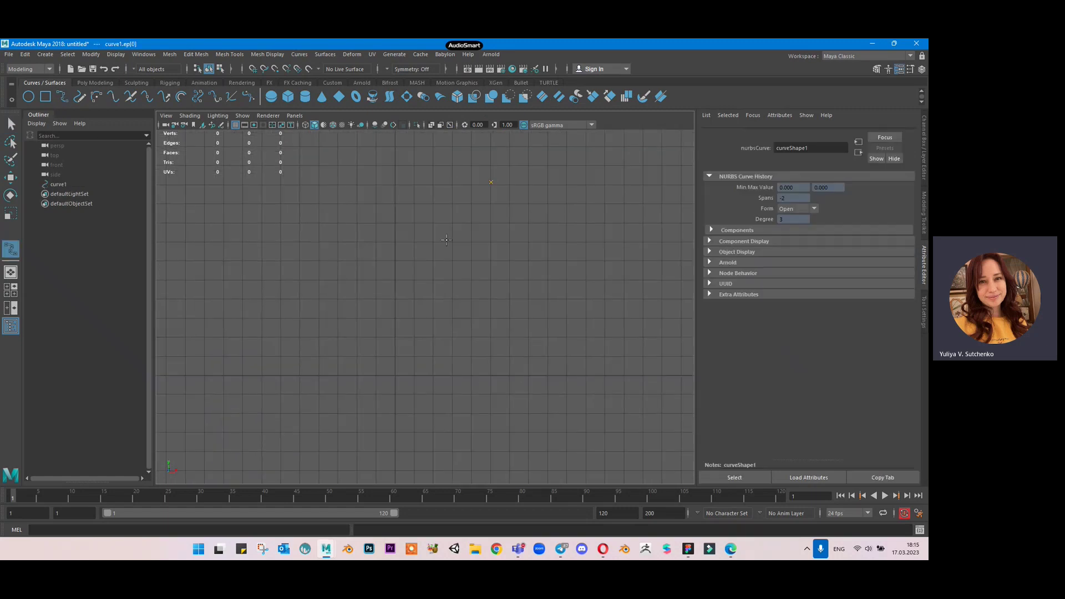
pyautogui.click(442, 248)
pyautogui.moveTo(437, 297); pyautogui.dragTo(418, 339)
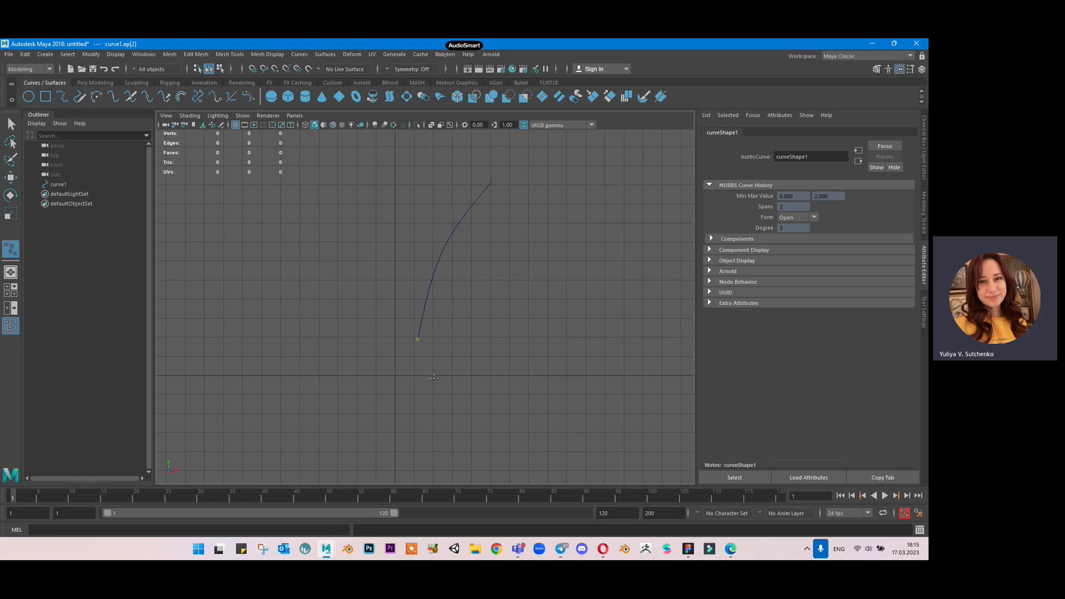
pyautogui.moveTo(434, 378); pyautogui.dragTo(430, 450)
pyautogui.keyDown('alt'); pyautogui.moveTo(430, 450); pyautogui.dragTo(450, 393, button='middle'); pyautogui.keyUp('alt')
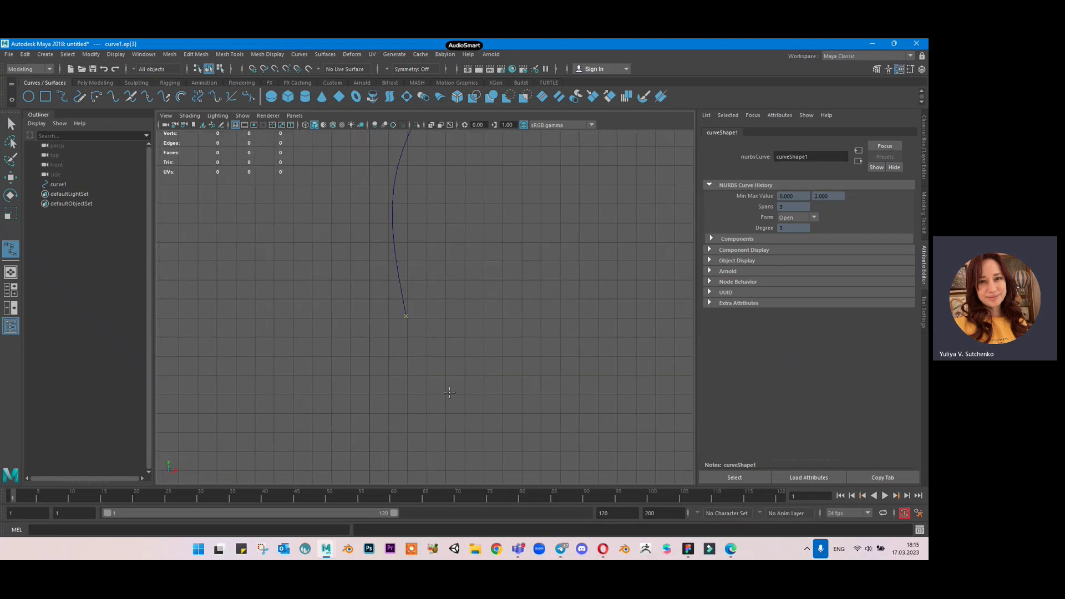
# Add two more edit points flaring the curve outward at its lower end, and complete the tornado profile curve.
pyautogui.click(486, 419)
pyautogui.moveTo(483, 419); pyautogui.dragTo(497, 448)
pyautogui.keyDown('alt'); pyautogui.moveTo(497, 448); pyautogui.dragTo(514, 548, button='middle'); pyautogui.keyUp('alt')
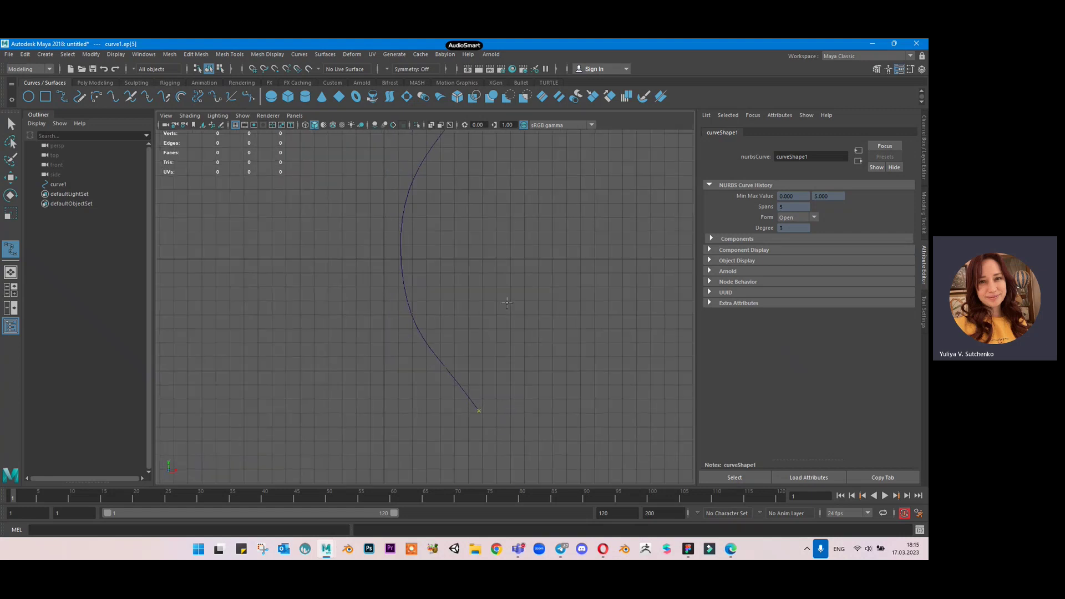
pyautogui.keyDown('alt'); pyautogui.moveTo(441, 358); pyautogui.dragTo(514, 244, button='middle'); pyautogui.keyUp('alt')
pyautogui.scroll(-2, 513, 244)
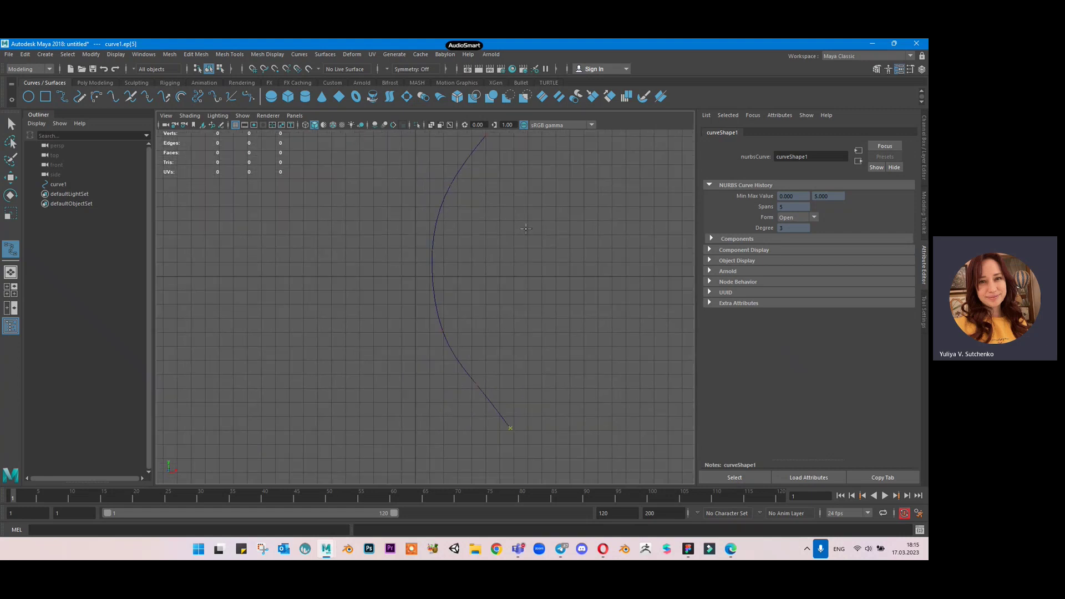
pyautogui.press('Return')
pyautogui.press('q')
pyautogui.scroll(-1, 462, 205)
pyautogui.scroll(-1, 460, 194)
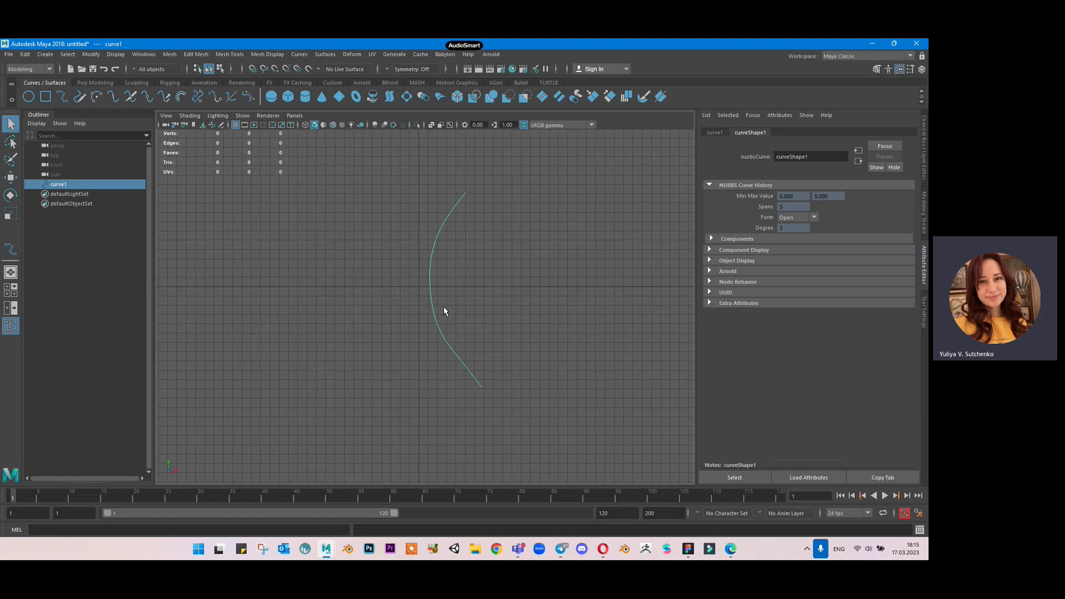
# Edit the curve's control vertices, moving the inner ones closer to the vertical axis to narrow the tornado's waist.
pyautogui.moveTo(444, 306); pyautogui.dragTo(405, 302, button='right')
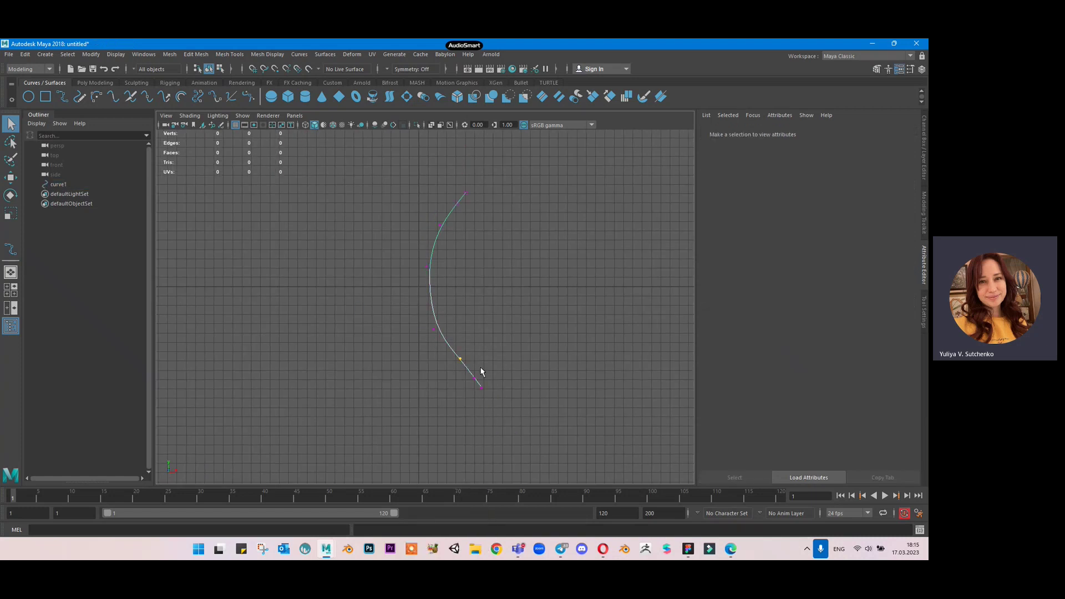
pyautogui.press('w')
pyautogui.moveTo(506, 360); pyautogui.dragTo(485, 365)
pyautogui.press('Left')
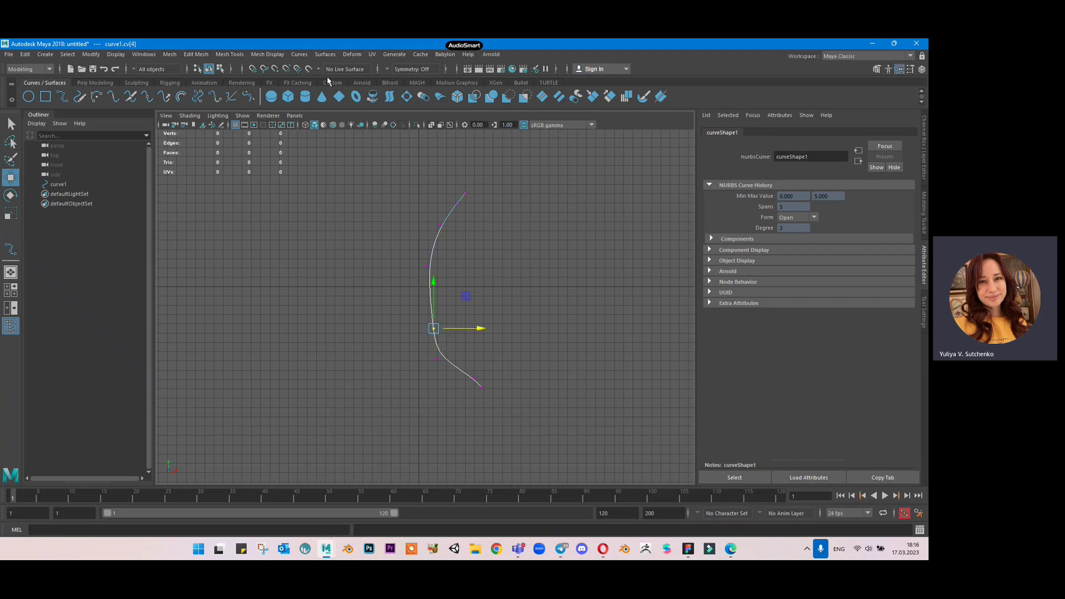
pyautogui.moveTo(485, 331); pyautogui.dragTo(476, 331)
pyautogui.moveTo(399, 262); pyautogui.dragTo(469, 266)
pyautogui.press('Left')
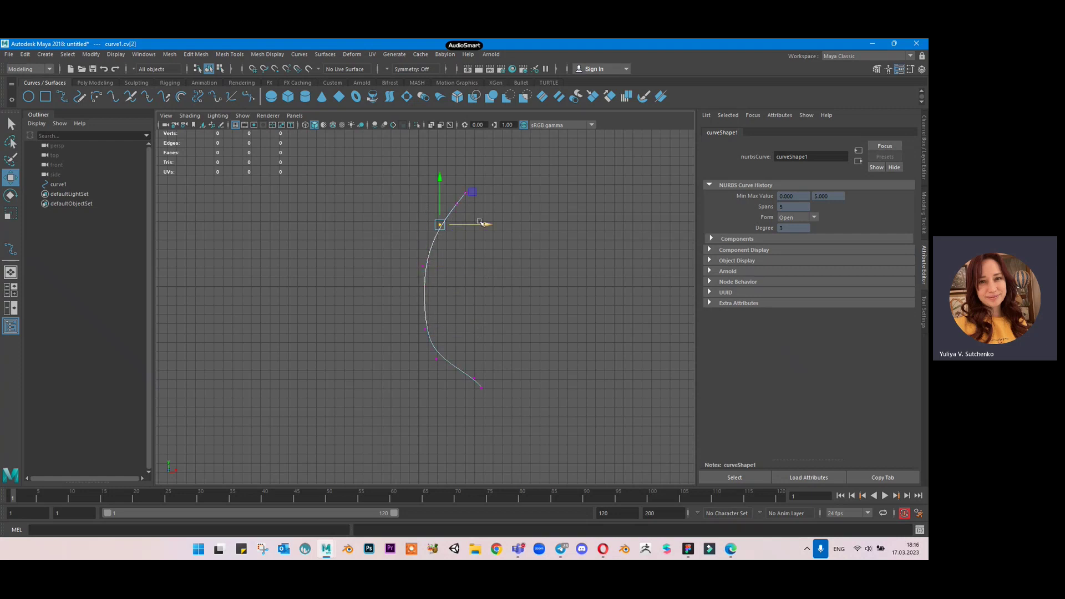
pyautogui.moveTo(480, 224); pyautogui.dragTo(471, 224)
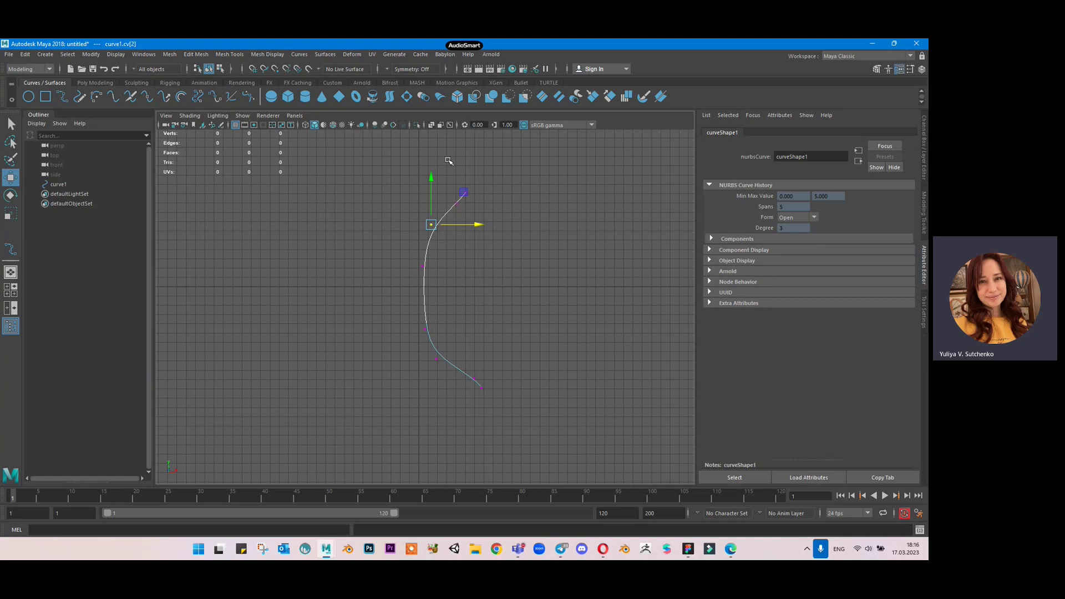
# Move the curve's upper end vertices outward and the second-to-last lower vertex inward, and return to object selection.
pyautogui.moveTo(449, 161); pyautogui.dragTo(488, 195)
pyautogui.moveTo(503, 193)
pyautogui.mouseDown()
pyautogui.moveTo(515, 192)
pyautogui.moveTo(502, 205)
pyautogui.mouseUp()
pyautogui.click(449, 203)
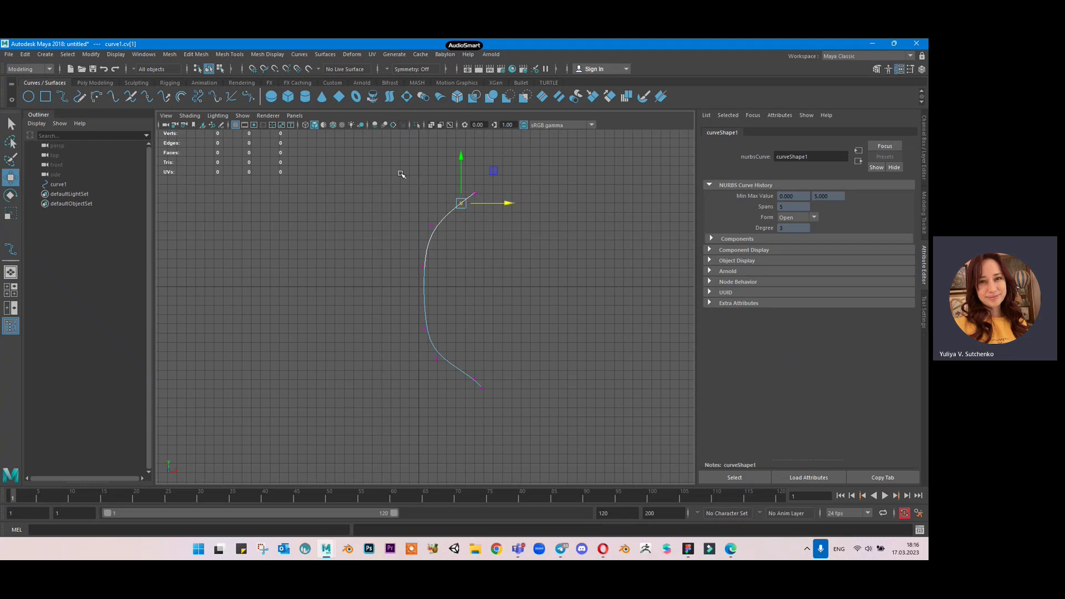
pyautogui.click(474, 379)
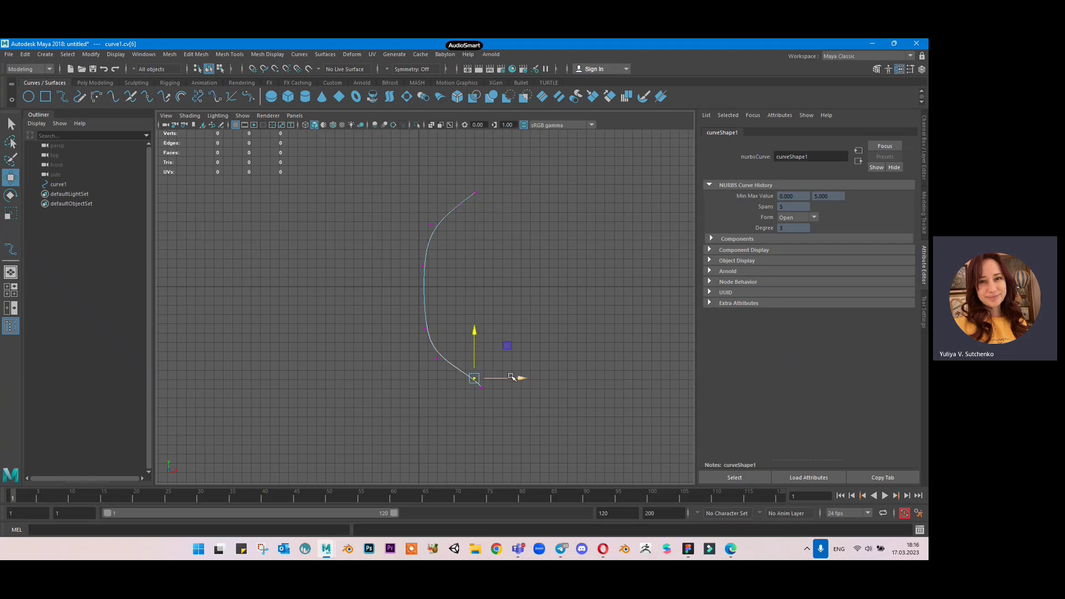
pyautogui.moveTo(455, 270); pyautogui.dragTo(365, 213, button='right')
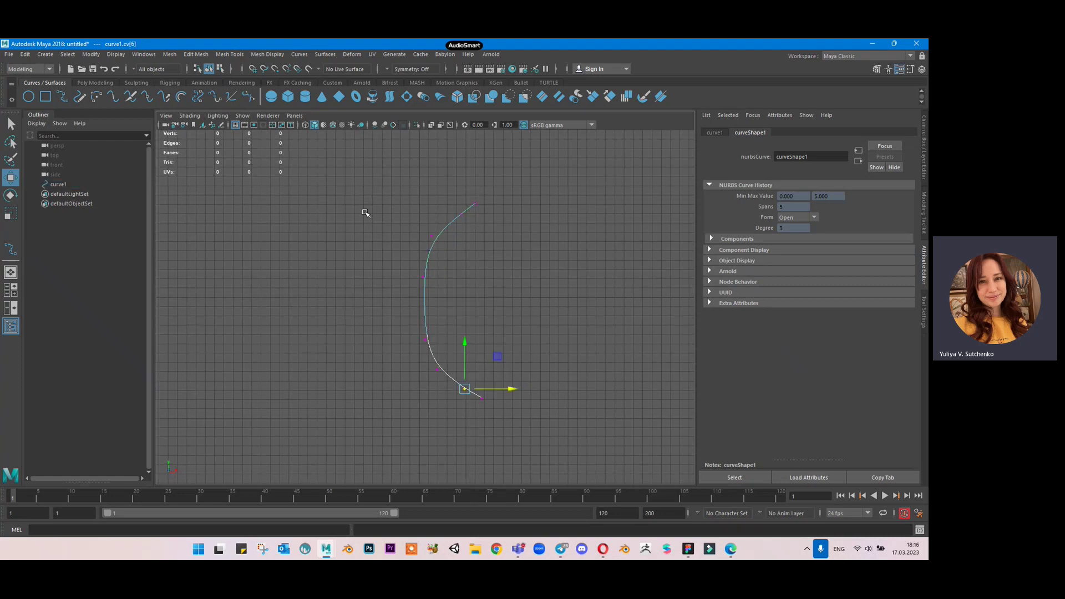
pyautogui.moveTo(447, 267); pyautogui.dragTo(480, 239, button='right')
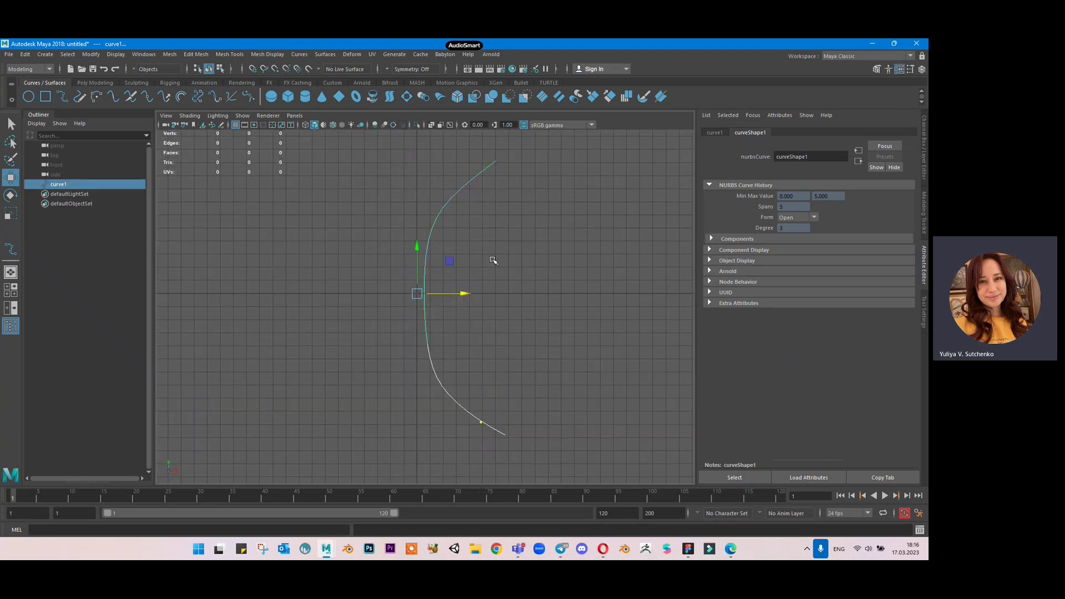
# Try revolving the profile curve 360 degrees around the Y axis as polygons with 8 segments, and undo it.
pyautogui.scroll(-2, 417, 305)
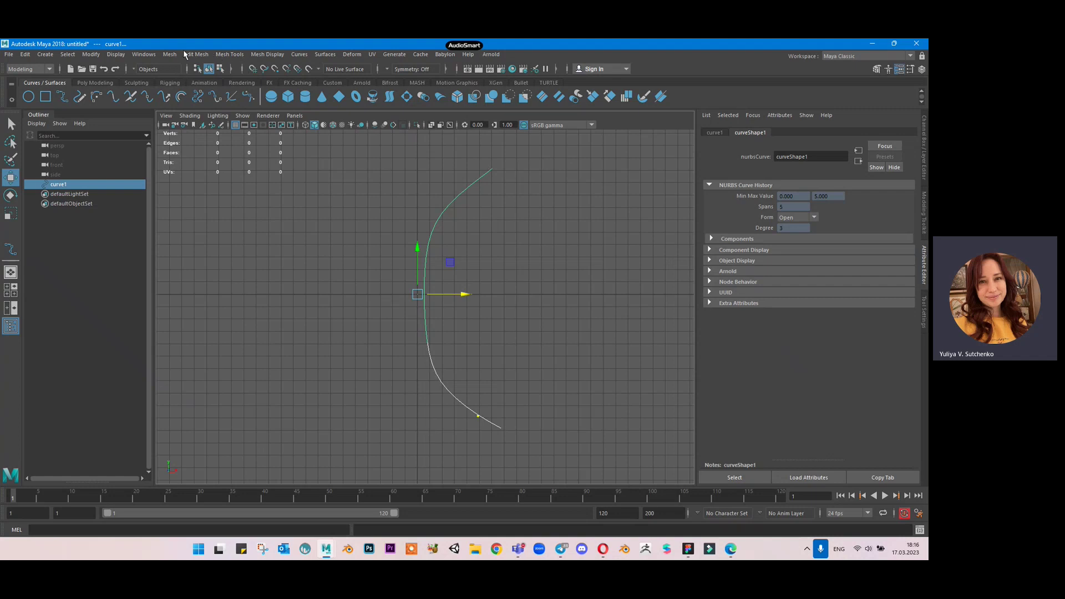
pyautogui.click(325, 54)
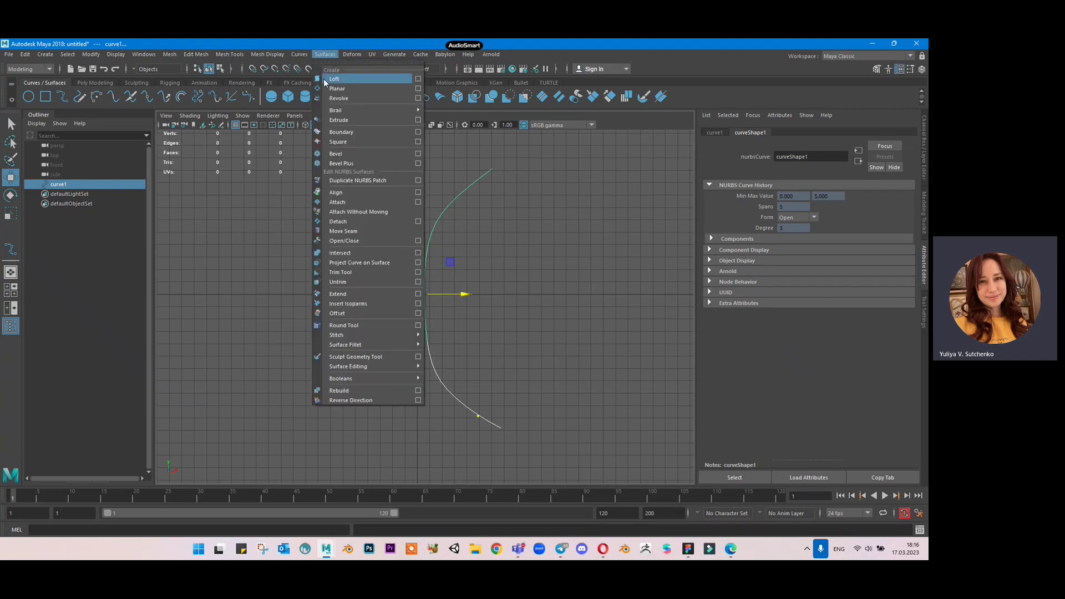
pyautogui.click(417, 98)
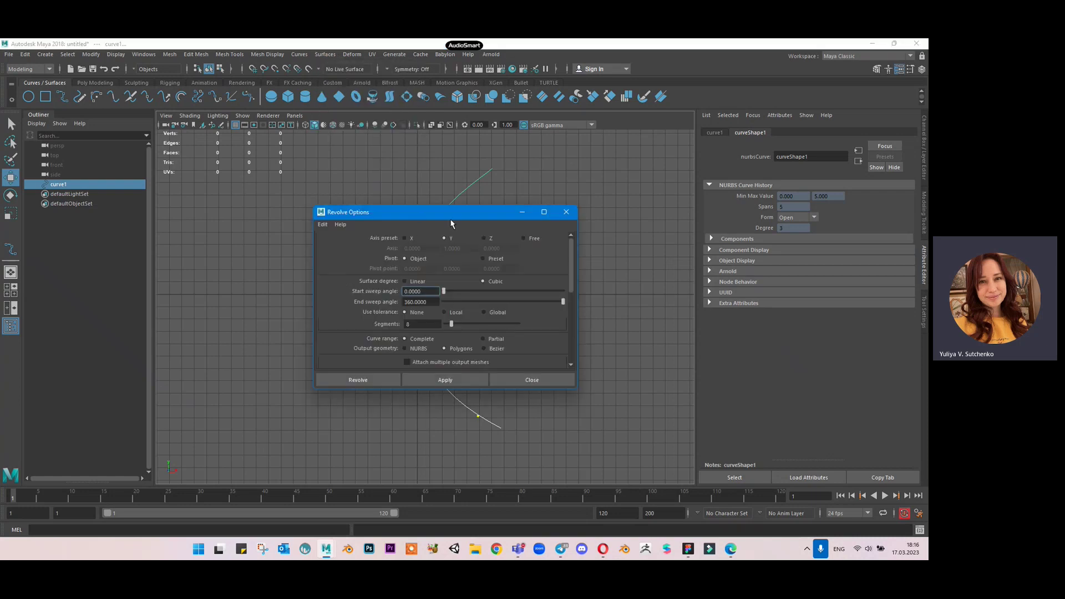
pyautogui.click(362, 382)
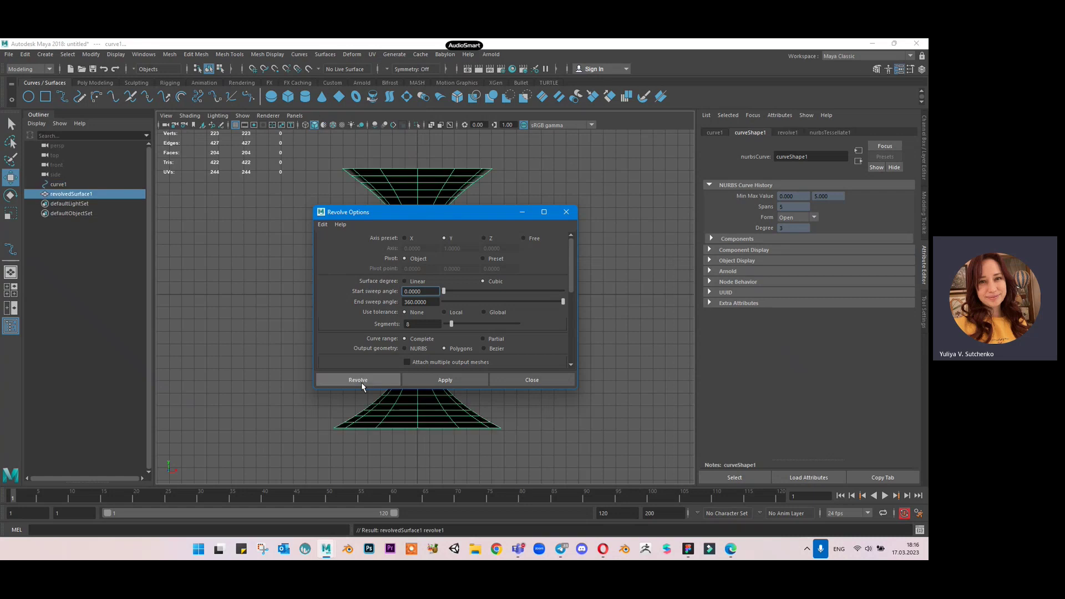
pyautogui.scroll(2, 473, 254)
pyautogui.scroll(-1, 474, 254)
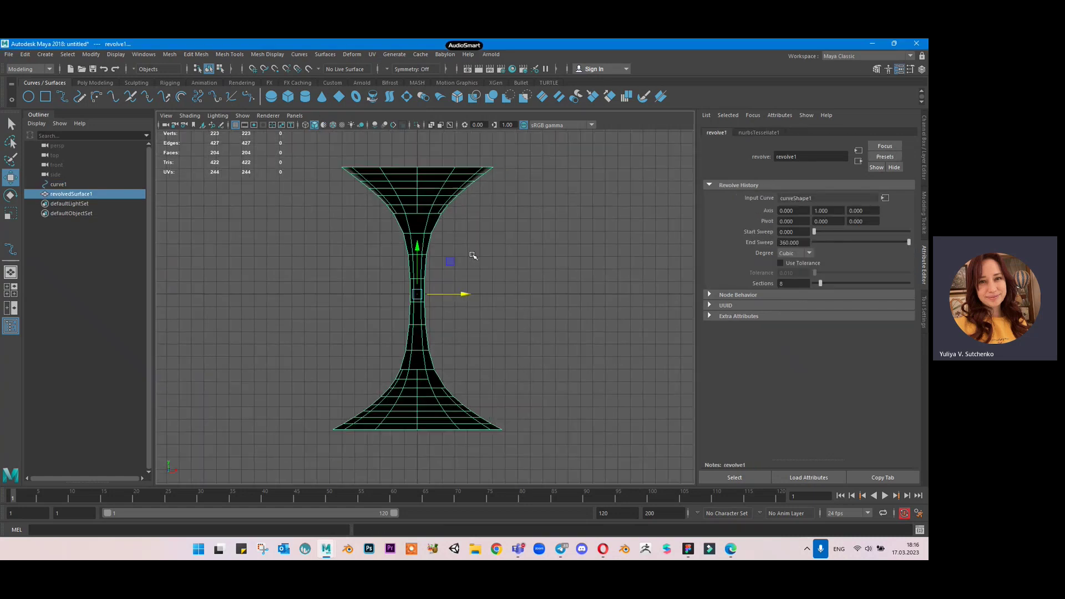
pyautogui.hotkey('ctrl', 'z')
pyautogui.hotkey('ctrl', 'z')
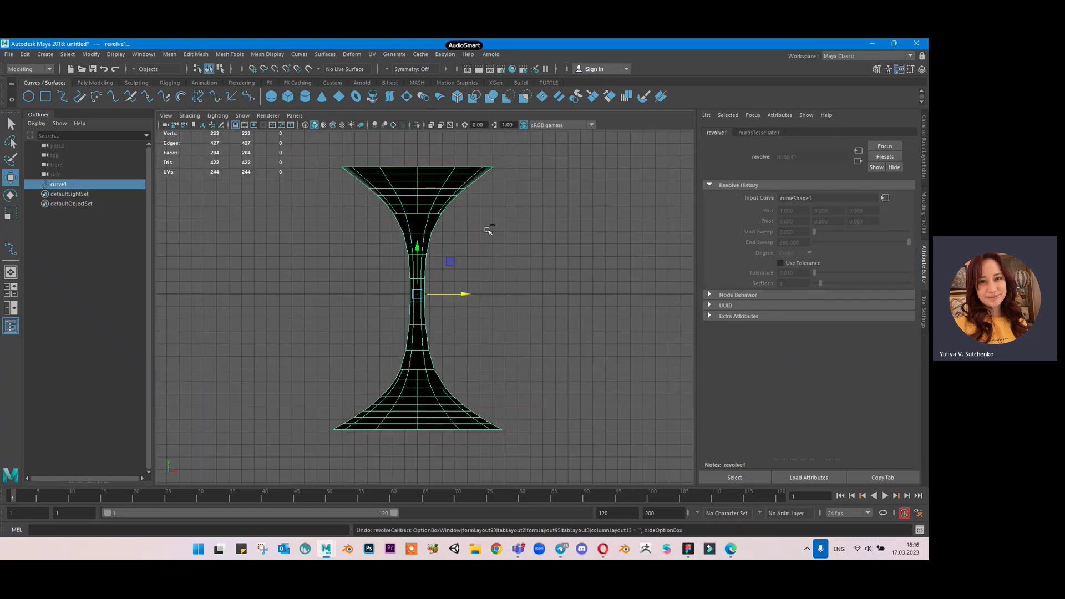
# Reset the Revolve settings and revolve the profile curve around the Y axis as a NURBS surface with 8 segments.
pyautogui.click(326, 59)
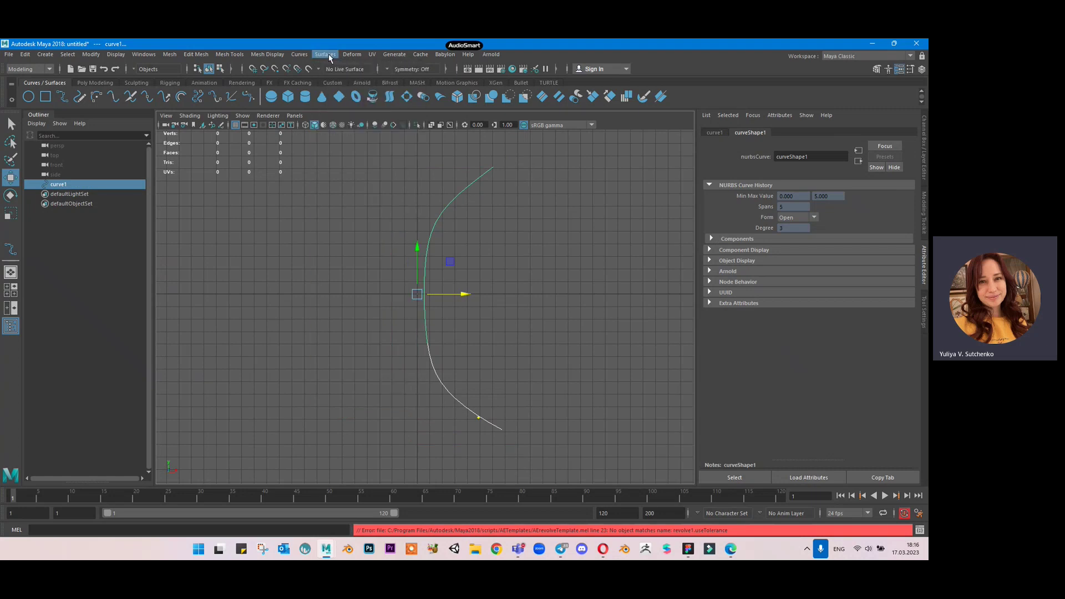
pyautogui.click(417, 102)
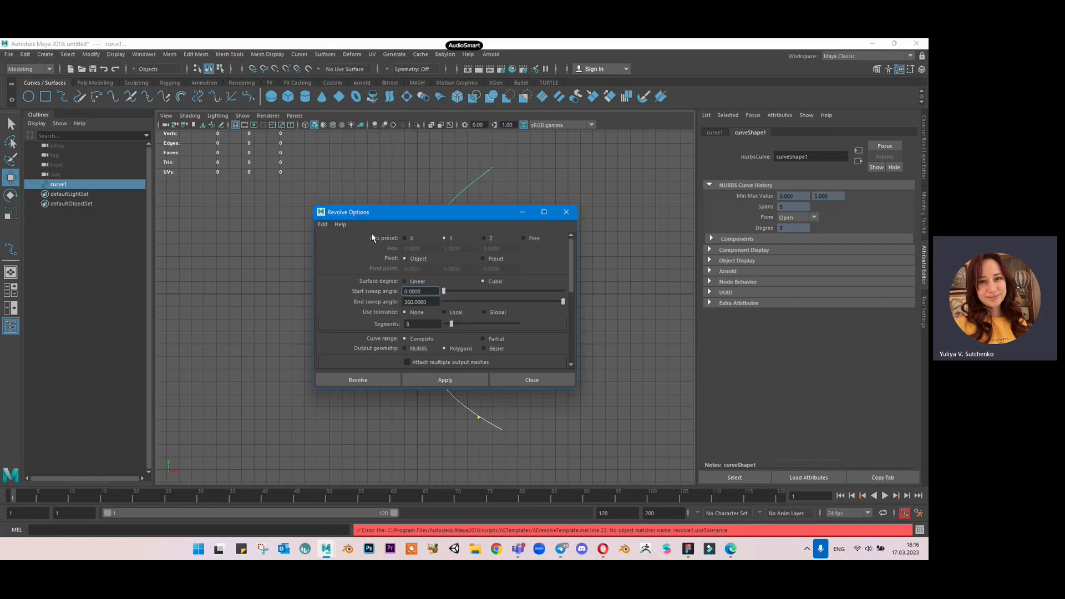
pyautogui.click(323, 224)
pyautogui.moveTo(340, 225)
pyautogui.click(327, 244)
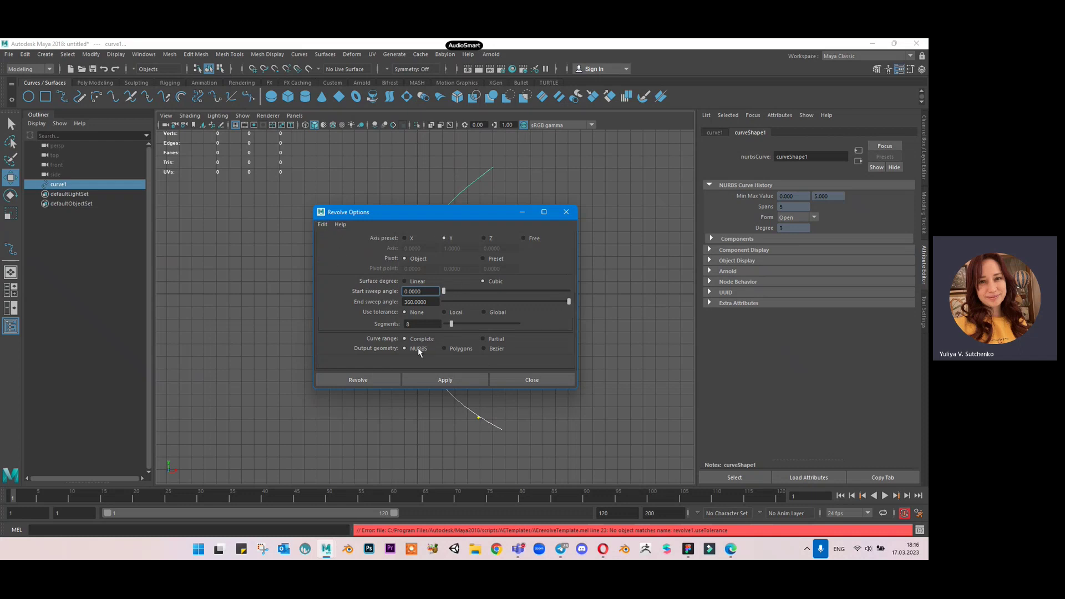
pyautogui.click(379, 378)
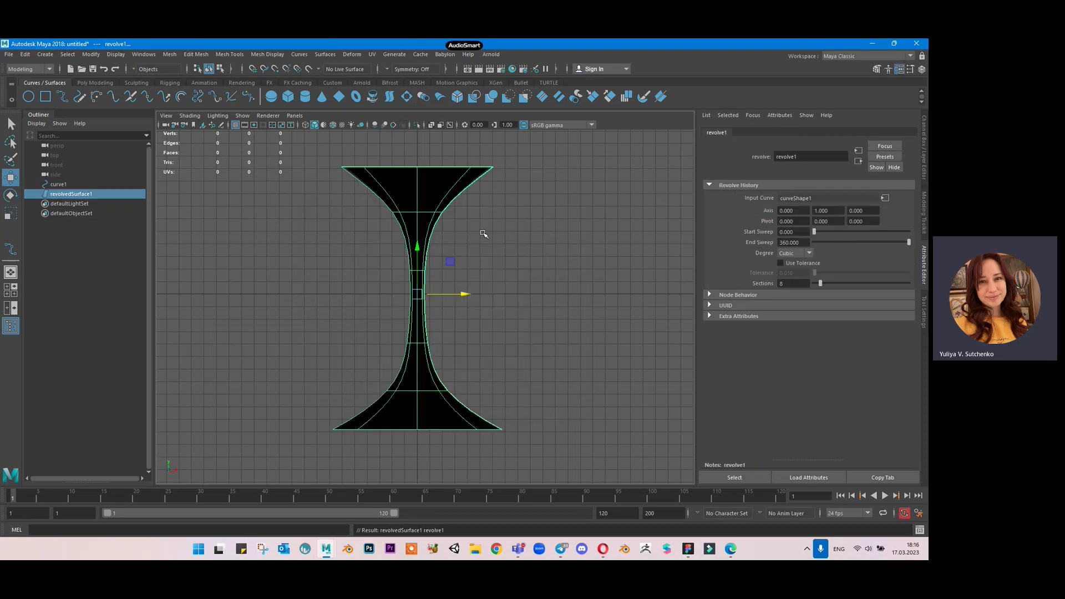
# Move the profile curve slightly outward from the vertical axis to widen the revolved surface.
pyautogui.click(433, 188)
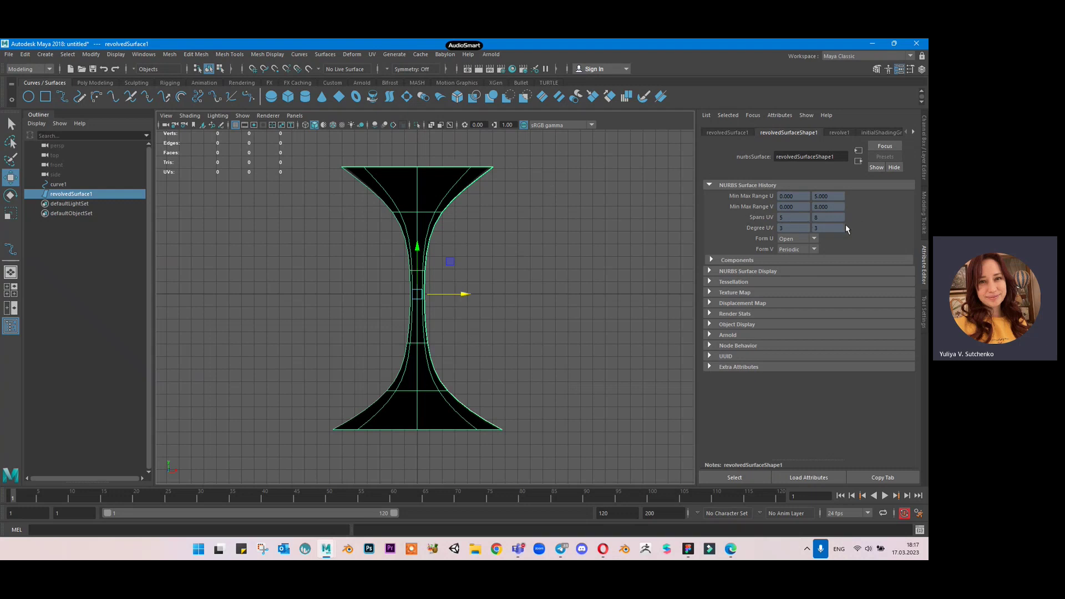
pyautogui.moveTo(473, 297); pyautogui.dragTo(476, 296)
pyautogui.hotkey('ctrl', 'z')
pyautogui.click(67, 186)
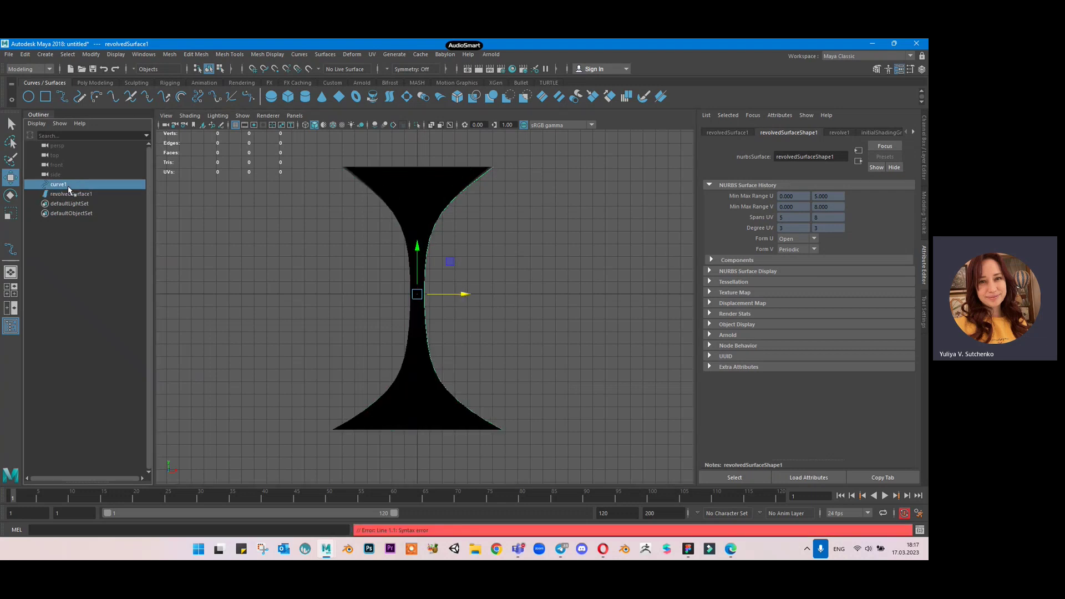
pyautogui.moveTo(464, 294)
pyautogui.mouseDown()
pyautogui.moveTo(566, 295)
pyautogui.moveTo(468, 296)
pyautogui.mouseUp()
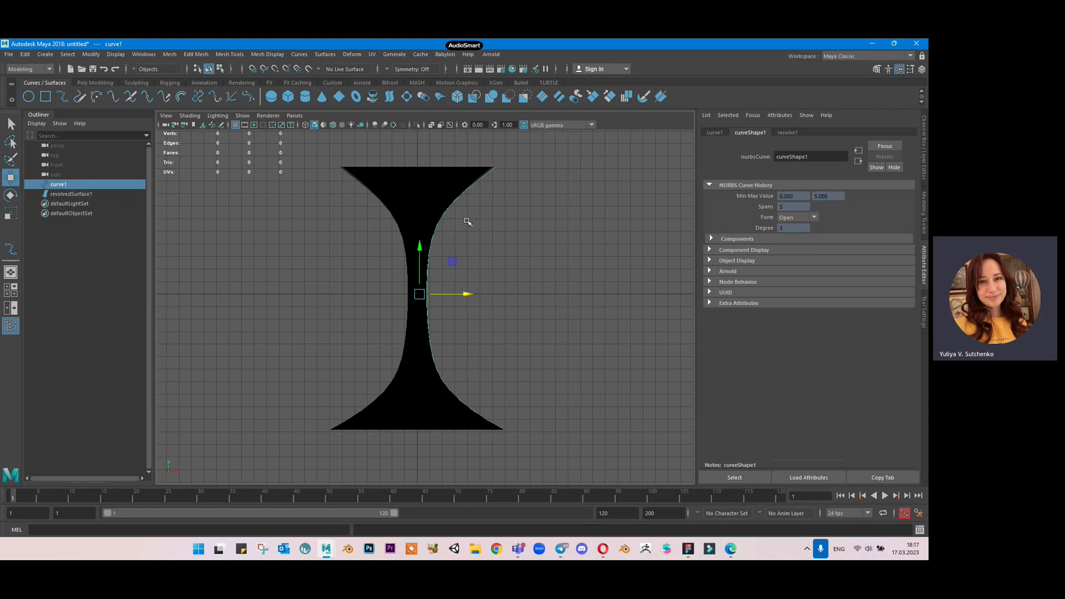
pyautogui.click(239, 233)
# Delete the revolved surface's construction history, hide the profile curve, and reselect the surface.
pyautogui.click(419, 176)
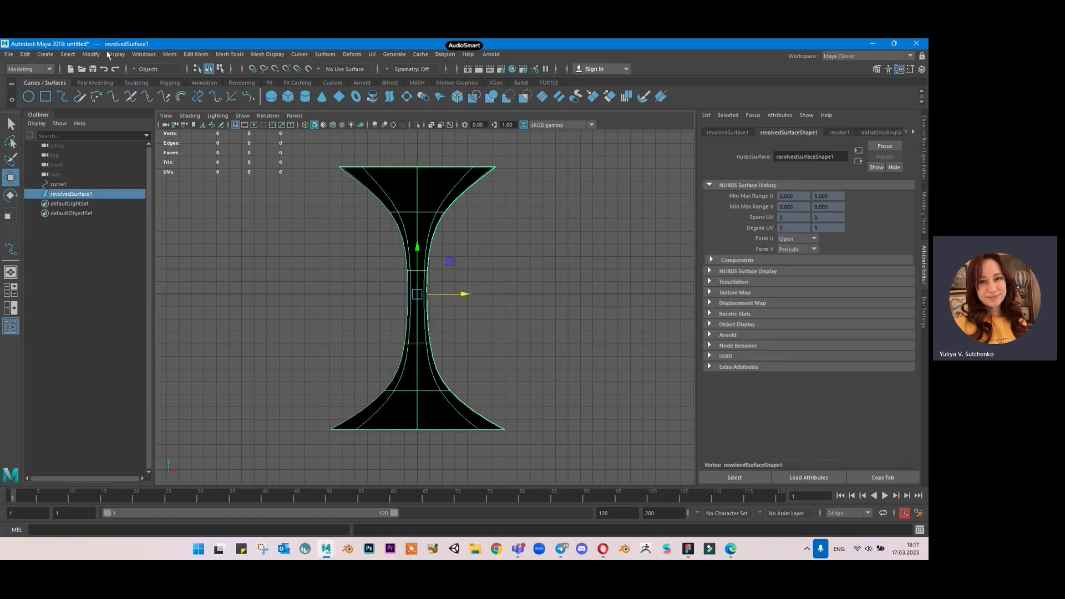
pyautogui.click(97, 82)
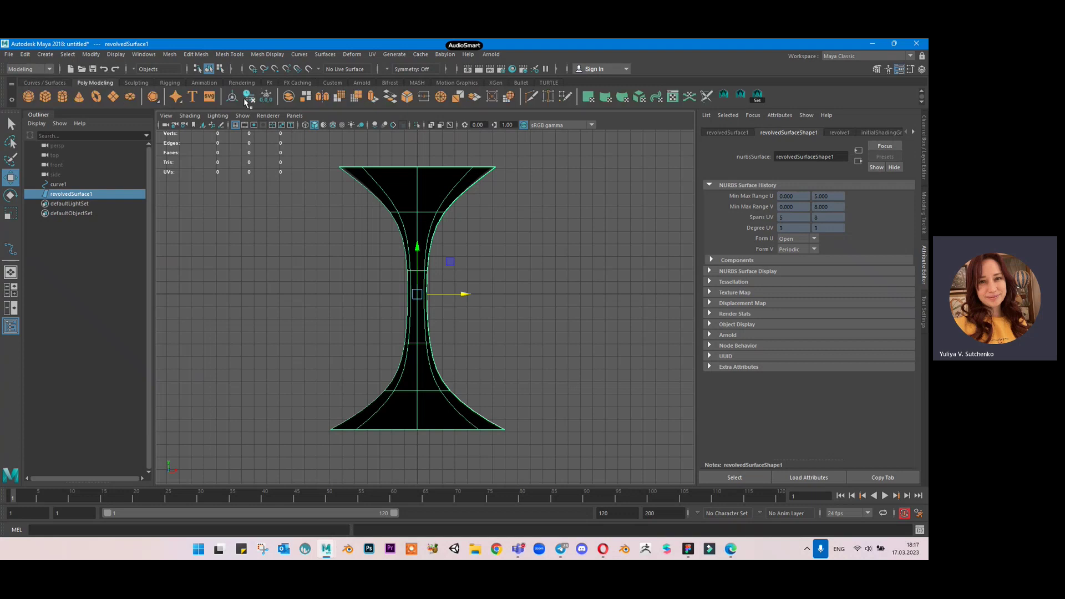
pyautogui.click(109, 183)
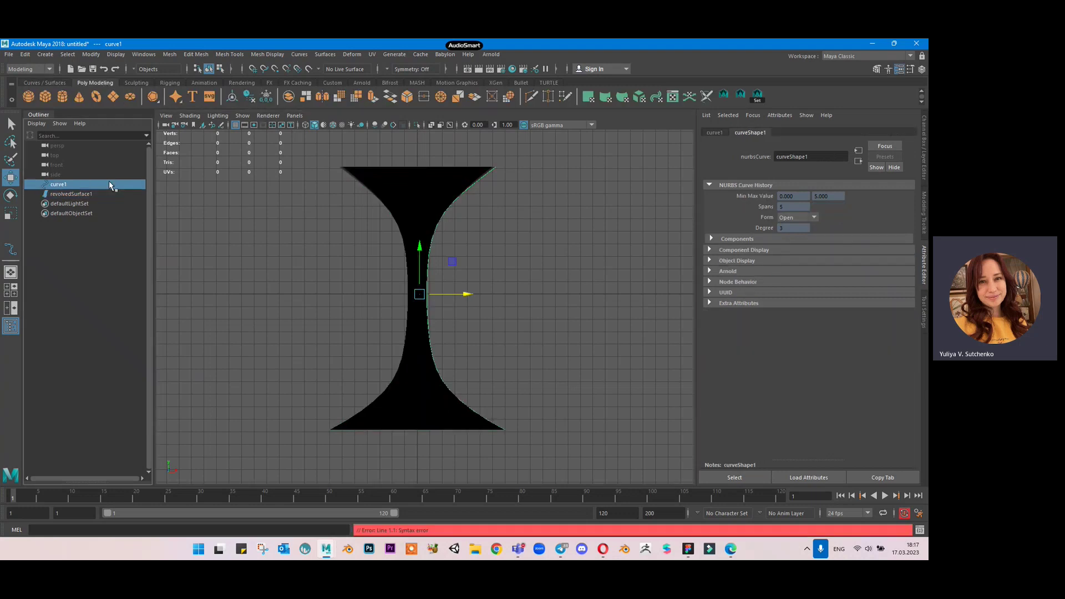
pyautogui.hotkey('ctrl', 'h')
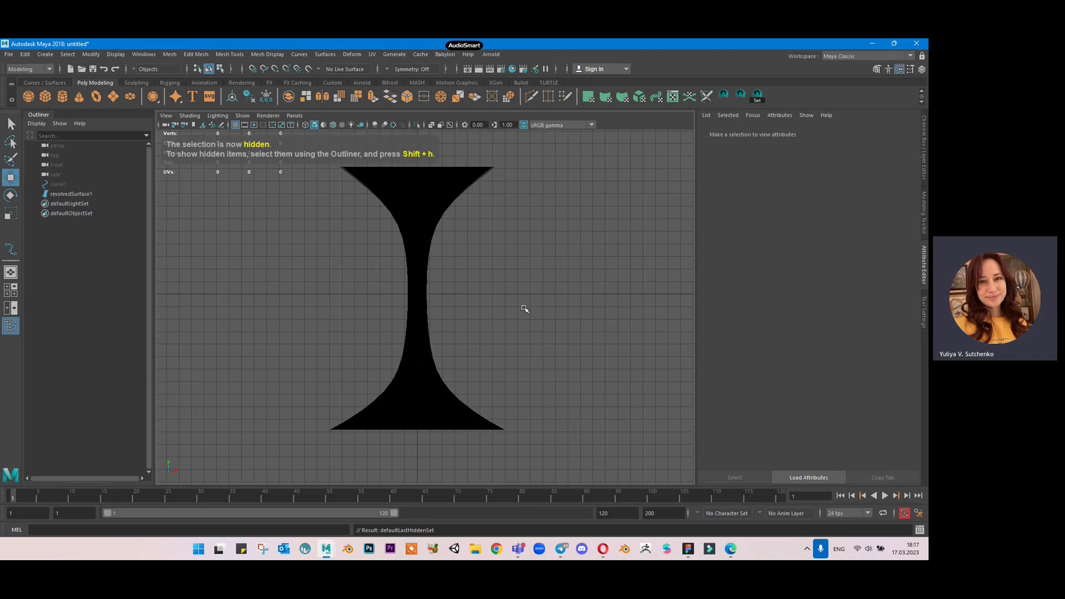
pyautogui.click(413, 214)
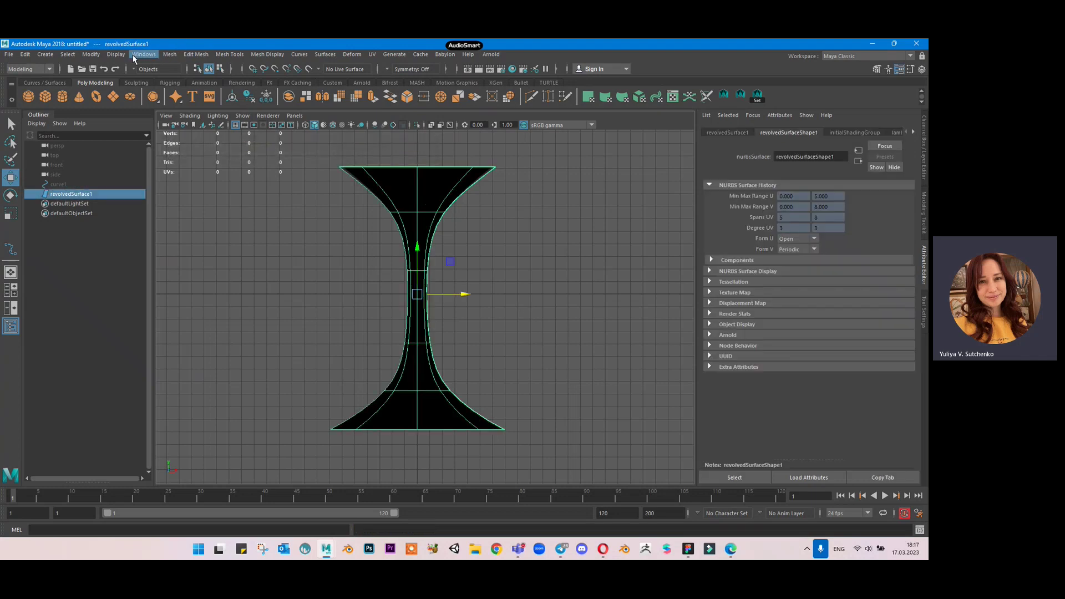
pyautogui.click(328, 55)
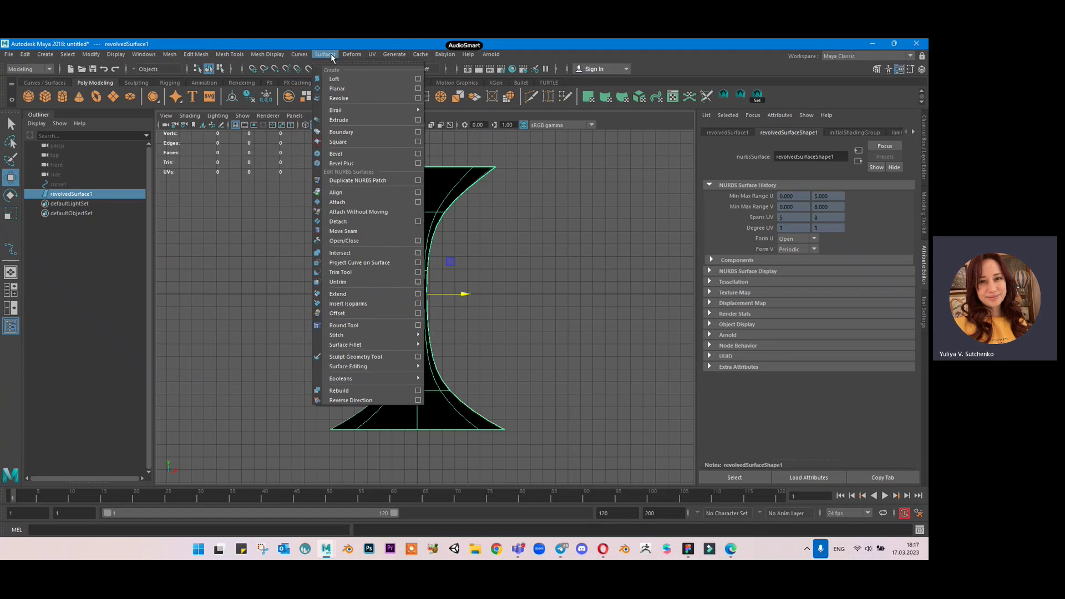
pyautogui.click(332, 57)
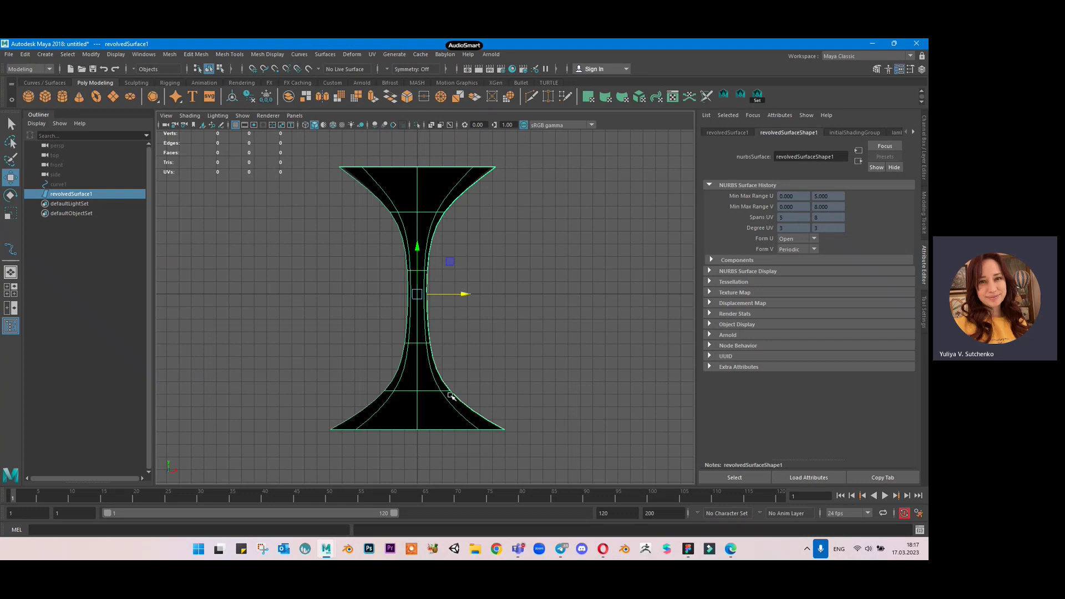
pyautogui.click(366, 55)
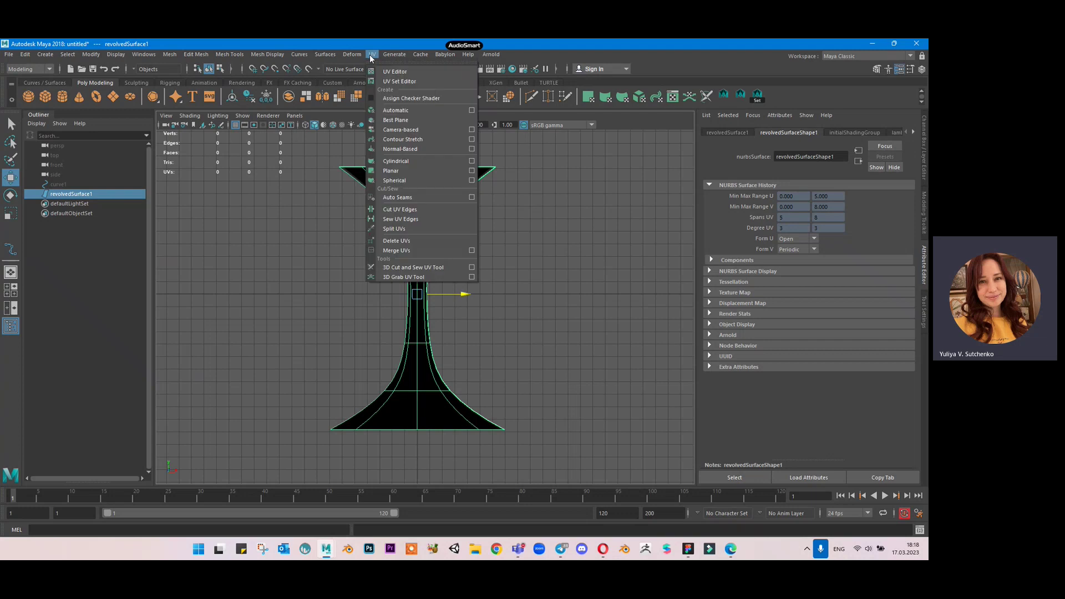
pyautogui.click(360, 54)
# Rebuild the revolved surface uniformly with 5 U spans, 8 V spans and linear degree in both directions, keeping the original.
pyautogui.click(332, 54)
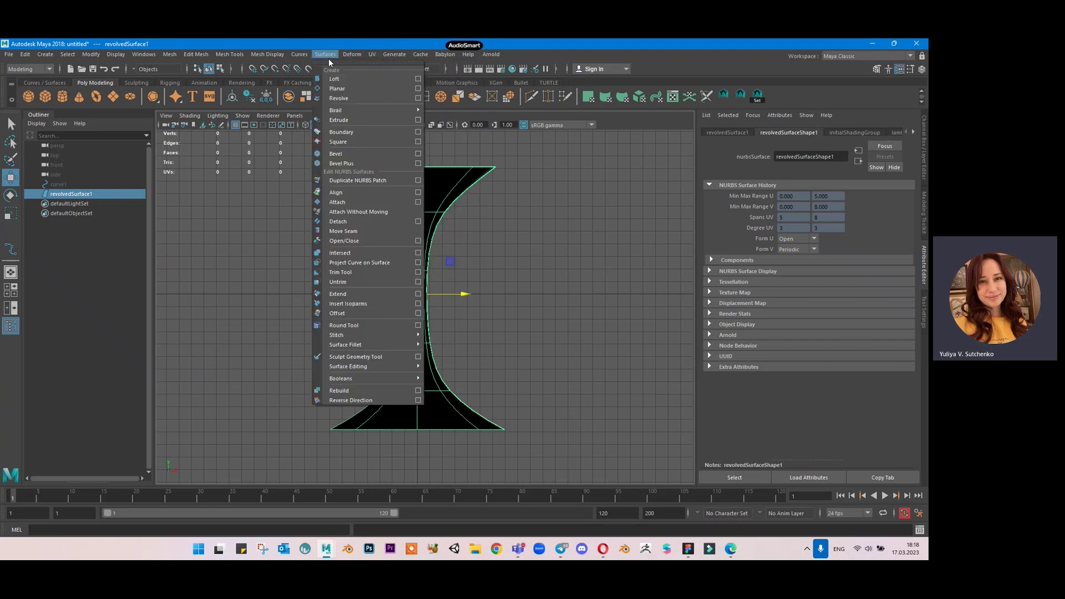
pyautogui.moveTo(368, 381)
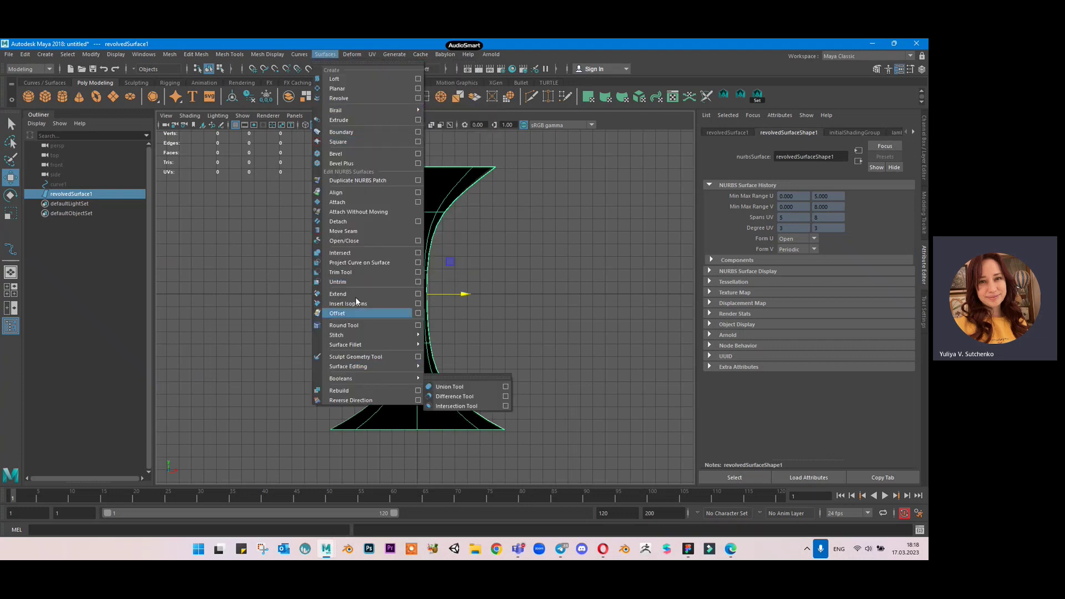
pyautogui.click(418, 390)
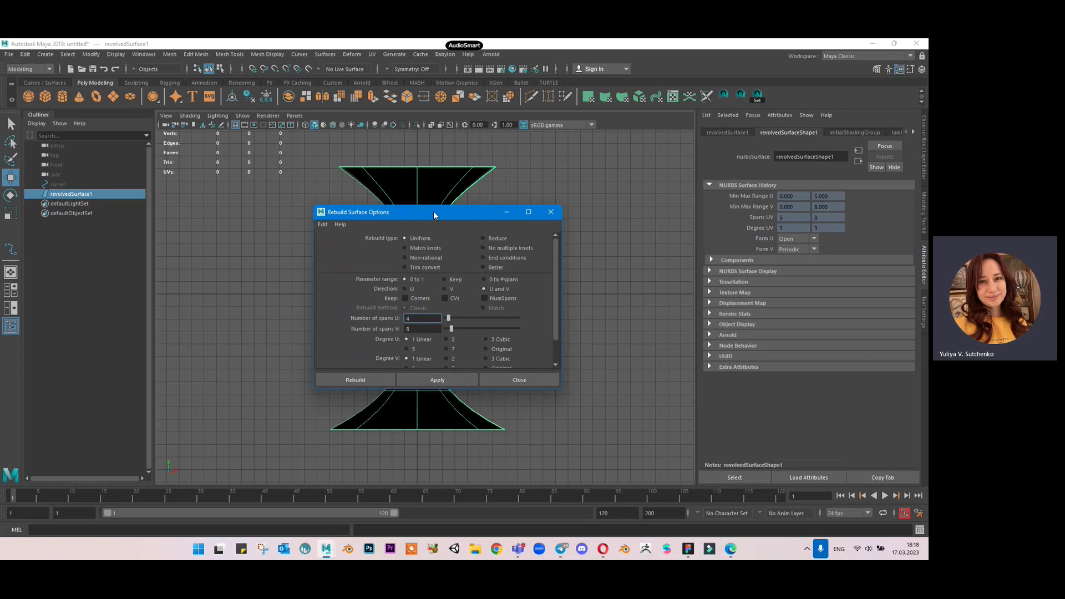
pyautogui.moveTo(434, 211); pyautogui.dragTo(379, 208)
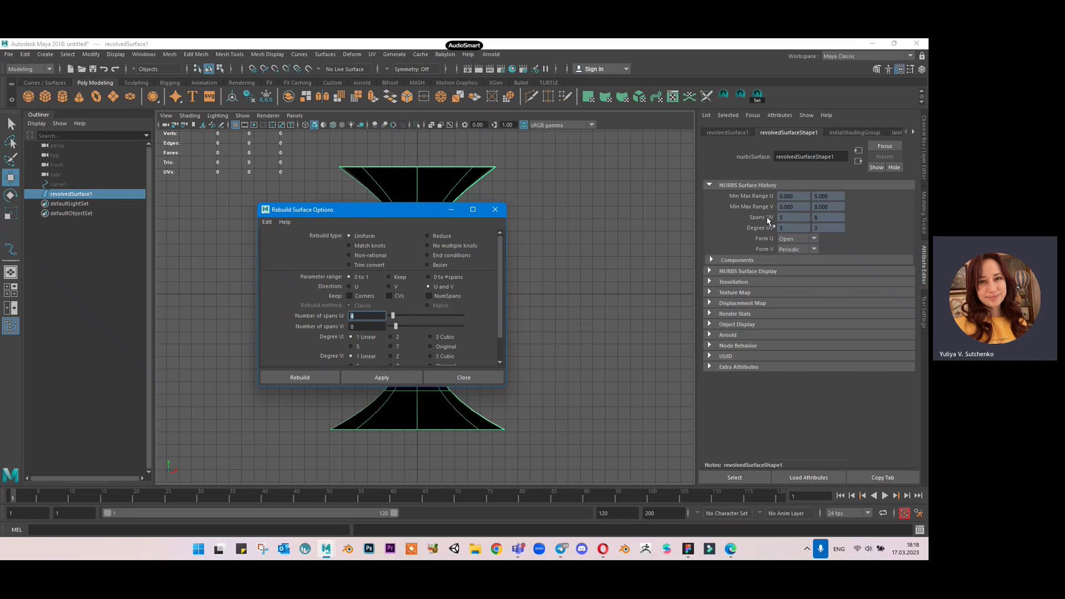
pyautogui.write('5')
pyautogui.click(377, 328)
pyautogui.scroll(-1, 373, 336)
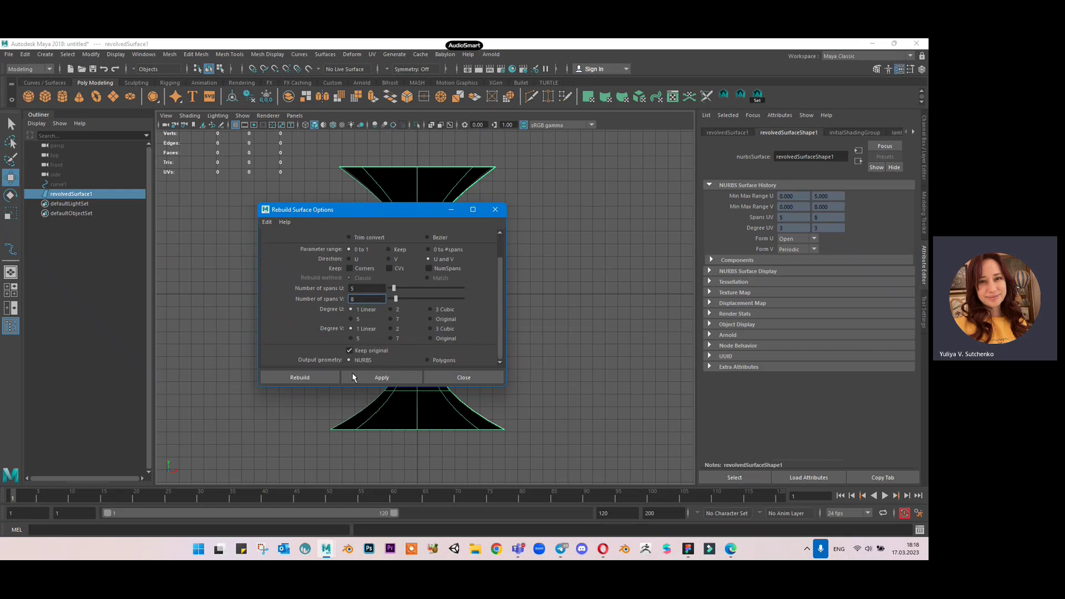
pyautogui.click(311, 377)
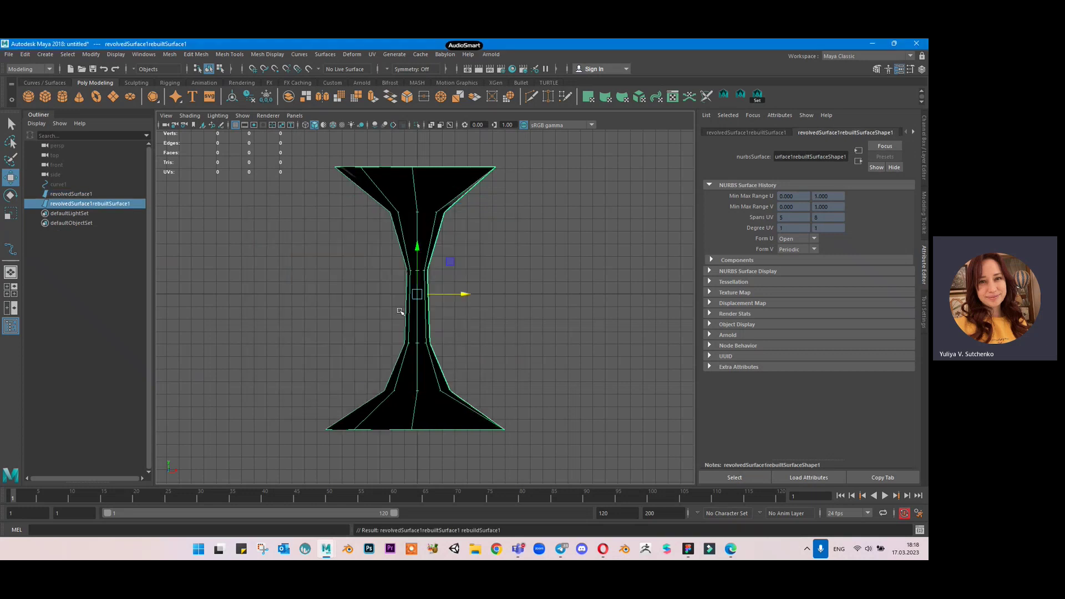
pyautogui.keyDown('alt'); pyautogui.moveTo(507, 258); pyautogui.dragTo(485, 257); pyautogui.keyUp('alt')
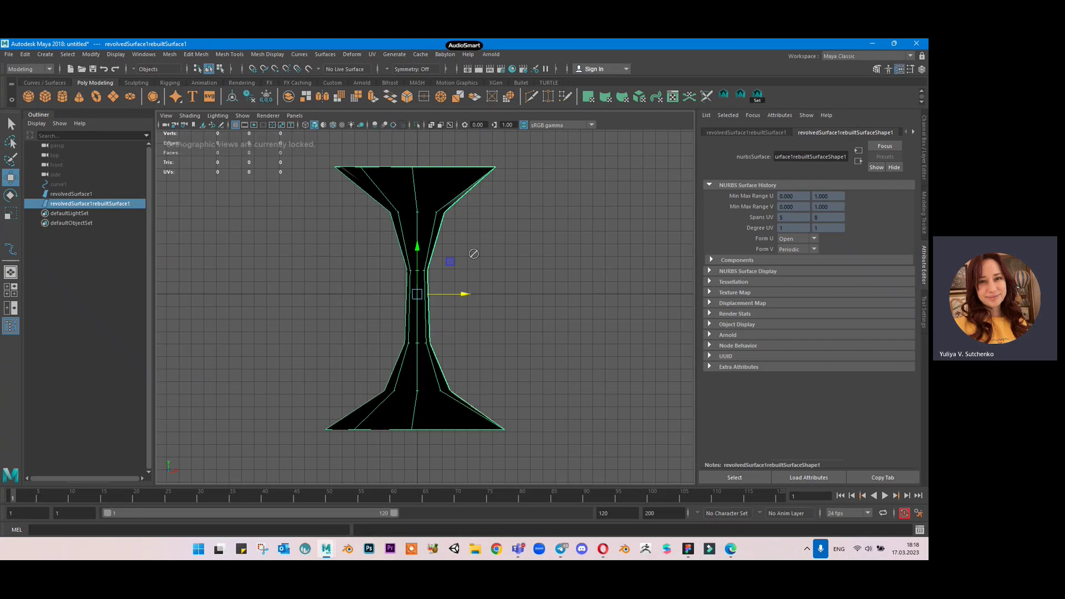
pyautogui.click(597, 242)
pyautogui.click(409, 270)
pyautogui.click(573, 259)
pyautogui.click(434, 206)
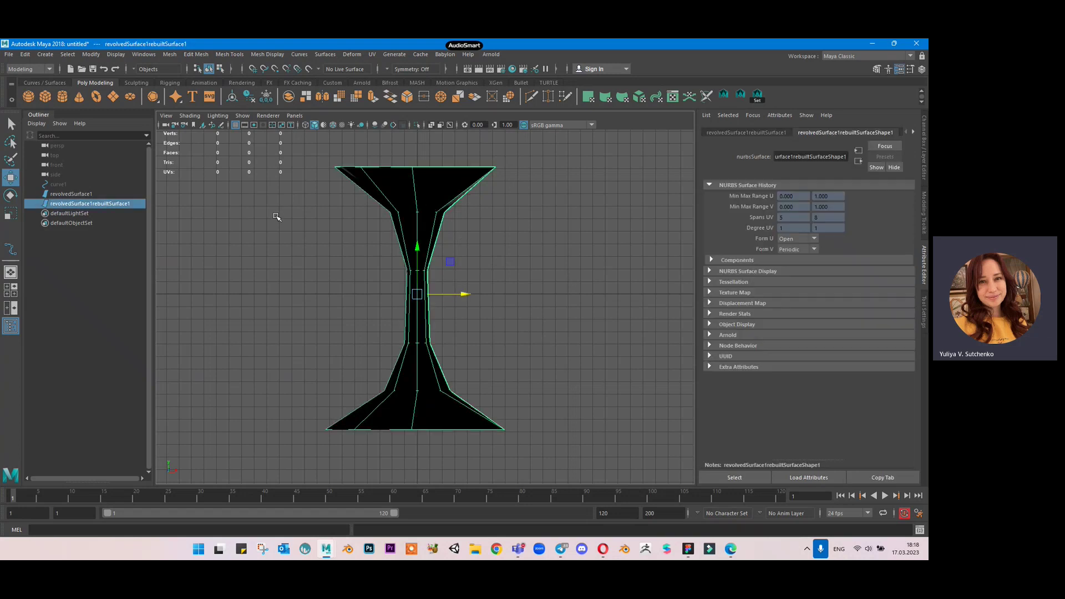
# Hide the original revolved surface and select the rebuilt one.
pyautogui.click(109, 195)
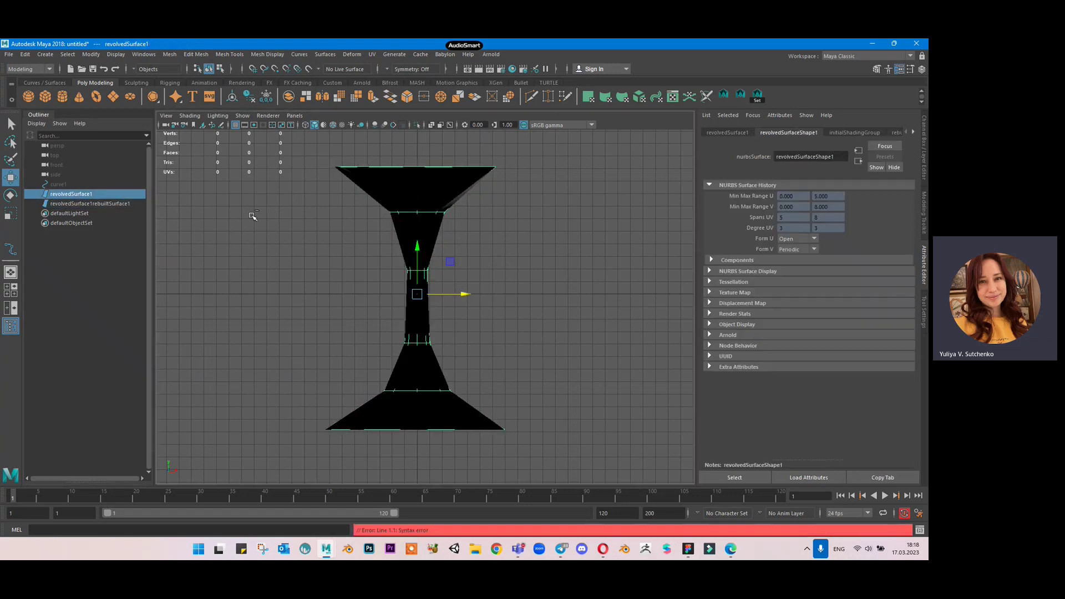
pyautogui.hotkey('ctrl', 'h')
pyautogui.click(111, 204)
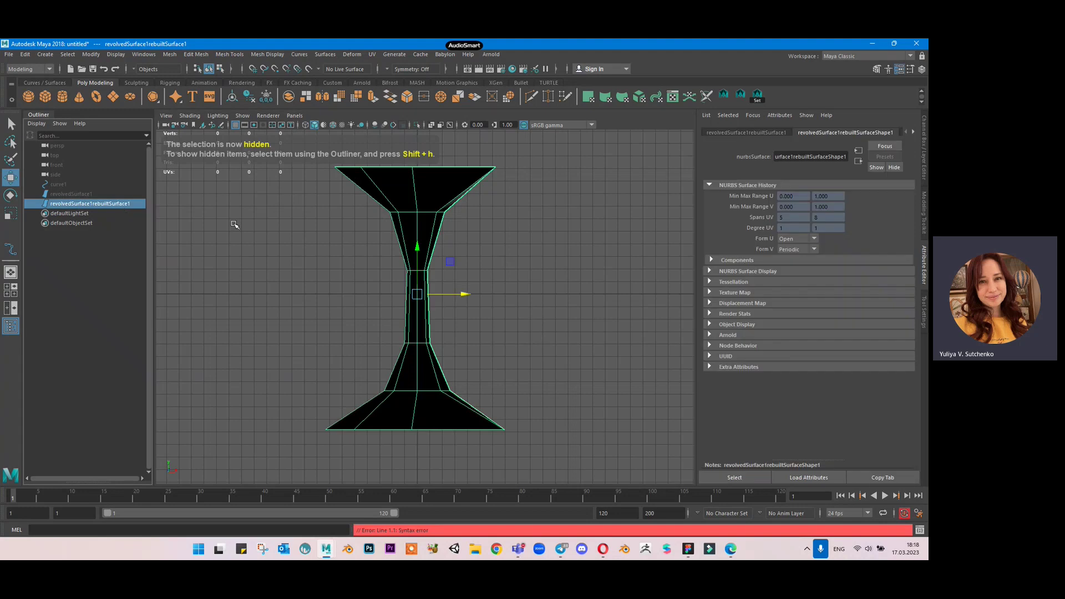
# Examine the rebuilt surface's NURBS shape attributes and rebuild history settings, and reselect the surface in the front view.
pyautogui.click(914, 132)
pyautogui.click(878, 132)
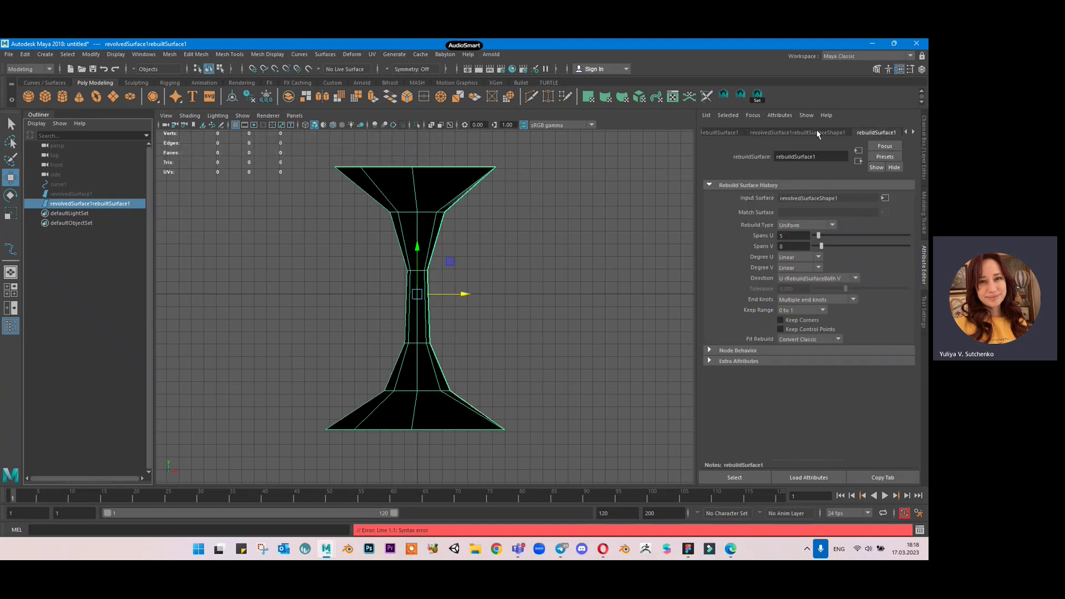
pyautogui.click(835, 133)
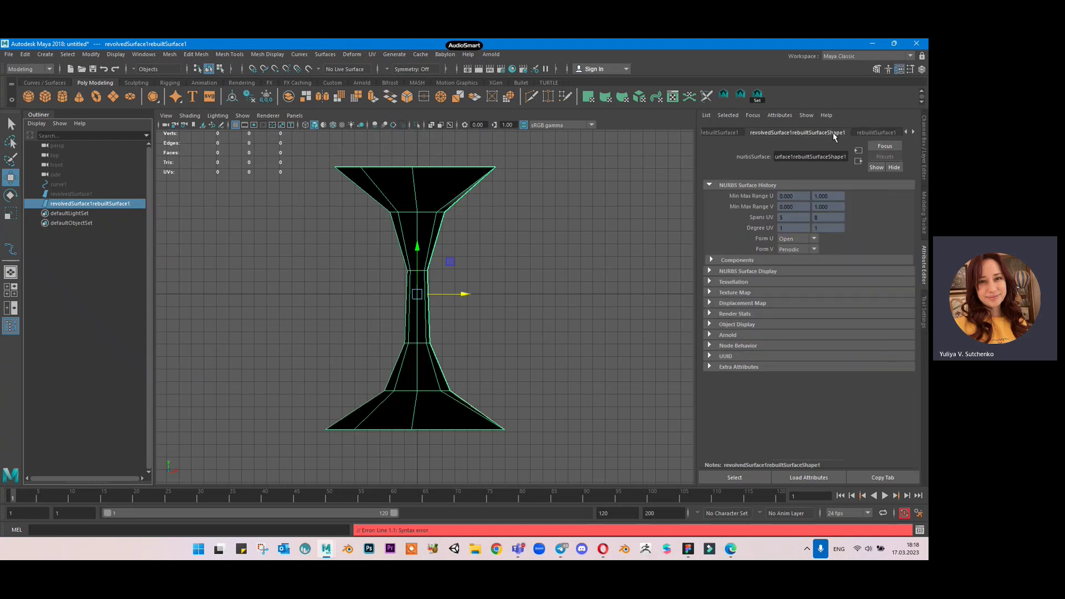
pyautogui.click(873, 132)
pyautogui.click(549, 283)
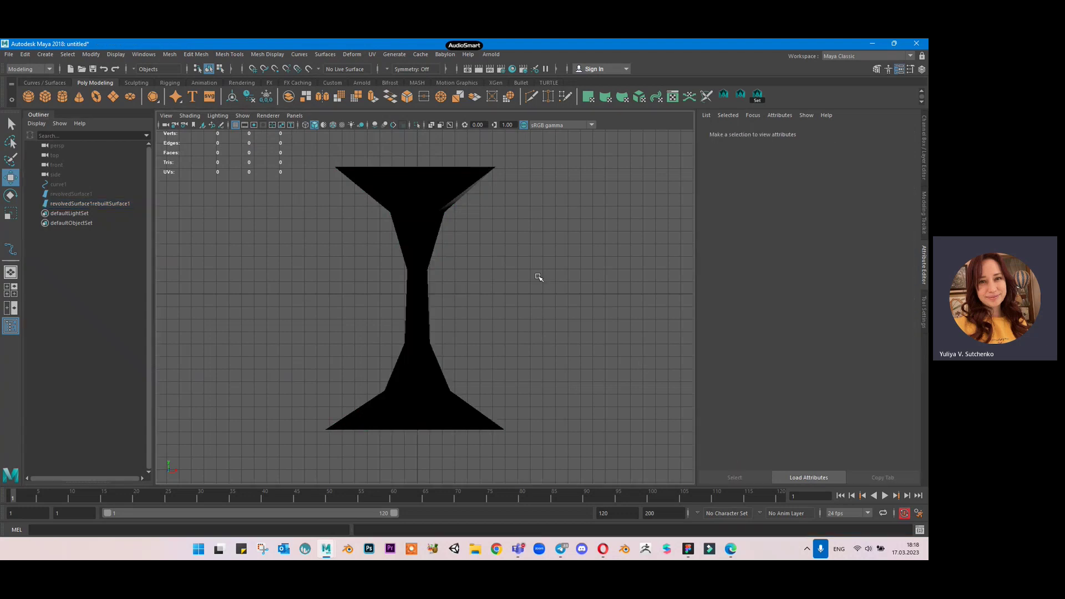
pyautogui.scroll(-1, 466, 217)
pyautogui.scroll(2, 433, 210)
pyautogui.click(415, 195)
pyautogui.scroll(1, 415, 196)
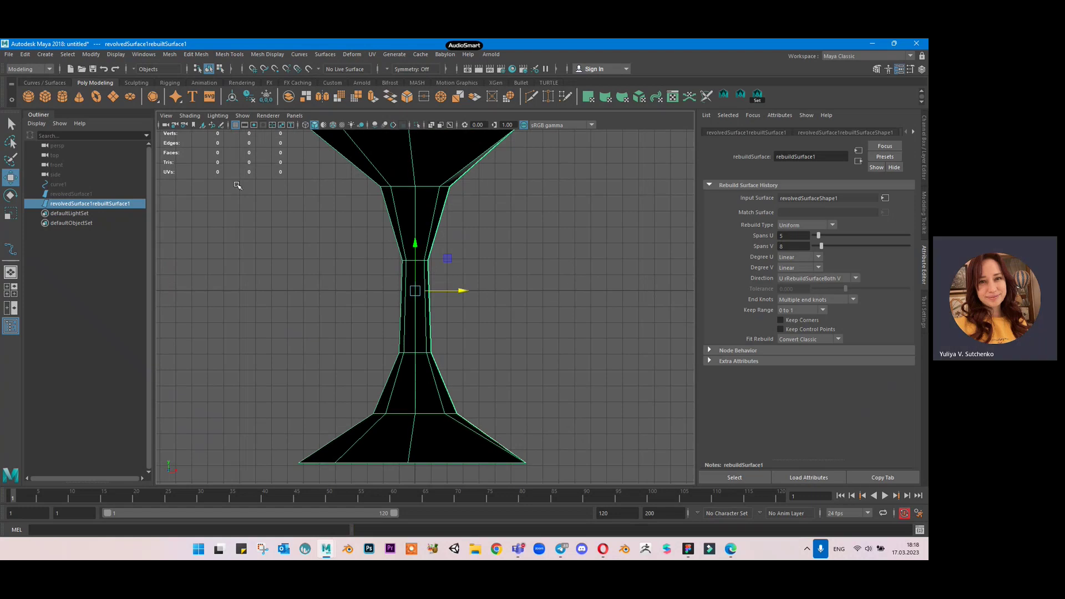
# Switch to the FX tool set and create two volume nParticle emitters at the origin.
pyautogui.click(31, 69)
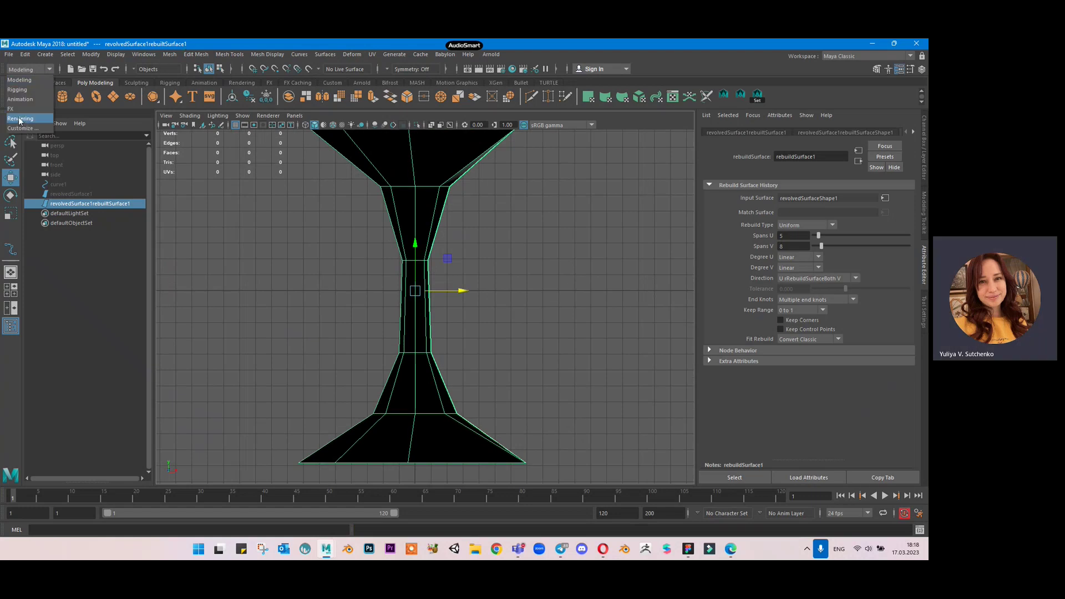
pyautogui.click(25, 111)
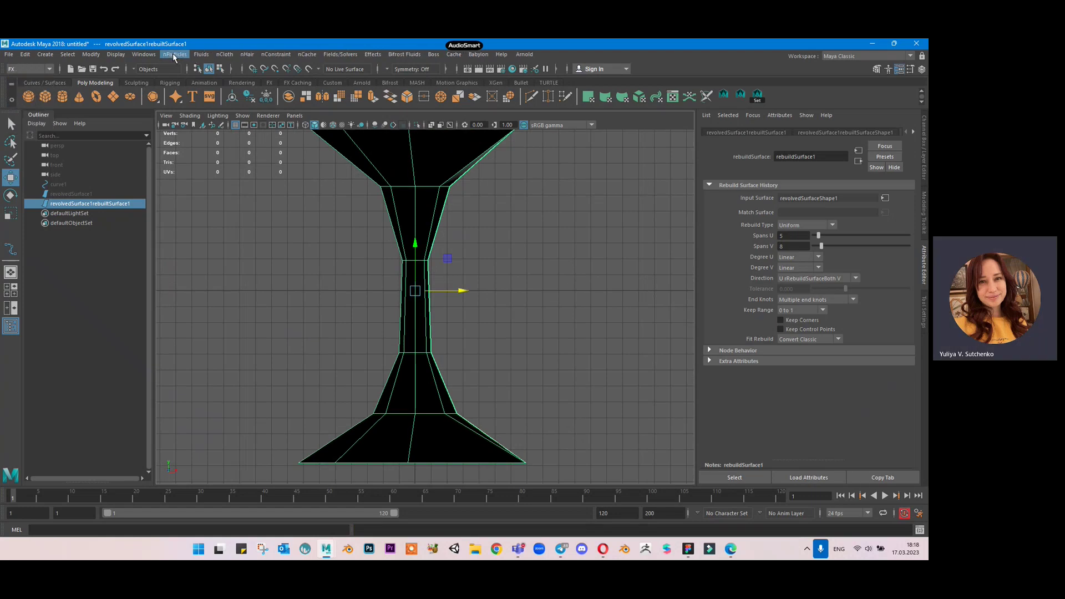
pyautogui.click(173, 54)
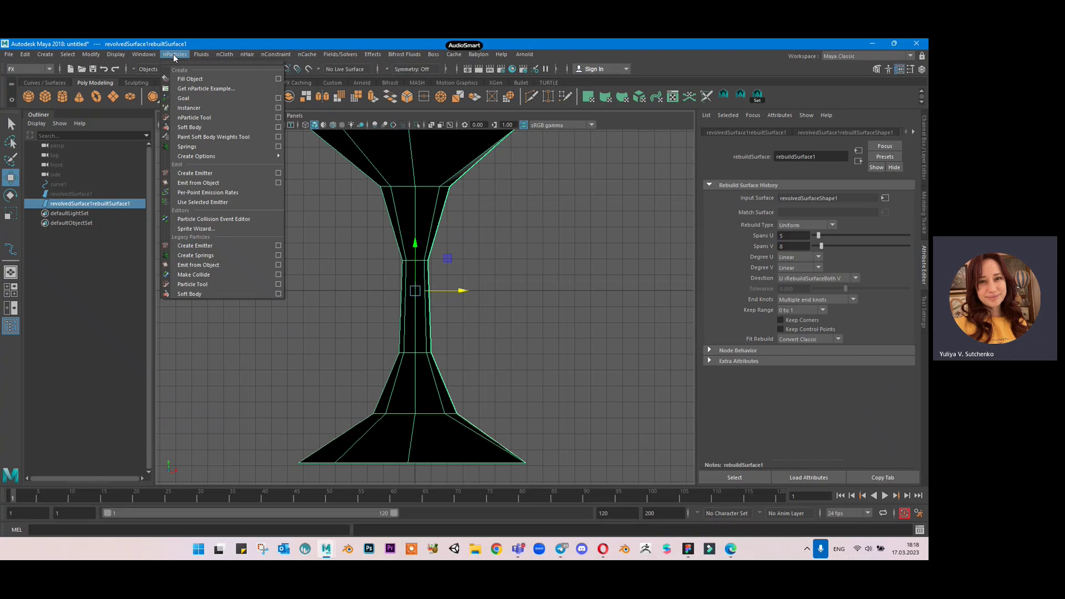
pyautogui.click(194, 174)
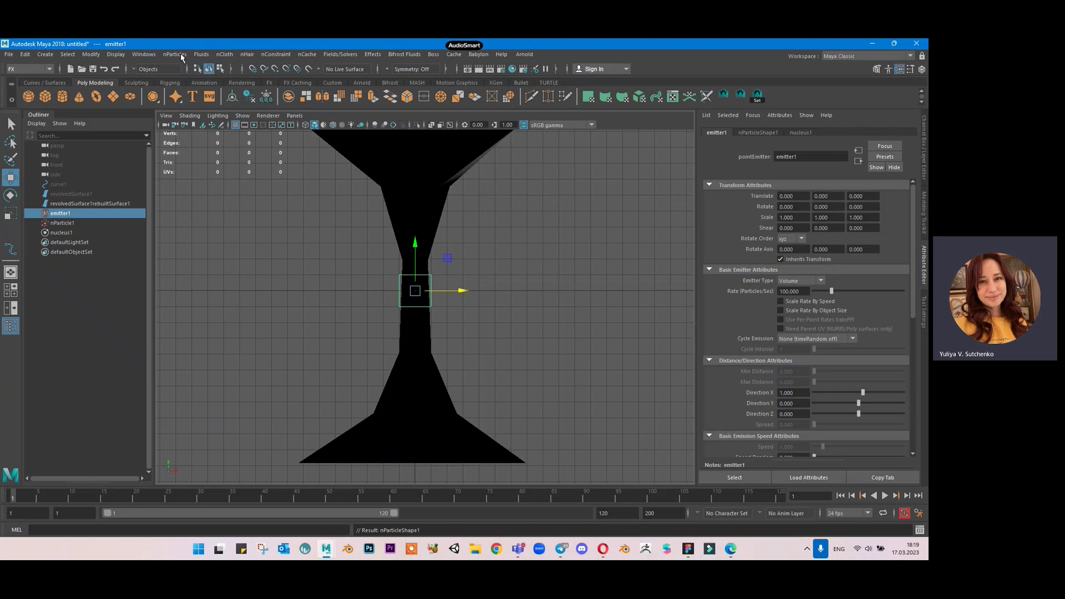
pyautogui.click(181, 56)
pyautogui.click(183, 172)
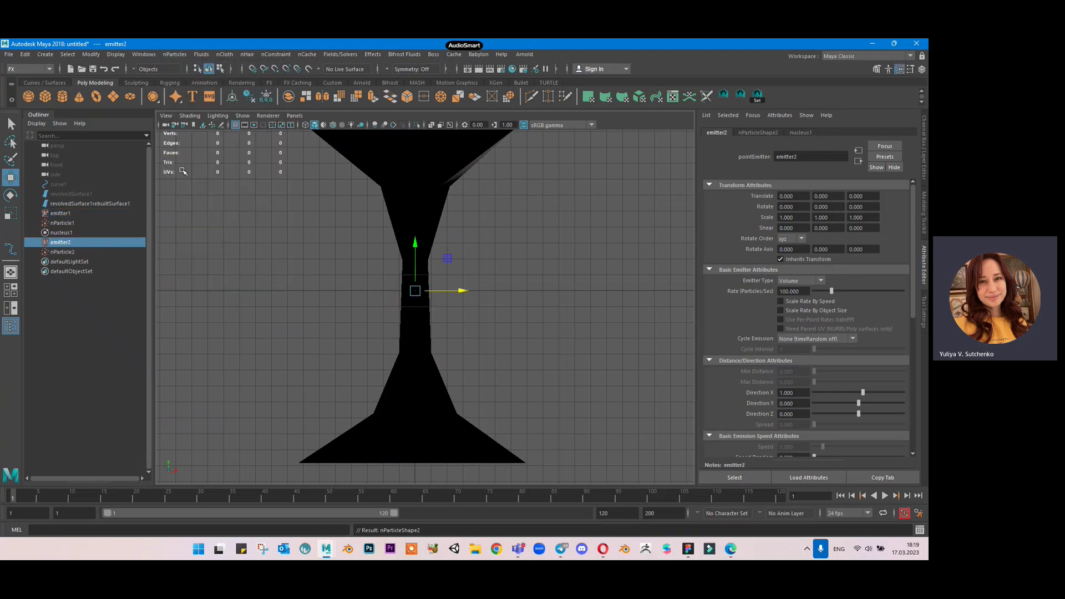
# Set the first nParticle object's Particle Render Type to Blobby Surface (s/w) in its shading attributes.
pyautogui.click(93, 222)
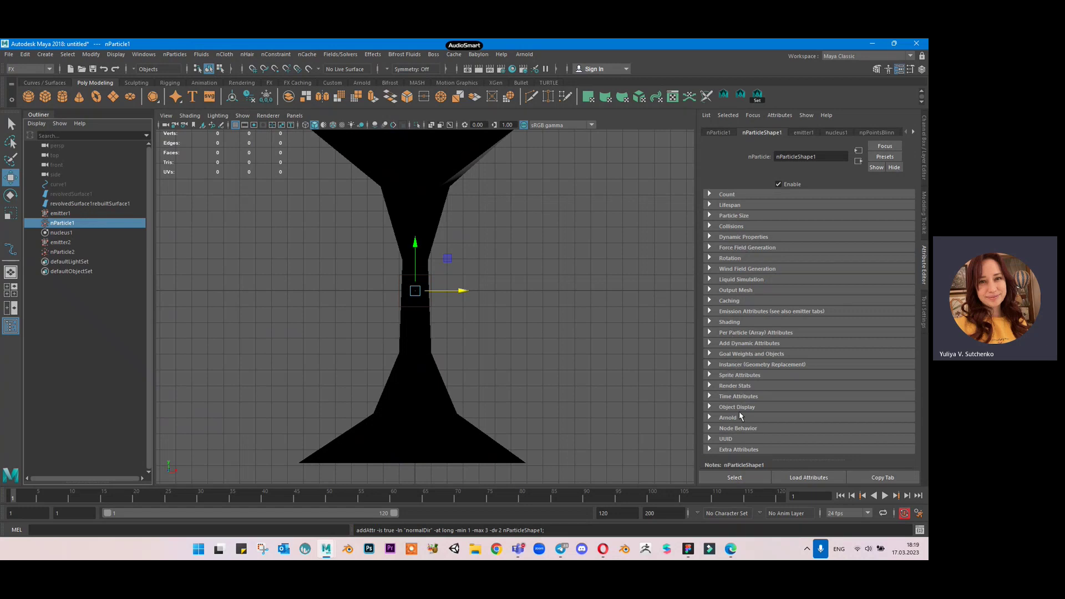
pyautogui.click(729, 323)
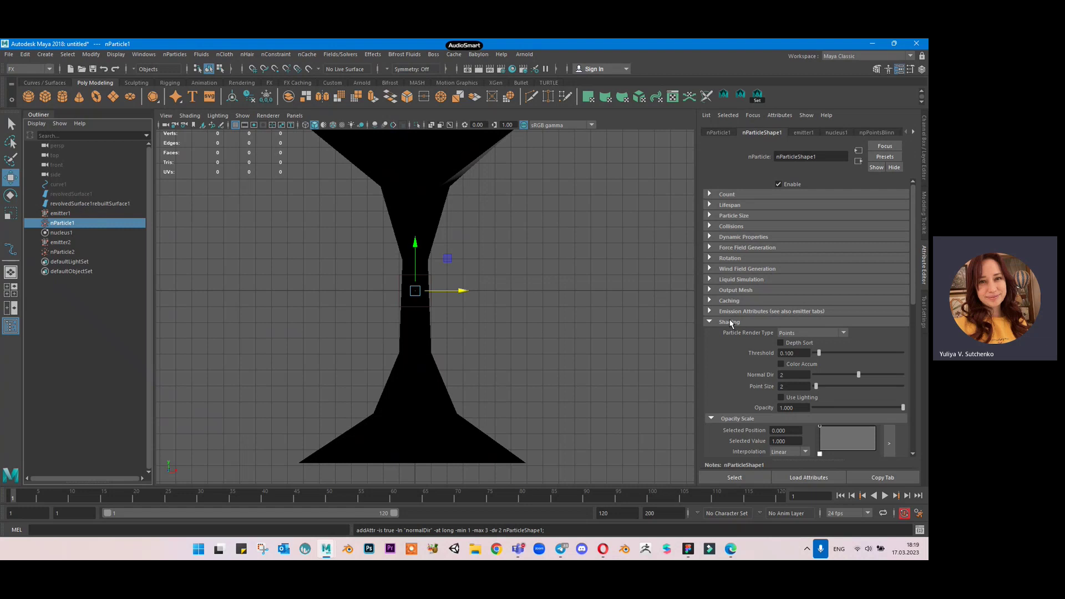
pyautogui.scroll(-3, 731, 320)
pyautogui.click(797, 247)
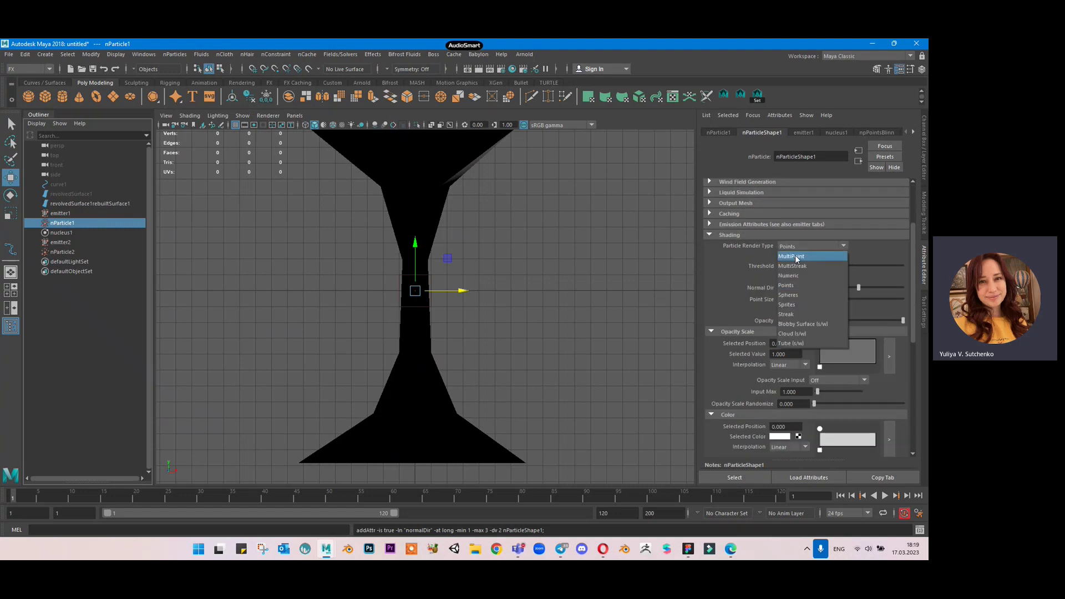
pyautogui.click(797, 324)
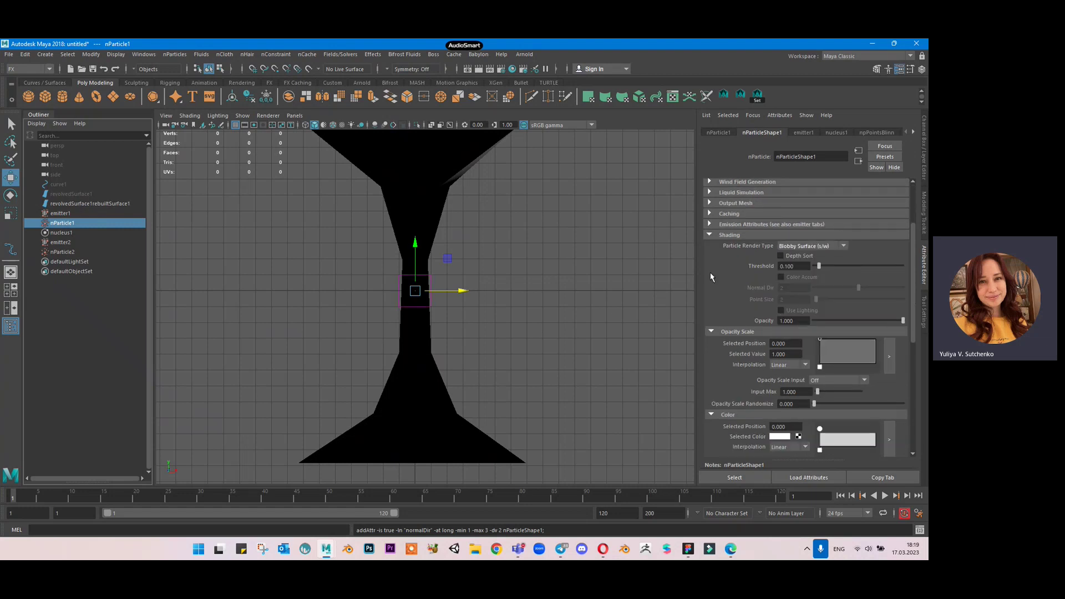
# Set the second nParticle object's Particle Render Type to Blobby Surface (s/w) as well.
pyautogui.click(95, 252)
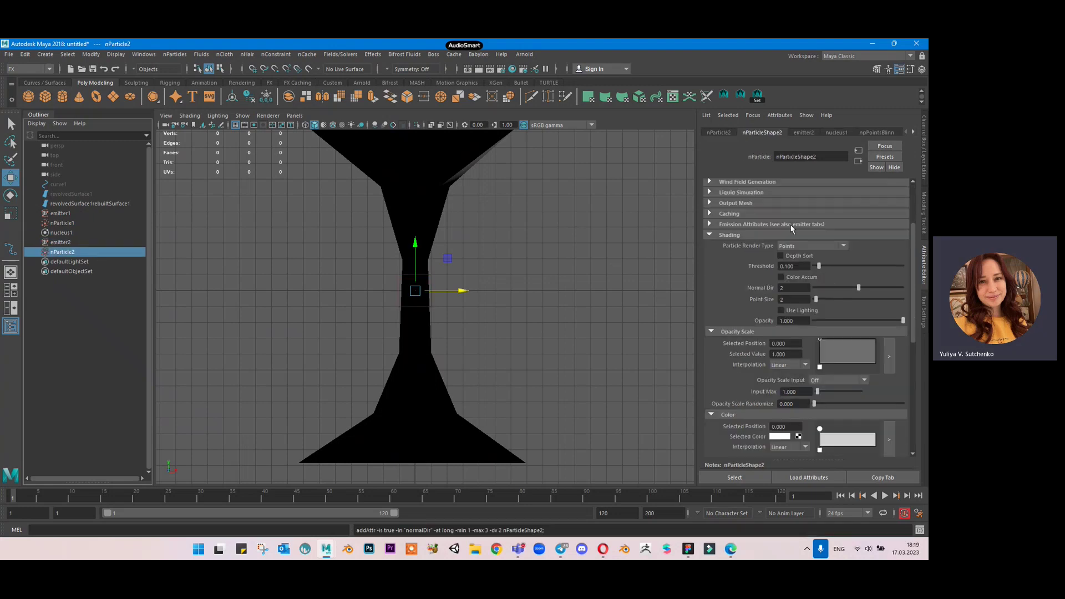
pyautogui.click(807, 245)
pyautogui.click(808, 330)
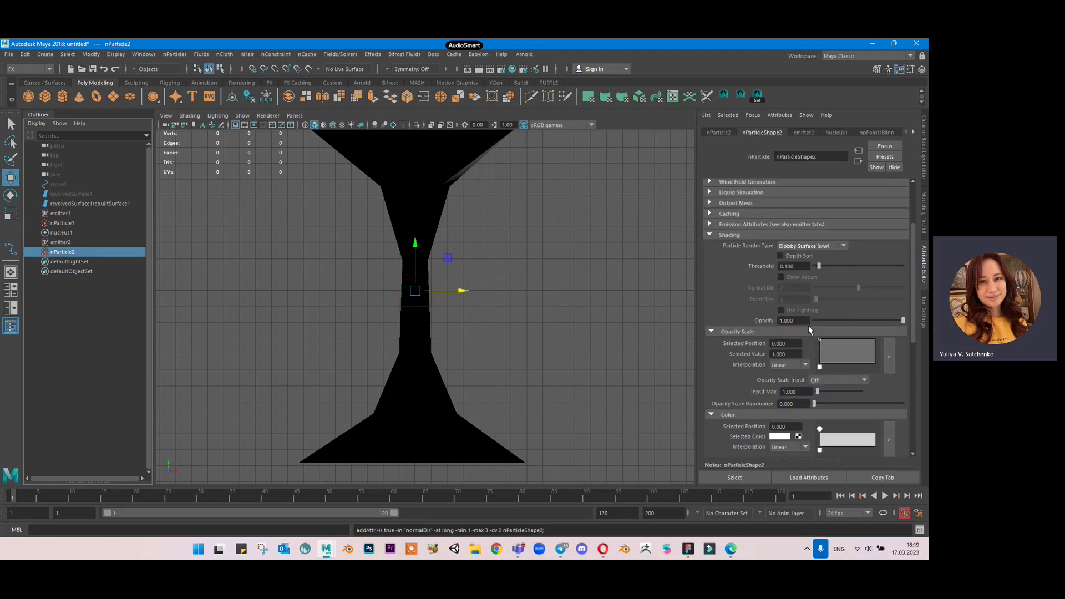
pyautogui.scroll(3, 787, 277)
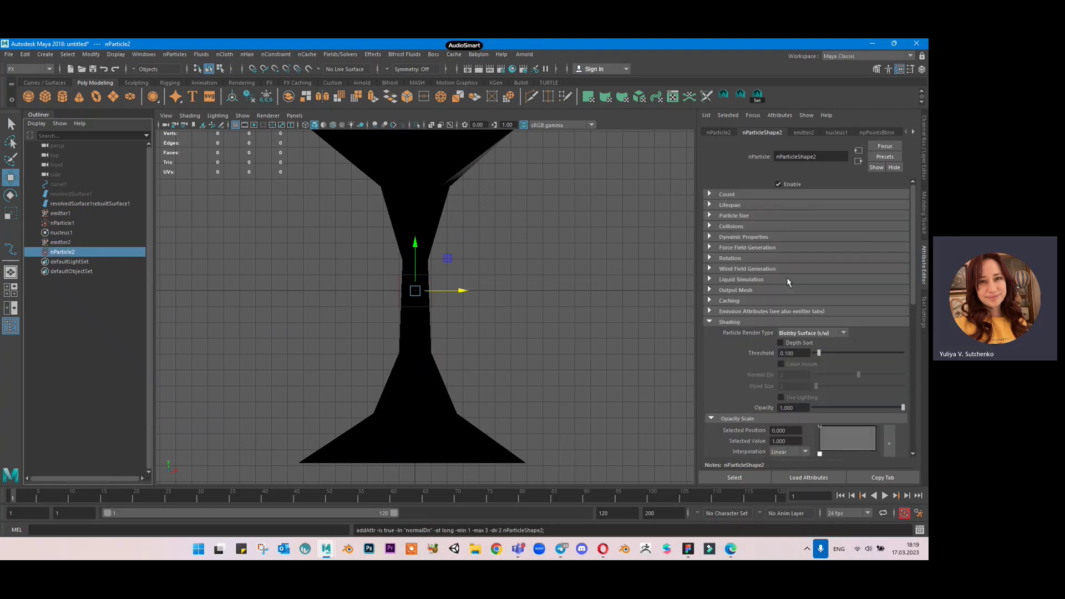
# Display the front view in wireframe so the emitters inside the tornado surface can be seen, and clear the selection.
pyautogui.click(522, 241)
pyautogui.click(415, 176)
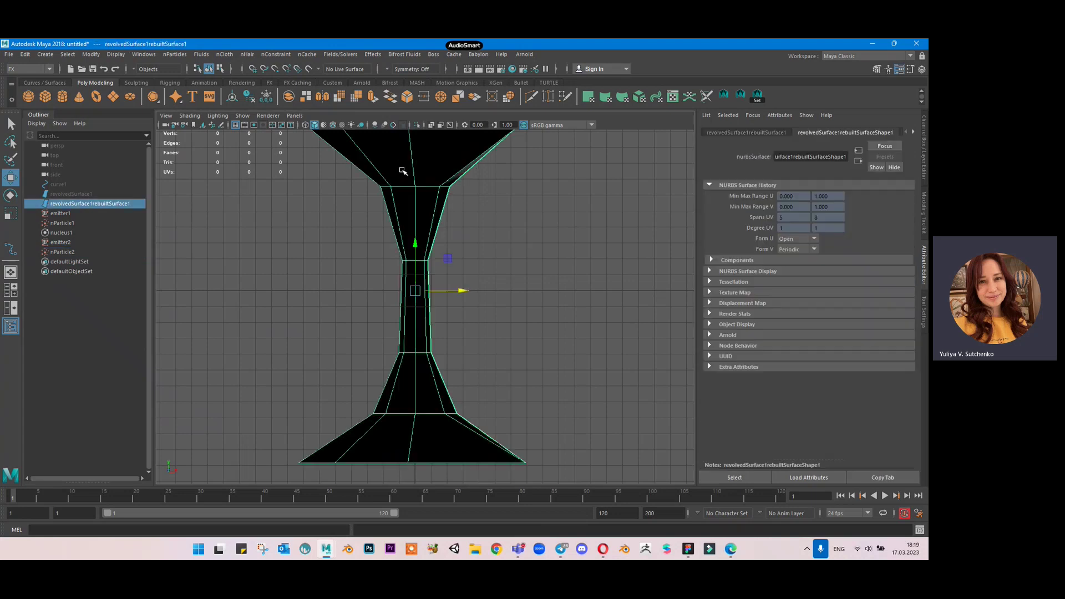
pyautogui.click(306, 124)
pyautogui.click(486, 286)
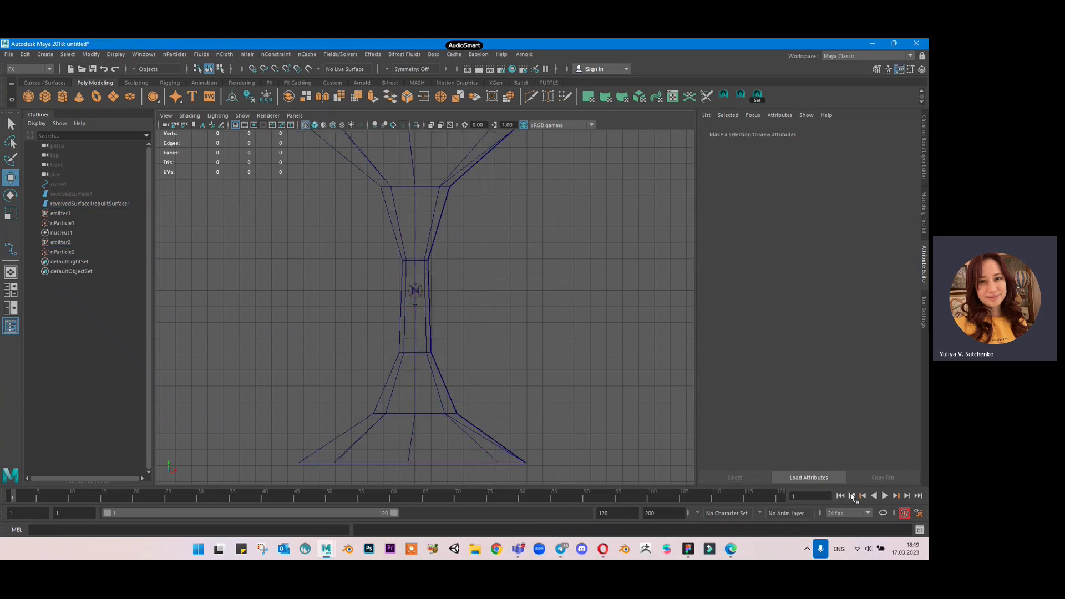
# Play the particle simulation to about frame 53, stop it, and examine the particles against the tornado surface.
pyautogui.click(885, 496)
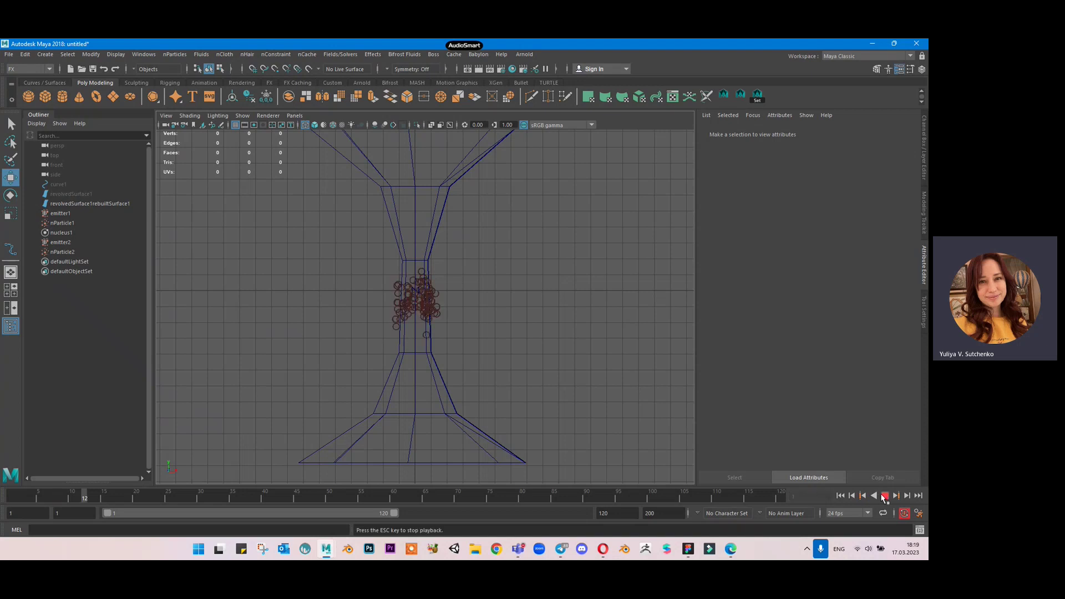
pyautogui.click(885, 496)
pyautogui.scroll(-3, 492, 327)
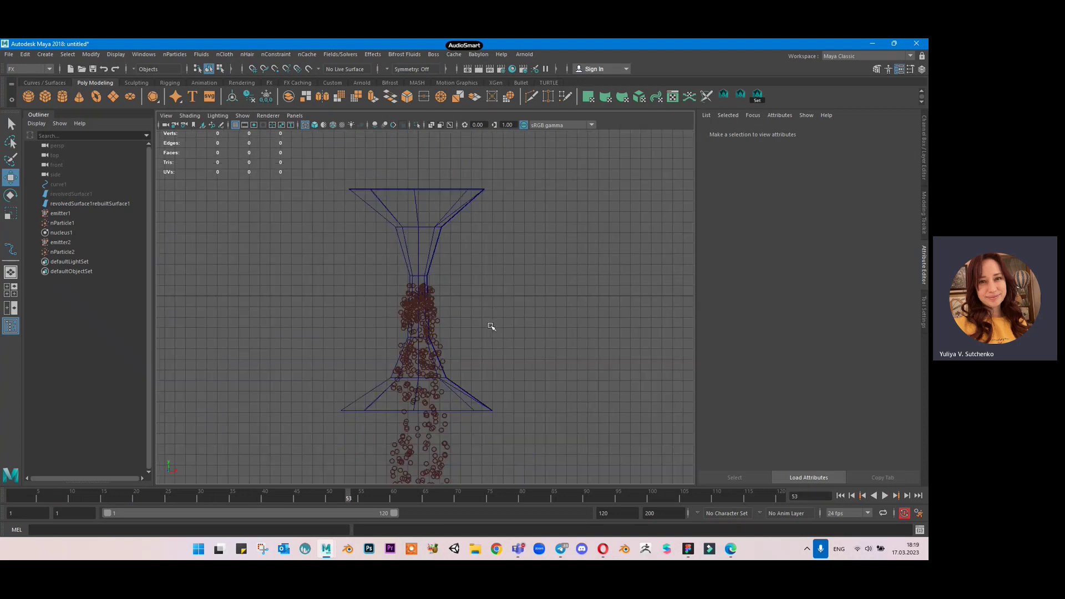
pyautogui.scroll(-2, 404, 266)
pyautogui.scroll(5, 408, 276)
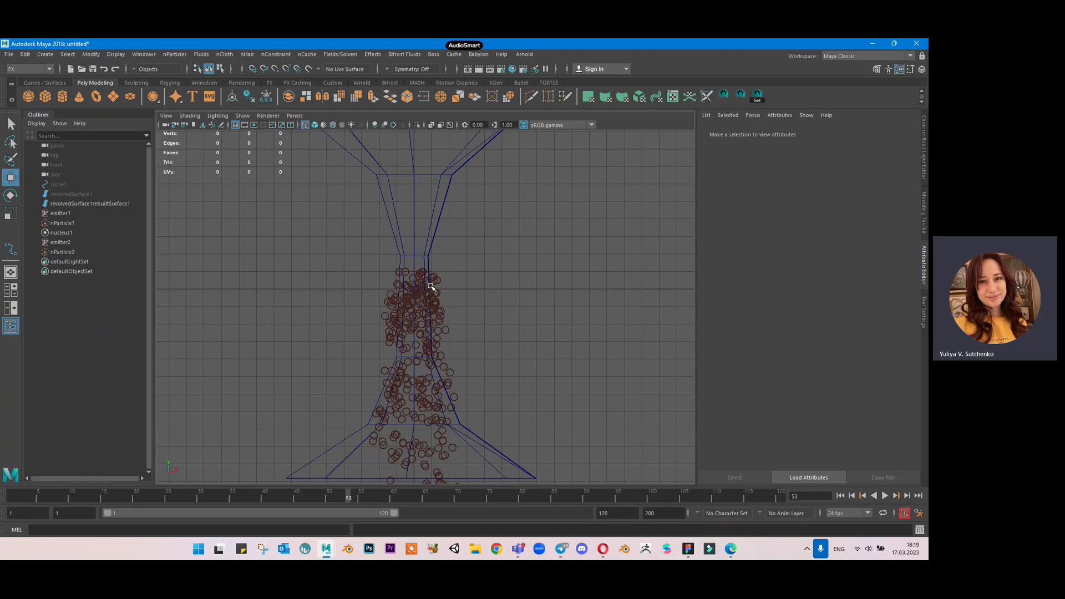
pyautogui.scroll(-5, 430, 286)
pyautogui.scroll(4, 444, 266)
# Scale the rebuilt tornado surface up uniformly so it is much larger than the emitters.
pyautogui.click(432, 242)
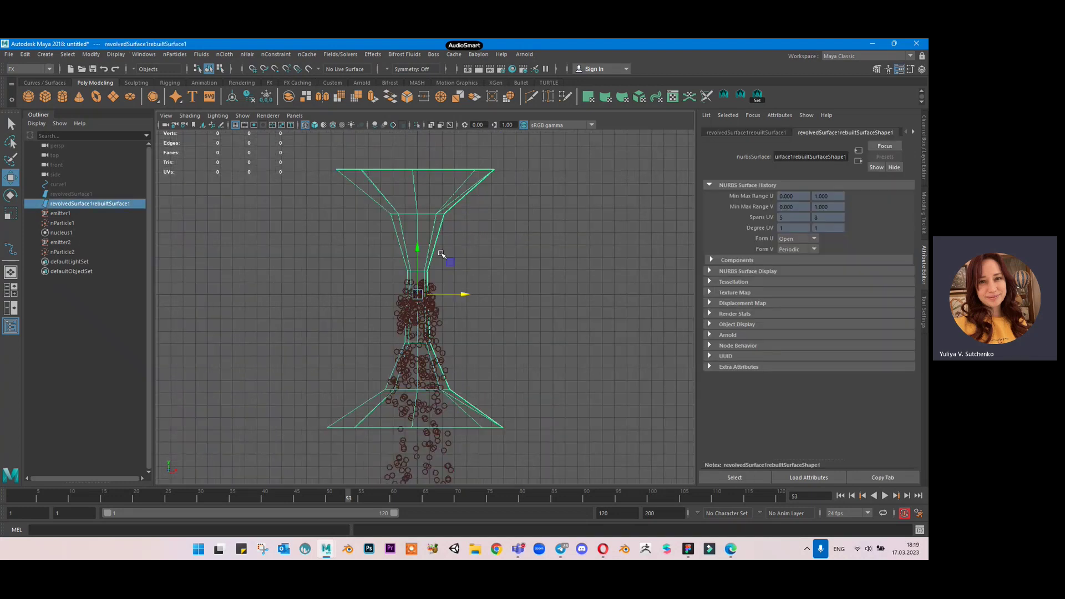
pyautogui.scroll(-4, 475, 262)
pyautogui.press('t')
pyautogui.press('r')
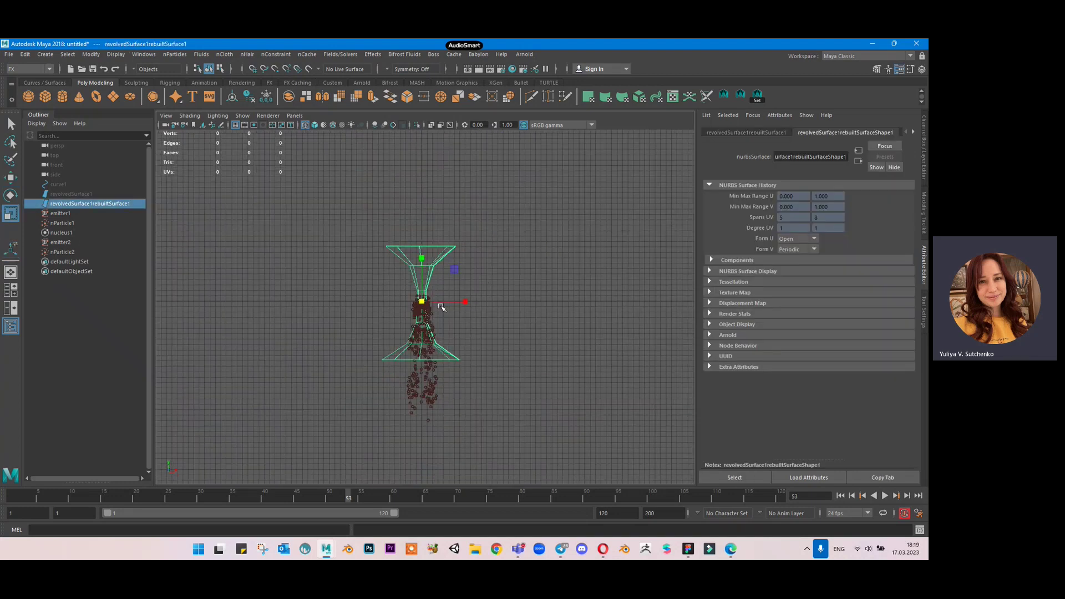
pyautogui.moveTo(424, 304); pyautogui.dragTo(425, 281)
# Replay the simulation from frame 1 to about frame 77 and examine how the particles fall inside the enlarged surface.
pyautogui.click(841, 496)
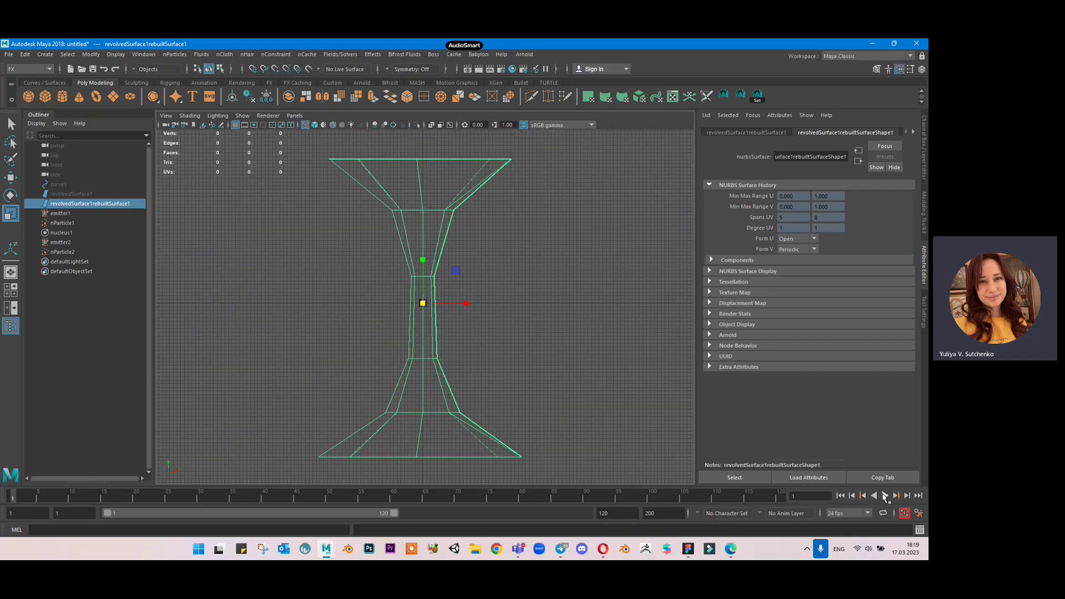
pyautogui.click(886, 495)
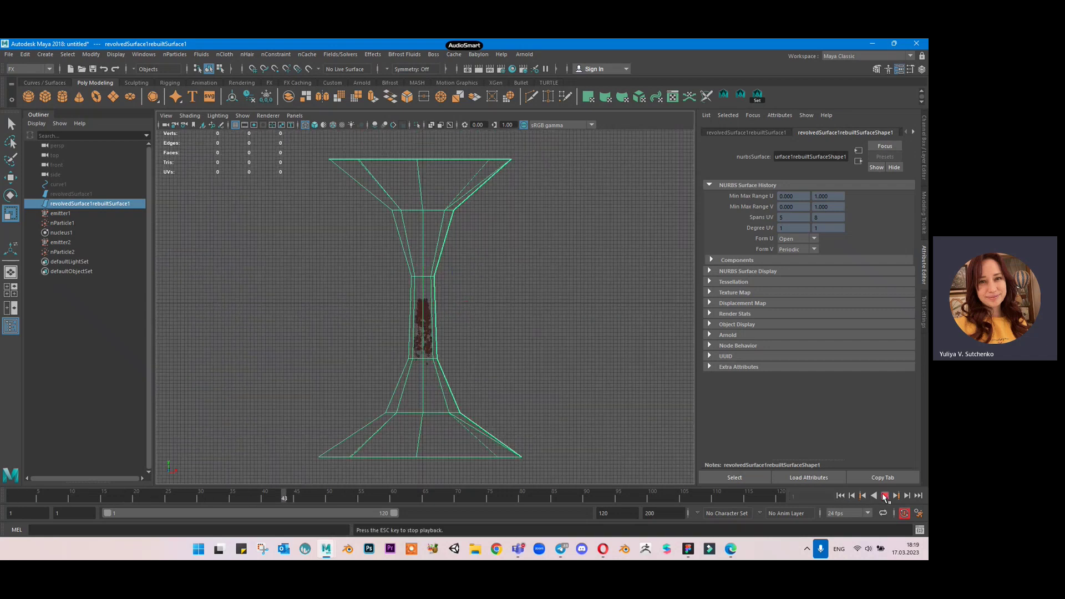
pyautogui.click(885, 495)
pyautogui.scroll(3, 509, 342)
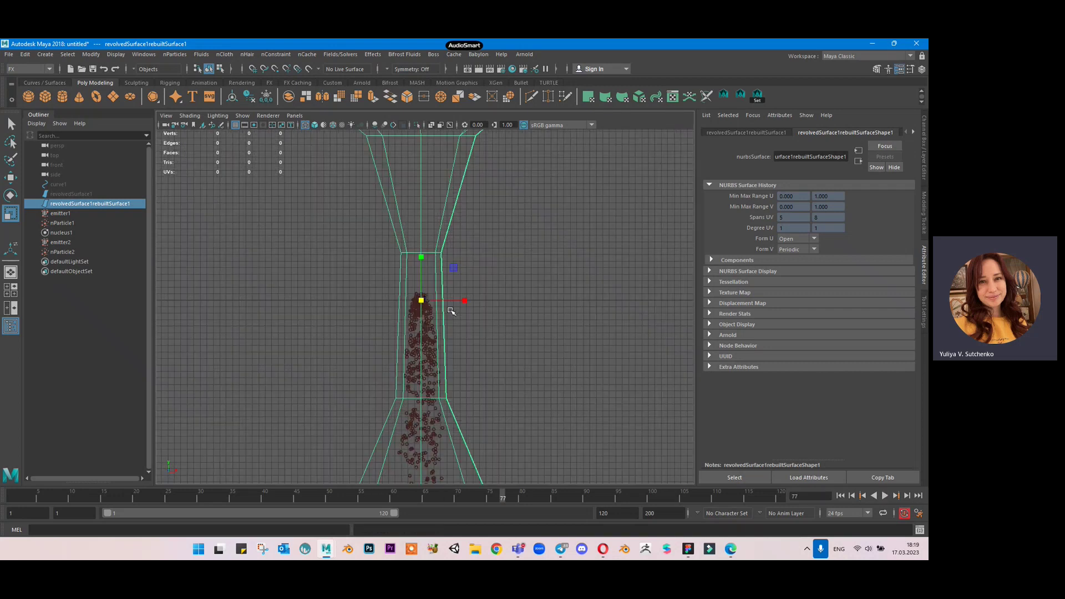
pyautogui.keyDown('alt'); pyautogui.moveTo(509, 342); pyautogui.dragTo(527, 237, button='middle'); pyautogui.keyUp('alt')
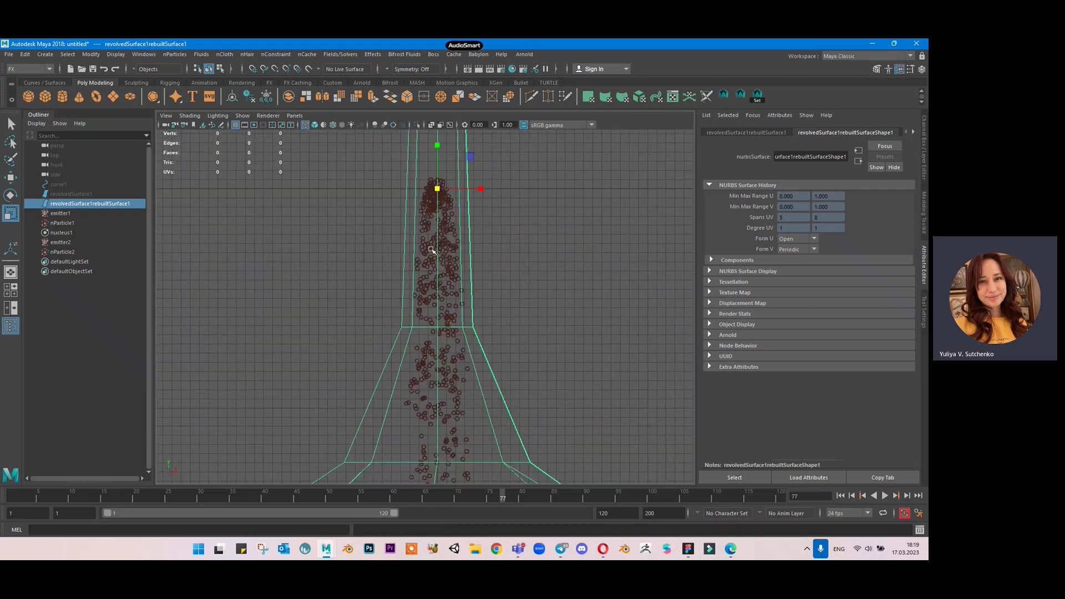
# Select nParticle1 together with the rebuilt tornado surface and make the surface the particles' goal.
pyautogui.click(85, 223)
pyautogui.click(97, 214)
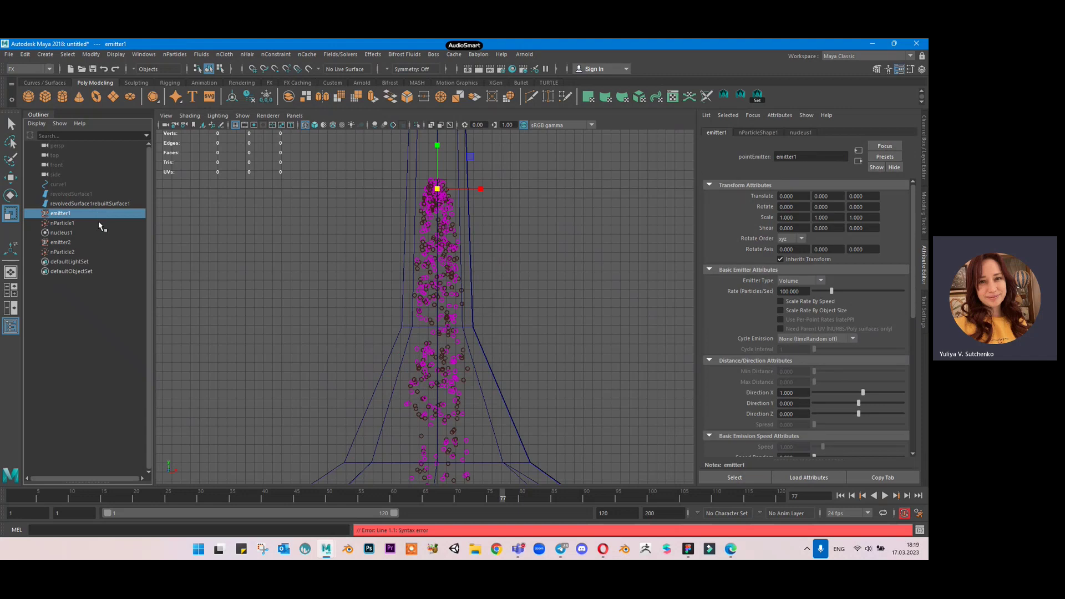
pyautogui.click(100, 223)
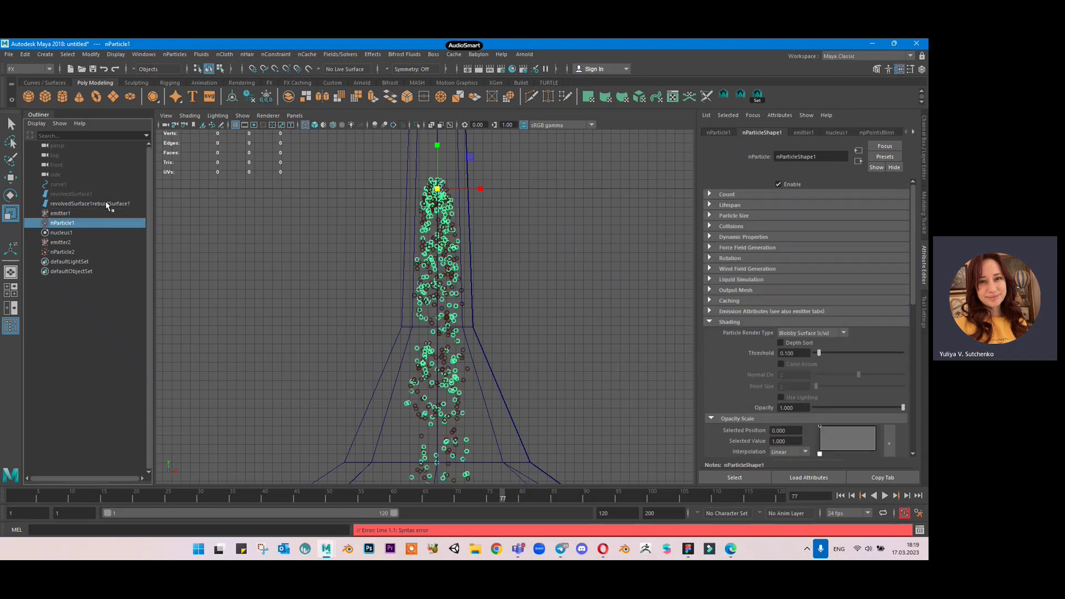
pyautogui.keyDown('ctrl'); pyautogui.click(106, 204); pyautogui.keyUp('ctrl')
pyautogui.scroll(-4, 319, 244)
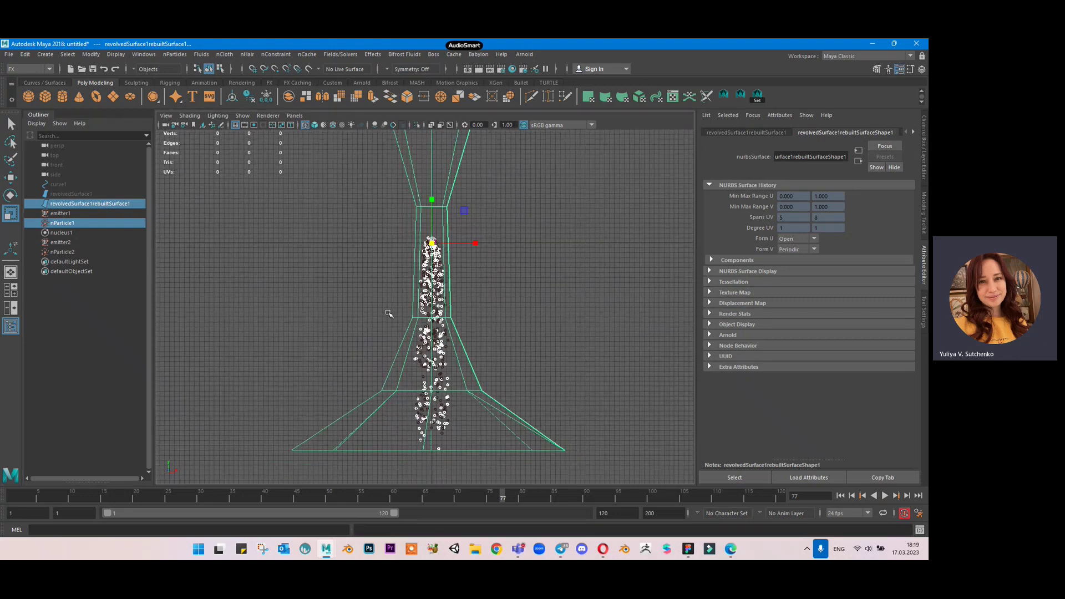
pyautogui.scroll(2, 388, 314)
pyautogui.keyDown('alt'); pyautogui.moveTo(388, 314); pyautogui.dragTo(332, 333, button='middle'); pyautogui.keyUp('alt')
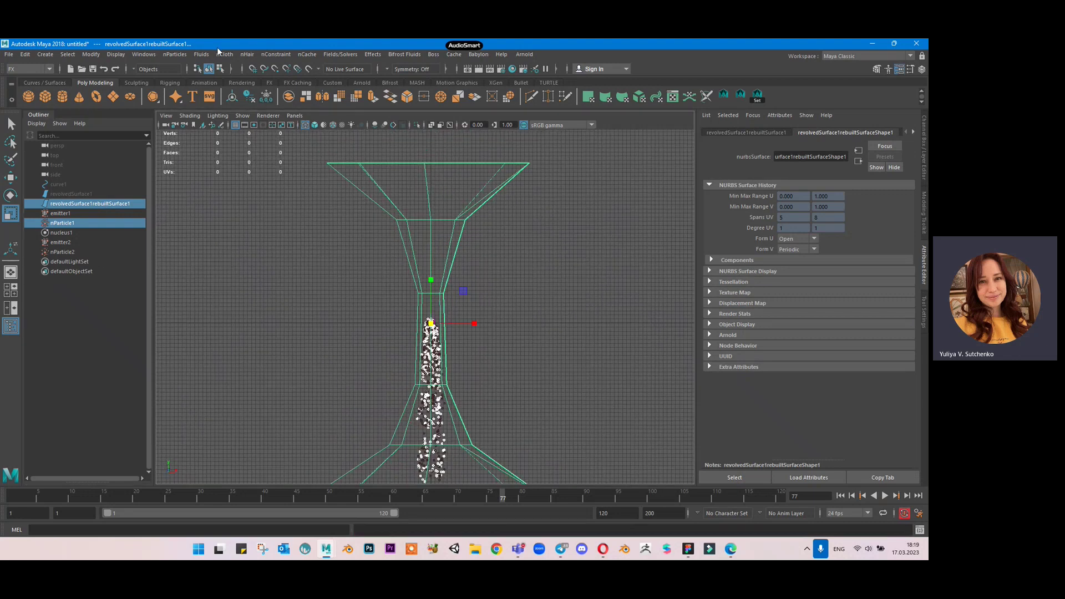
pyautogui.click(174, 55)
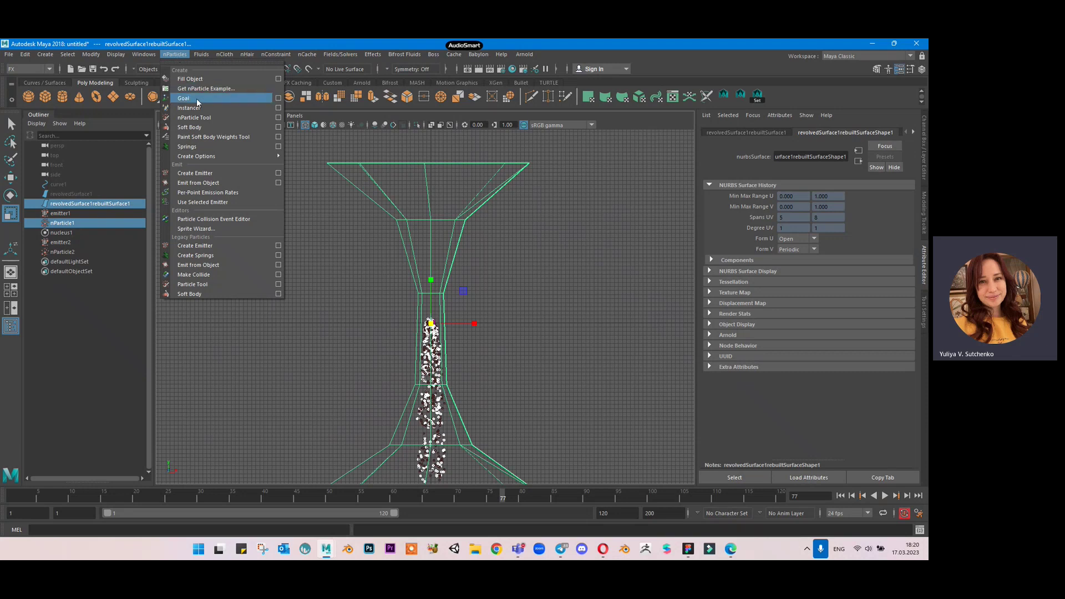
pyautogui.click(86, 224)
pyautogui.keyDown('ctrl'); pyautogui.click(92, 204); pyautogui.keyUp('ctrl')
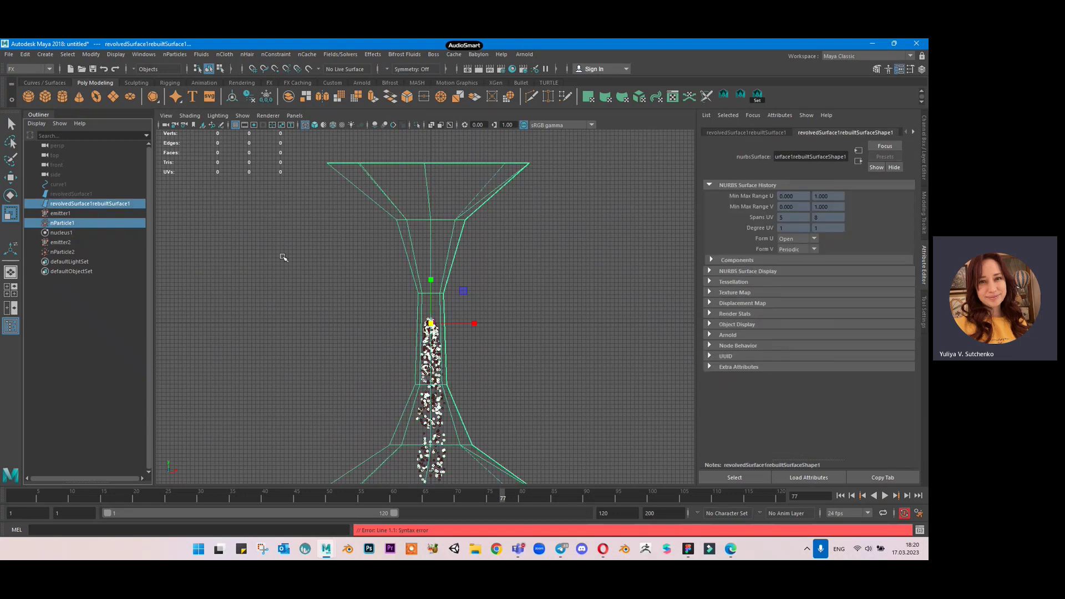
pyautogui.click(226, 54)
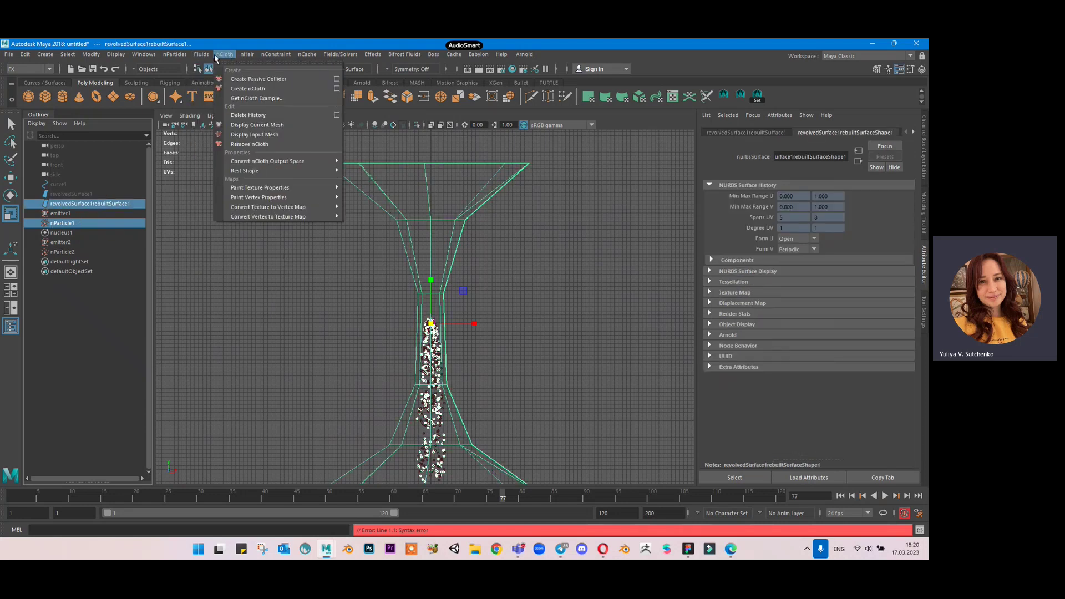
pyautogui.moveTo(177, 56)
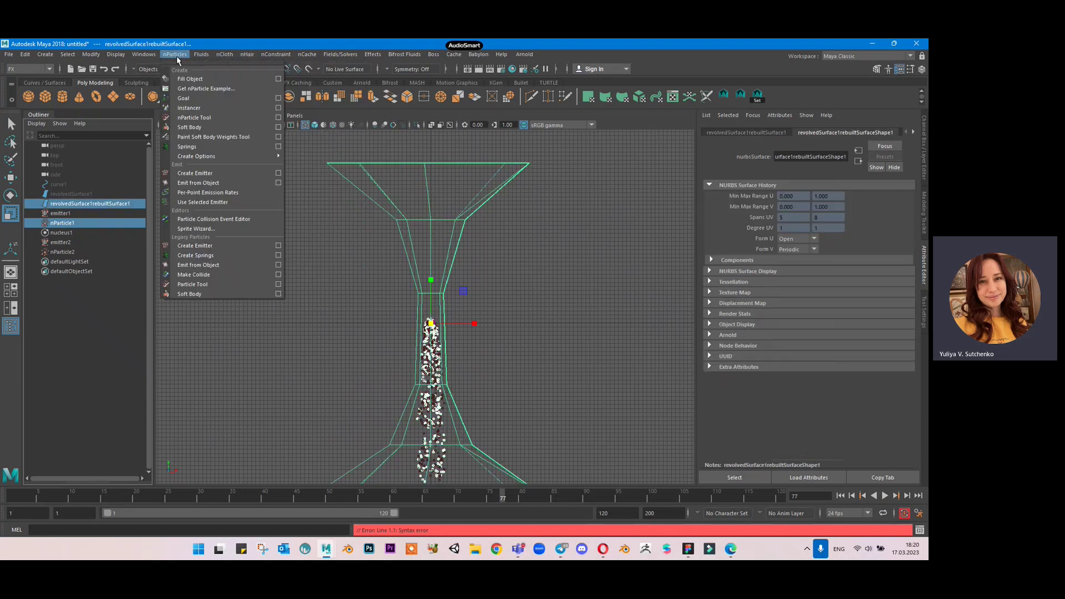
pyautogui.click(194, 100)
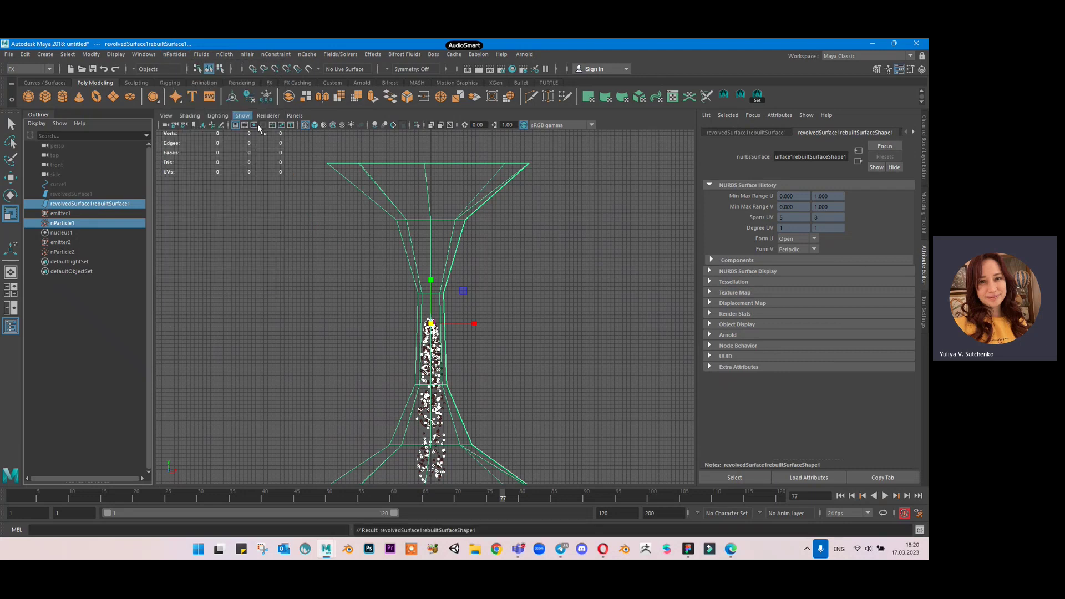
# Make the rebuilt tornado surface the goal of nParticle2 too.
pyautogui.click(68, 251)
pyautogui.keyDown('ctrl'); pyautogui.click(109, 203); pyautogui.keyUp('ctrl')
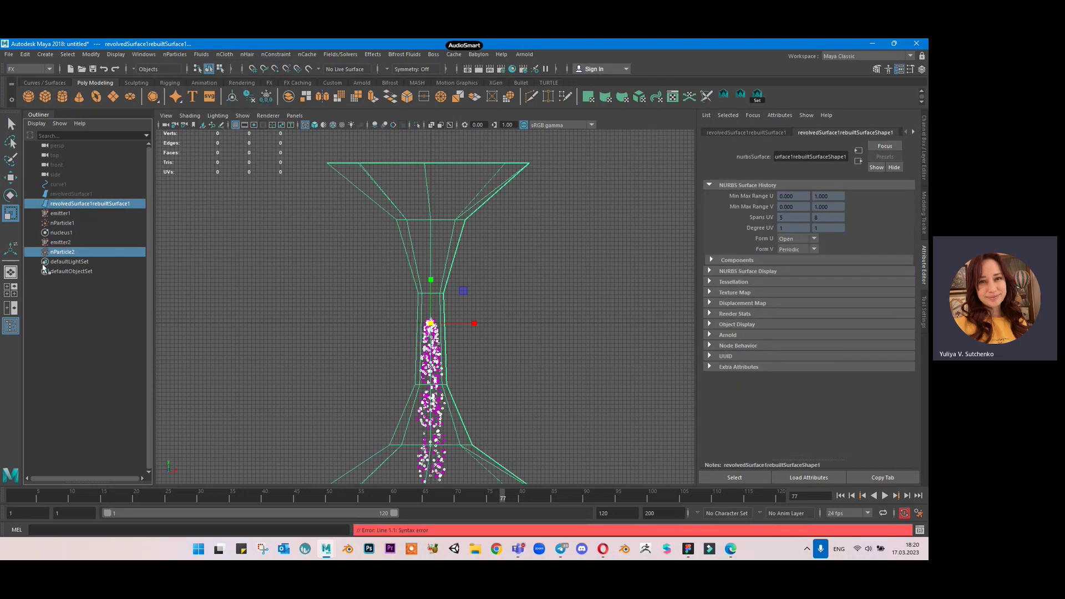
pyautogui.click(174, 53)
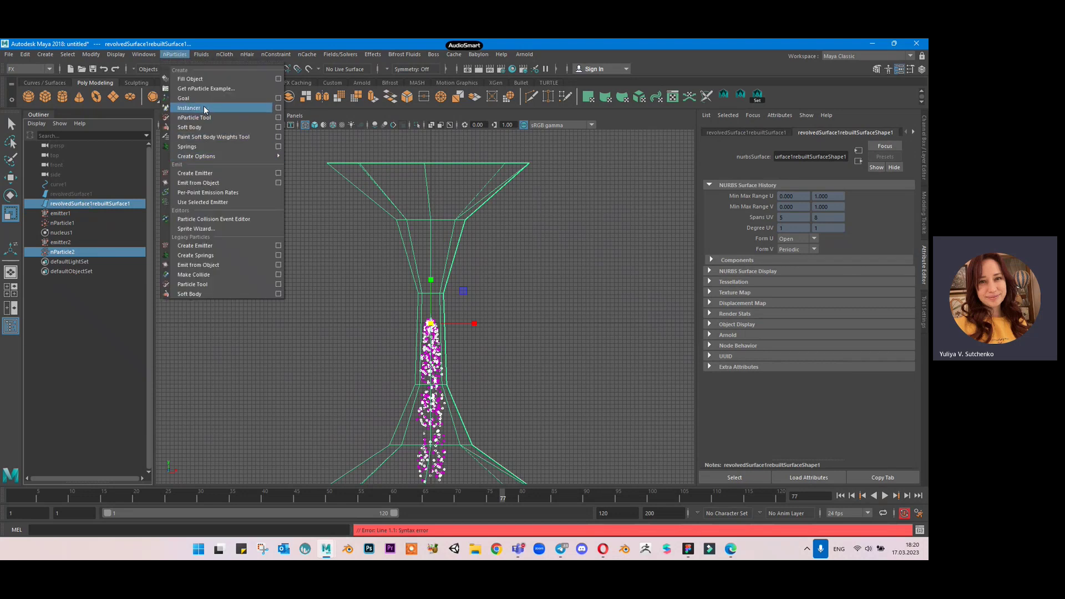
pyautogui.click(204, 109)
# Replay the simulation from frame 1, stop at about frame 60, and examine how the particles gather on the tornado surface.
pyautogui.click(840, 495)
pyautogui.click(885, 496)
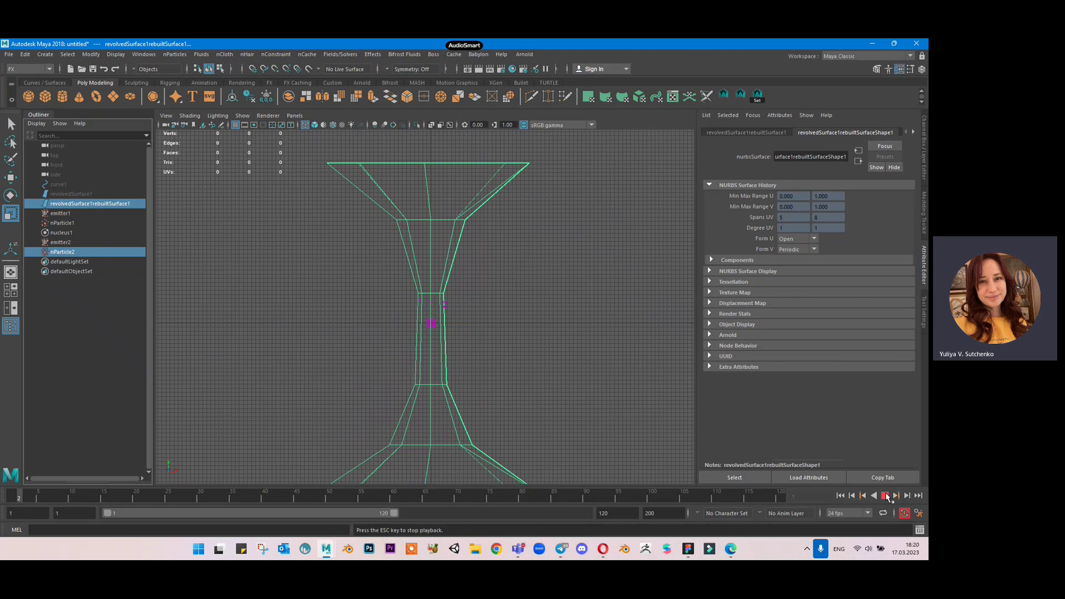
pyautogui.scroll(-3, 497, 333)
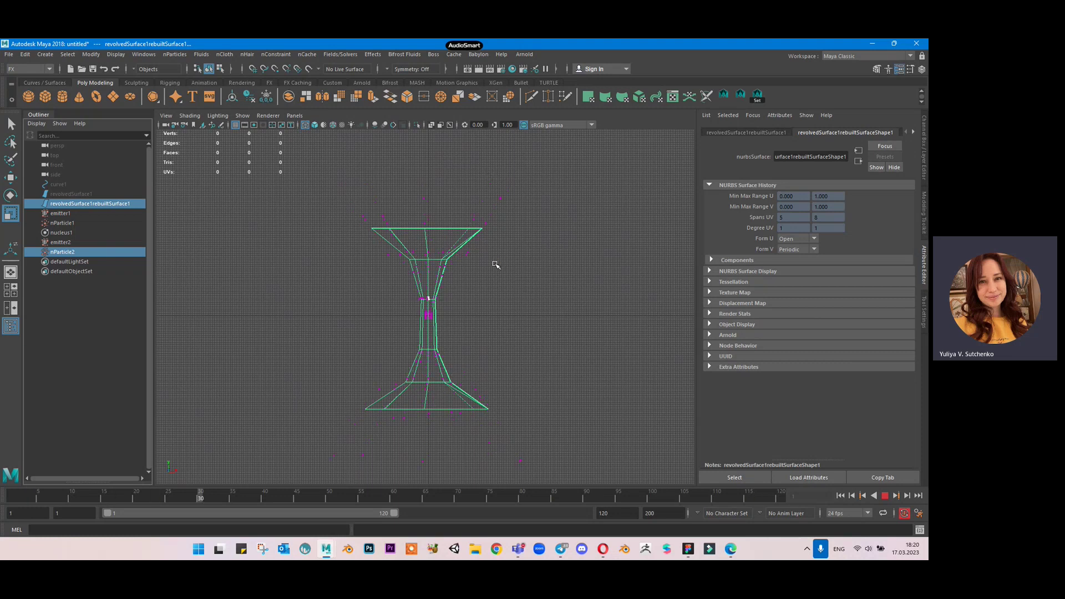
pyautogui.scroll(2, 499, 245)
pyautogui.scroll(5, 499, 244)
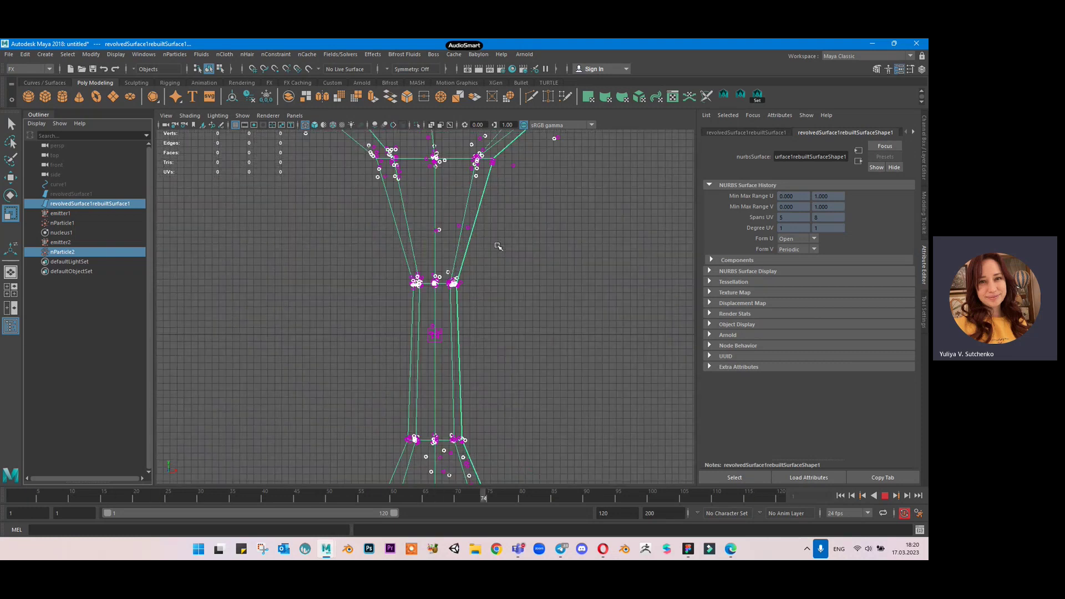
pyautogui.scroll(-5, 498, 247)
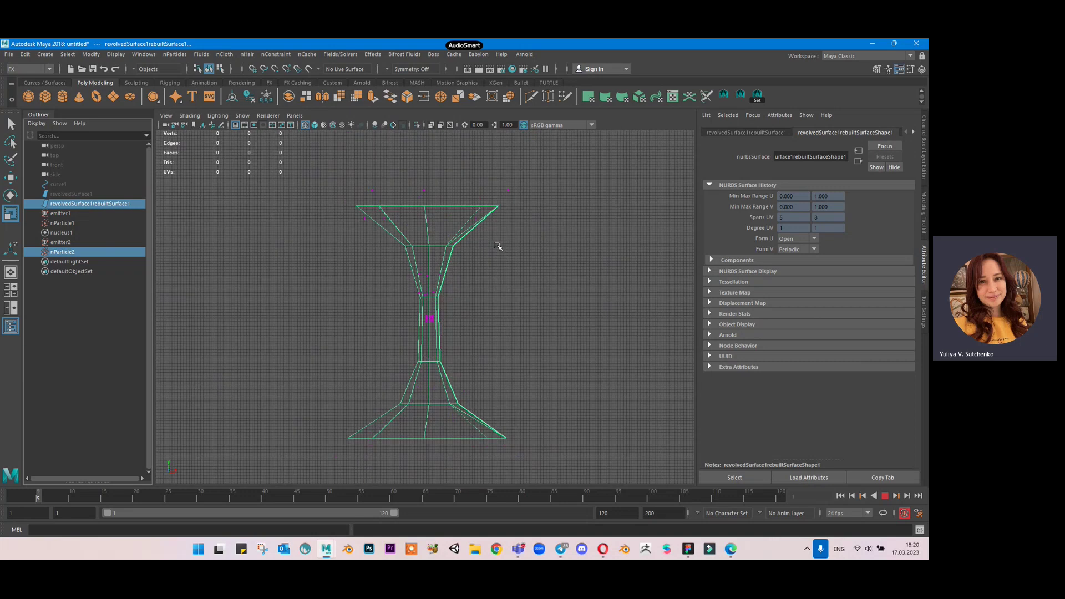
pyautogui.click(885, 496)
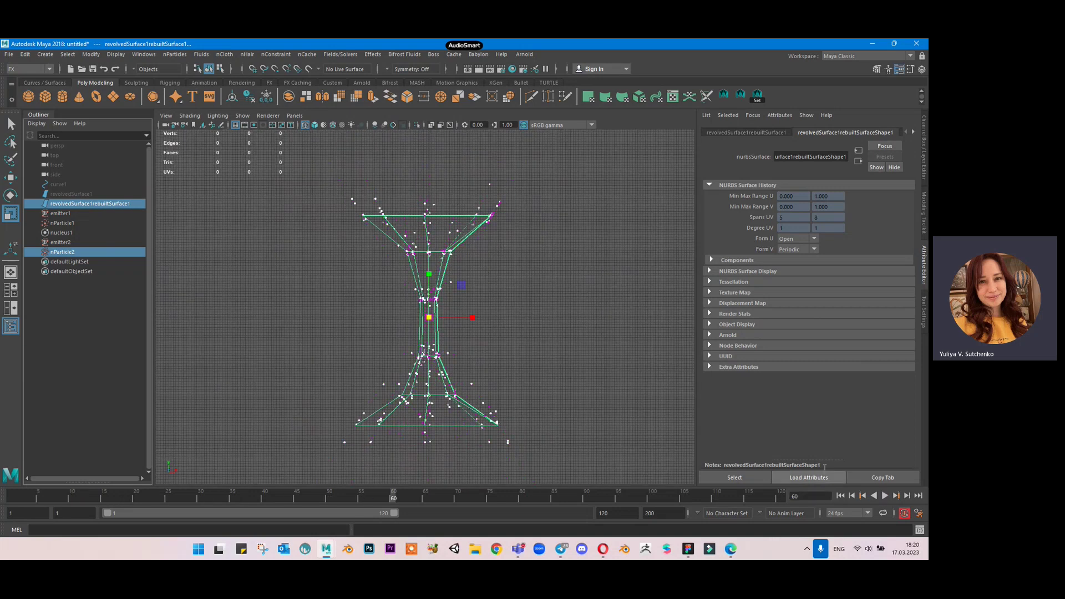
# Set Goal Smoothness to 0 for both nParticle1 and nParticle2.
pyautogui.click(112, 223)
pyautogui.scroll(-1, 799, 336)
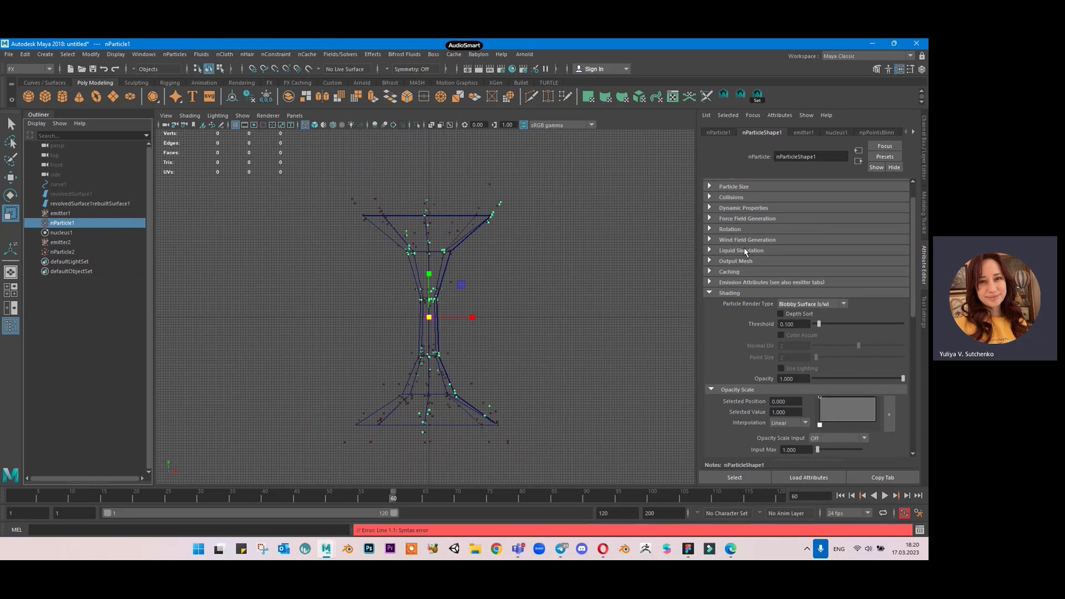
pyautogui.scroll(1, 743, 239)
pyautogui.scroll(-10, 743, 236)
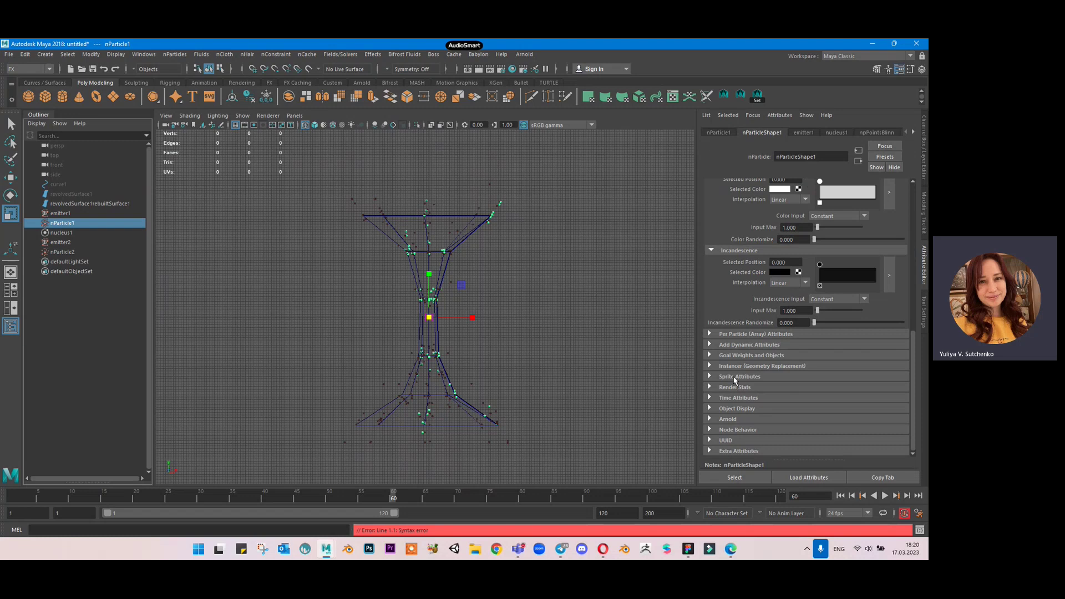
pyautogui.click(732, 356)
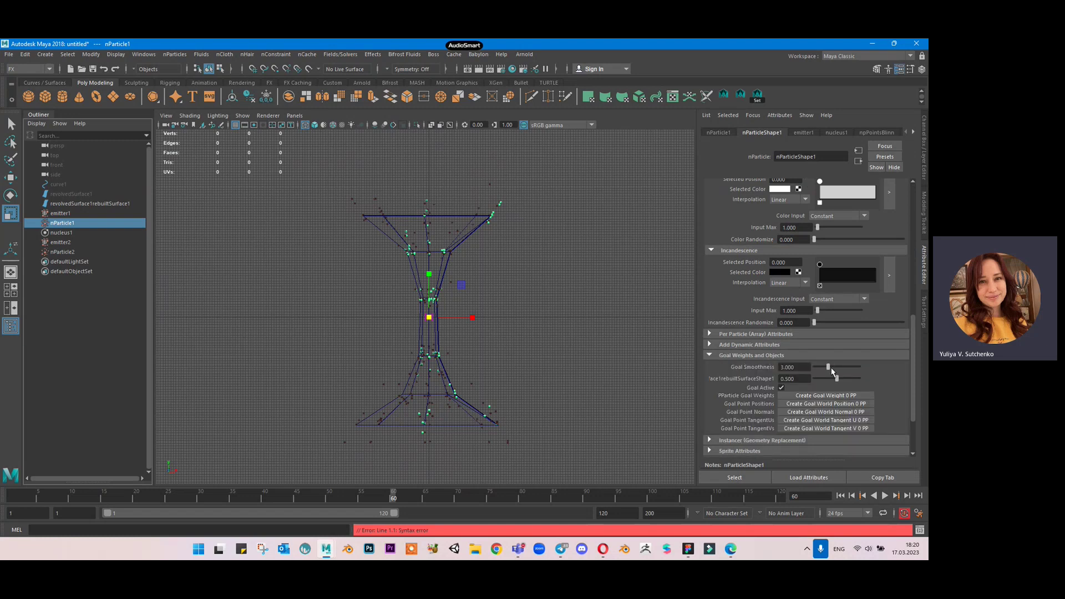
pyautogui.moveTo(829, 367); pyautogui.dragTo(748, 371)
pyautogui.click(101, 253)
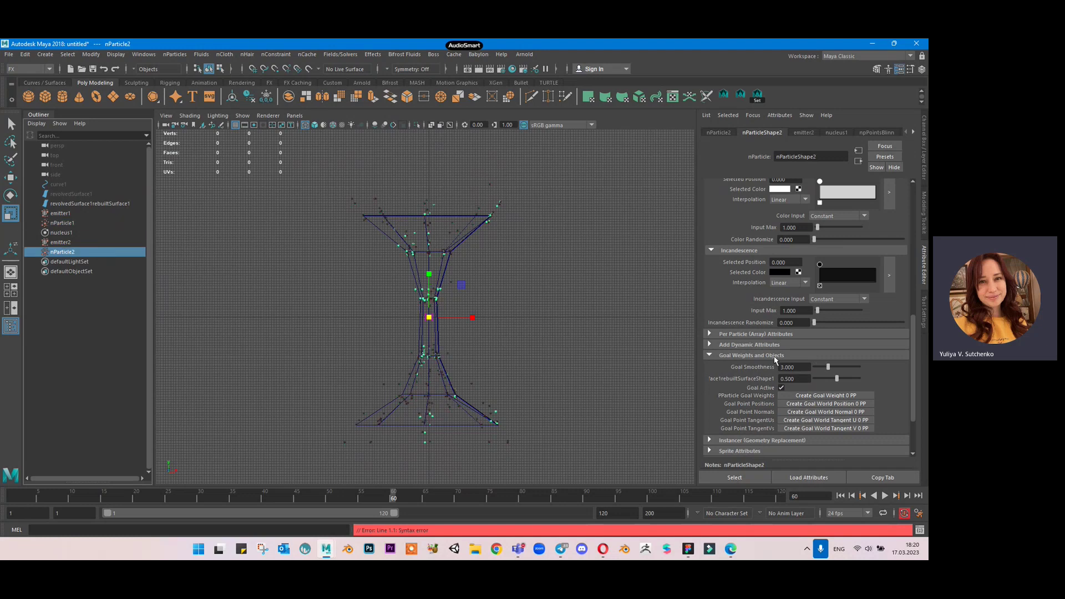
pyautogui.moveTo(809, 371); pyautogui.dragTo(721, 372)
# Replay the simulation from frame 1 to about frame 42 and inspect the particles up close at the surface's narrow section.
pyautogui.click(841, 495)
pyautogui.click(885, 496)
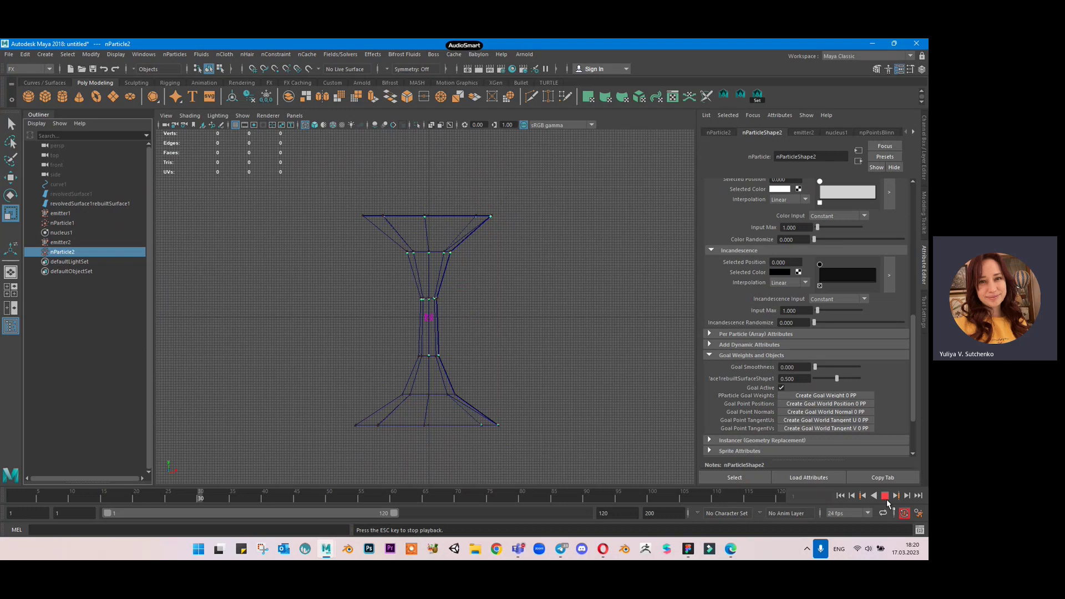
pyautogui.click(886, 498)
pyautogui.keyDown('alt'); pyautogui.moveTo(409, 245); pyautogui.dragTo(471, 251, button='right'); pyautogui.keyUp('alt')
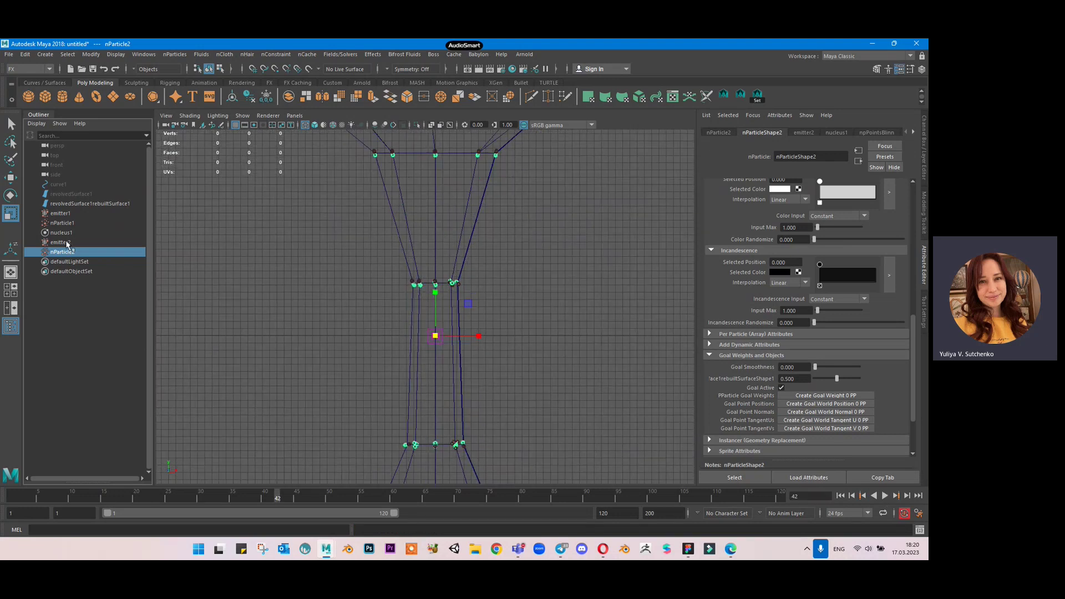
pyautogui.click(62, 223)
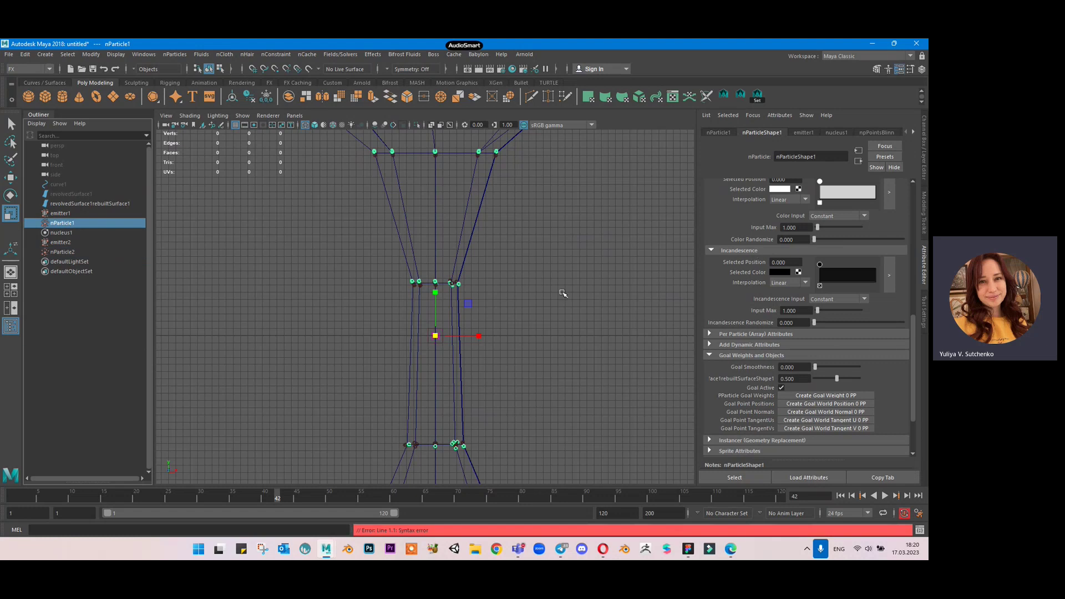
pyautogui.scroll(6, 660, 236)
pyautogui.scroll(-4, 503, 260)
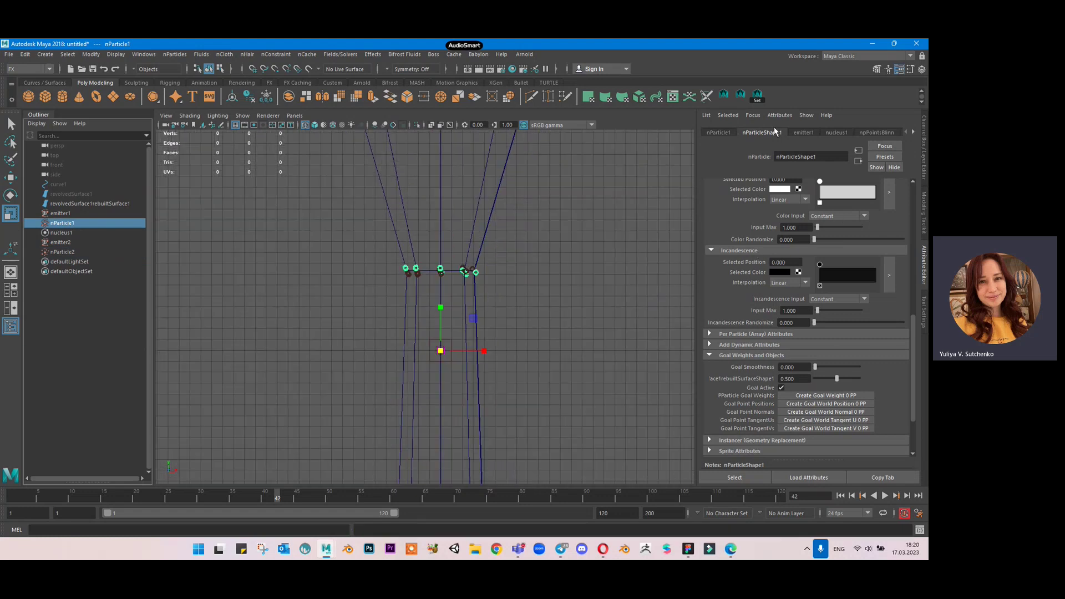
# Turn off Collide in the collision settings of nParticle1 and nParticle2.
pyautogui.click(809, 132)
pyautogui.scroll(-5, 773, 302)
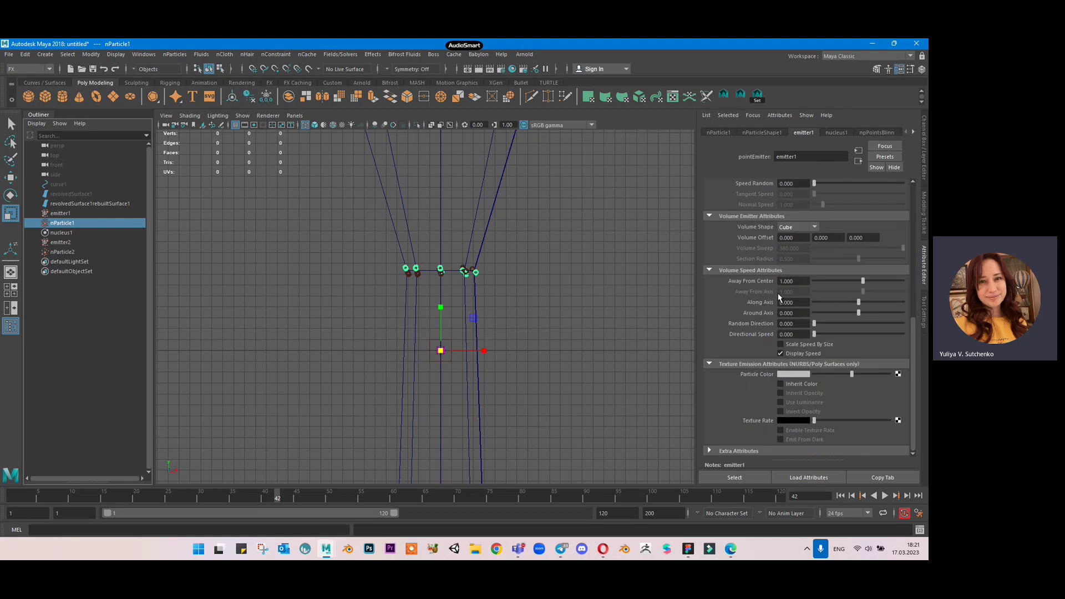
pyautogui.click(84, 225)
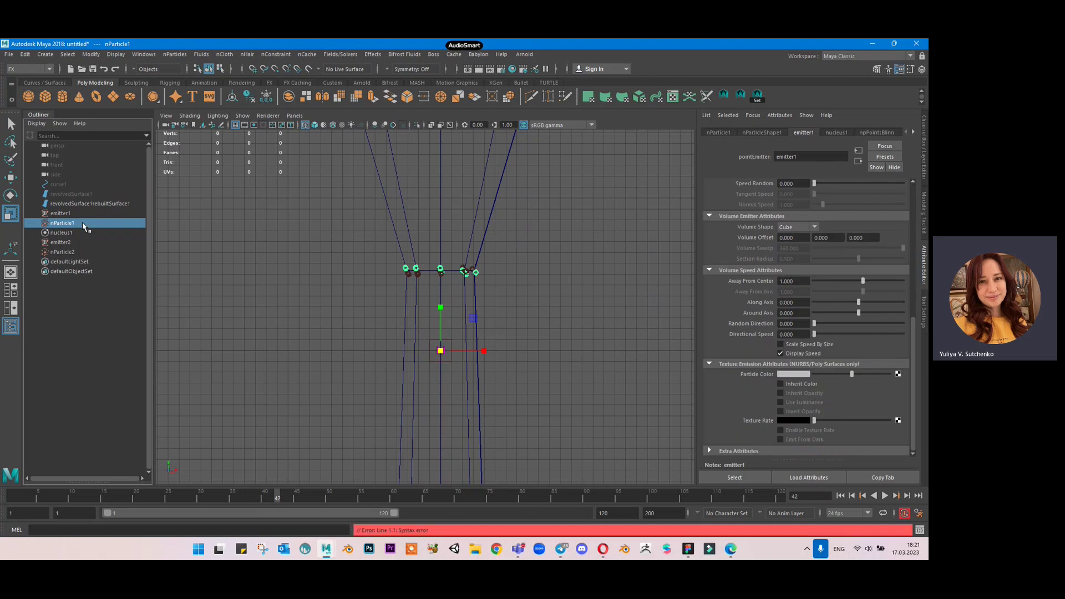
pyautogui.click(761, 132)
pyautogui.scroll(3, 751, 294)
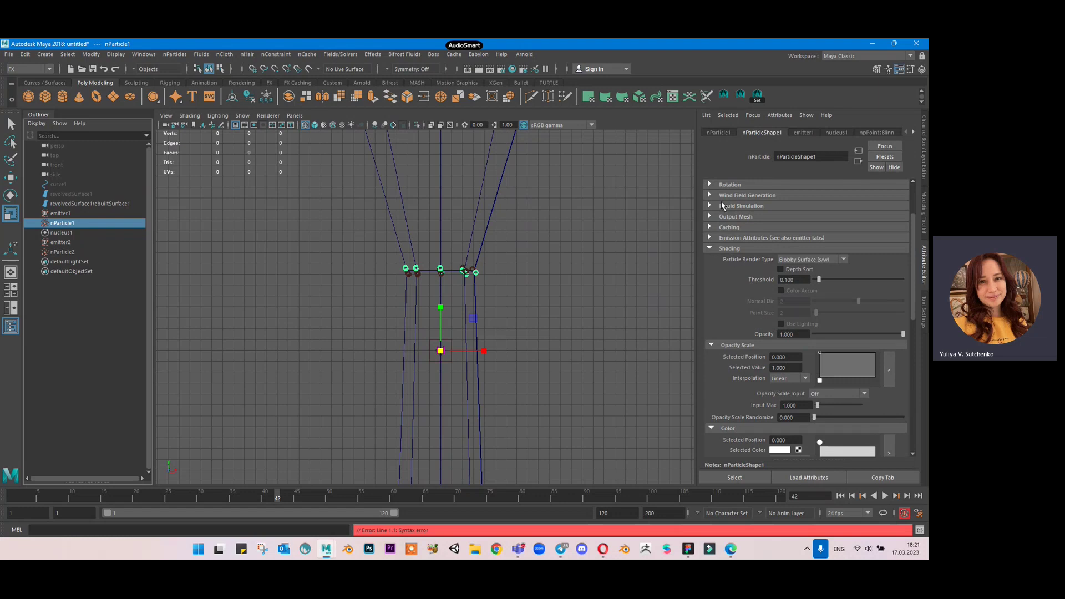
pyautogui.scroll(3, 723, 206)
pyautogui.scroll(3, 721, 217)
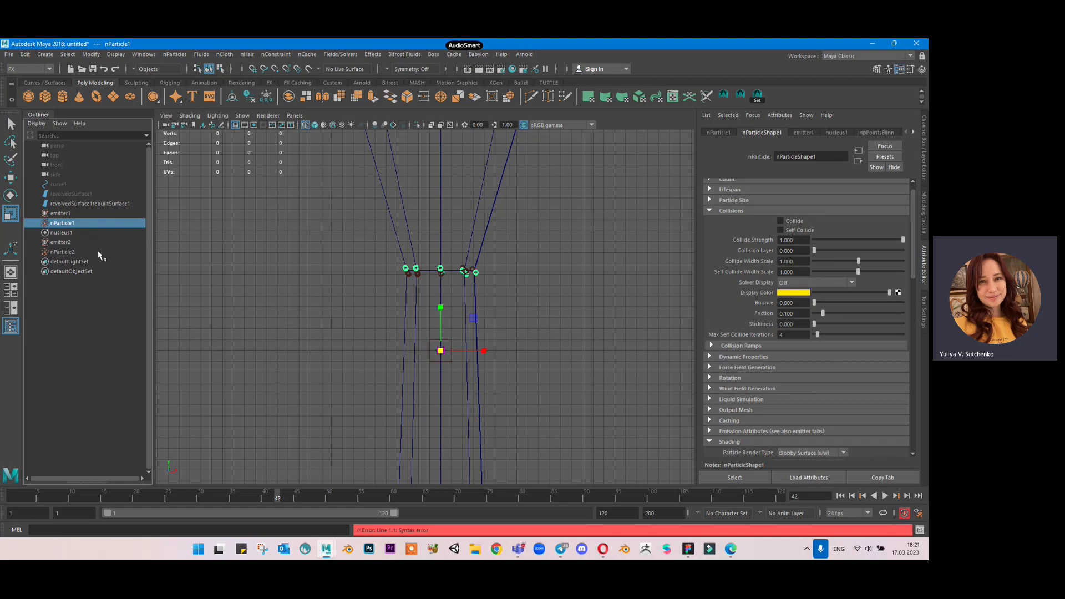
pyautogui.click(99, 252)
pyautogui.click(781, 221)
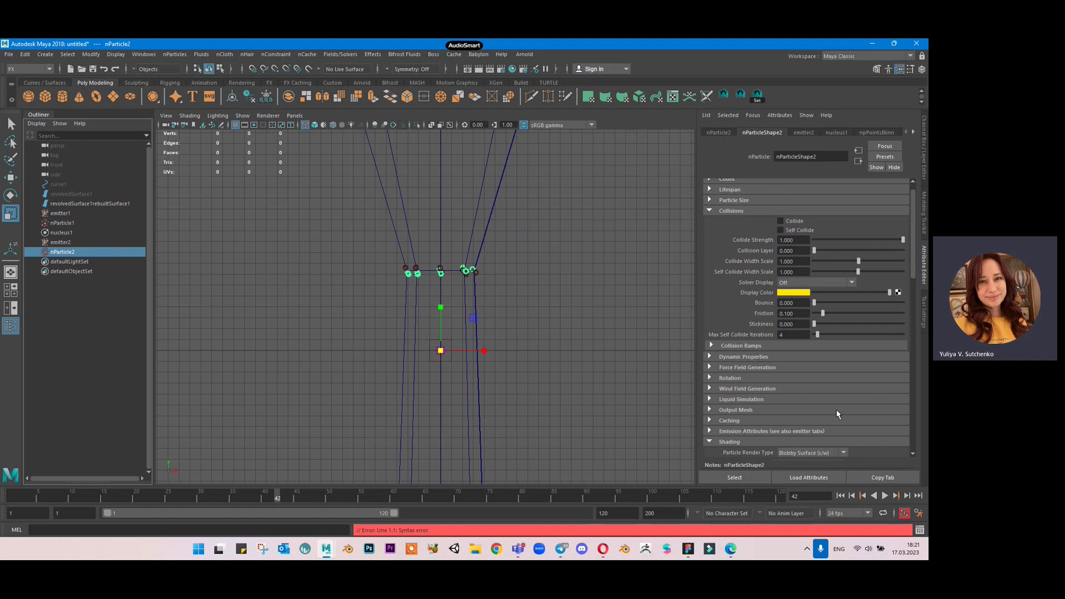
# Replay the simulation from frame 1 to about frame 24 and check where the particles sit across the whole surface.
pyautogui.click(841, 496)
pyautogui.click(885, 496)
pyautogui.click(885, 496)
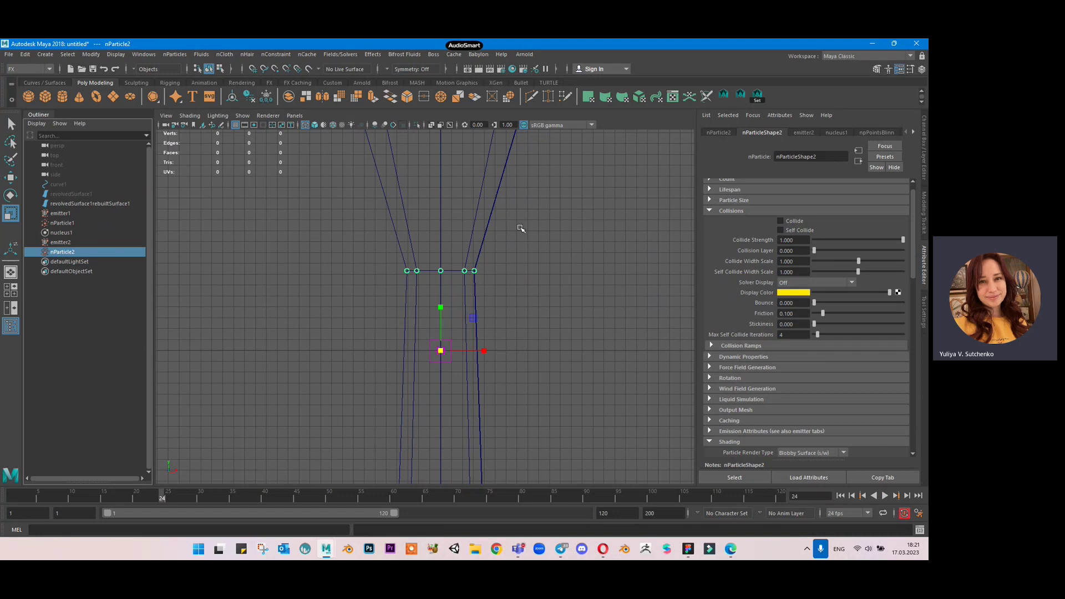
pyautogui.scroll(-5, 532, 218)
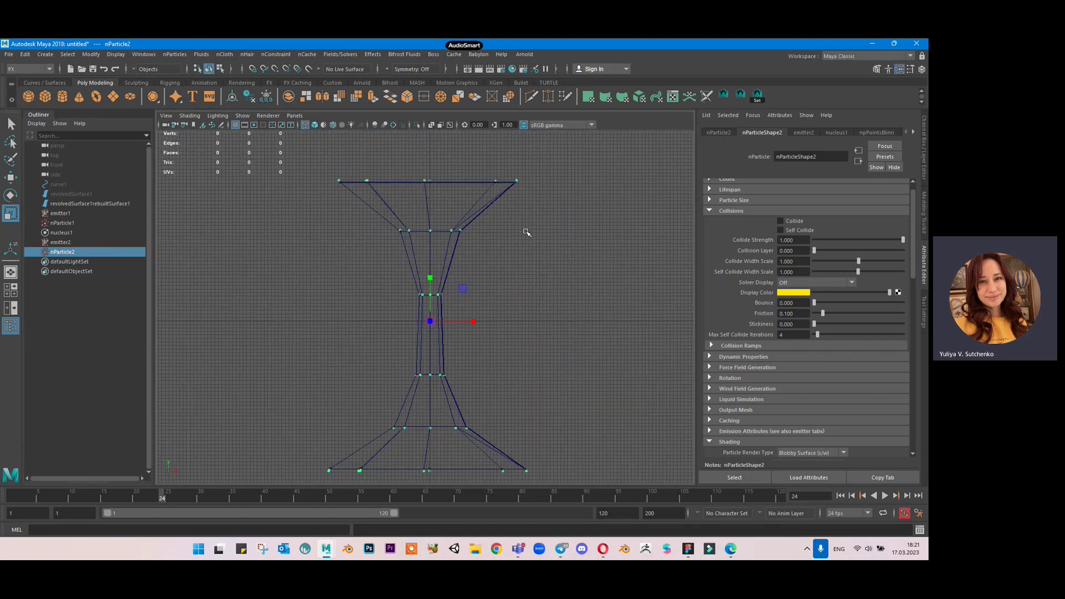
pyautogui.hotkey('ctrl', 'z')
# For nParticle1, collapse the Shading and Goal Weights and Objects settings and show its per-particle array attributes.
pyautogui.click(62, 223)
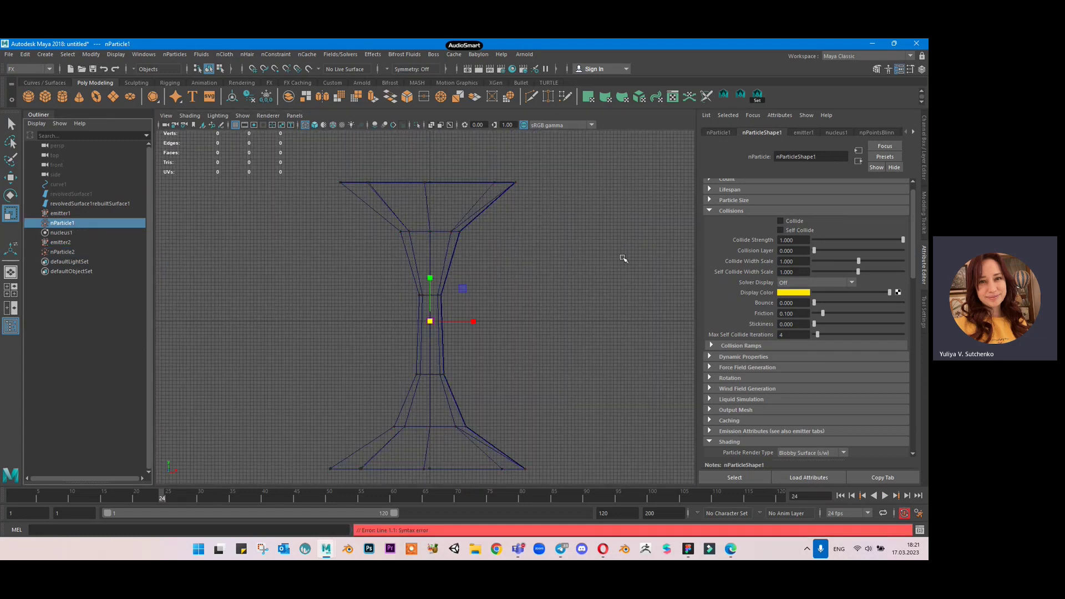
pyautogui.scroll(-3, 804, 305)
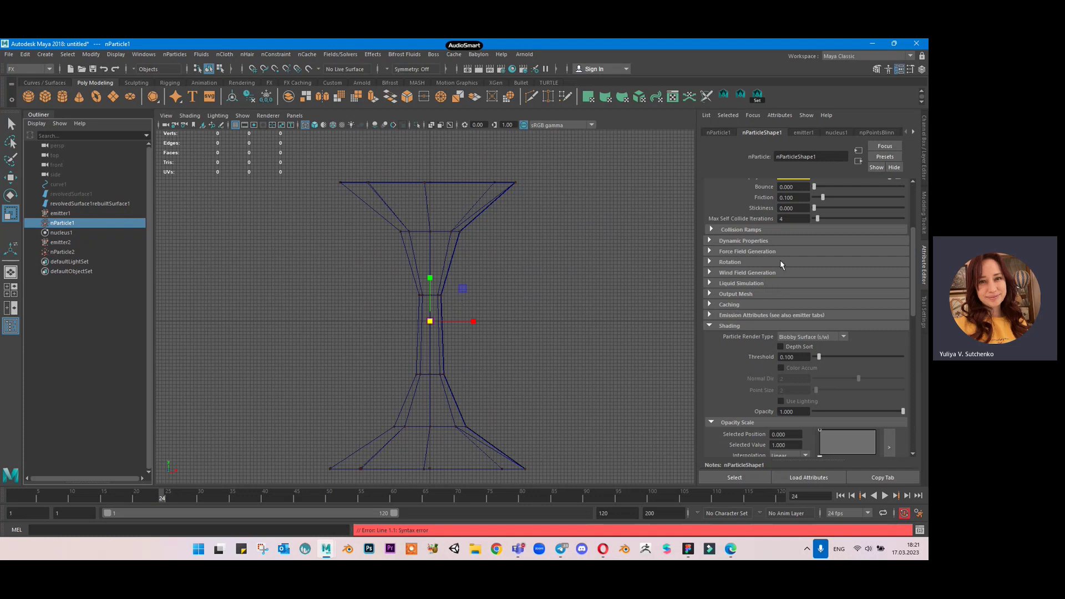
pyautogui.click(711, 328)
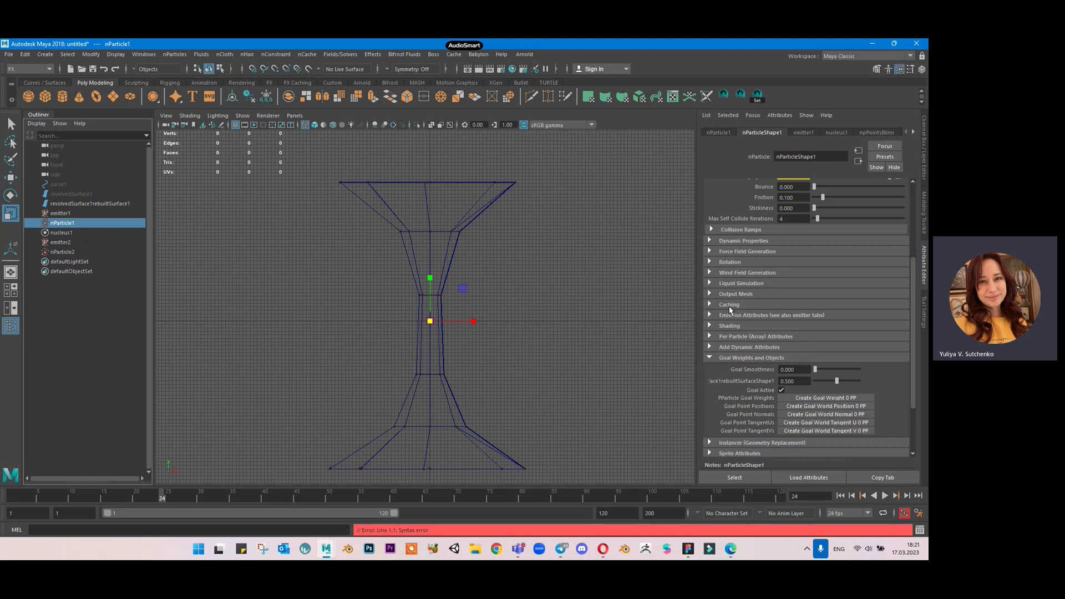
pyautogui.click(712, 358)
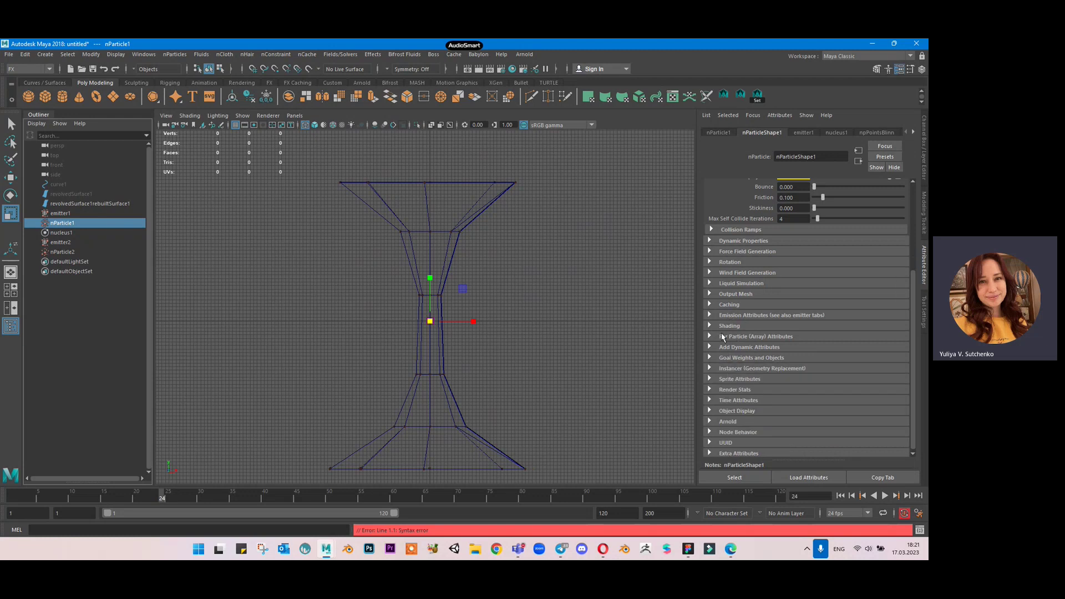
pyautogui.click(713, 344)
pyautogui.click(713, 344)
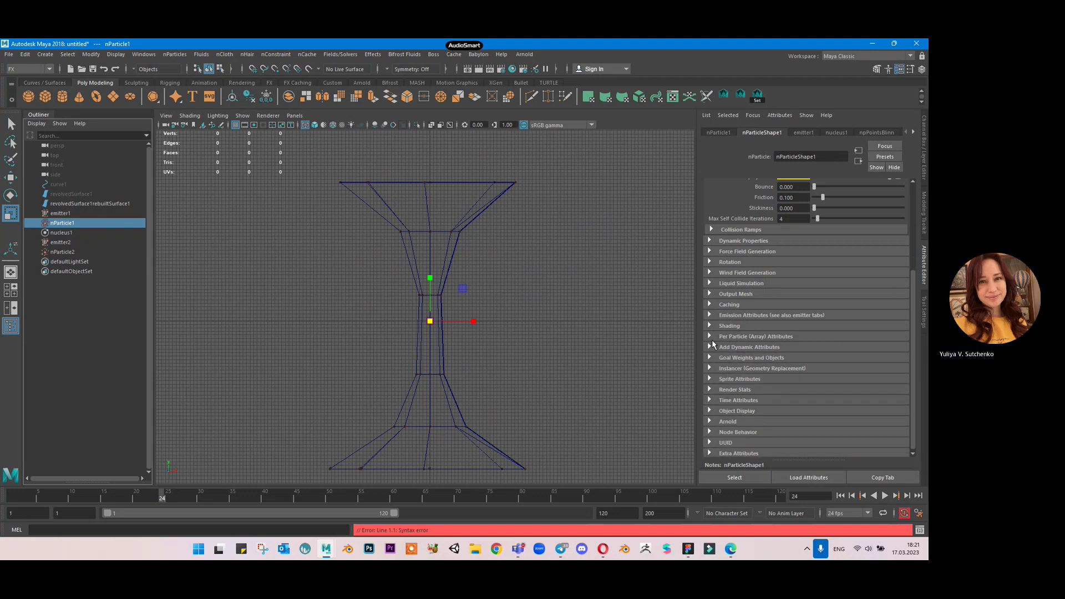
pyautogui.click(711, 335)
pyautogui.scroll(-3, 716, 329)
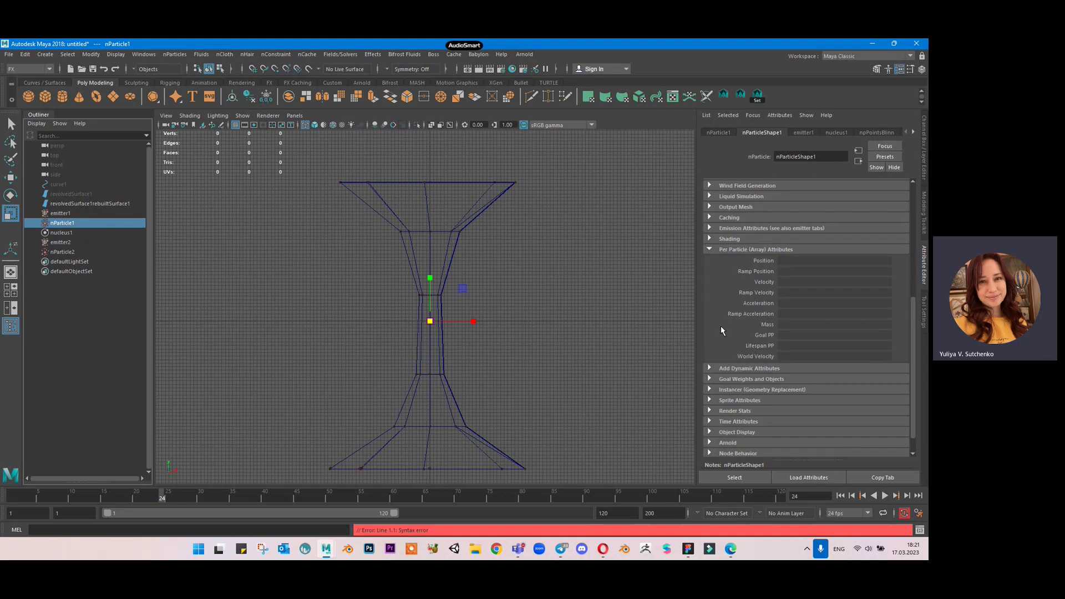
# Add the dynamic particle attributes goalU and goalV to nParticleShape1.
pyautogui.click(724, 369)
pyautogui.click(750, 382)
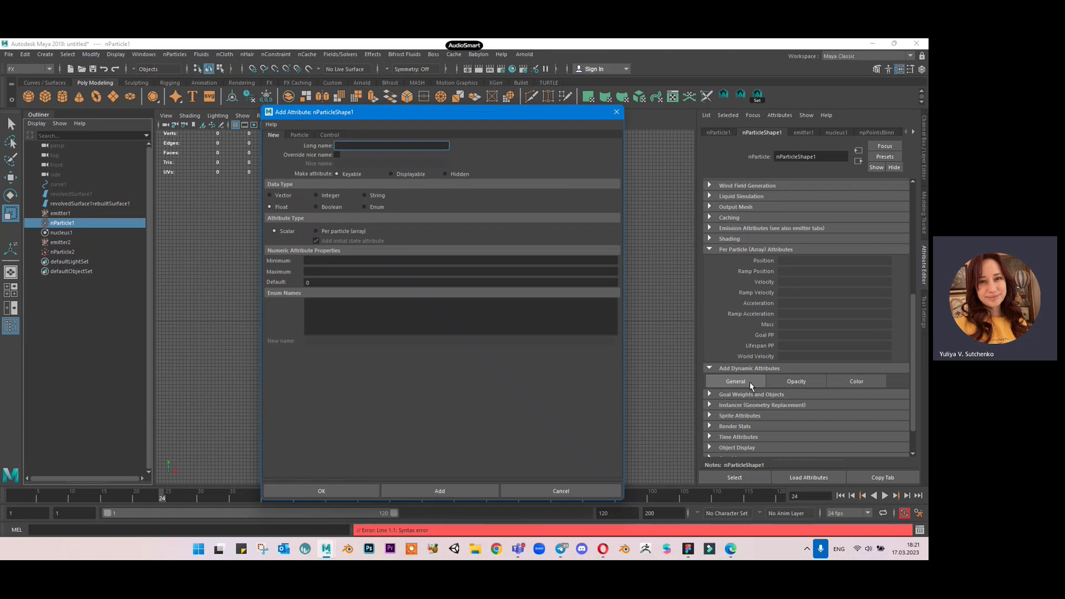
pyautogui.click(300, 136)
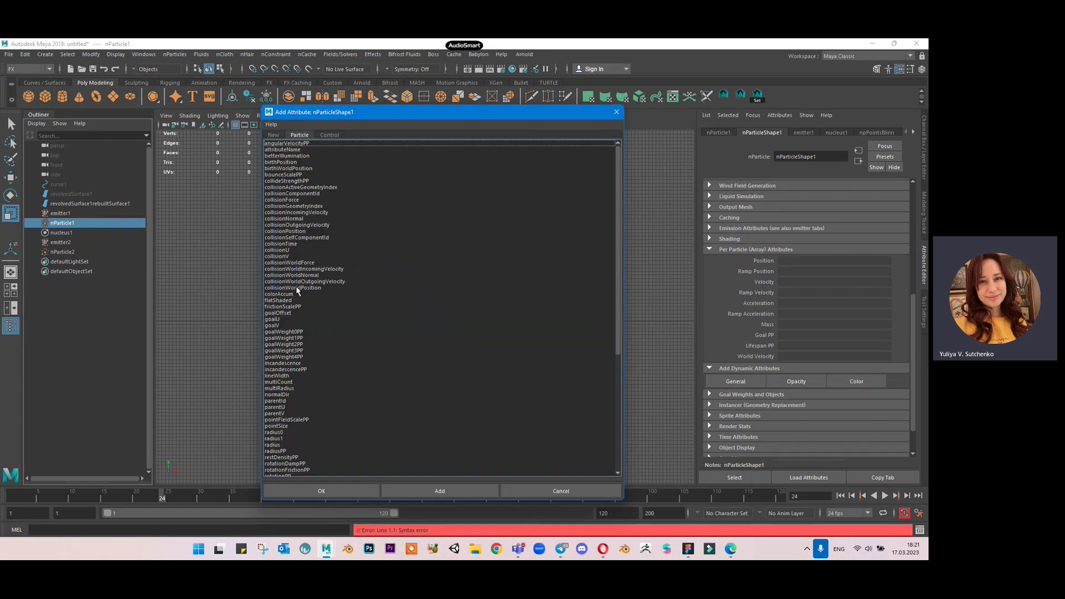
pyautogui.click(289, 320)
pyautogui.keyDown('ctrl'); pyautogui.click(286, 325); pyautogui.keyUp('ctrl')
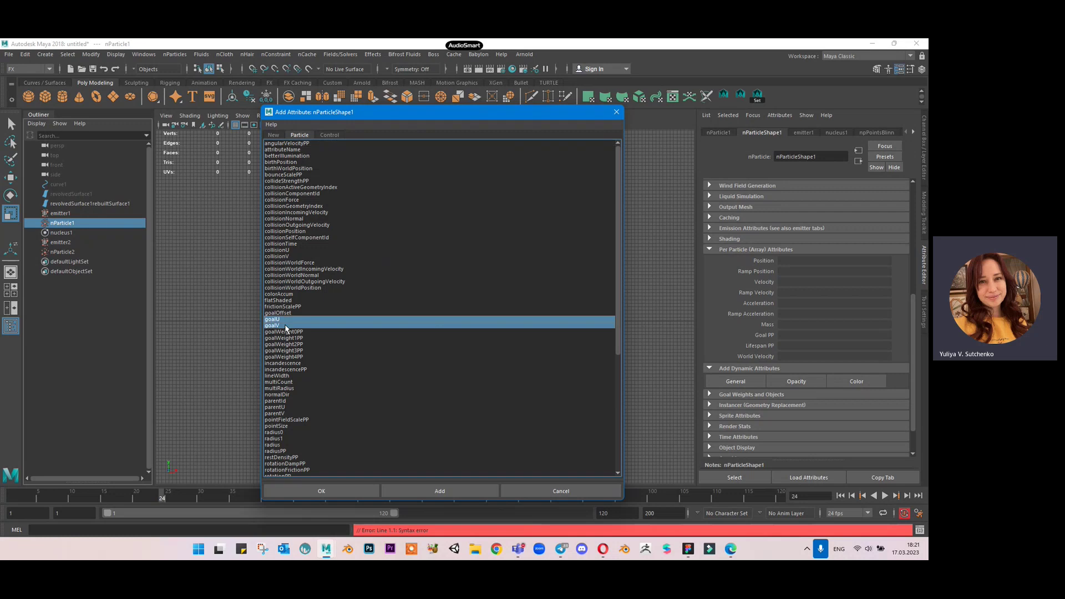
pyautogui.click(332, 490)
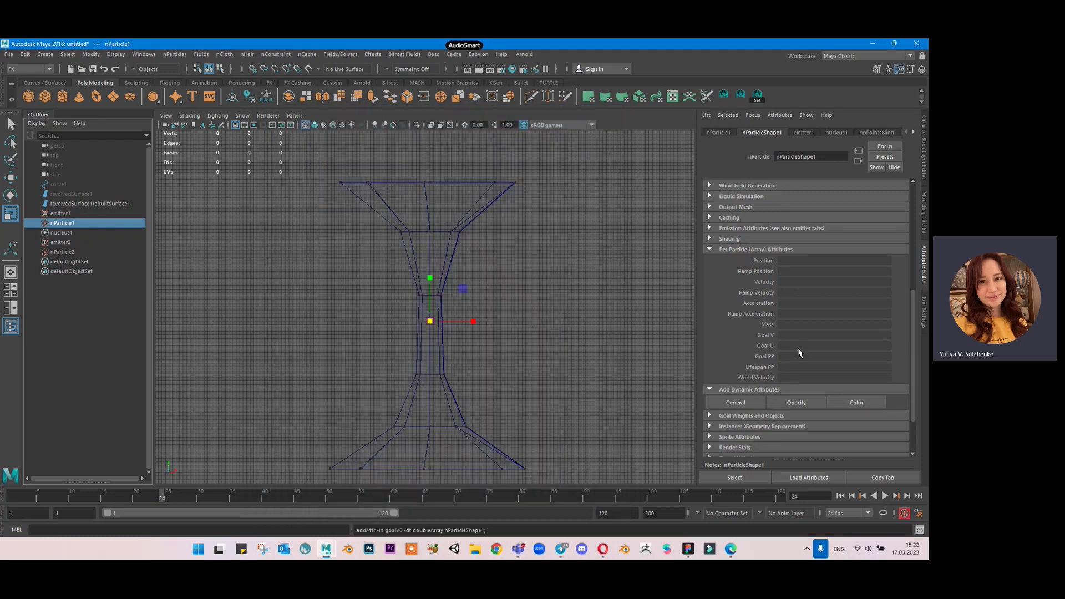
# Create a creation expression for nParticle1's Goal V: nParticleShape1.goalV = rand(0,1).
pyautogui.rightClick(789, 335)
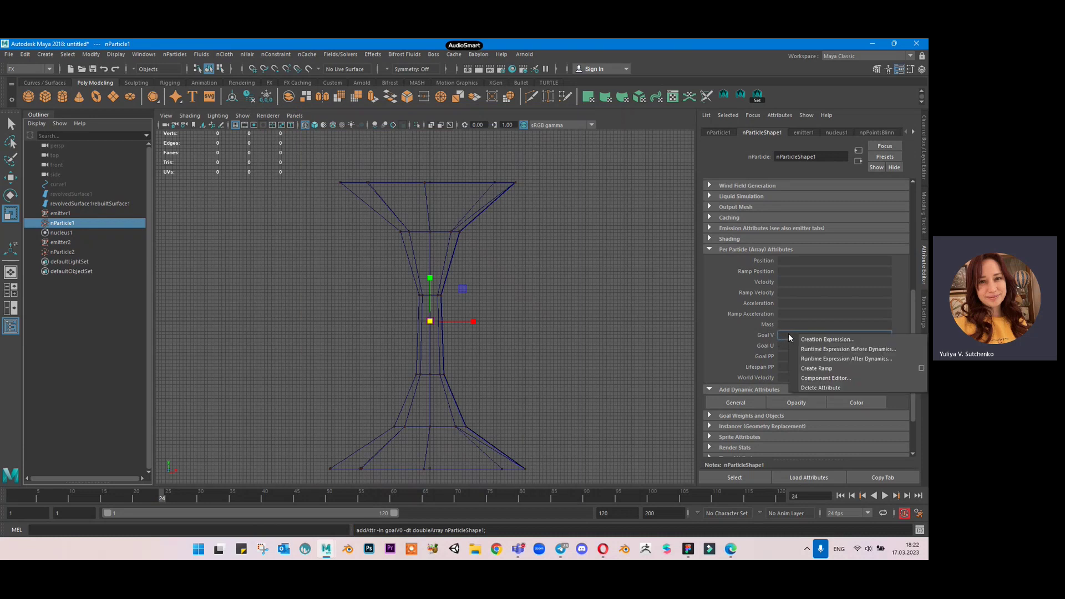
pyautogui.click(805, 339)
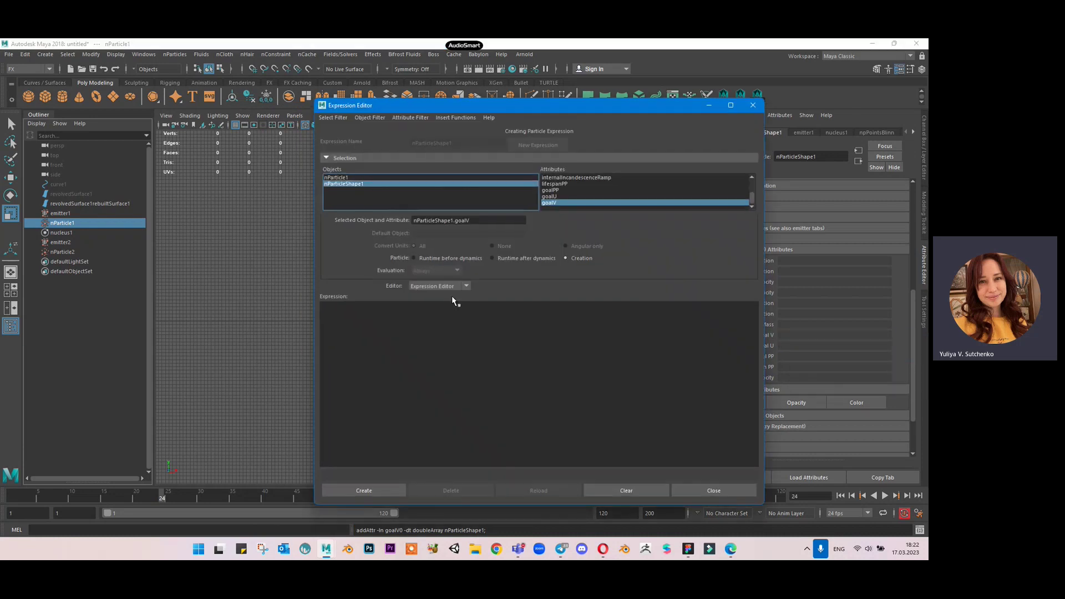
pyautogui.moveTo(473, 221); pyautogui.dragTo(366, 221)
pyautogui.hotkey('ctrl', 'c')
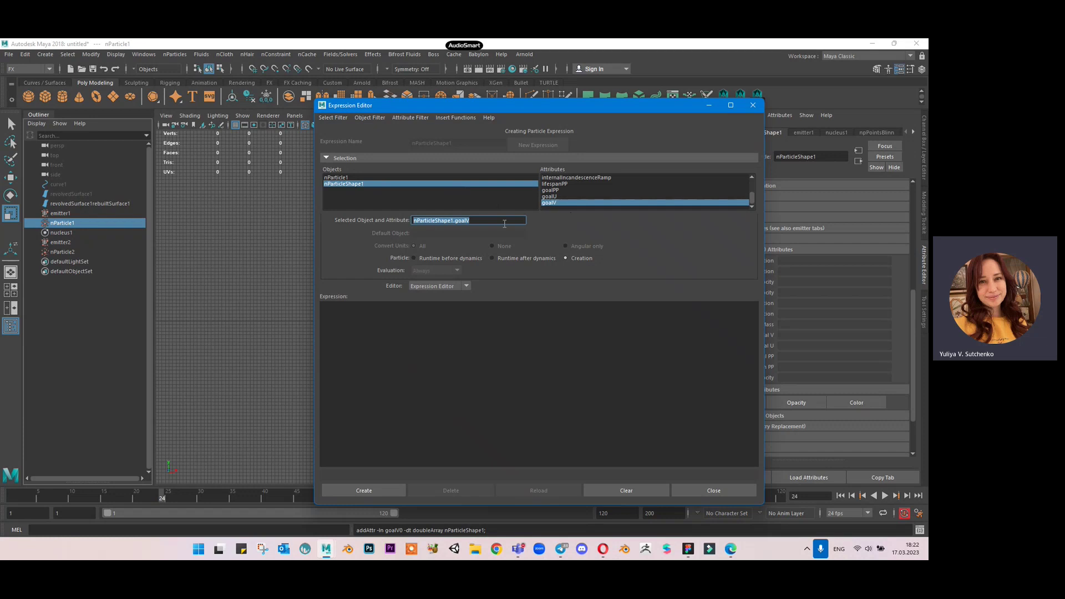
pyautogui.click(462, 336)
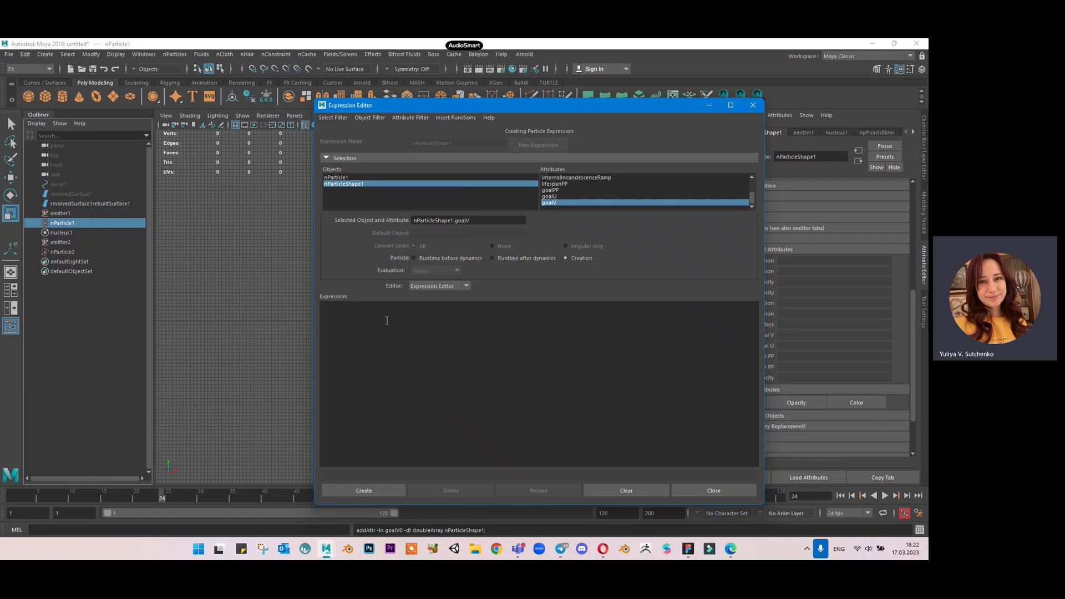
pyautogui.hotkey('ctrl', 'v')
pyautogui.click(503, 460)
pyautogui.click(379, 491)
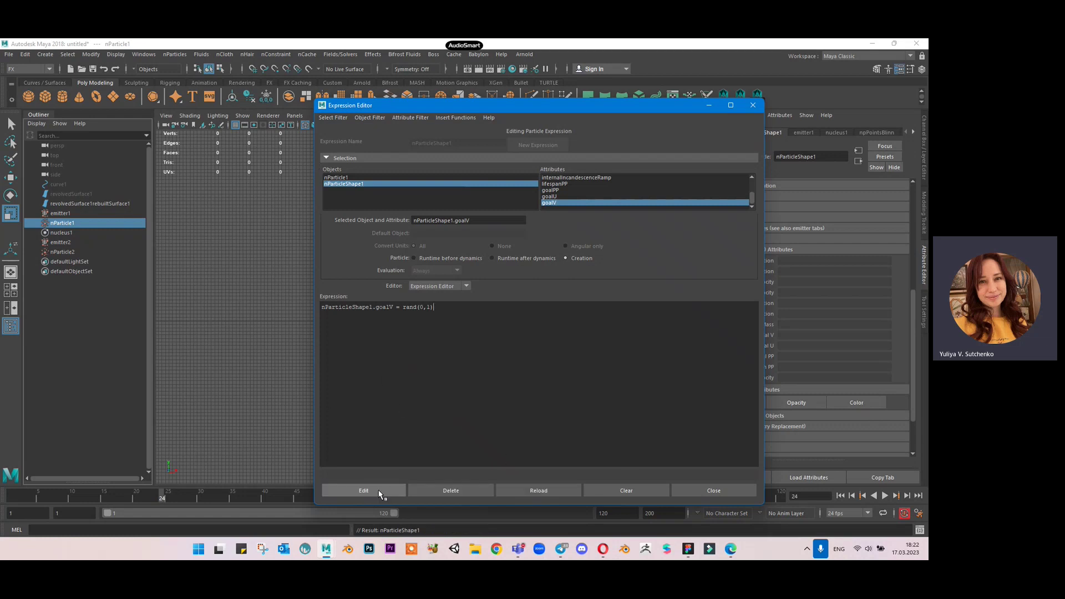
# Put the Expression Editor aside and replay the simulation from frame 1 to about frame 63 to check nParticle1's distribution.
pyautogui.click(708, 104)
pyautogui.click(841, 495)
pyautogui.click(884, 496)
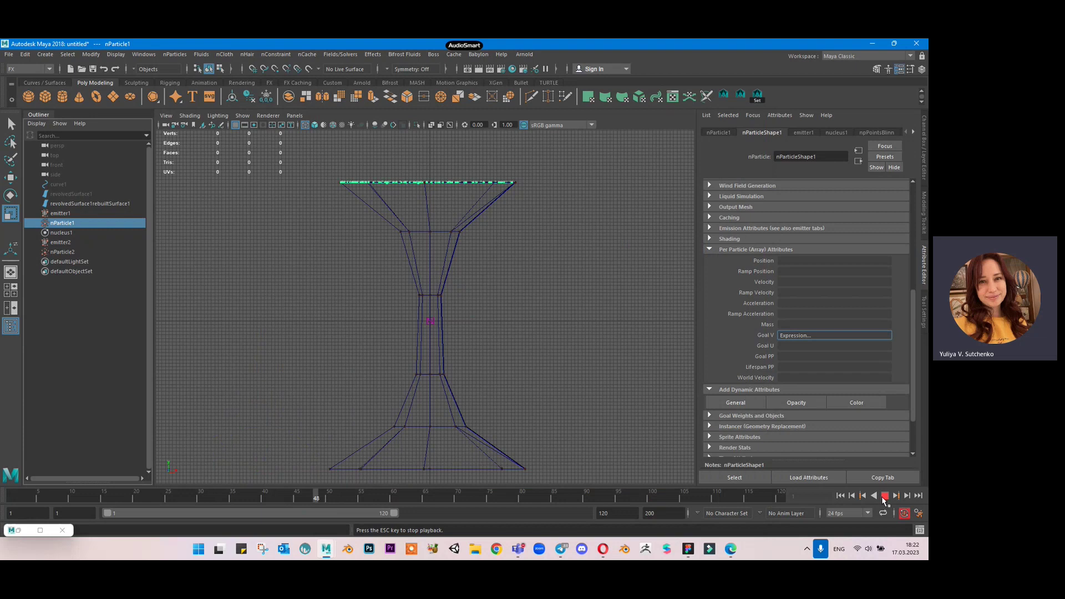
pyautogui.click(885, 496)
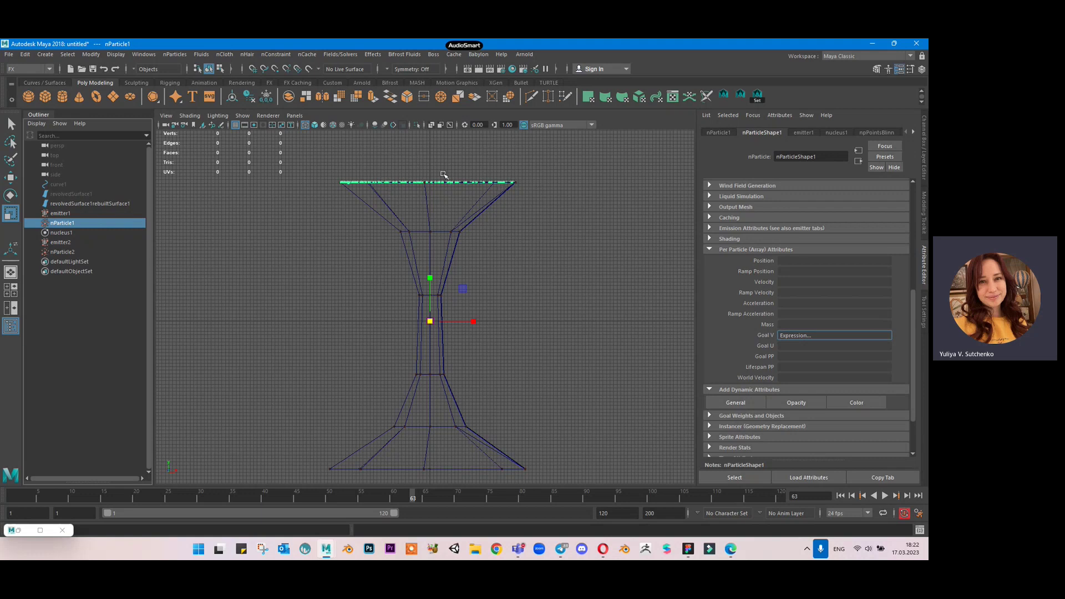
# Add the dynamic particle attributes goalU and goalV to nParticleShape2.
pyautogui.click(79, 251)
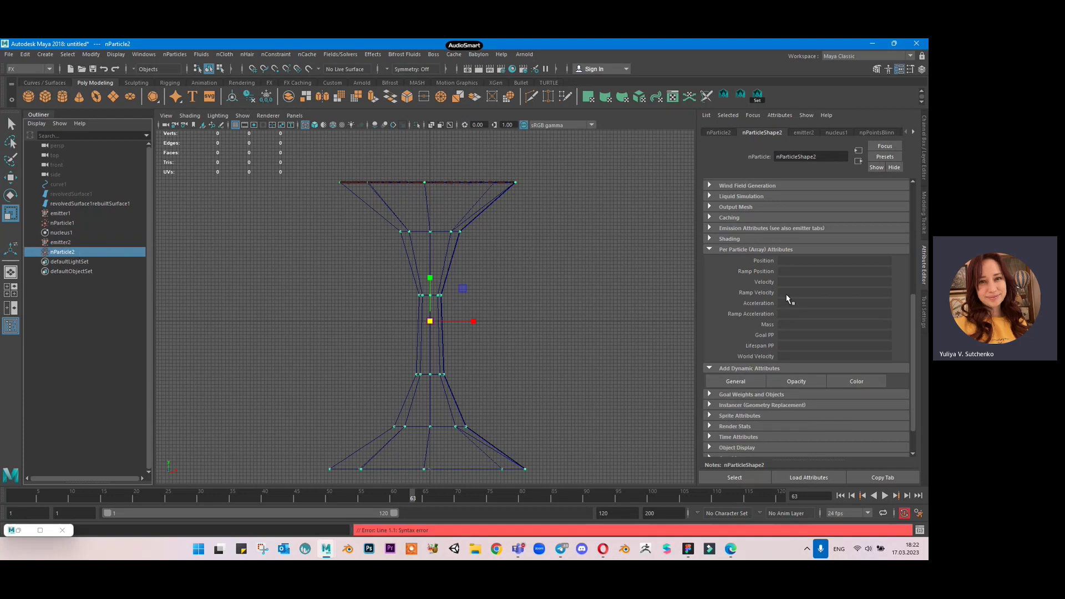
pyautogui.click(753, 381)
pyautogui.click(326, 320)
pyautogui.keyDown('ctrl'); pyautogui.click(327, 325); pyautogui.keyUp('ctrl')
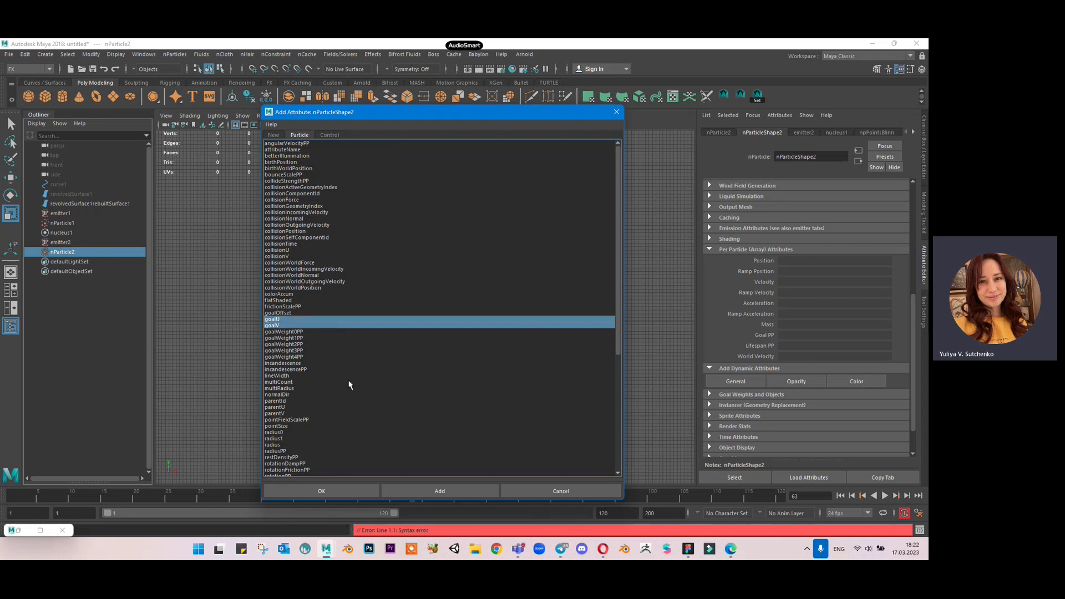
pyautogui.click(353, 488)
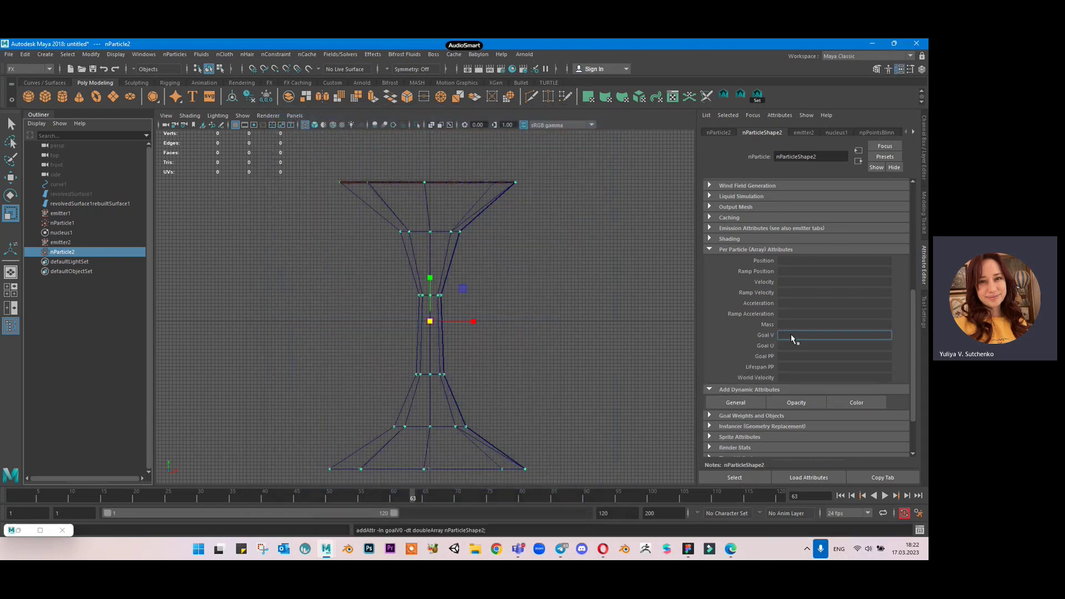
# Create a creation expression for nParticle2's Goal V: nParticleShape2.goalV = rand(0,1), and close the Expression Editor.
pyautogui.rightClick(786, 334)
pyautogui.click(815, 339)
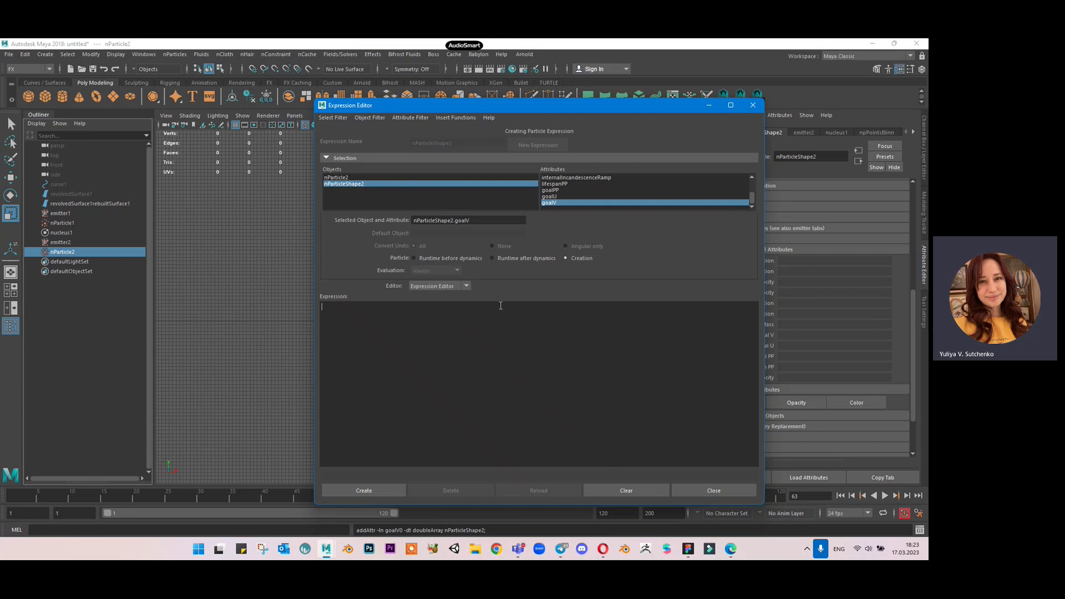
pyautogui.tripleClick(484, 224)
pyautogui.hotkey('ctrl', 'c')
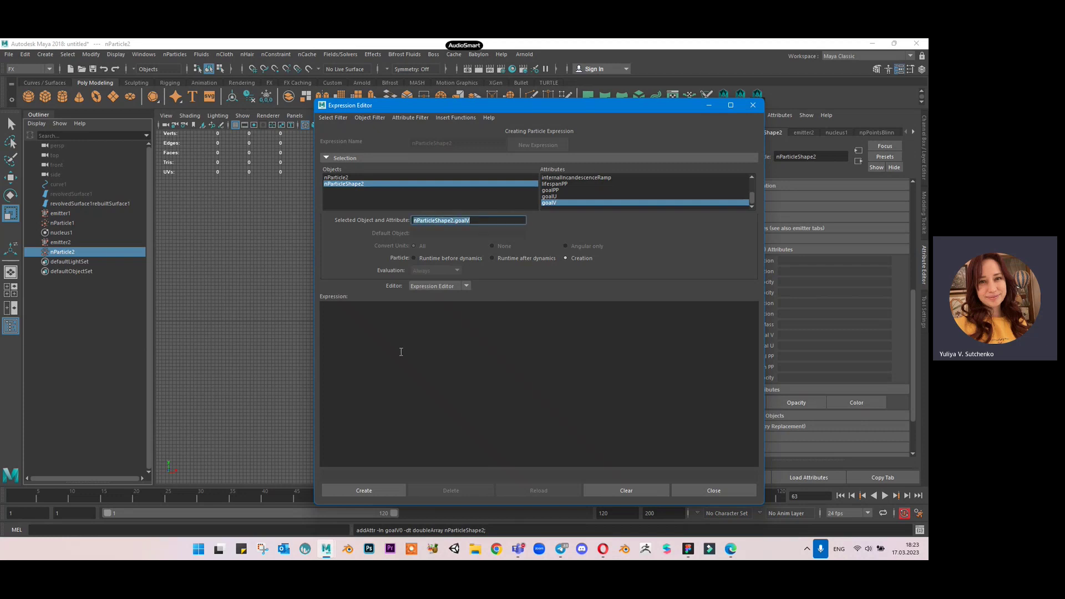
pyautogui.click(402, 352)
pyautogui.hotkey('ctrl', 'v')
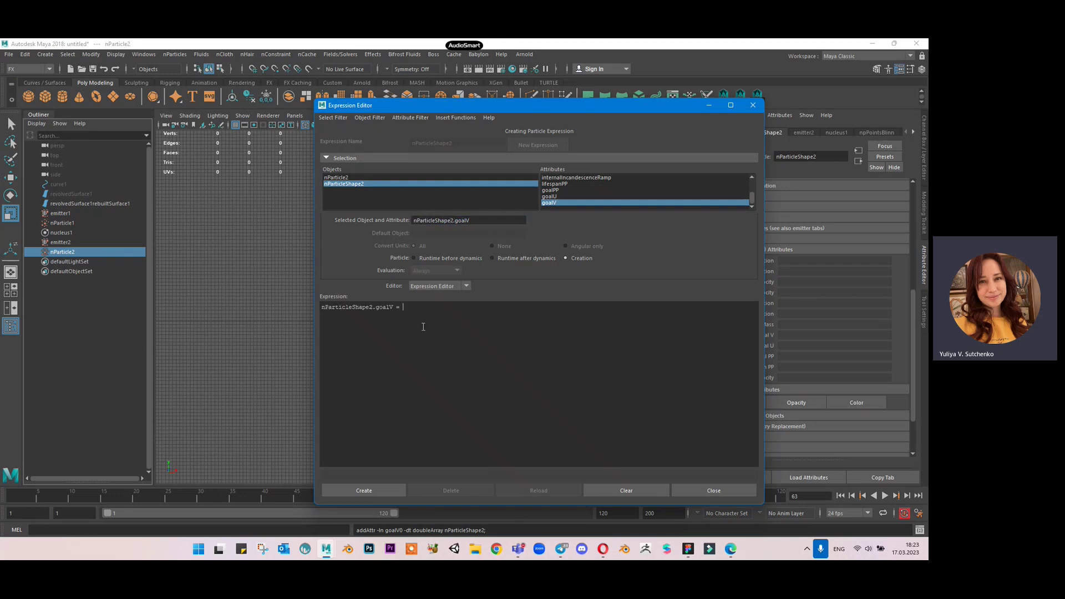
pyautogui.write('= rand')
pyautogui.write('d')
pyautogui.click(350, 491)
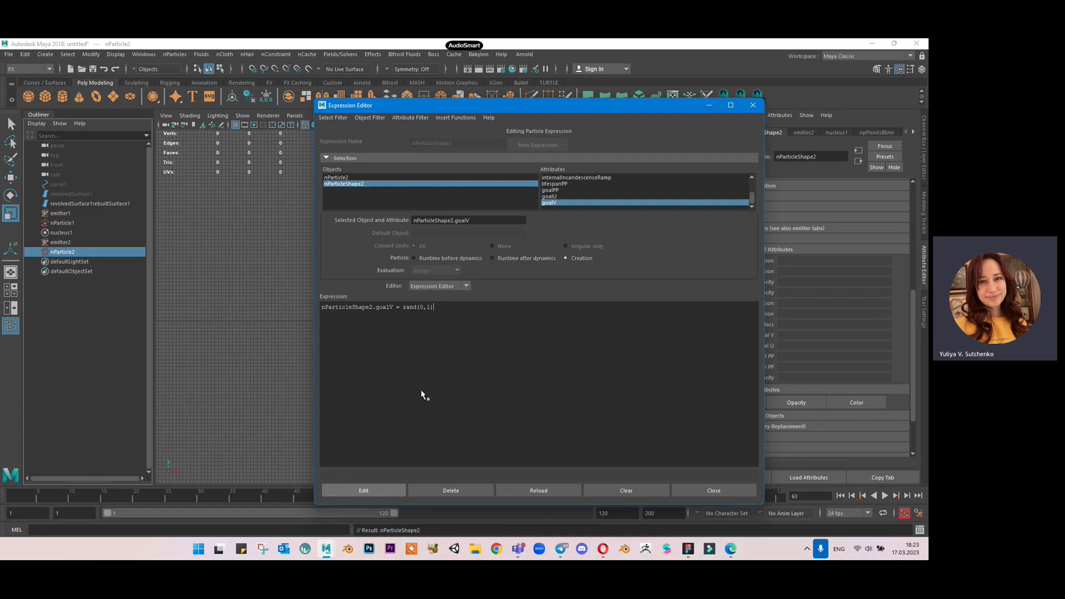
pyautogui.click(753, 106)
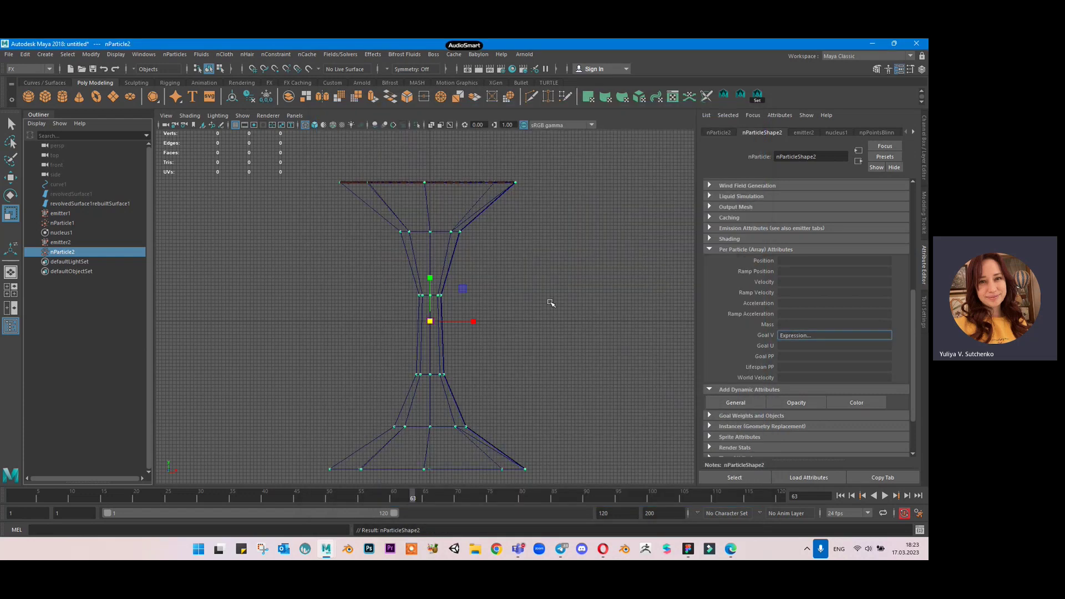
# Replay the simulation from frame 1 to about frame 40 to check how both particle systems spread over the surface.
pyautogui.click(841, 496)
pyautogui.click(885, 495)
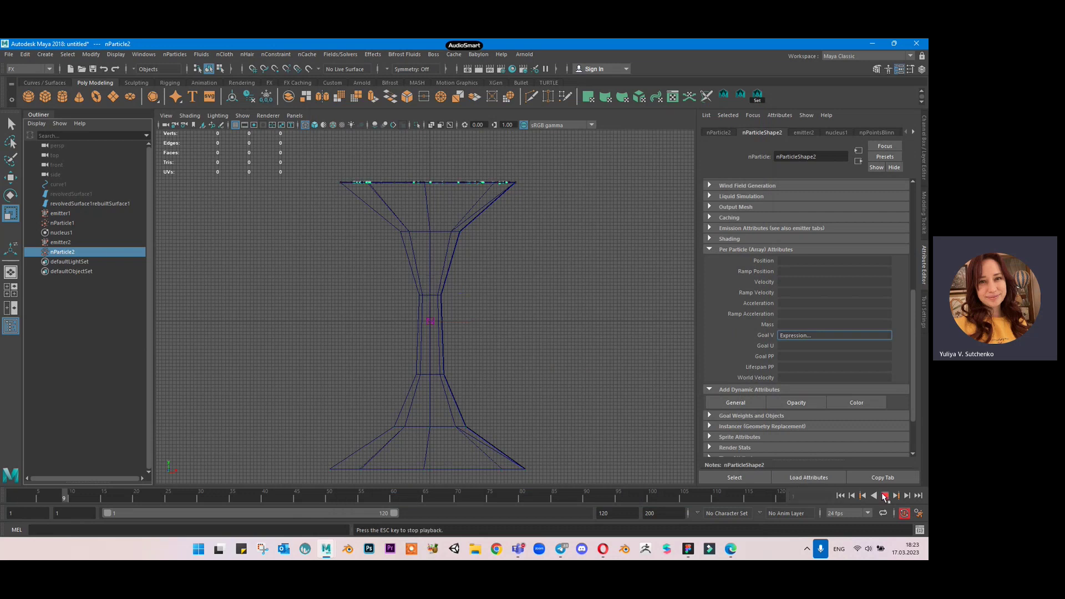
pyautogui.click(885, 496)
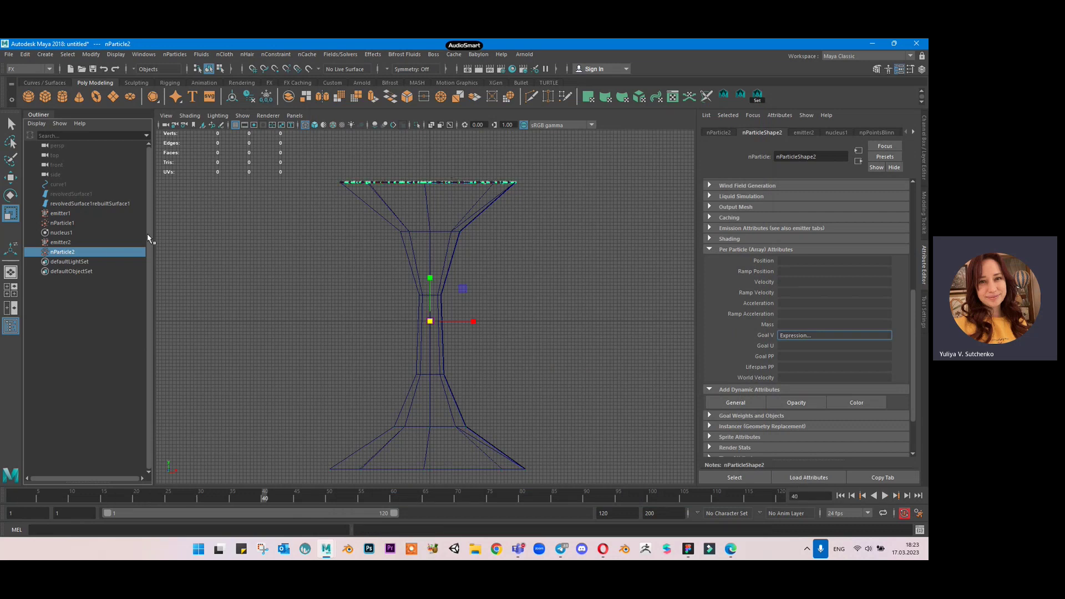
# Create a ramp for nParticle1's Goal U and play the simulation to about frame 22.
pyautogui.click(125, 223)
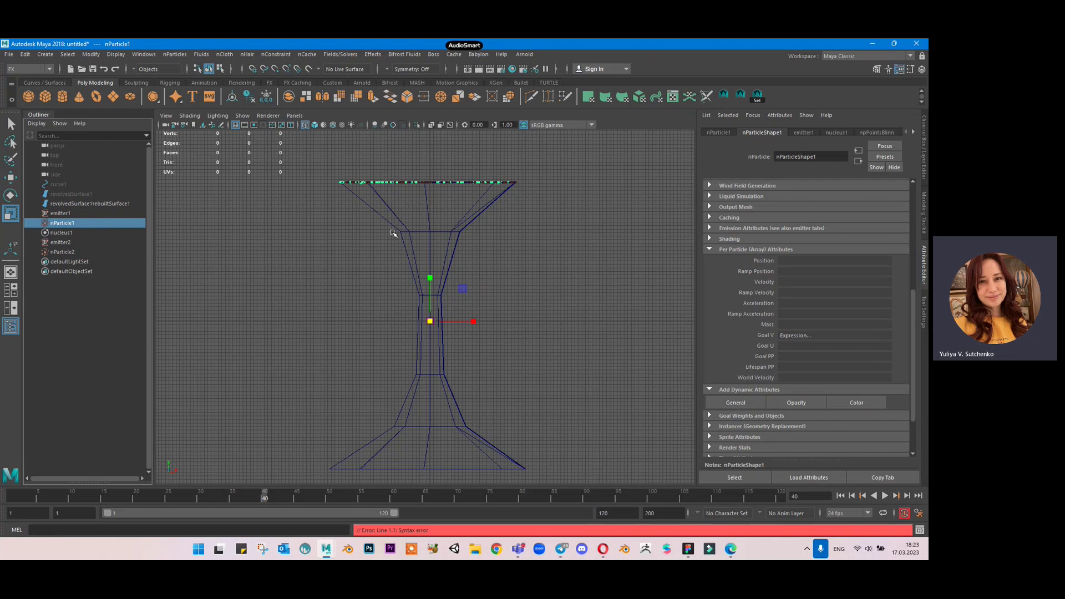
pyautogui.rightClick(801, 346)
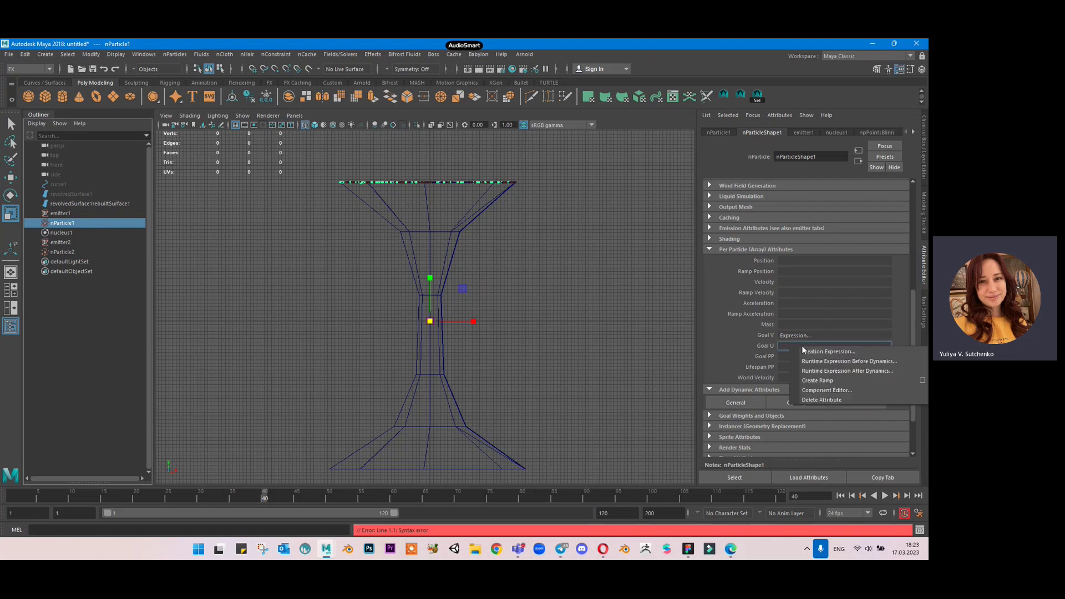
pyautogui.click(817, 380)
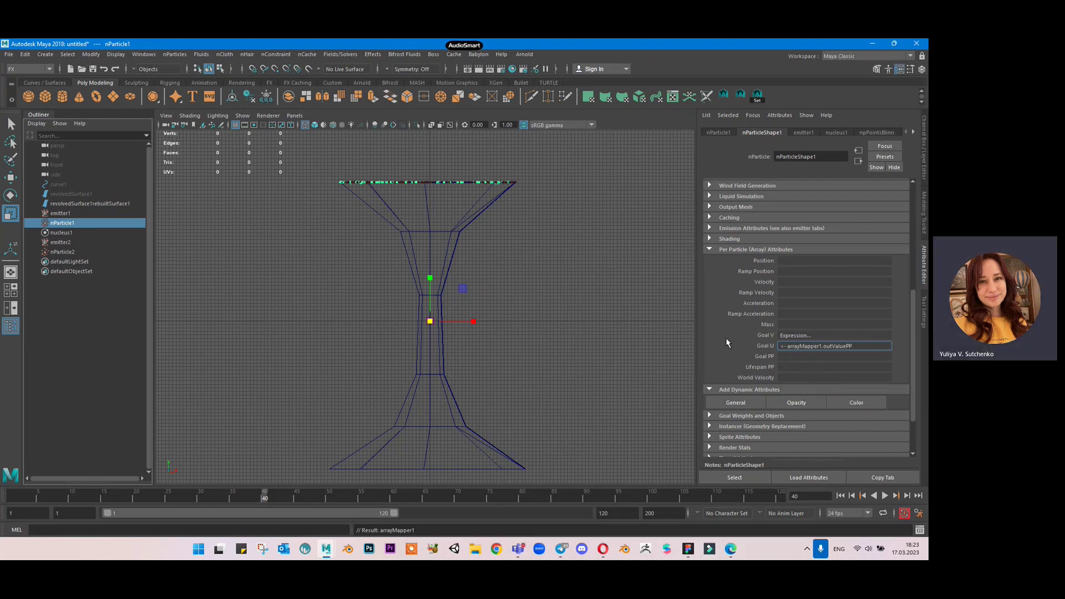
pyautogui.click(887, 496)
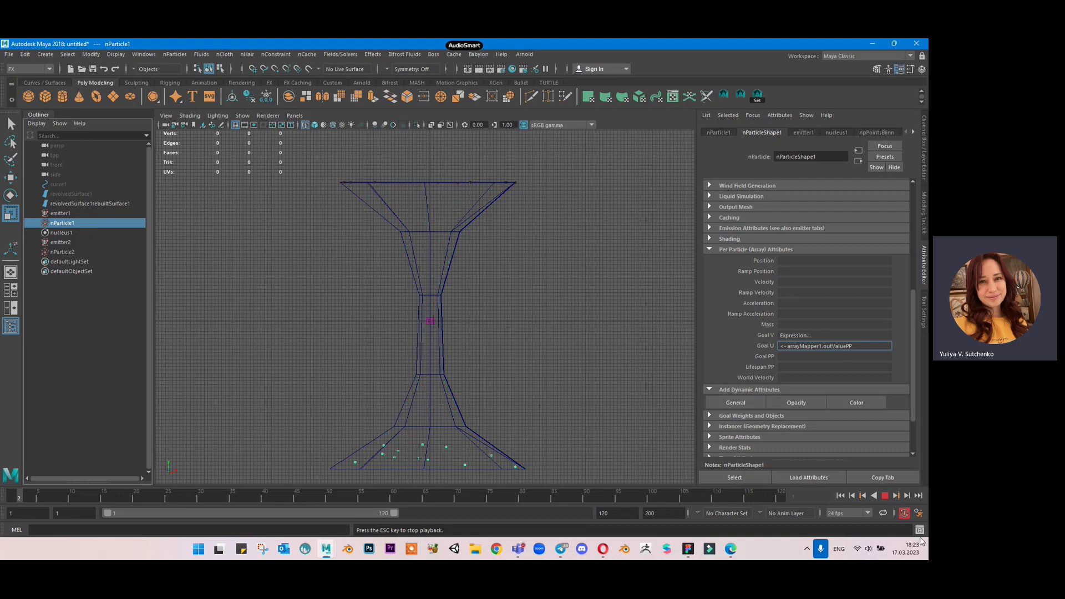
pyautogui.click(886, 497)
# Create a ramp for nParticle2's Goal U.
pyautogui.click(116, 241)
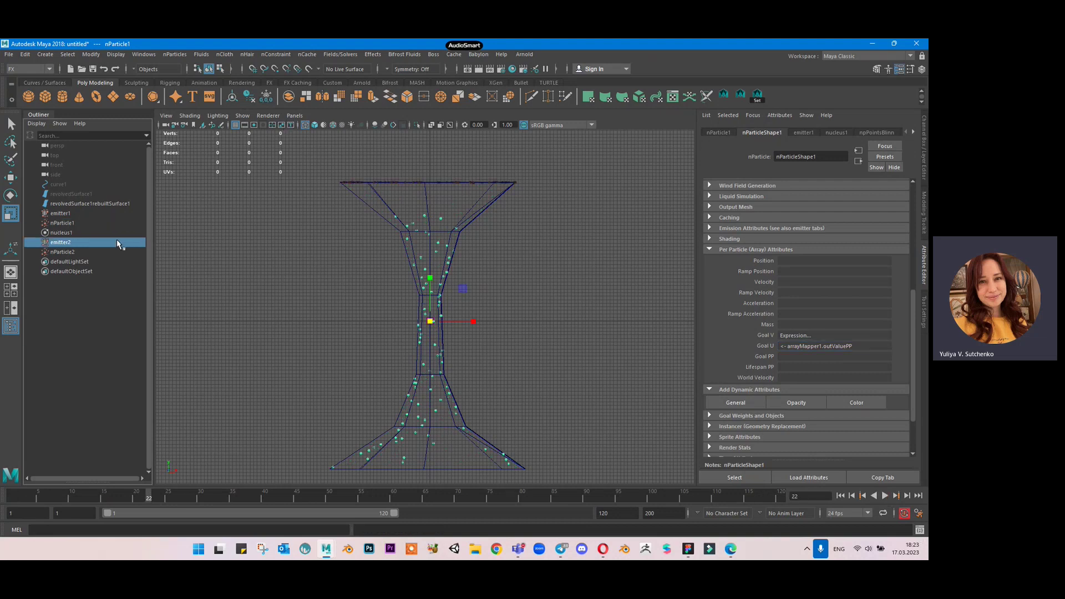
pyautogui.click(116, 252)
pyautogui.rightClick(790, 347)
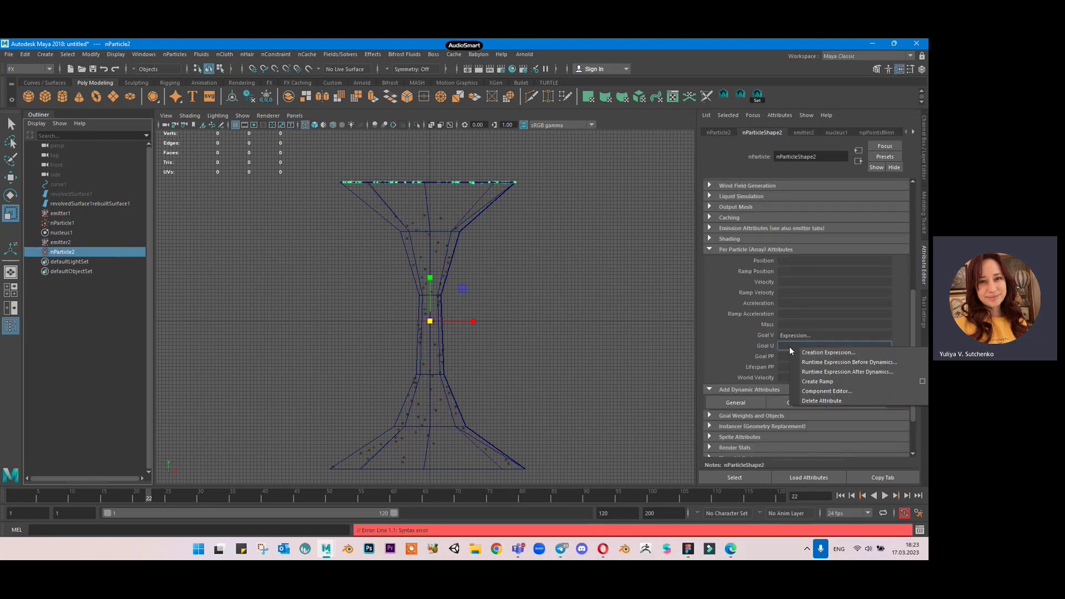
pyautogui.click(820, 383)
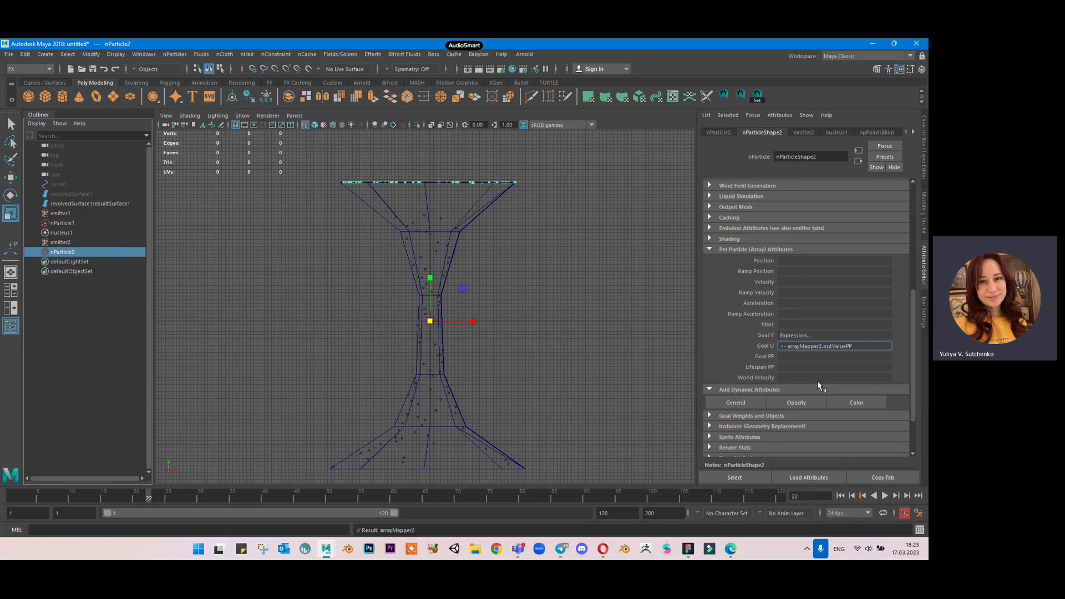
# Replay the simulation from frame 1 to about frame 51 and check how both particle systems travel along the surface.
pyautogui.click(840, 496)
pyautogui.click(886, 496)
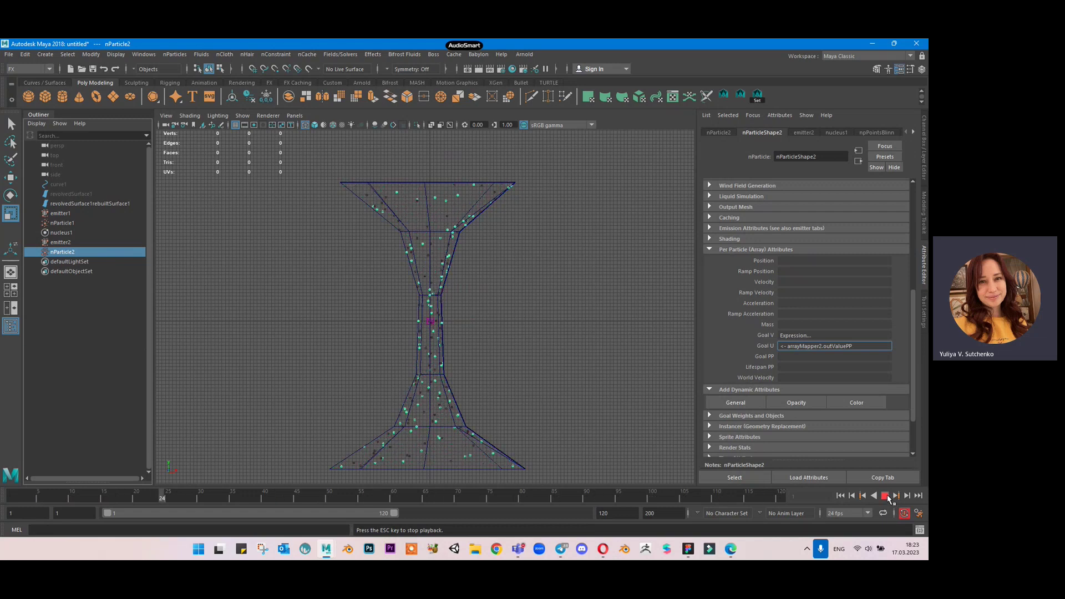
pyautogui.click(886, 496)
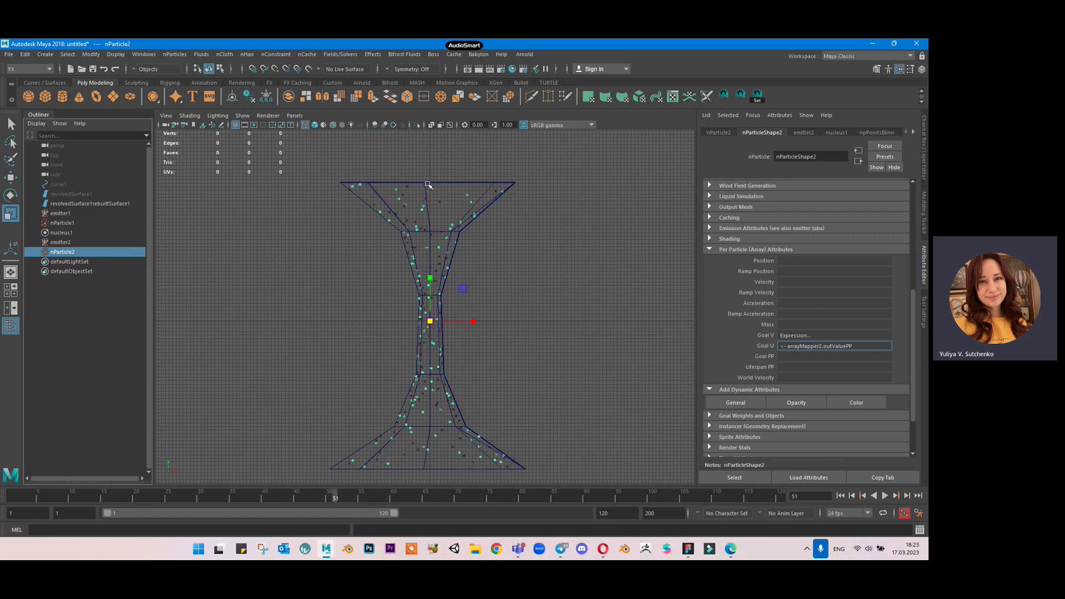
pyautogui.scroll(-2, 427, 184)
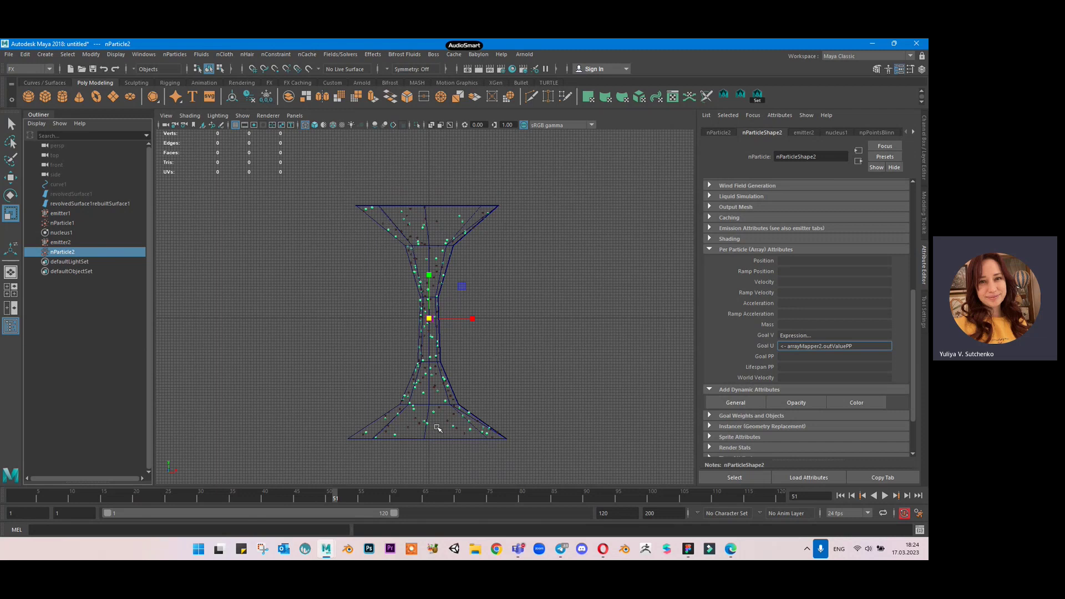
# Select nParticle1 and replay the simulation from frame 1 to about frame 119 to watch its particles' motion.
pyautogui.click(76, 223)
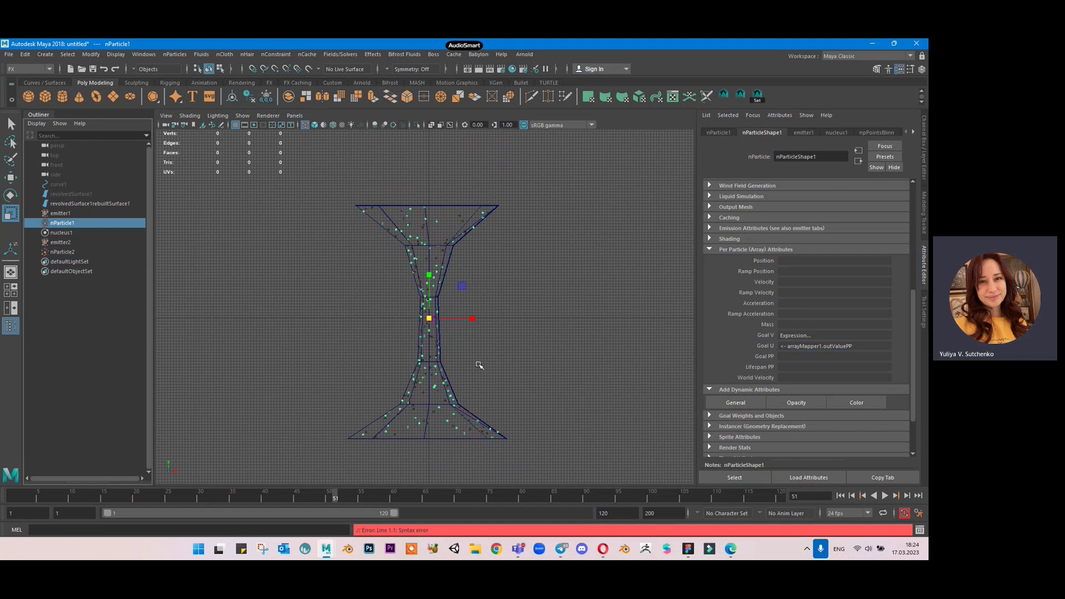
pyautogui.scroll(2, 478, 365)
pyautogui.scroll(-3, 479, 365)
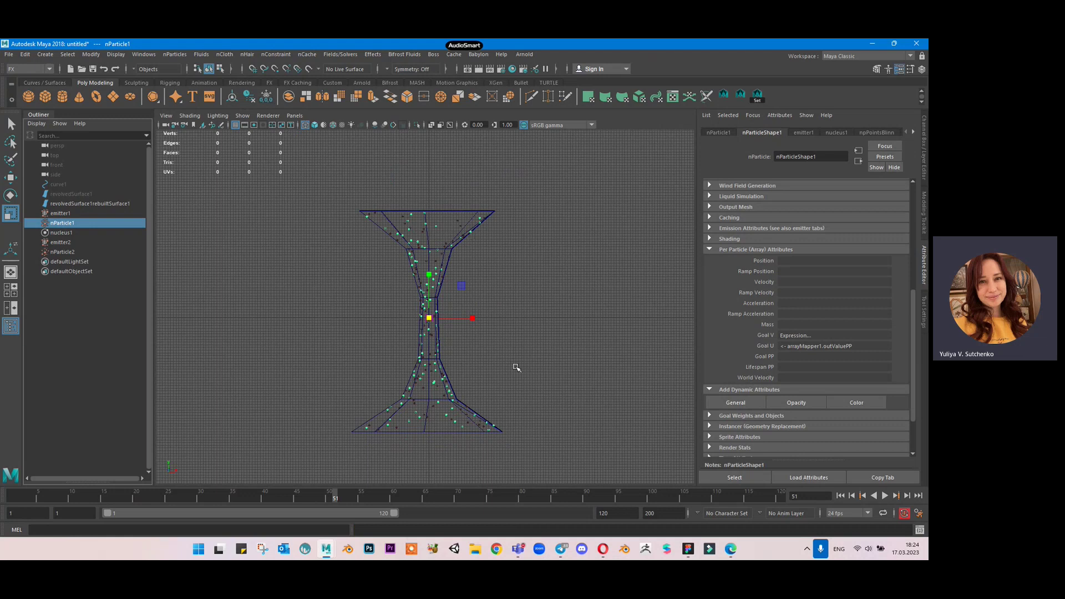
pyautogui.click(841, 495)
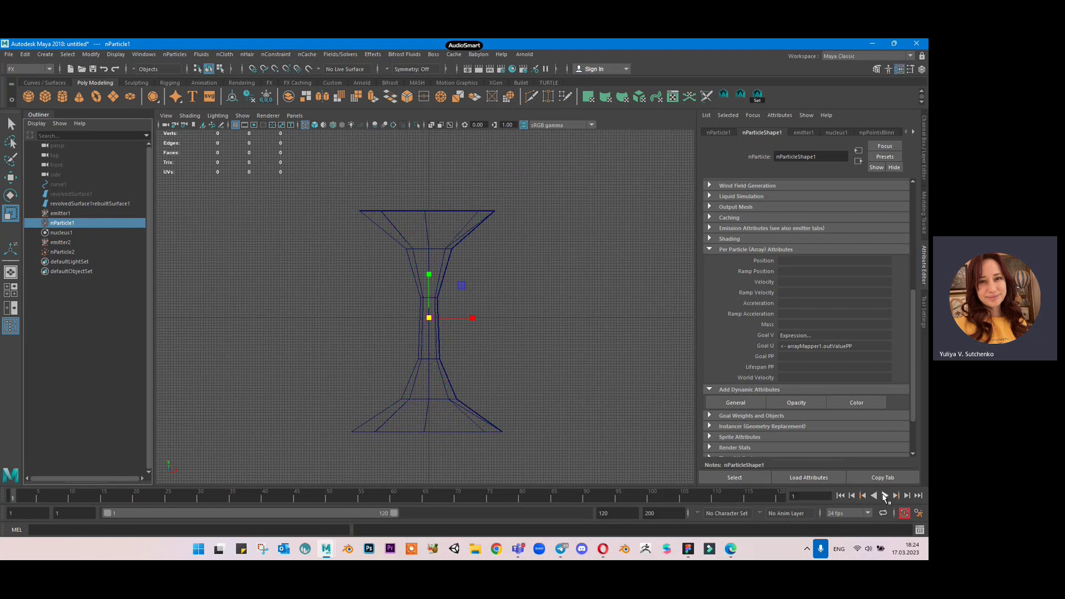
pyautogui.click(885, 495)
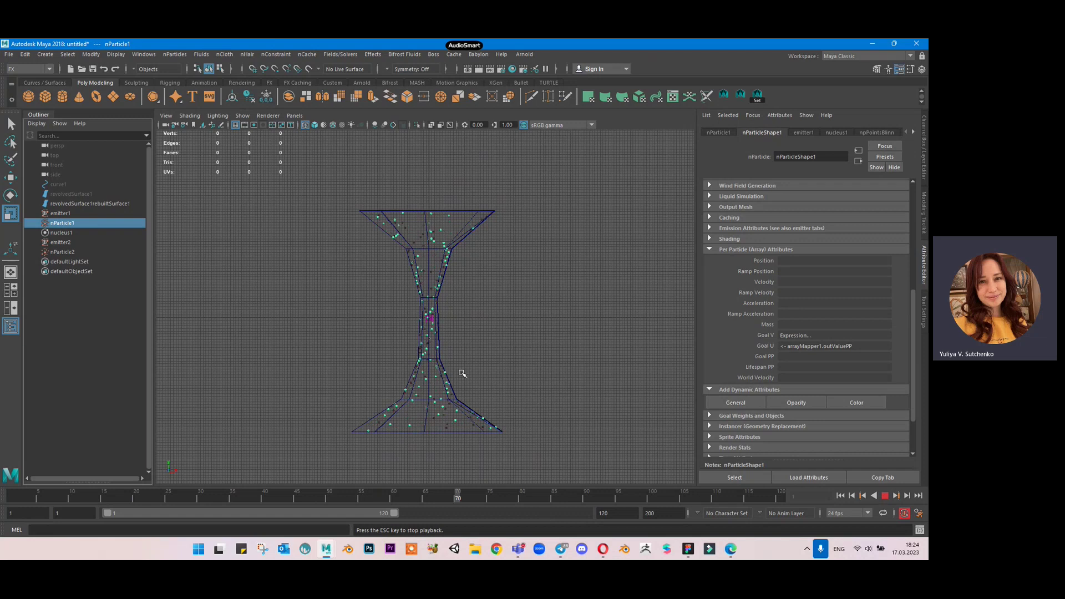
pyautogui.click(885, 492)
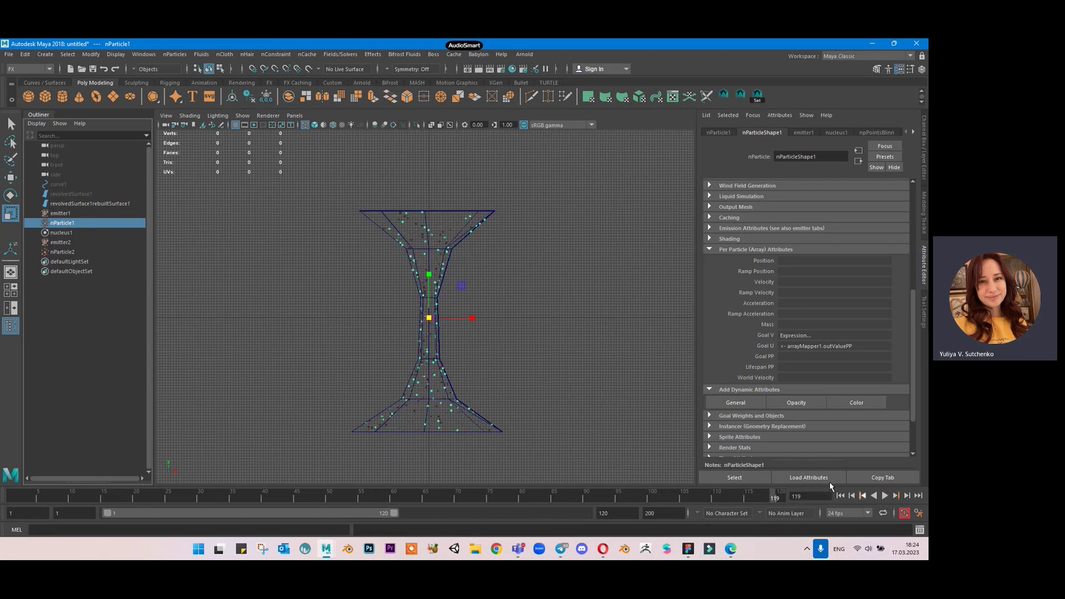
# Open the ramp driving nParticle1's Goal U for editing and examine its gradient in an enlarged view.
pyautogui.rightClick(800, 347)
pyautogui.moveTo(833, 354)
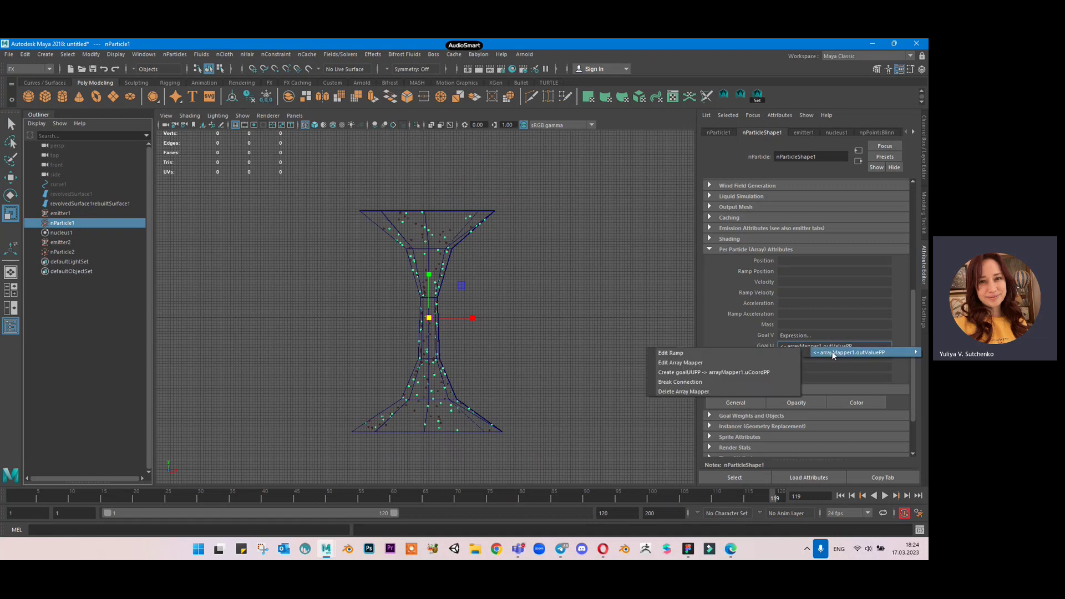
pyautogui.click(751, 353)
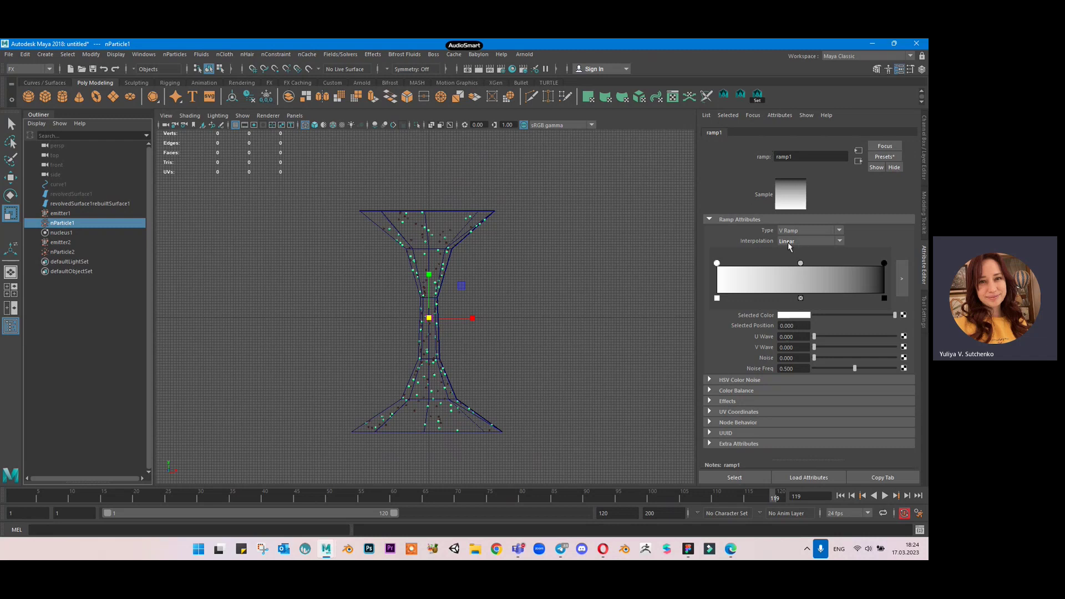
pyautogui.click(900, 273)
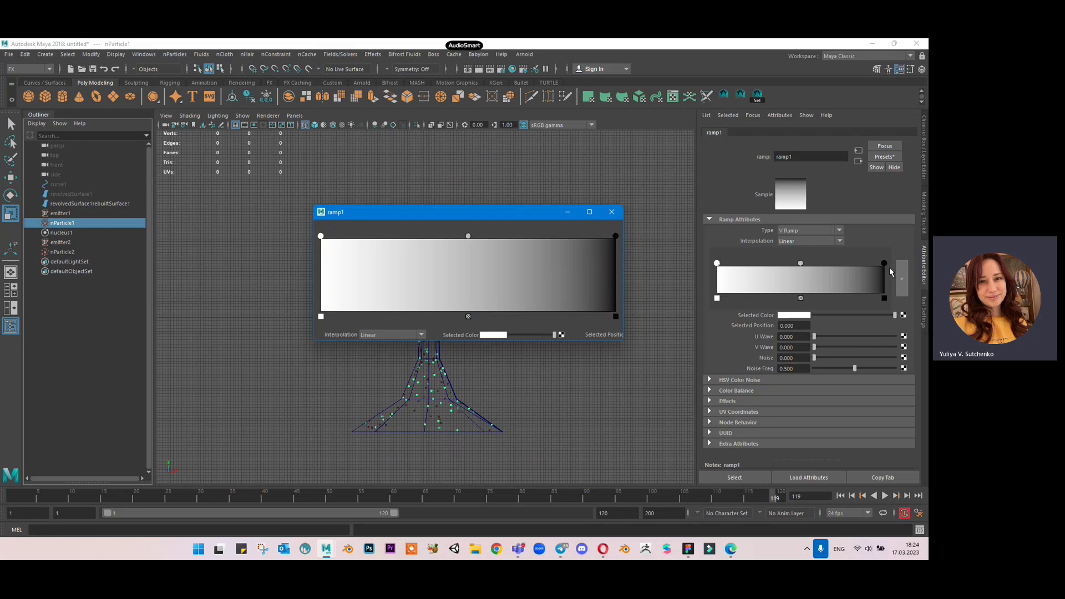
pyautogui.click(617, 216)
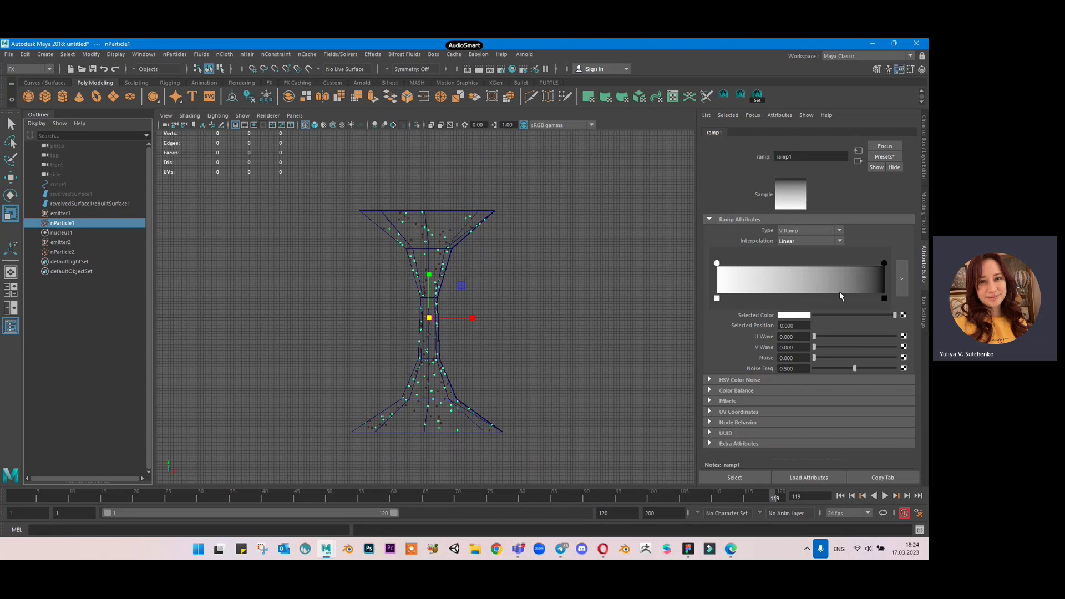
# Try the ramp's black marker at position 0.503 during a playback to about frame 54, return it to 1.000, and deselect everything.
pyautogui.moveTo(885, 263); pyautogui.dragTo(802, 269)
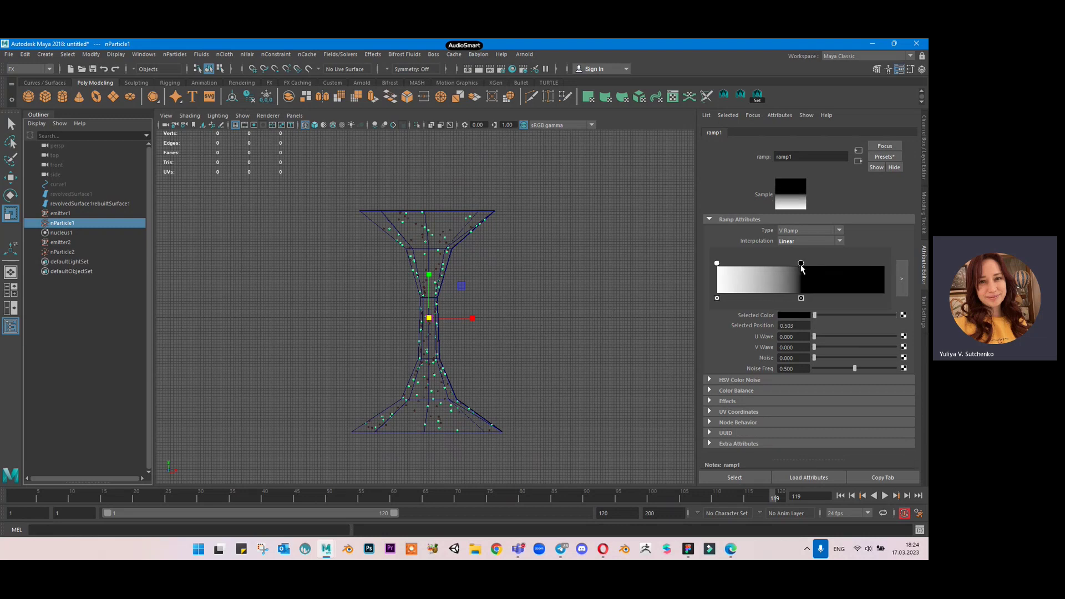
pyautogui.click(884, 496)
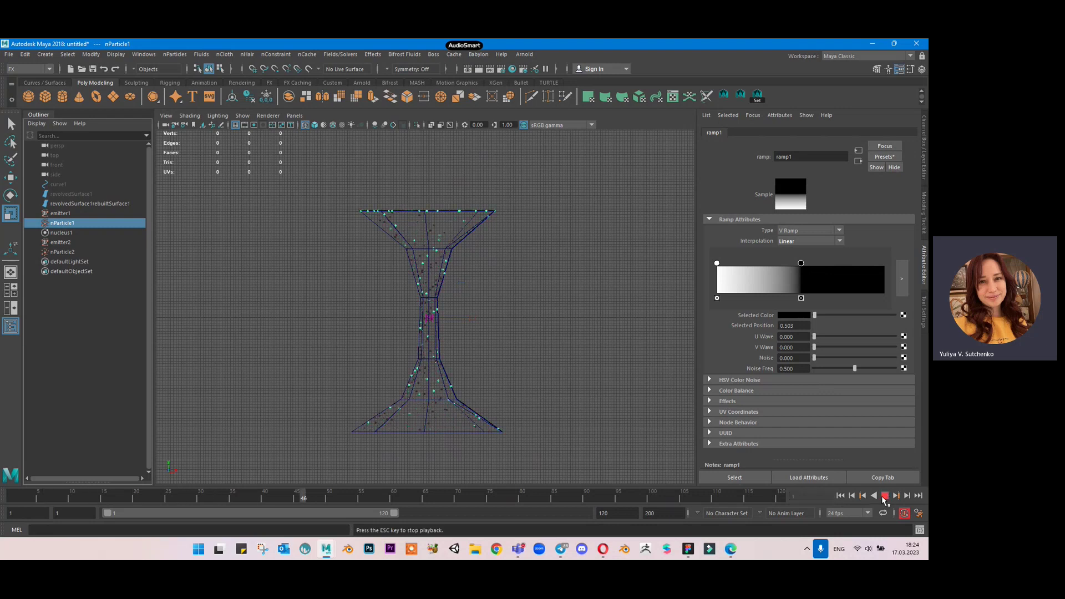
pyautogui.press('Escape')
pyautogui.moveTo(801, 265); pyautogui.dragTo(886, 265)
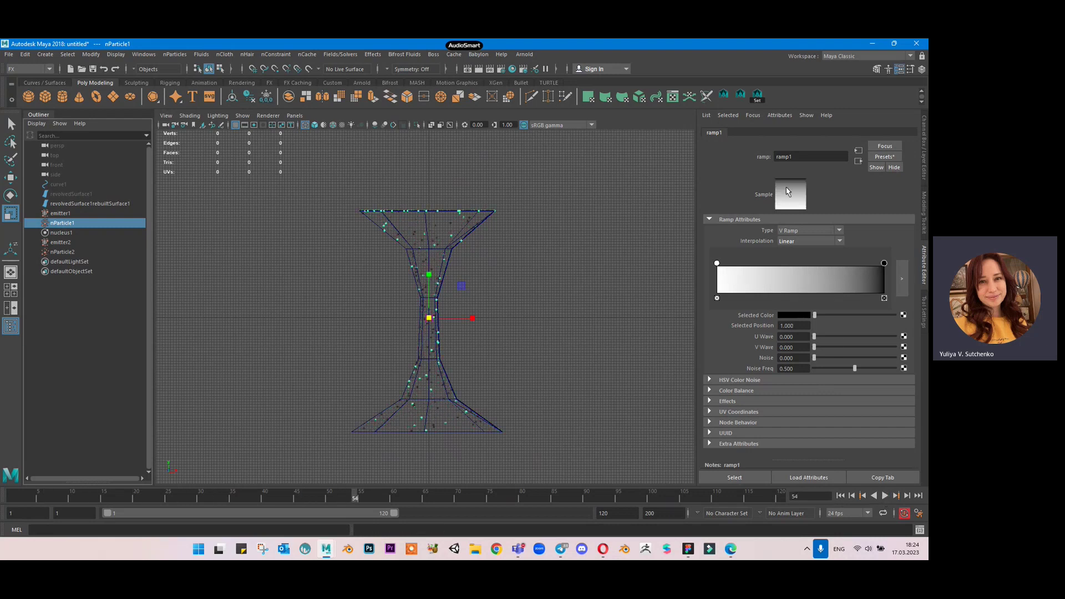
pyautogui.click(590, 398)
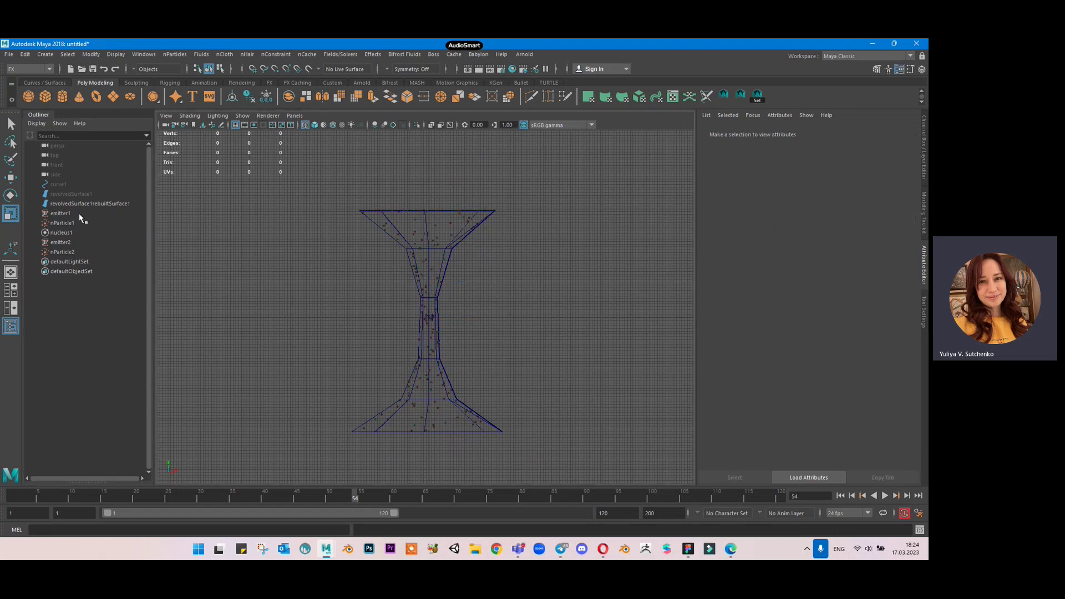
# Set the minimum value of the array mapper driving nParticle1's Goal U to 0.5.
pyautogui.click(99, 223)
pyautogui.rightClick(809, 344)
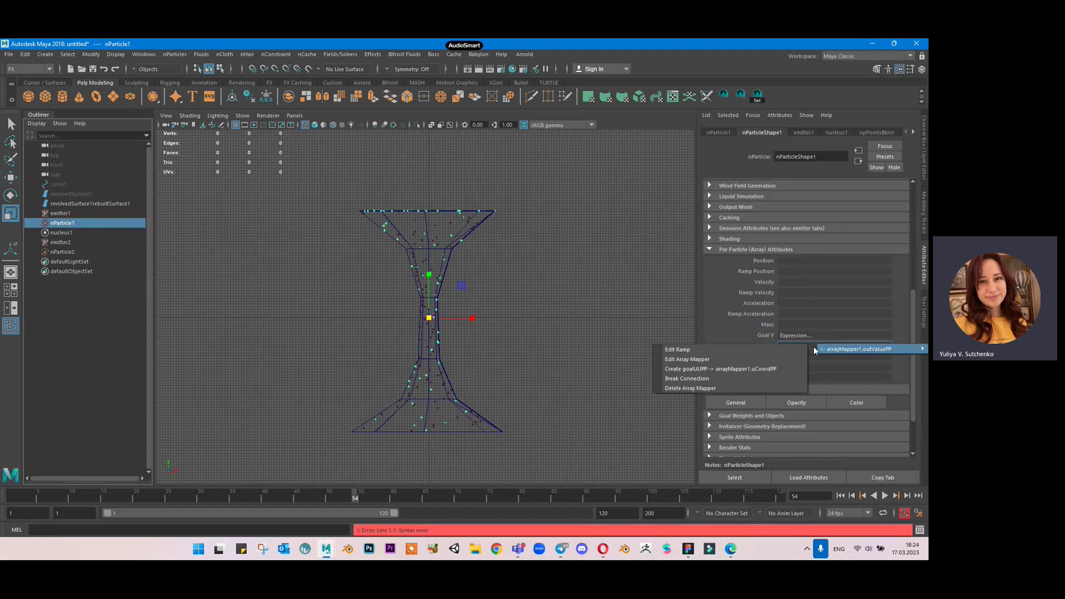
pyautogui.click(744, 359)
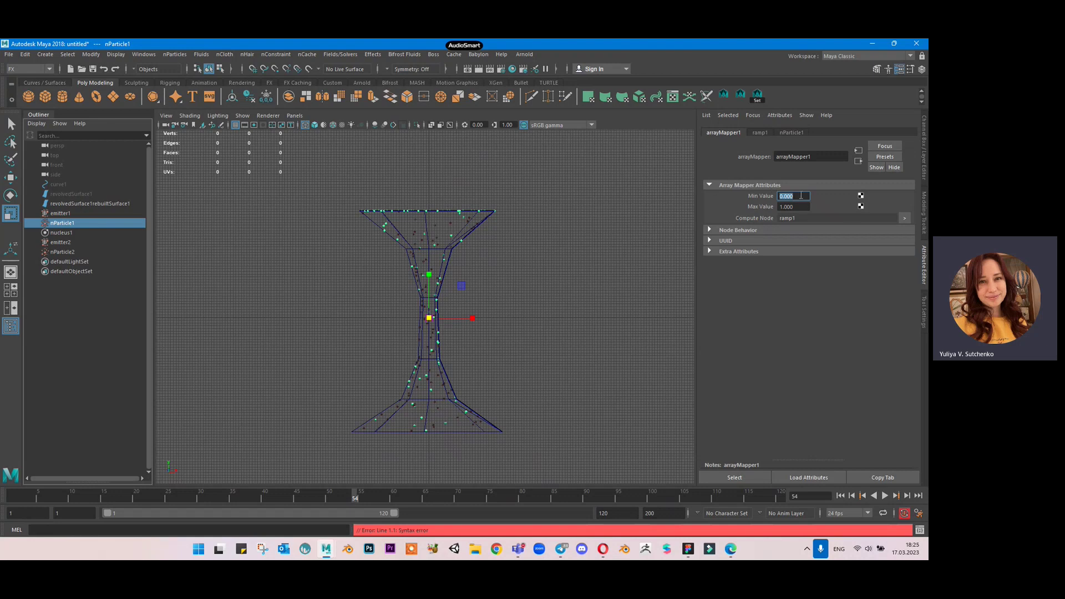
pyautogui.click(761, 132)
pyautogui.click(723, 132)
pyautogui.press('Return')
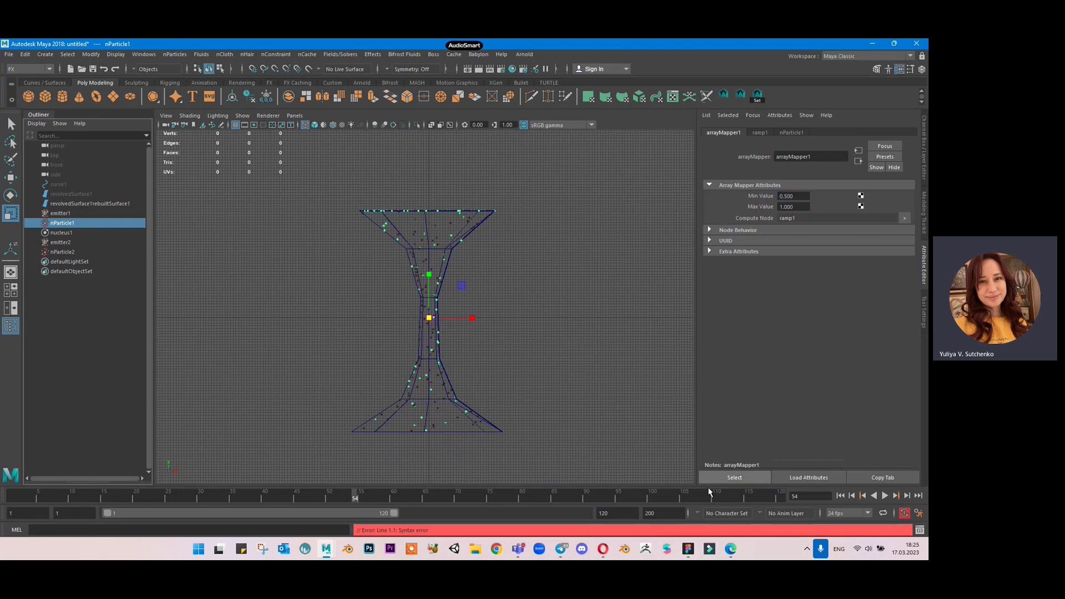
# Replay the simulation from frame 1 to about frame 110 and check where nParticle1's particles travel on the surface.
pyautogui.click(839, 496)
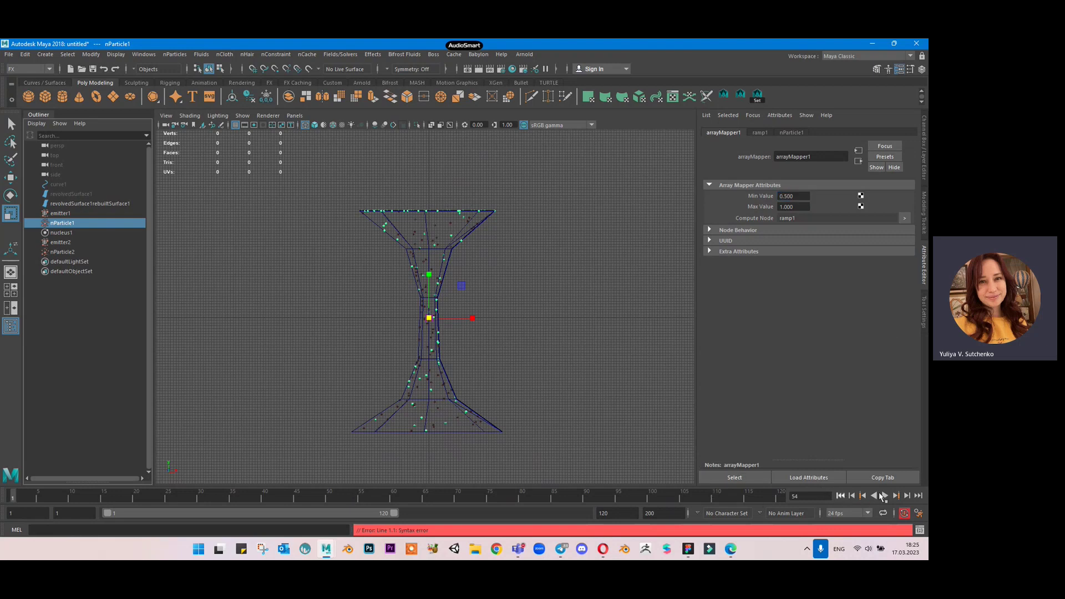
pyautogui.click(884, 496)
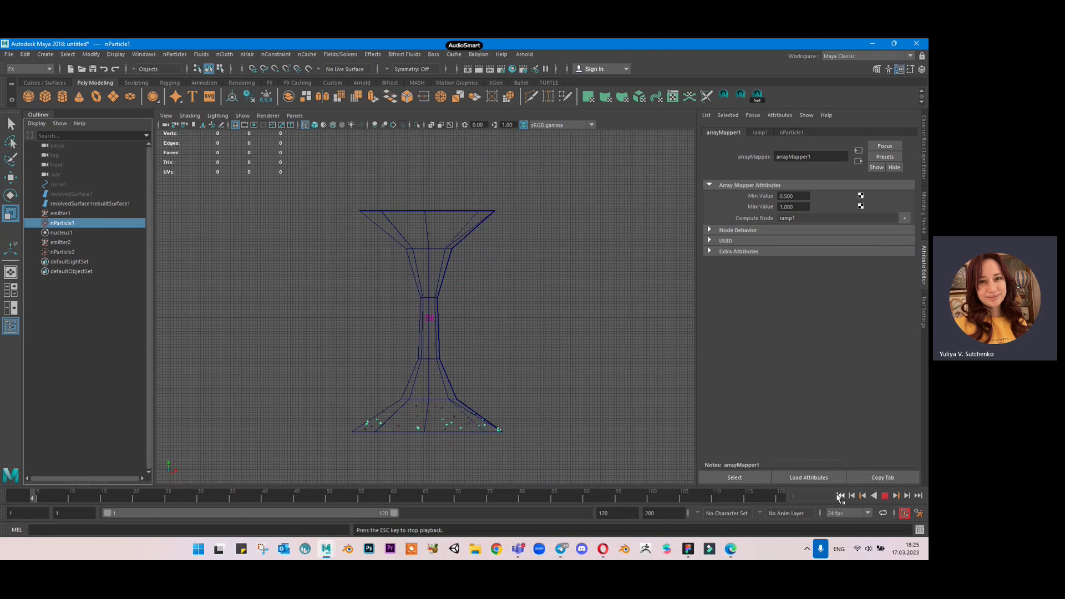
pyautogui.click(884, 496)
pyautogui.click(840, 496)
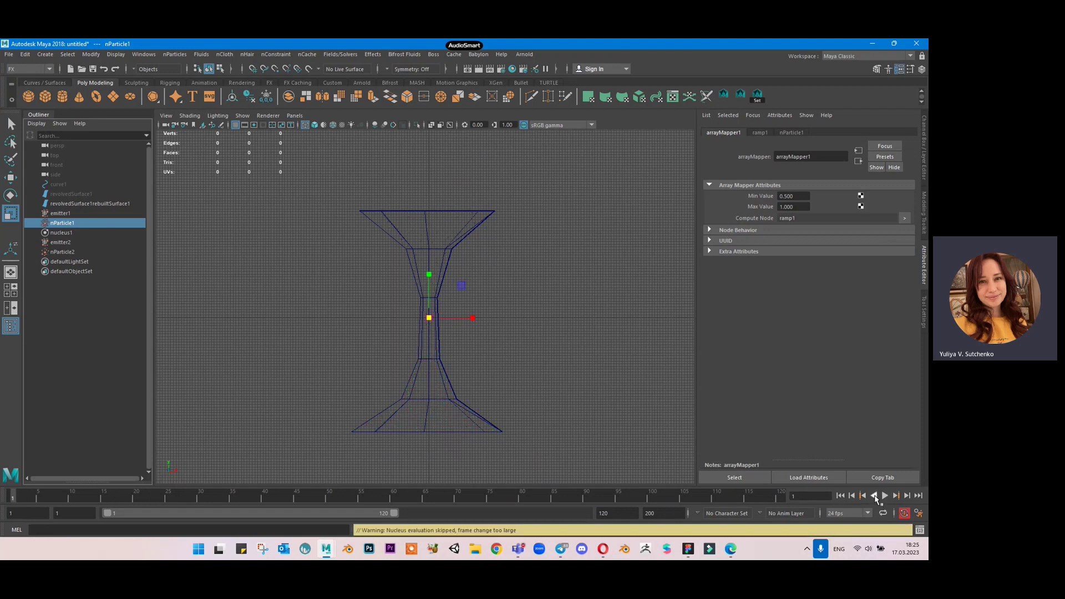
pyautogui.click(885, 496)
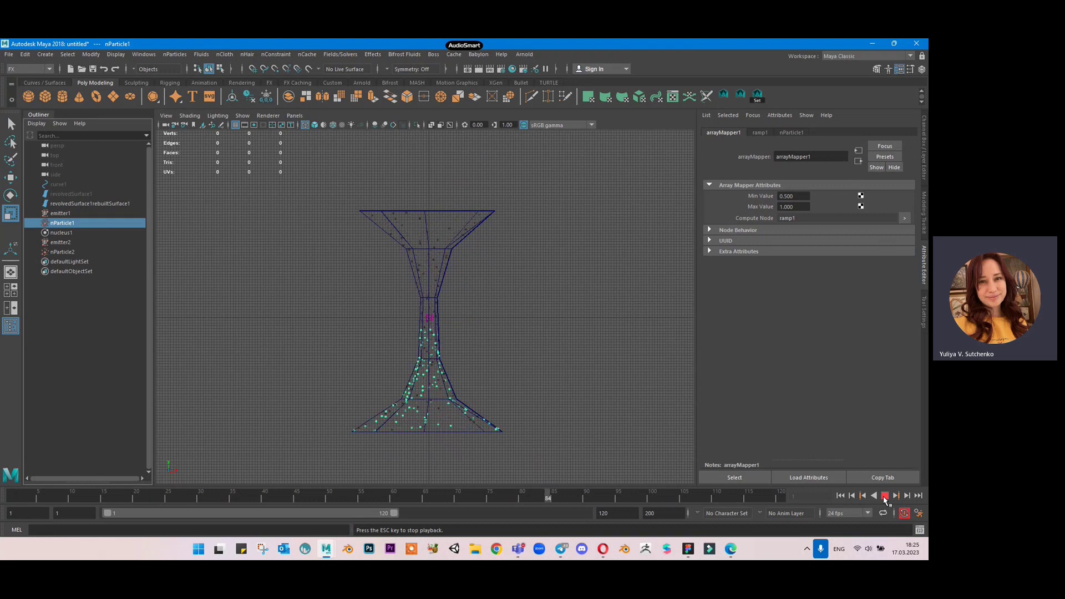
pyautogui.click(884, 496)
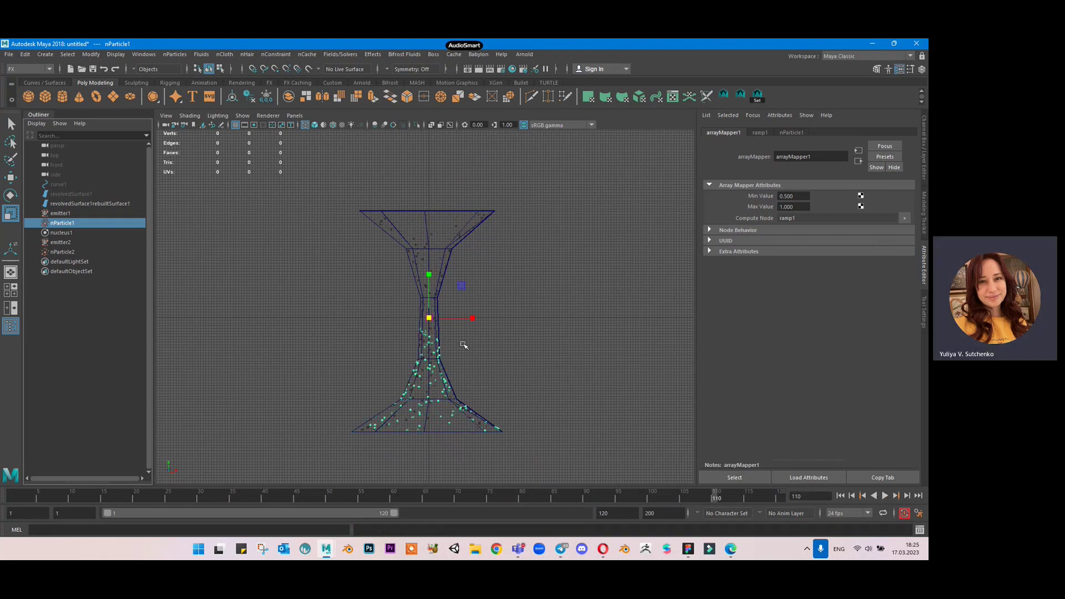
# Try scaling the control points around the rebuilt surface's narrow middle vertically, undo it, and reselect the surface.
pyautogui.rightClick(458, 297)
pyautogui.click(116, 203)
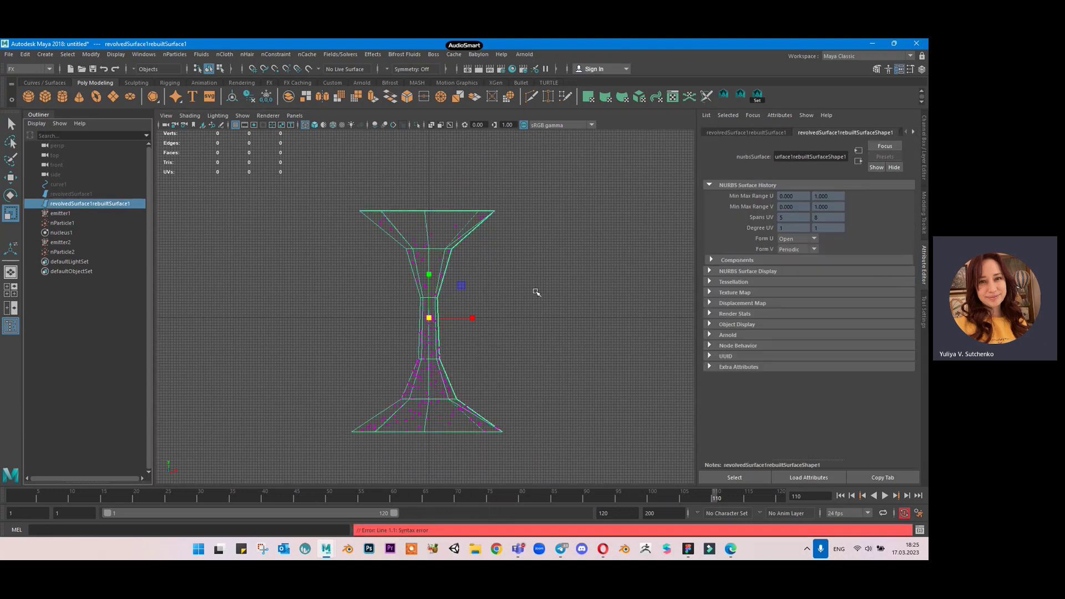
pyautogui.rightClick(543, 272)
pyautogui.moveTo(400, 292); pyautogui.dragTo(445, 358)
pyautogui.moveTo(430, 280); pyautogui.dragTo(432, 282)
pyautogui.hotkey('ctrl', 'z')
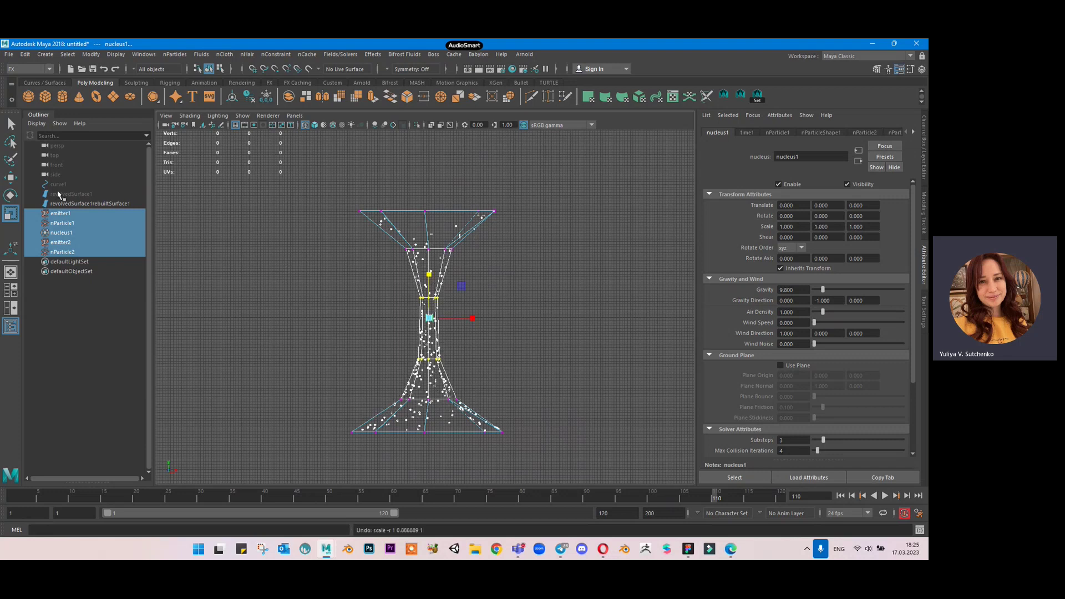
pyautogui.click(78, 204)
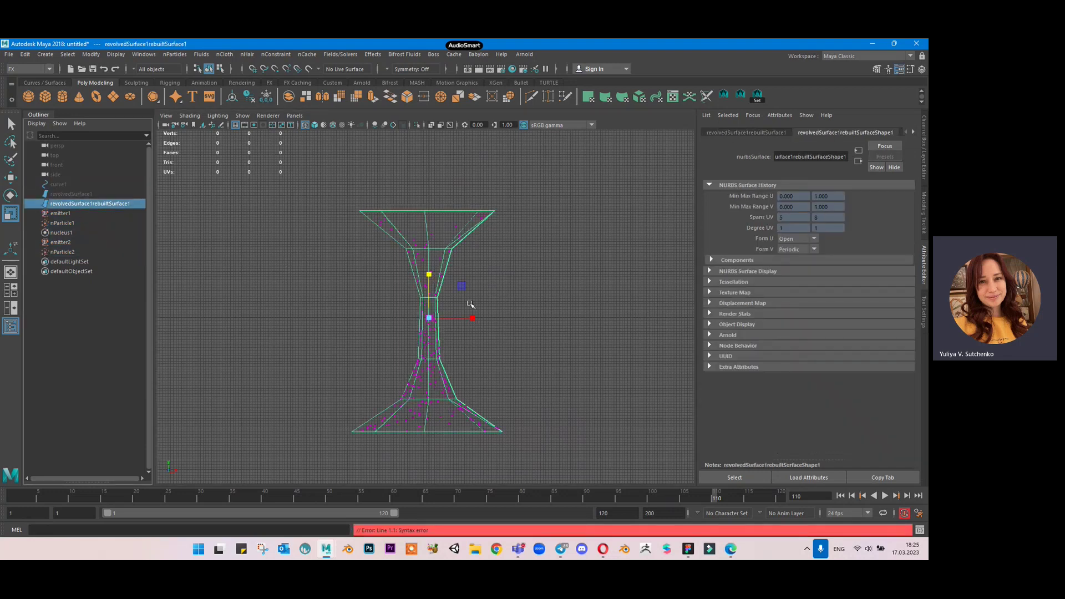
# Replay from frame 1, select nParticle1, and continue playback to about frame 105 to examine its range along the surface.
pyautogui.click(840, 495)
pyautogui.click(886, 496)
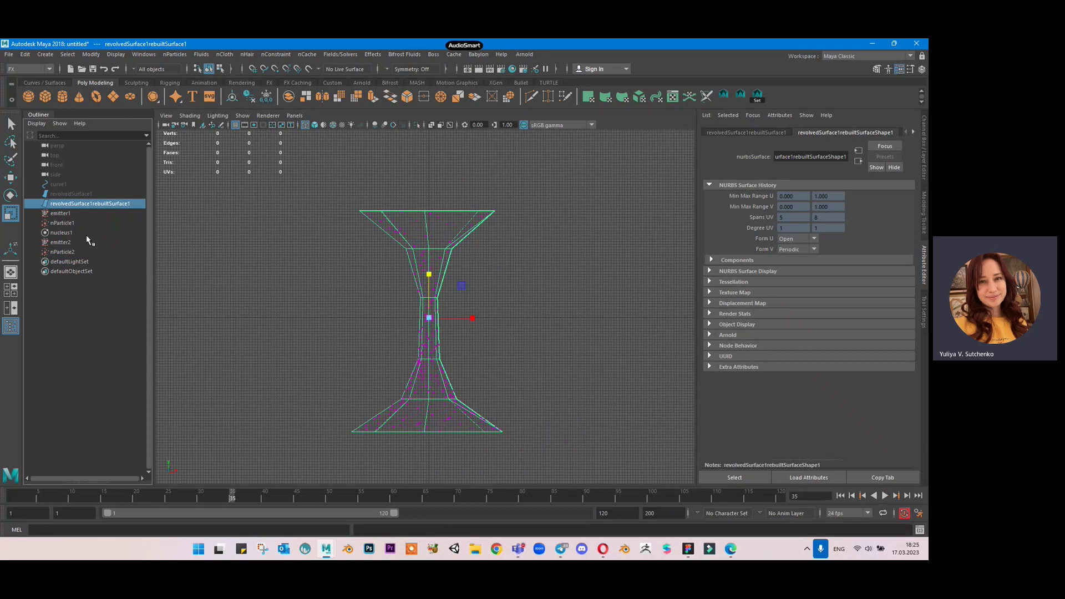
pyautogui.click(86, 222)
pyautogui.click(885, 496)
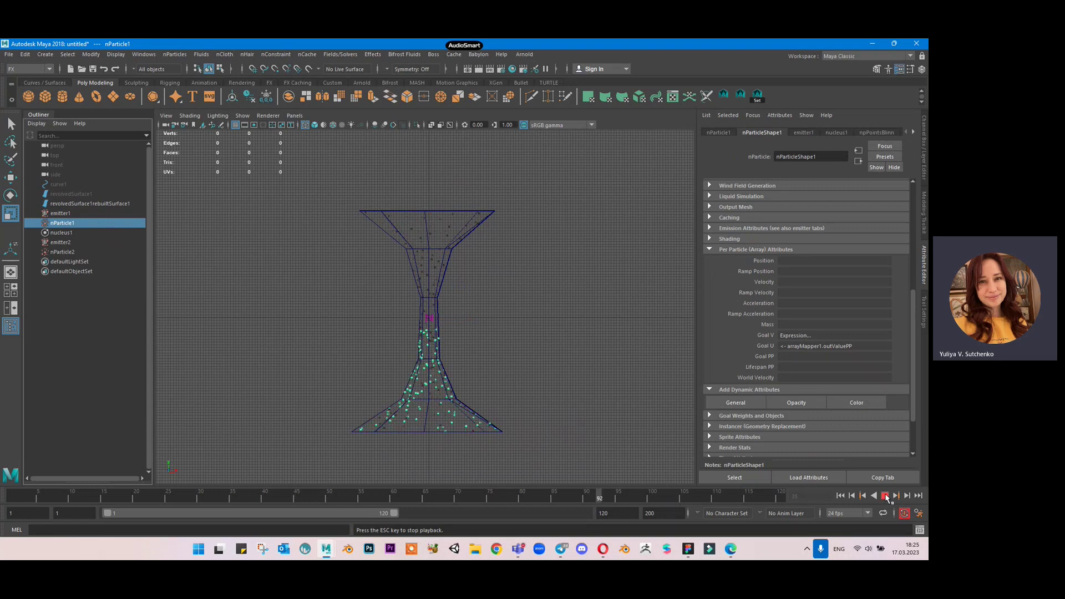
pyautogui.click(886, 496)
pyautogui.click(430, 326)
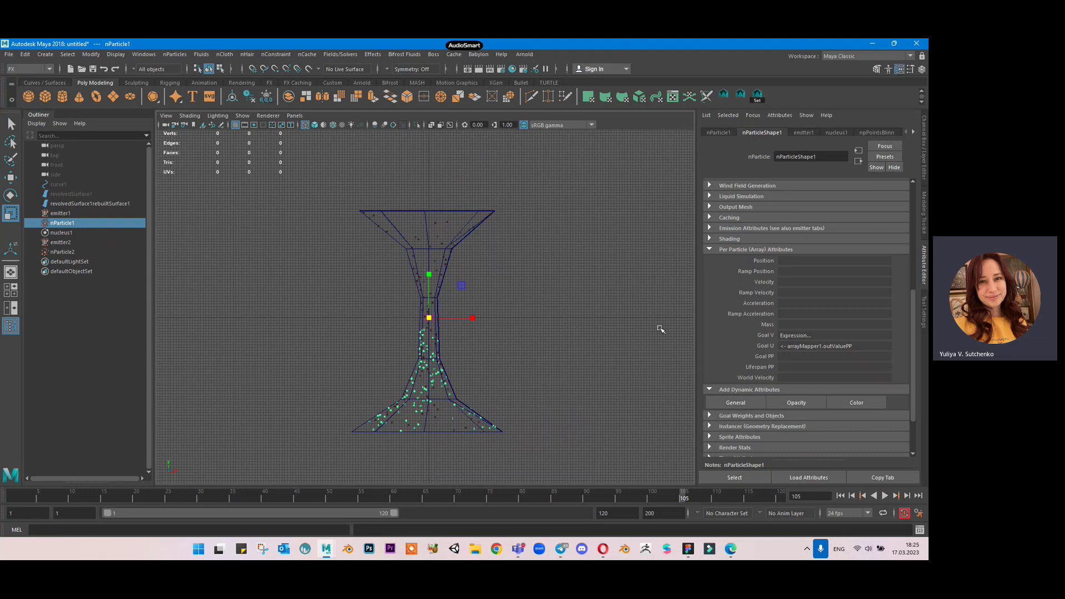
# Try ramp1's white marker at position 0.069 during a playback to about frame 51, and restore it at position 0.000.
pyautogui.rightClick(823, 347)
pyautogui.click(784, 362)
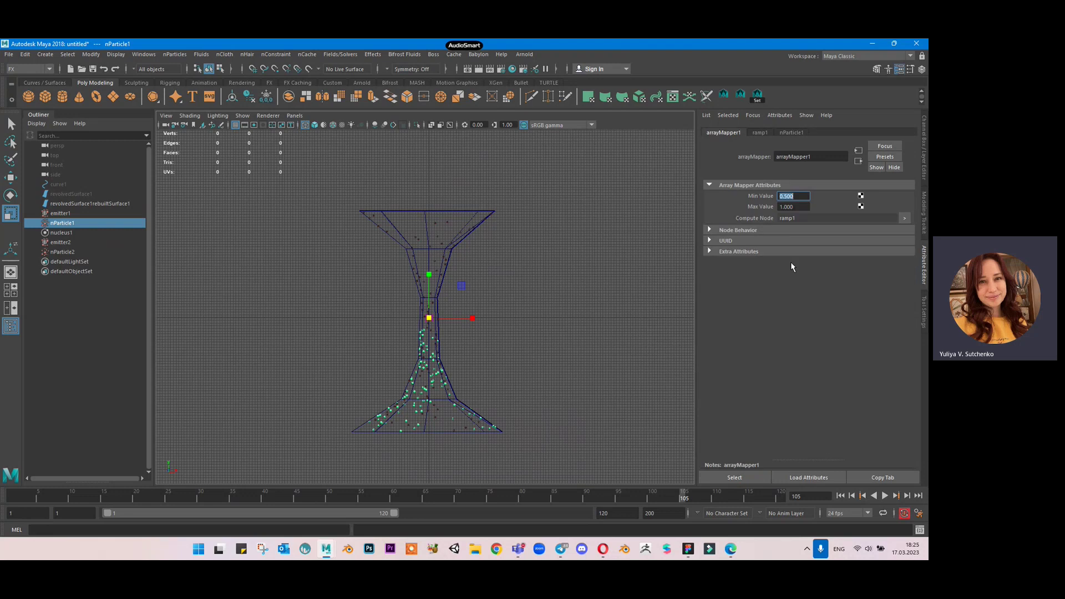
pyautogui.click(760, 133)
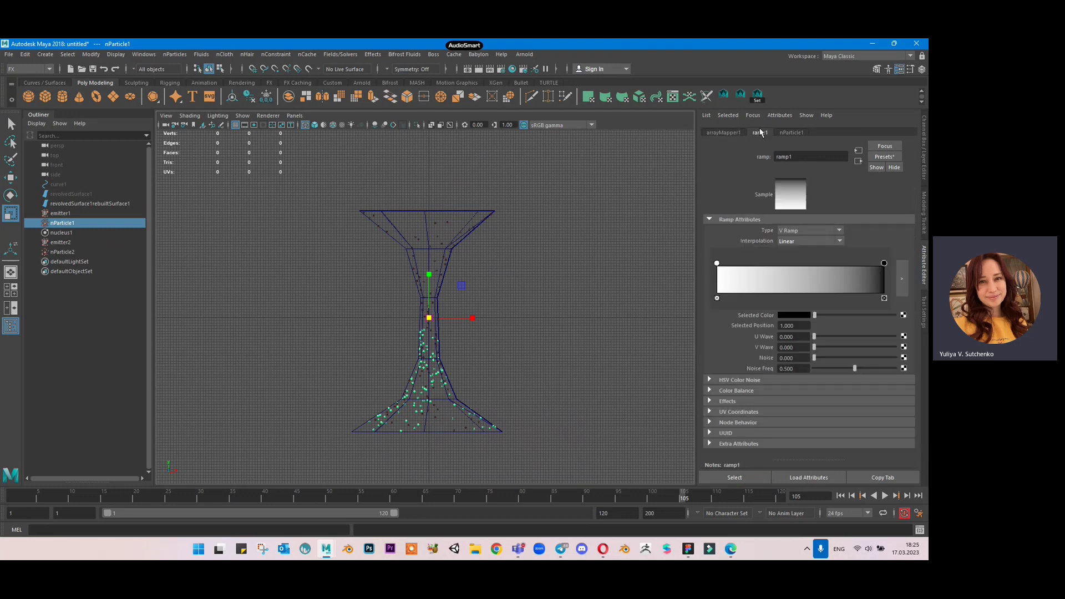
pyautogui.click(716, 263)
pyautogui.moveTo(718, 264); pyautogui.dragTo(729, 264)
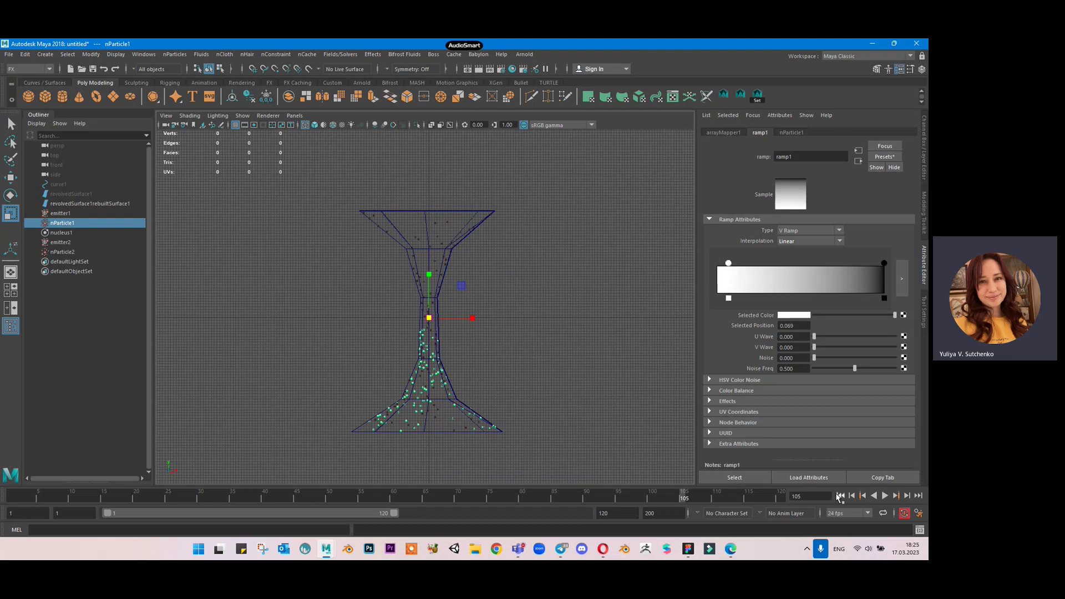
pyautogui.click(841, 495)
pyautogui.click(885, 496)
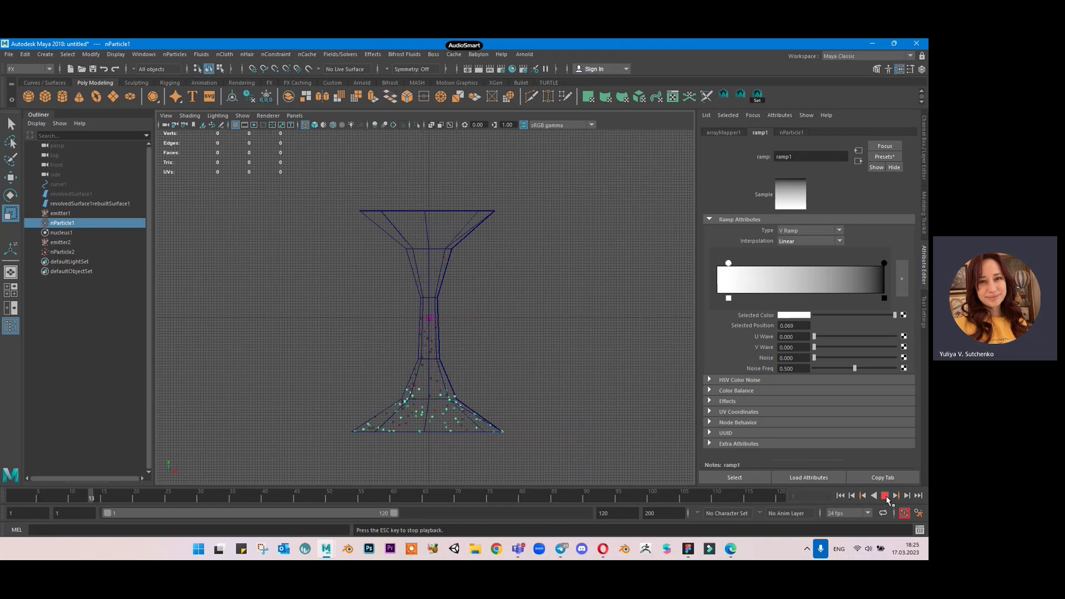
pyautogui.click(886, 495)
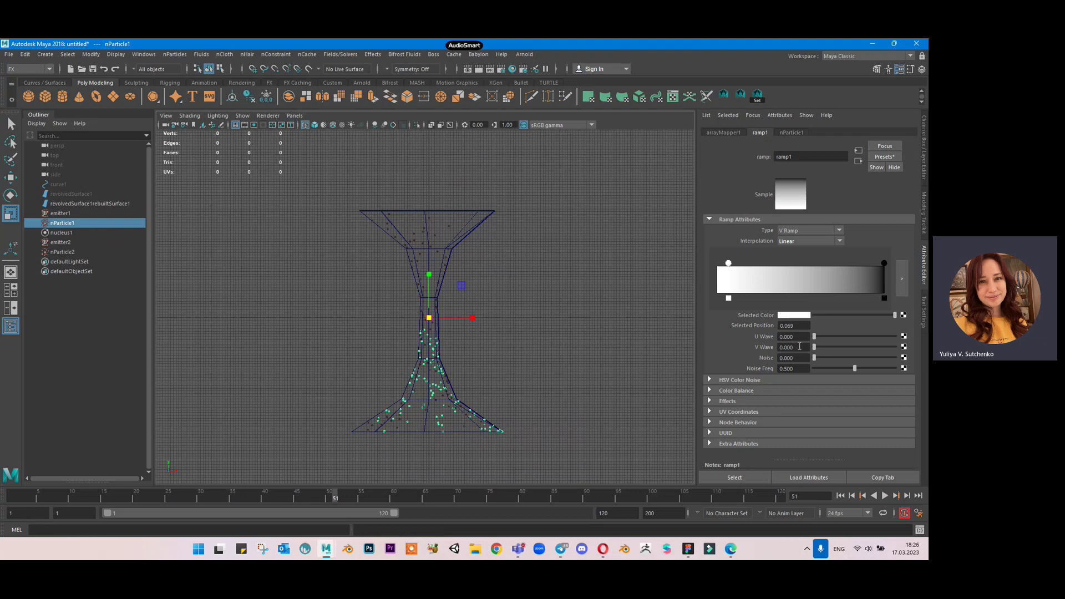
pyautogui.click(718, 273)
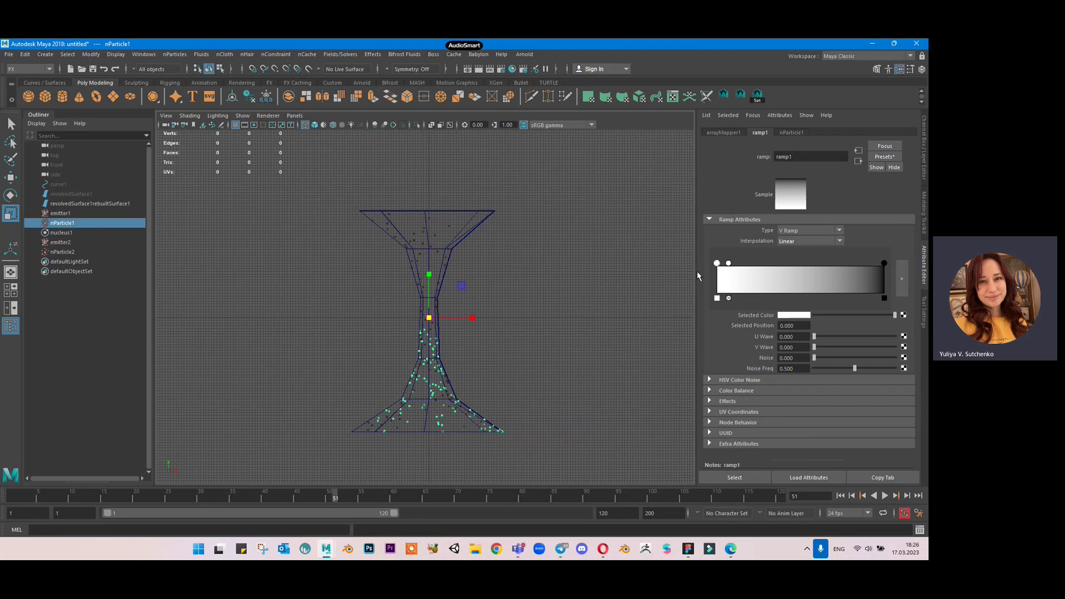
pyautogui.click(729, 299)
# Set the minimum value of the array mapper driving nParticle2's Goal U to 0 and enter a new maximum value.
pyautogui.click(62, 252)
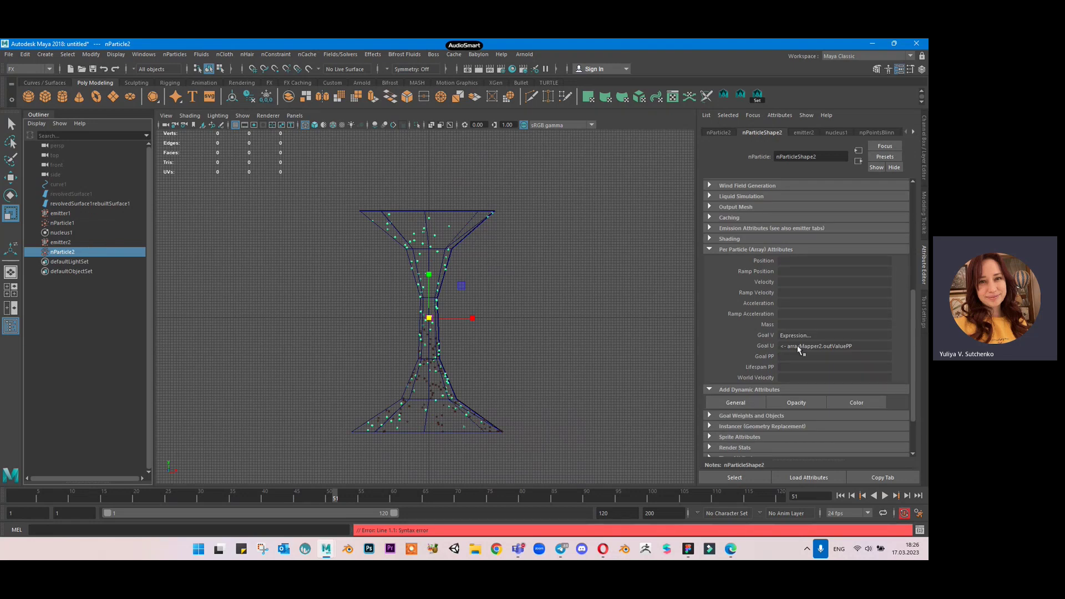
pyautogui.rightClick(799, 346)
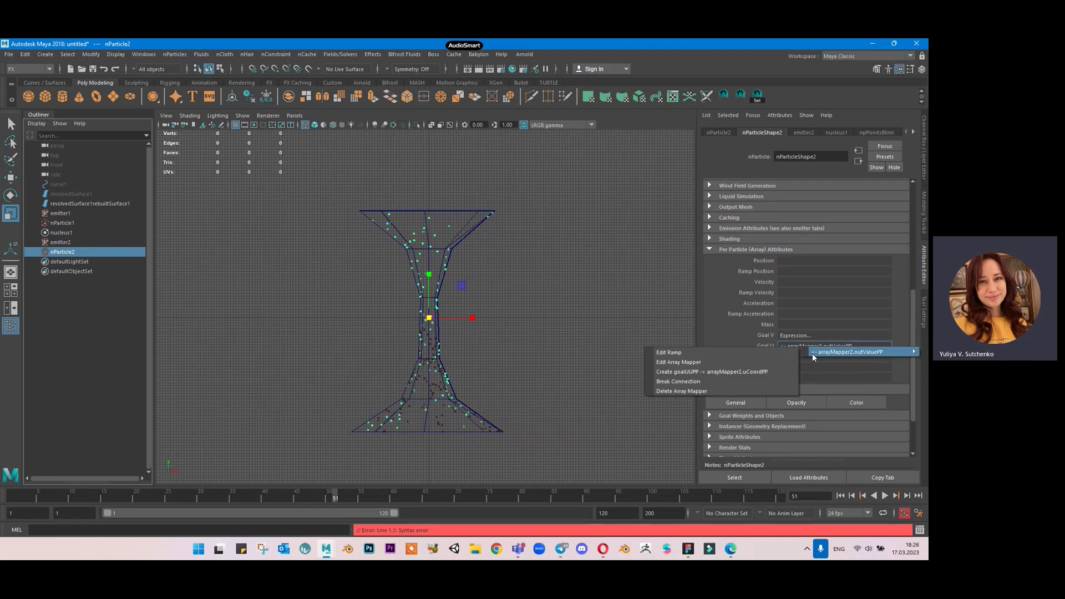
pyautogui.click(755, 363)
pyautogui.click(723, 132)
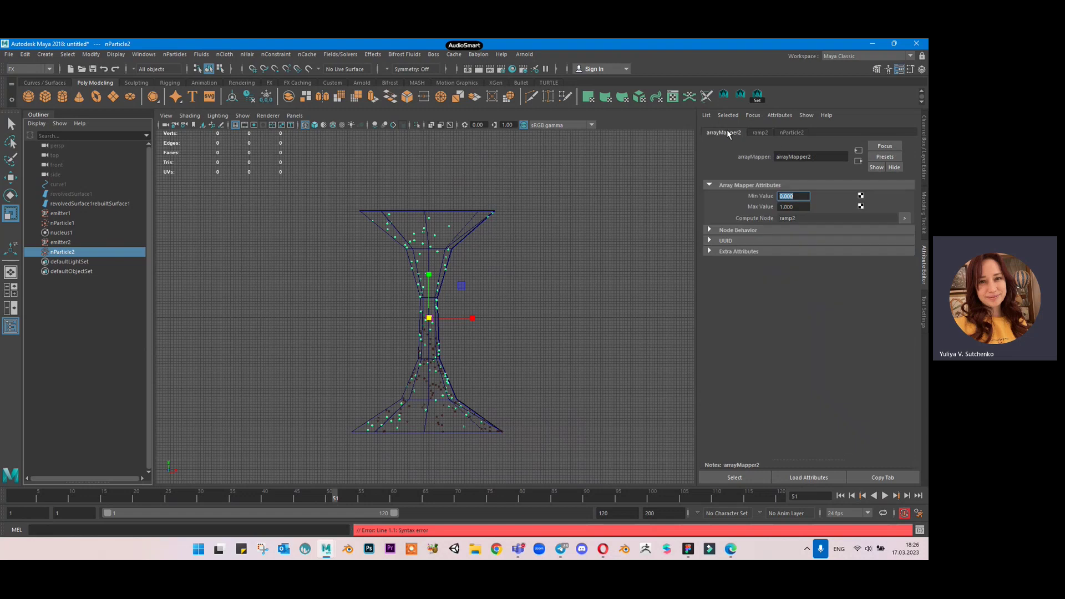
pyautogui.click(793, 196)
pyautogui.write('0')
pyautogui.click(794, 207)
pyautogui.press('Return')
# Reverse ramp2's gradient by placing the black marker at position 0.000 and the white marker at 1.000.
pyautogui.click(766, 131)
pyautogui.click(801, 299)
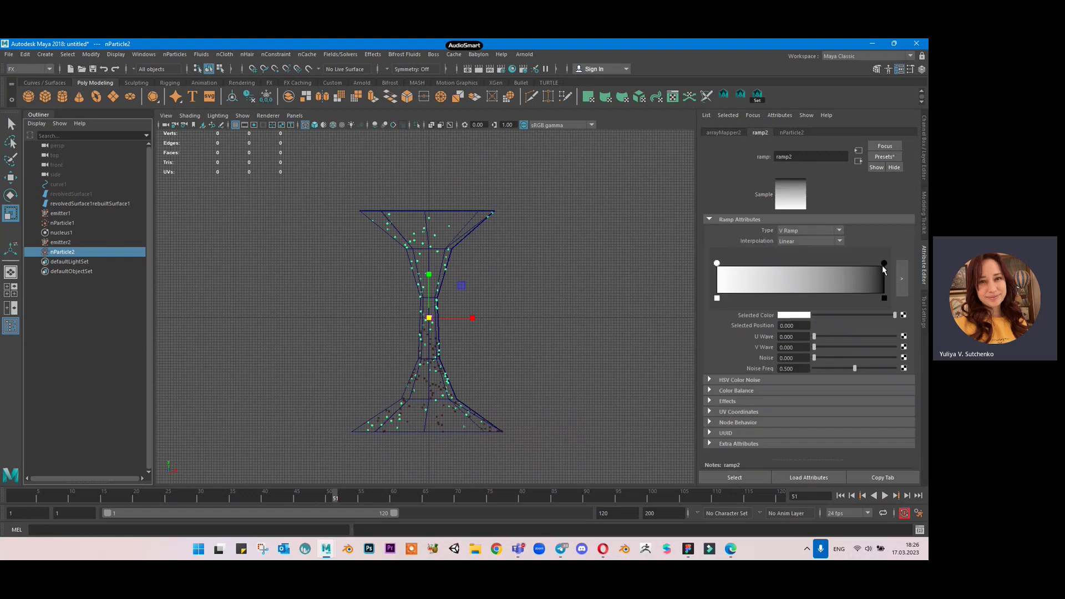
pyautogui.moveTo(885, 264)
pyautogui.mouseDown()
pyautogui.moveTo(736, 264)
pyautogui.moveTo(885, 264)
pyautogui.mouseUp()
pyautogui.click(717, 264)
pyautogui.moveTo(736, 265); pyautogui.dragTo(717, 264)
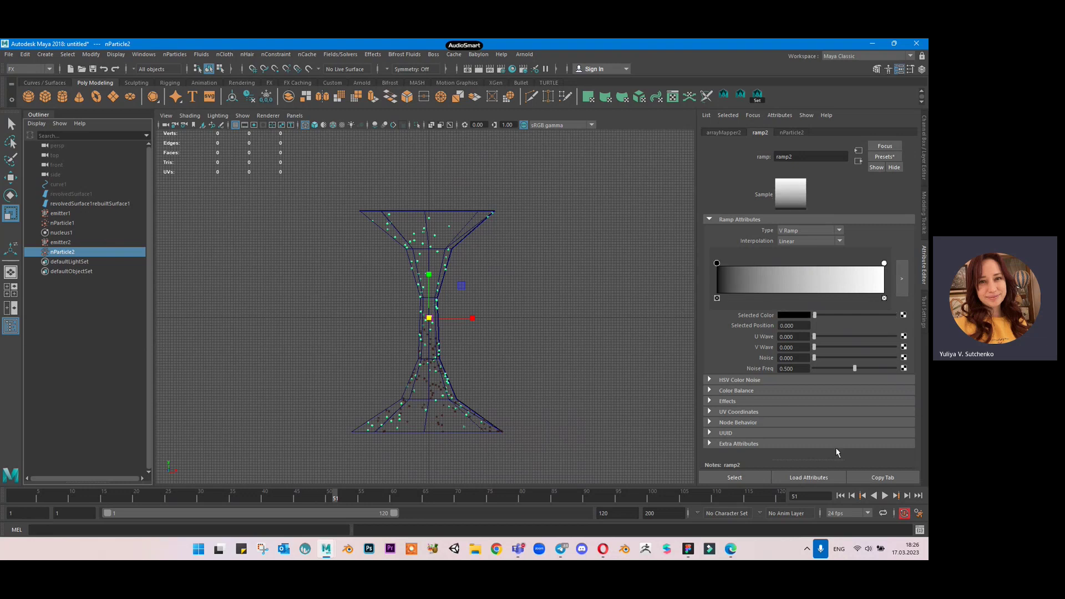
# Replay the simulation from frame 1, looping to about frame 83, and inspect nParticle2's motion around the surface's middle.
pyautogui.click(840, 496)
pyautogui.click(884, 495)
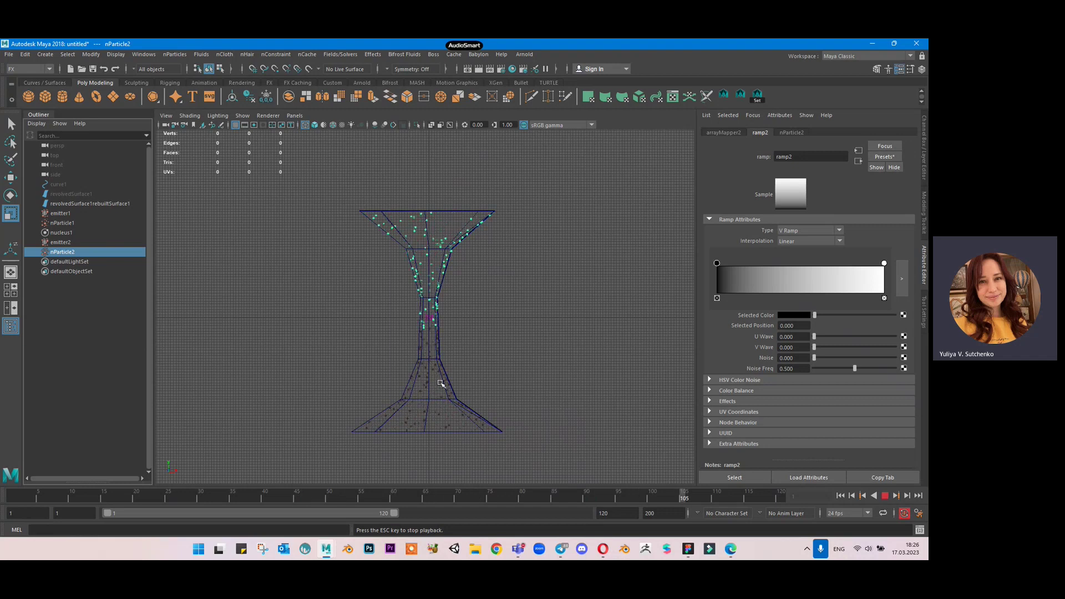
pyautogui.scroll(3, 441, 347)
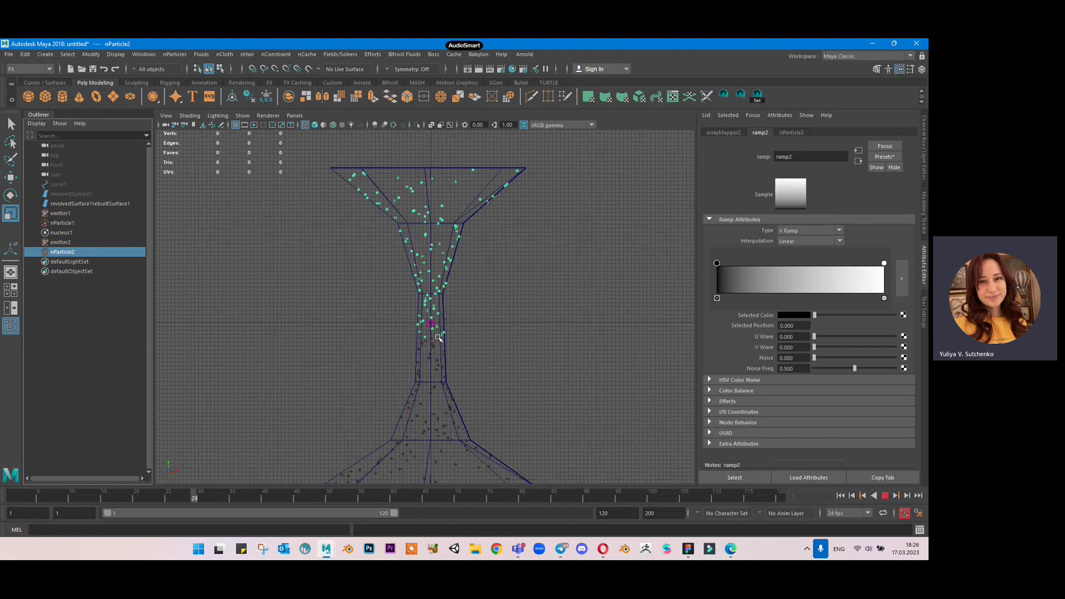
pyautogui.scroll(-2, 439, 338)
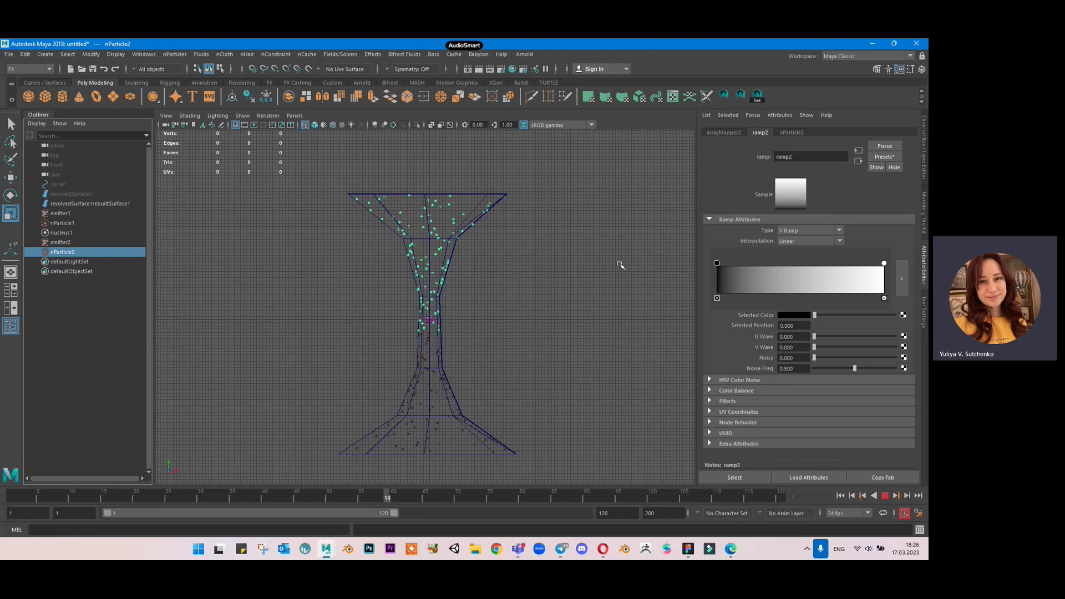
pyautogui.press('Escape')
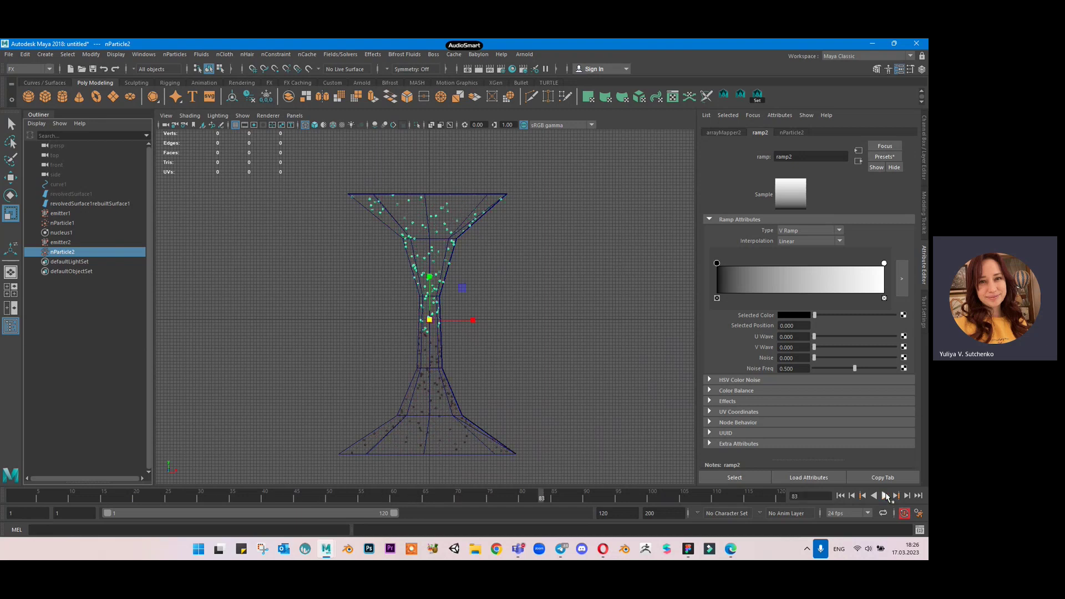
# Create a runtime after dynamics expression on nParticle1's Goal V reading "nParticleShape1.goalV +=0.015" and close the editor.
pyautogui.click(95, 224)
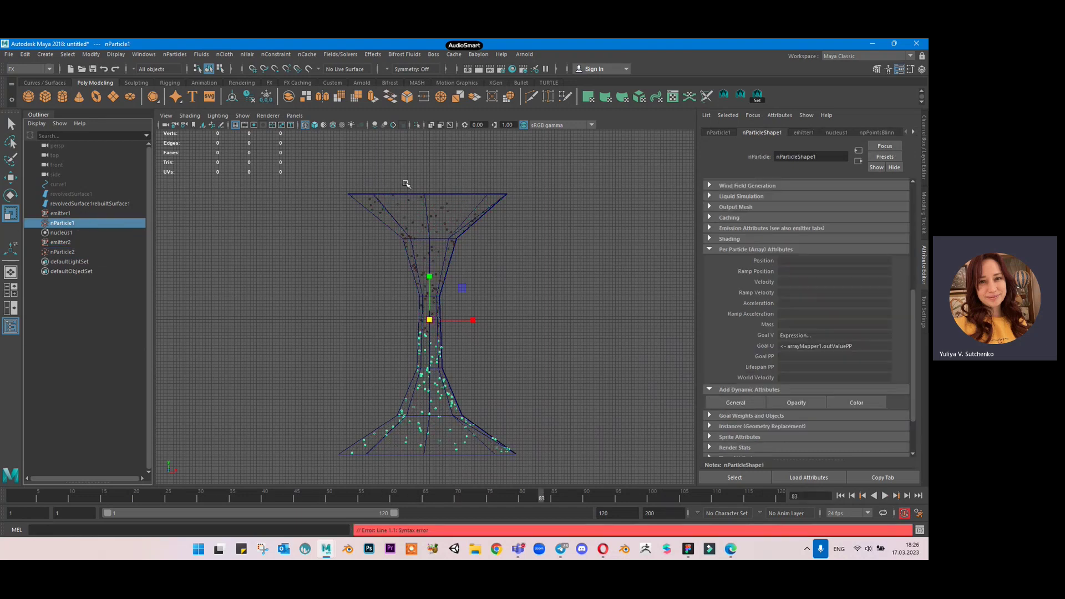
pyautogui.rightClick(802, 339)
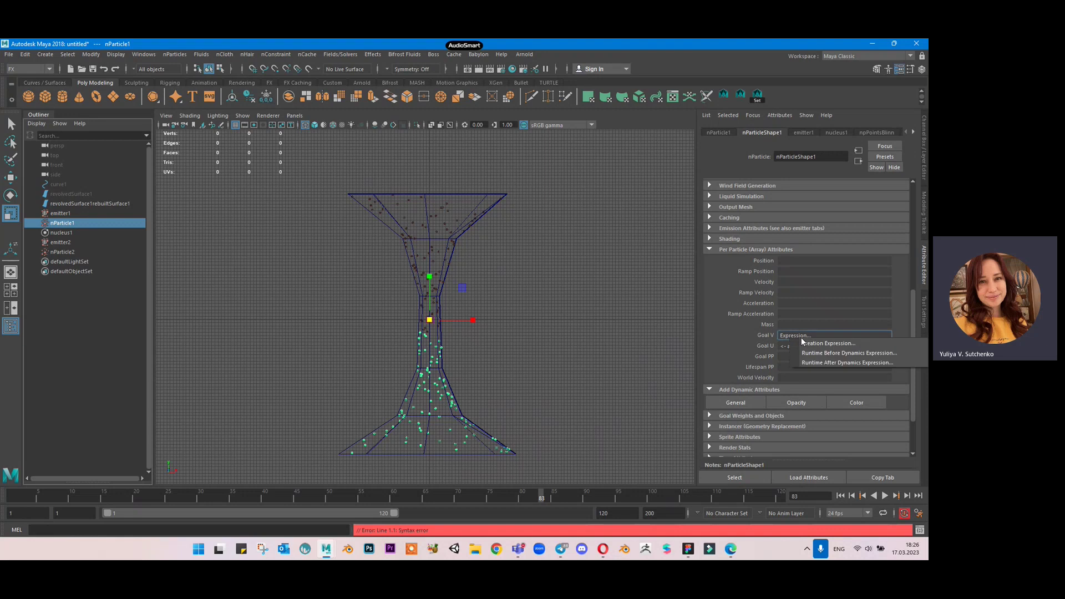
pyautogui.click(810, 345)
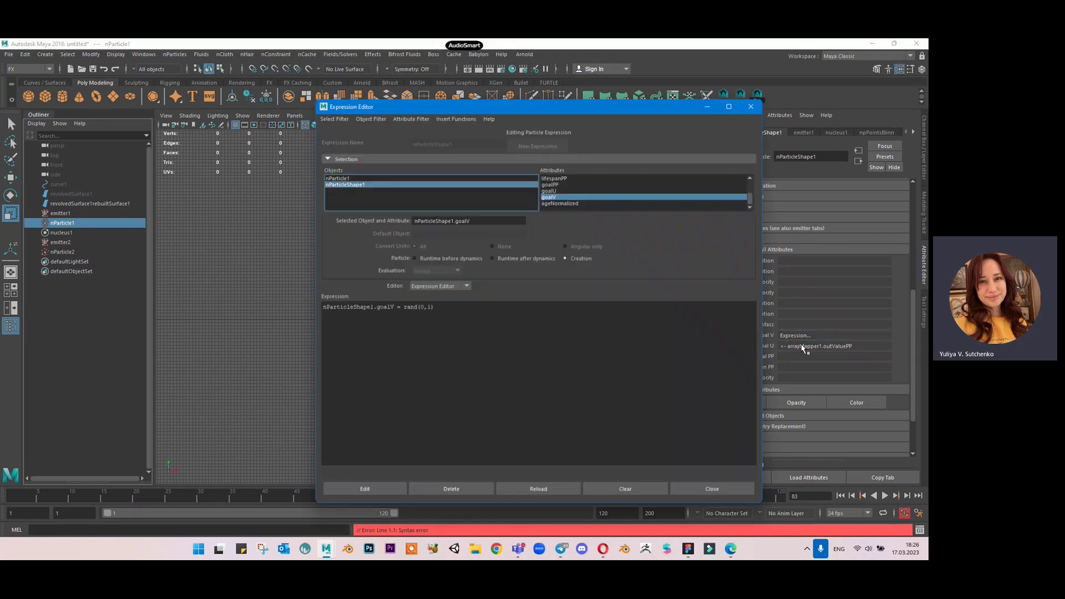
pyautogui.click(525, 258)
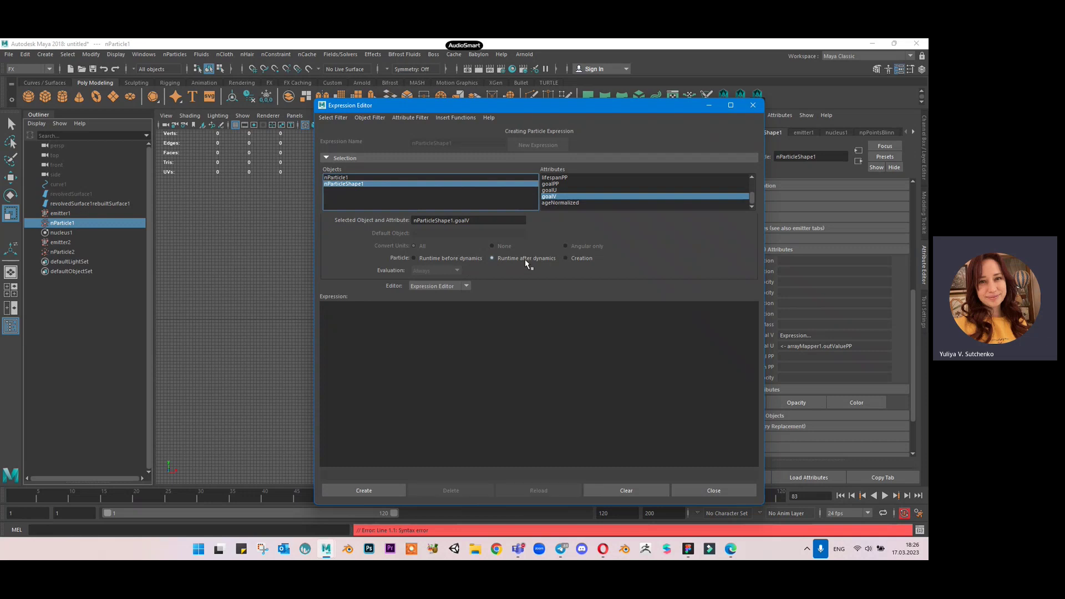
pyautogui.tripleClick(470, 220)
pyautogui.hotkey('ctrl', 'c')
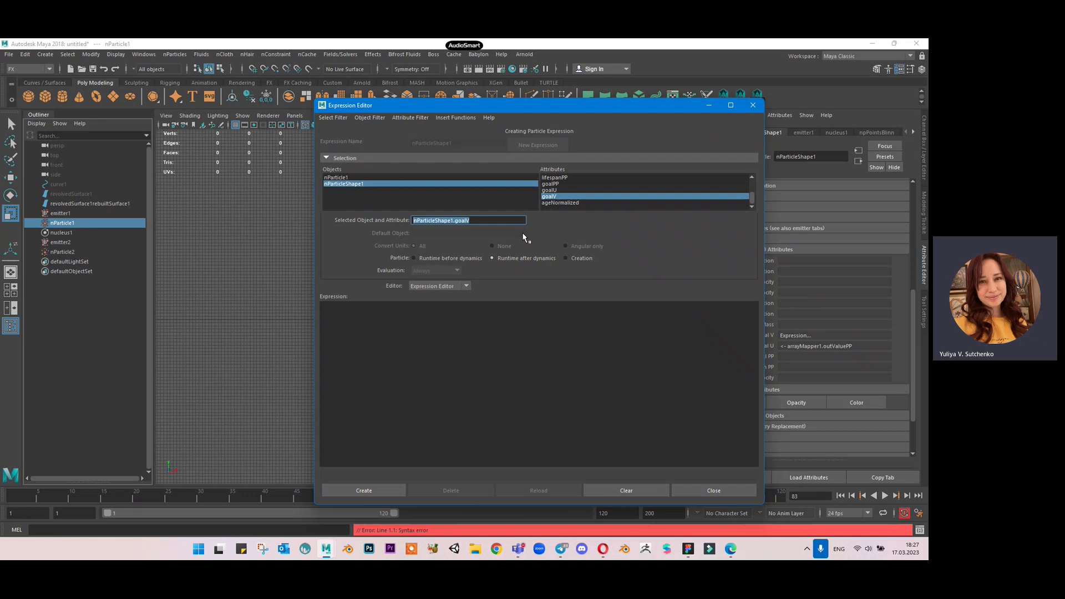
pyautogui.click(478, 328)
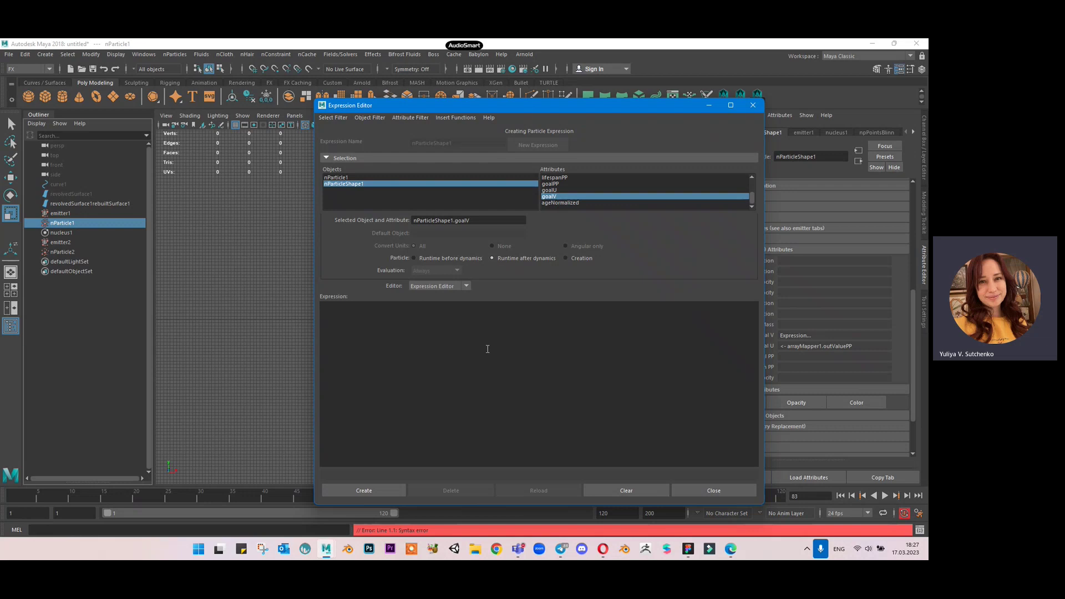
pyautogui.hotkey('ctrl', 'v')
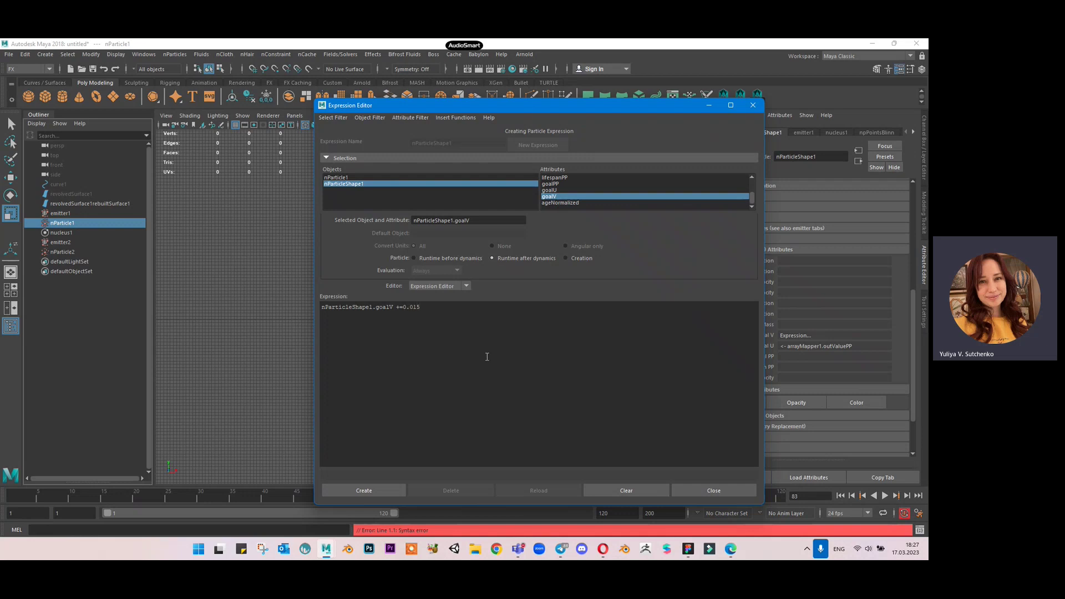
pyautogui.click(373, 488)
pyautogui.click(358, 490)
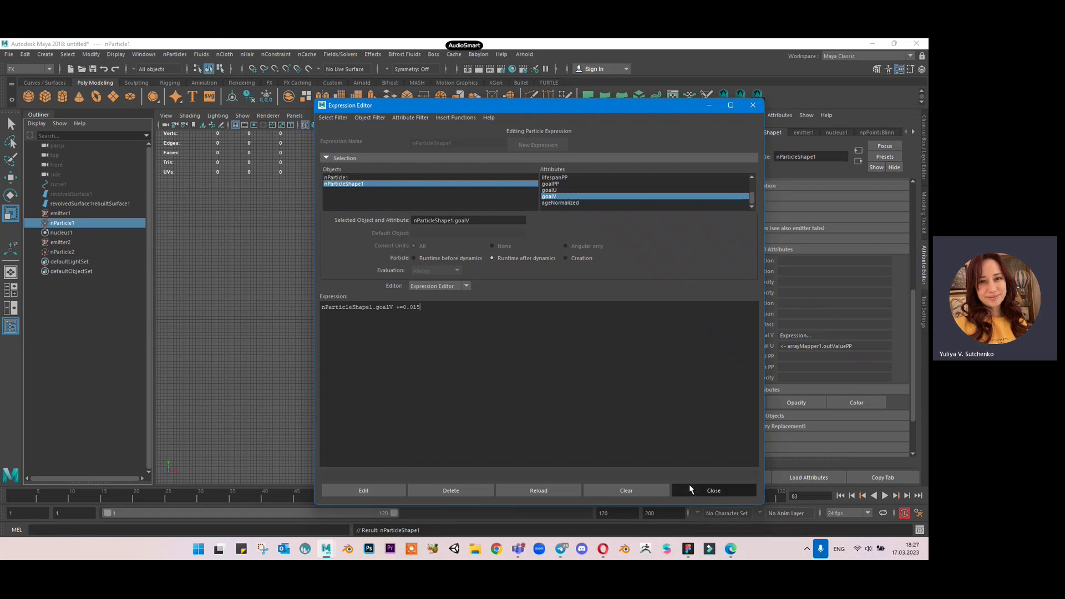
pyautogui.click(690, 488)
# Play the simulation twice from frame 1 to about frame 52 and examine nParticle1's rotation around the surface's lower half.
pyautogui.click(839, 497)
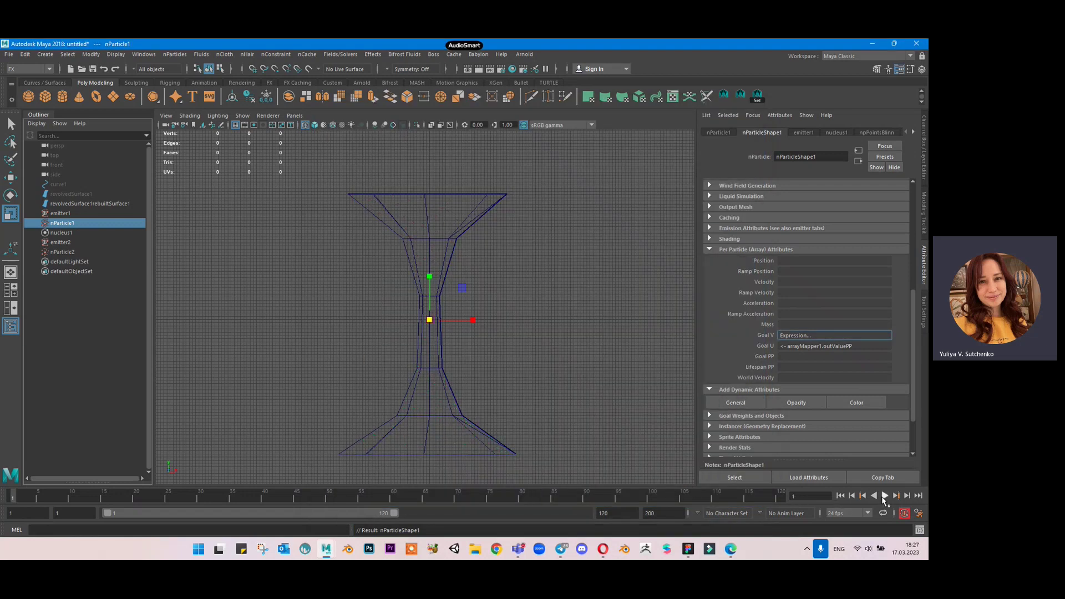
pyautogui.click(883, 496)
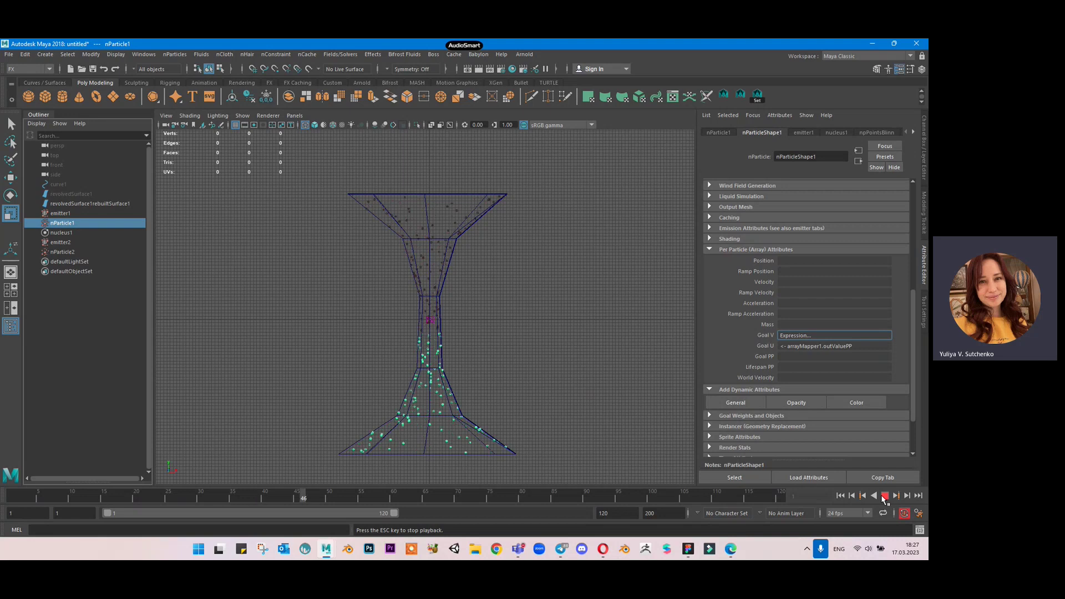
pyautogui.click(882, 496)
pyautogui.scroll(2, 499, 360)
pyautogui.keyDown('alt'); pyautogui.moveTo(533, 387); pyautogui.dragTo(533, 314, button='middle'); pyautogui.keyUp('alt')
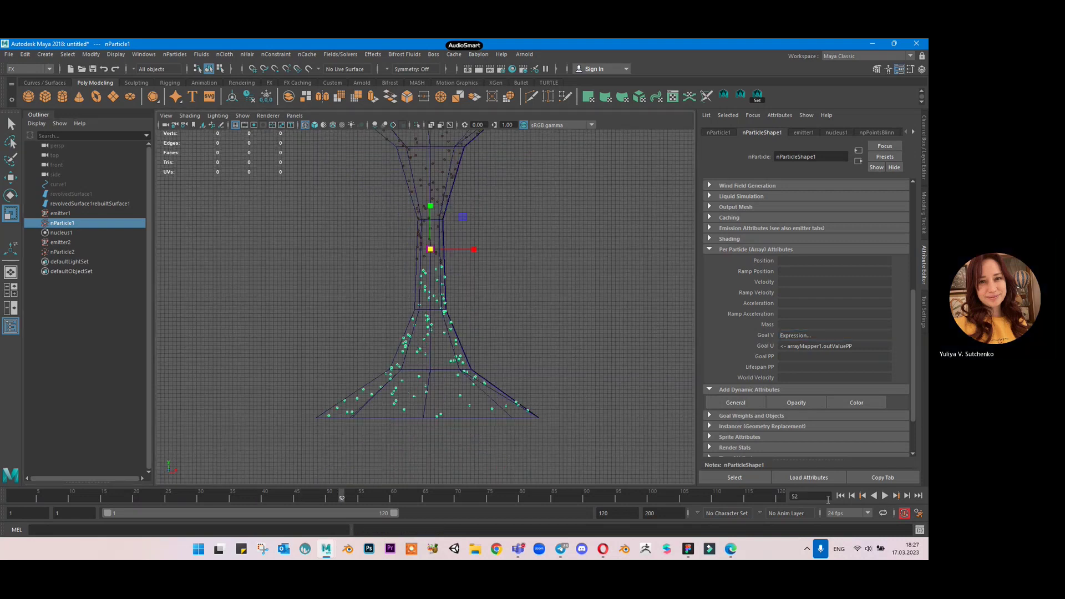
pyautogui.click(840, 496)
pyautogui.click(885, 496)
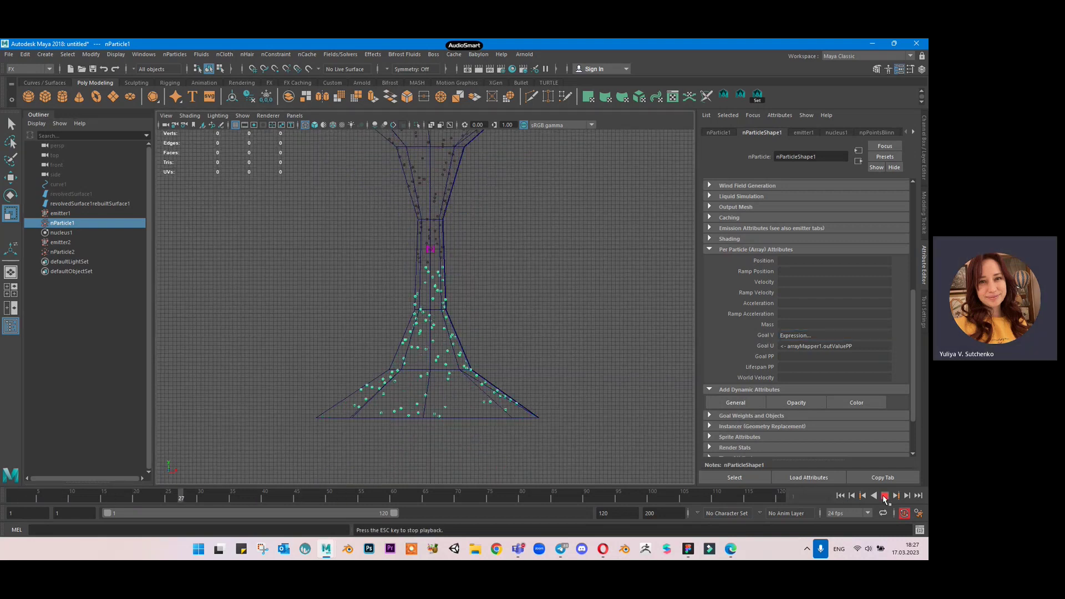
pyautogui.click(885, 497)
# Show the four-view layout and replay the simulation from frame 1 to about frame 26, viewing the surface obliquely in perspective.
pyautogui.press('space')
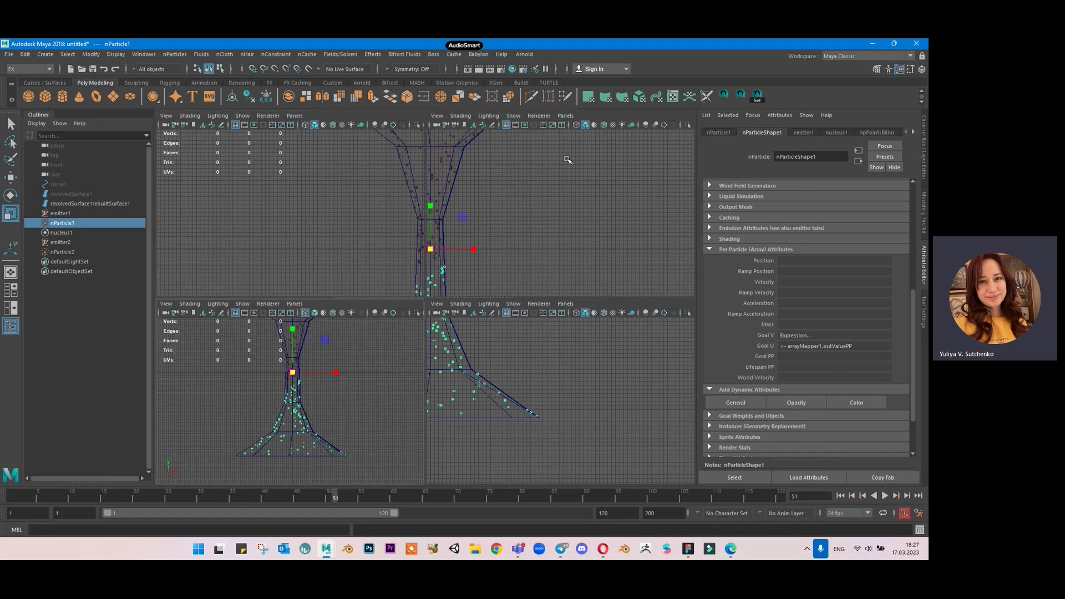
pyautogui.keyDown('alt'); pyautogui.moveTo(555, 250); pyautogui.dragTo(644, 256); pyautogui.keyUp('alt')
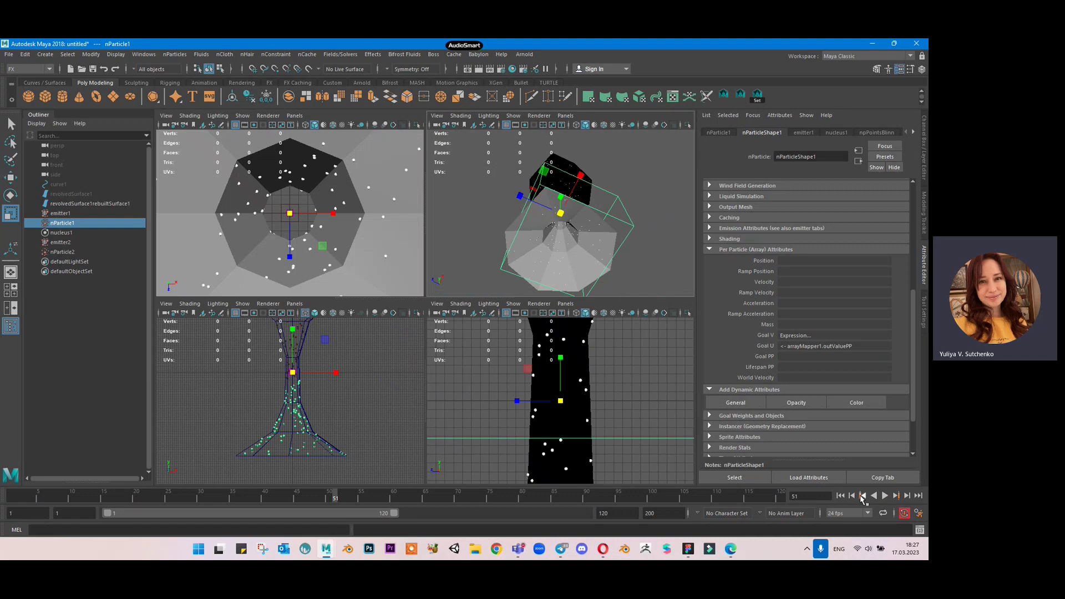
pyautogui.click(841, 496)
pyautogui.click(886, 496)
pyautogui.click(886, 496)
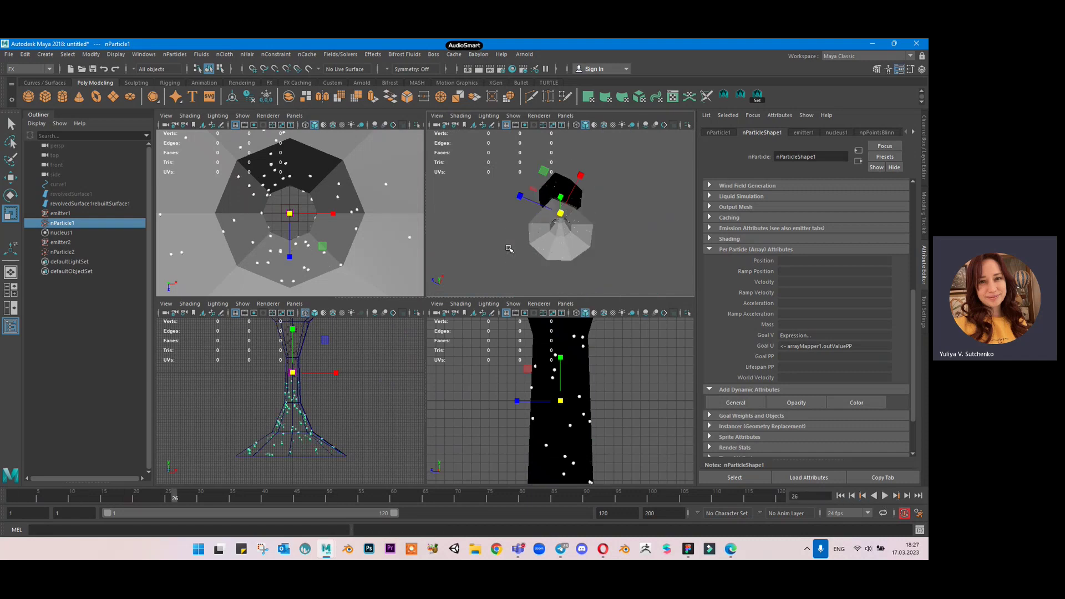
# Reselect nParticle1 and replay the simulation from frame 1 in all four views, stopping at about frame 47.
pyautogui.click(501, 247)
pyautogui.click(528, 251)
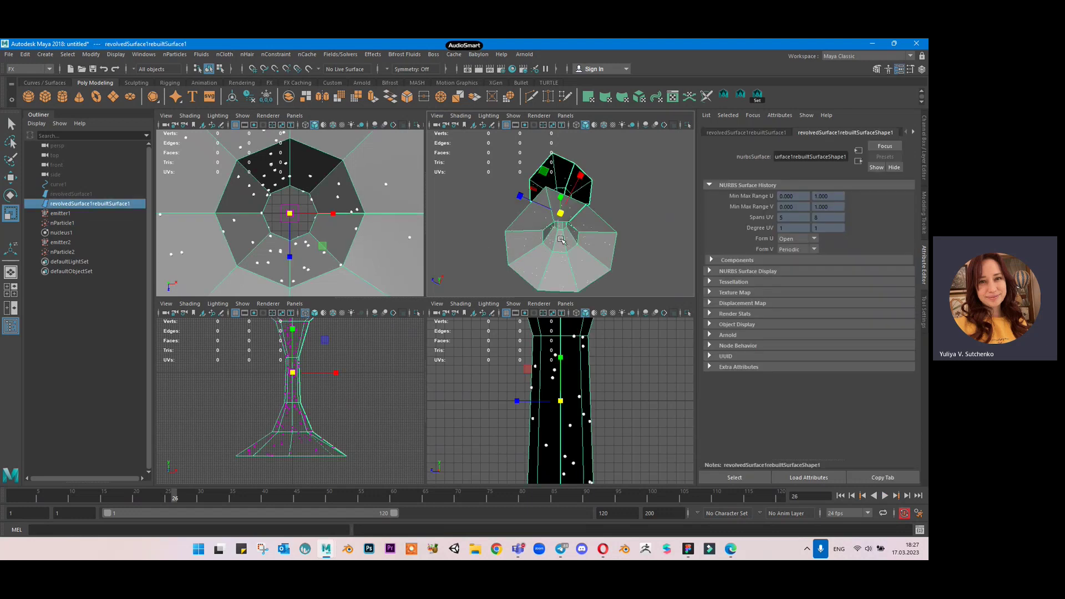
pyautogui.click(62, 222)
pyautogui.click(851, 496)
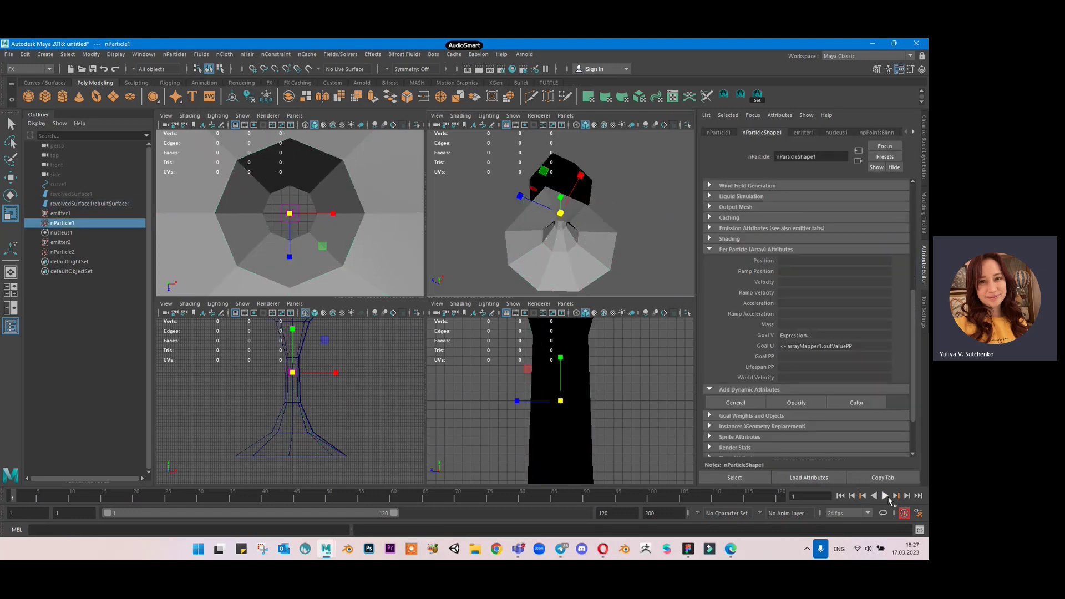
pyautogui.click(885, 496)
pyautogui.click(885, 496)
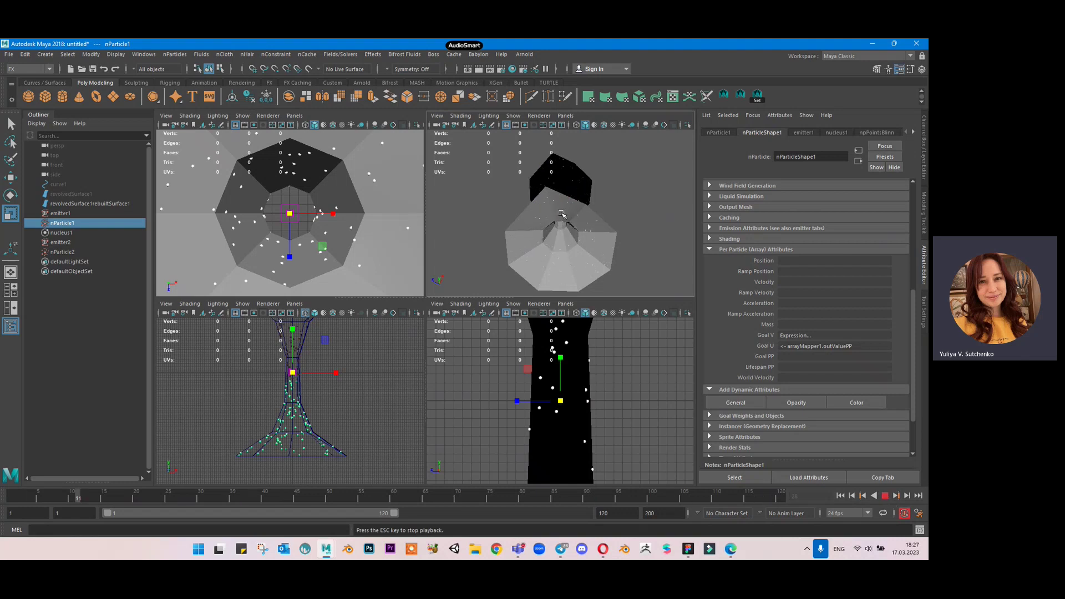
pyautogui.click(886, 496)
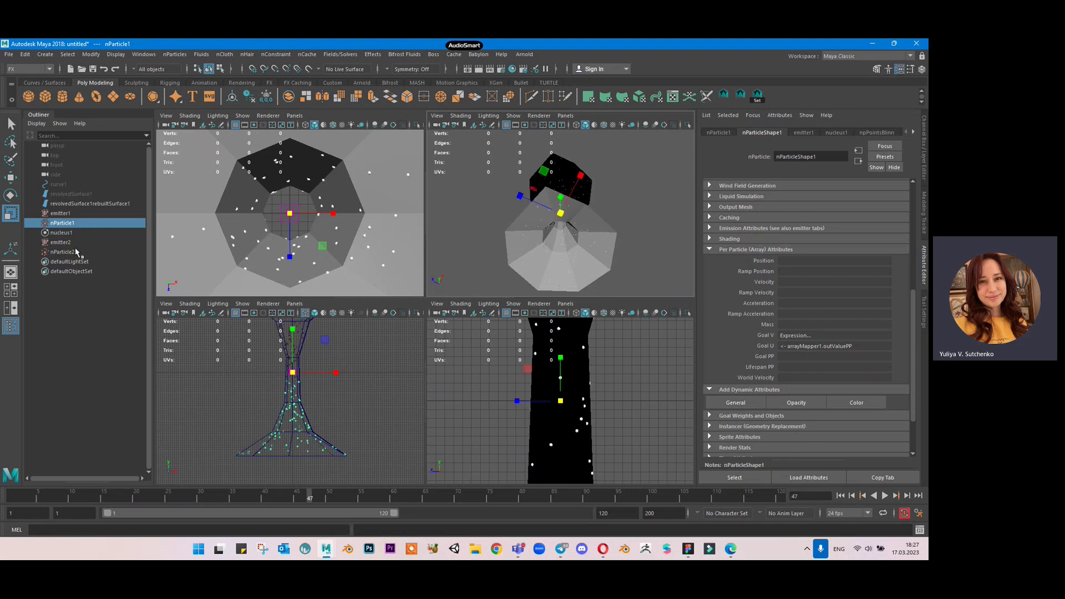
# Set nParticle1's particle radius to 1 in its shape's Particle Size attributes.
pyautogui.click(749, 239)
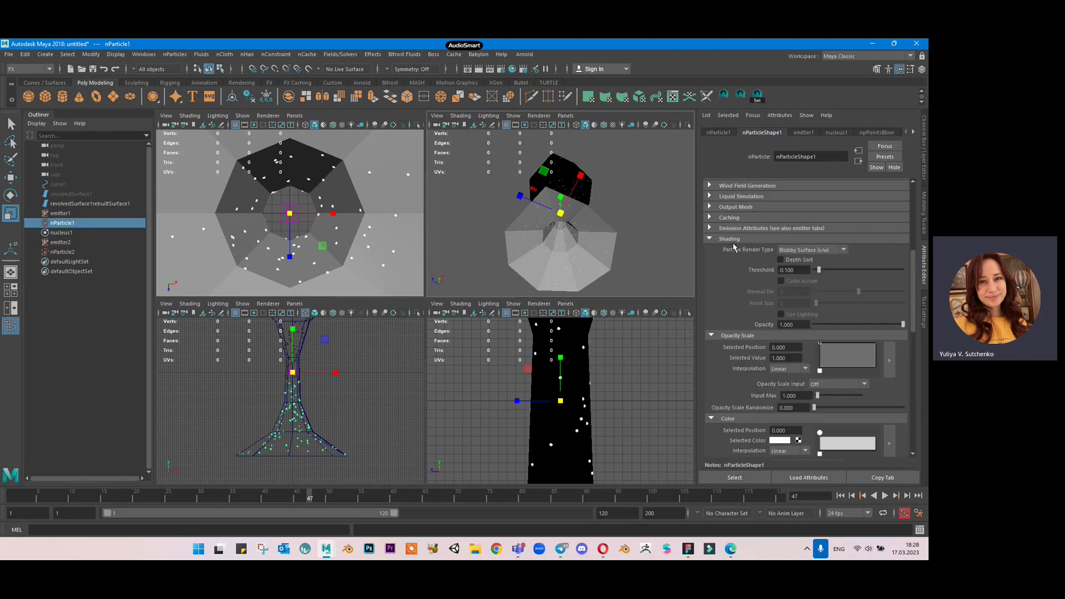
pyautogui.scroll(5, 747, 251)
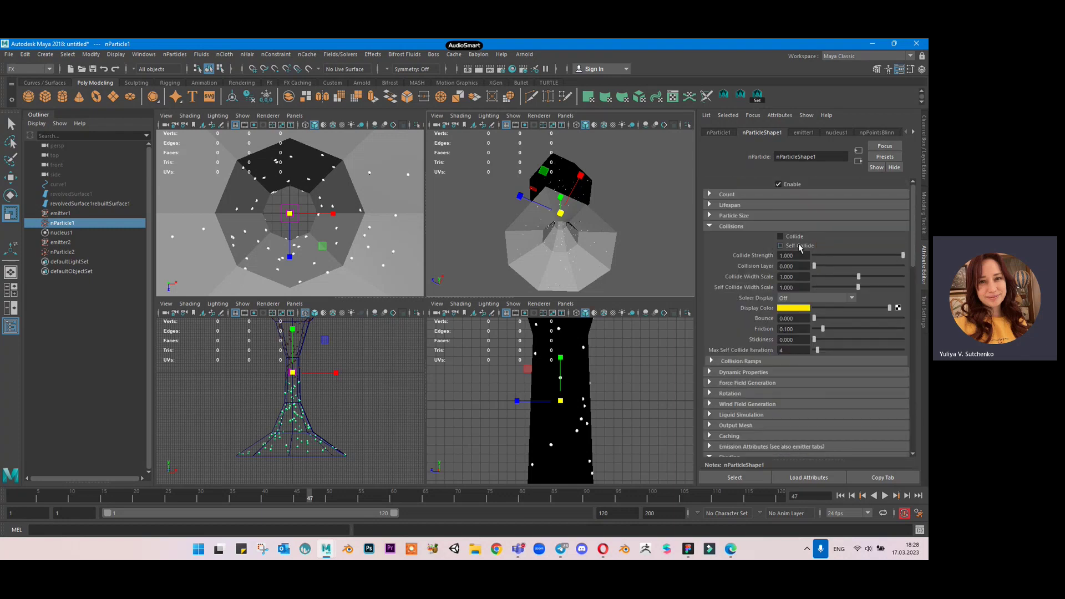
pyautogui.click(725, 205)
pyautogui.click(724, 206)
pyautogui.click(726, 133)
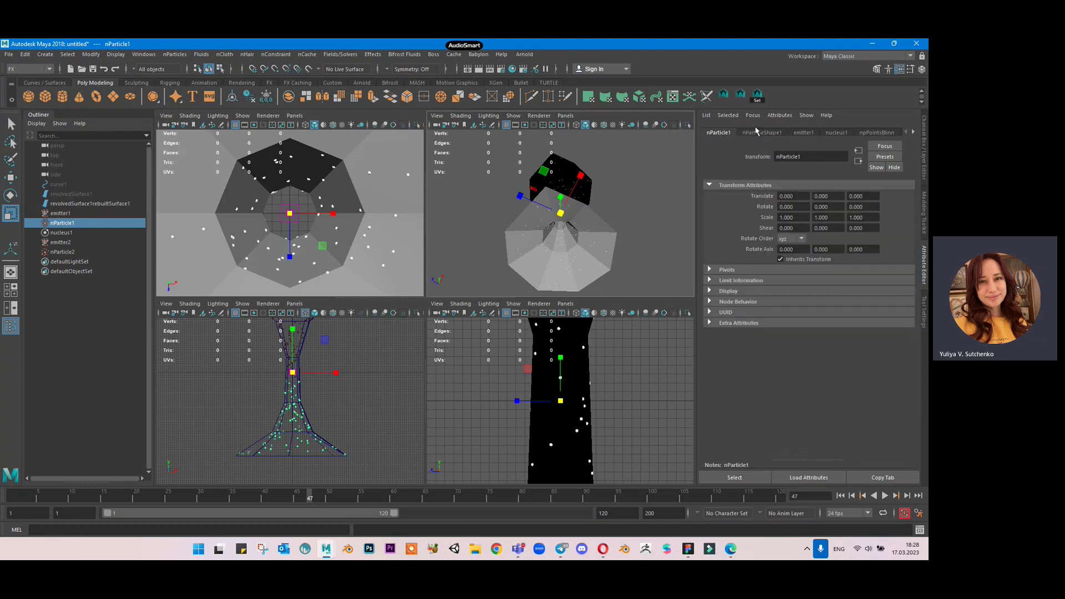
pyautogui.click(760, 134)
pyautogui.click(810, 132)
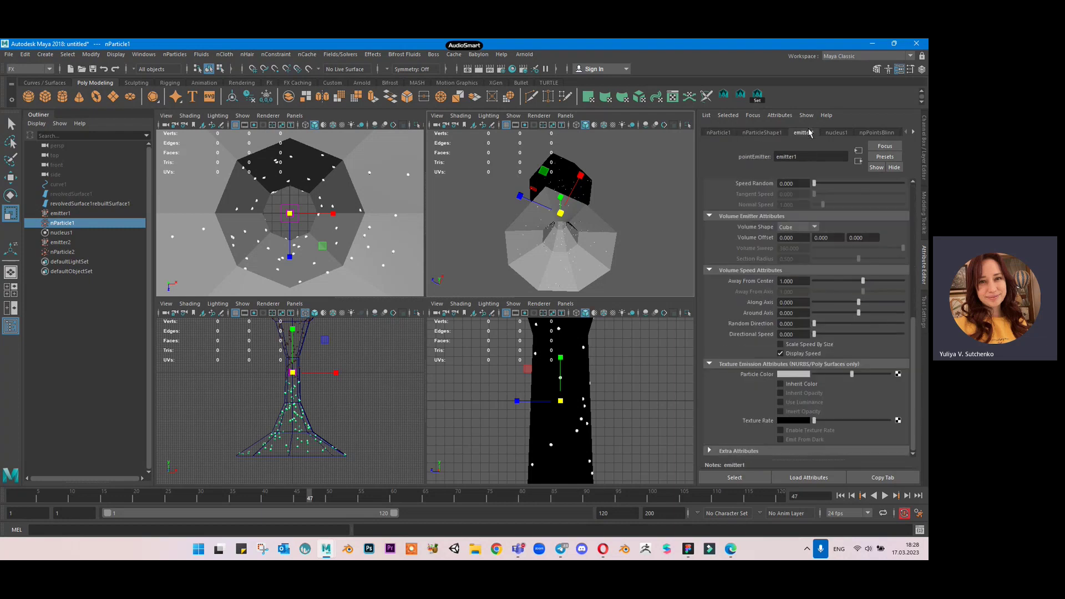
pyautogui.click(771, 134)
pyautogui.click(738, 216)
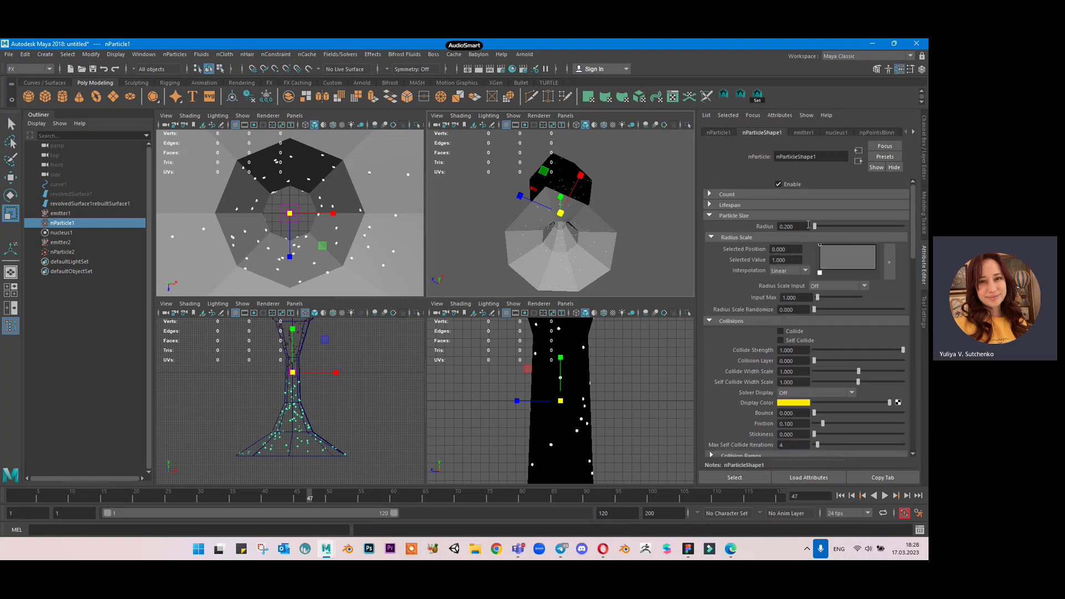
pyautogui.moveTo(817, 228); pyautogui.dragTo(817, 228)
pyautogui.write('1')
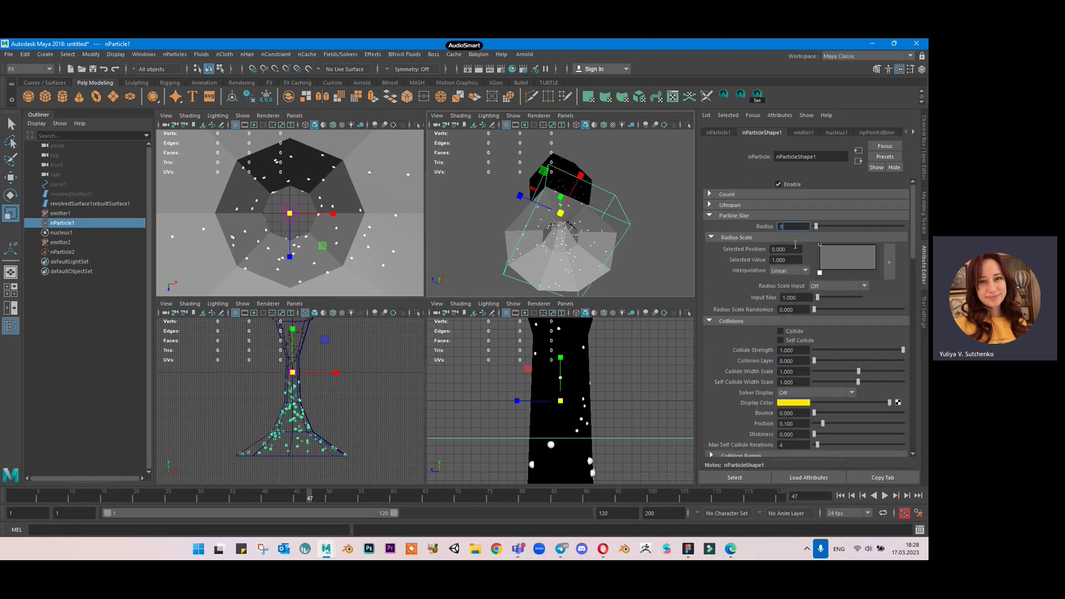
pyautogui.press('Return')
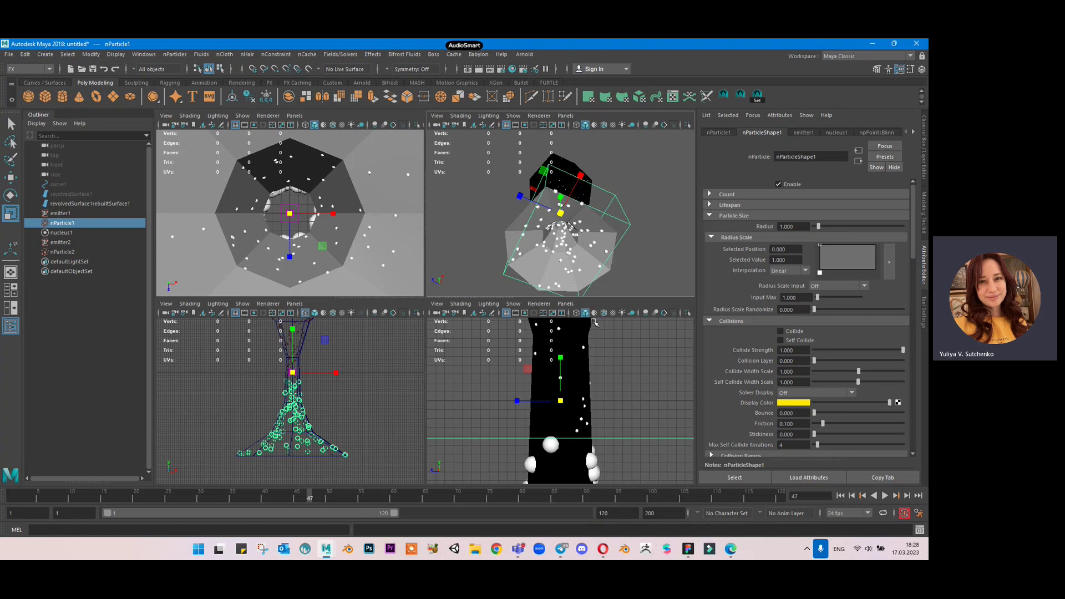
# Set nParticle2's particle radius to 1.
pyautogui.scroll(-1, 331, 375)
pyautogui.keyDown('alt'); pyautogui.moveTo(331, 375); pyautogui.dragTo(348, 384, button='middle'); pyautogui.keyUp('alt')
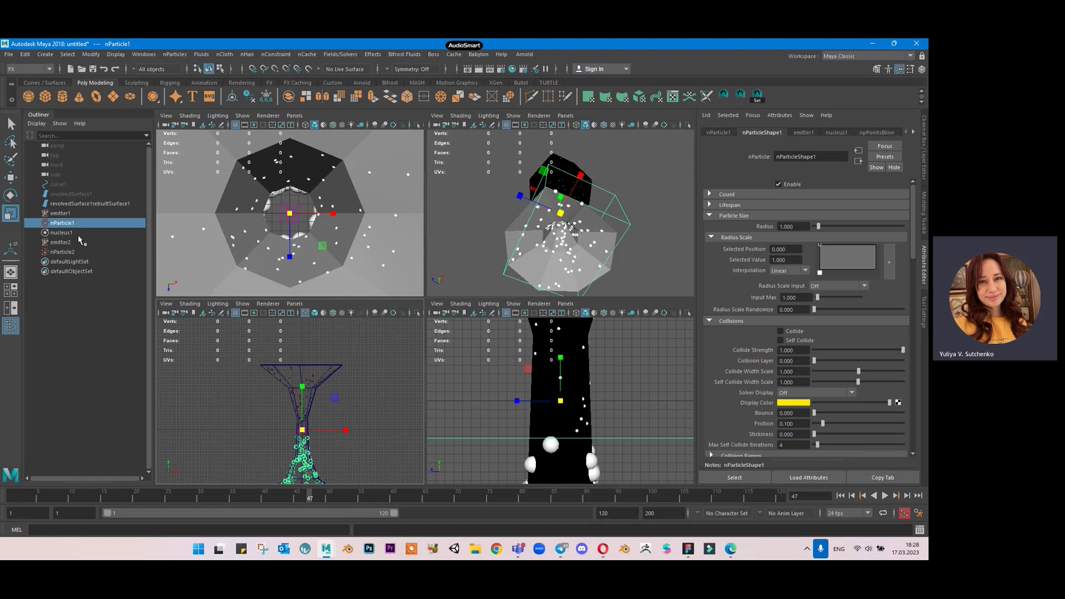
pyautogui.click(71, 253)
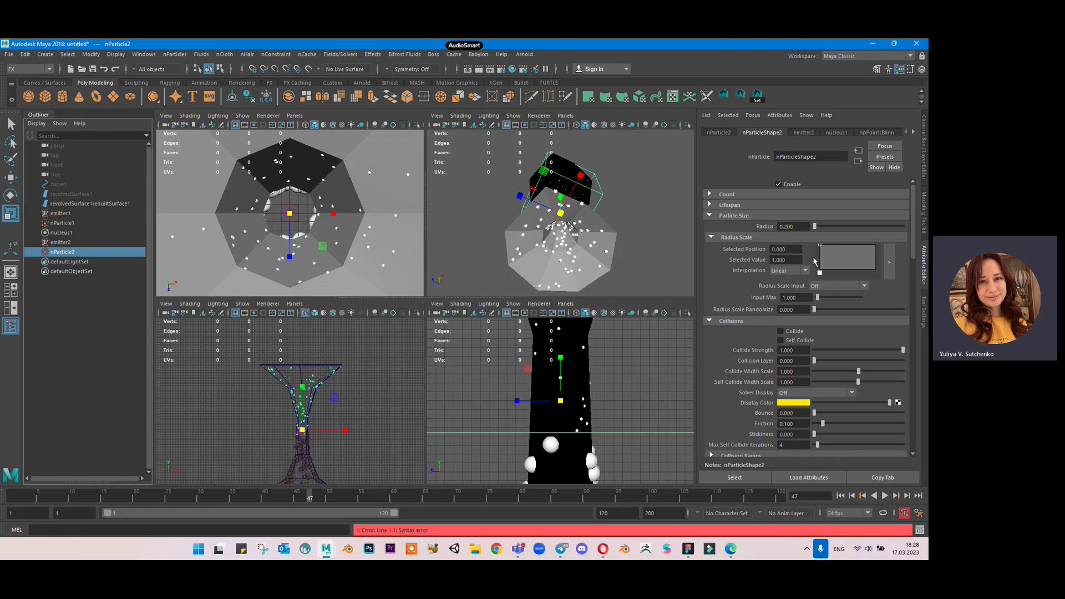
pyautogui.doubleClick(794, 227)
pyautogui.write('1')
pyautogui.press('Return')
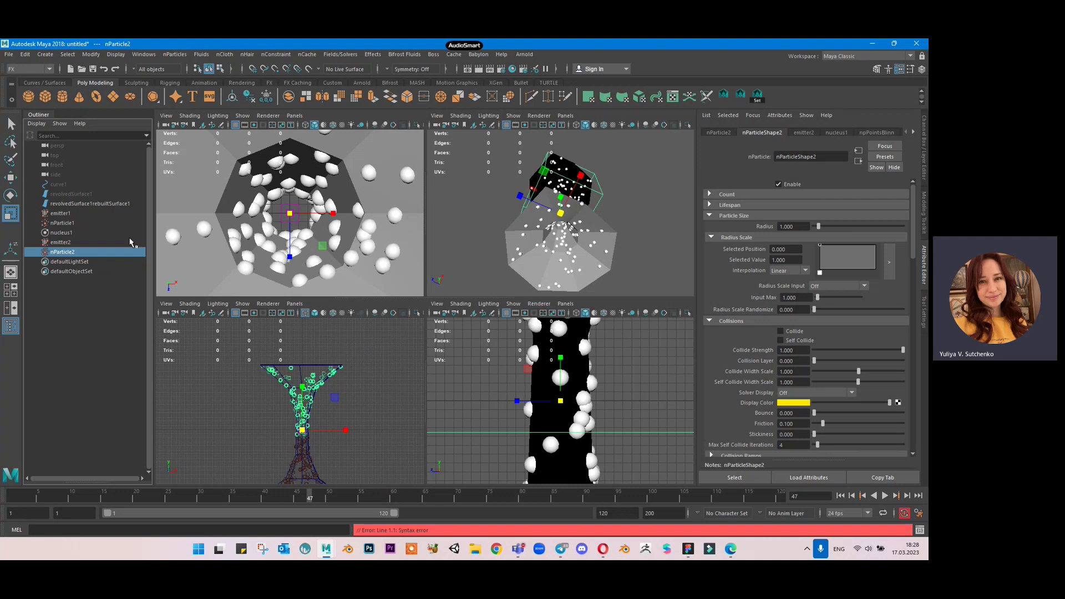
# Create a runtime-after-dynamics expression on nParticleShape2's goalV reading nParticleShape2.goalV +=0.015, and put the Expression Editor away.
pyautogui.scroll(-10, 762, 287)
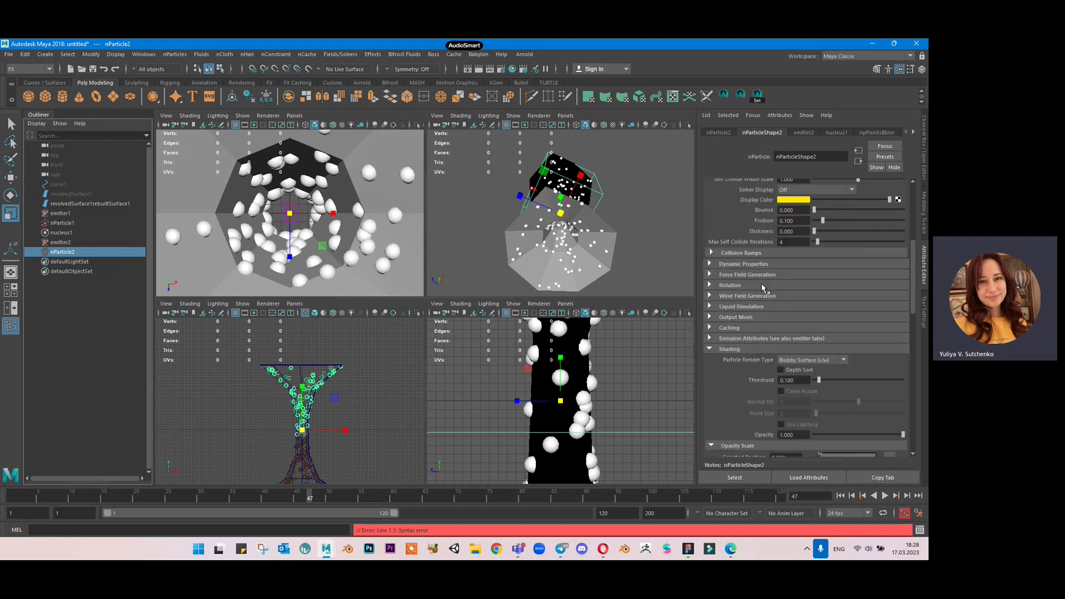
pyautogui.scroll(-5, 754, 308)
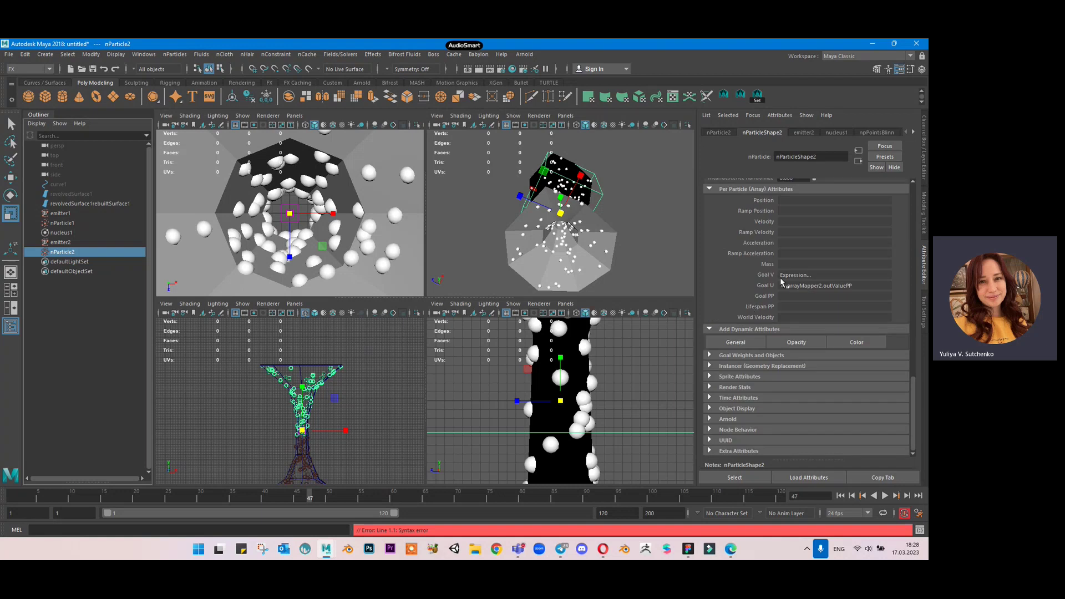
pyautogui.rightClick(797, 276)
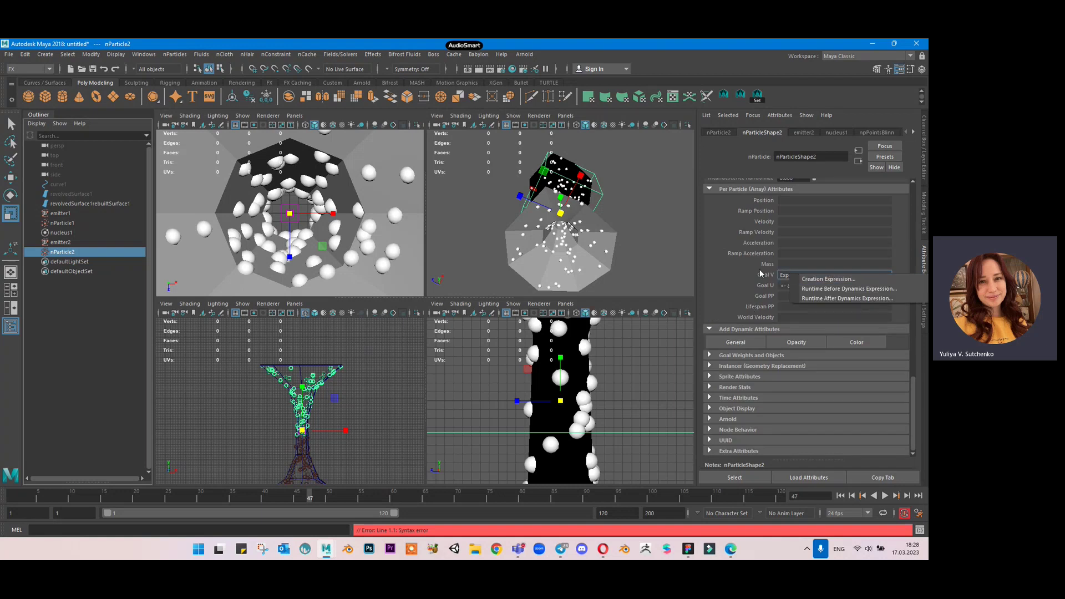
pyautogui.click(811, 280)
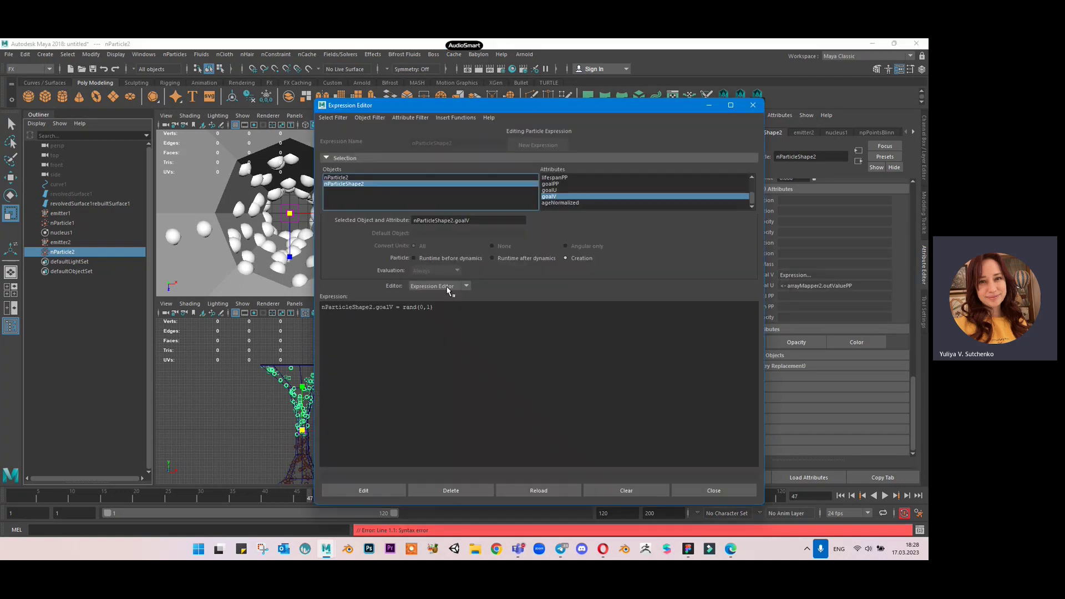
pyautogui.click(527, 256)
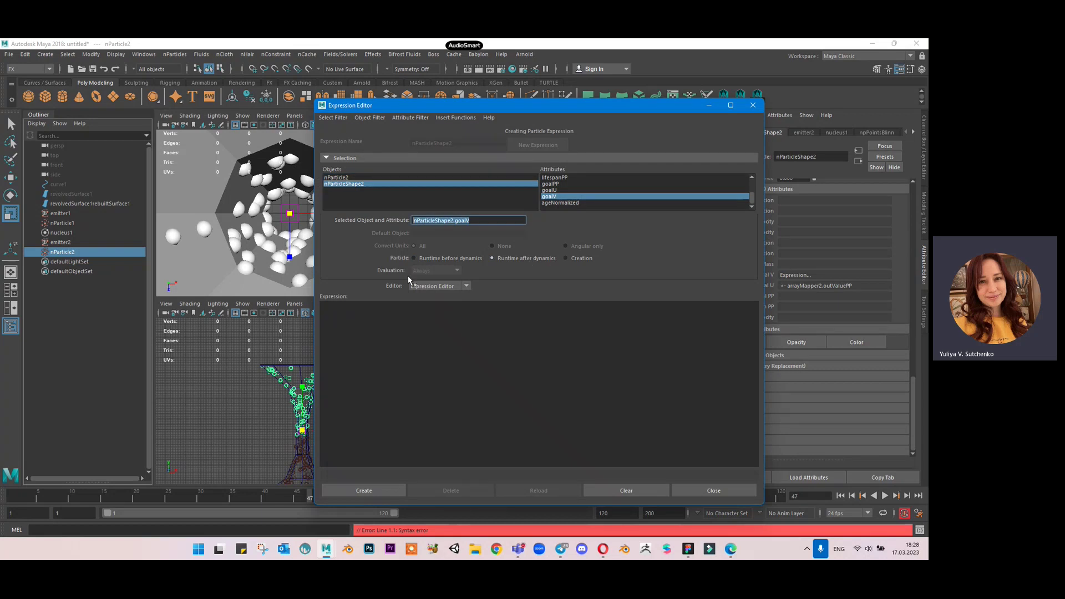
pyautogui.write('nParticleShape2.goalV')
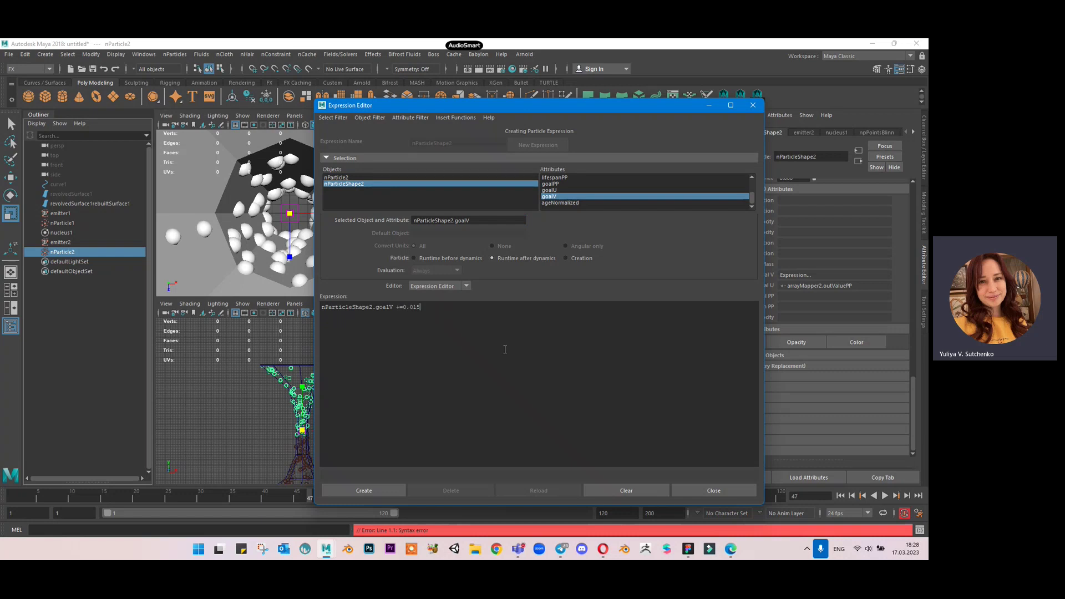
pyautogui.click(364, 491)
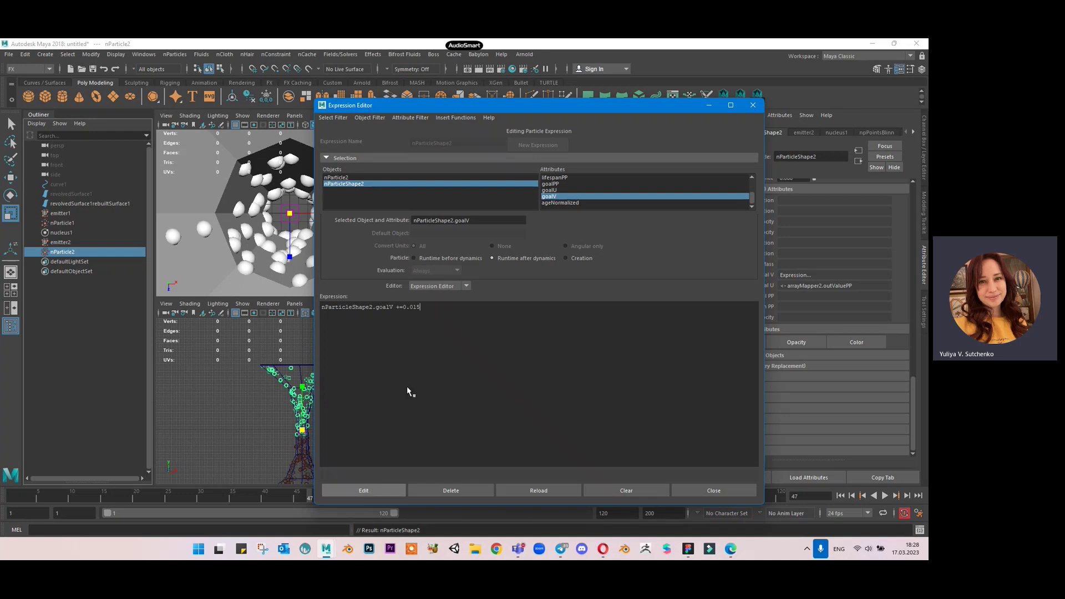
pyautogui.click(709, 106)
# Replay the simulation from frame 1 and inspect the particle flow around the surface in the perspective view.
pyautogui.click(840, 495)
pyautogui.click(886, 495)
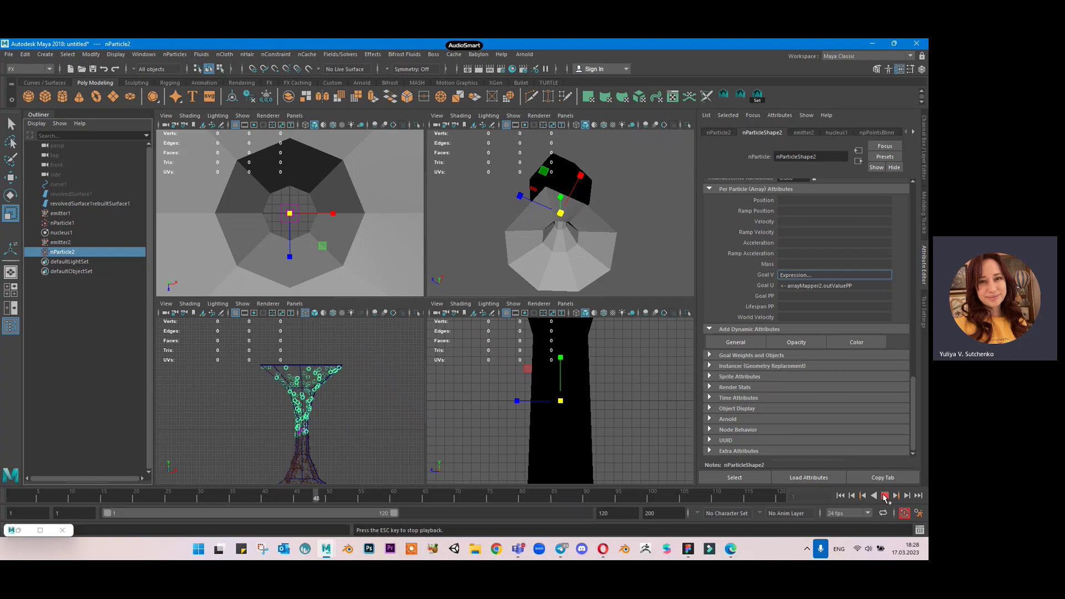
pyautogui.scroll(-5, 623, 255)
pyautogui.keyDown('alt'); pyautogui.moveTo(623, 255); pyautogui.dragTo(596, 256); pyautogui.keyUp('alt')
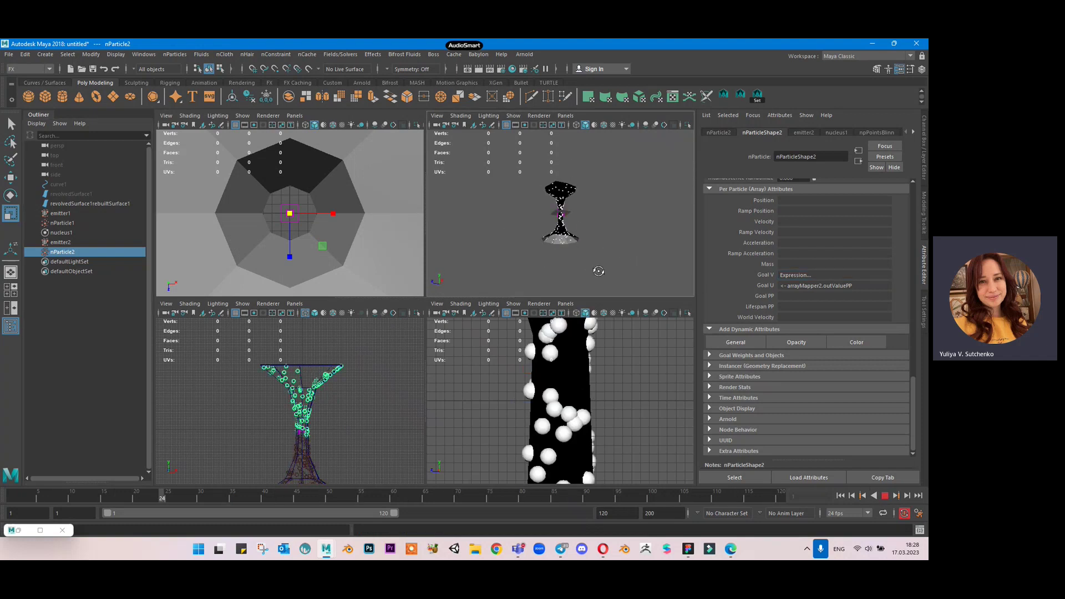
pyautogui.scroll(3, 606, 229)
pyautogui.scroll(3, 606, 229)
pyautogui.keyDown('alt'); pyautogui.moveTo(606, 228); pyautogui.dragTo(584, 267); pyautogui.keyUp('alt')
# Hide the rebuilt revolved surface and show the perspective view full size, stopping playback at about frame 22.
pyautogui.click(585, 266)
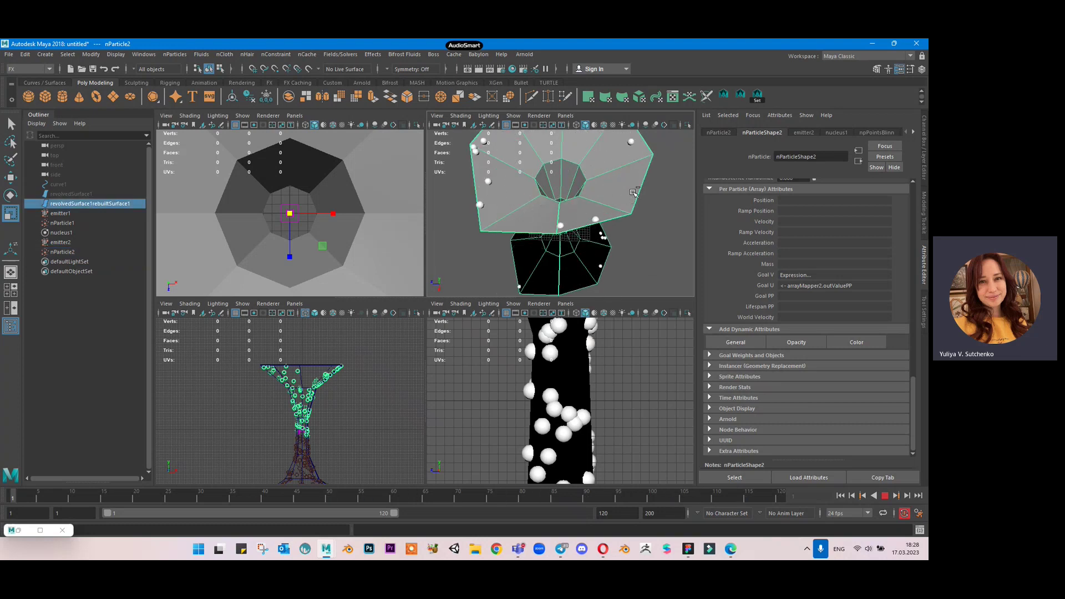
pyautogui.hotkey('ctrl', 'h')
pyautogui.press('space')
pyautogui.keyDown('alt'); pyautogui.moveTo(572, 280); pyautogui.dragTo(499, 255); pyautogui.keyUp('alt')
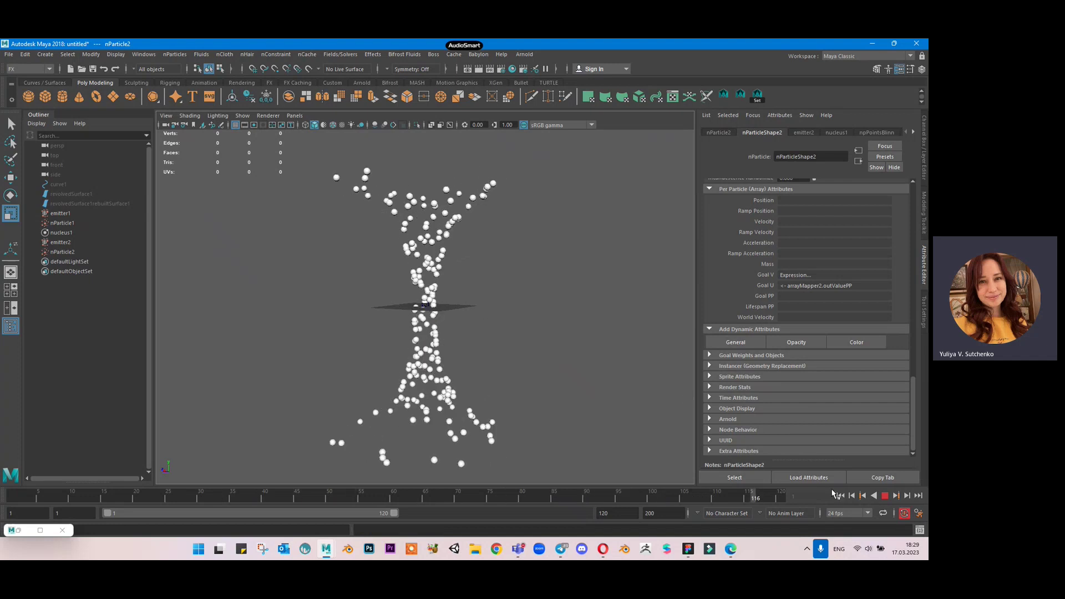
pyautogui.click(883, 495)
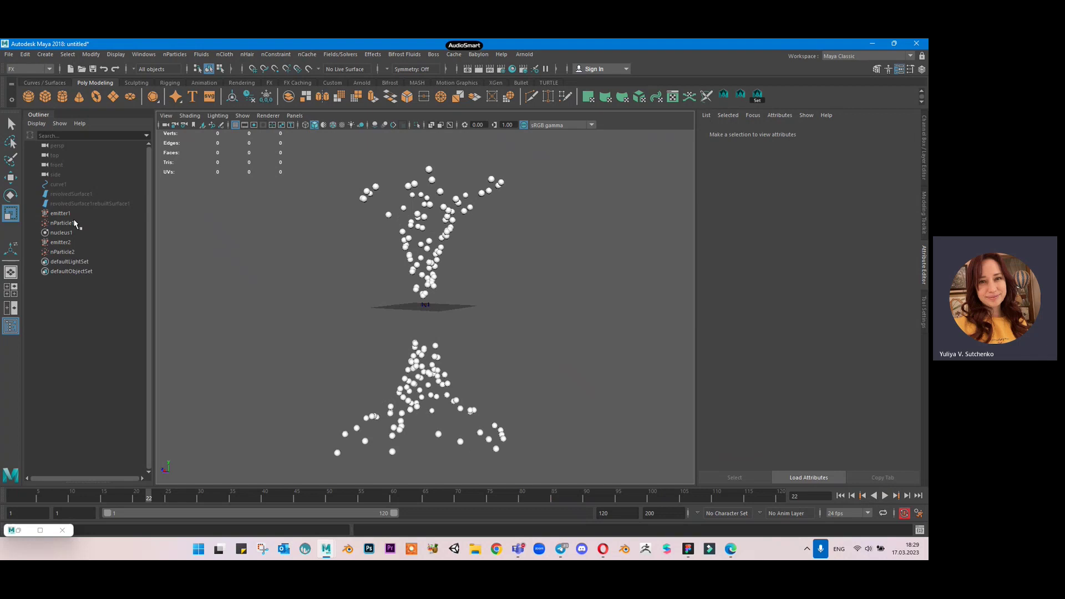
# Set the emission rate of both emitter1 and emitter2 to 1000 particles per second.
pyautogui.click(76, 215)
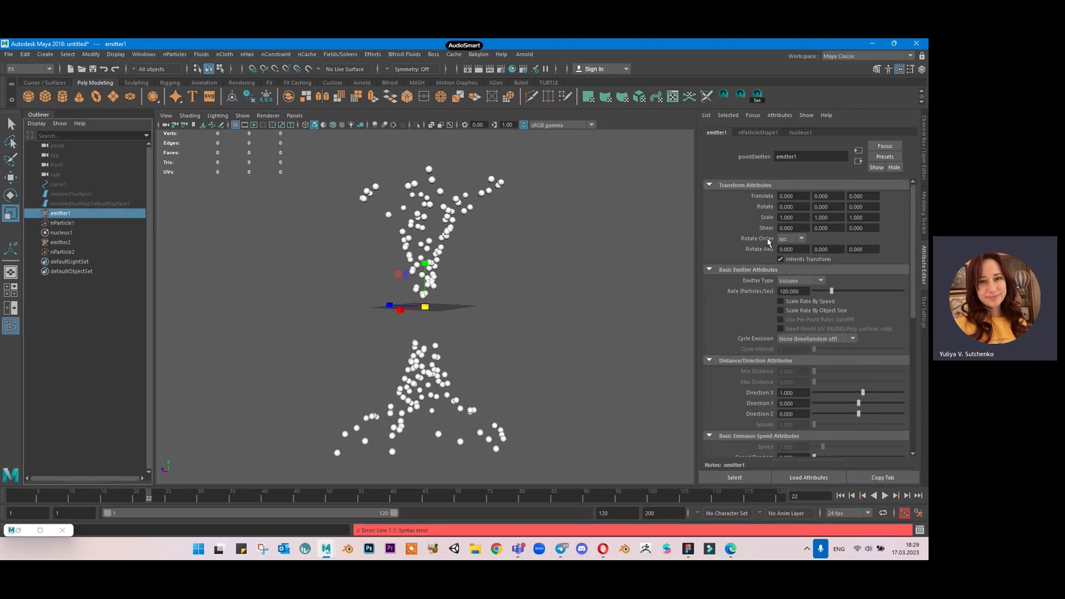
pyautogui.click(790, 291)
pyautogui.write('0')
pyautogui.press('Return')
pyautogui.click(75, 245)
pyautogui.click(787, 292)
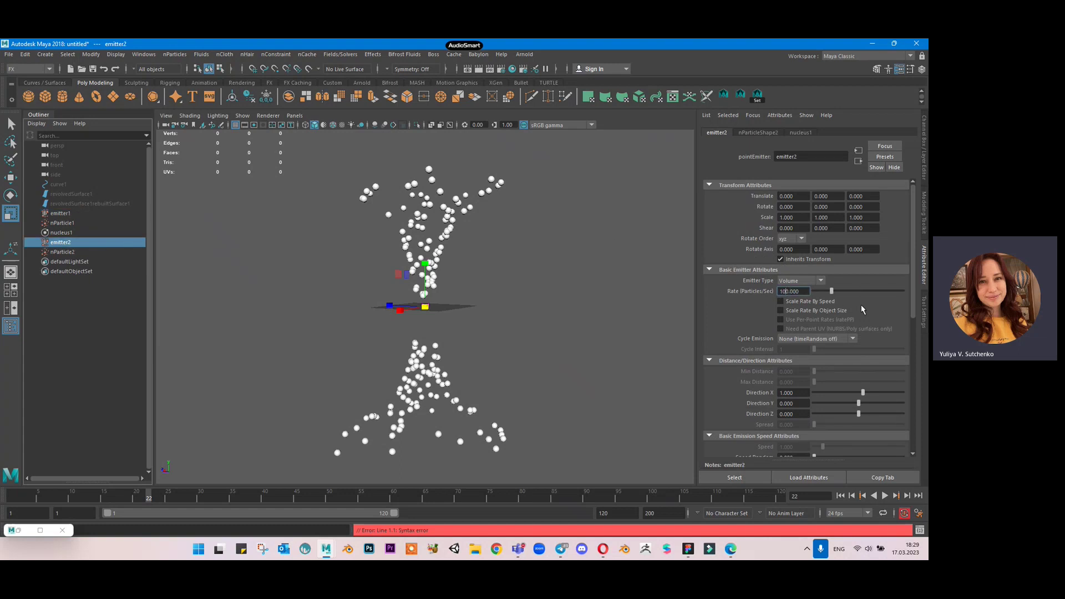
pyautogui.press('Return')
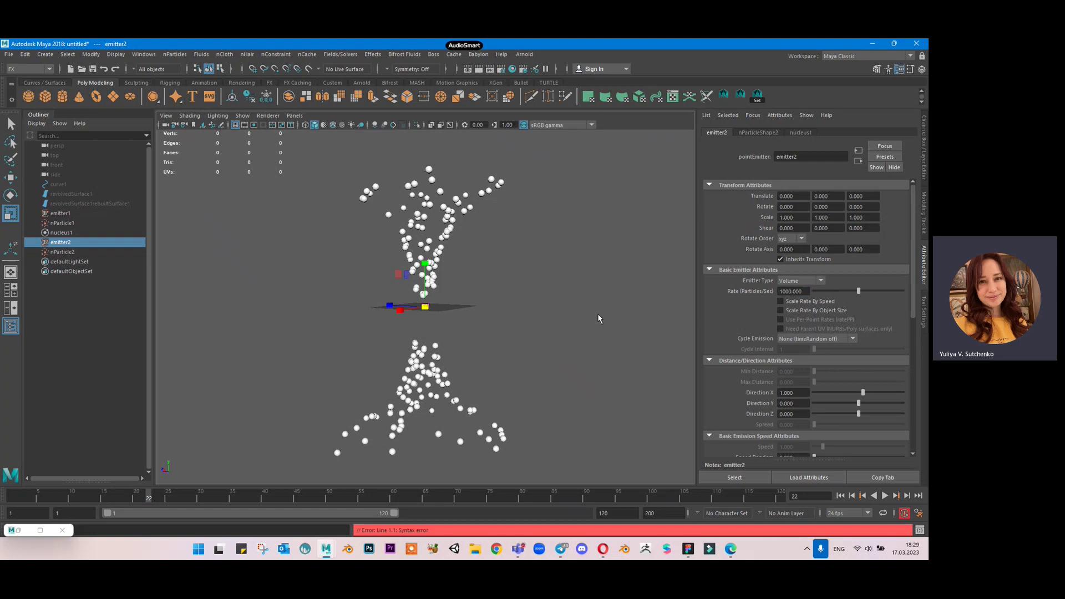
# Save the scene as a Maya Binary file named "tornado part 1" in the VFX 5.0 folder on the Desktop.
pyautogui.hotkey('ctrl', 's')
pyautogui.click(189, 116)
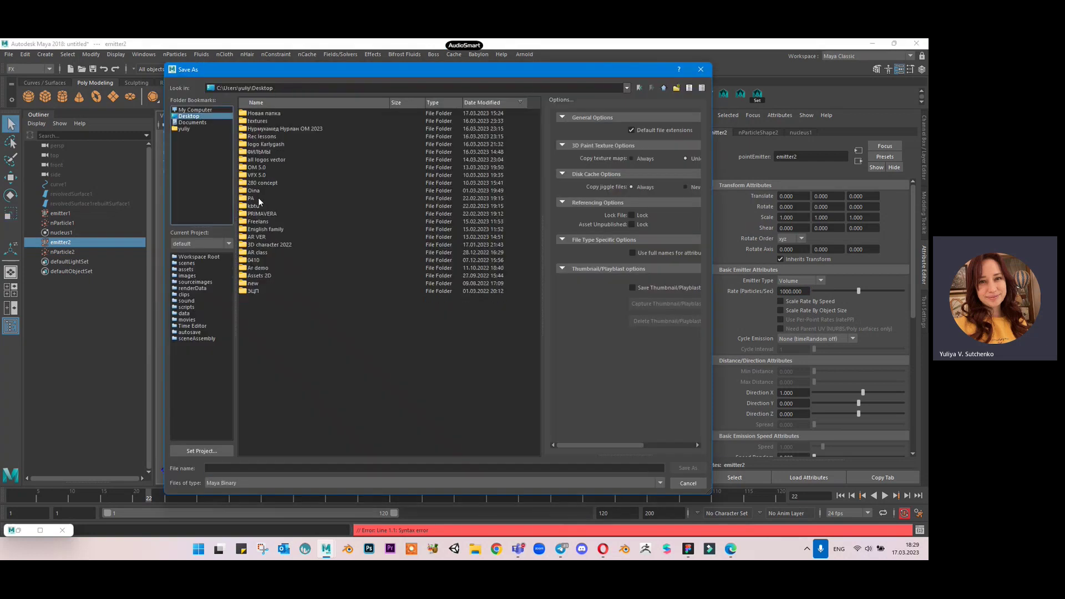
pyautogui.doubleClick(272, 173)
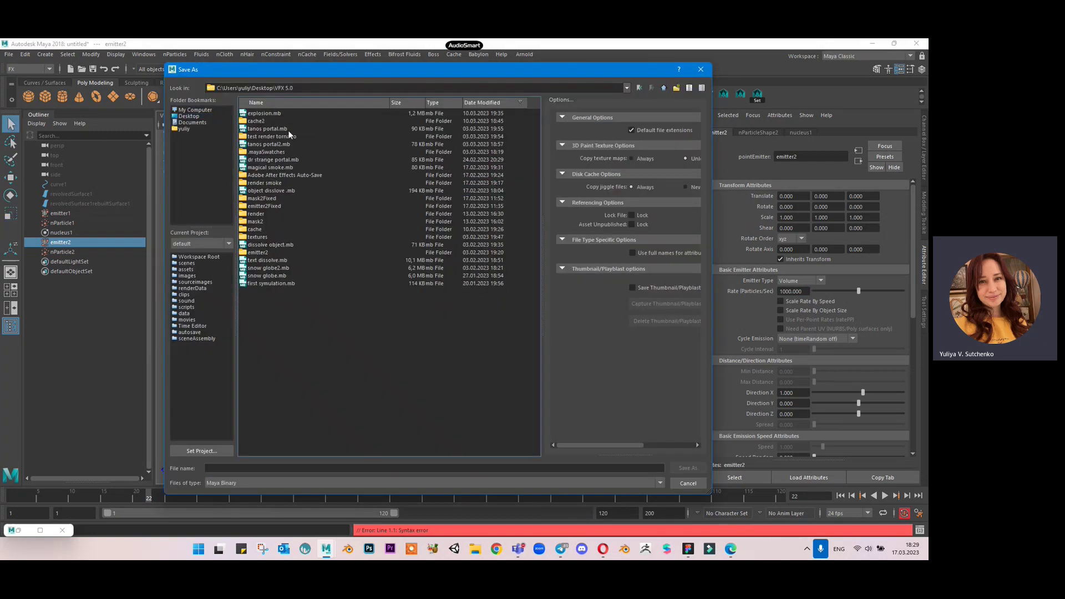
pyautogui.write('to')
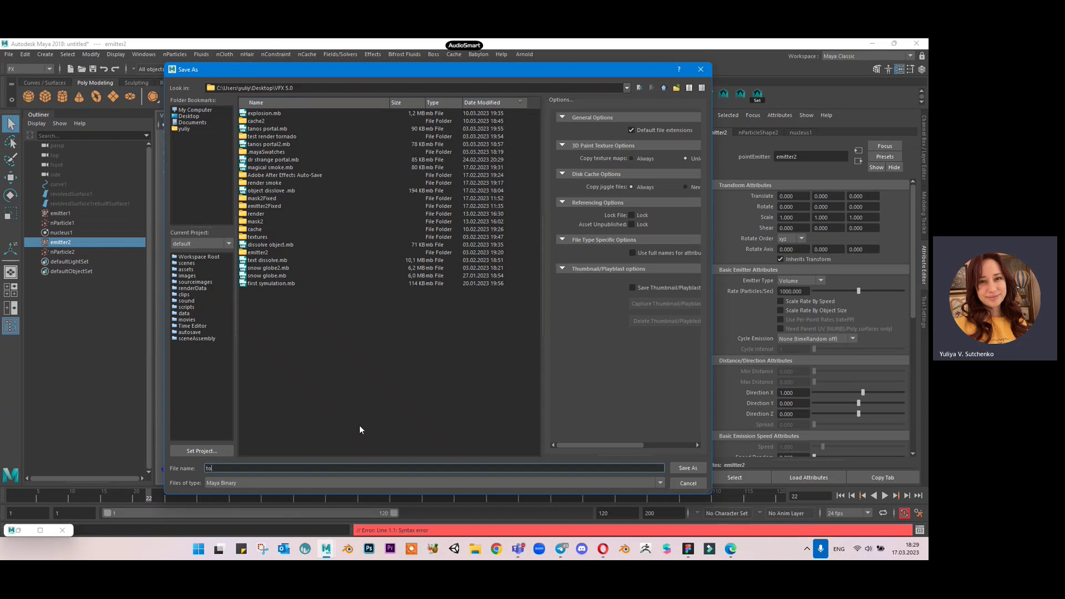
pyautogui.write('rnado part 1')
pyautogui.press('Return')
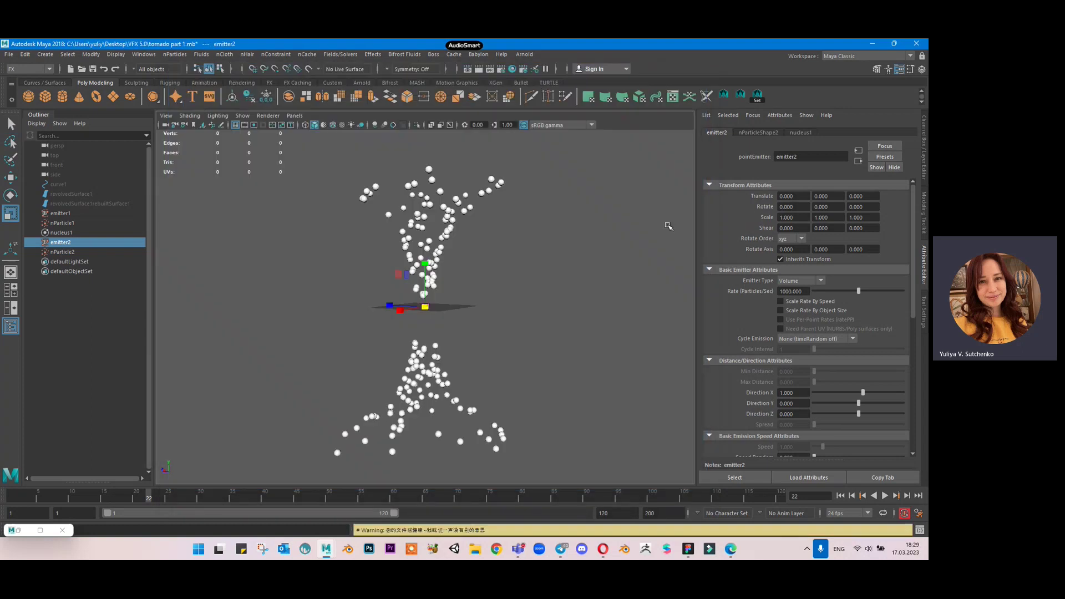
# Set nParticle1's Lifespan Mode to Random range with a Lifespan of 5 and a Lifespan Random of 1.
pyautogui.click(758, 133)
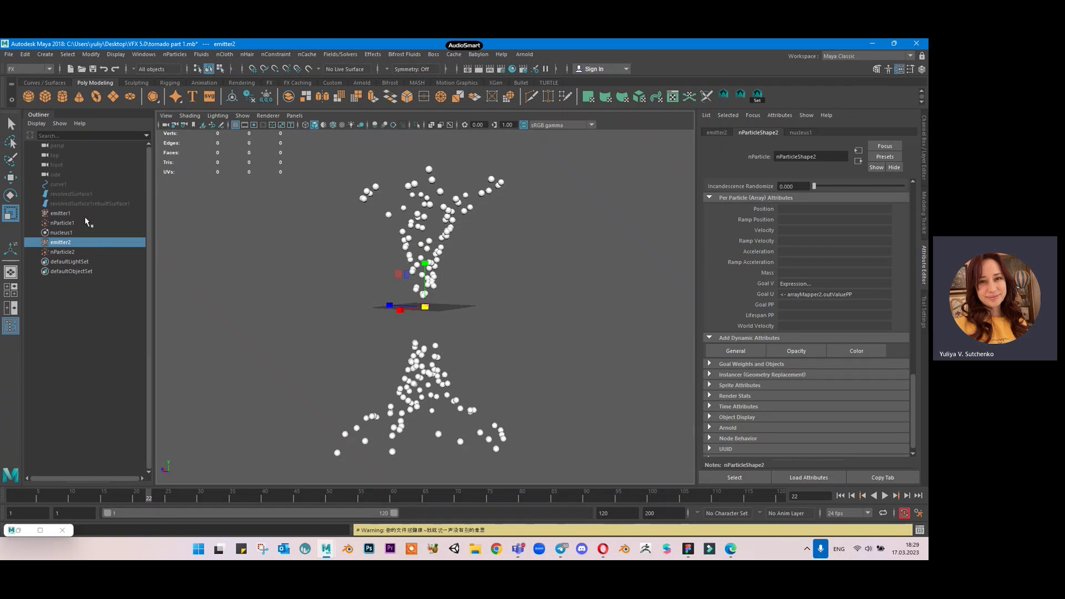
pyautogui.click(62, 222)
pyautogui.scroll(5, 793, 240)
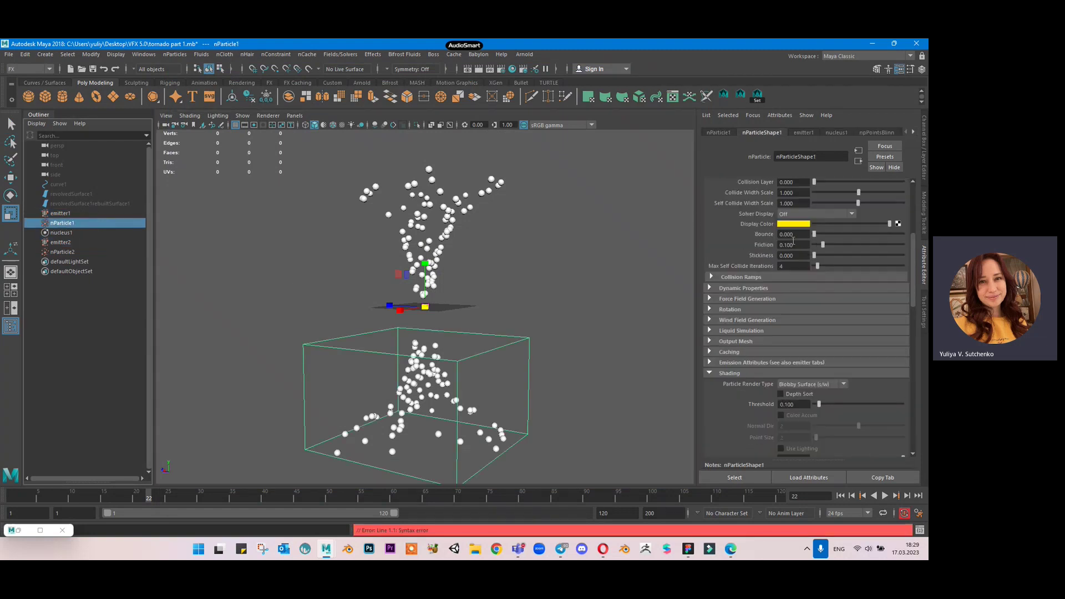
pyautogui.scroll(6, 793, 240)
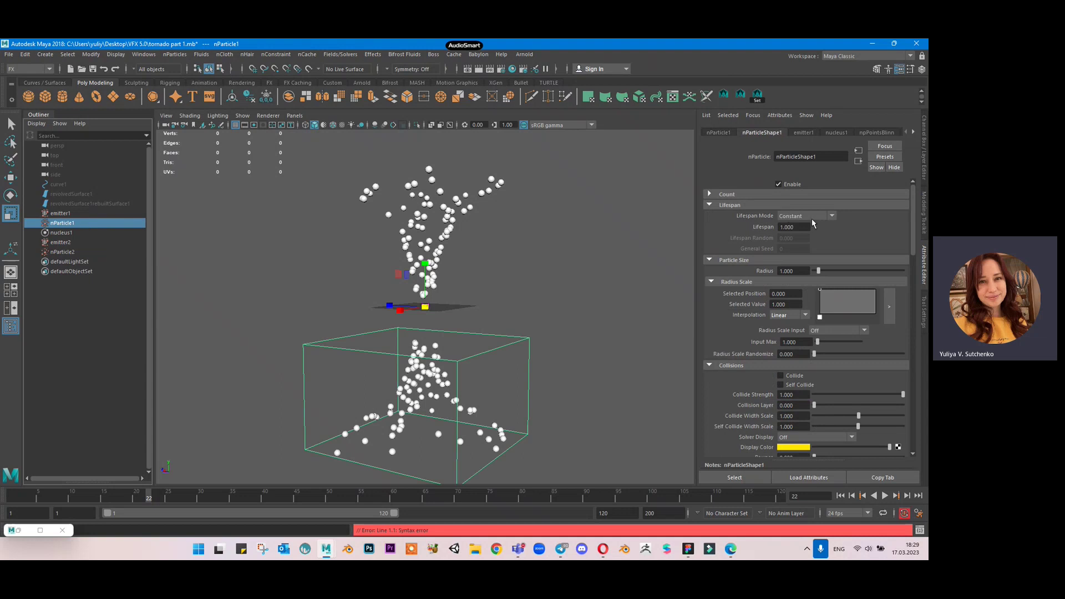
pyautogui.click(807, 216)
pyautogui.click(809, 244)
pyautogui.moveTo(804, 227); pyautogui.dragTo(753, 227)
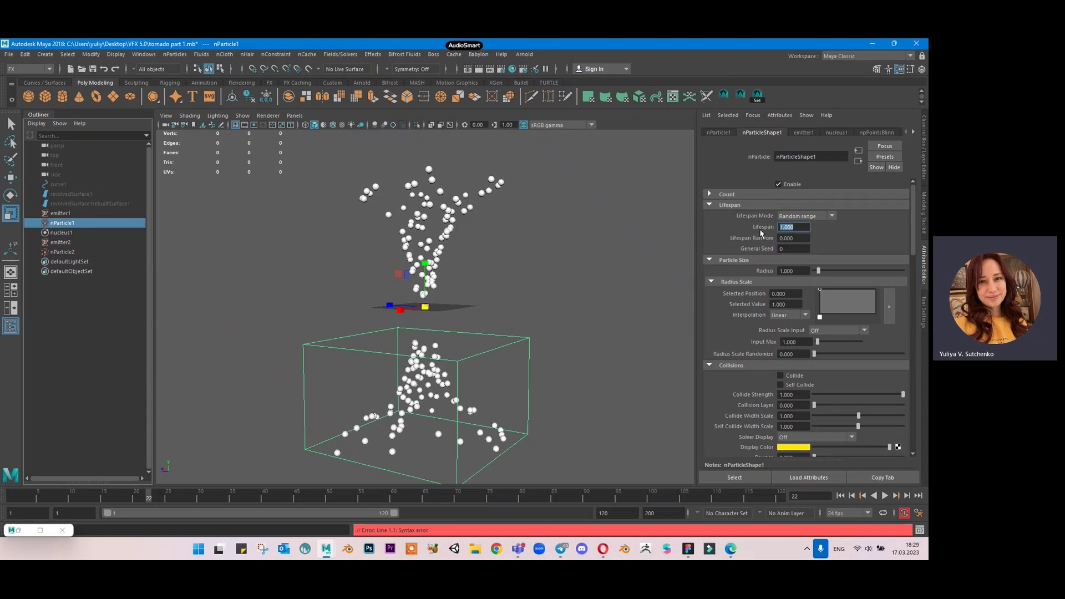
pyautogui.write('5')
pyautogui.press('Tab')
pyautogui.write('1')
pyautogui.press('Return')
# Give nParticle2 a Random range lifespan with Lifespan 5 and Lifespan Random 1.
pyautogui.click(105, 243)
pyautogui.click(105, 252)
pyautogui.click(809, 217)
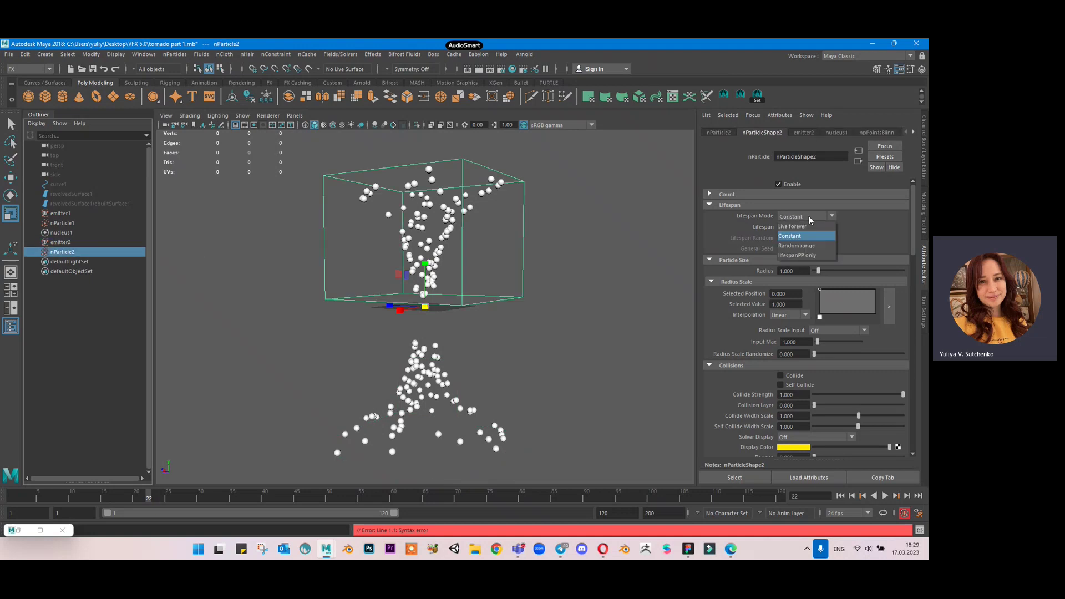
pyautogui.click(797, 245)
pyautogui.moveTo(802, 227); pyautogui.dragTo(741, 232)
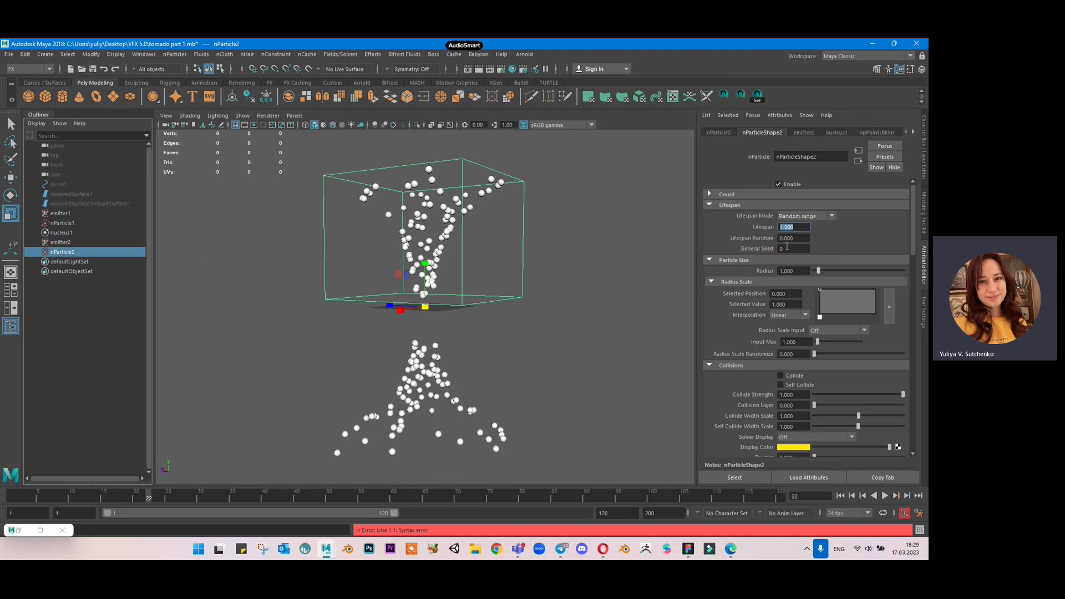
pyautogui.write('5')
pyautogui.press('Tab')
pyautogui.write('1')
pyautogui.press('Return')
# Replay the simulation from frame 1 to about frame 62, and extend the playback range to end at frame 200, rewinding to the start.
pyautogui.click(841, 495)
pyautogui.click(886, 495)
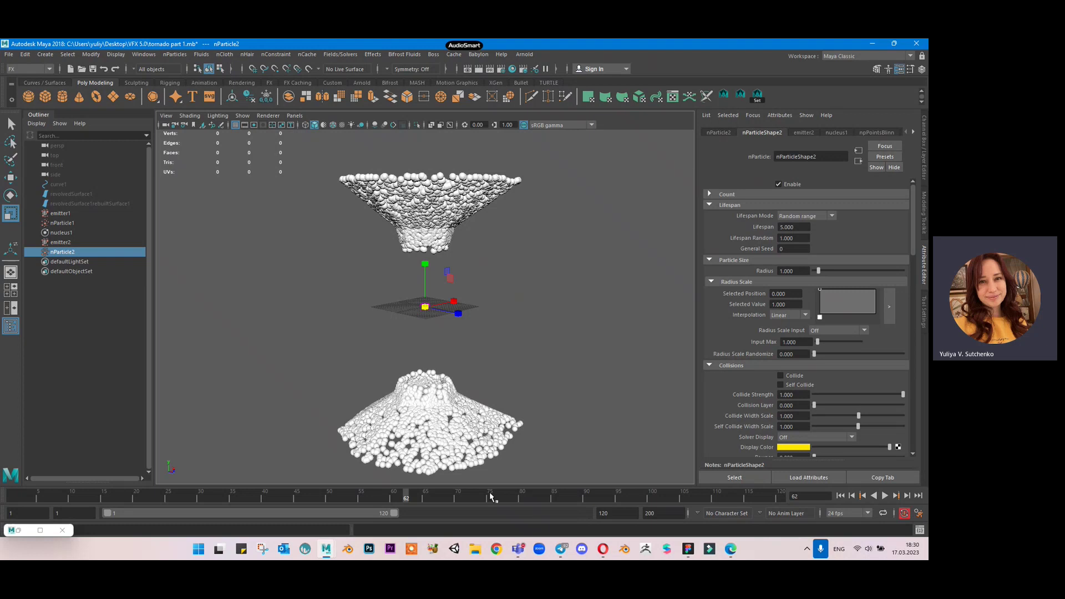
pyautogui.doubleClick(602, 513)
pyautogui.press('Return')
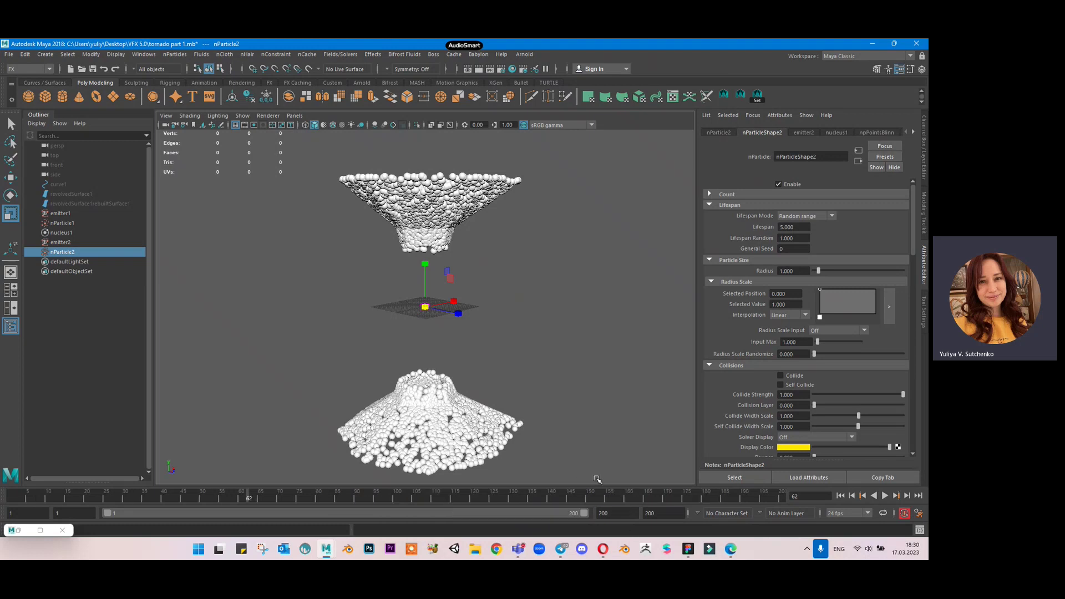
pyautogui.click(841, 496)
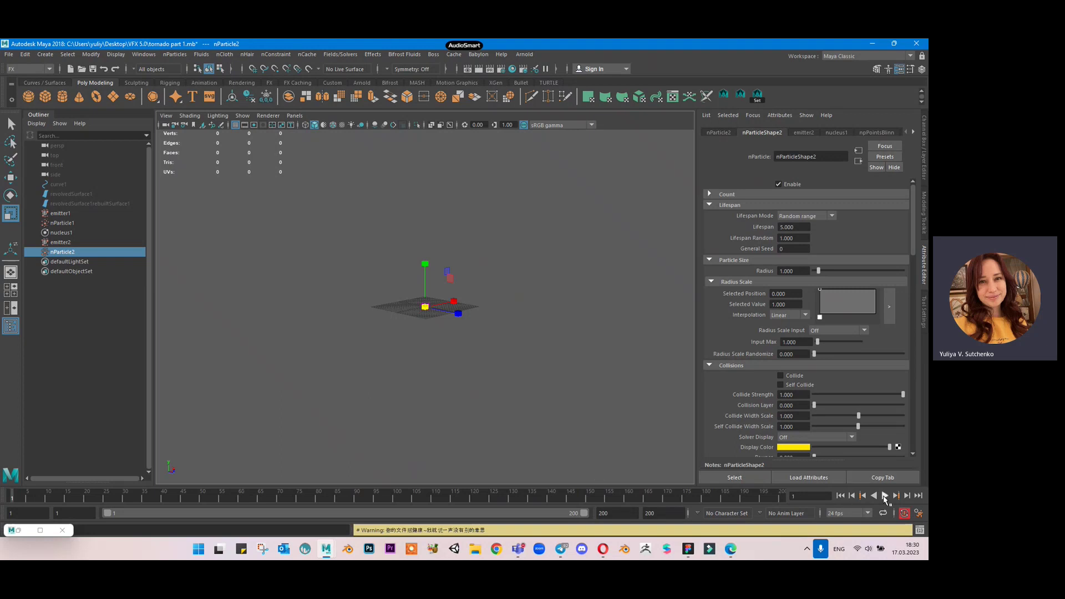
# Play the particle simulation through most of the timeline, stop it near the end and examine the tornado shape.
pyautogui.click(886, 495)
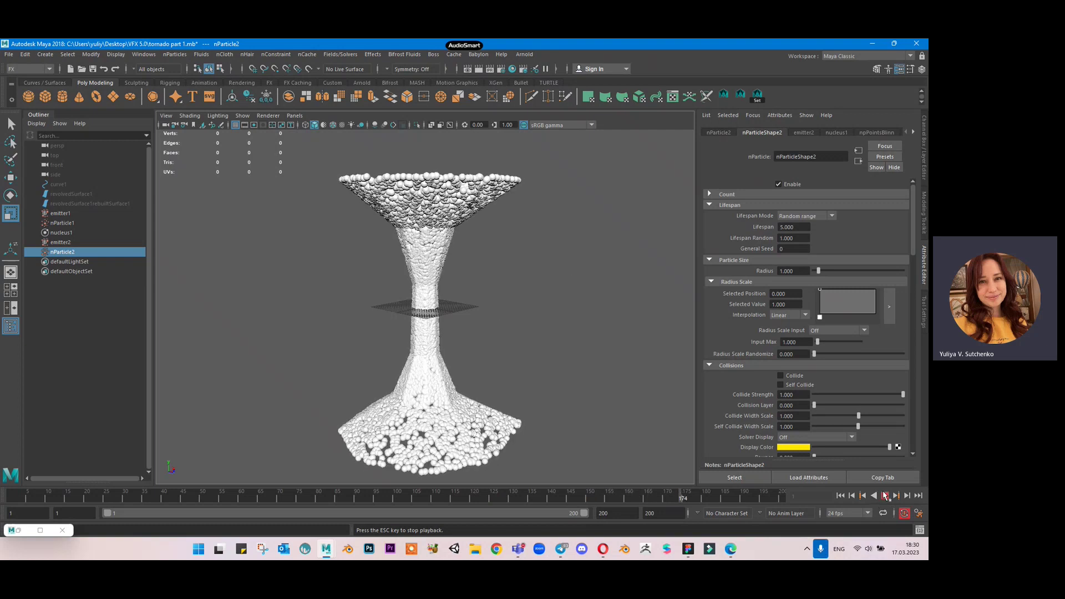
pyautogui.press('Escape')
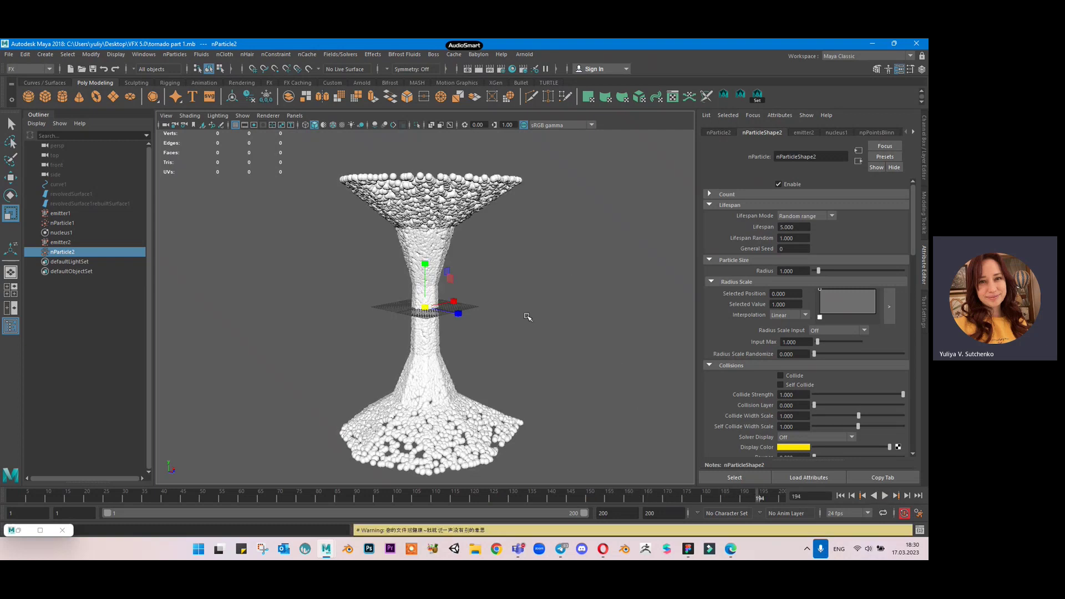
pyautogui.scroll(-3, 541, 204)
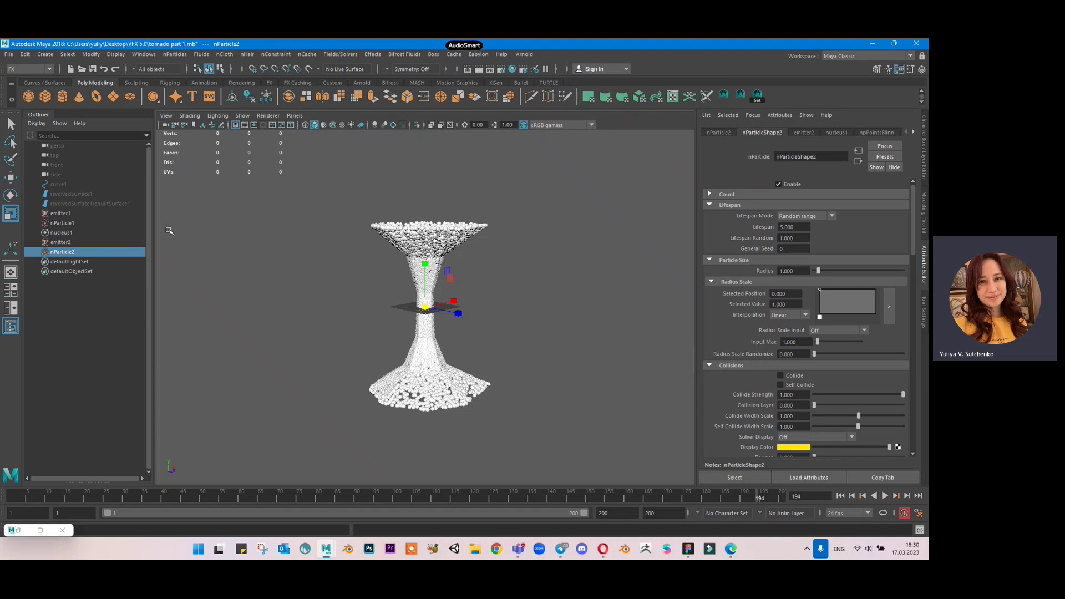
# Create a new nObject cache for nParticle1 and nParticle2 together.
pyautogui.click(106, 223)
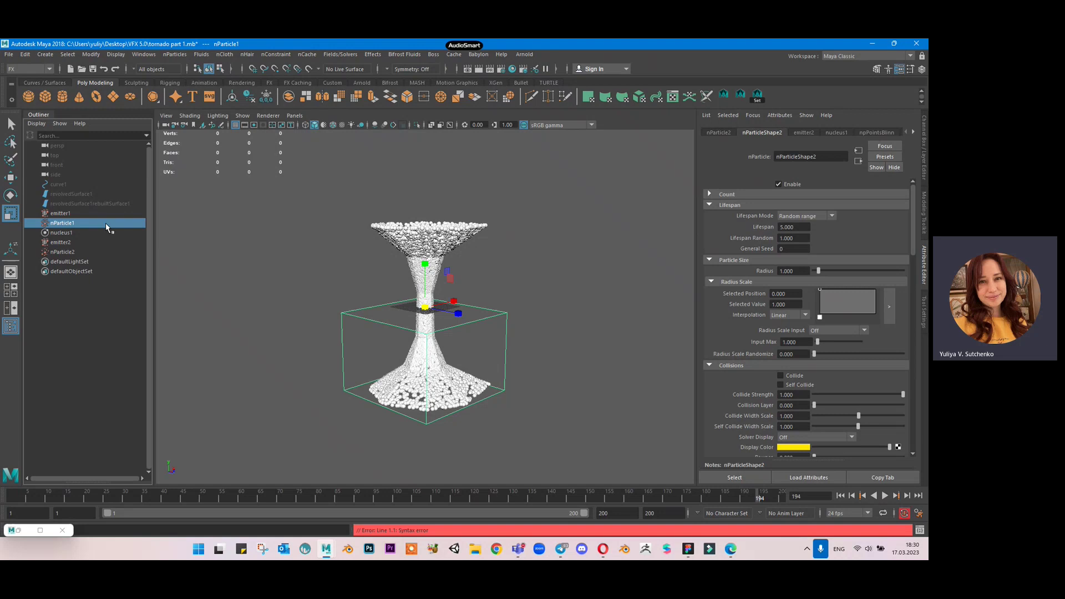
pyautogui.keyDown('ctrl'); pyautogui.click(105, 253); pyautogui.keyUp('ctrl')
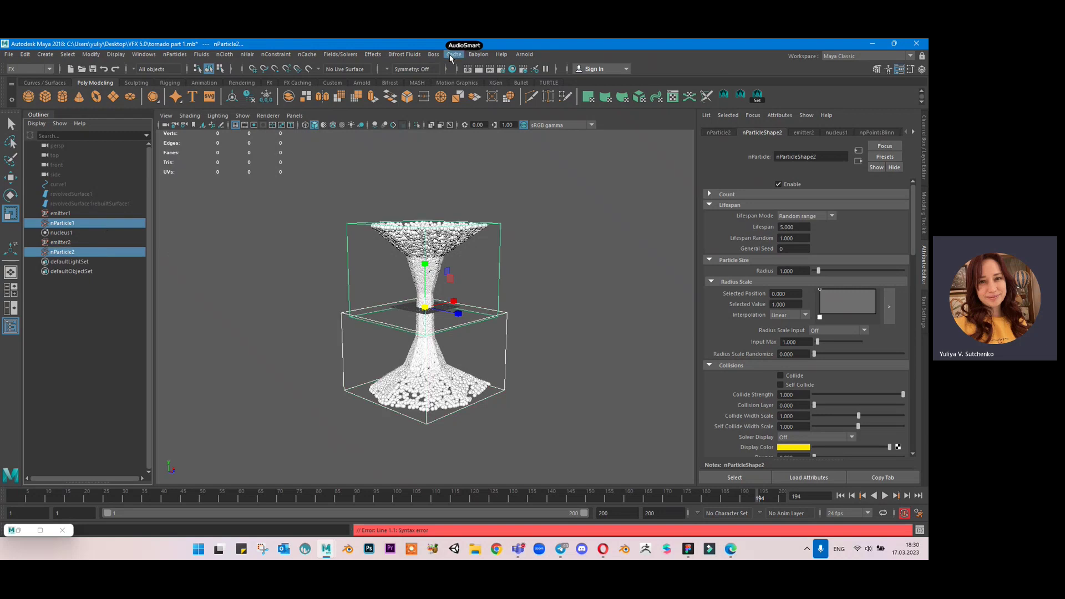
pyautogui.click(410, 54)
pyautogui.moveTo(306, 53)
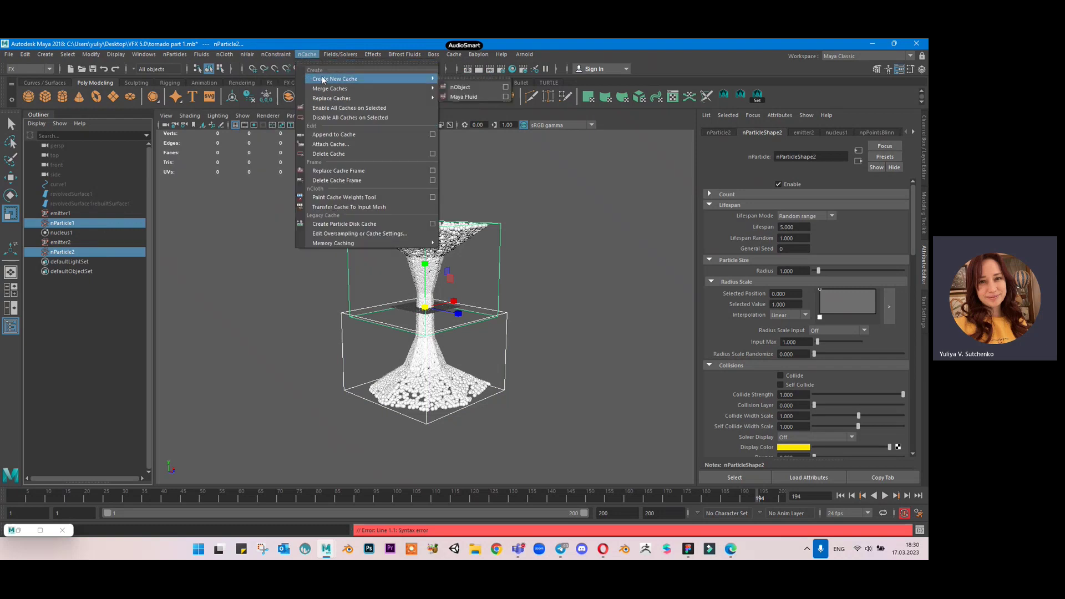
pyautogui.moveTo(360, 79)
pyautogui.click(471, 88)
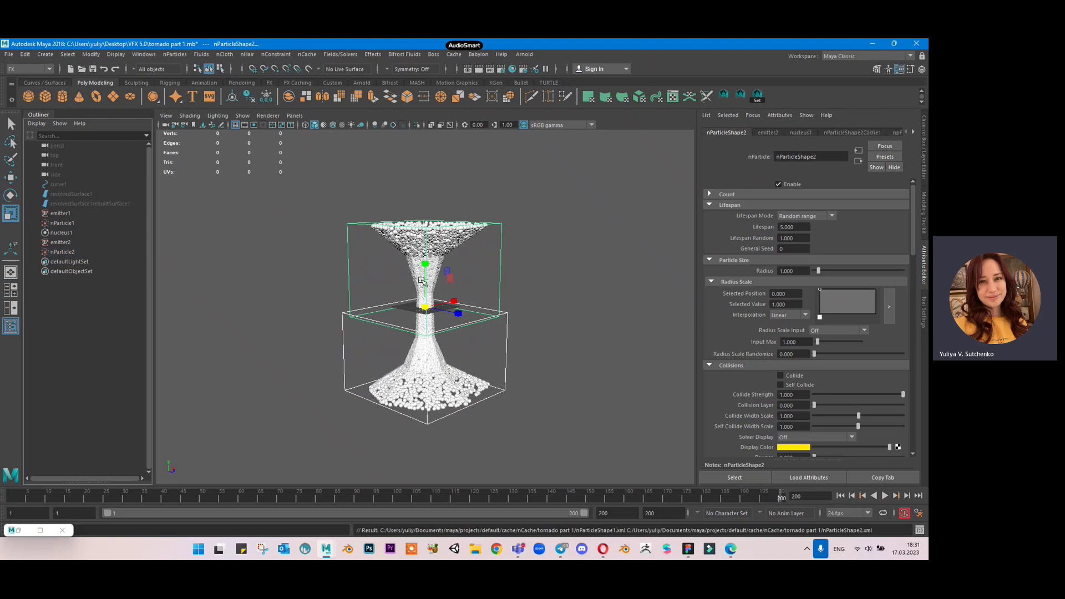
# Scrub the cached simulation back to frame 1 and save the scene.
pyautogui.moveTo(674, 496); pyautogui.dragTo(291, 498)
pyautogui.moveTo(244, 472); pyautogui.dragTo(1, 452)
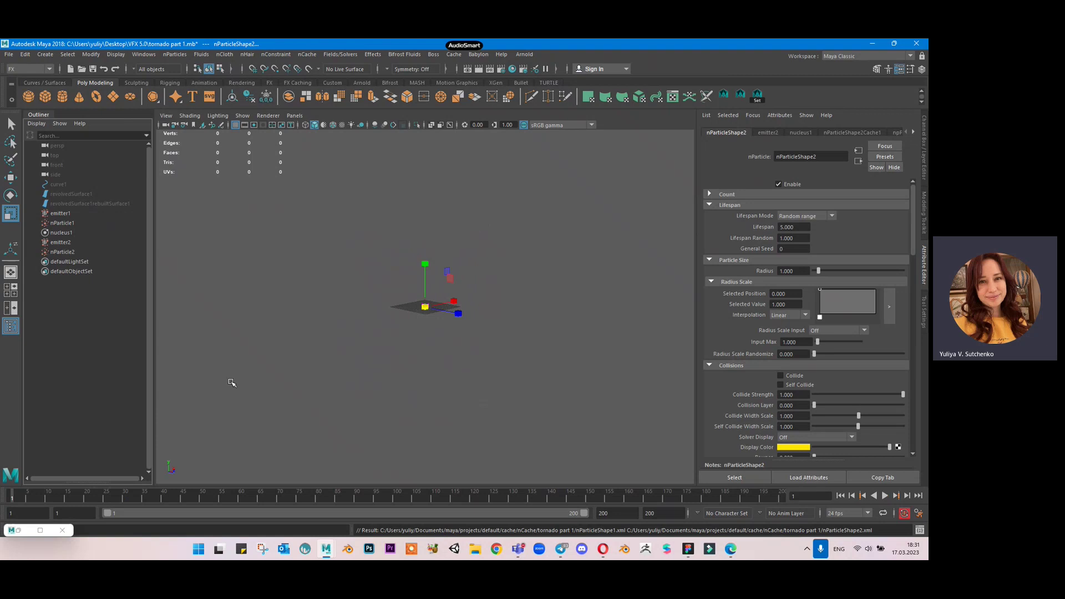
pyautogui.hotkey('ctrl', 's')
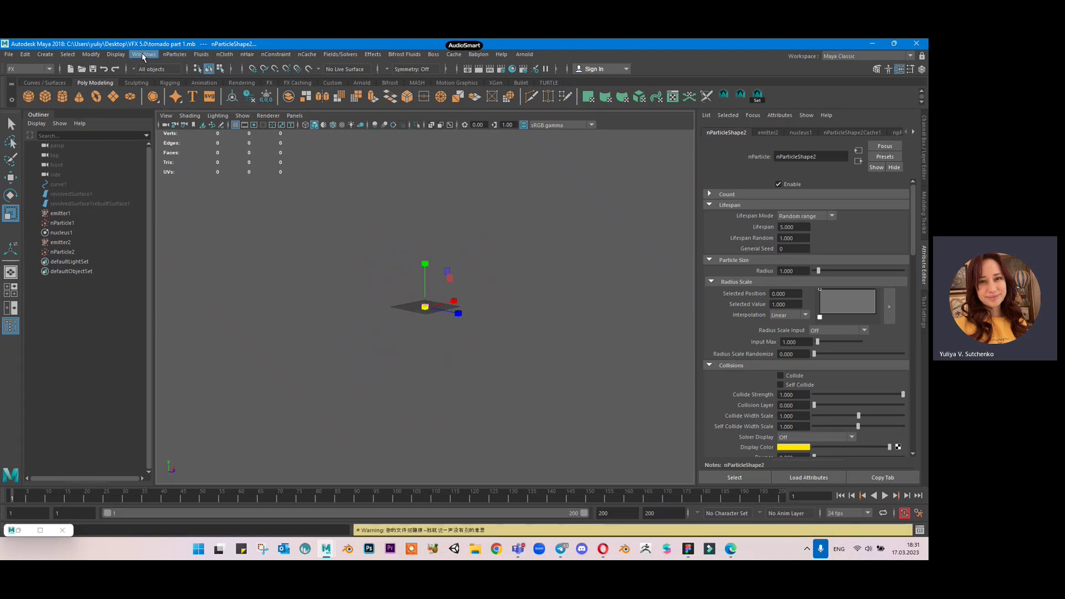
# Create a 3D fluid container and delete its default emitter, fluidEmitter1, keeping fluid1.
pyautogui.click(177, 54)
pyautogui.moveTo(201, 54)
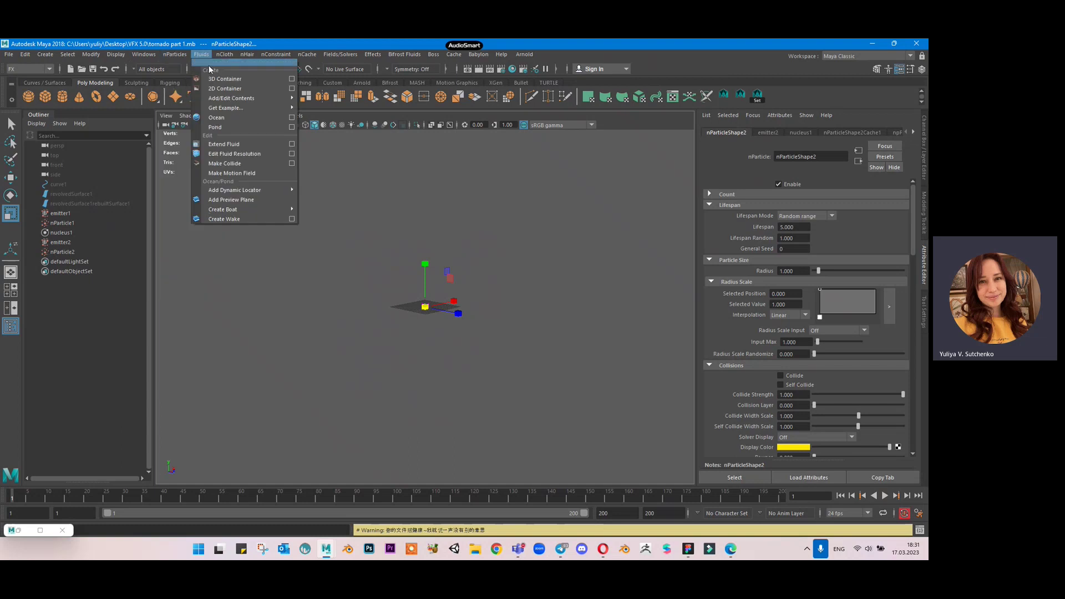
pyautogui.click(222, 78)
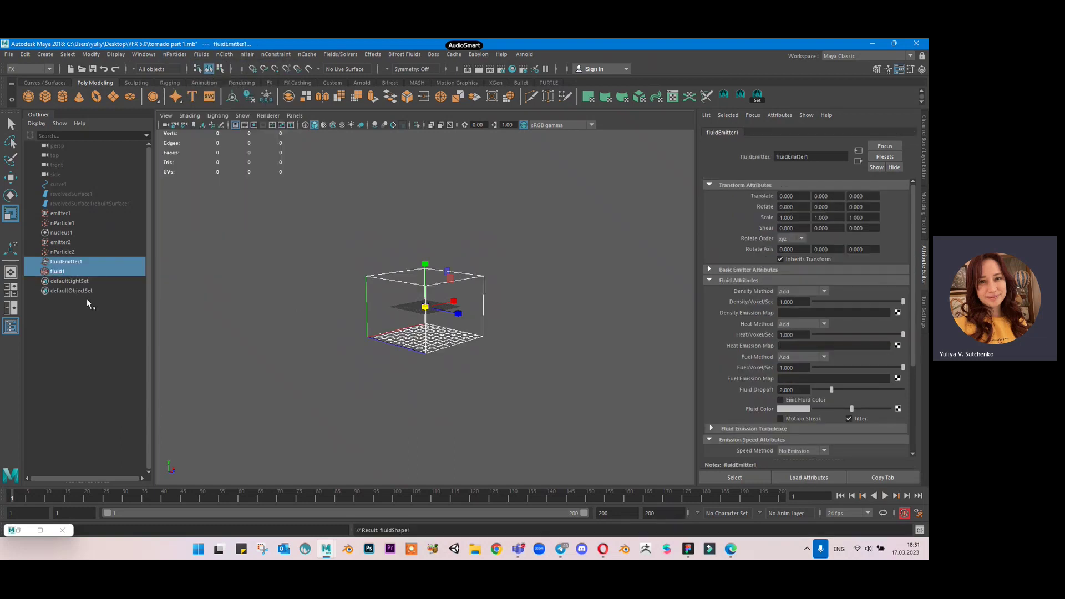
pyautogui.keyDown('ctrl'); pyautogui.click(77, 272); pyautogui.keyUp('ctrl')
pyautogui.click(172, 276)
# Make nParticle1 and nParticle2 emit into fluid1 using Emit from Object, and expand both particle objects to show their fluid emitters.
pyautogui.click(66, 263)
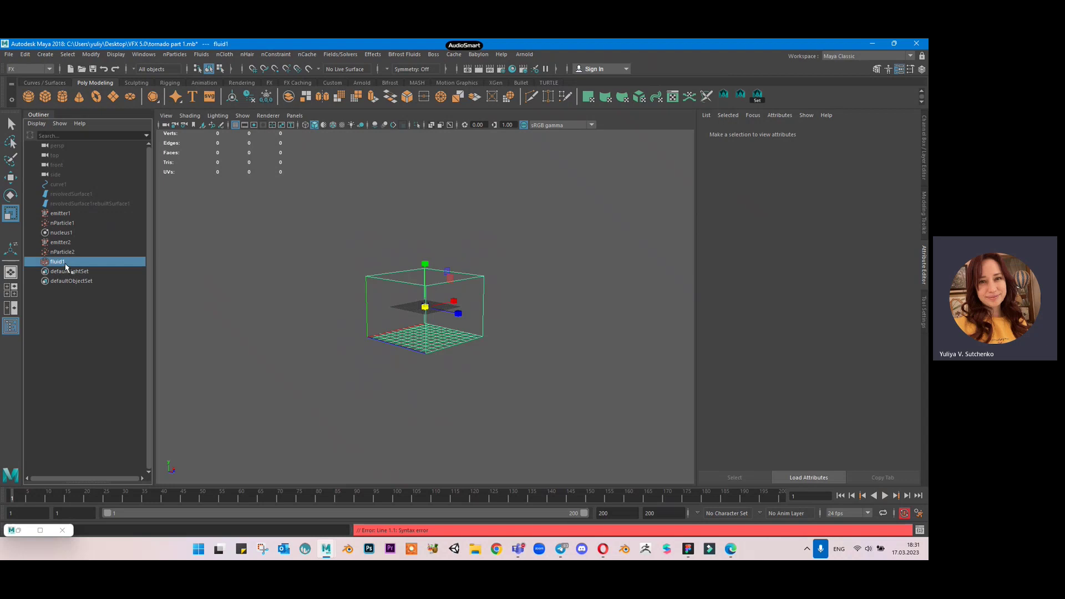
pyautogui.keyDown('ctrl'); pyautogui.click(71, 251); pyautogui.keyUp('ctrl')
pyautogui.keyDown('ctrl'); pyautogui.click(80, 225); pyautogui.keyUp('ctrl')
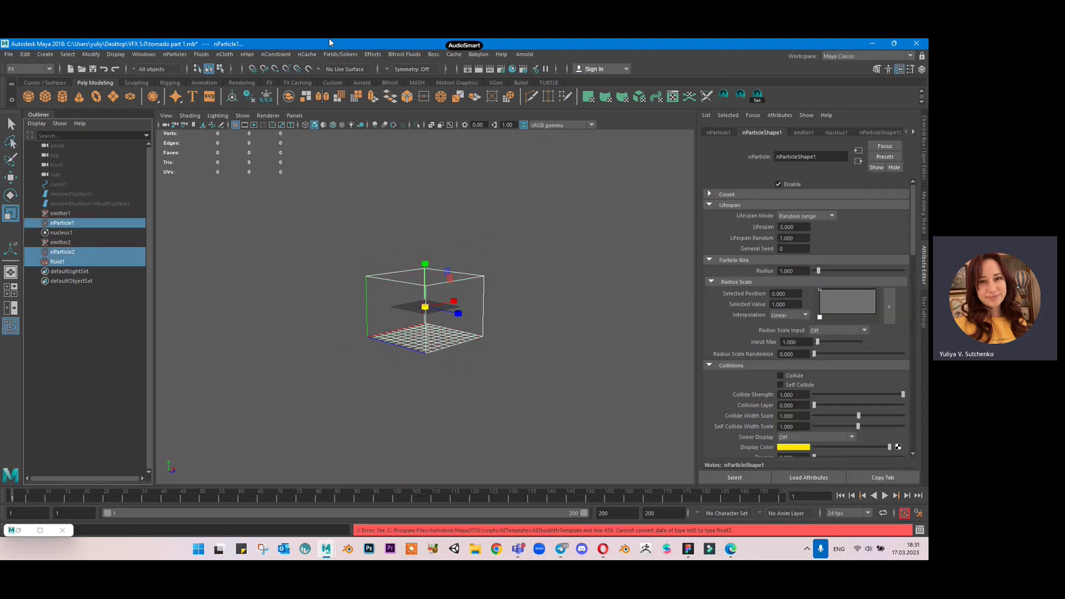
pyautogui.click(219, 58)
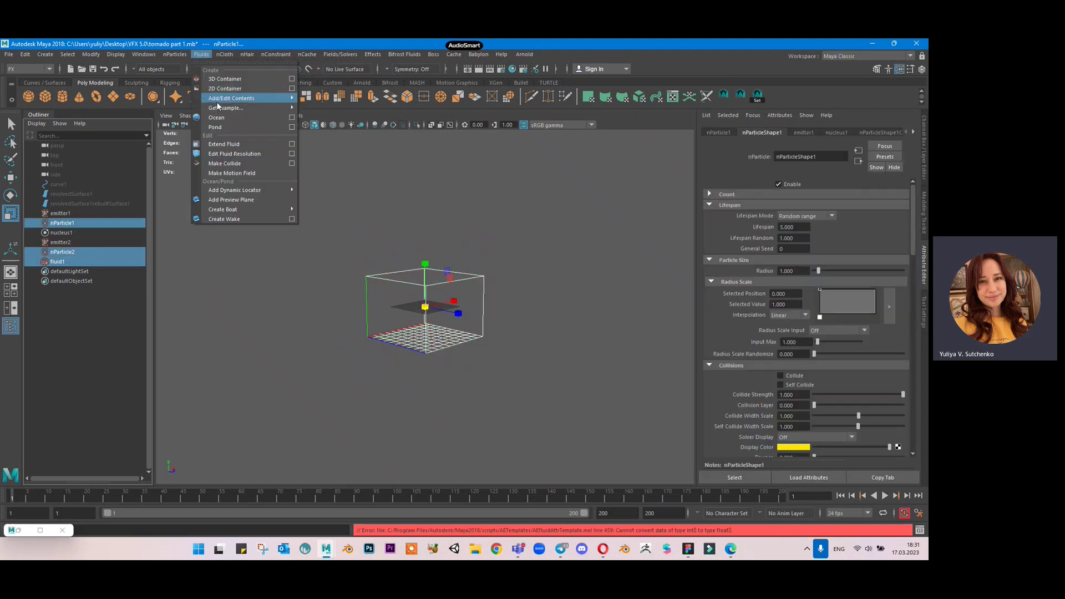
pyautogui.moveTo(237, 110)
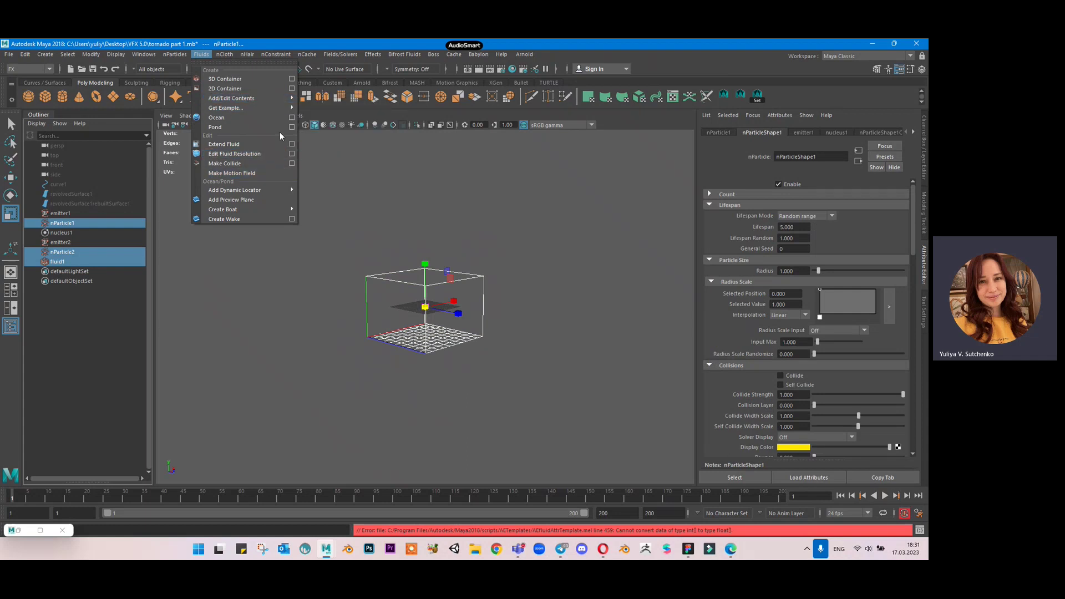
pyautogui.moveTo(294, 100)
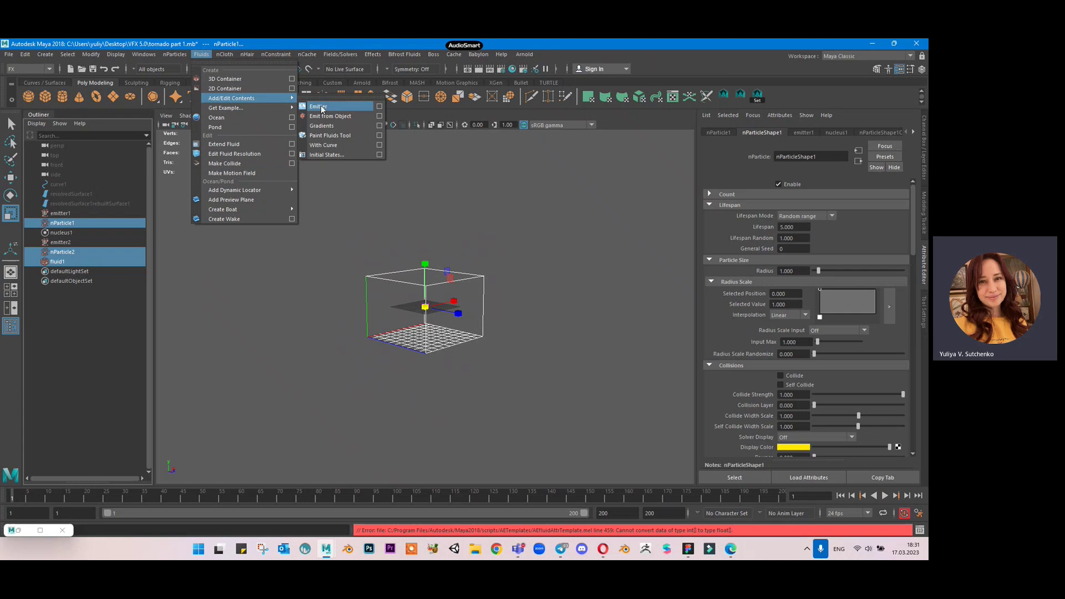
pyautogui.click(348, 117)
pyautogui.click(36, 223)
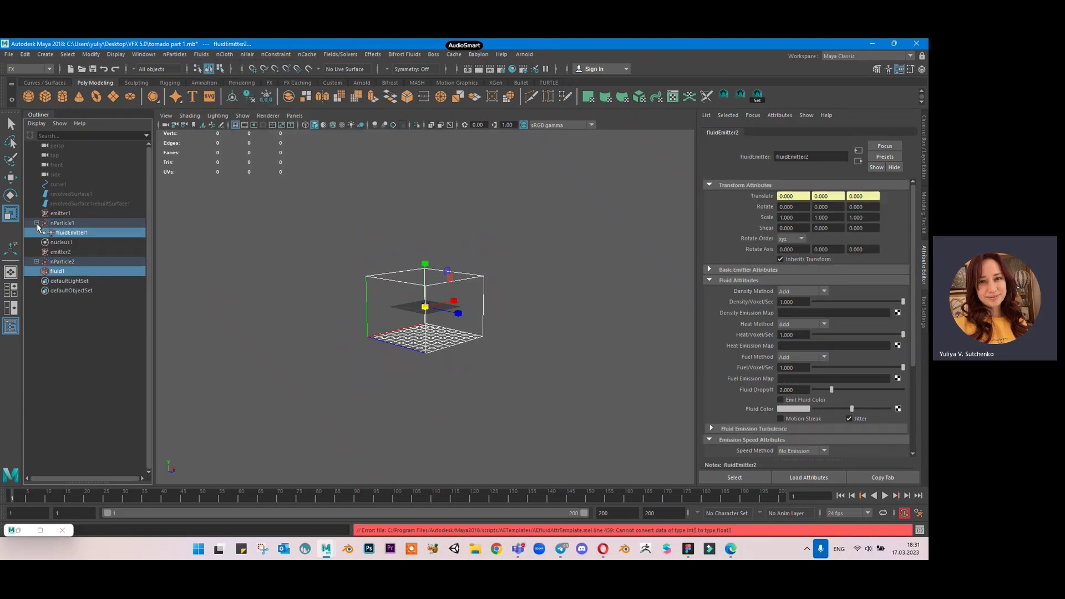
pyautogui.click(37, 261)
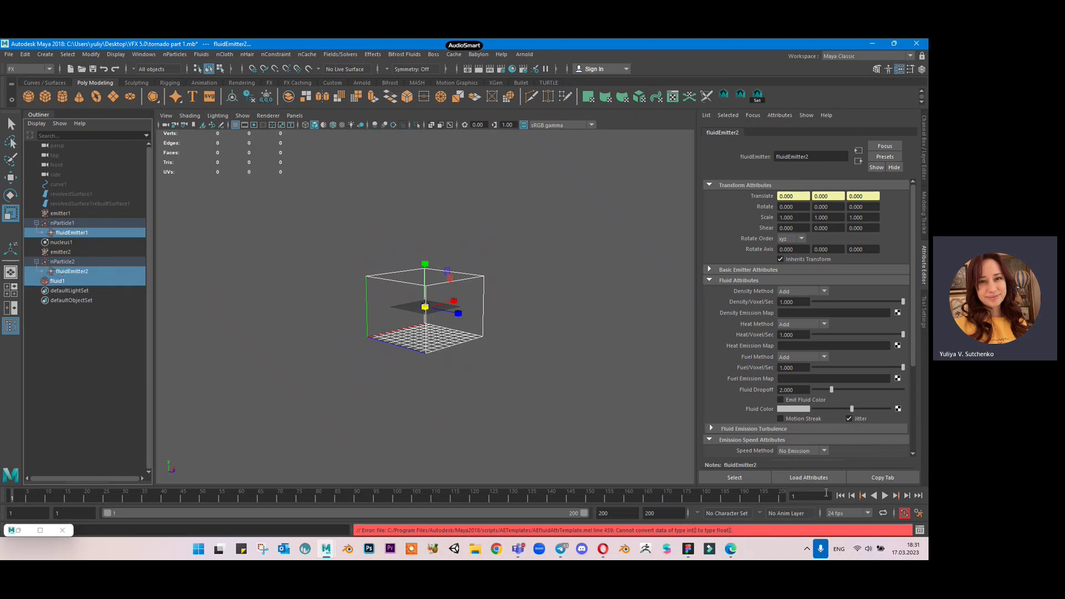
# Enable Auto Resize on the fluid1 container, set its Auto Resize Margin to 3 and save the scene.
pyautogui.click(164, 331)
pyautogui.click(422, 338)
pyautogui.click(777, 258)
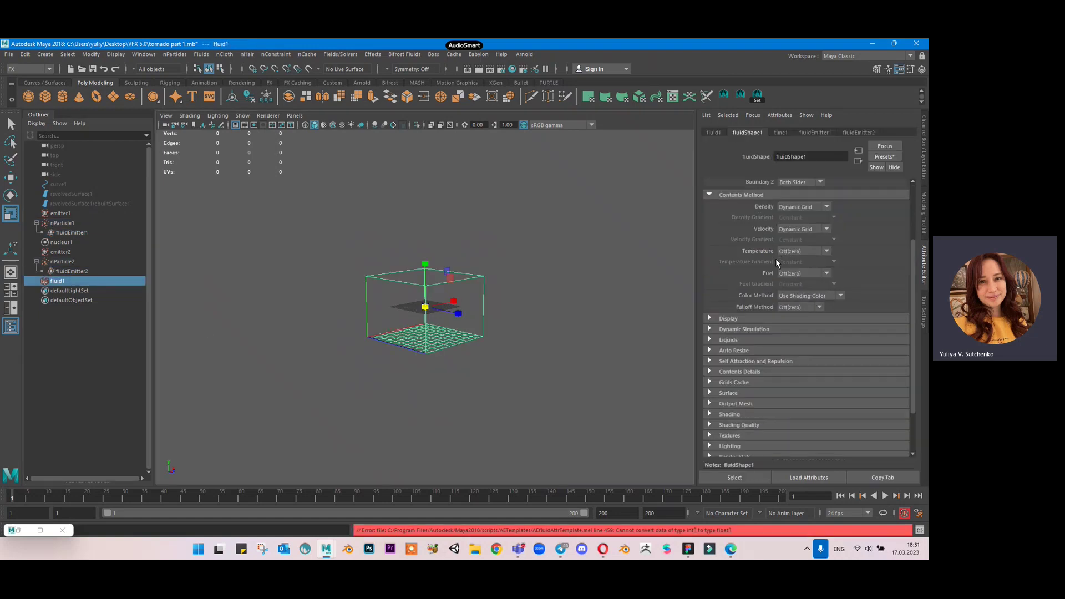
pyautogui.click(735, 321)
pyautogui.scroll(-3, 744, 314)
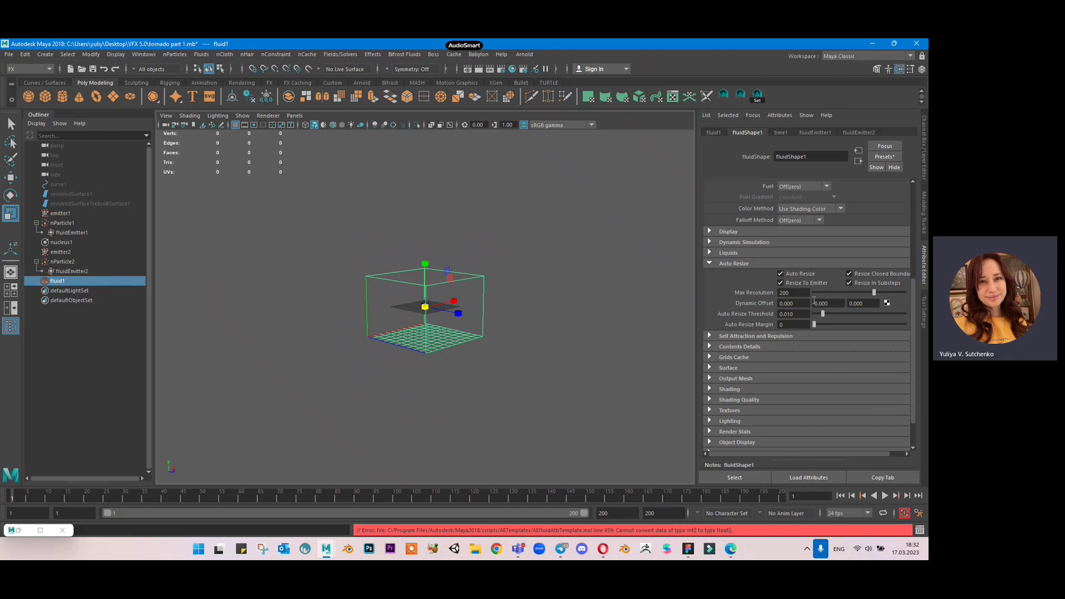
pyautogui.click(799, 325)
pyautogui.hotkey('ctrl', 's')
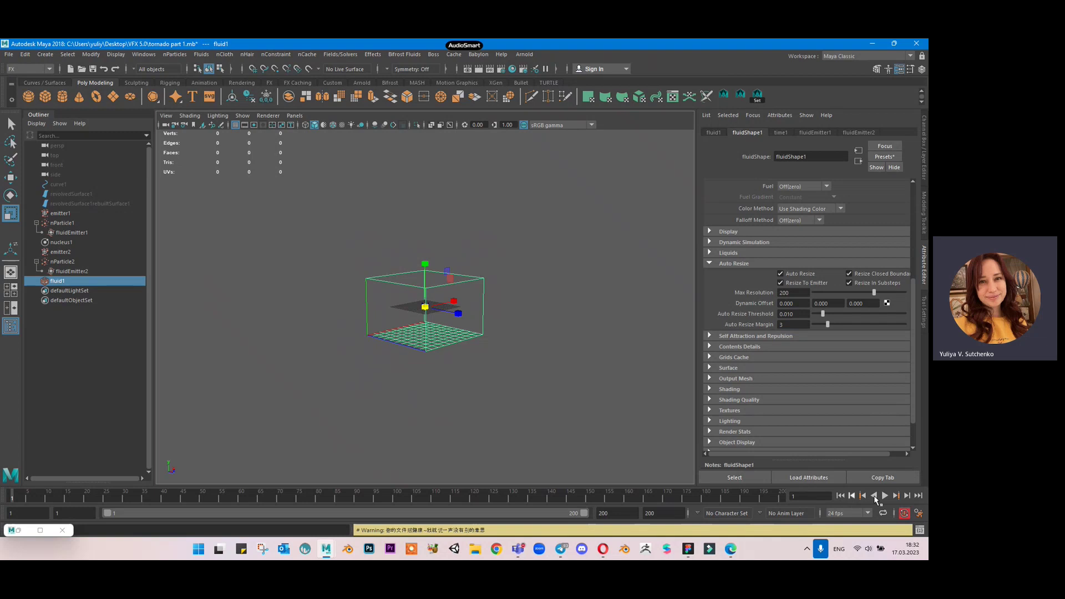
# Play the fluid simulation, examine the container and smoke from different angles, and stop playback at frame 37.
pyautogui.click(886, 496)
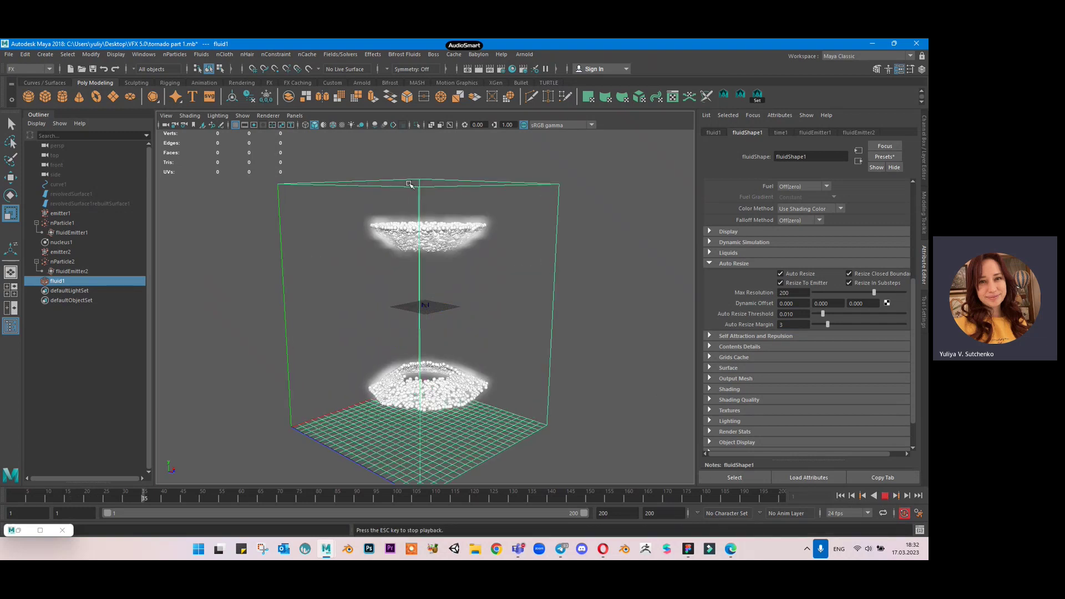
pyautogui.keyDown('alt'); pyautogui.moveTo(466, 261); pyautogui.dragTo(476, 231); pyautogui.keyUp('alt')
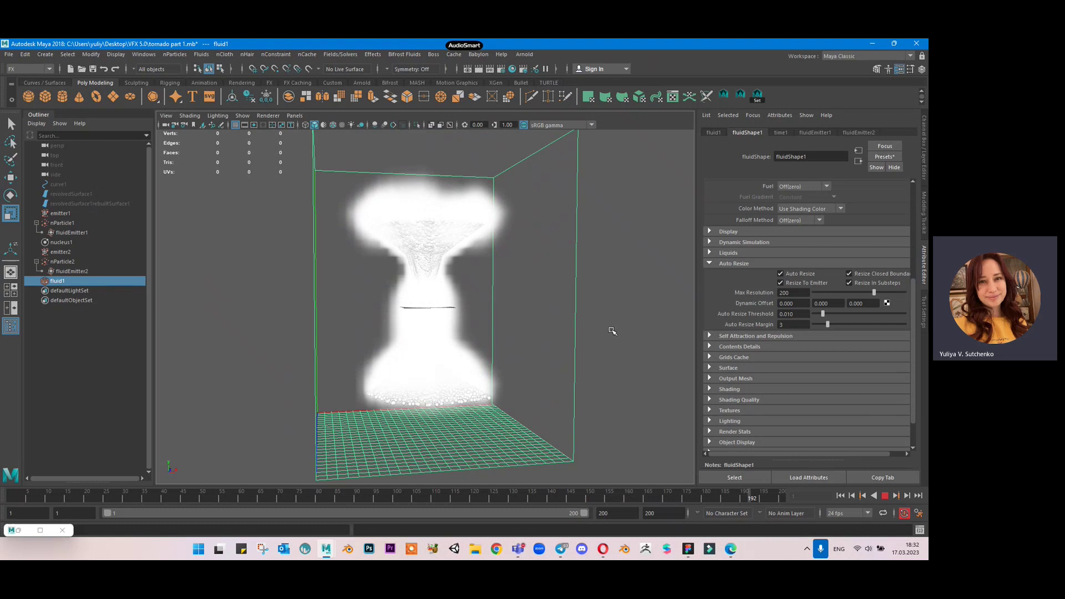
pyautogui.keyDown('alt'); pyautogui.moveTo(613, 331); pyautogui.dragTo(475, 325); pyautogui.keyUp('alt')
pyautogui.click(885, 495)
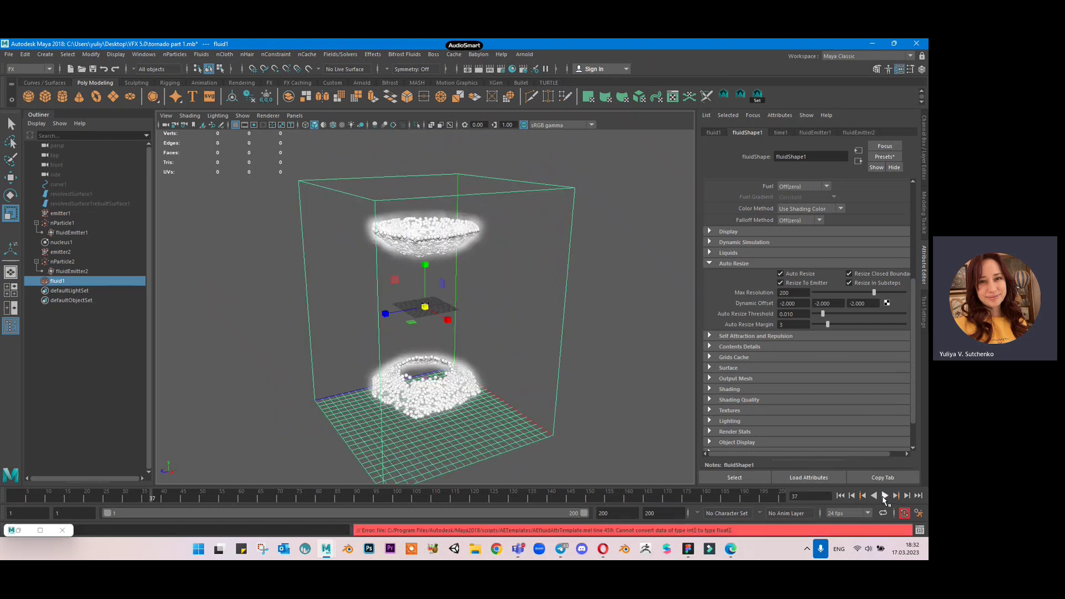
# Hide nParticle1 and nParticle2, and show the channel values of the fluid1 container.
pyautogui.click(100, 262)
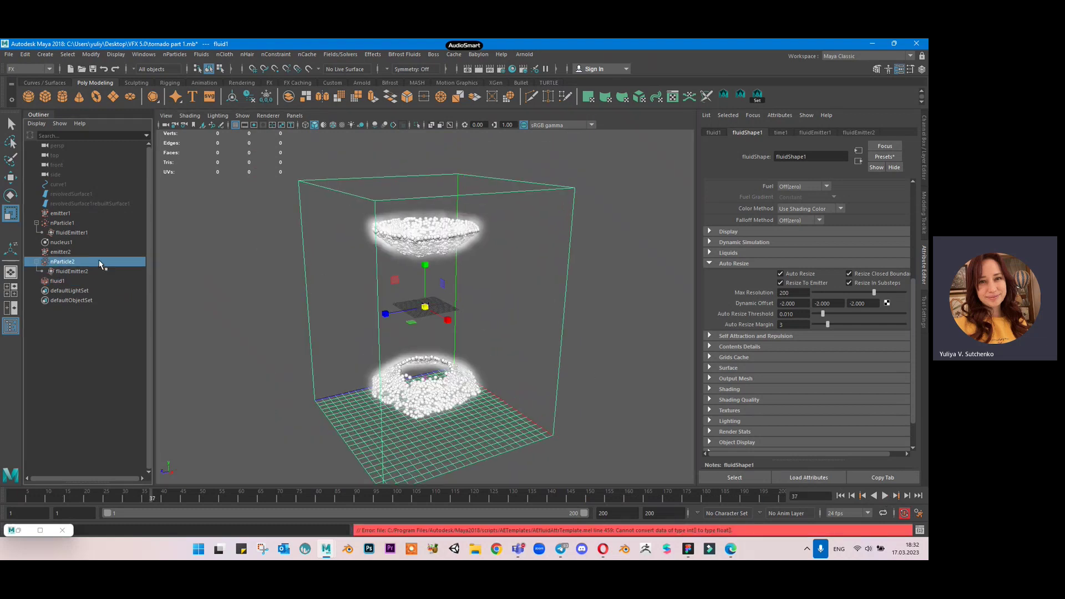
pyautogui.keyDown('ctrl'); pyautogui.click(111, 223); pyautogui.keyUp('ctrl')
pyautogui.hotkey('ctrl', 'h')
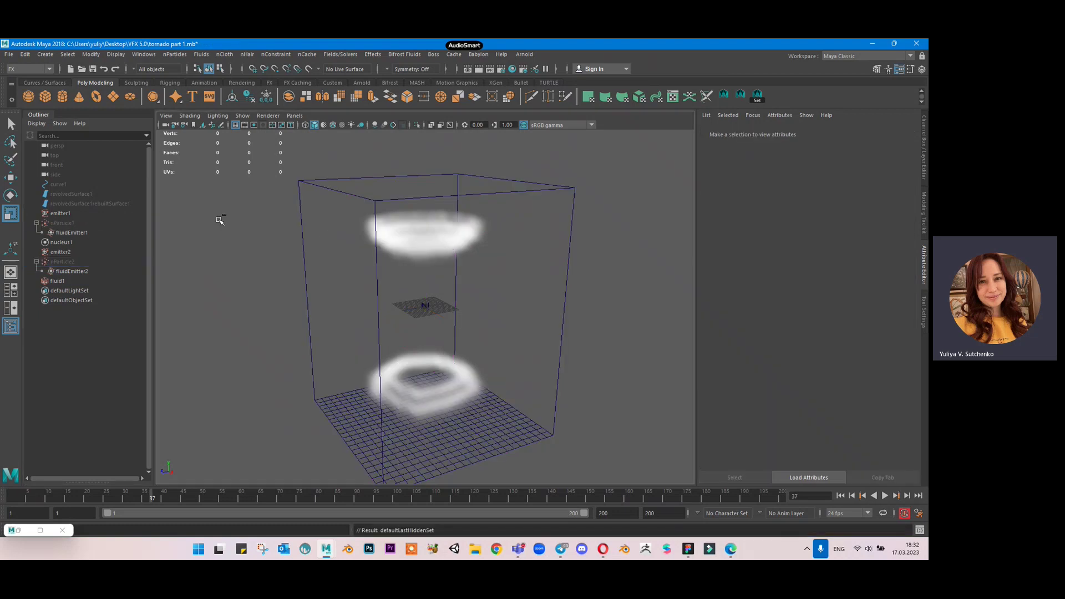
pyautogui.keyDown('alt'); pyautogui.moveTo(489, 293); pyautogui.dragTo(426, 289); pyautogui.keyUp('alt')
pyautogui.keyDown('alt'); pyautogui.moveTo(556, 282); pyautogui.dragTo(601, 290); pyautogui.keyUp('alt')
pyautogui.click(587, 277)
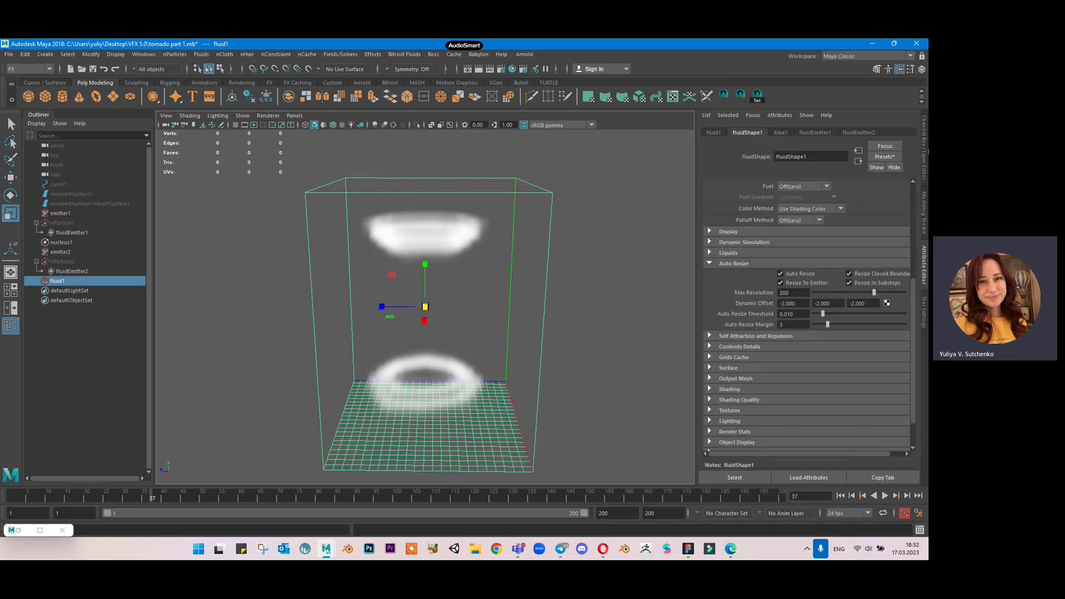
pyautogui.click(924, 157)
pyautogui.press('e')
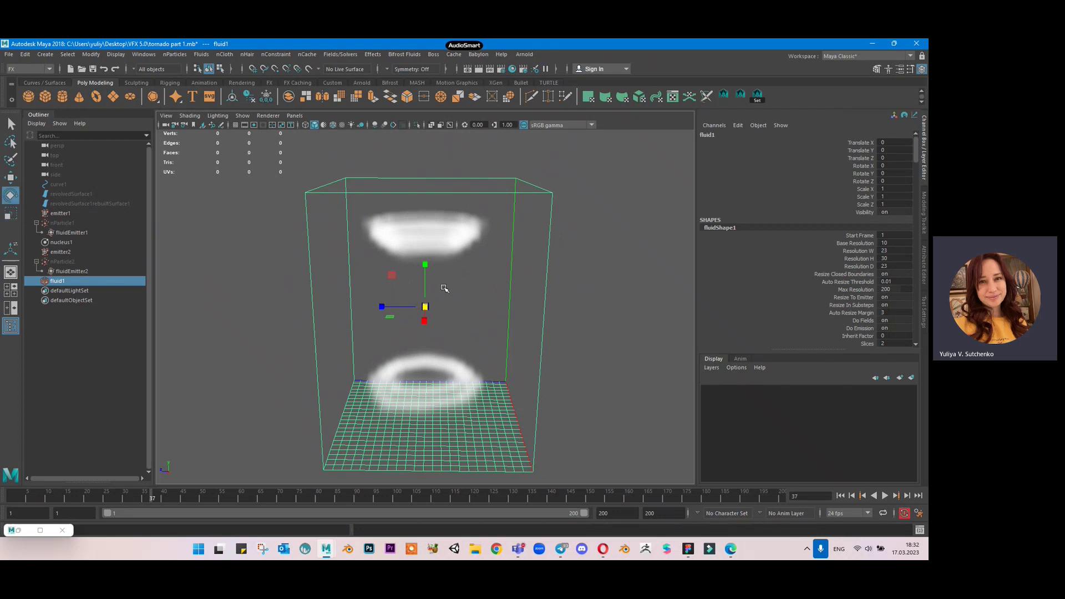
pyautogui.moveTo(462, 285); pyautogui.dragTo(458, 328)
pyautogui.hotkey('ctrl', 'z')
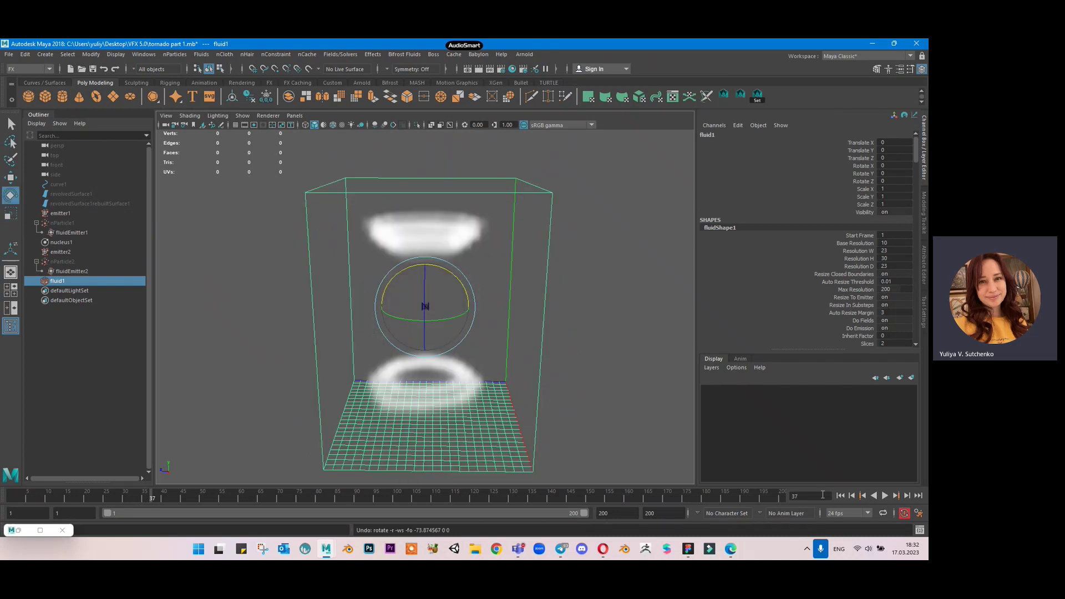
# Return to frame 1 and set the fluid1 container's Rotate X to -90.
pyautogui.click(841, 495)
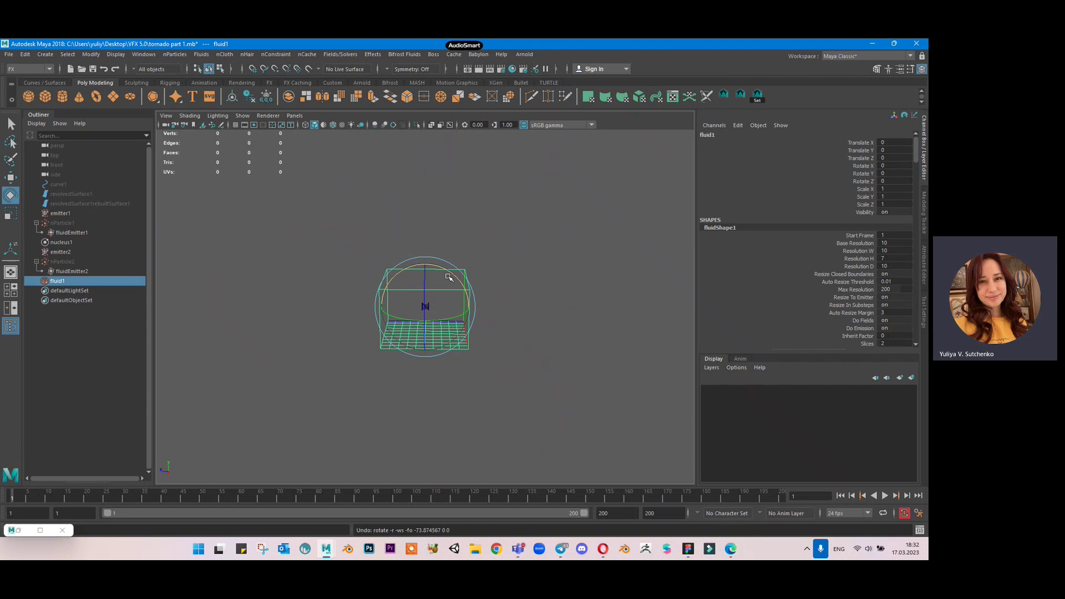
pyautogui.moveTo(449, 278); pyautogui.dragTo(537, 301)
pyautogui.click(895, 166)
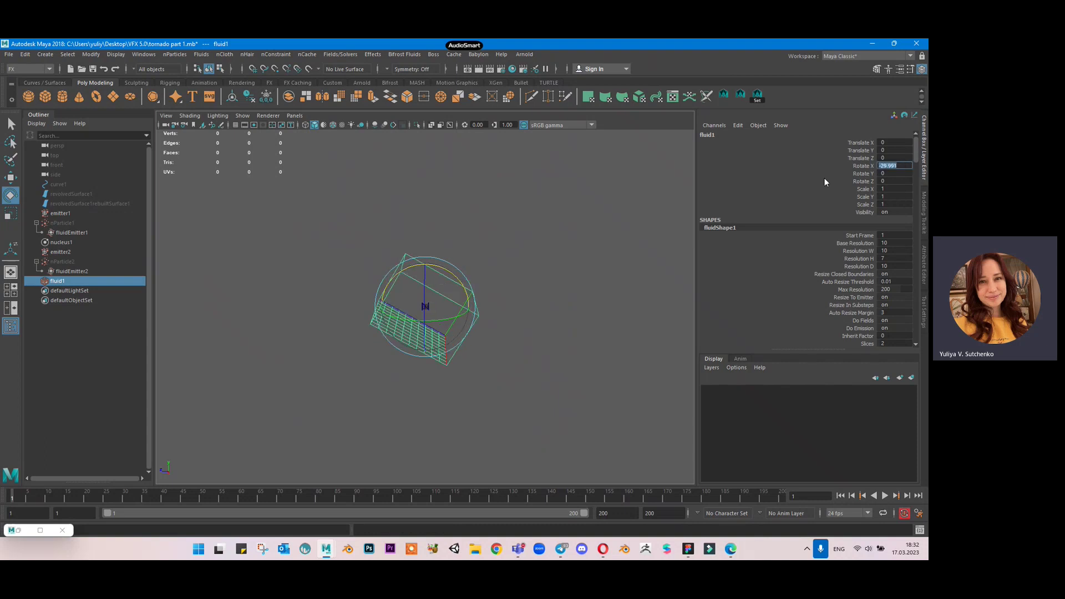
pyautogui.write('-90')
pyautogui.press('Return')
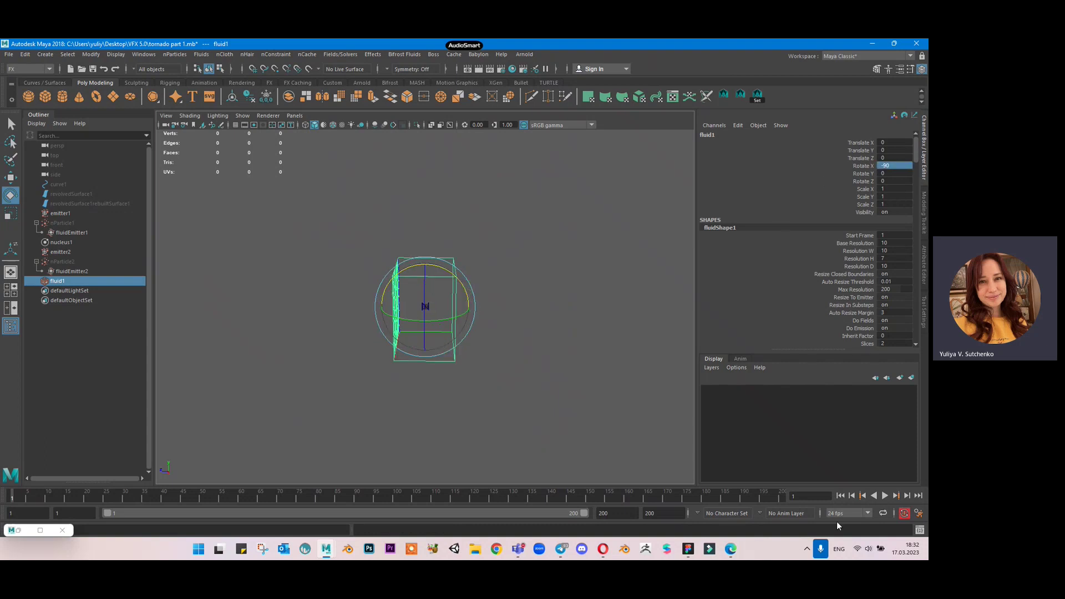
# Play the simulation with the rotated container and examine how the smoke drifts from another angle.
pyautogui.click(885, 496)
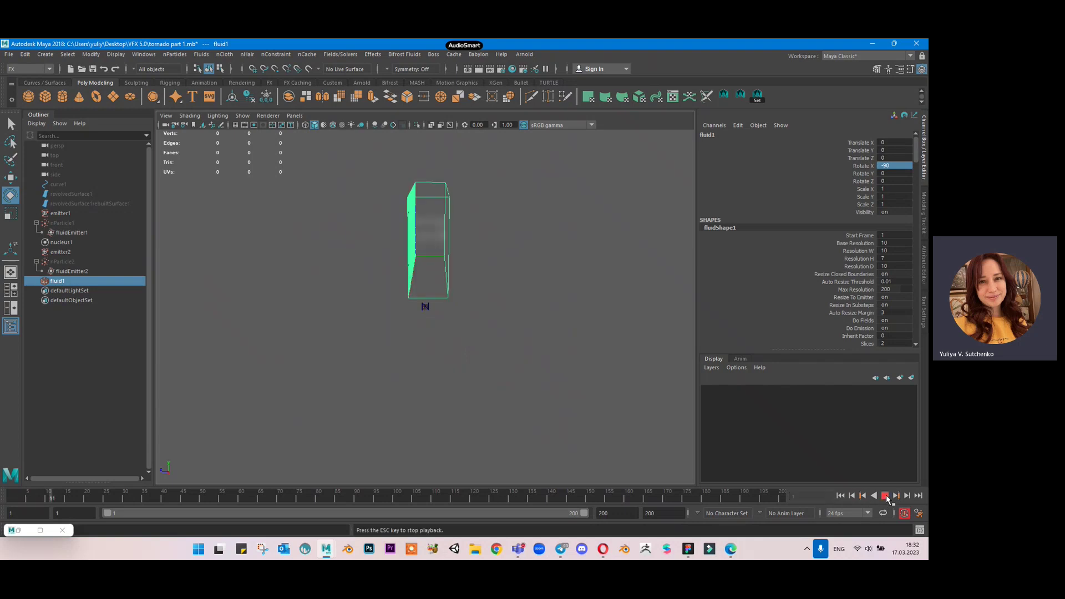
pyautogui.scroll(5, 607, 381)
pyautogui.scroll(-3, 495, 290)
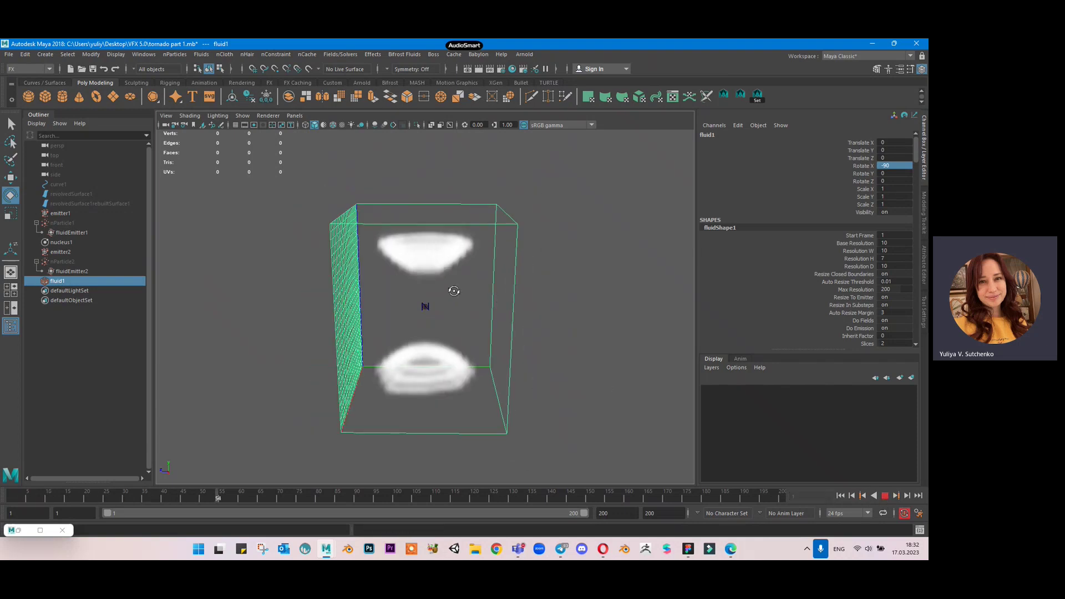
pyautogui.keyDown('alt'); pyautogui.moveTo(454, 291); pyautogui.dragTo(490, 302); pyautogui.keyUp('alt')
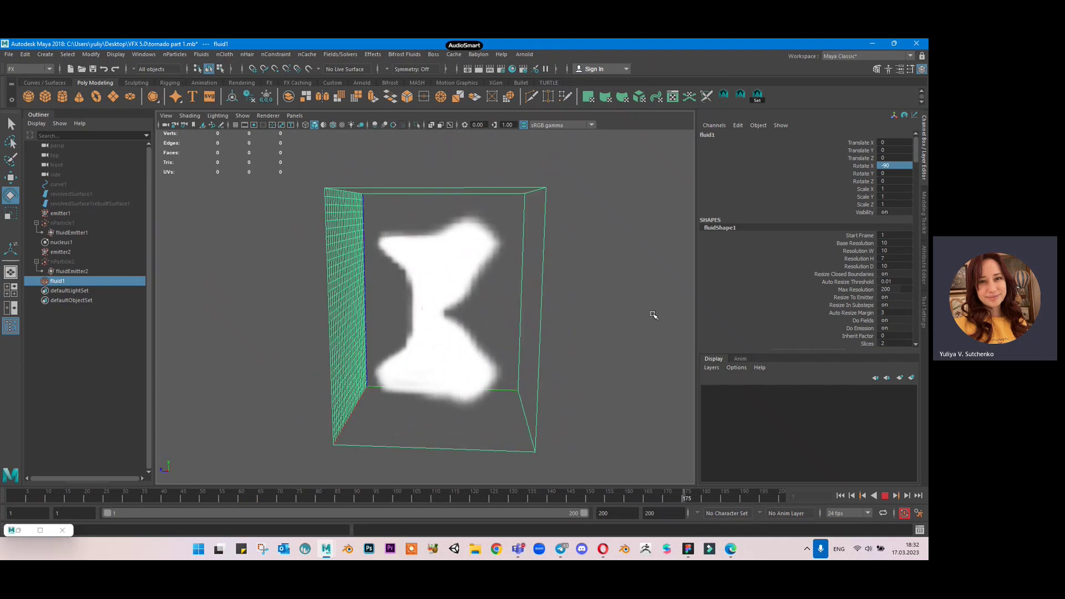
# Stop the playback and set fluidEmitter1's Density/Voxel/Sec to 20.
pyautogui.click(885, 495)
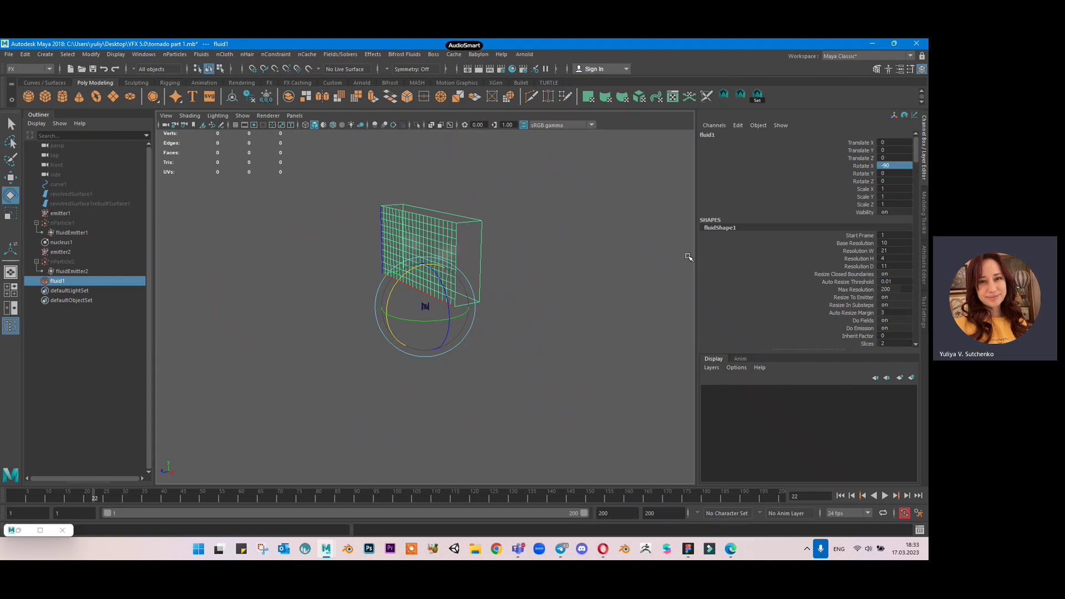
pyautogui.keyDown('alt'); pyautogui.moveTo(654, 253); pyautogui.dragTo(605, 258); pyautogui.keyUp('alt')
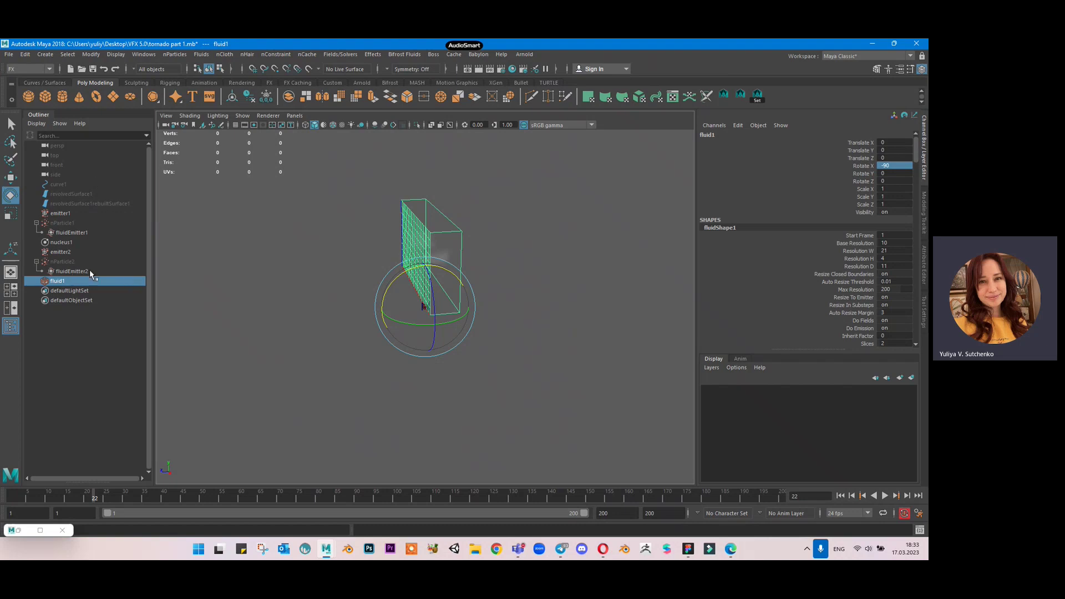
pyautogui.click(83, 233)
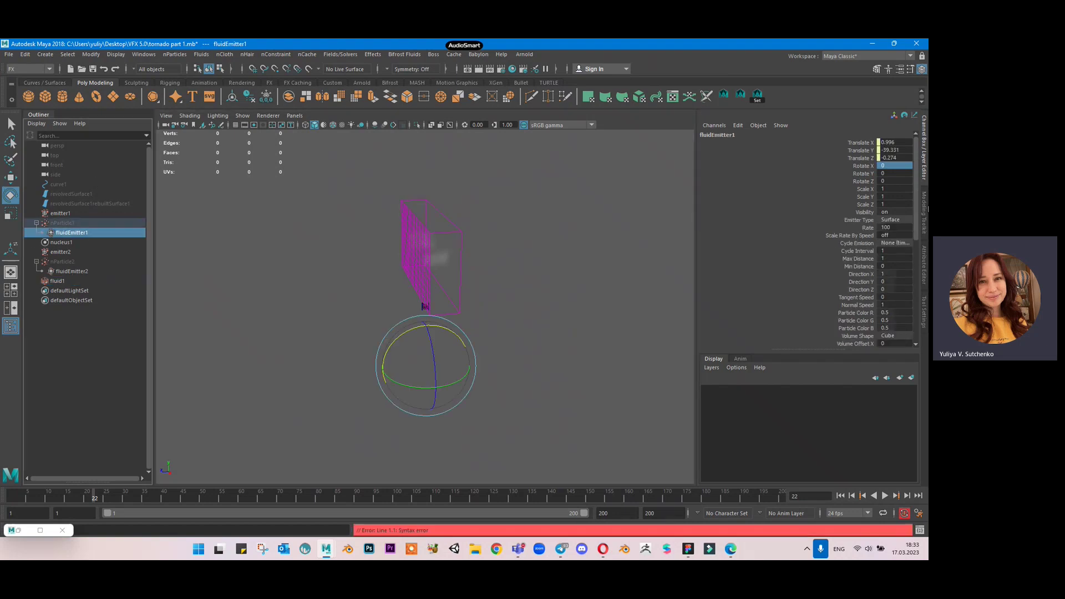
pyautogui.click(925, 265)
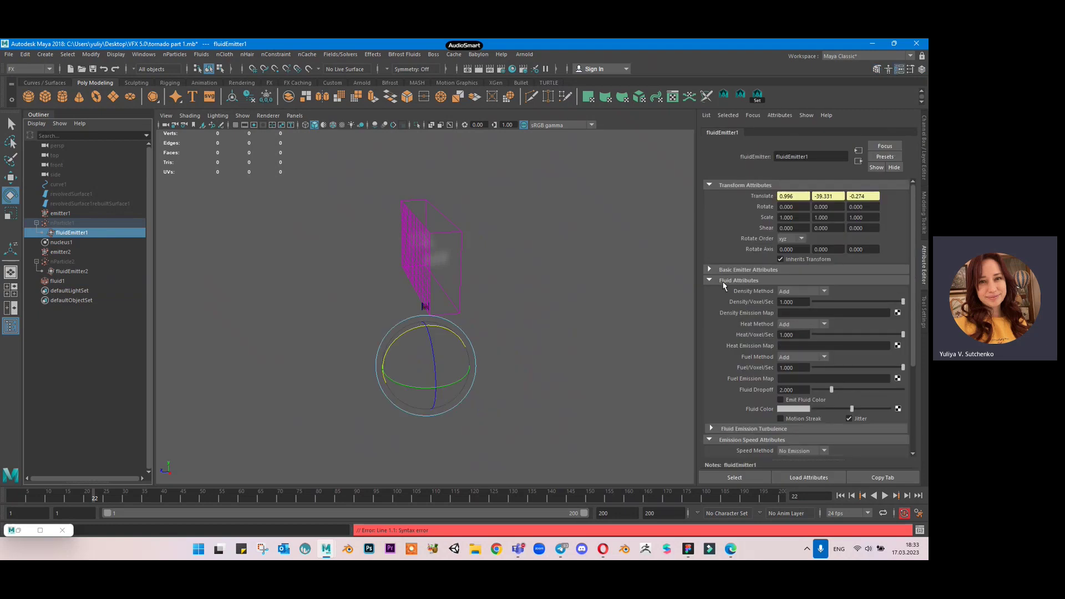
pyautogui.click(794, 302)
pyautogui.write('20')
pyautogui.press('Return')
# Set fluidEmitter2's Density/Voxel/Sec to 20 and its Fluid Dropoff to 1.
pyautogui.click(73, 271)
pyautogui.moveTo(807, 302); pyautogui.dragTo(775, 302)
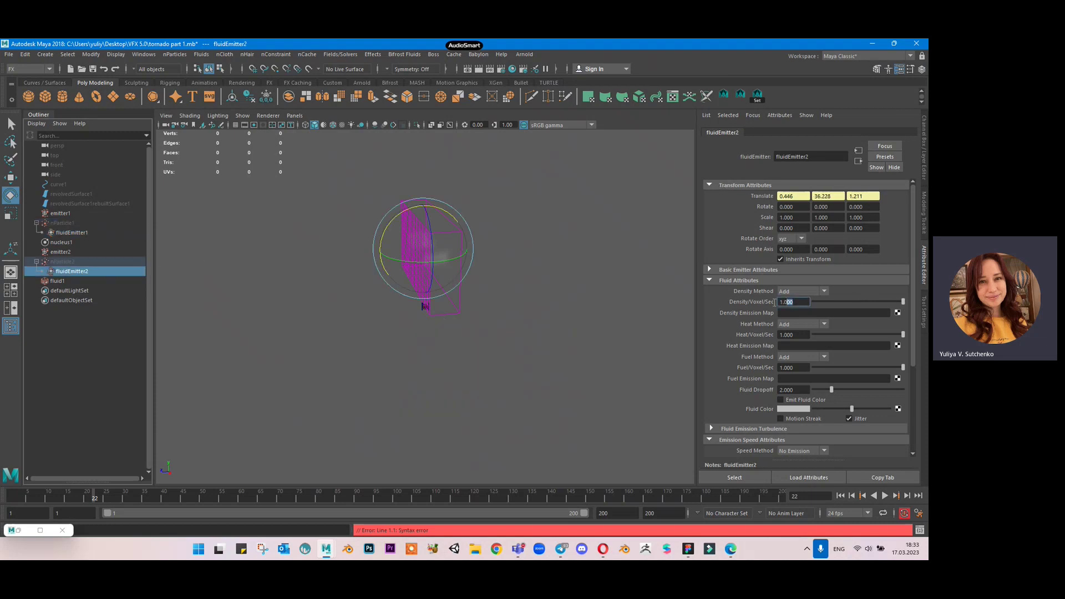
pyautogui.write('20')
pyautogui.press('Return')
pyautogui.moveTo(807, 391); pyautogui.dragTo(775, 391)
pyautogui.write('1')
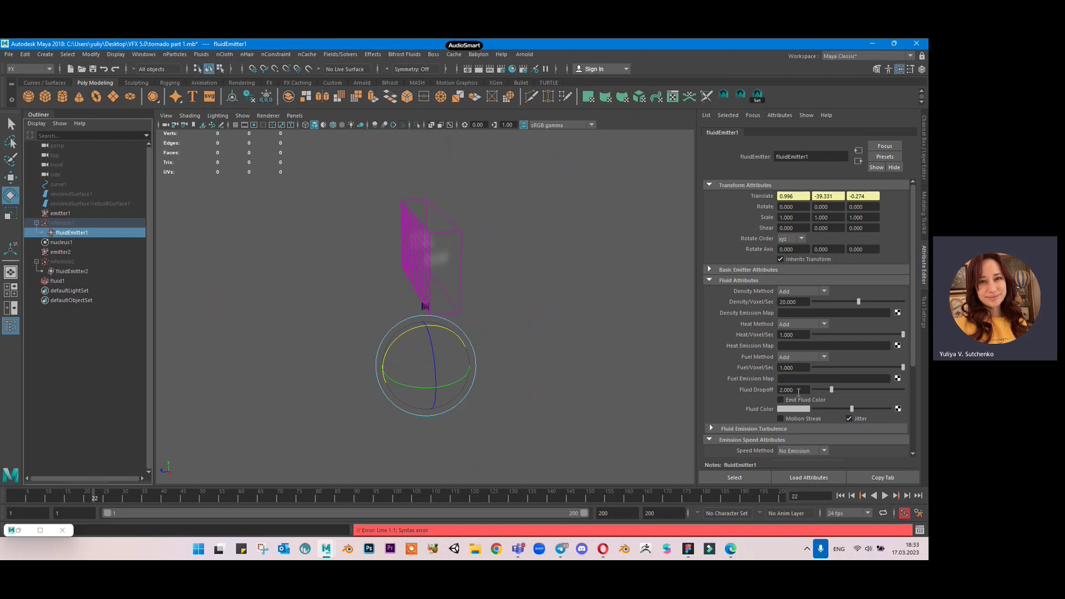
# Set fluidEmitter1's Fluid Dropoff to 1 and its fluid emission Turbulence to 1.
pyautogui.doubleClick(788, 390)
pyautogui.write('1')
pyautogui.press('Return')
pyautogui.click(770, 429)
pyautogui.scroll(-1, 777, 425)
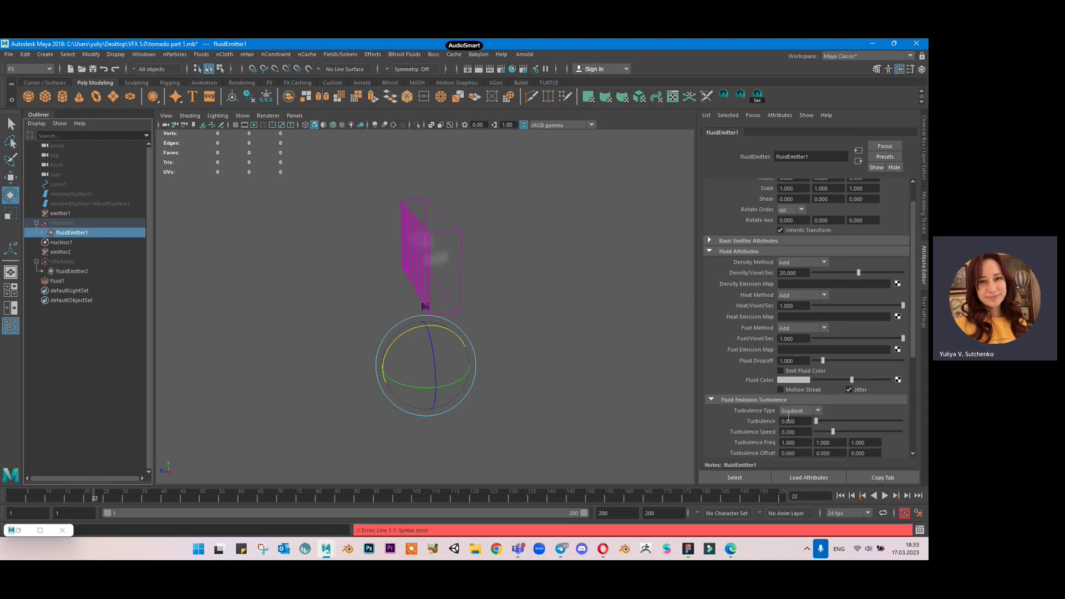
pyautogui.doubleClick(788, 421)
pyautogui.write('1')
pyautogui.press('Return')
# Set fluidEmitter2's fluid emission Turbulence to 1.
pyautogui.click(109, 272)
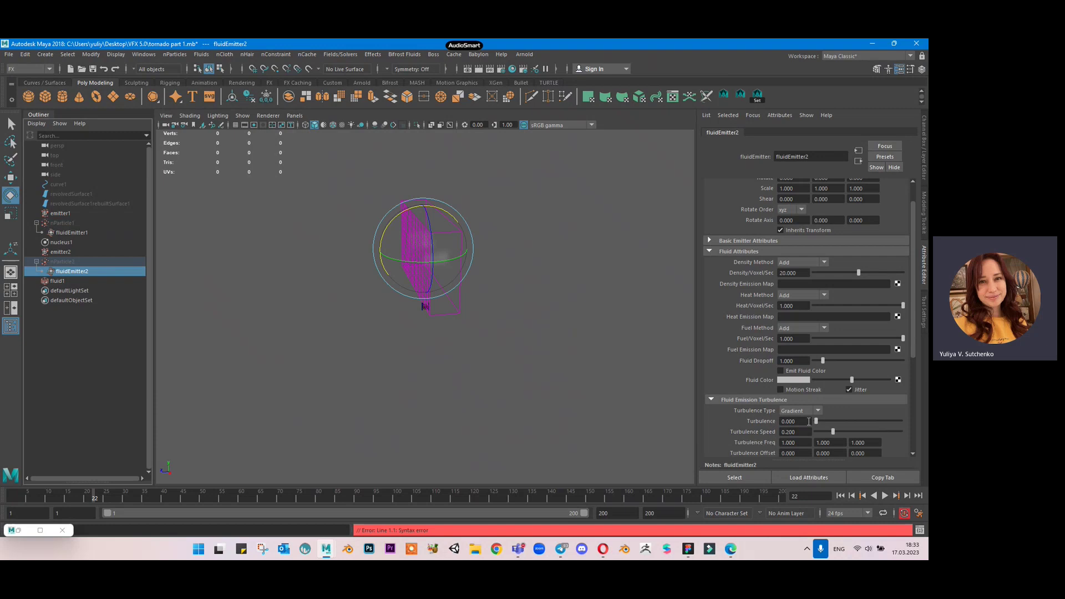
pyautogui.doubleClick(808, 421)
pyautogui.write('1')
pyautogui.press('Return')
# Play the simulation from frame 1, examine the denser smoke from another angle, and stop the playback.
pyautogui.click(839, 496)
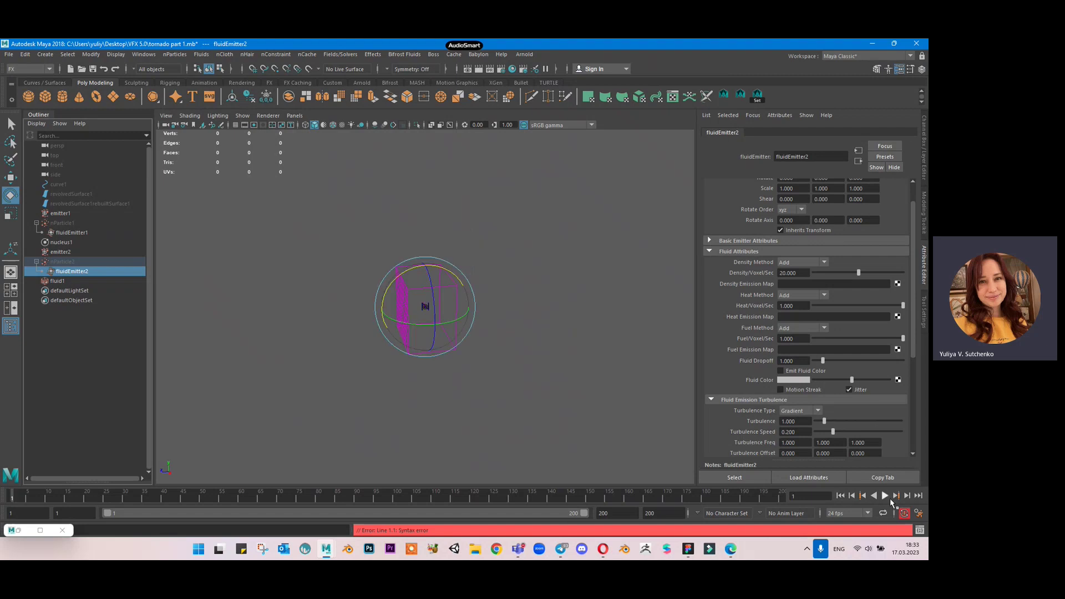
pyautogui.click(886, 496)
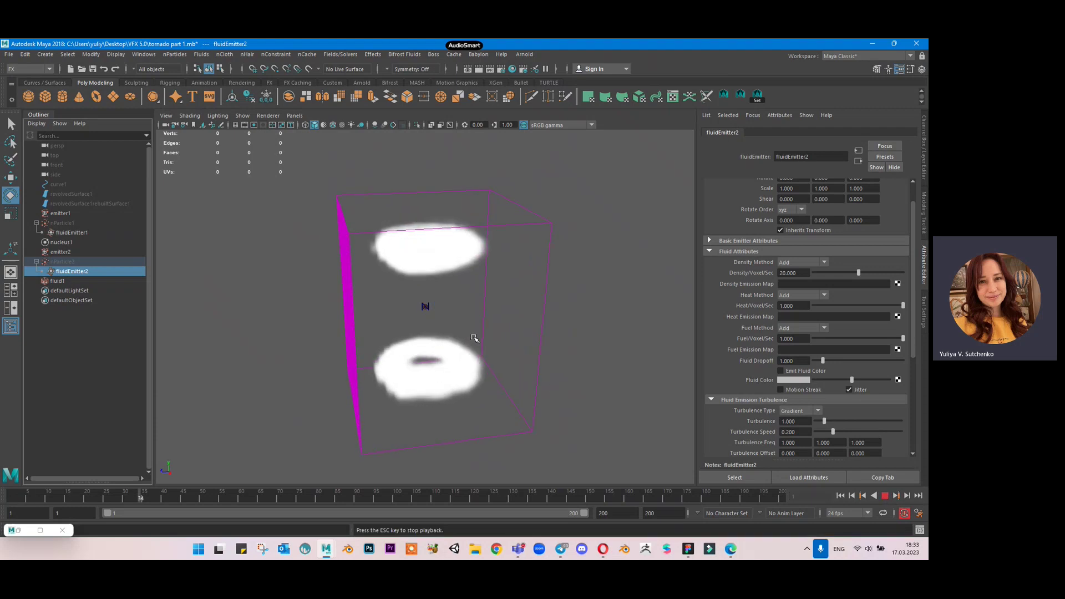
pyautogui.keyDown('alt'); pyautogui.moveTo(475, 338); pyautogui.dragTo(448, 327); pyautogui.keyUp('alt')
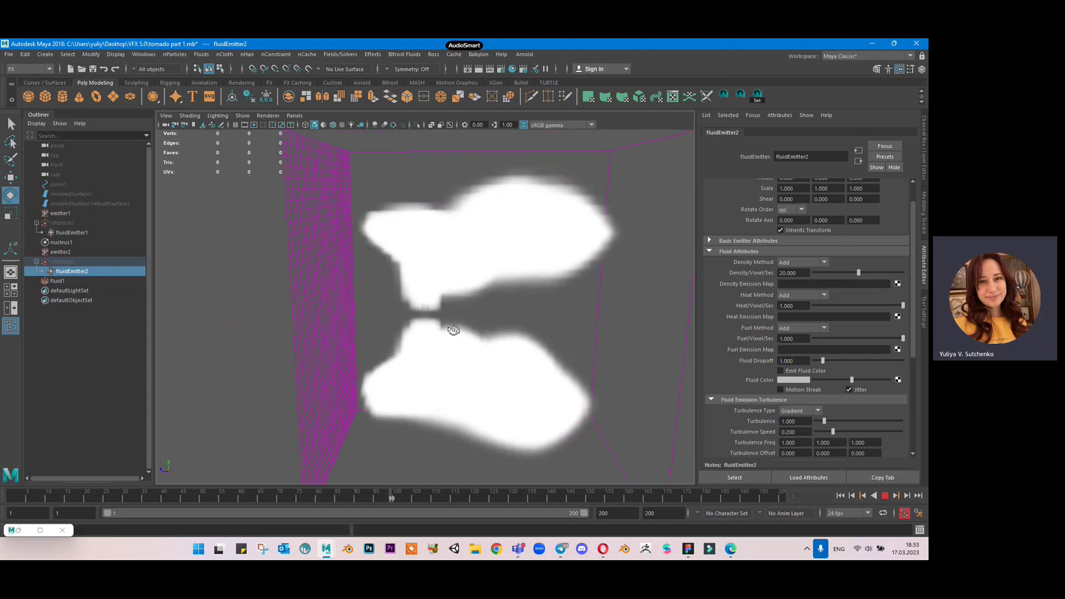
pyautogui.click(815, 477)
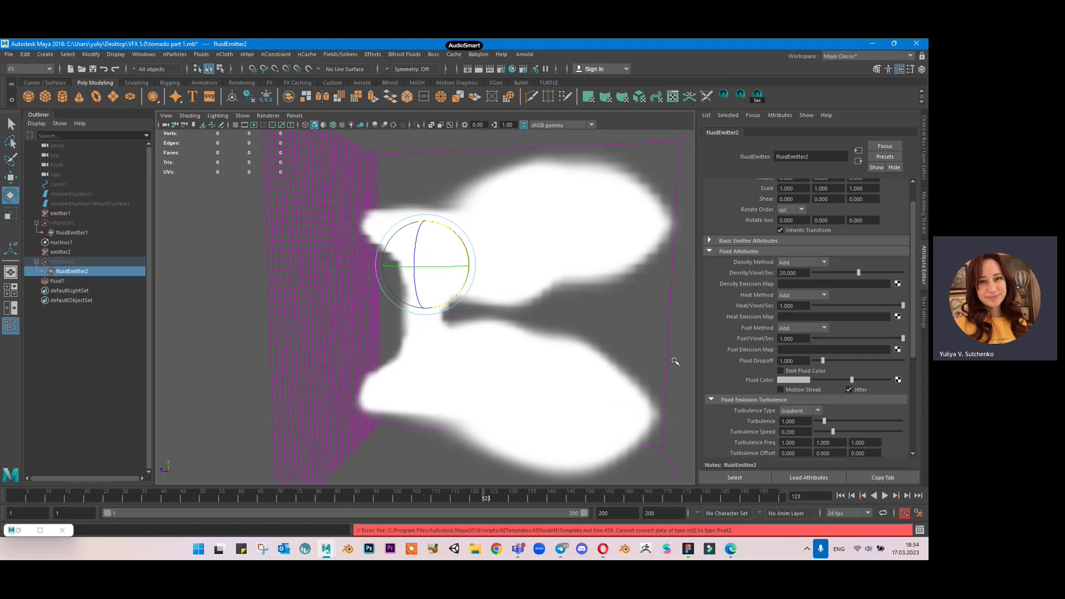
# Enable Use Distance in fluidEmitter2's basic emitter attributes and set its Max Distance to 0.5.
pyautogui.scroll(-3, 785, 379)
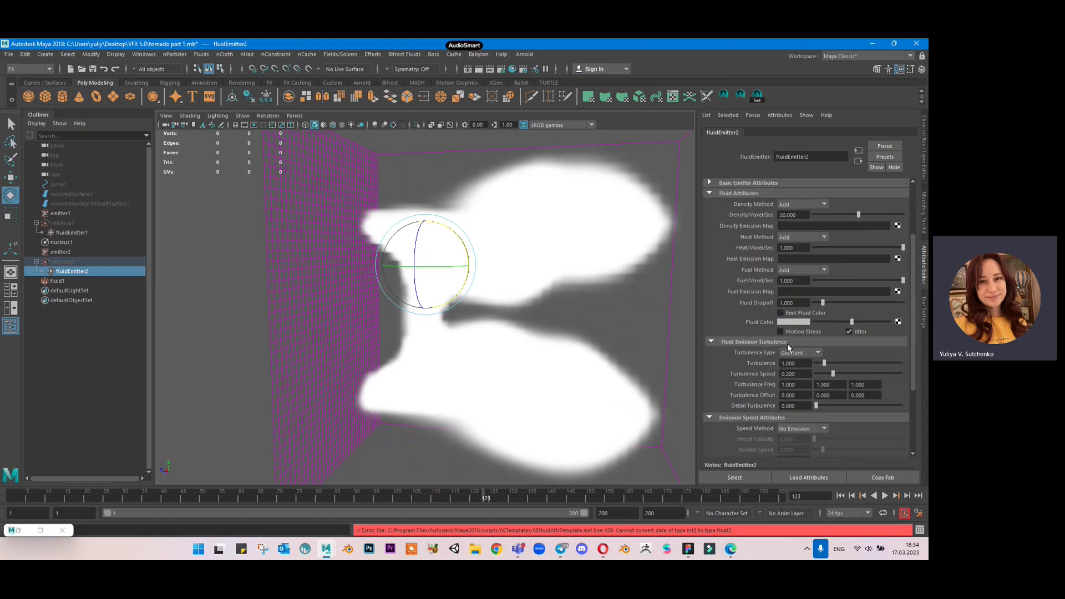
pyautogui.scroll(-4, 789, 348)
pyautogui.scroll(4, 729, 353)
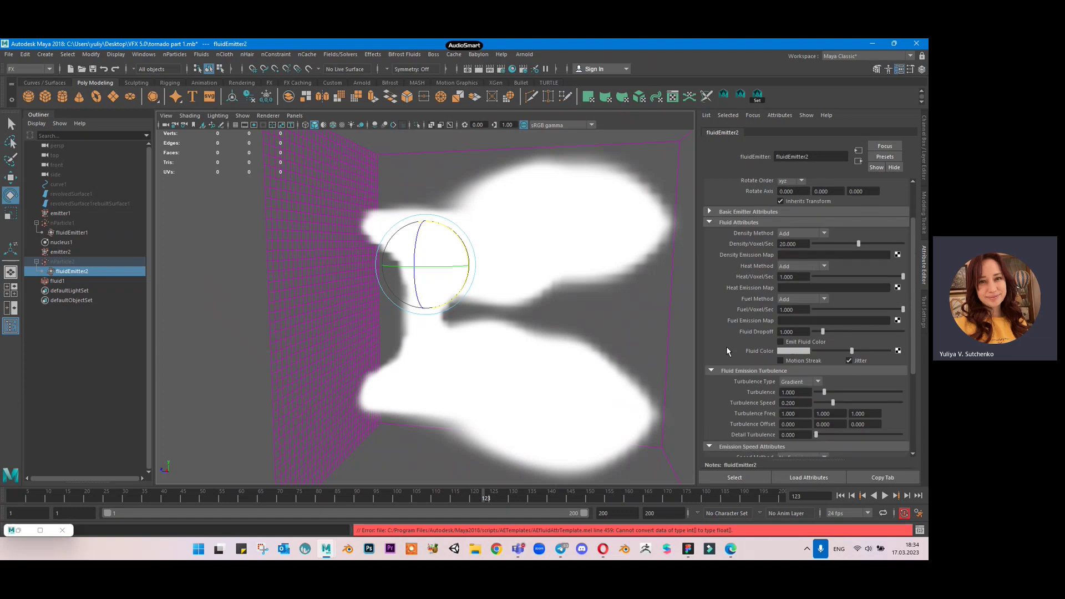
pyautogui.click(754, 213)
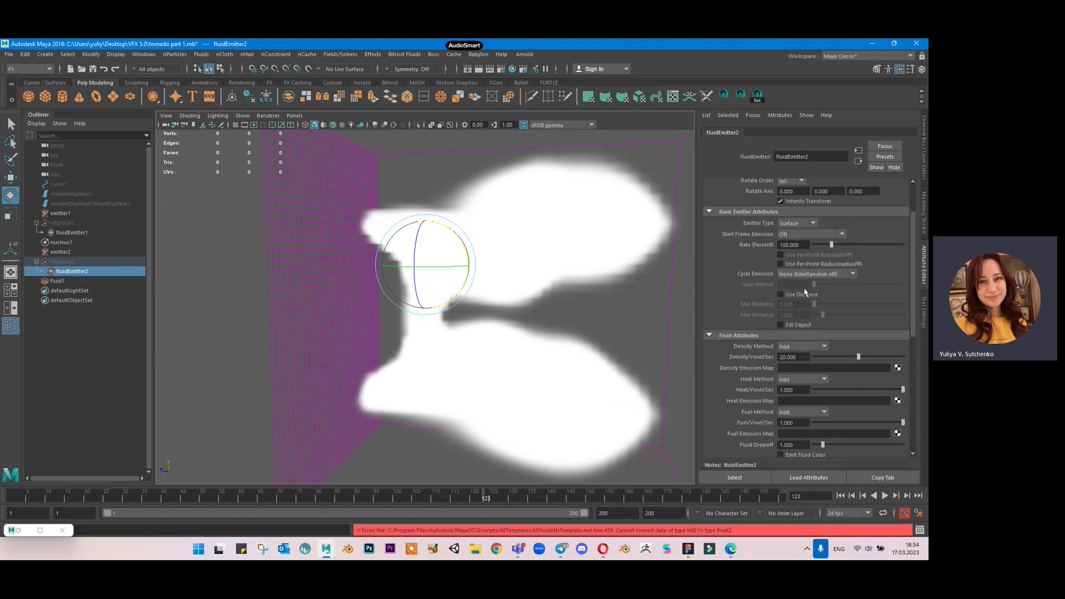
pyautogui.click(781, 295)
pyautogui.click(794, 316)
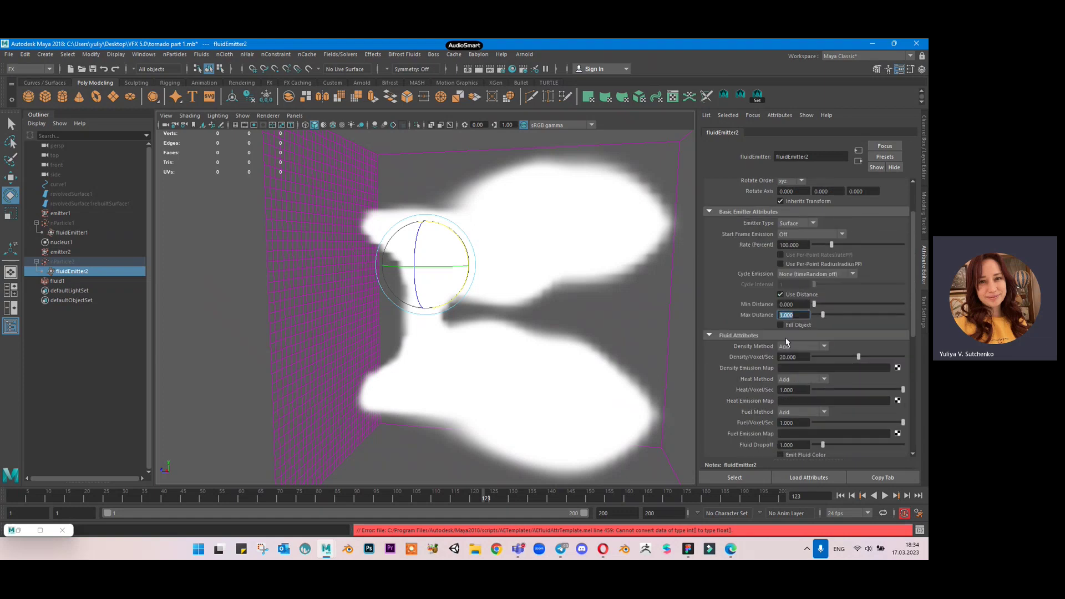
pyautogui.write('0.5')
pyautogui.press('Return')
# Enable Use Distance for fluidEmitter1 with a Max Distance of 0.5, and save the scene.
pyautogui.click(72, 233)
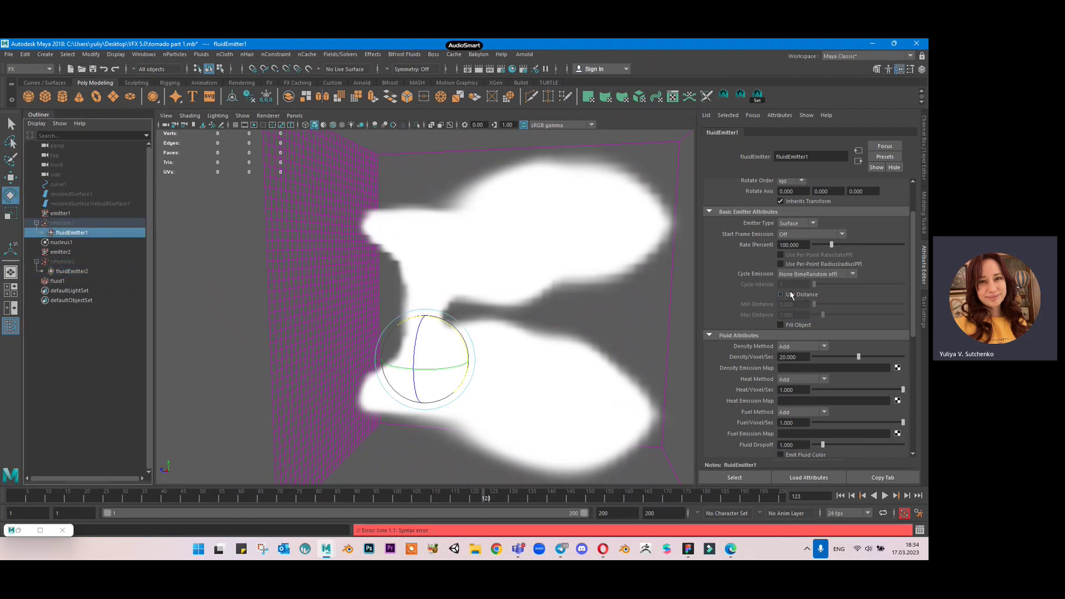
pyautogui.click(782, 295)
pyautogui.click(793, 316)
pyautogui.write('0')
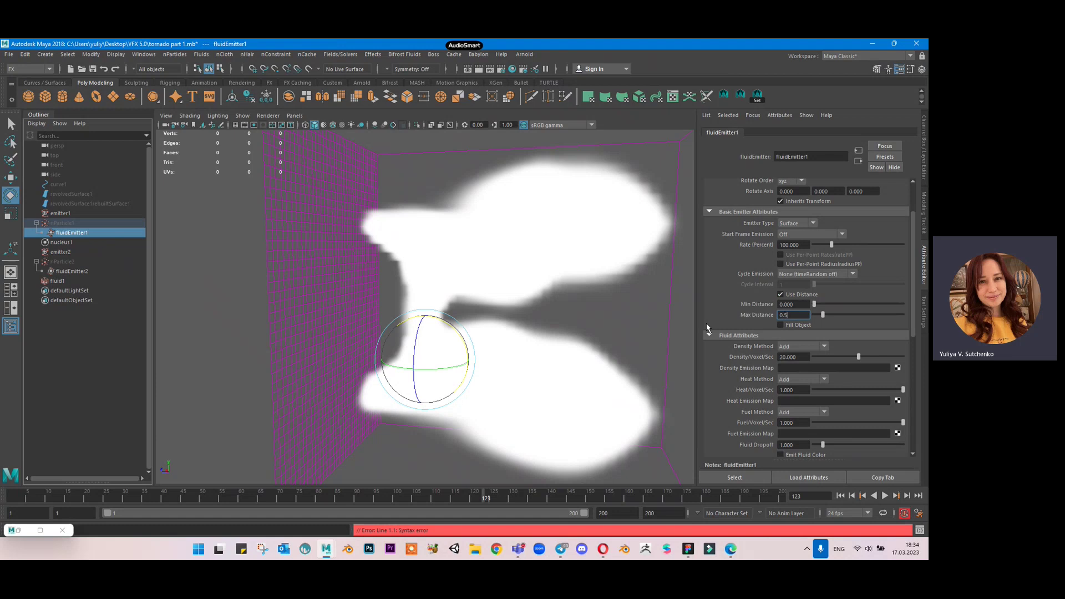
pyautogui.write('.5')
pyautogui.press('Return')
pyautogui.hotkey('ctrl', 's')
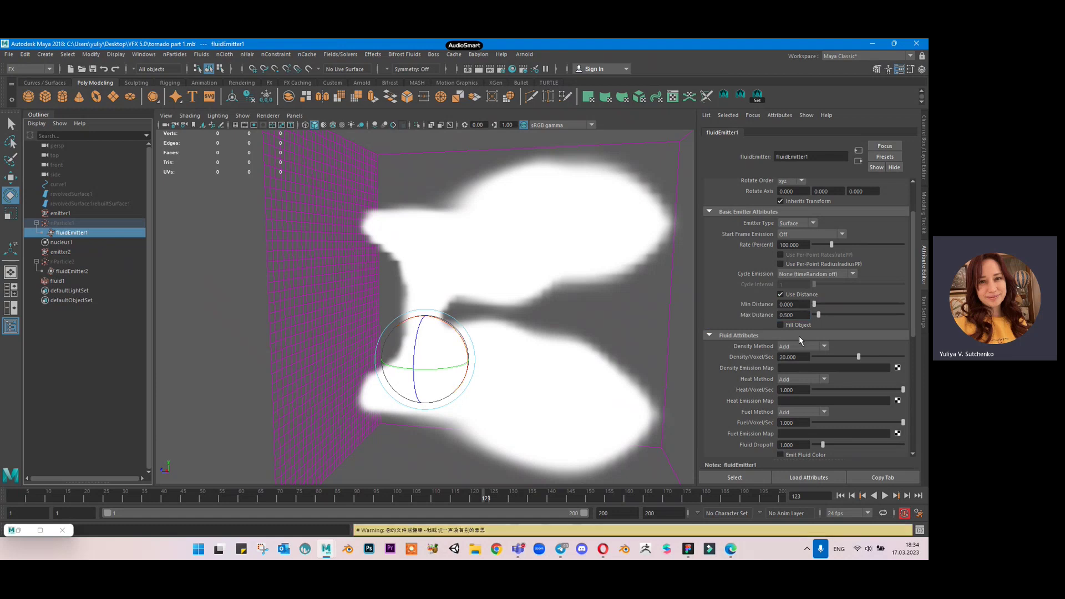
# Replay the simulation from frame 1, stop it at frame 121, and examine the smoke shape from another angle.
pyautogui.click(841, 495)
pyautogui.click(885, 496)
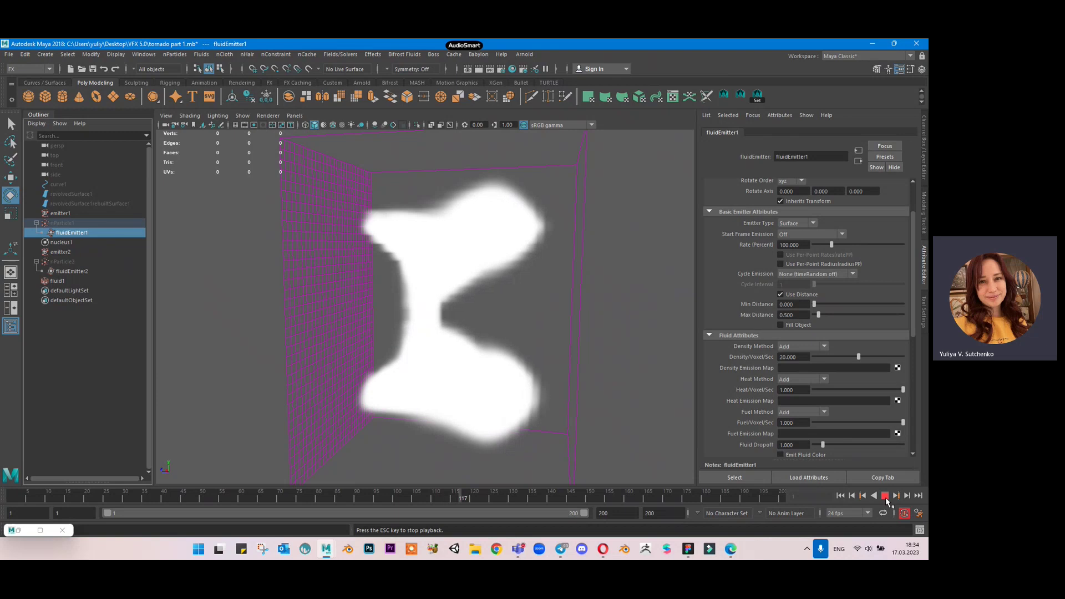
pyautogui.click(885, 496)
pyautogui.keyDown('alt'); pyautogui.moveTo(588, 305); pyautogui.dragTo(613, 328); pyautogui.keyUp('alt')
pyautogui.scroll(-2, 795, 375)
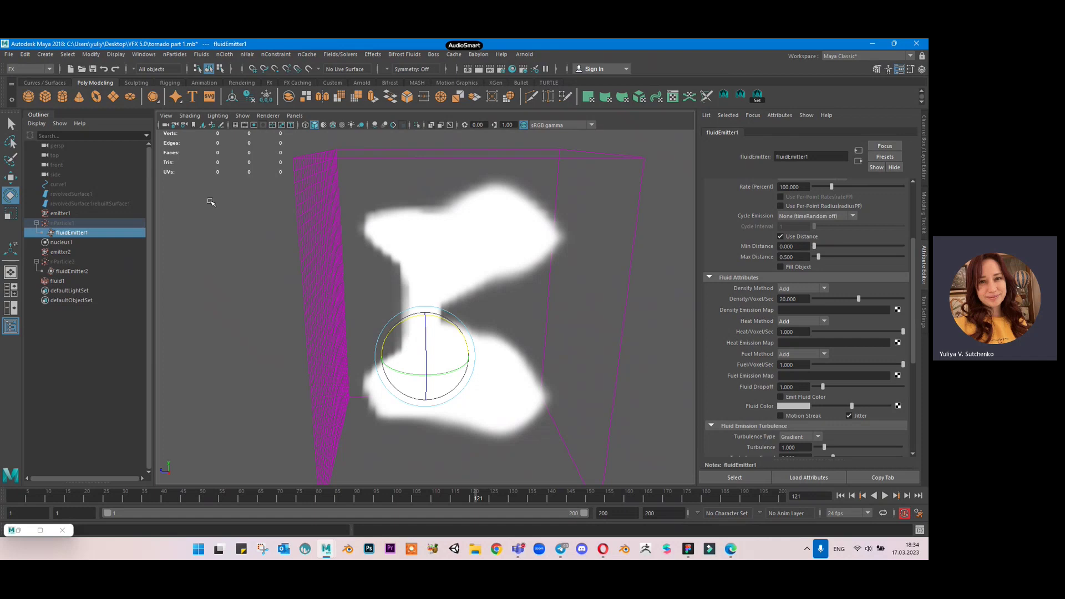
# Set the Density Scale of the fluid1 container to 1 in its contents details.
pyautogui.click(89, 282)
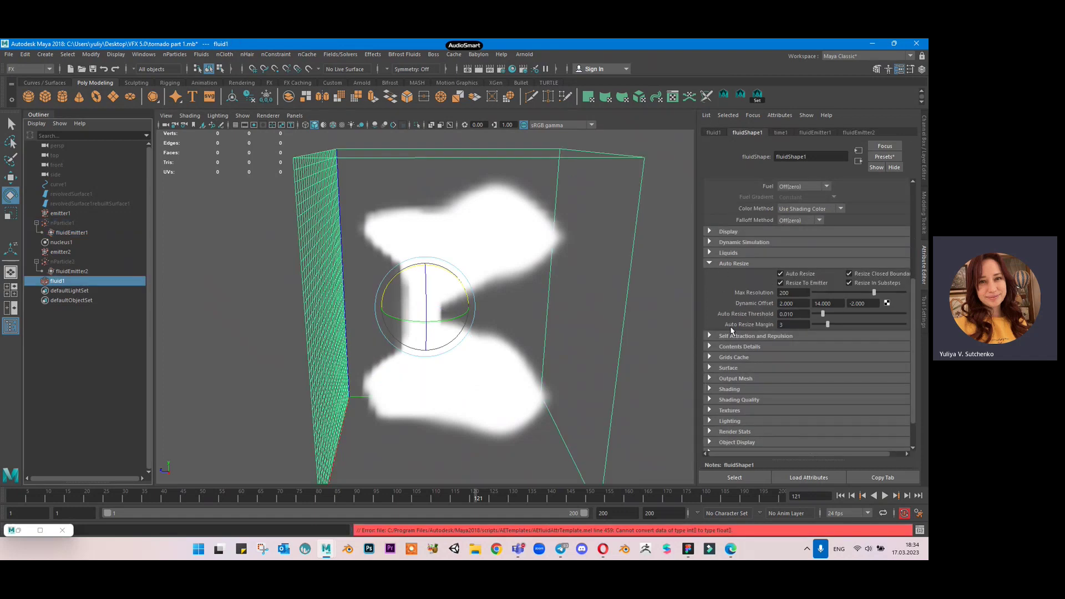
pyautogui.click(740, 347)
pyautogui.scroll(-2, 761, 322)
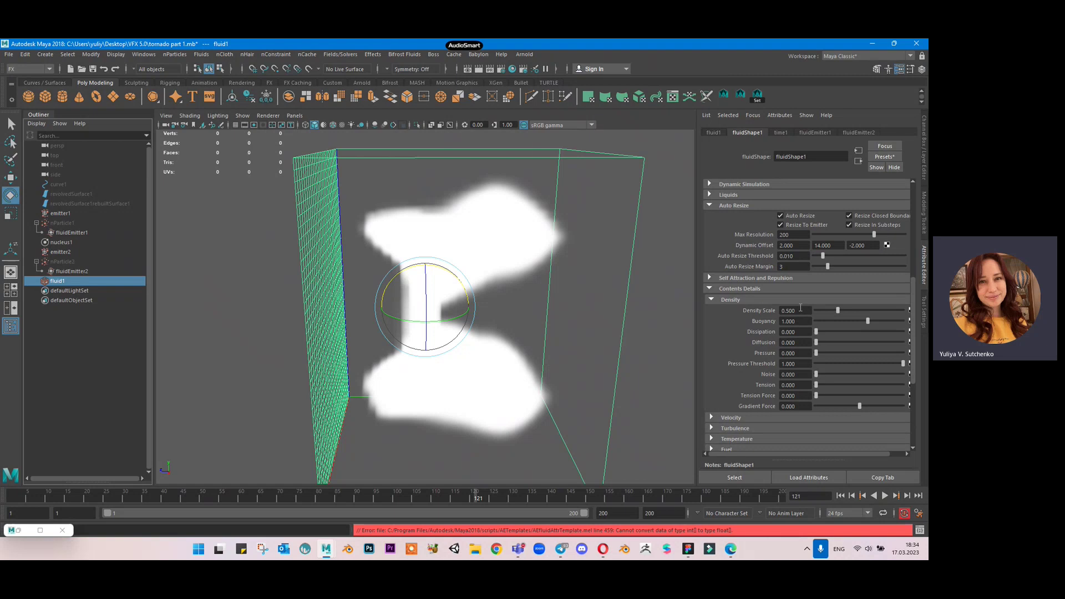
pyautogui.doubleClick(796, 311)
pyautogui.write('1')
pyautogui.press('Return')
# Set the fluid1 container's density Buoyancy to 0 and Dissipation to 10.
pyautogui.doubleClick(791, 322)
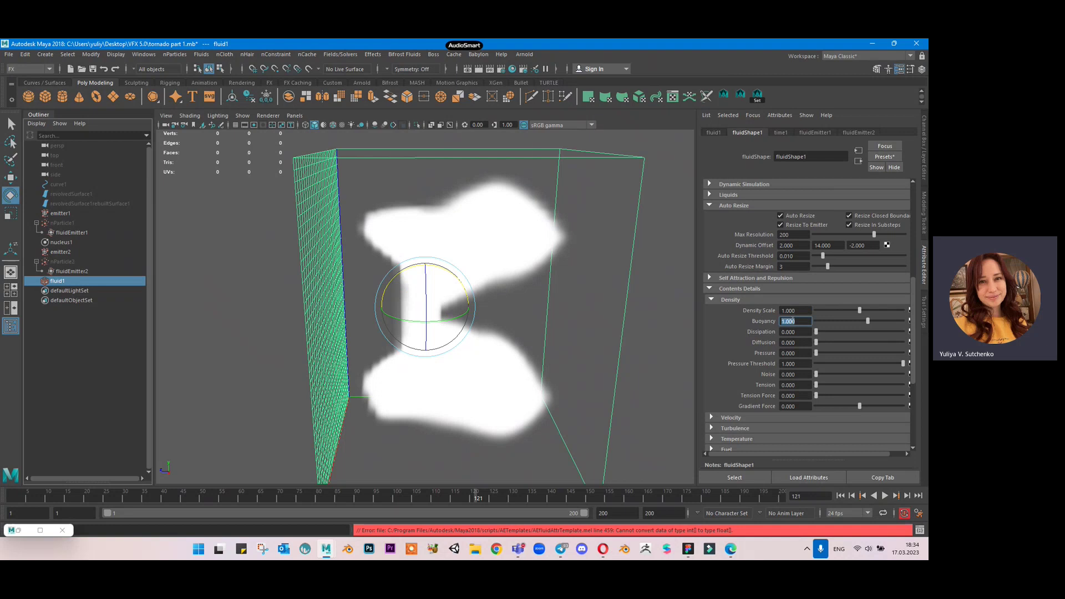
pyautogui.write('0')
pyautogui.press('Return')
pyautogui.doubleClick(803, 333)
pyautogui.write('10')
pyautogui.press('Return')
# Play the simulation from frame 1 to check the fading smoke, stop at frame 48, and save the scene.
pyautogui.click(840, 496)
pyautogui.click(885, 496)
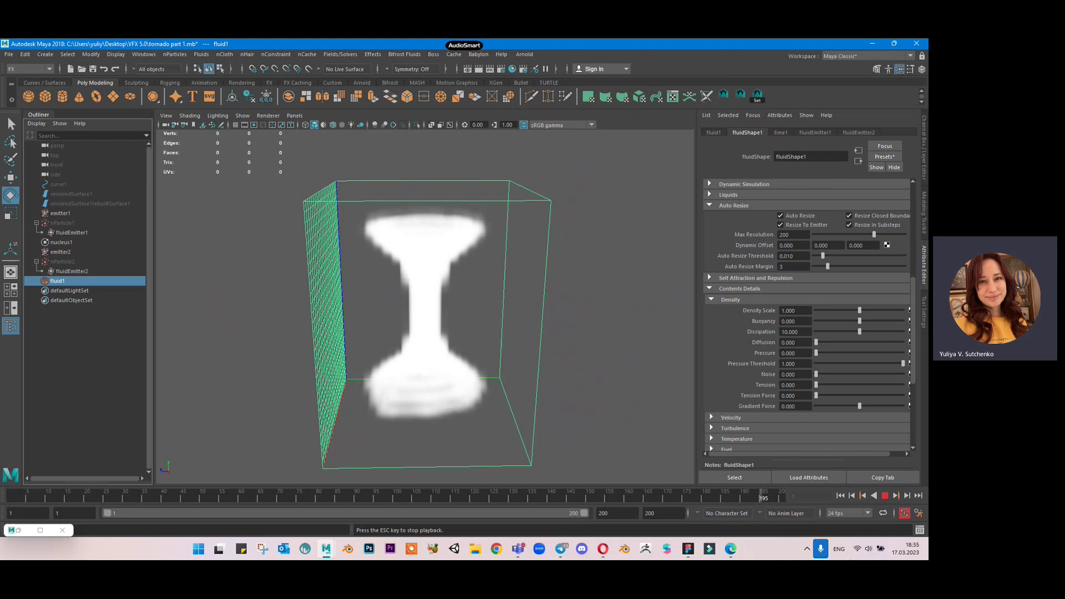
pyautogui.click(886, 496)
pyautogui.hotkey('ctrl', 's')
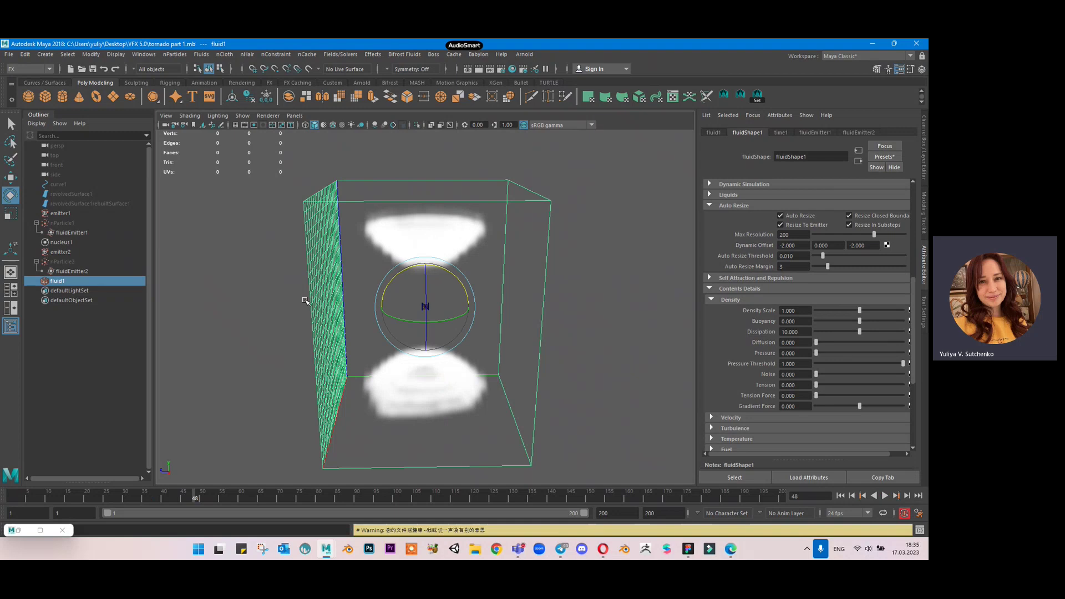
# Examine the two smoke volumes from several angles with nothing selected, and save the scene again.
pyautogui.keyDown('alt'); pyautogui.moveTo(444, 193); pyautogui.dragTo(499, 242); pyautogui.keyUp('alt')
pyautogui.scroll(4, 498, 254)
pyautogui.scroll(-2, 494, 259)
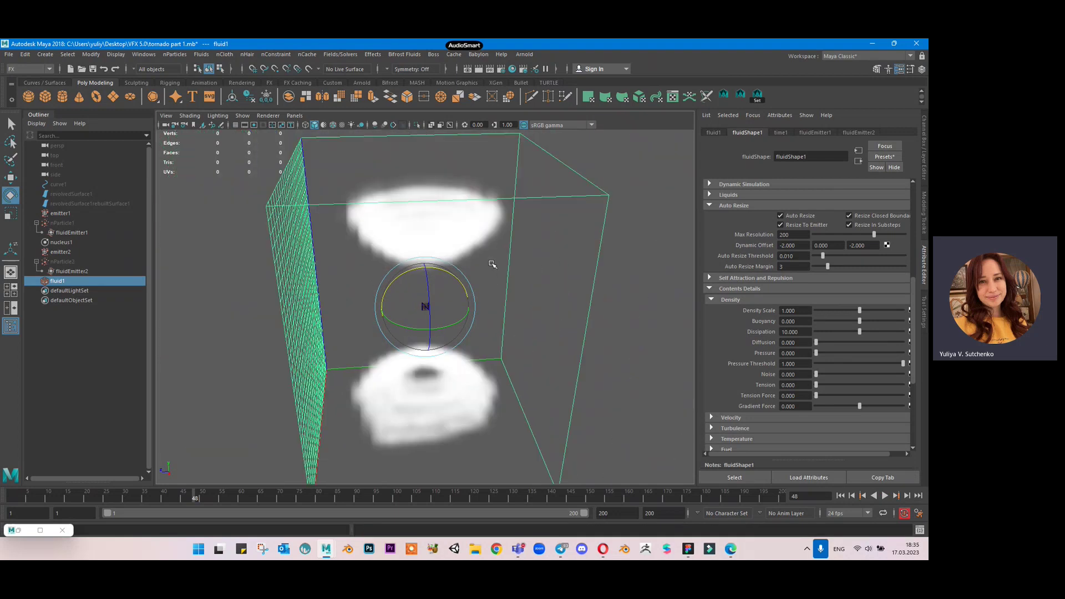
pyautogui.click(242, 205)
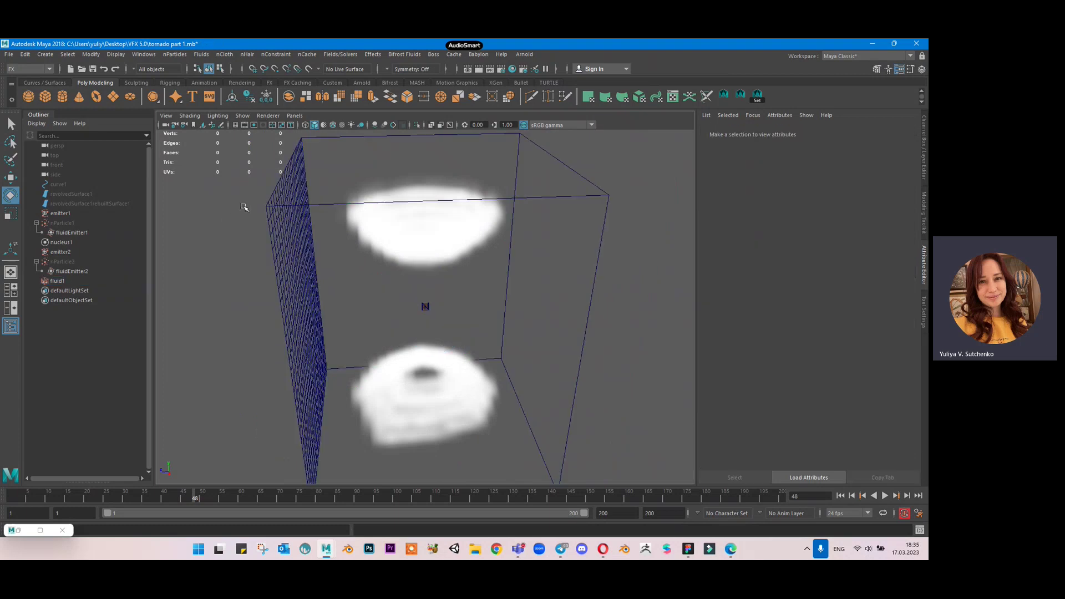
pyautogui.keyDown('alt'); pyautogui.moveTo(243, 205); pyautogui.dragTo(368, 269); pyautogui.keyUp('alt')
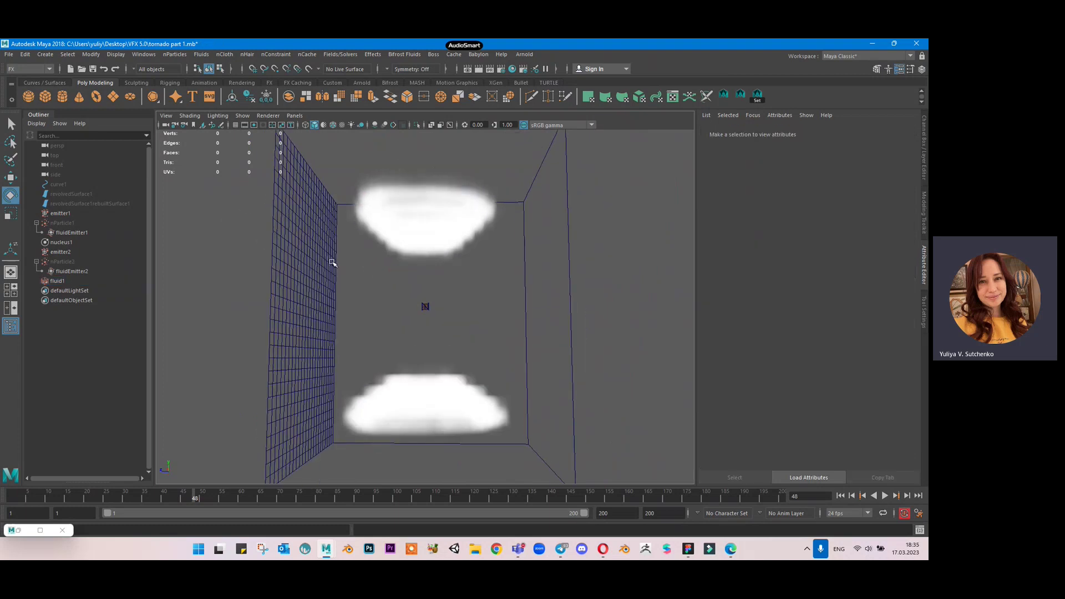
pyautogui.hotkey('ctrl', 's')
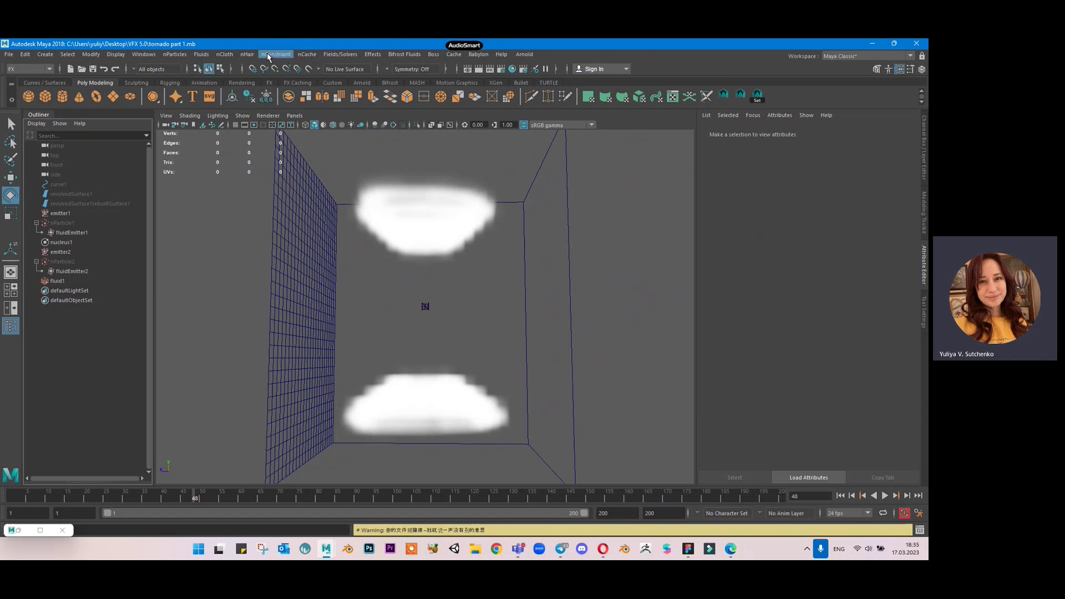
# Draw a vertical EP curve in the front view along the container's central axis, through both smoke volumes.
pyautogui.click(353, 54)
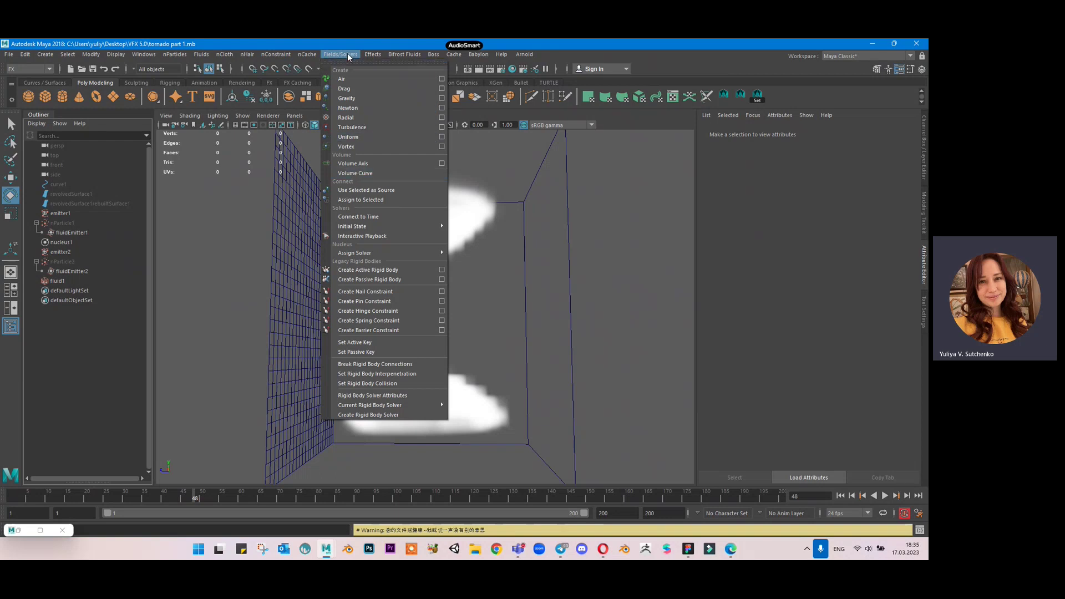
pyautogui.click(349, 55)
pyautogui.click(44, 82)
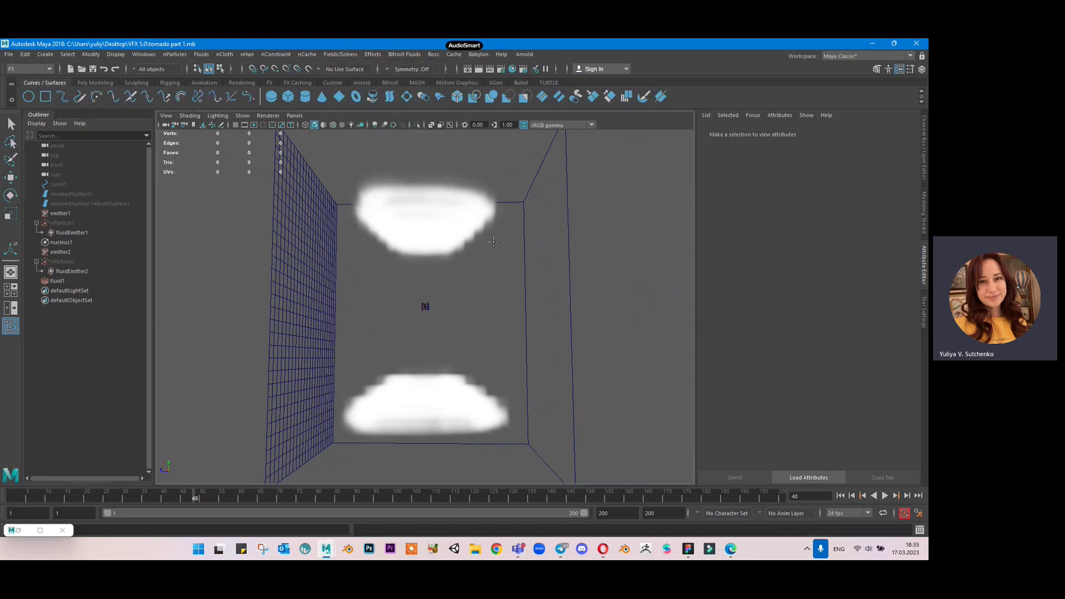
pyautogui.press('space')
pyautogui.press('space')
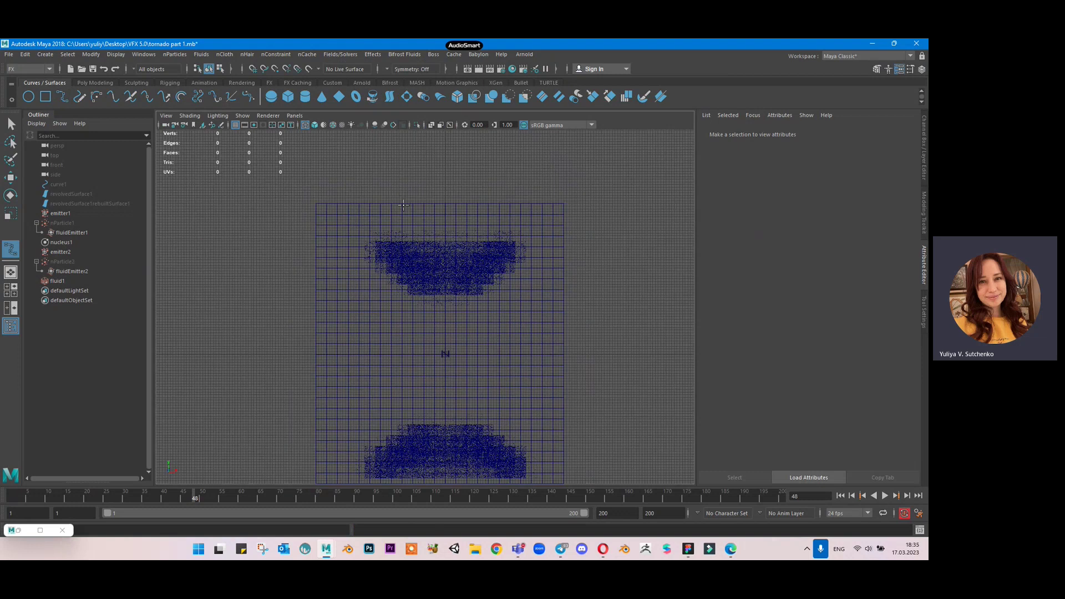
pyautogui.scroll(-1, 422, 208)
pyautogui.click(442, 211)
pyautogui.click(441, 349)
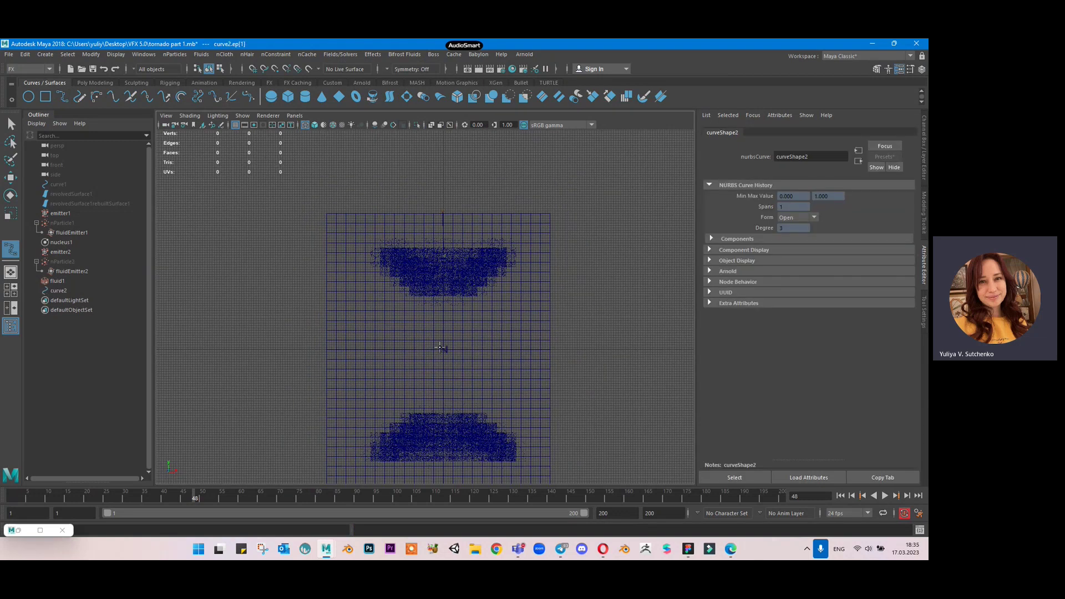
pyautogui.click(444, 333)
pyautogui.click(444, 396)
pyautogui.press('Return')
pyautogui.press('e')
pyautogui.scroll(-1, 494, 361)
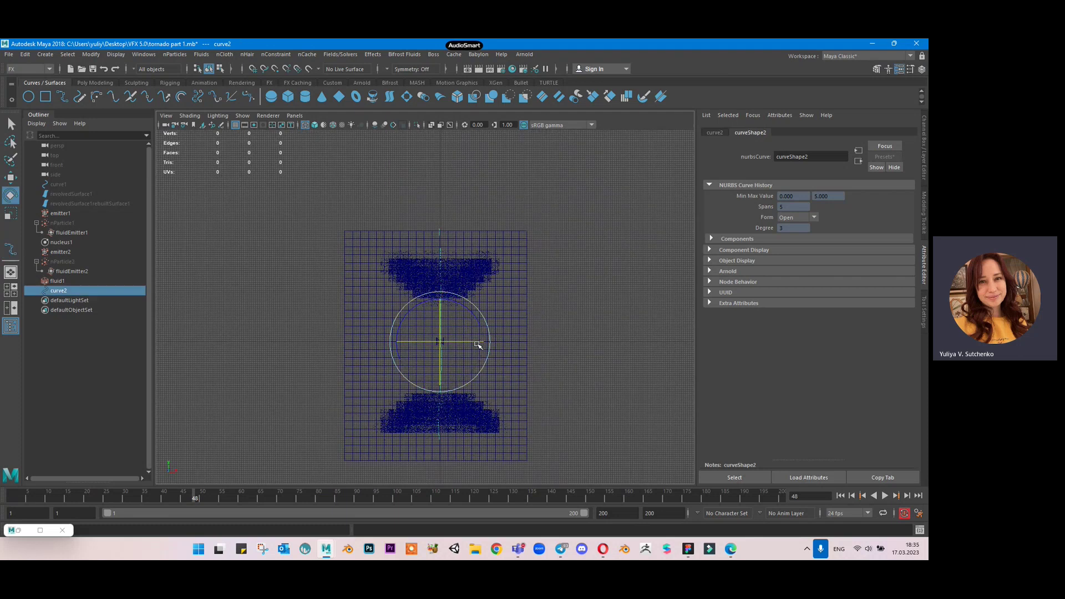
pyautogui.press('r')
pyautogui.moveTo(481, 345); pyautogui.dragTo(436, 356)
pyautogui.hotkey('ctrl', 'z')
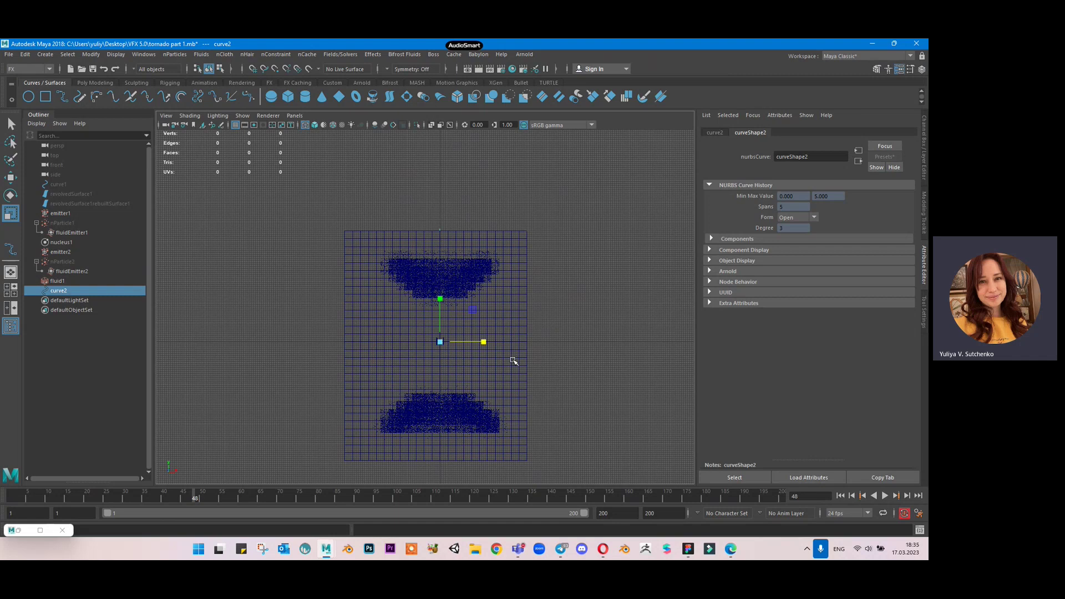
# Move the vertical curve slightly down along the container's central axis and check its position in the perspective view.
pyautogui.press('w')
pyautogui.moveTo(441, 322); pyautogui.dragTo(443, 318)
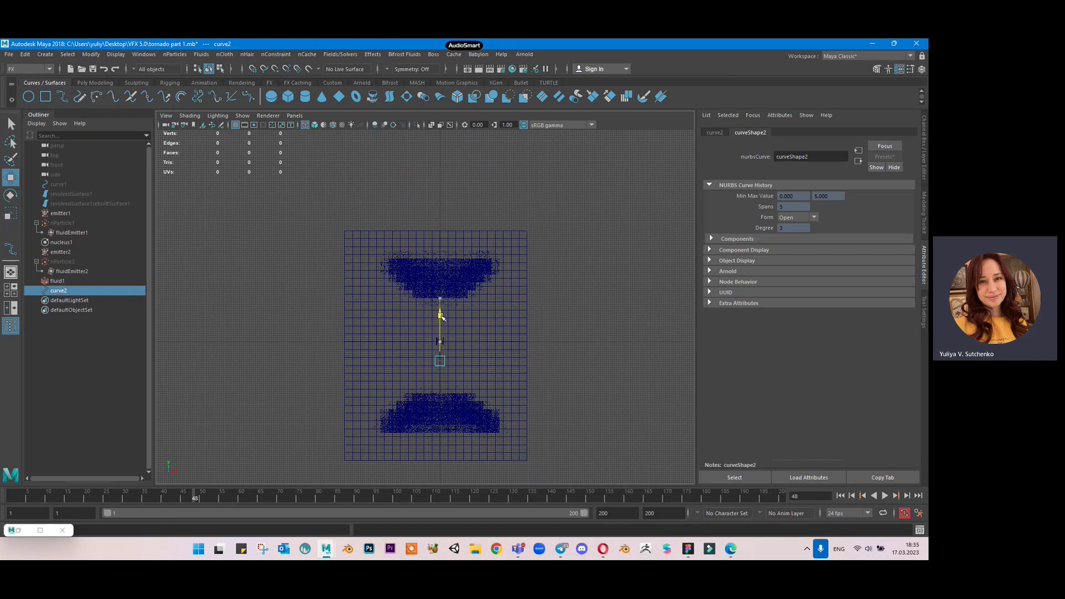
pyautogui.press('space')
pyautogui.keyDown('alt'); pyautogui.moveTo(538, 220); pyautogui.dragTo(543, 238); pyautogui.keyUp('alt')
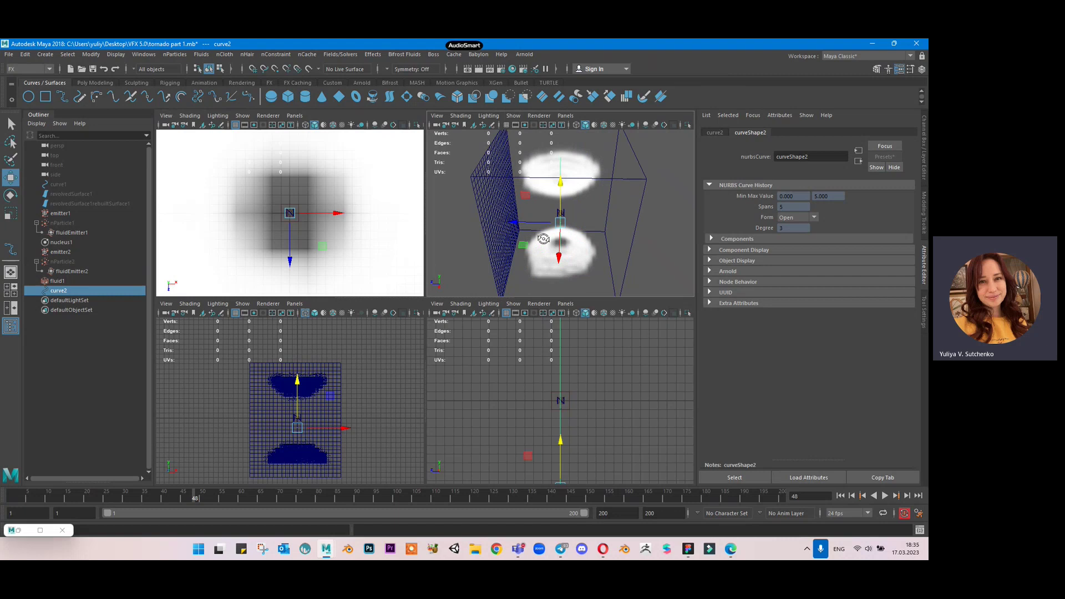
# Create a Volume Curve field from curve2 that affects the fluid1 container.
pyautogui.keyDown('ctrl'); pyautogui.click(78, 282); pyautogui.keyUp('ctrl')
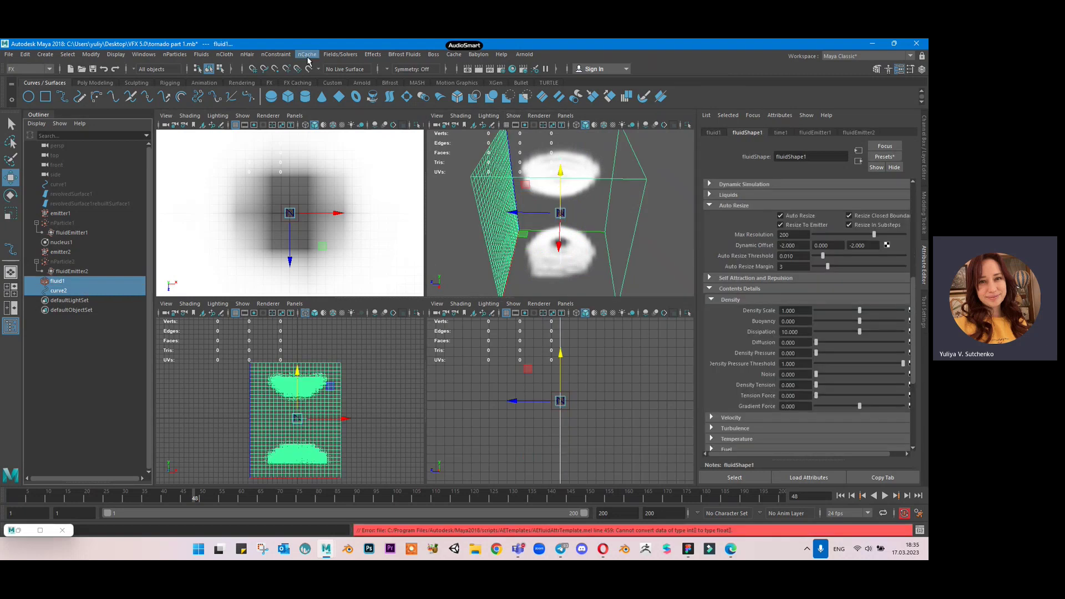
pyautogui.click(340, 54)
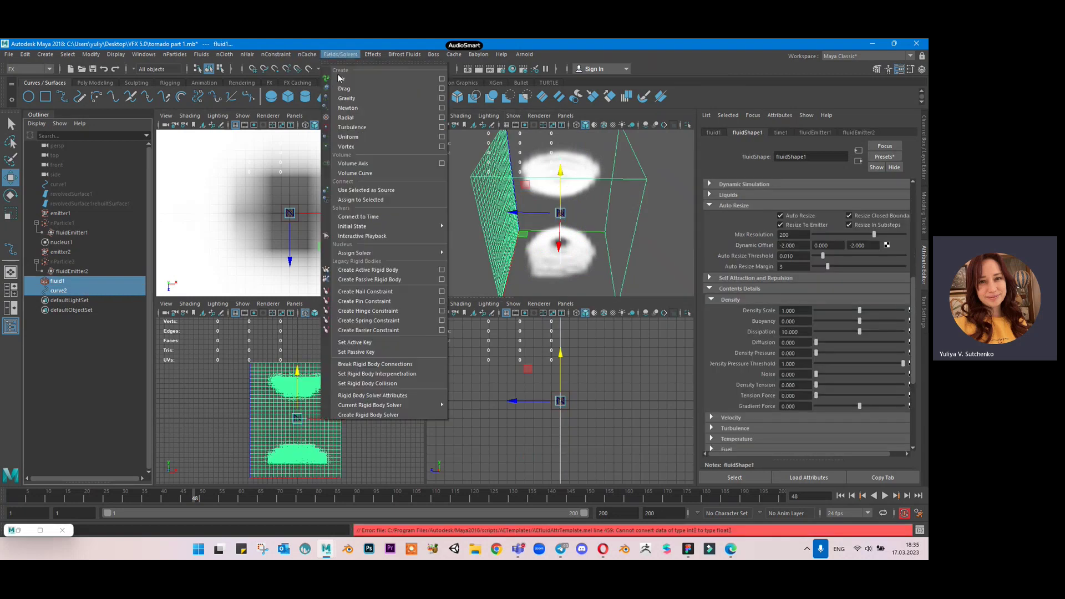
pyautogui.click(367, 173)
pyautogui.keyDown('alt'); pyautogui.moveTo(635, 231); pyautogui.dragTo(599, 188); pyautogui.keyUp('alt')
pyautogui.scroll(4, 598, 188)
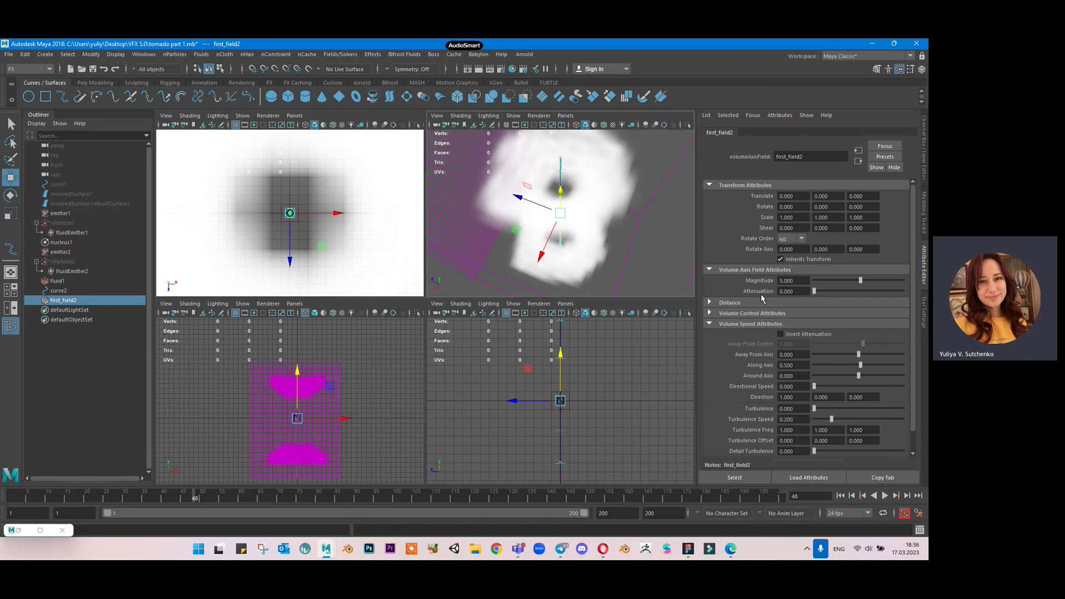
# Set the new volume field's Magnitude to 25 and expand its Volume Control Attributes.
pyautogui.moveTo(808, 281); pyautogui.dragTo(754, 285)
pyautogui.write('25')
pyautogui.press('Return')
pyautogui.click(753, 314)
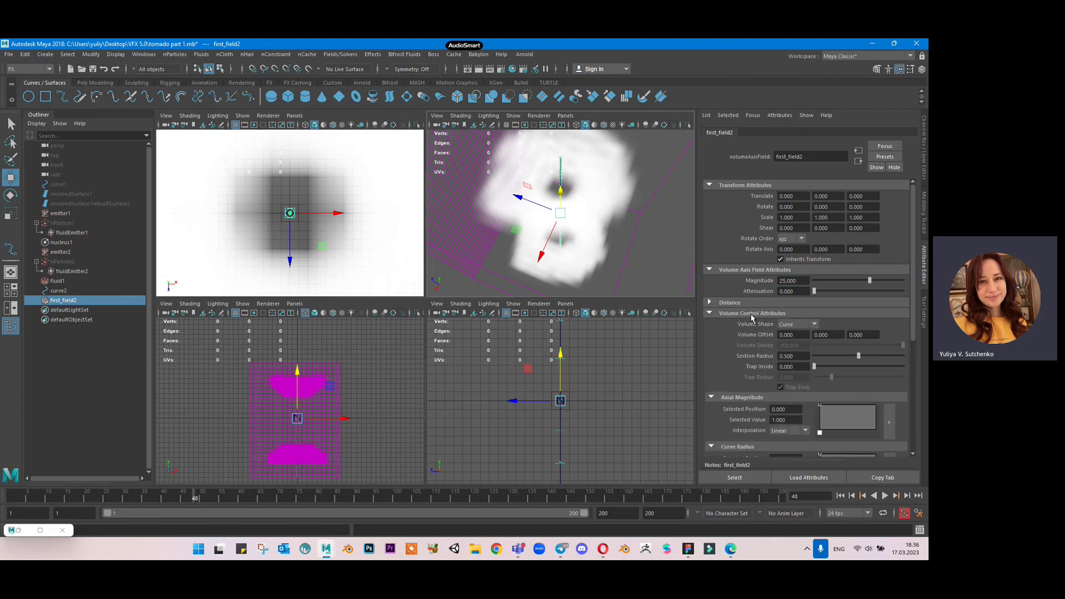
# Try Section Radius values of 30, 40 and 50 on the volume field around the curve.
pyautogui.doubleClick(794, 356)
pyautogui.write('30')
pyautogui.press('Return')
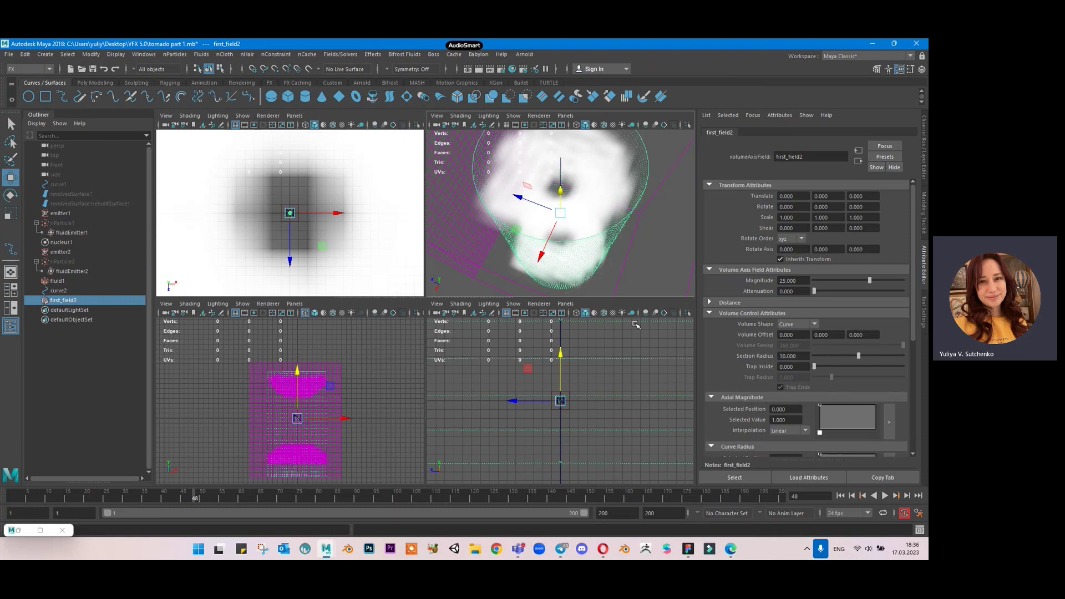
pyautogui.doubleClick(803, 353)
pyautogui.write('40')
pyautogui.press('Return')
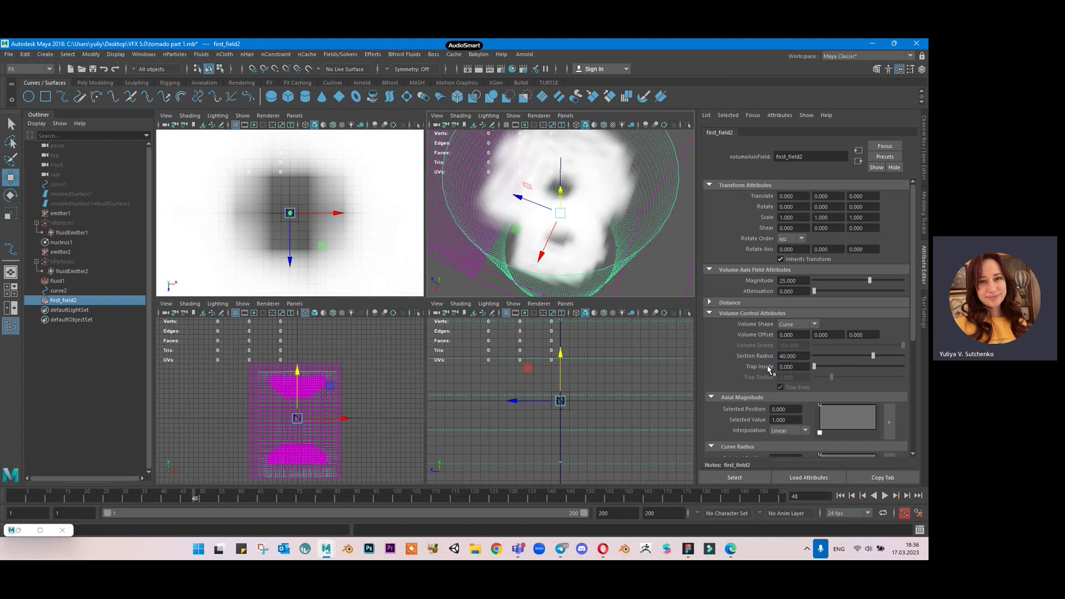
pyautogui.doubleClick(801, 356)
pyautogui.write('50')
pyautogui.press('Return')
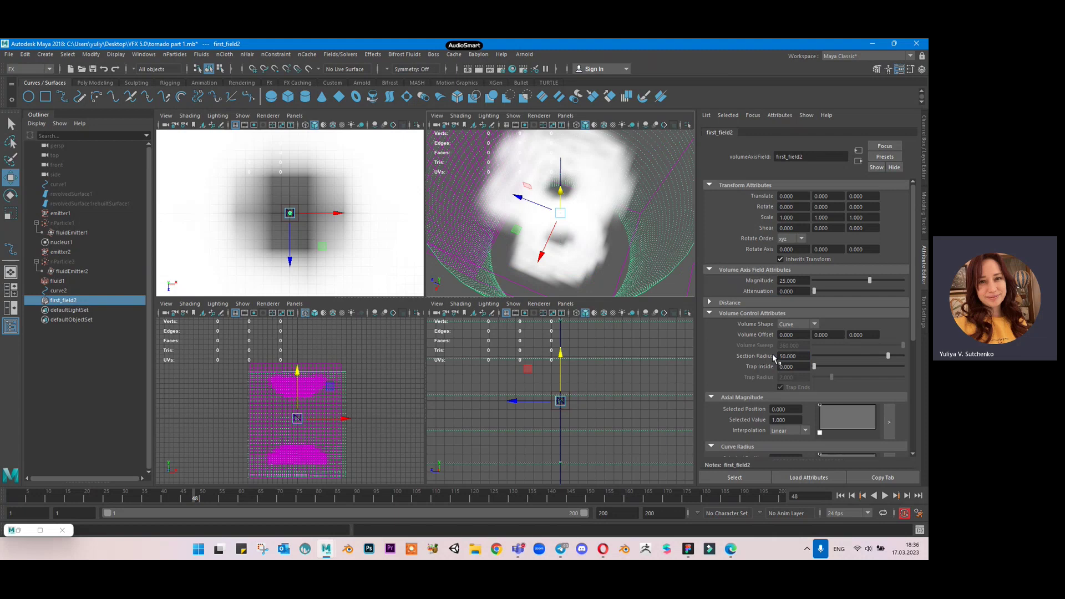
# Set the volume field's Section Radius to 45.
pyautogui.doubleClick(780, 356)
pyautogui.write('45')
pyautogui.press('Return')
# Set the volume field's Along Axis speed to 0.
pyautogui.scroll(-5, 802, 315)
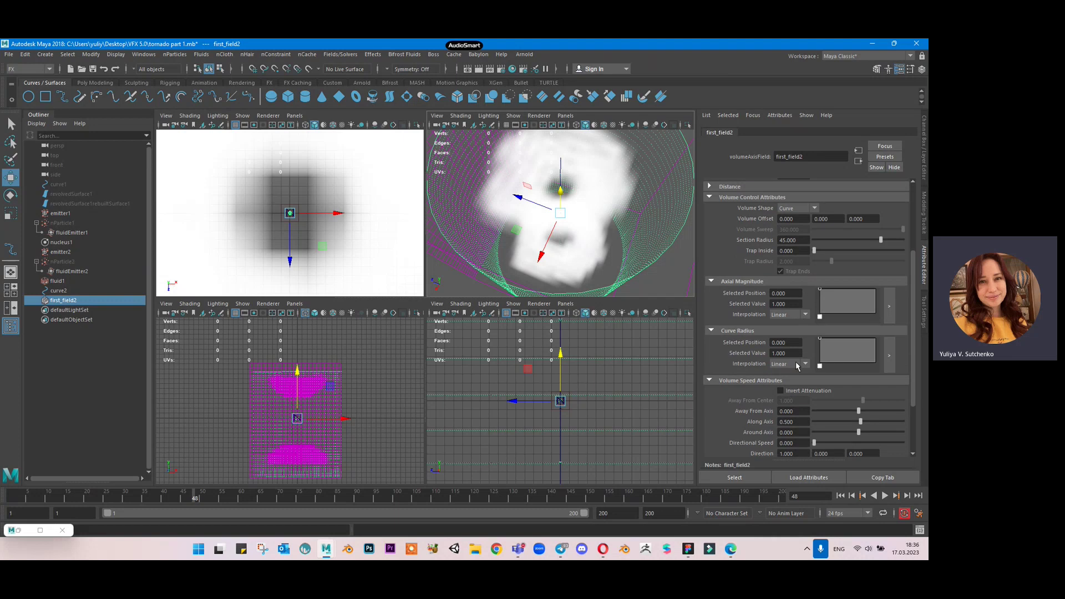
pyautogui.moveTo(860, 364); pyautogui.dragTo(788, 377)
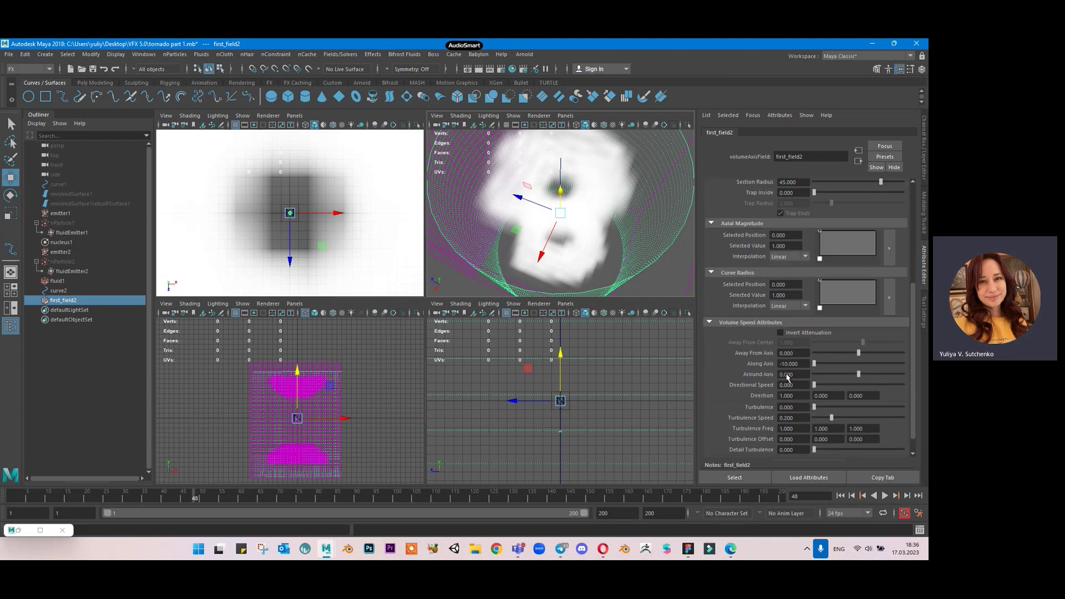
pyautogui.click(797, 364)
pyautogui.write('0')
pyautogui.press('Return')
pyautogui.click(778, 375)
# Show the hidden nParticle1 and nParticle2 particle systems.
pyautogui.click(107, 221)
pyautogui.hotkey('shift', 'h')
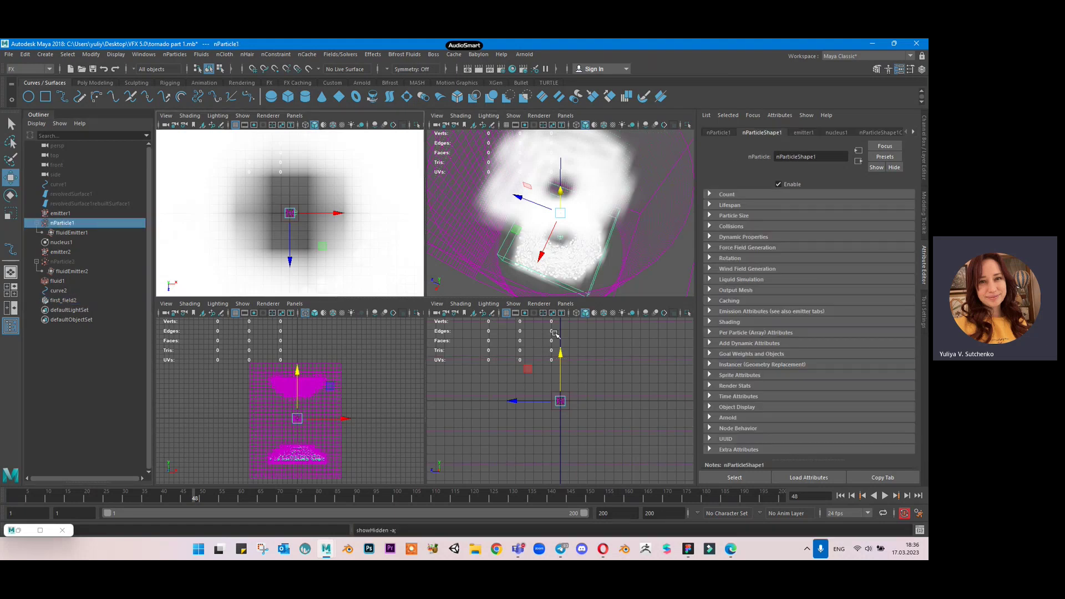
pyautogui.click(113, 261)
pyautogui.hotkey('shift', 'h')
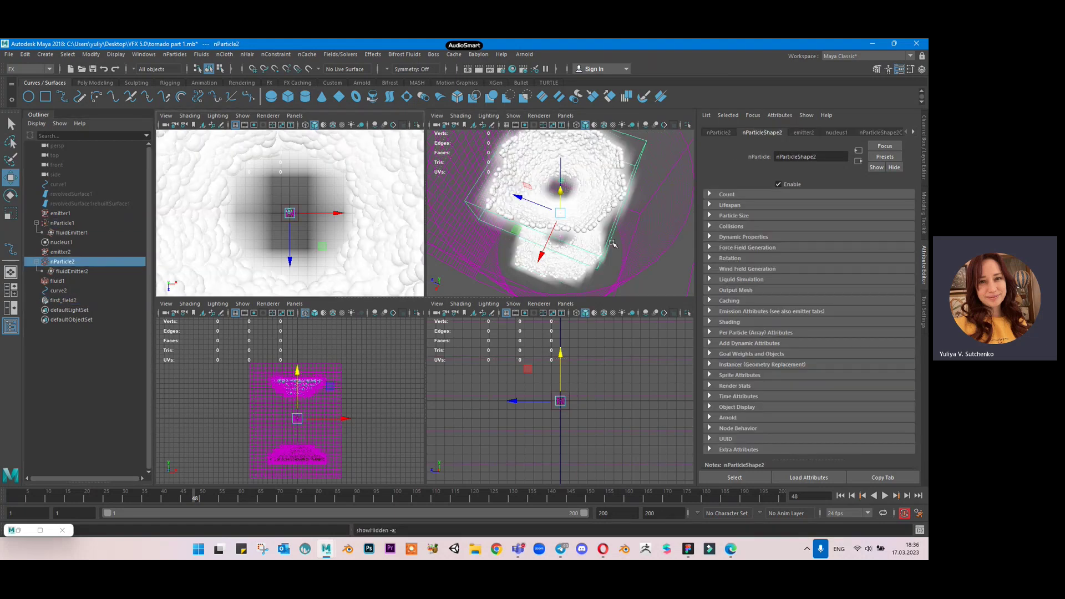
# Play the simulation from frame 1 in the enlarged perspective view and stop at frame 22.
pyautogui.press('space')
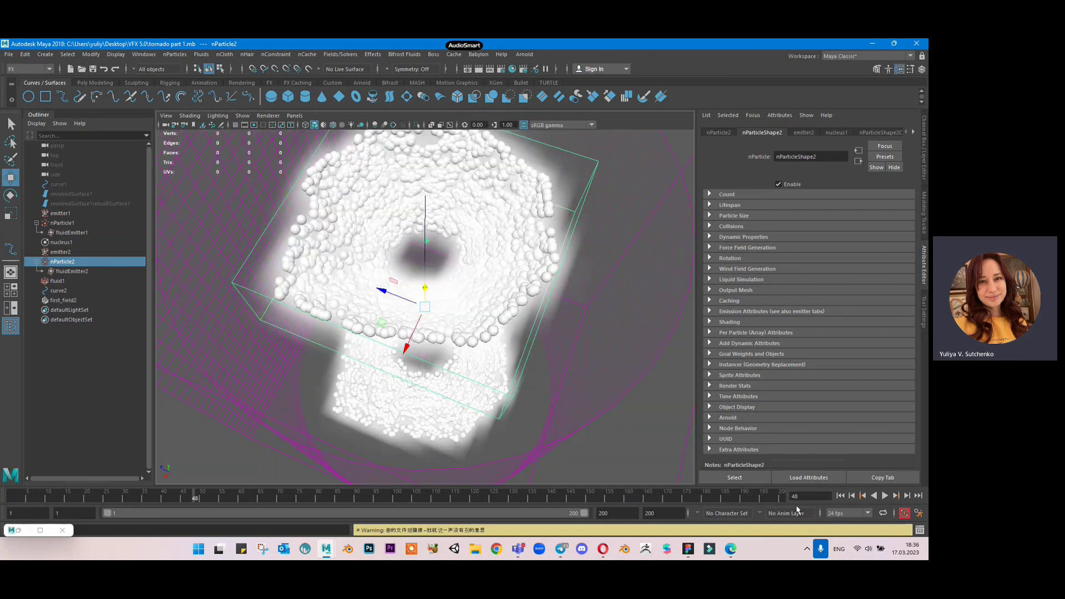
pyautogui.click(841, 496)
pyautogui.click(885, 496)
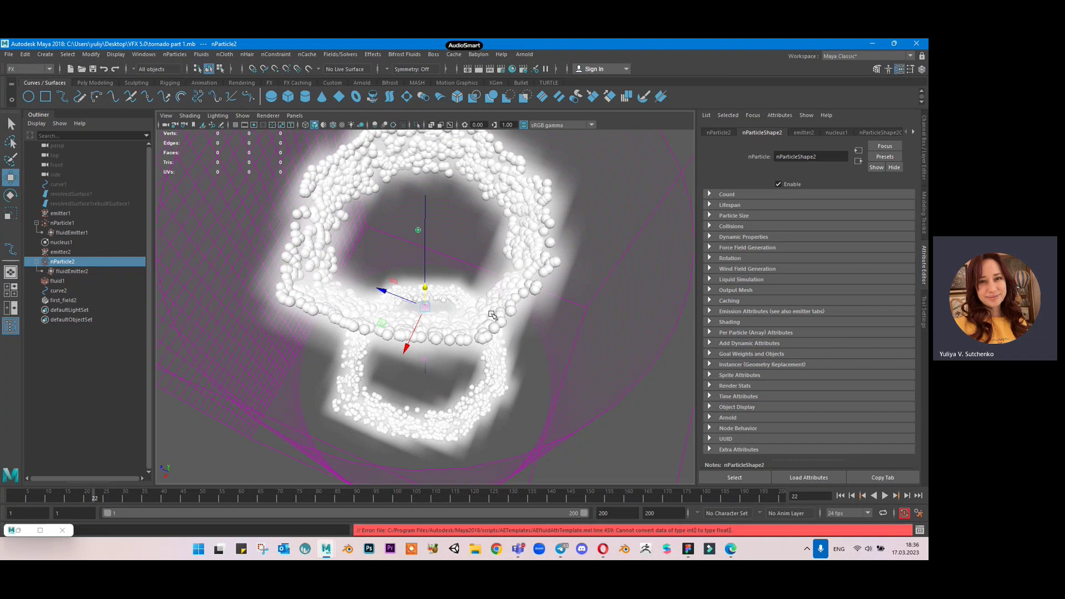
# Set first_field2's Around Axis speed to 10 and check its direction arrow around the curve.
pyautogui.click(79, 281)
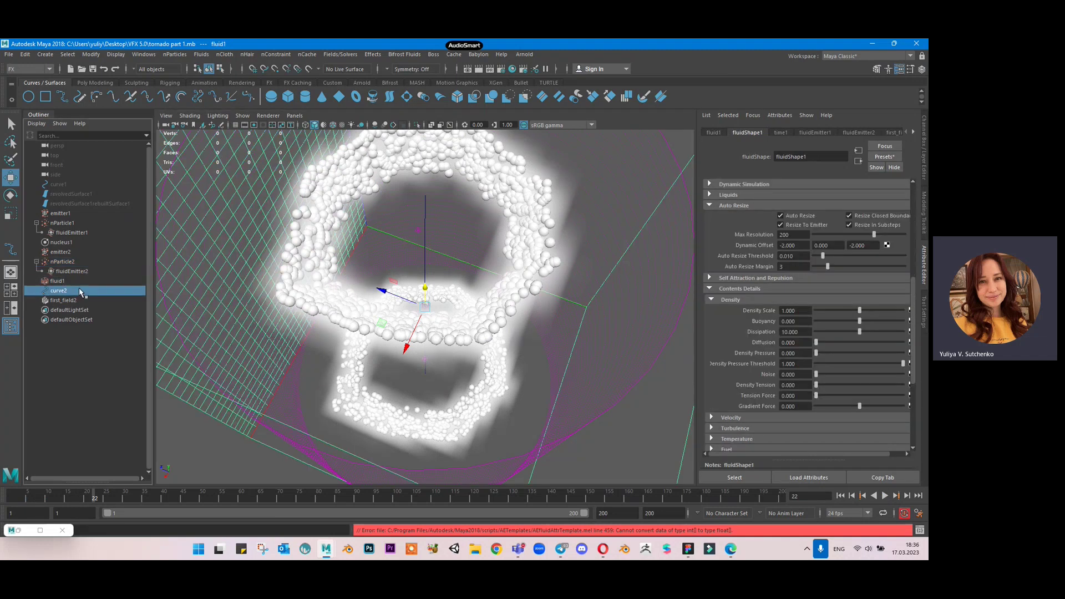
pyautogui.click(79, 290)
pyautogui.click(83, 301)
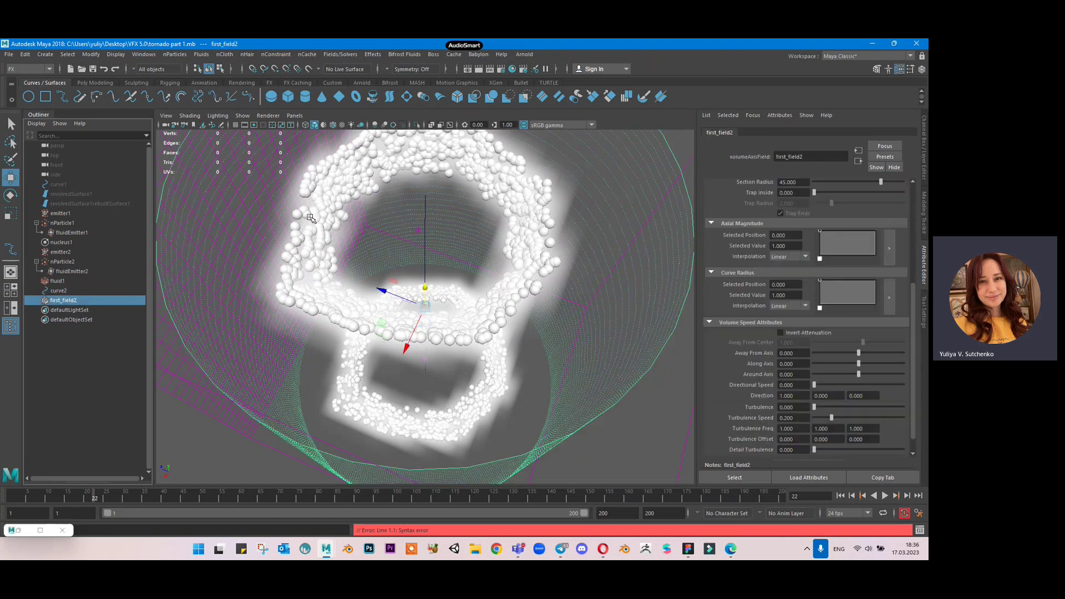
pyautogui.click(803, 372)
pyautogui.write('10')
pyautogui.press('Return')
pyautogui.keyDown('alt'); pyautogui.moveTo(454, 295); pyautogui.dragTo(464, 380); pyautogui.keyUp('alt')
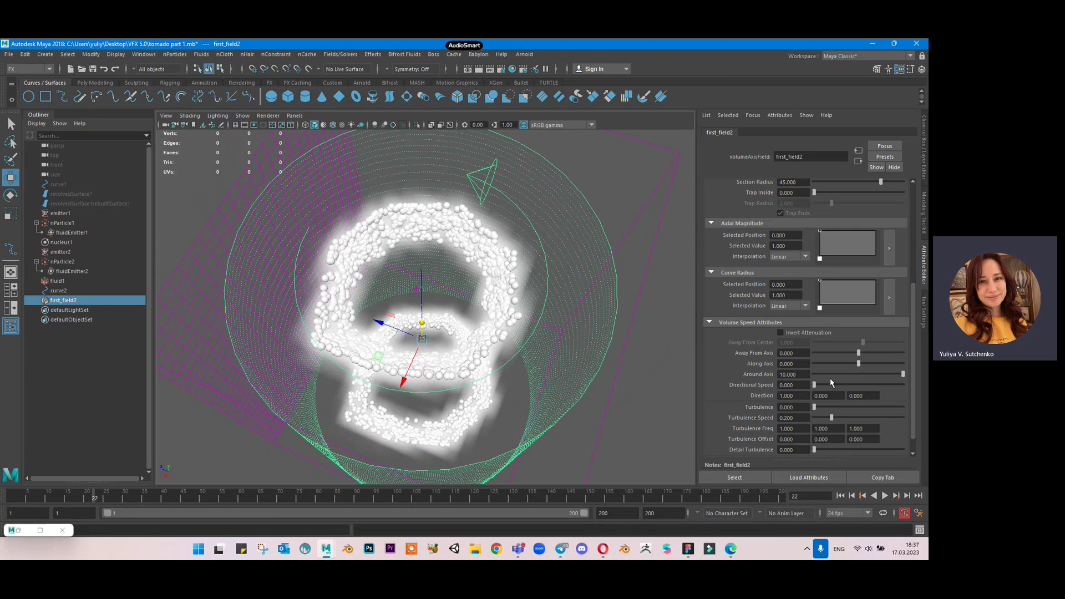
# Reverse the field's rotation by setting Around Axis to -10, and save the scene.
pyautogui.moveTo(809, 374); pyautogui.dragTo(782, 374)
pyautogui.press('Right')
pyautogui.press('Right')
pyautogui.press('Return')
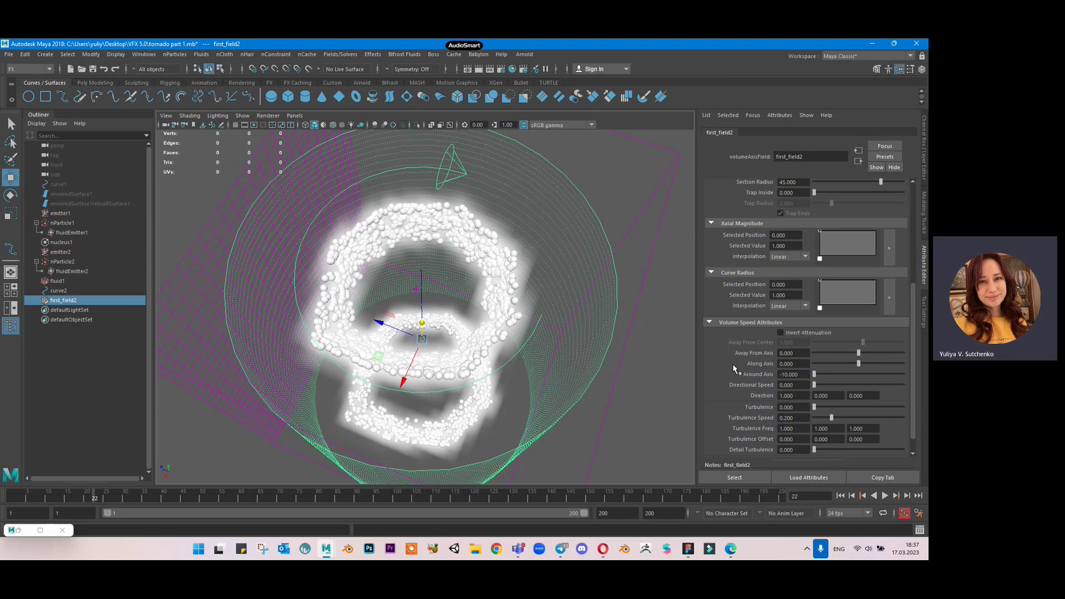
pyautogui.hotkey('ctrl', 's')
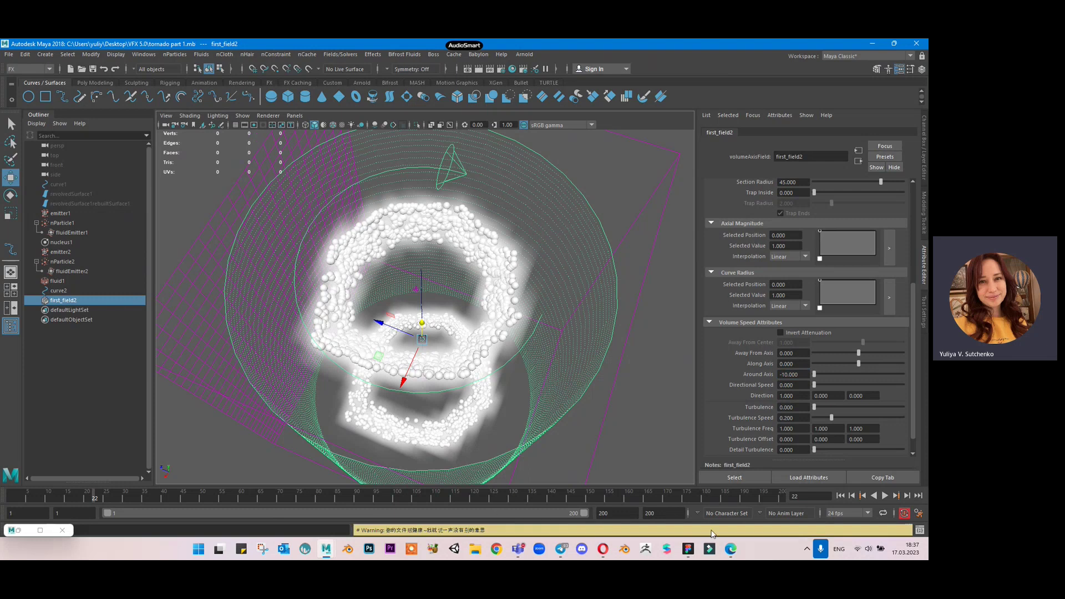
# Play the simulation from frame 1, stop at frame 75, and examine the swirling smoke from the side.
pyautogui.click(840, 496)
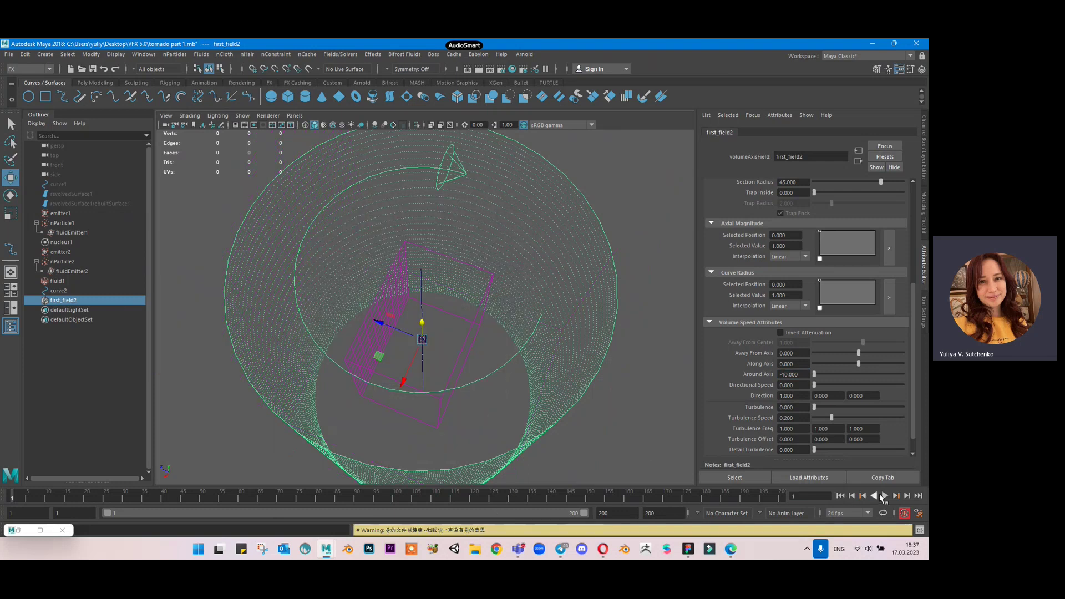
pyautogui.click(884, 495)
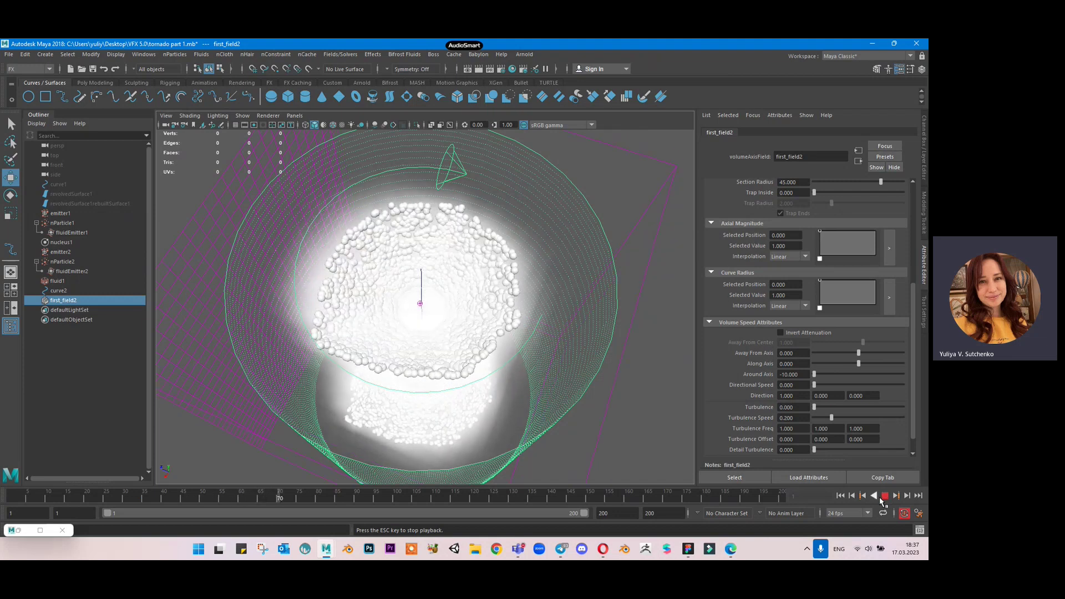
pyautogui.press('Escape')
pyautogui.keyDown('alt'); pyautogui.moveTo(433, 276); pyautogui.dragTo(424, 216); pyautogui.keyUp('alt')
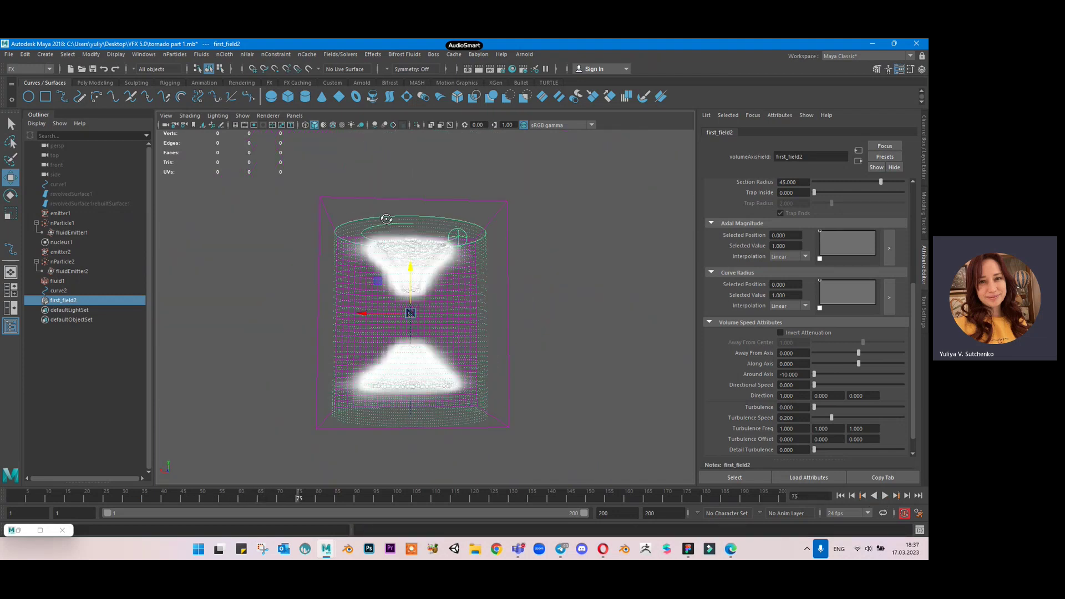
# Hide nParticle1 and nParticle2 and examine the smoke alone from closer up.
pyautogui.click(87, 226)
pyautogui.hotkey('ctrl', 'h')
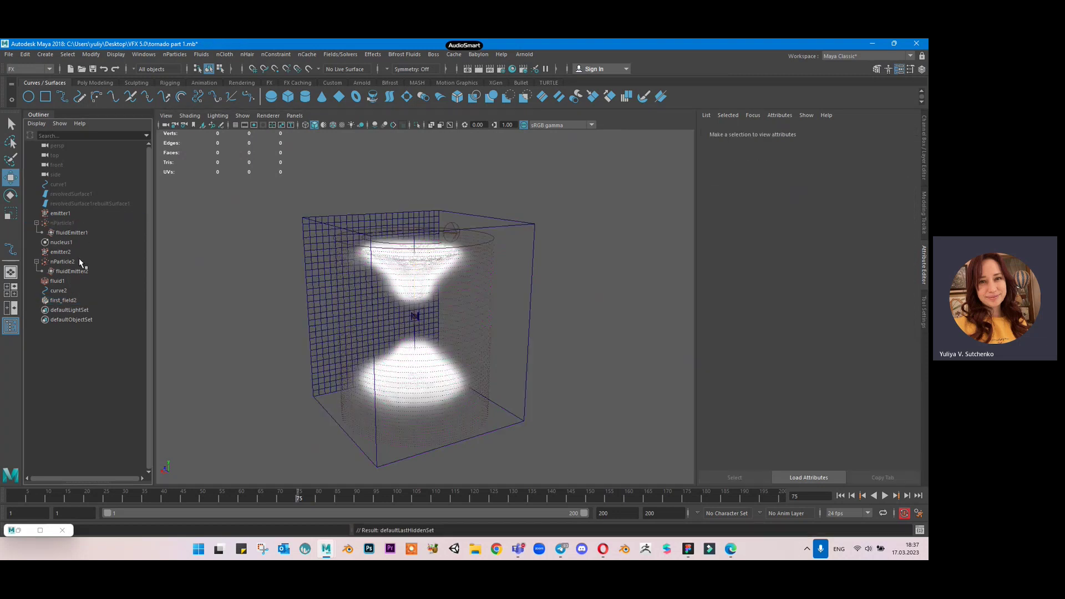
pyautogui.click(79, 259)
pyautogui.hotkey('ctrl', 'h')
pyautogui.keyDown('alt'); pyautogui.moveTo(281, 233); pyautogui.dragTo(409, 221); pyautogui.keyUp('alt')
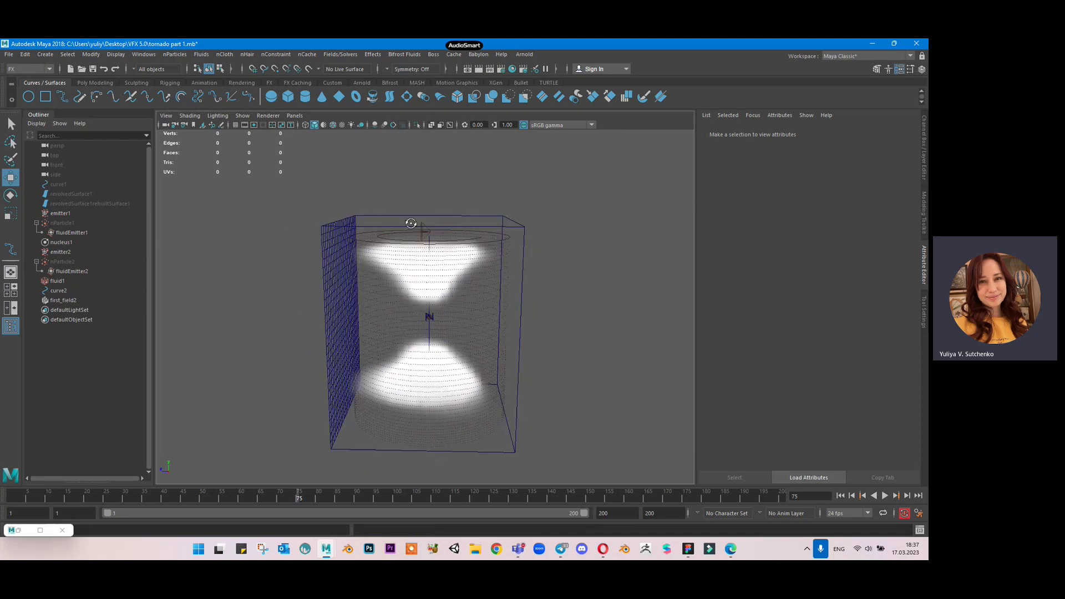
pyautogui.scroll(3, 505, 300)
pyautogui.scroll(2, 506, 273)
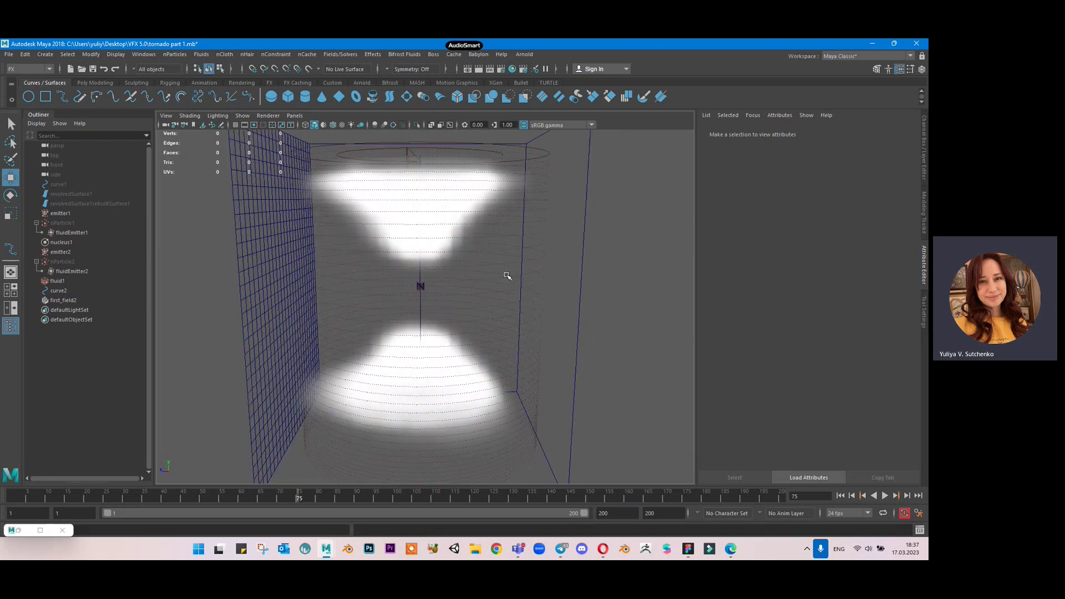
# Enable Self Shadow in the fluid1 container's lighting attributes and check the shaded smoke from another angle.
pyautogui.click(114, 300)
pyautogui.click(112, 280)
pyautogui.click(750, 331)
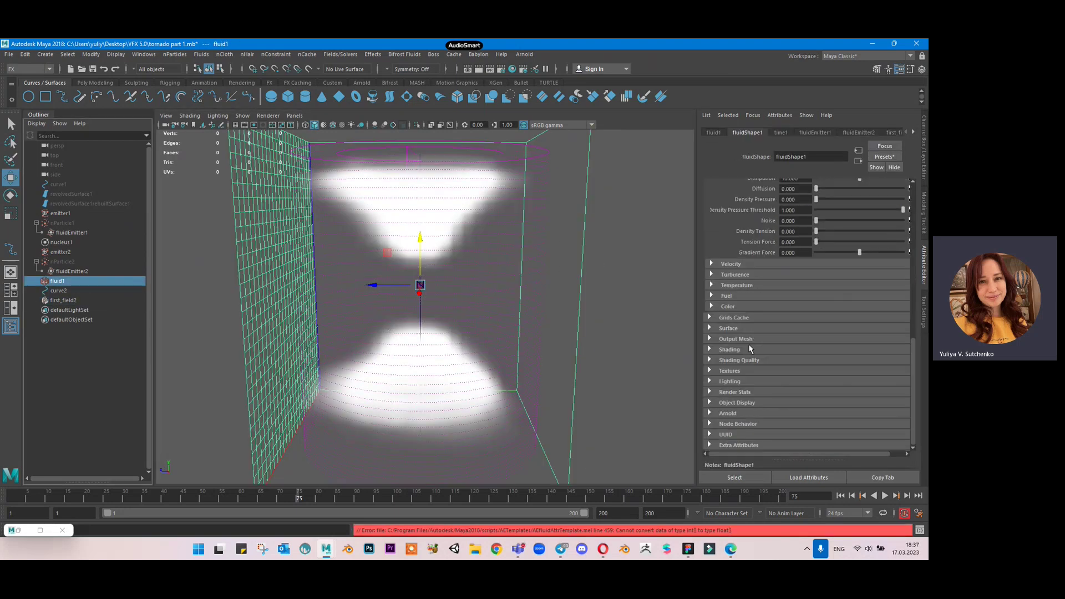
pyautogui.click(724, 328)
pyautogui.click(724, 328)
pyautogui.click(734, 350)
pyautogui.scroll(-5, 738, 354)
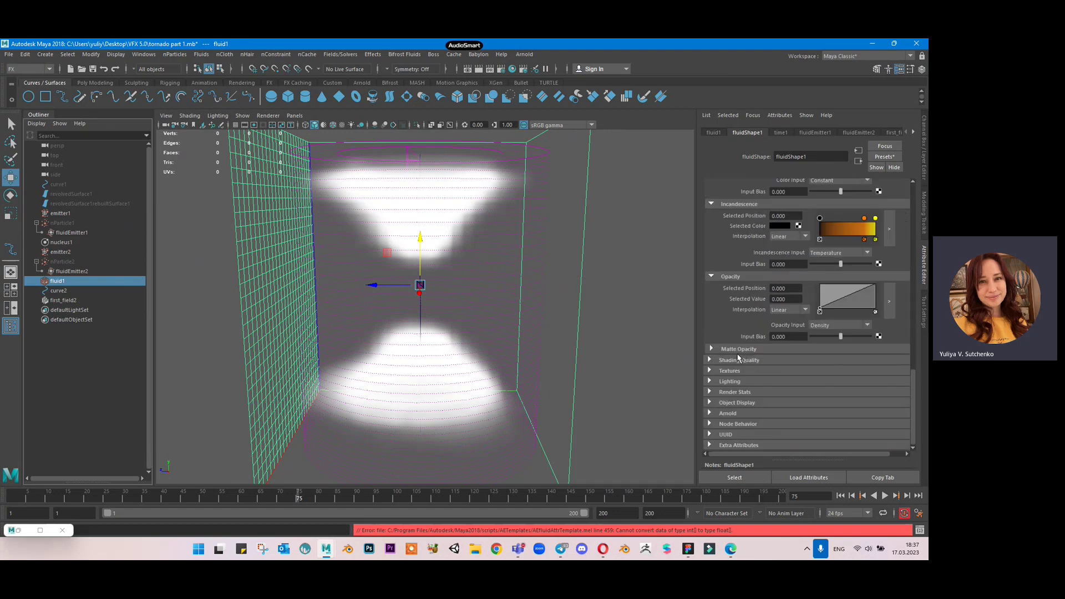
pyautogui.click(730, 381)
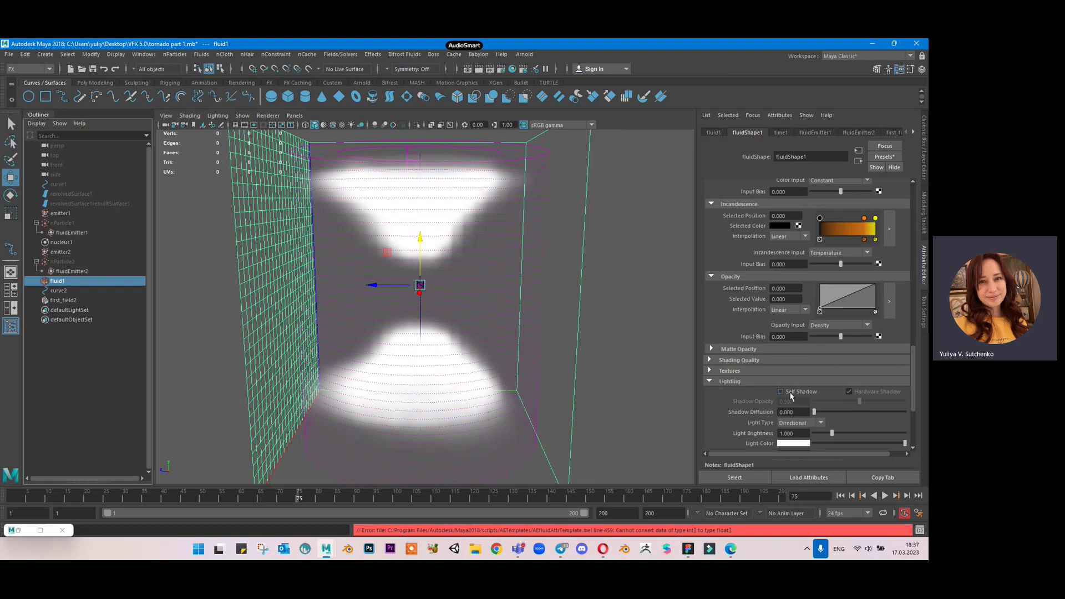
pyautogui.click(780, 392)
pyautogui.keyDown('alt'); pyautogui.moveTo(618, 331); pyautogui.dragTo(455, 294); pyautogui.keyUp('alt')
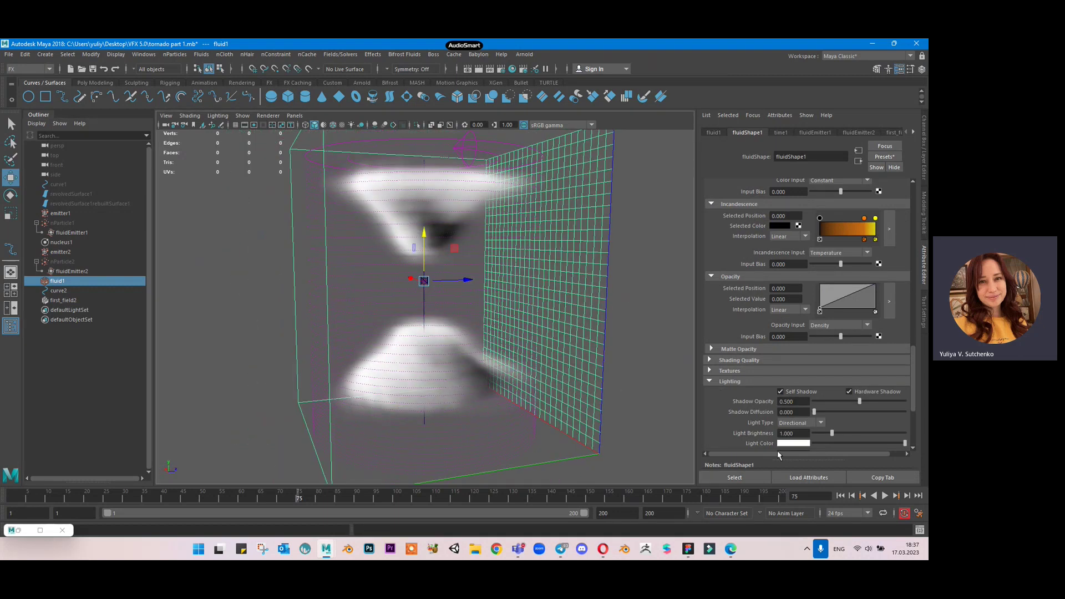
# Play the self-shadowed simulation from frame 1, view the joined smoke column from another side, and stop at frame 183.
pyautogui.click(840, 496)
pyautogui.click(887, 496)
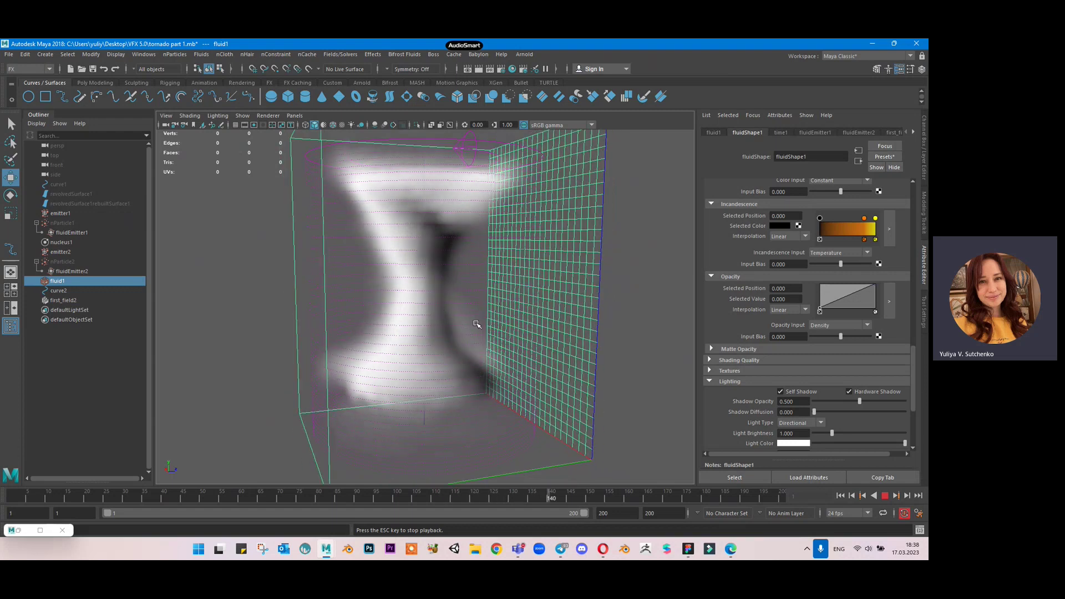
pyautogui.press('space')
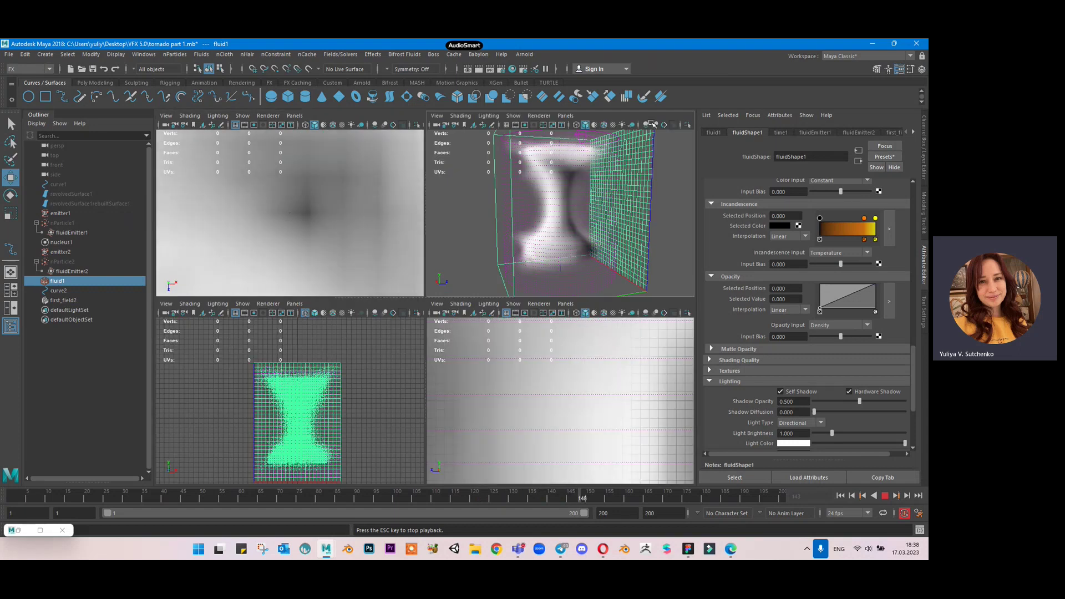
pyautogui.press('space')
pyautogui.keyDown('alt'); pyautogui.moveTo(521, 261); pyautogui.dragTo(613, 261); pyautogui.keyUp('alt')
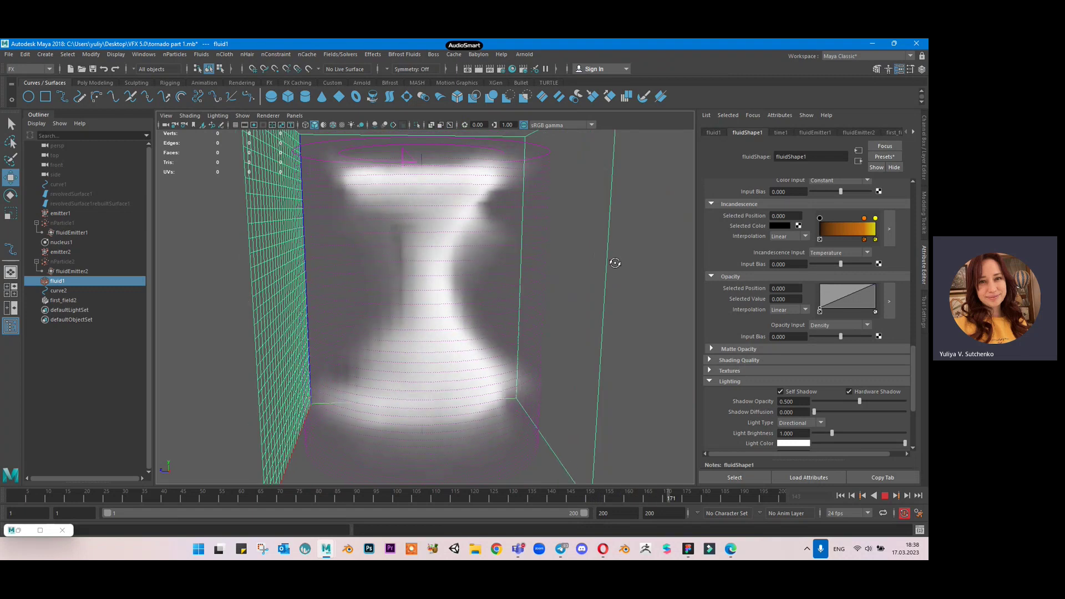
pyautogui.click(886, 496)
pyautogui.scroll(-3, 816, 337)
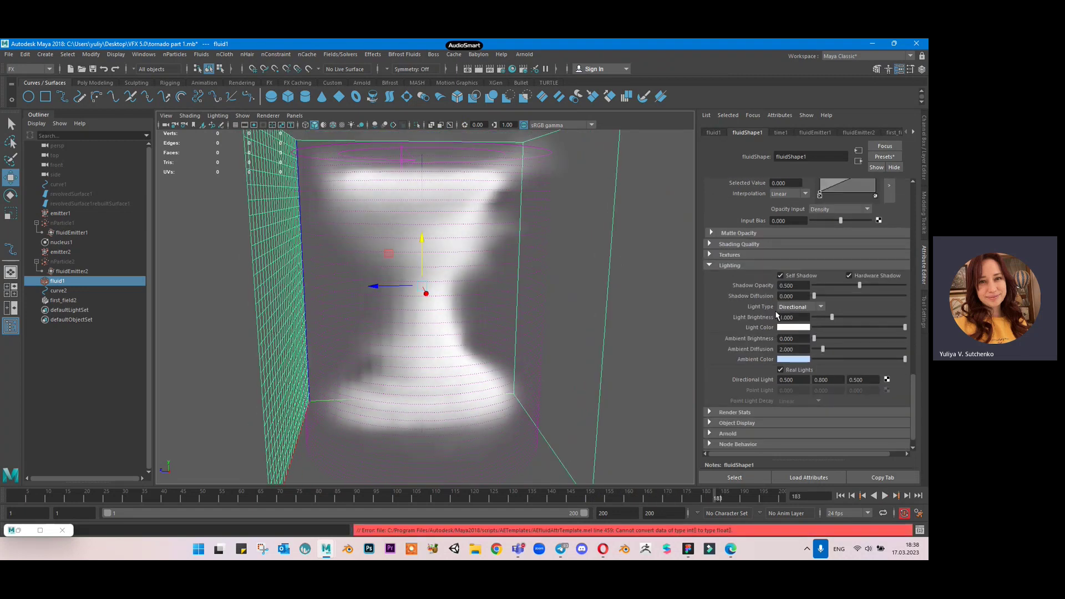
# Set the fluid1 container's Shadow Opacity to 1 in the lighting attributes and save the scene.
pyautogui.click(794, 287)
pyautogui.write('1')
pyautogui.press('Return')
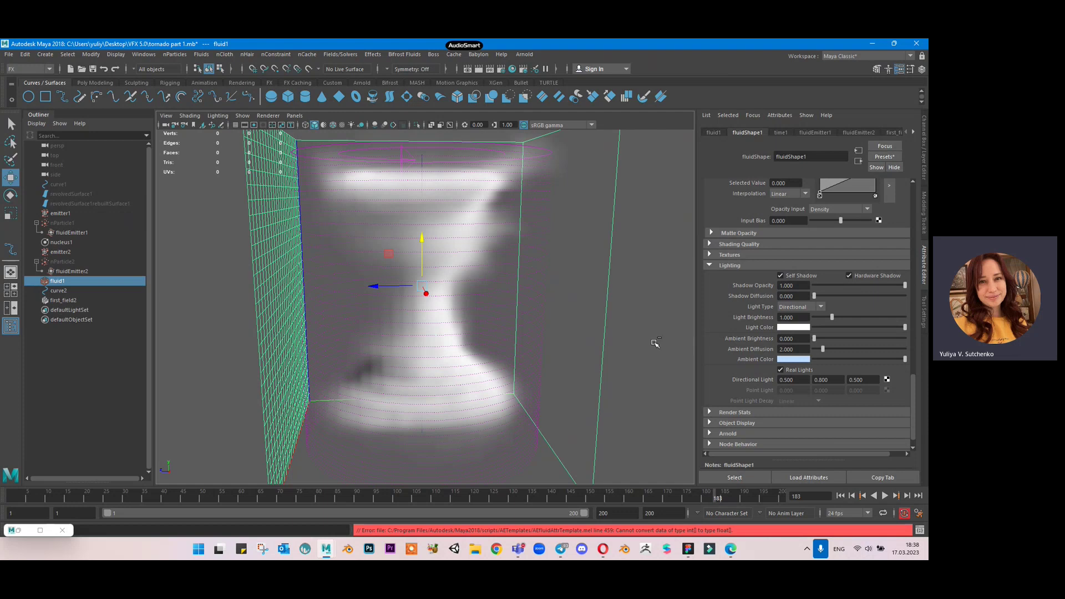
pyautogui.hotkey('ctrl', 's')
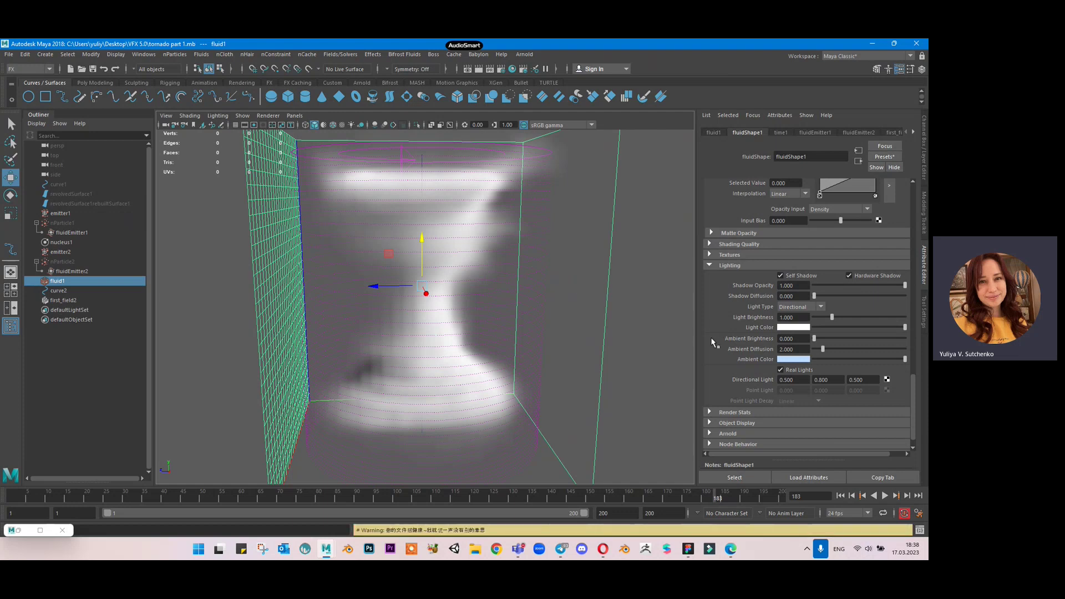
# Add a middle point to the fluid's Opacity ramp at about position 0.44, value 0.78, and set the ramp's start point interpolation to Smooth.
pyautogui.scroll(3, 846, 194)
pyautogui.click(853, 239)
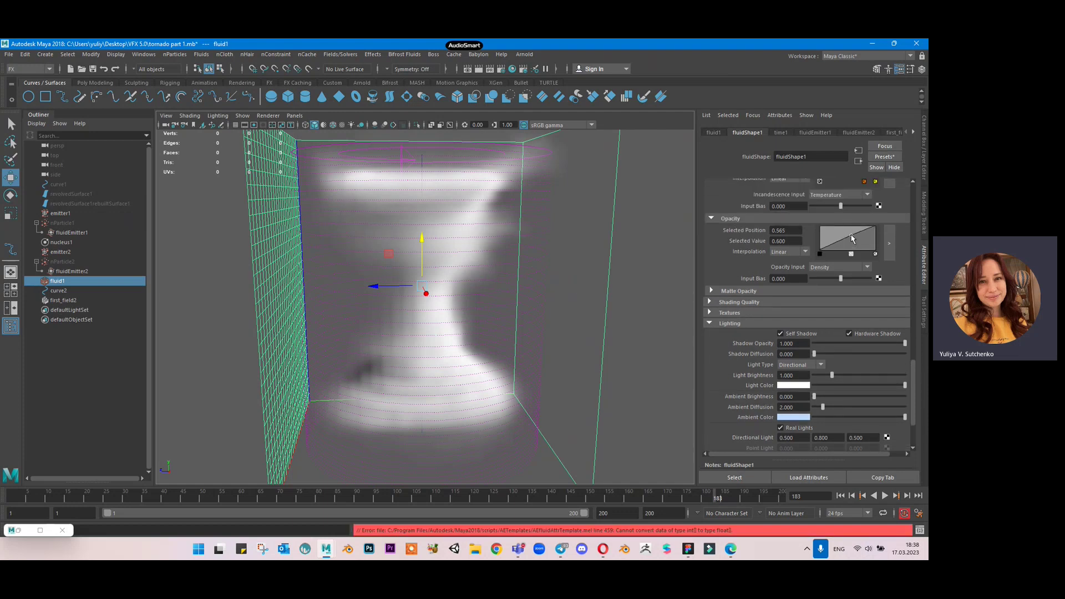
pyautogui.moveTo(853, 239); pyautogui.dragTo(845, 233)
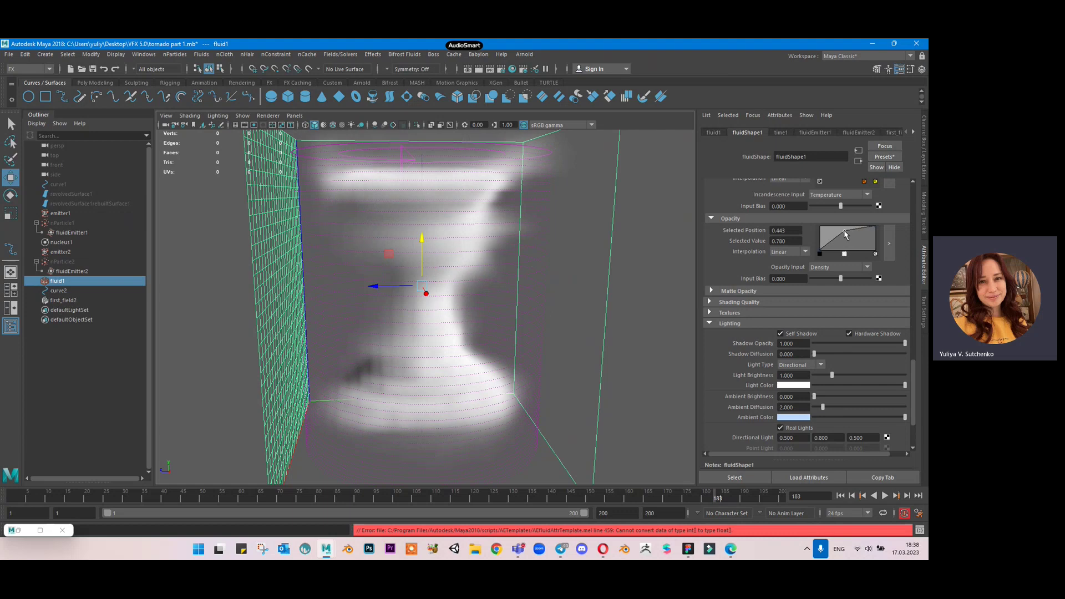
pyautogui.click(820, 253)
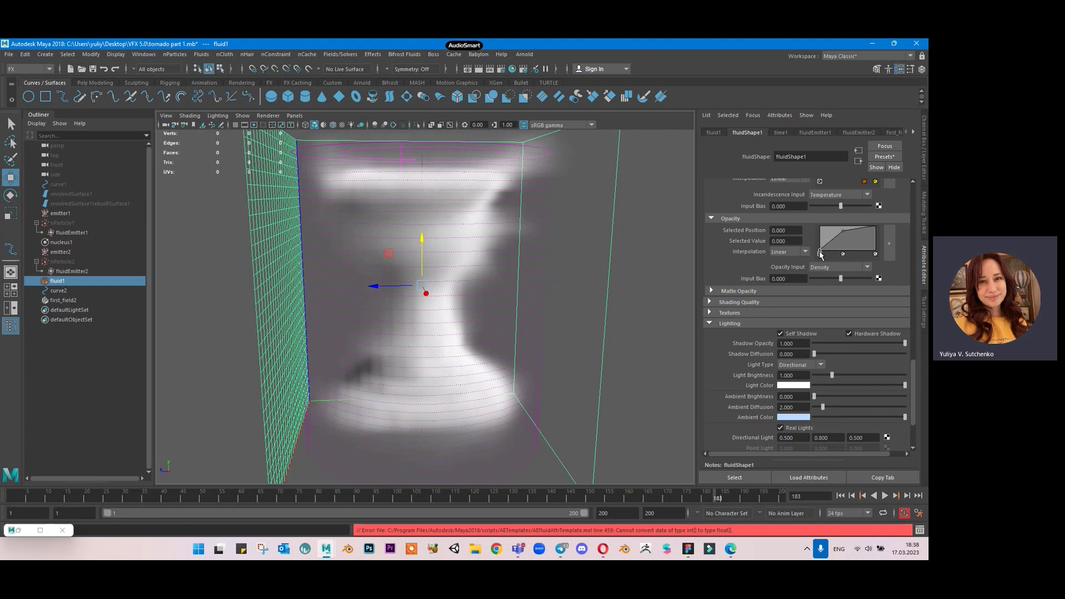
pyautogui.click(790, 252)
pyautogui.click(792, 279)
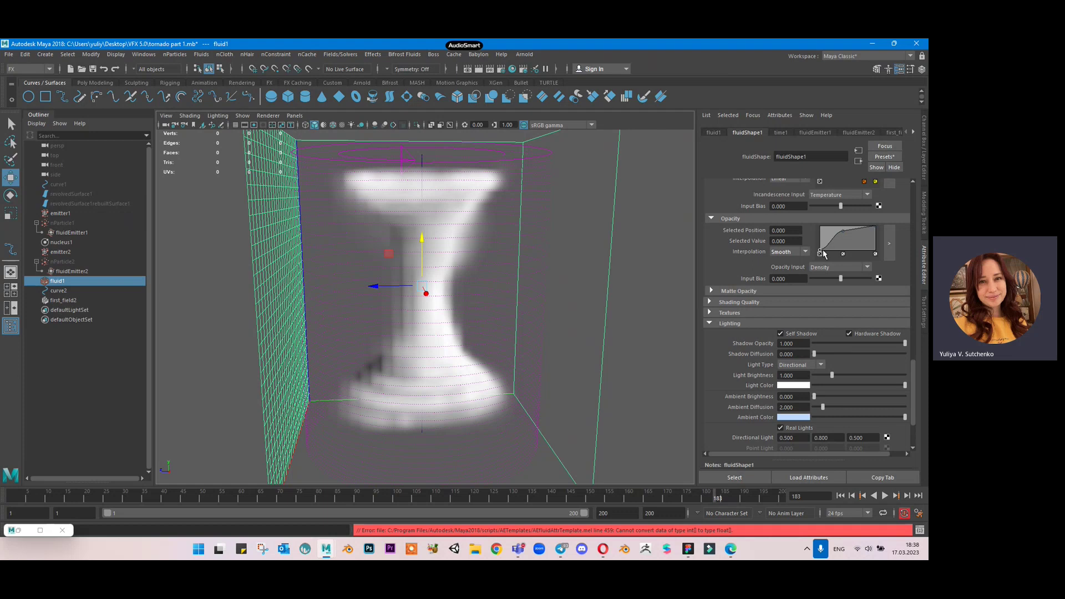
# Move the Opacity ramp's middle point to position 0.400, value 0.820, set the opacity Input Bias to 0.143, and check the smoke from another angle.
pyautogui.moveTo(841, 277); pyautogui.dragTo(847, 278)
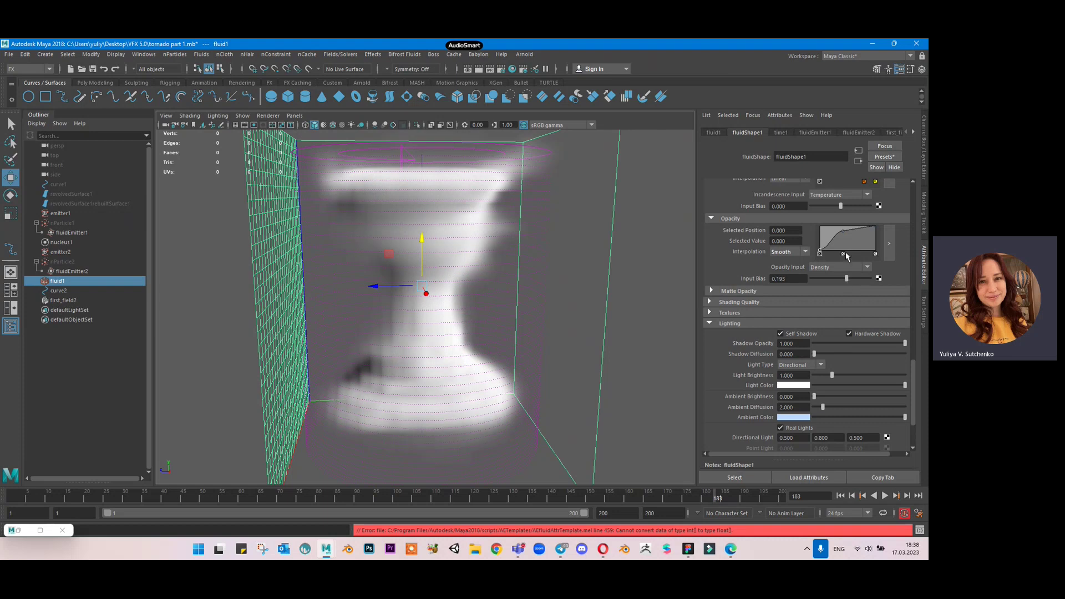
pyautogui.click(844, 233)
pyautogui.moveTo(843, 233); pyautogui.dragTo(843, 234)
pyautogui.moveTo(847, 279)
pyautogui.mouseDown()
pyautogui.moveTo(825, 282)
pyautogui.moveTo(845, 282)
pyautogui.mouseUp()
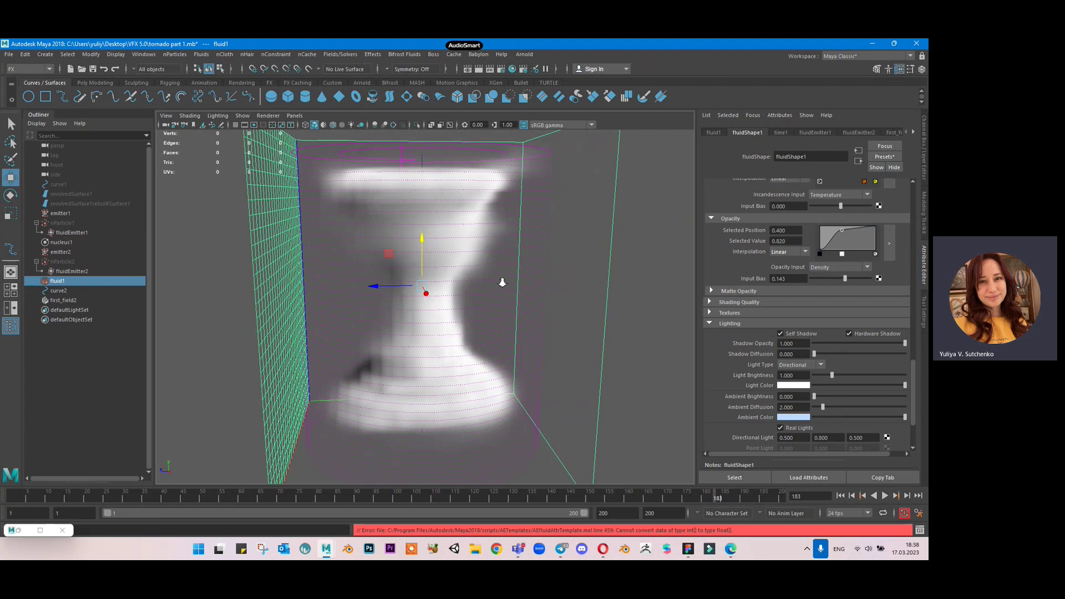
pyautogui.scroll(-3, 501, 281)
pyautogui.keyDown('alt'); pyautogui.moveTo(450, 288); pyautogui.dragTo(461, 249); pyautogui.keyUp('alt')
# Set the fluid container's Auto Resize Margin to 8 and Max Resolution to 100.
pyautogui.scroll(10, 791, 254)
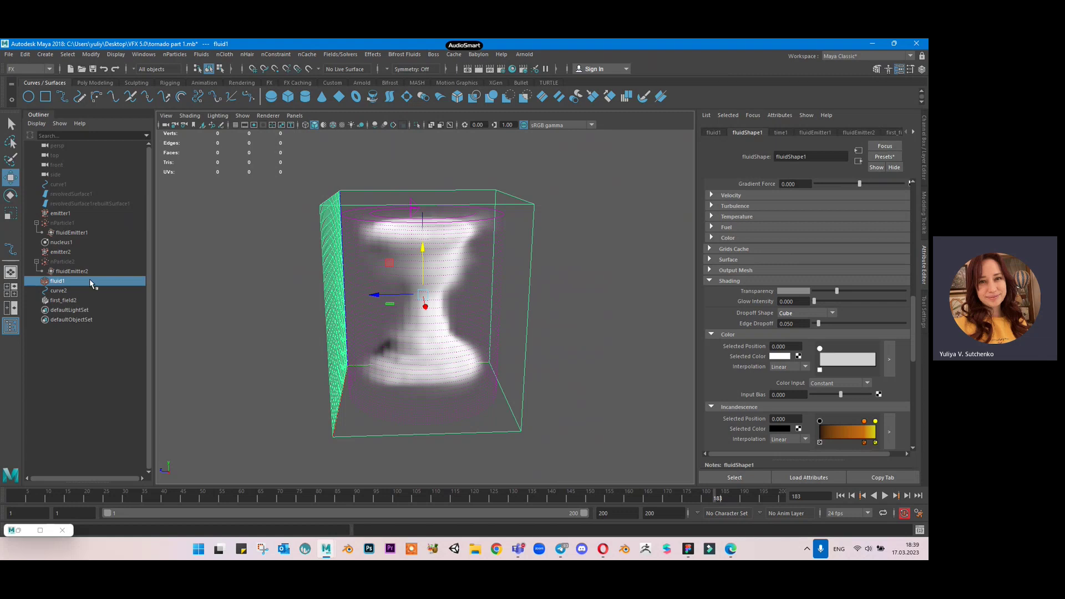
pyautogui.scroll(10, 782, 247)
pyautogui.scroll(-5, 782, 249)
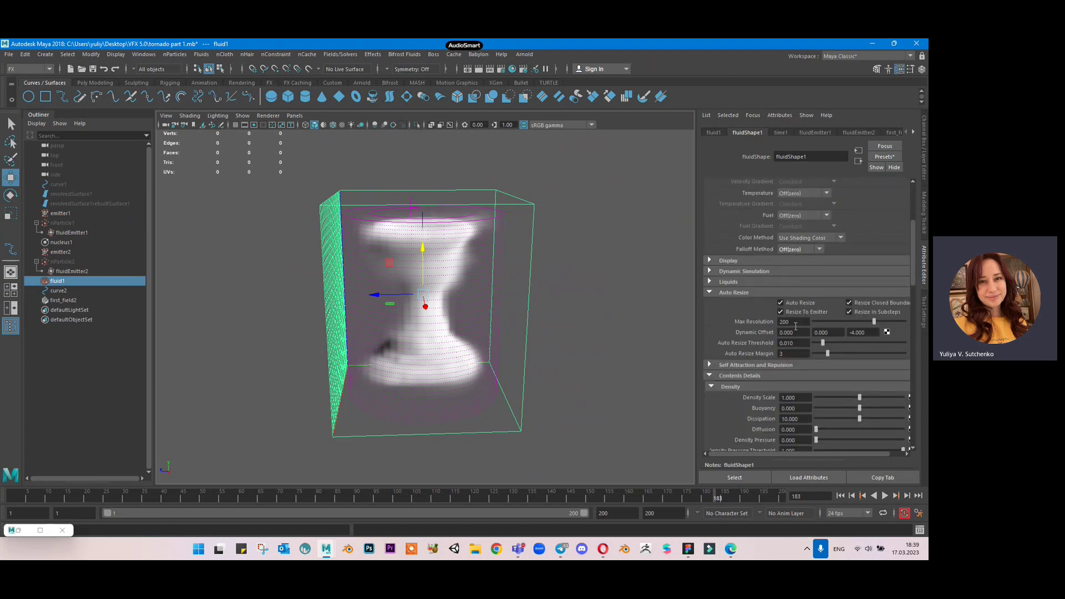
pyautogui.click(785, 353)
pyautogui.click(801, 322)
pyautogui.write('1')
pyautogui.press('Return')
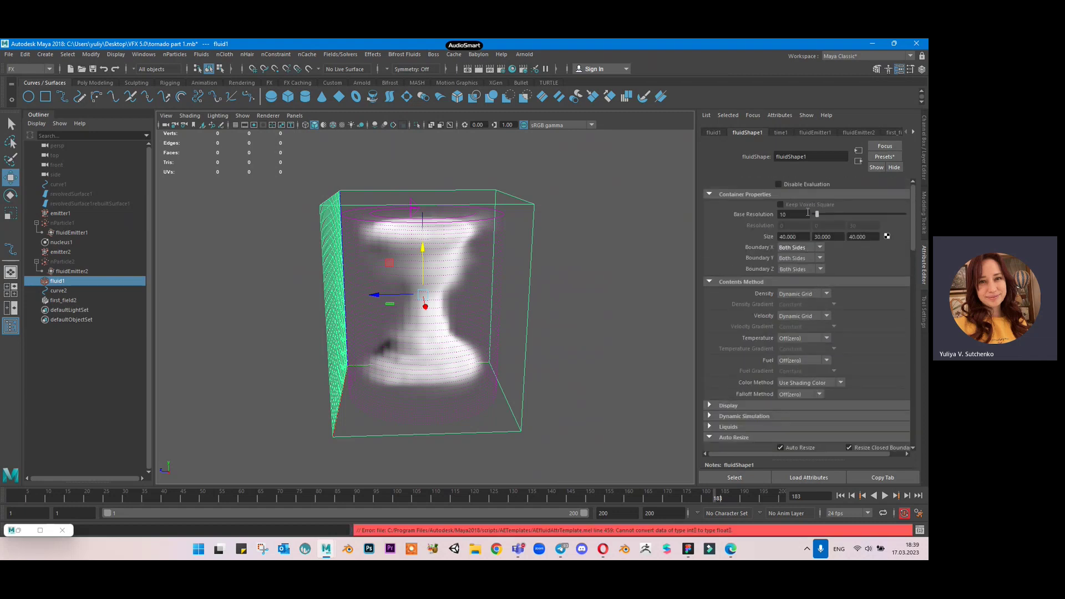
# Set the fluid container's Base Resolution to 20.
pyautogui.click(793, 214)
pyautogui.write('20')
pyautogui.press('Return')
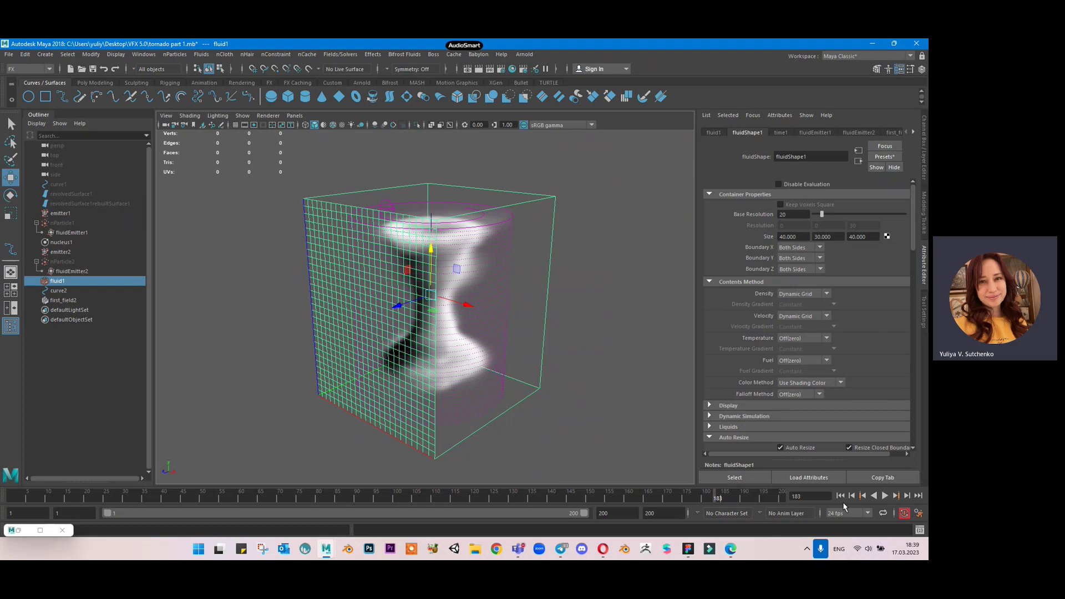
# Play the simulation from frame 1, stop at frame 17 to check the smoke rings, and save the scene.
pyautogui.click(840, 496)
pyautogui.click(883, 497)
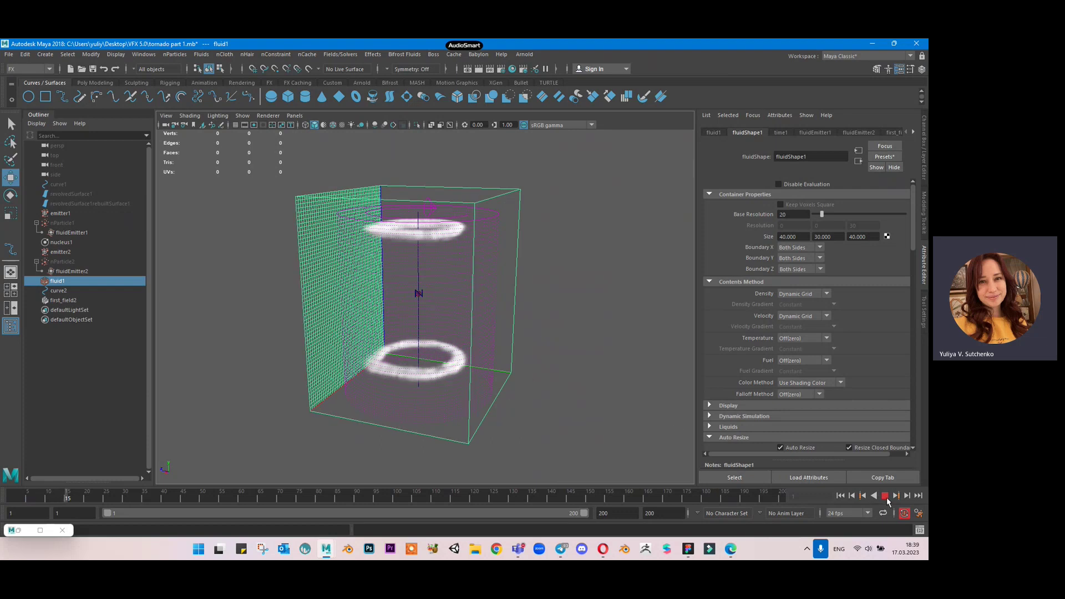
pyautogui.press('Escape')
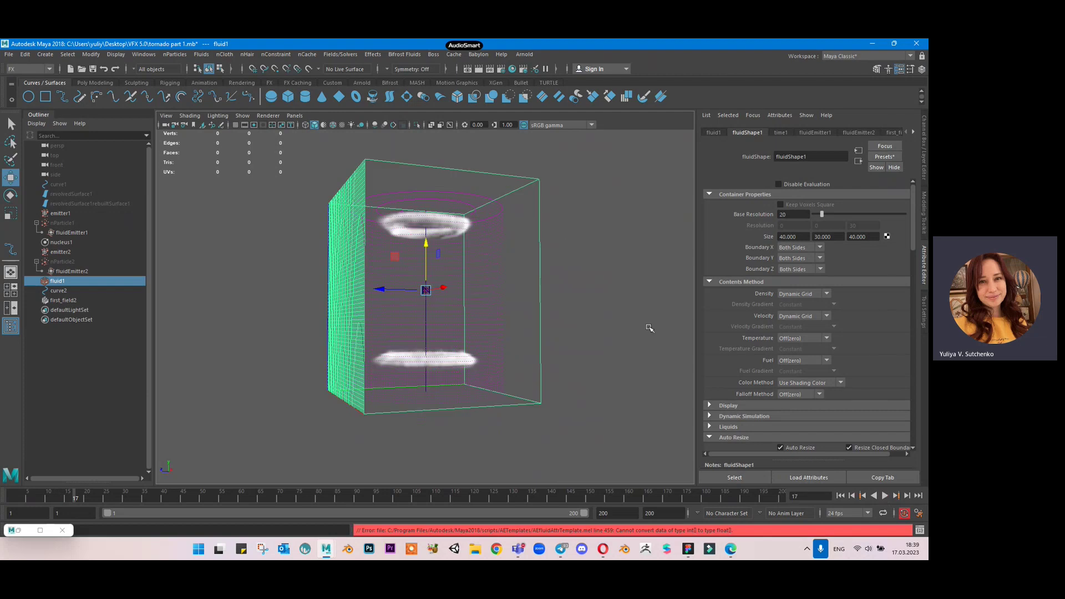
pyautogui.keyDown('alt'); pyautogui.moveTo(614, 299); pyautogui.dragTo(580, 318); pyautogui.keyUp('alt')
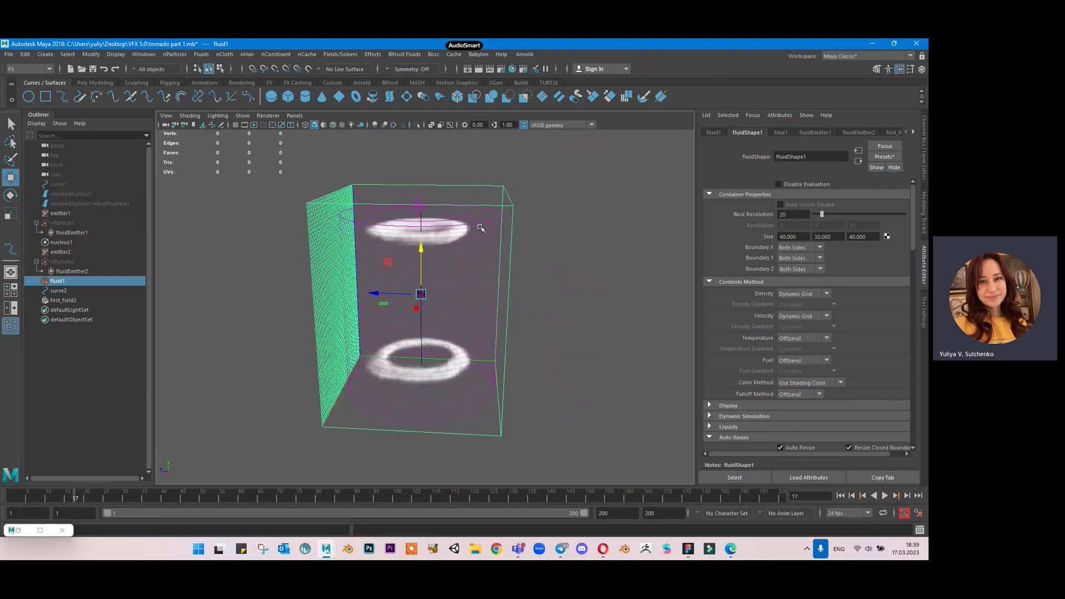
pyautogui.hotkey('ctrl', 's')
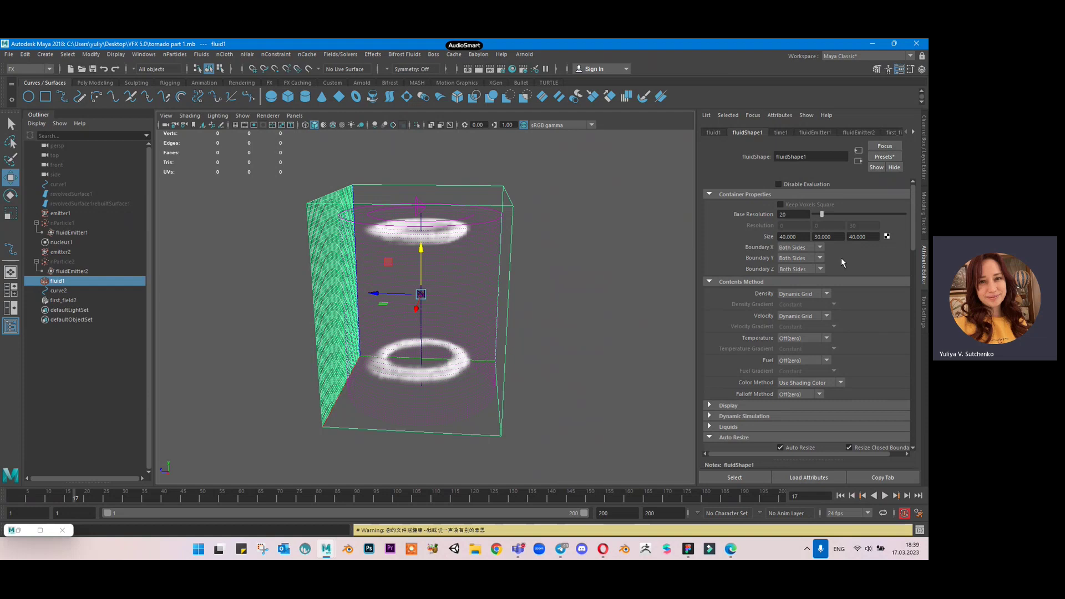
# Set the fluid's Density Scale to 1.5 in the density details.
pyautogui.scroll(-4, 774, 290)
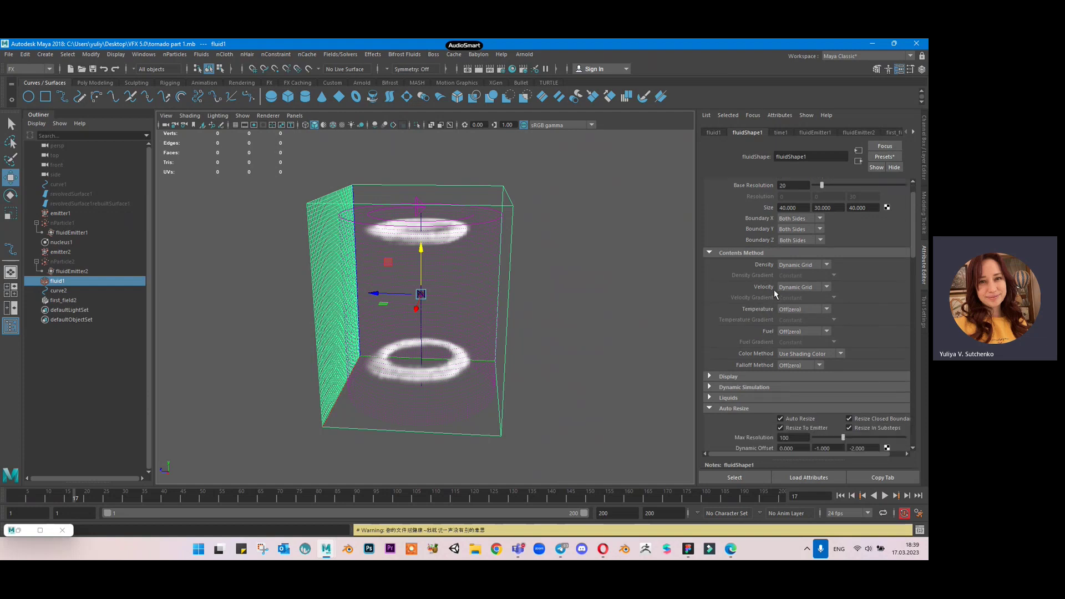
pyautogui.scroll(-4, 774, 290)
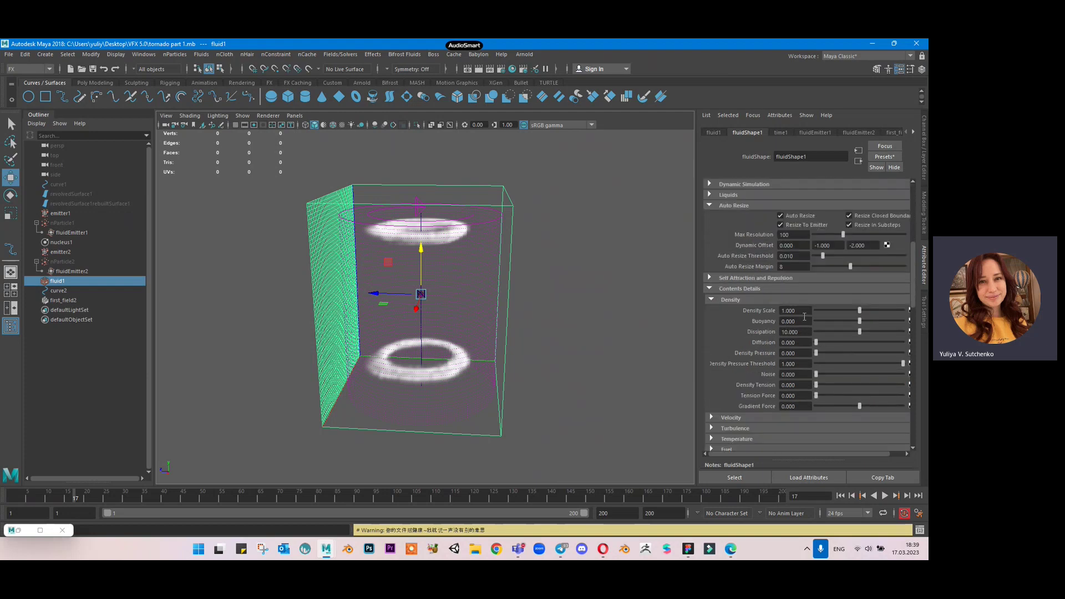
pyautogui.doubleClick(804, 312)
pyautogui.write('1.5')
pyautogui.press('Return')
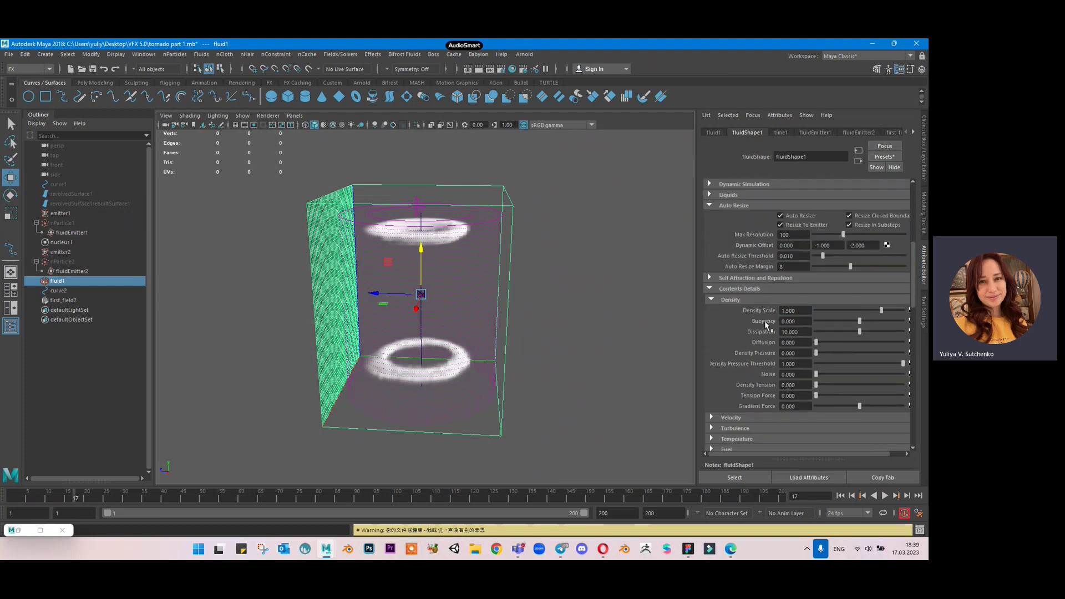
# Raise the Noise in the fluid's velocity details to 1.
pyautogui.click(774, 417)
pyautogui.scroll(-3, 788, 389)
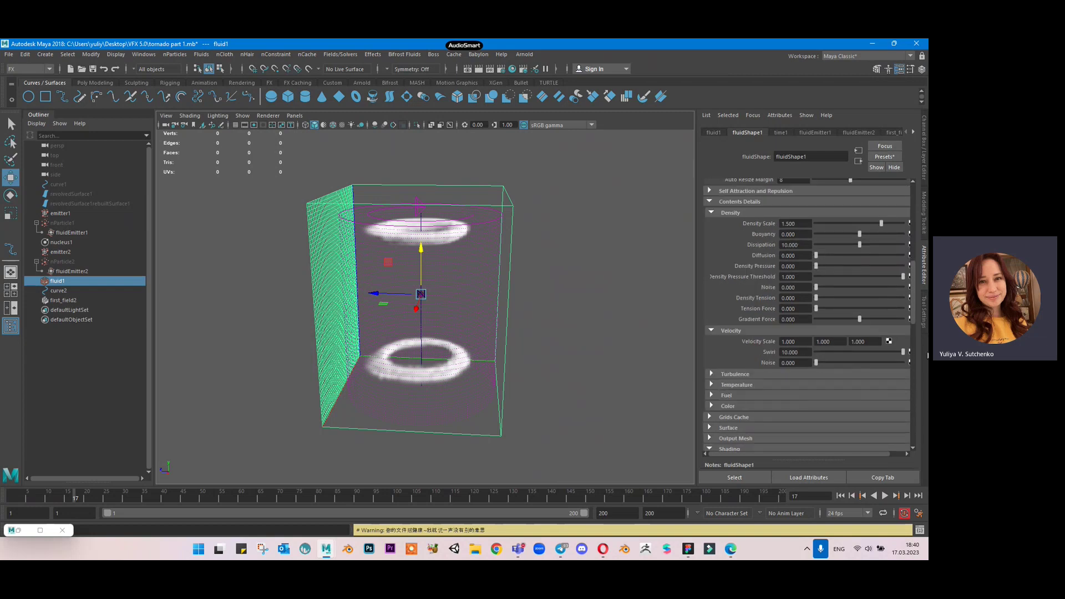
pyautogui.moveTo(816, 363); pyautogui.dragTo(903, 363)
pyautogui.scroll(1, 750, 304)
# Look through the fluid's Self Attraction and Repulsion, Grids Cache, Surface and Output Mesh attributes.
pyautogui.click(748, 220)
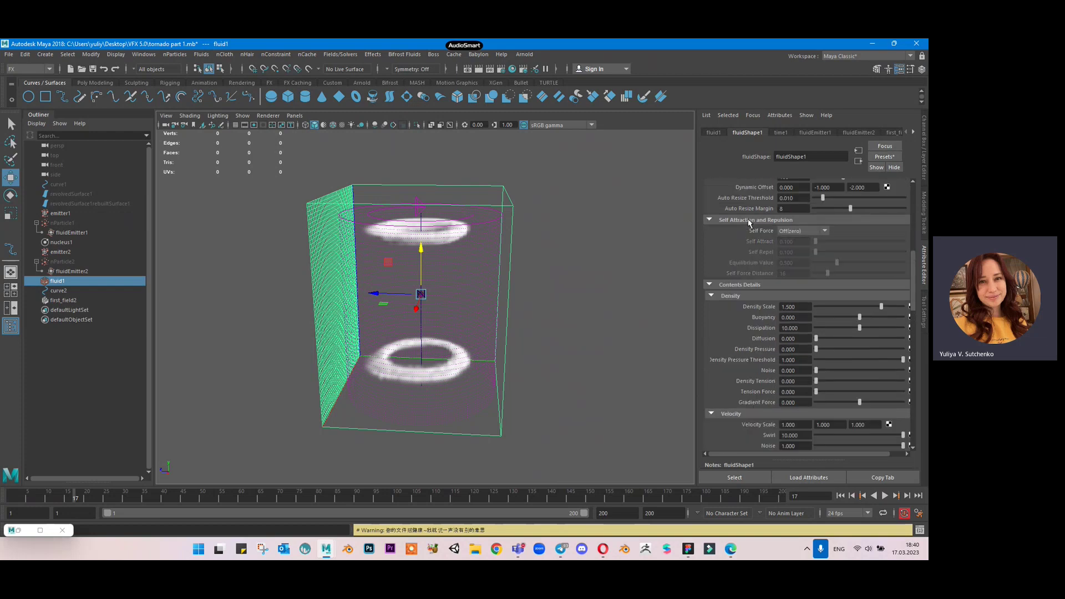
pyautogui.click(748, 220)
pyautogui.scroll(3, 747, 237)
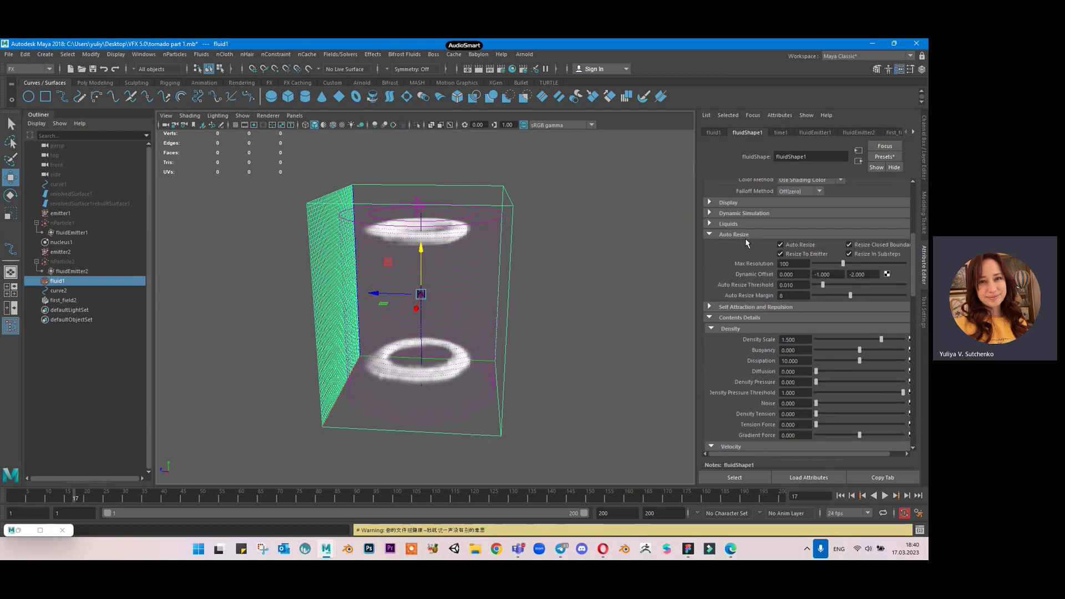
pyautogui.scroll(-6, 746, 242)
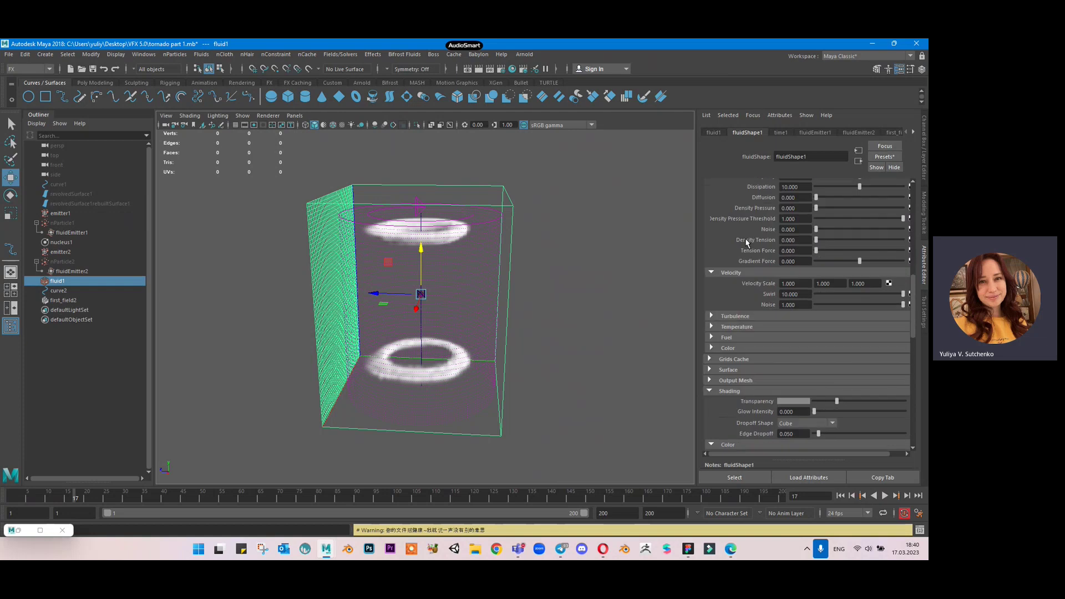
pyautogui.scroll(-3, 745, 238)
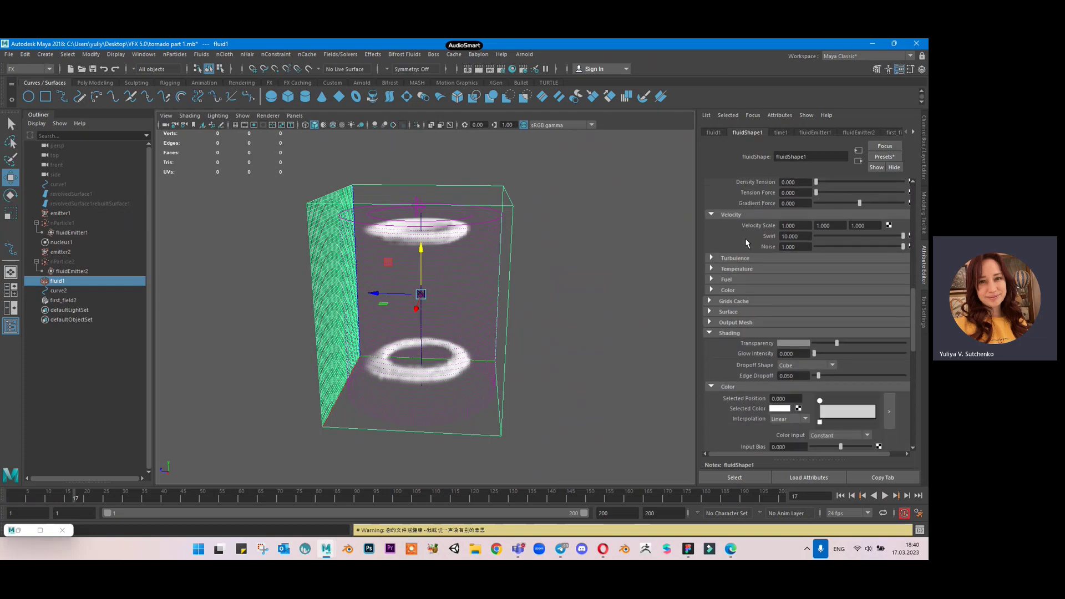
pyautogui.click(741, 282)
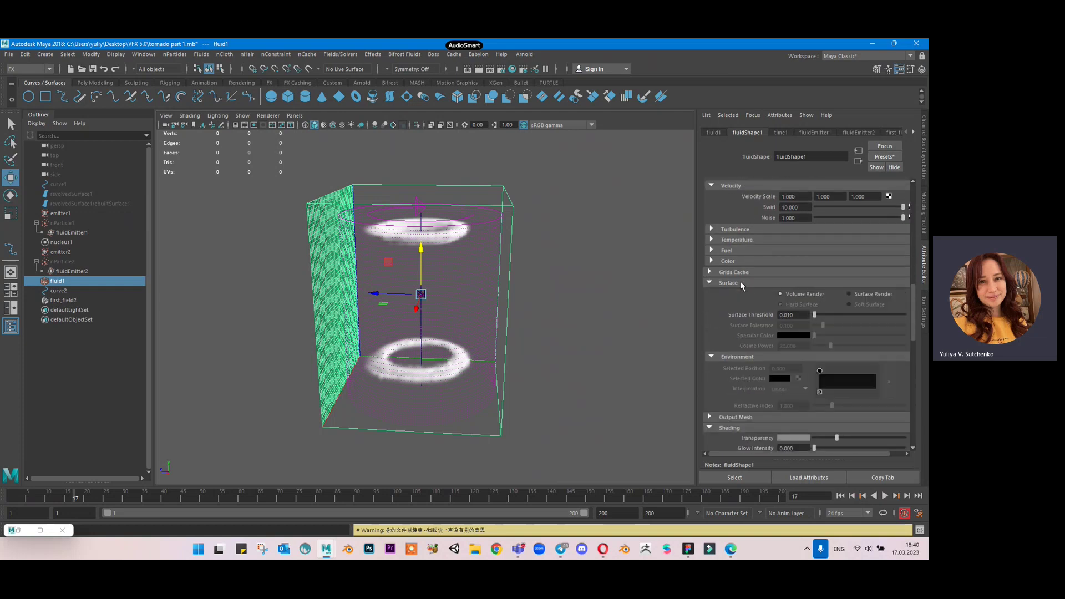
pyautogui.click(742, 282)
pyautogui.click(743, 272)
pyautogui.click(742, 271)
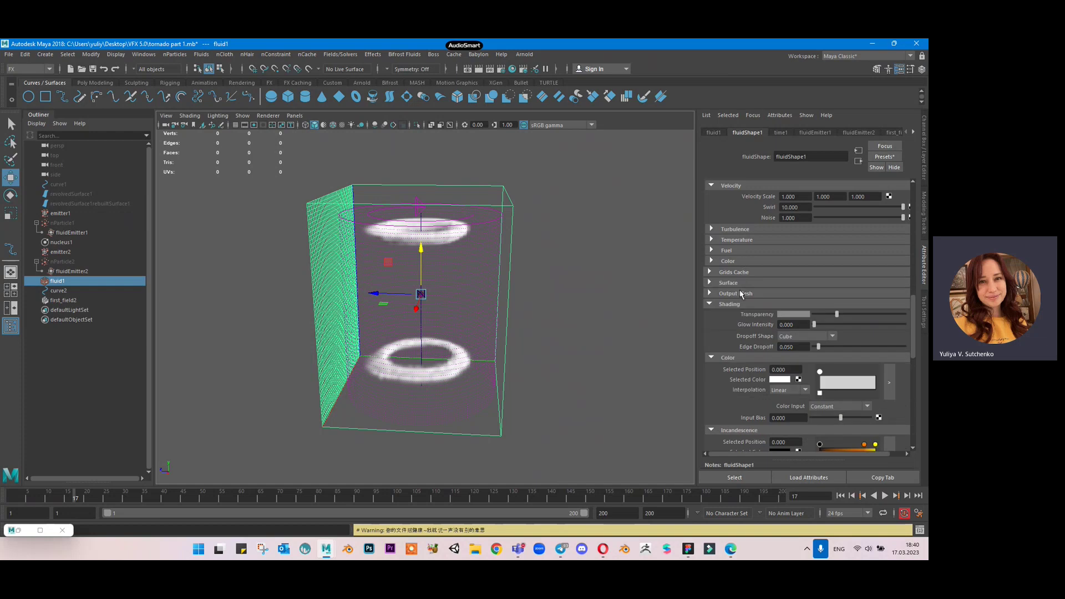
pyautogui.click(741, 294)
pyautogui.click(739, 295)
pyautogui.click(738, 283)
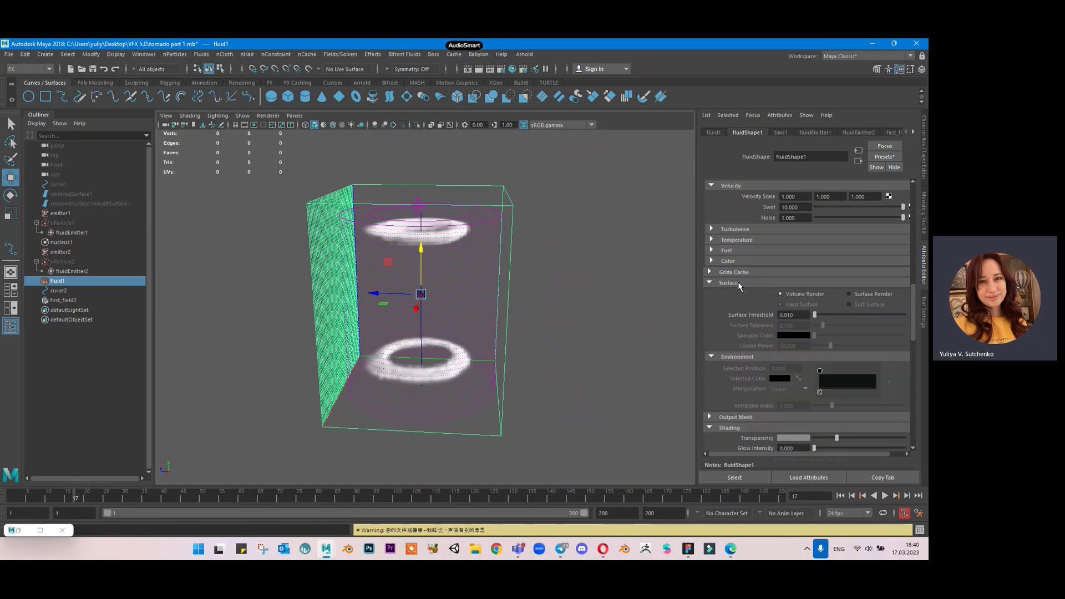
pyautogui.click(738, 282)
# Review the fluid's opacity, lighting, container and Auto Resize attributes.
pyautogui.scroll(-1, 739, 285)
pyautogui.scroll(-7, 738, 281)
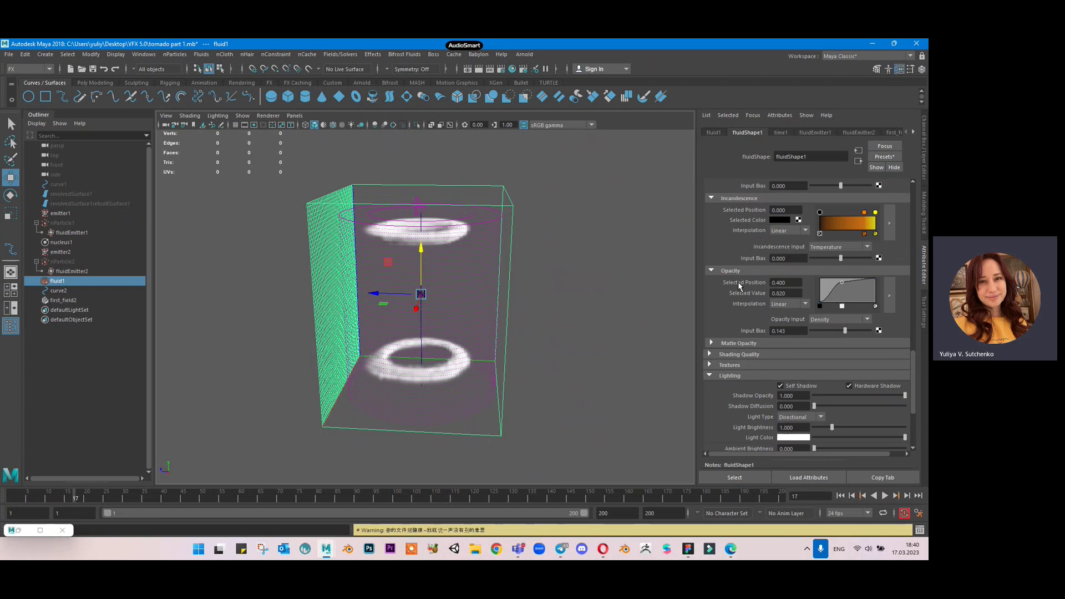
pyautogui.scroll(-5, 747, 310)
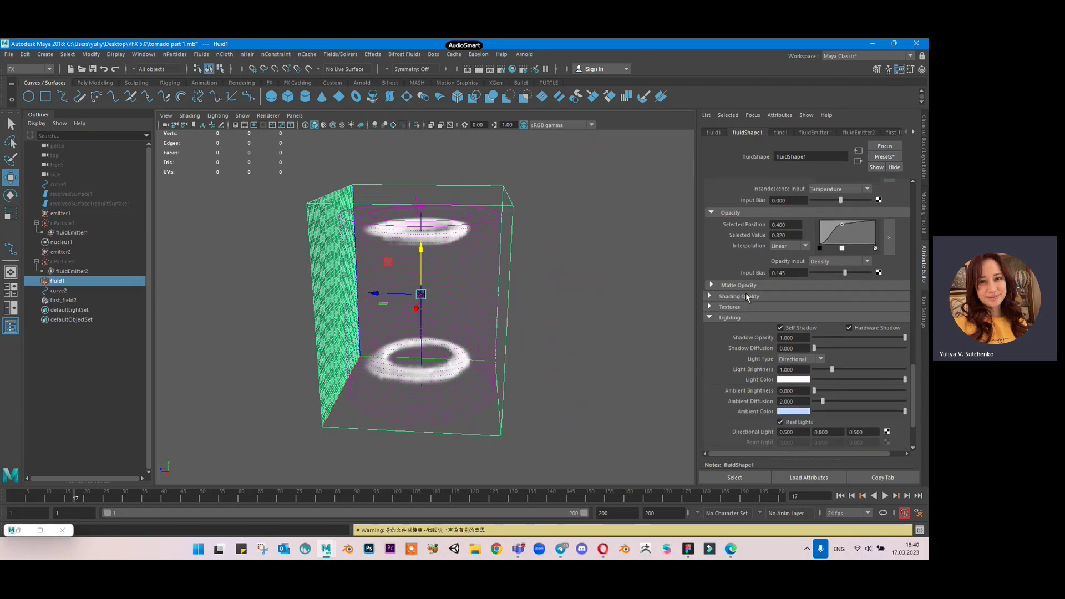
pyautogui.scroll(15, 741, 294)
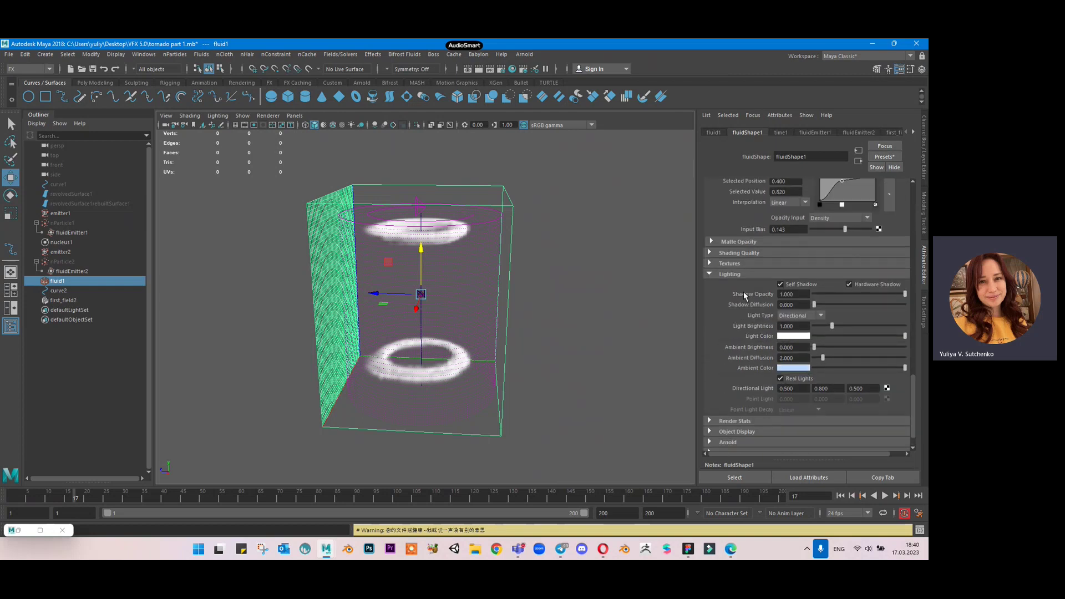
pyautogui.scroll(8, 744, 295)
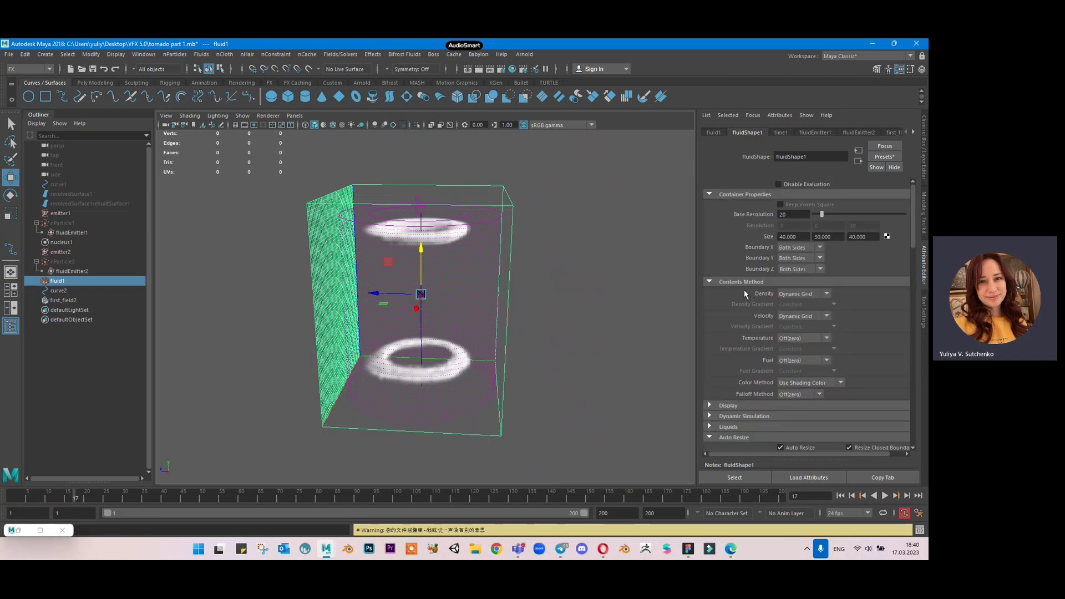
pyautogui.scroll(-2, 745, 295)
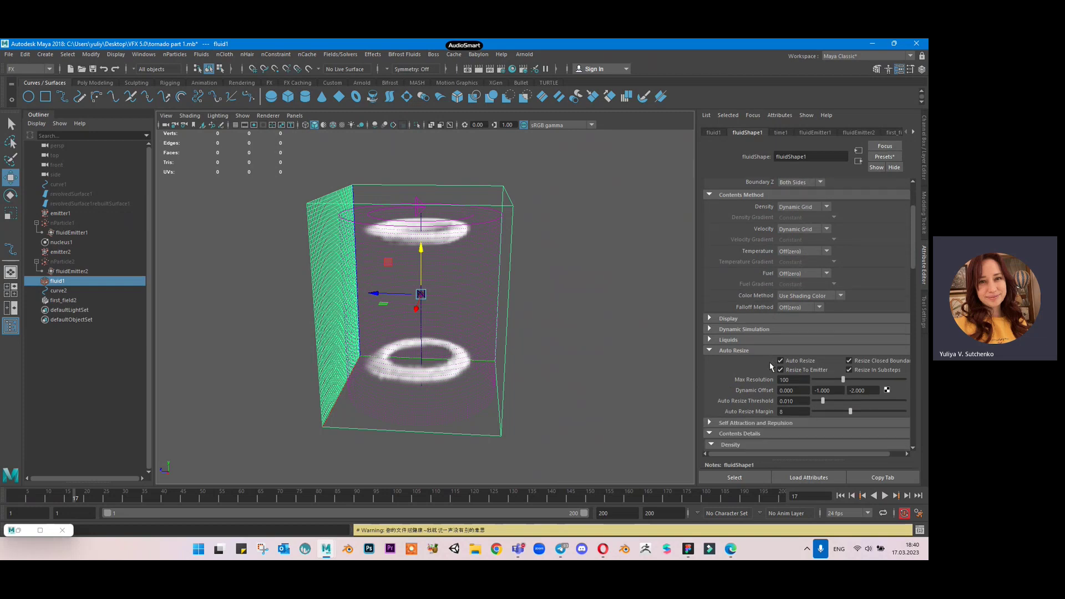
pyautogui.scroll(-4, 770, 359)
pyautogui.scroll(-9, 770, 359)
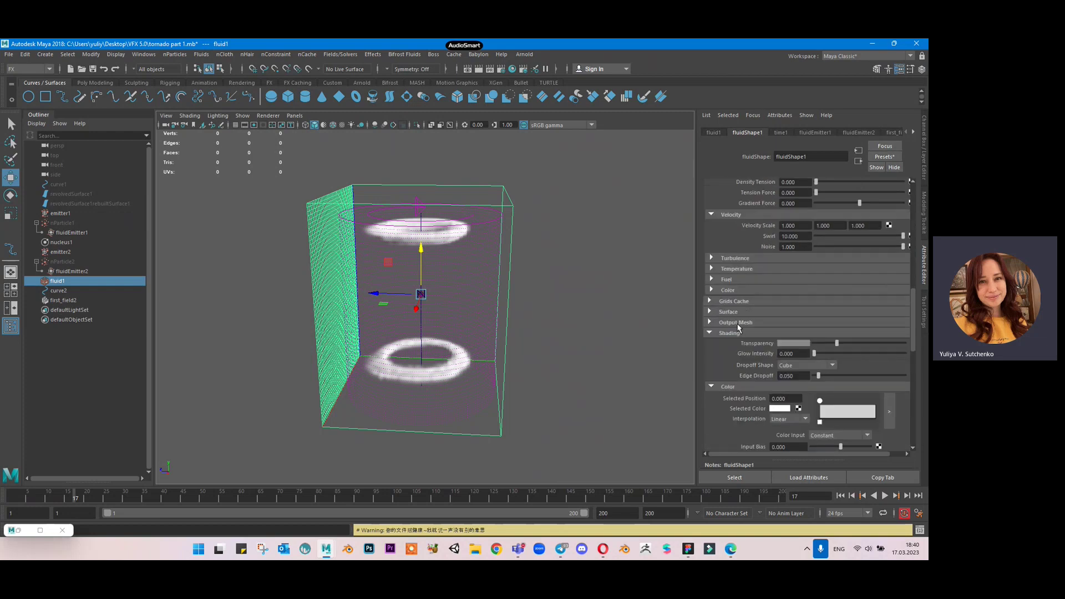
# Set the Quality in the fluid's Shading Quality attributes to 2.
pyautogui.click(735, 328)
pyautogui.click(735, 327)
pyautogui.click(732, 334)
pyautogui.scroll(-2, 730, 341)
pyautogui.click(737, 310)
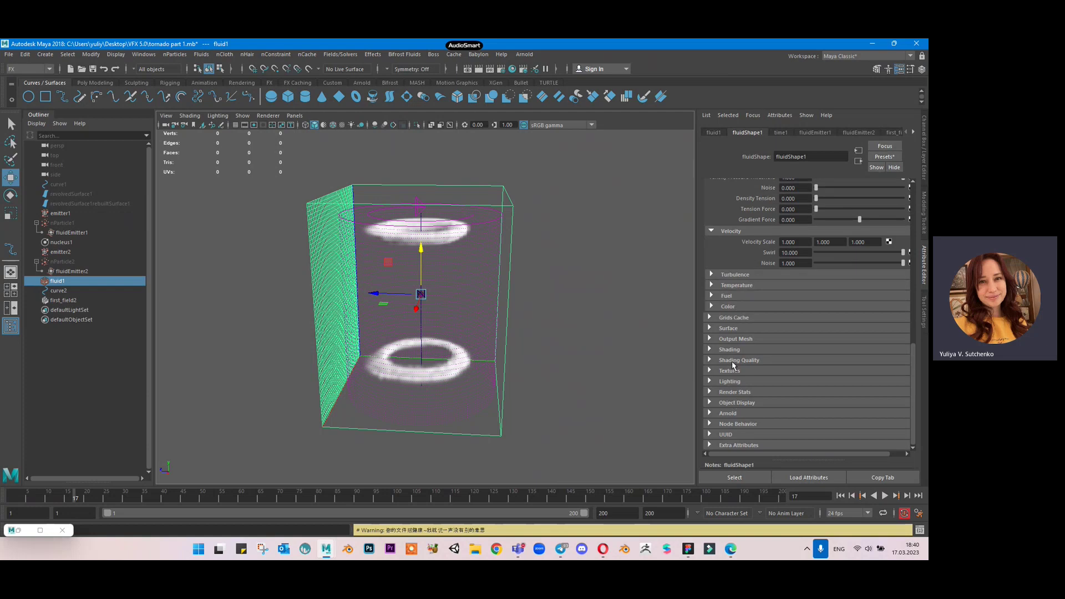
pyautogui.click(733, 361)
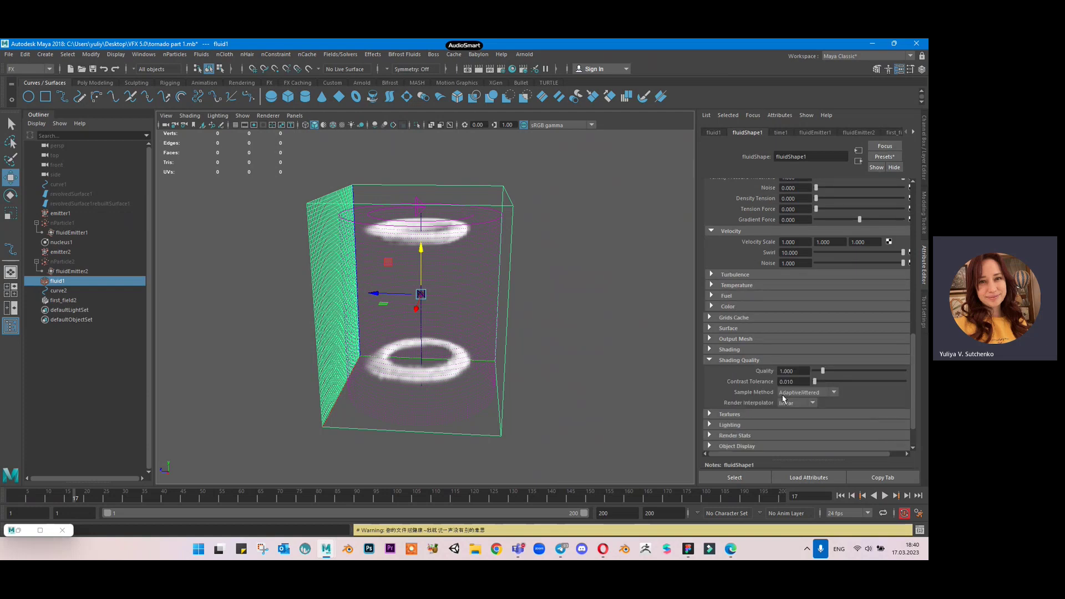
pyautogui.click(794, 370)
pyautogui.write('20')
pyautogui.press('Return')
pyautogui.click(800, 369)
pyautogui.write('2')
pyautogui.press('Return')
# Examine the first fluid emitter's basic, fluid, turbulence, emission speed and volume attributes.
pyautogui.scroll(10, 780, 345)
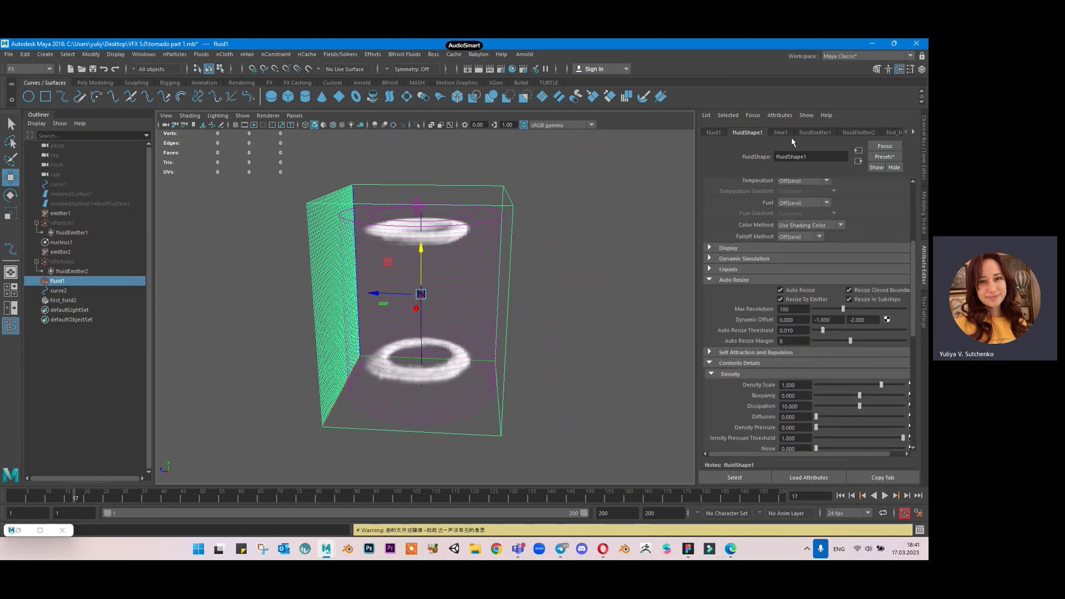
pyautogui.click(813, 133)
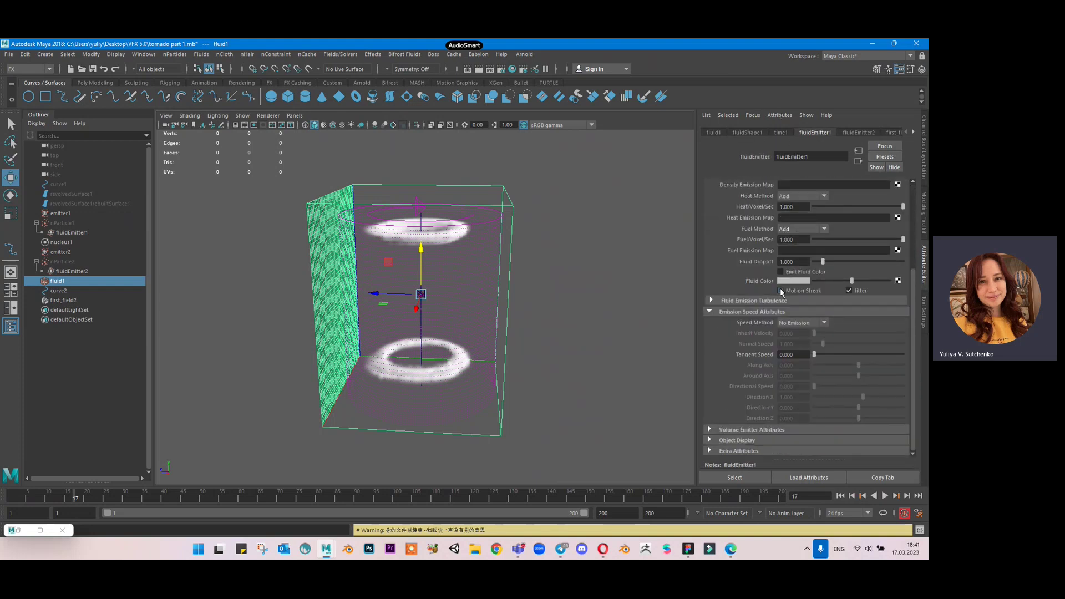
pyautogui.scroll(-3, 778, 294)
pyautogui.click(759, 360)
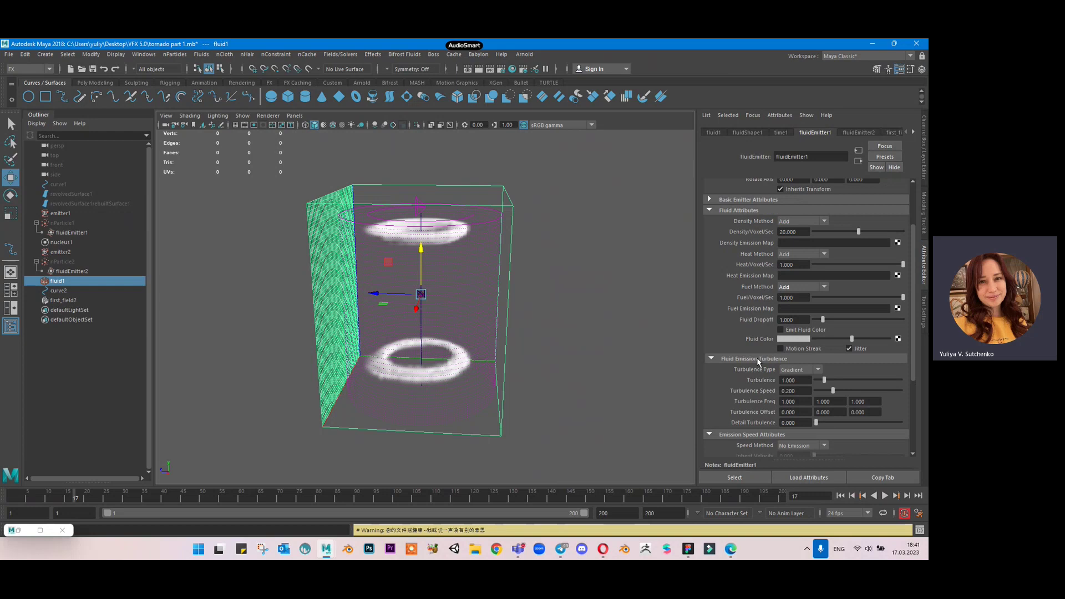
pyautogui.scroll(2, 770, 281)
pyautogui.click(750, 258)
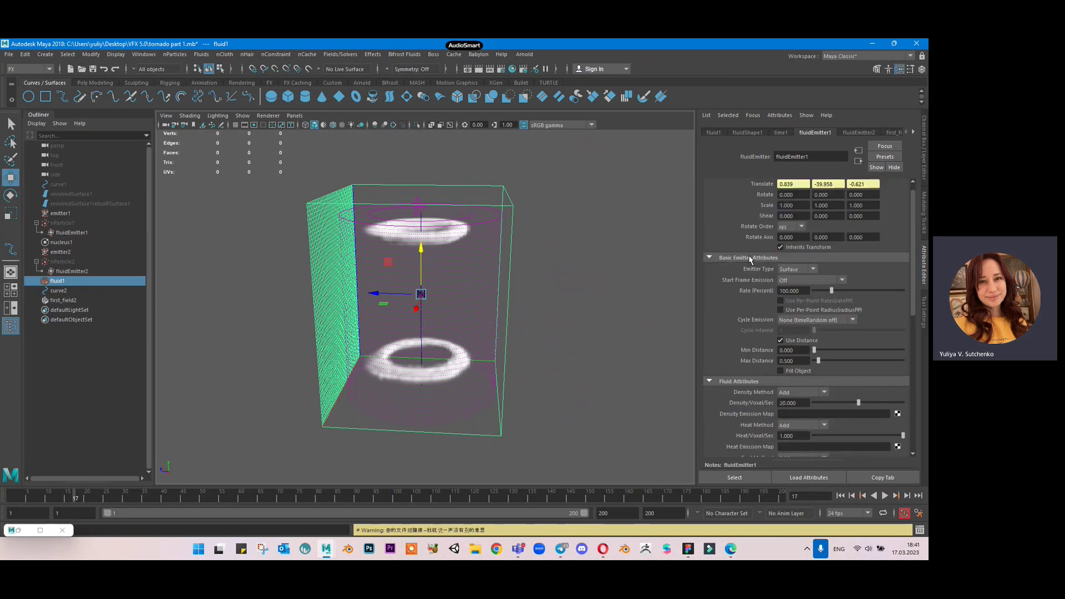
pyautogui.scroll(-10, 751, 258)
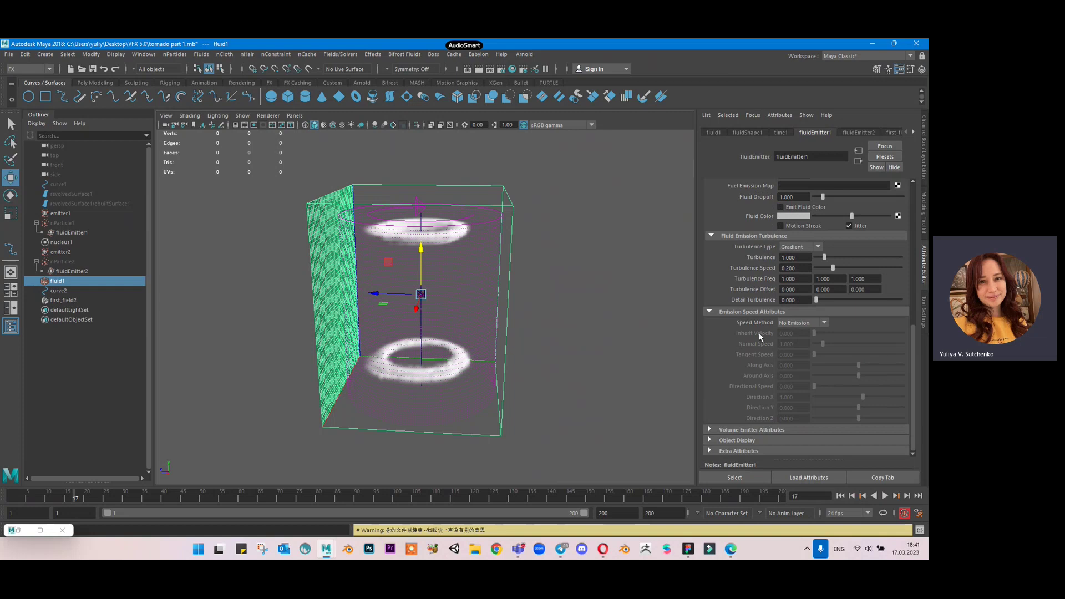
pyautogui.click(750, 430)
pyautogui.scroll(-2, 754, 382)
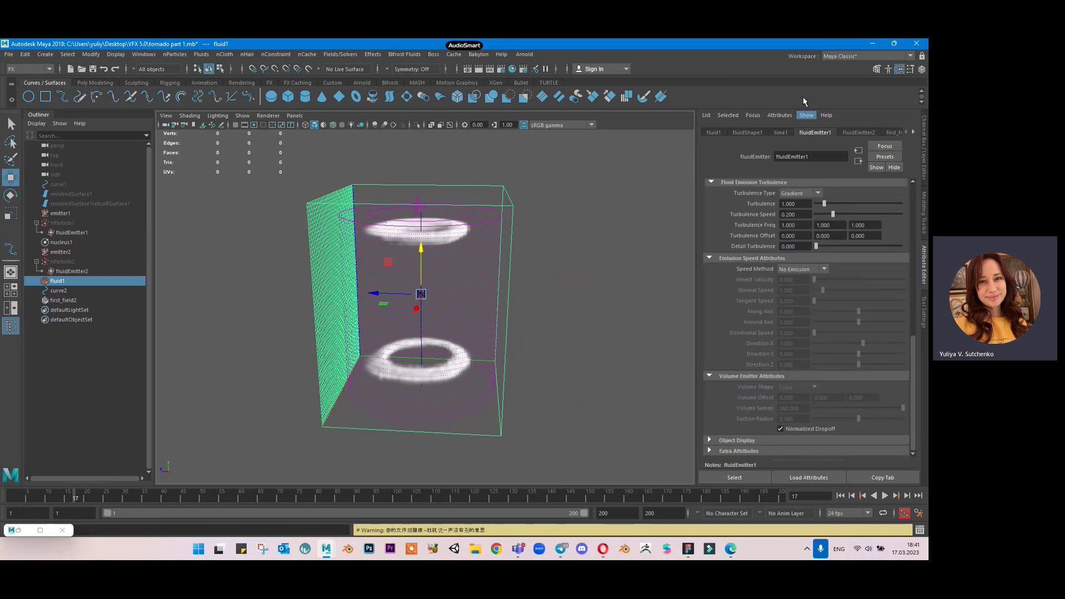
# Set Damp in the fluid's Dynamic Simulation attributes to 0.01.
pyautogui.click(756, 133)
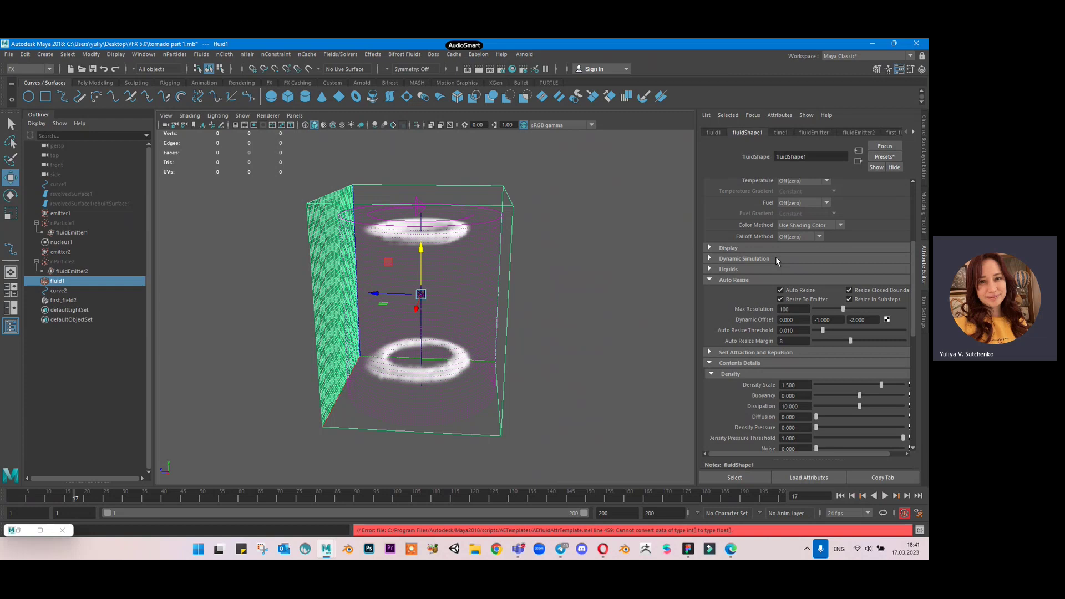
pyautogui.click(729, 270)
pyautogui.click(742, 259)
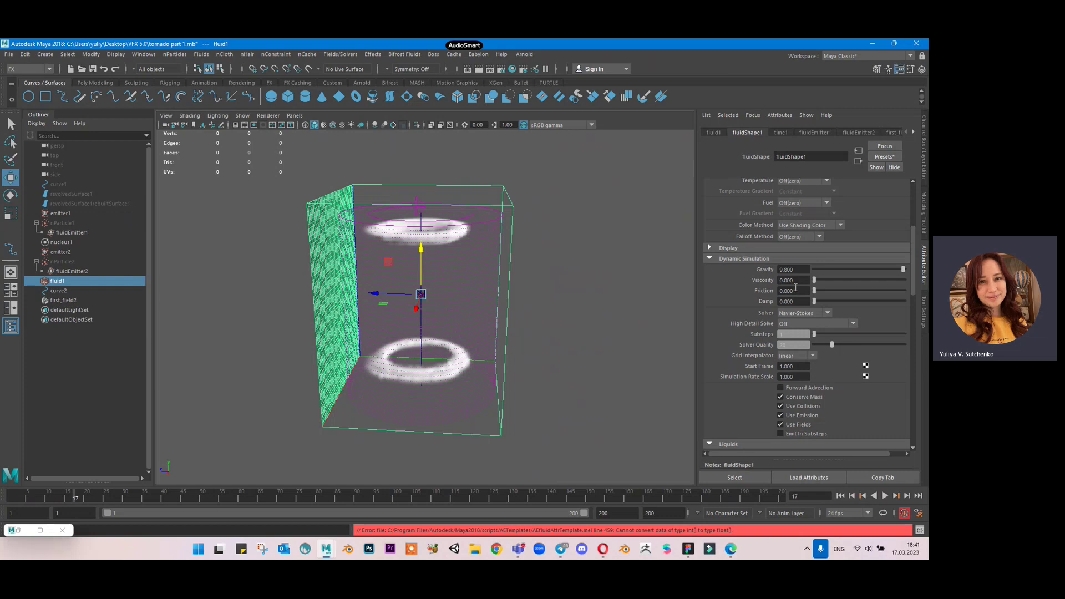
pyautogui.moveTo(794, 301); pyautogui.dragTo(788, 304)
pyautogui.write('01')
pyautogui.press('Return')
# Set the fluid's Friction to 0.08 and its Viscosity to 0.1.
pyautogui.doubleClick(794, 290)
pyautogui.write('0.1')
pyautogui.press('Return')
pyautogui.moveTo(797, 290); pyautogui.dragTo(786, 293)
pyautogui.write('08')
pyautogui.press('Return')
pyautogui.moveTo(799, 280); pyautogui.dragTo(786, 281)
pyautogui.write('1')
pyautogui.press('Return')
# Set the fluid's Solver Quality to 500 and save the scene.
pyautogui.write('500')
pyautogui.press('Return')
pyautogui.hotkey('ctrl', 's')
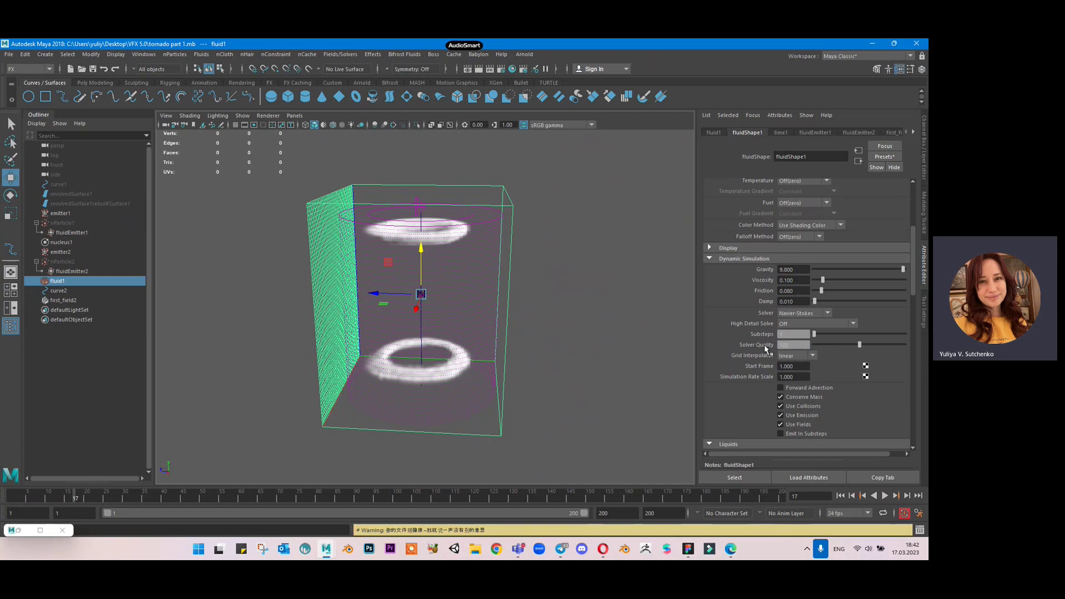
pyautogui.hotkey('ctrl', 's')
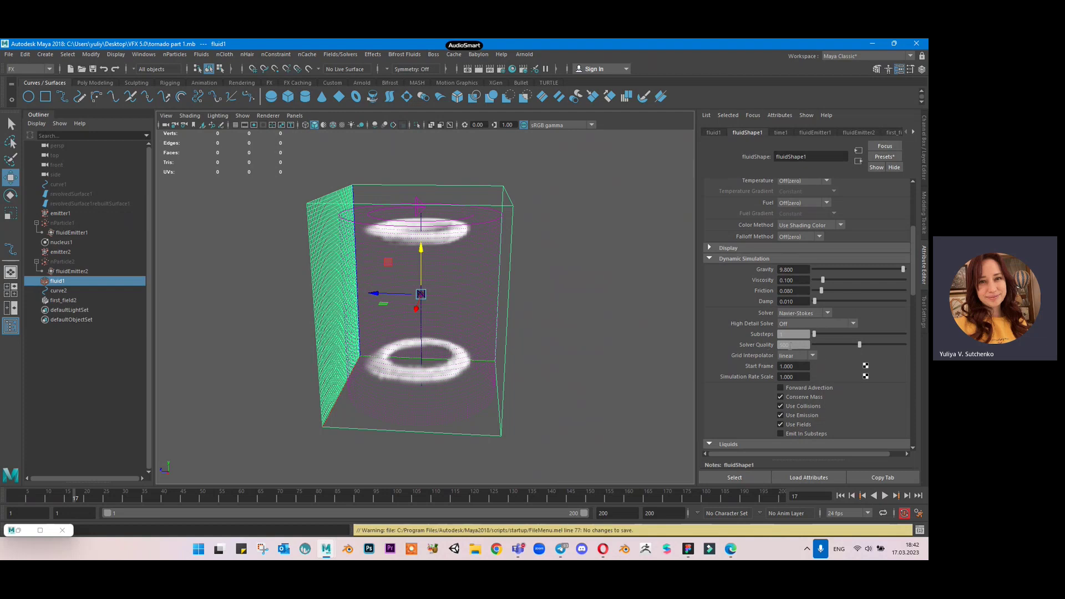
# Set the fluid's High Detail Solve to All Grids.
pyautogui.click(796, 320)
pyautogui.click(799, 315)
pyautogui.click(794, 324)
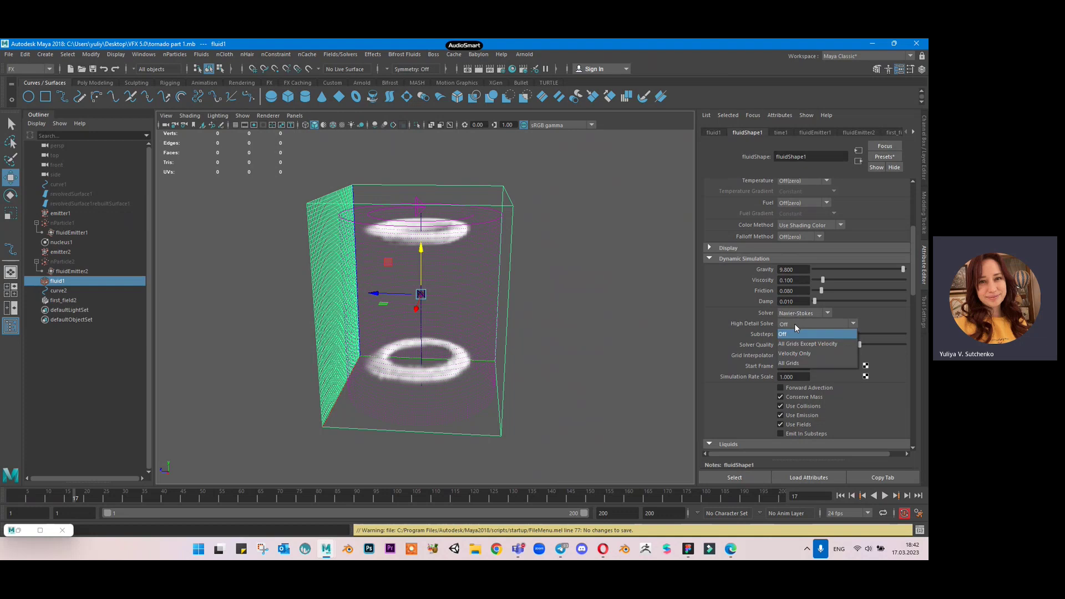
pyautogui.click(787, 363)
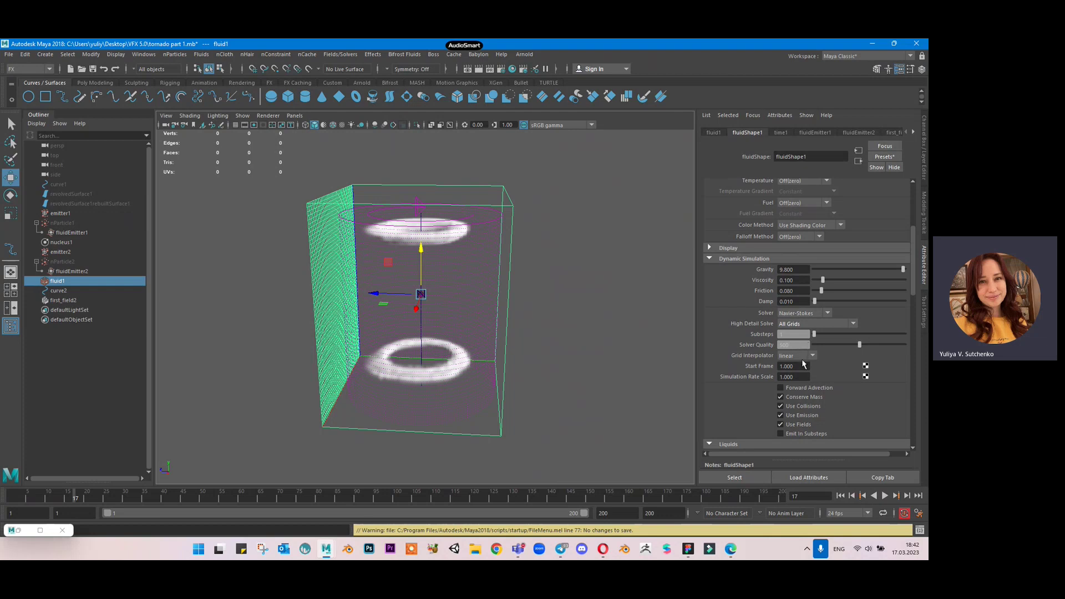
# Set the fluid's Simulation Rate Scale to 0.5 and save the scene.
pyautogui.moveTo(795, 377); pyautogui.dragTo(778, 377)
pyautogui.write('0.5')
pyautogui.press('Return')
pyautogui.hotkey('ctrl', 's')
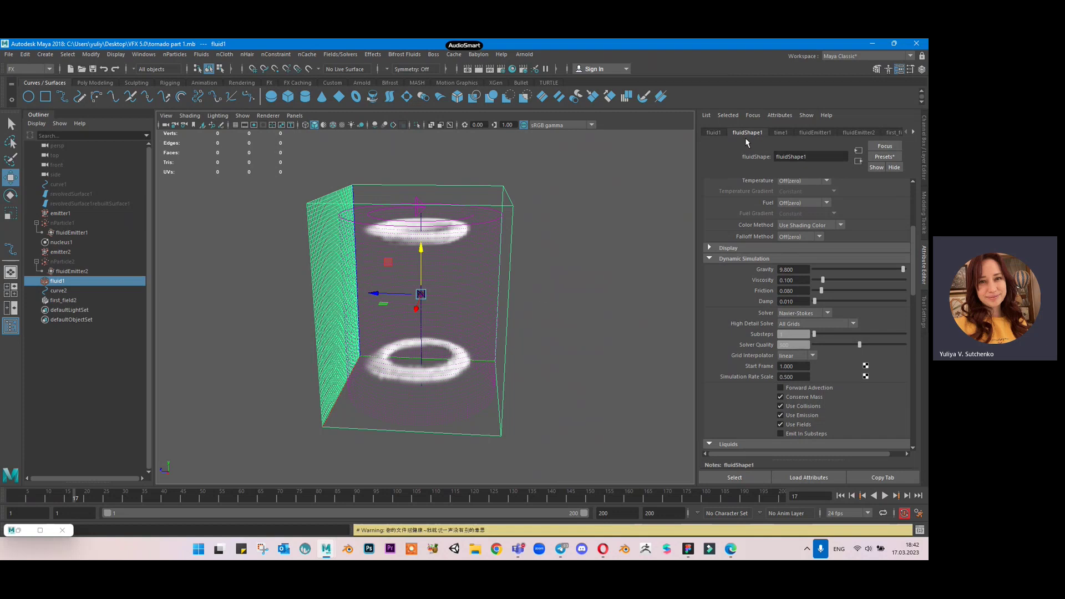
# Set Density/Voxel/Sec of fluidEmitter1 to 50 and save the scene.
pyautogui.click(811, 132)
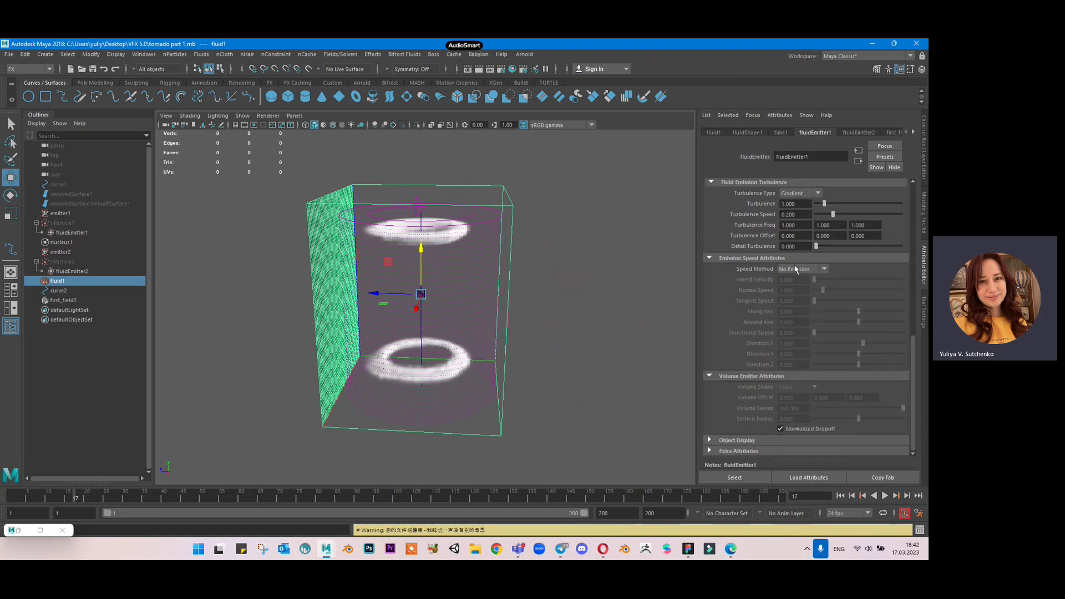
pyautogui.scroll(1, 794, 264)
pyautogui.scroll(5, 794, 262)
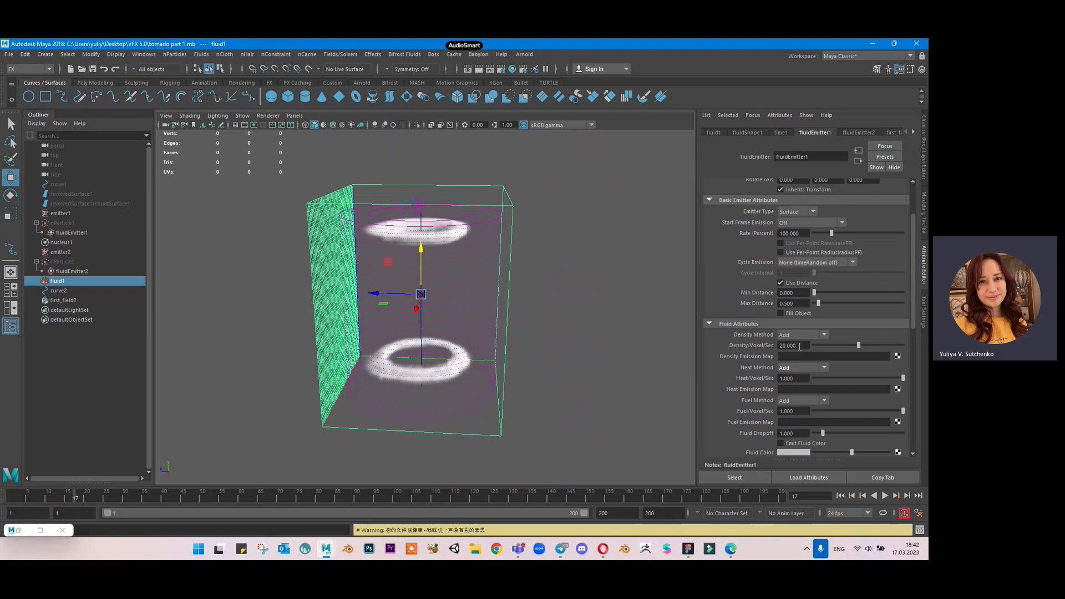
pyautogui.moveTo(808, 346); pyautogui.dragTo(759, 350)
pyautogui.write('50')
pyautogui.press('Return')
pyautogui.hotkey('ctrl', 's')
# Set Density/Voxel/Sec of fluidEmitter2 to 50 and save the scene.
pyautogui.click(859, 132)
pyautogui.moveTo(806, 346); pyautogui.dragTo(749, 354)
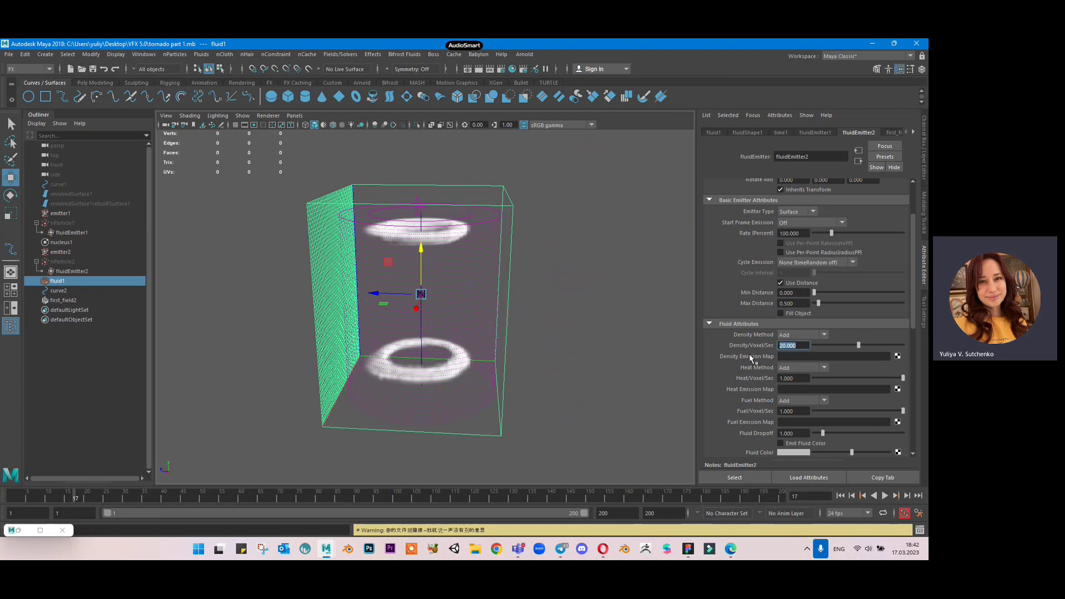
pyautogui.write('50')
pyautogui.press('Return')
pyautogui.hotkey('ctrl', 's')
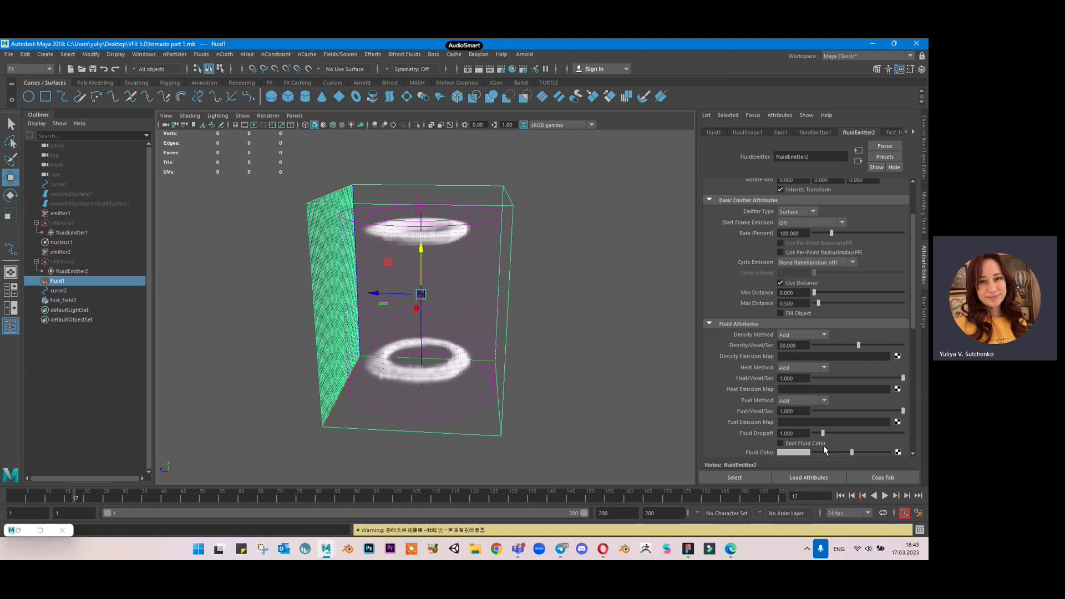
# Play the tornado simulation from the first frame and inspect the developing smoke up close and from several angles.
pyautogui.click(842, 496)
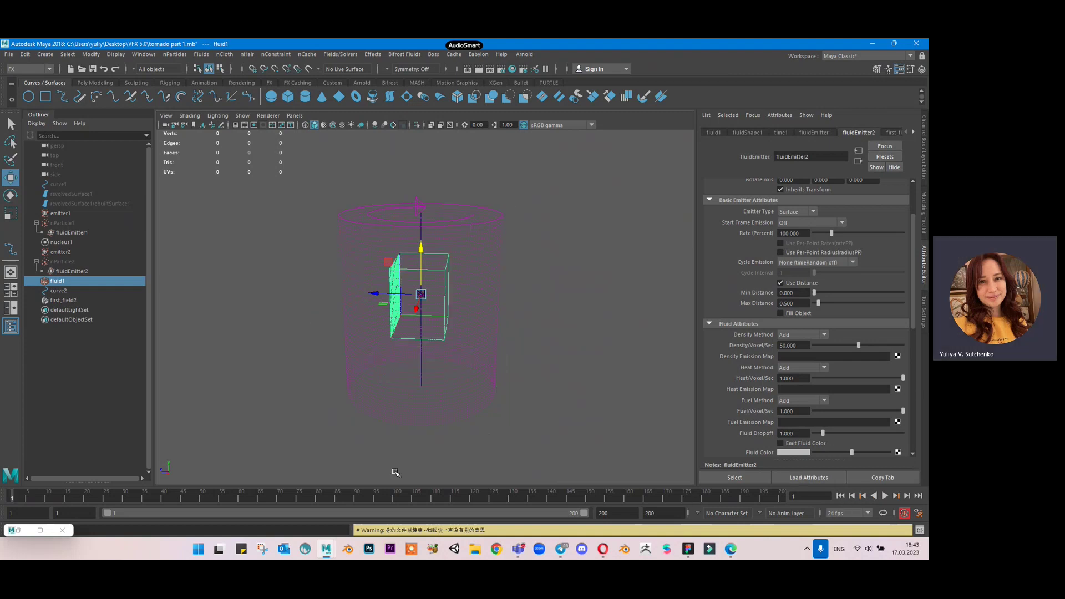
pyautogui.click(885, 496)
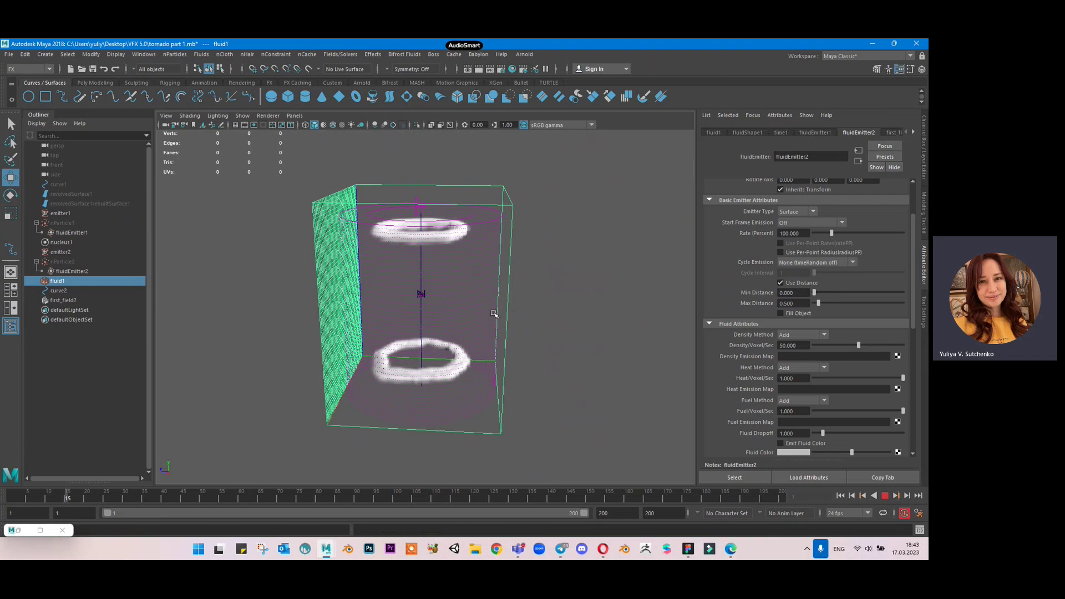
pyautogui.scroll(2, 494, 314)
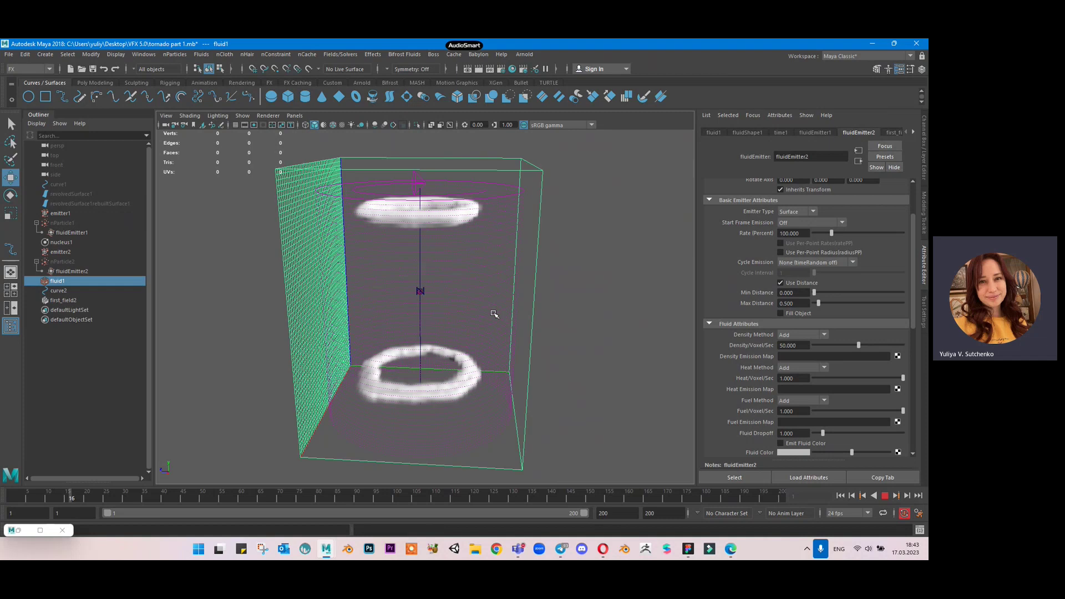
pyautogui.scroll(3, 494, 314)
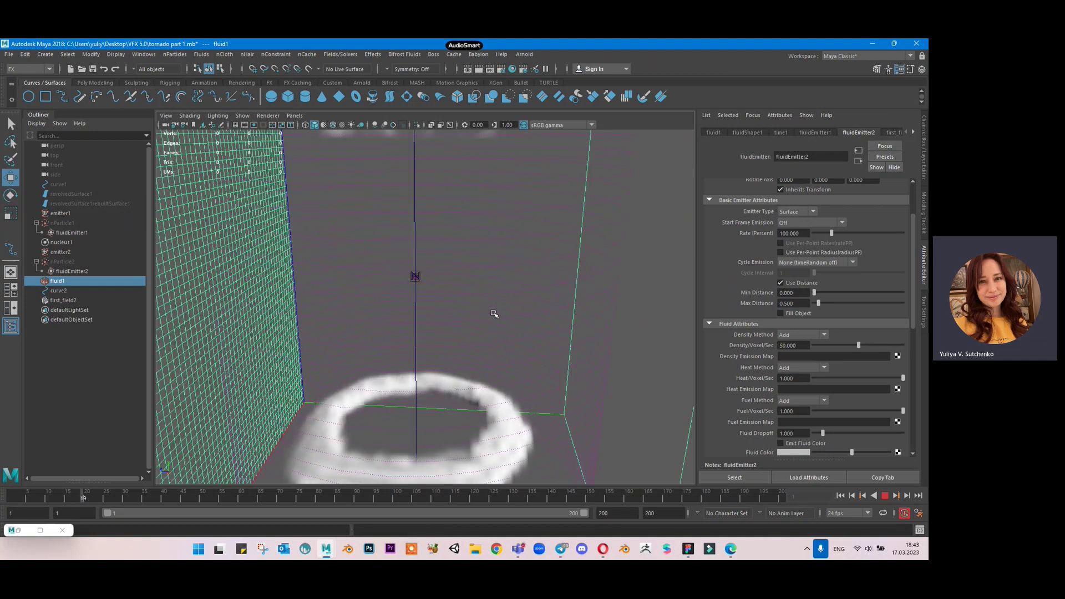
pyautogui.scroll(-5, 494, 314)
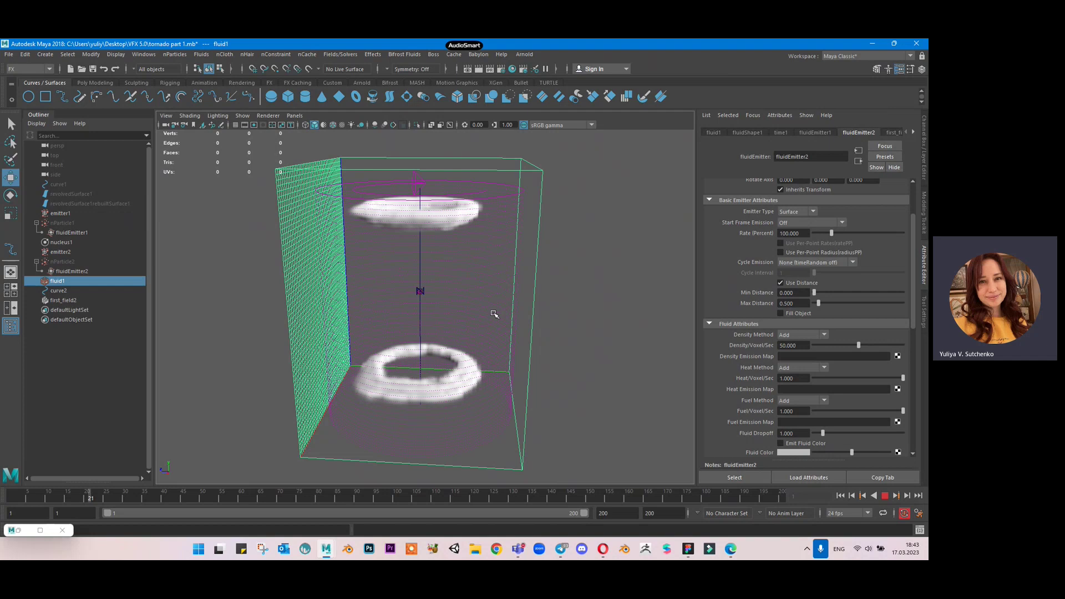
pyautogui.scroll(-2, 492, 308)
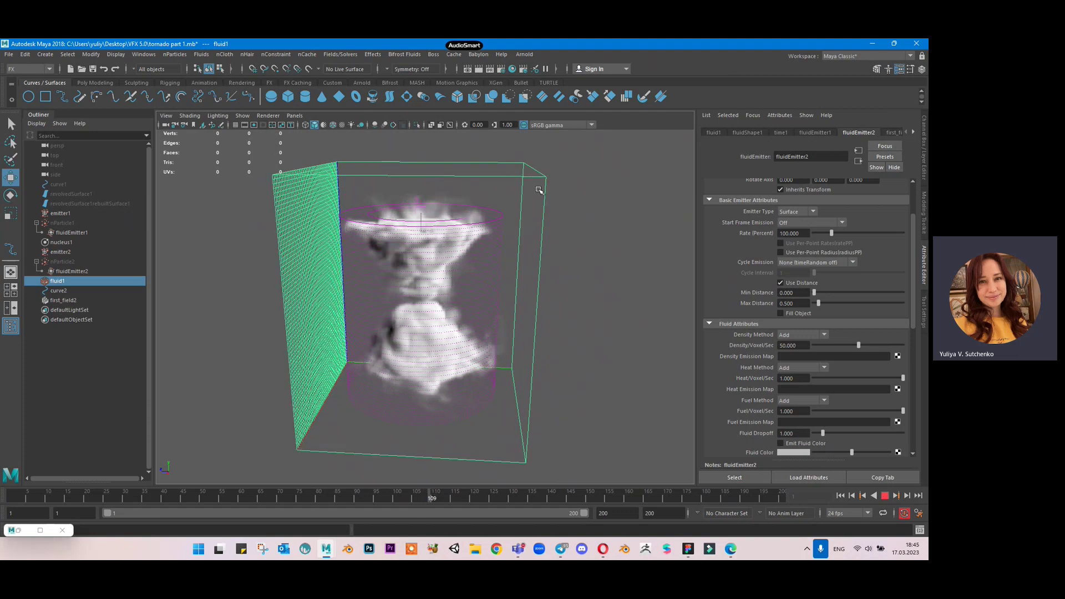
pyautogui.keyDown('alt'); pyautogui.moveTo(604, 305); pyautogui.dragTo(445, 310); pyautogui.keyUp('alt')
pyautogui.keyDown('alt'); pyautogui.moveTo(534, 268); pyautogui.dragTo(561, 247); pyautogui.keyUp('alt')
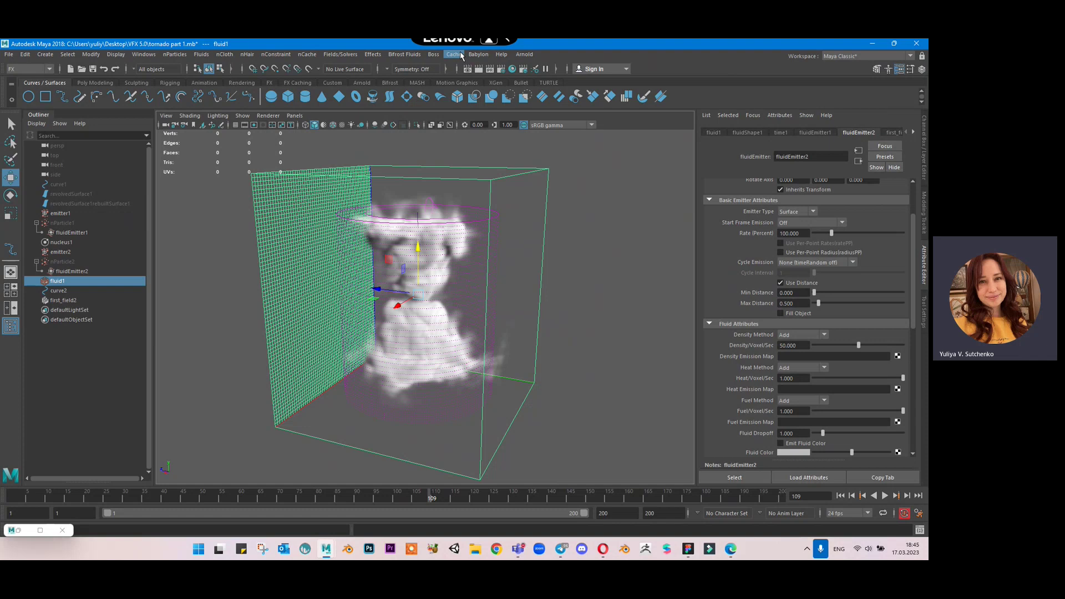
# Create a new Maya Fluid cache for the tornado fluid container.
pyautogui.click(340, 54)
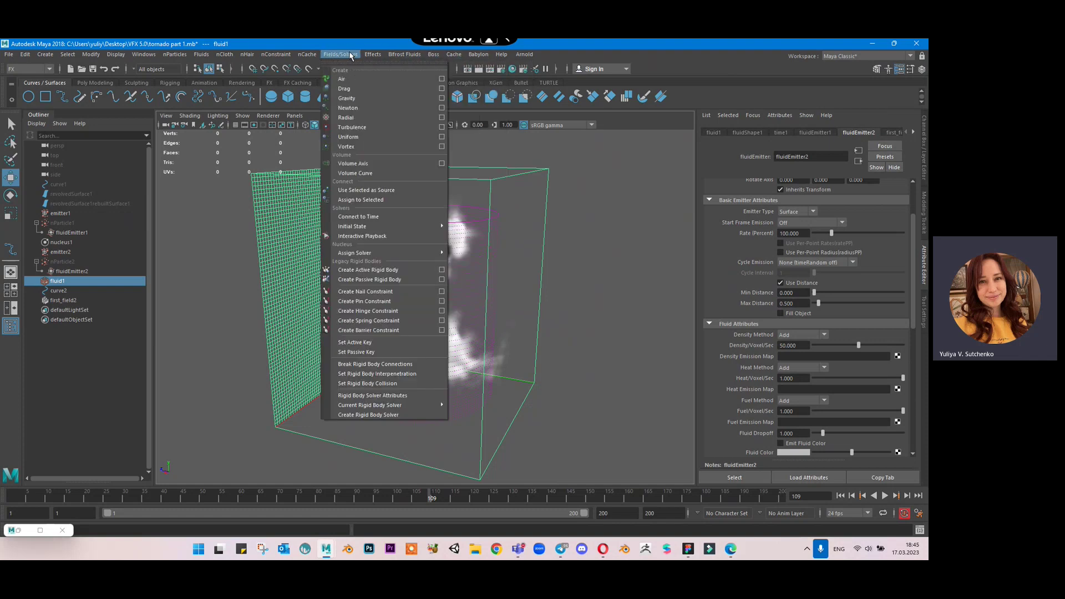
pyautogui.moveTo(307, 54)
pyautogui.moveTo(403, 83)
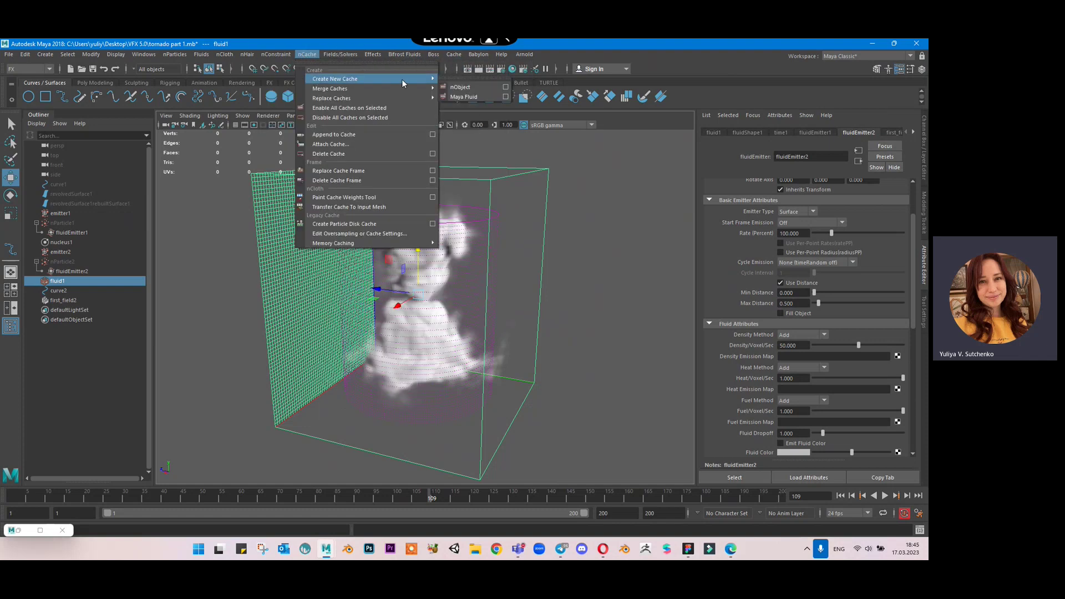
pyautogui.click(463, 97)
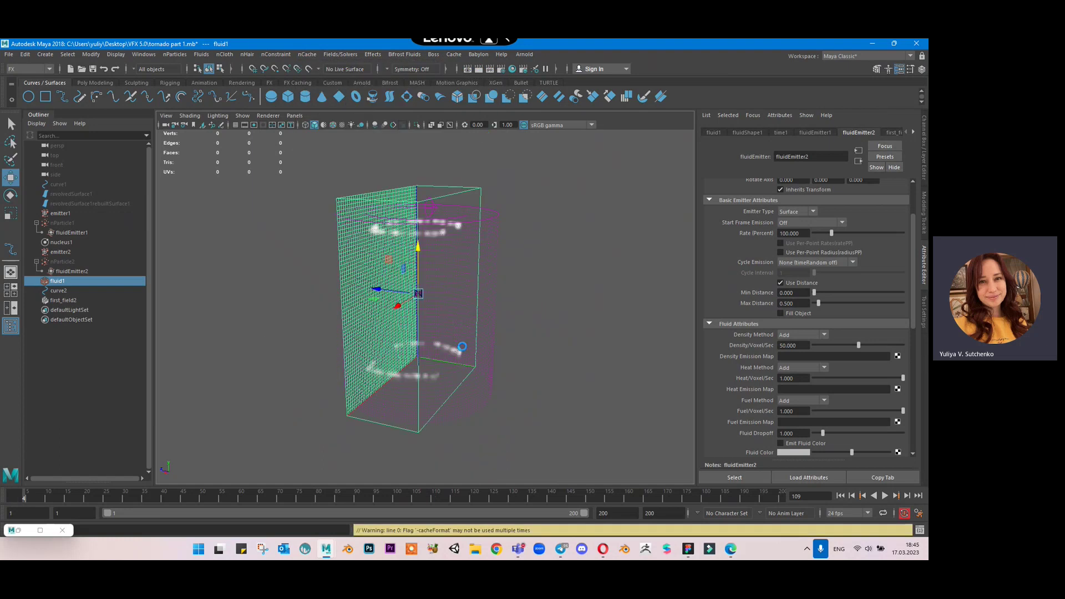
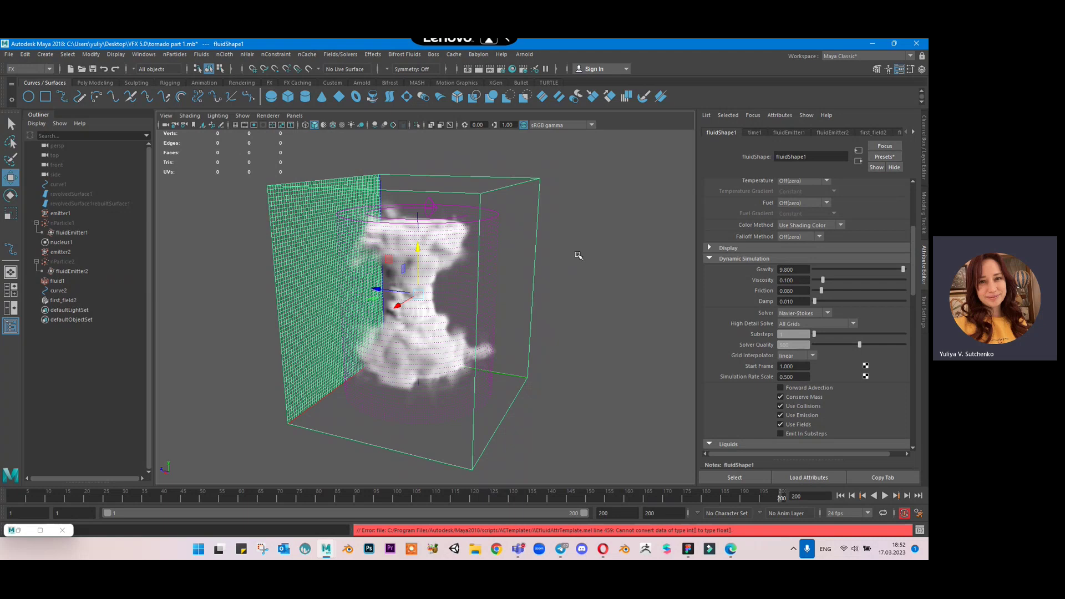
# Deselect the fluid, inspect the cached tornado at frame 200 from several angles, and save the scene.
pyautogui.click(621, 277)
pyautogui.keyDown('alt'); pyautogui.moveTo(621, 277); pyautogui.dragTo(598, 309, button='right'); pyautogui.keyUp('alt')
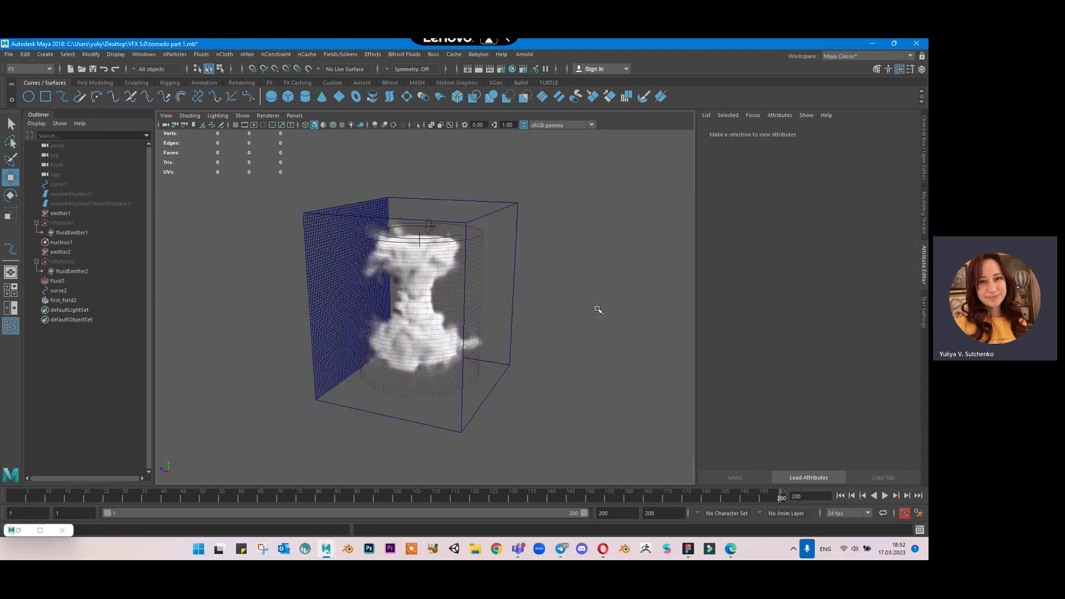
pyautogui.keyDown('alt'); pyautogui.moveTo(598, 310); pyautogui.dragTo(460, 305); pyautogui.keyUp('alt')
pyautogui.keyDown('alt'); pyautogui.moveTo(462, 304); pyautogui.dragTo(538, 265, button='right'); pyautogui.keyUp('alt')
pyautogui.keyDown('alt'); pyautogui.moveTo(538, 265); pyautogui.dragTo(544, 238); pyautogui.keyUp('alt')
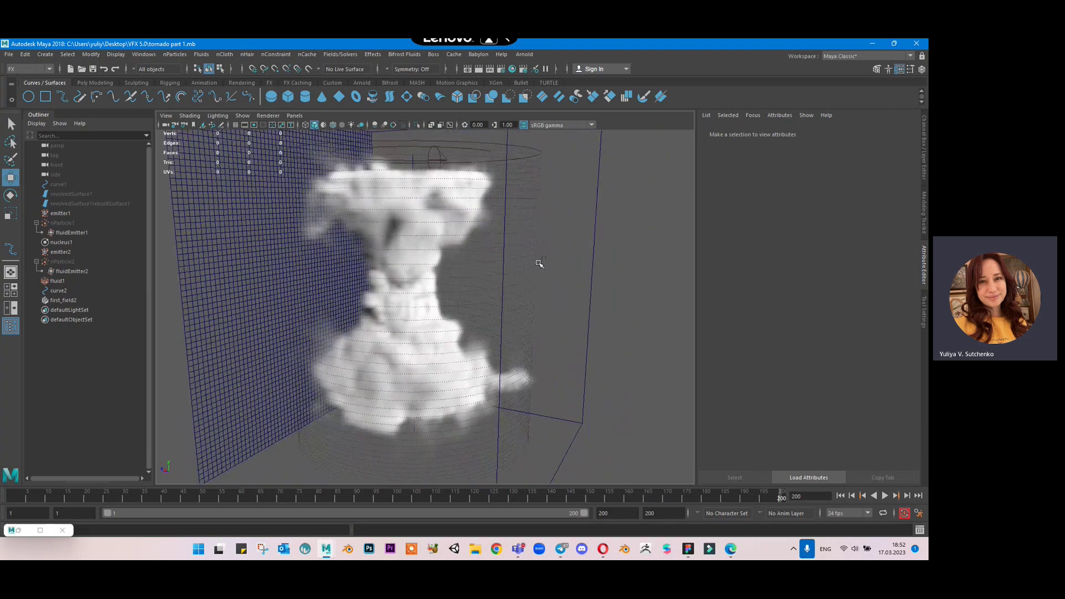
pyautogui.hotkey('ctrl', 's')
pyautogui.keyDown('alt'); pyautogui.moveTo(604, 214); pyautogui.dragTo(867, 182); pyautogui.keyUp('alt')
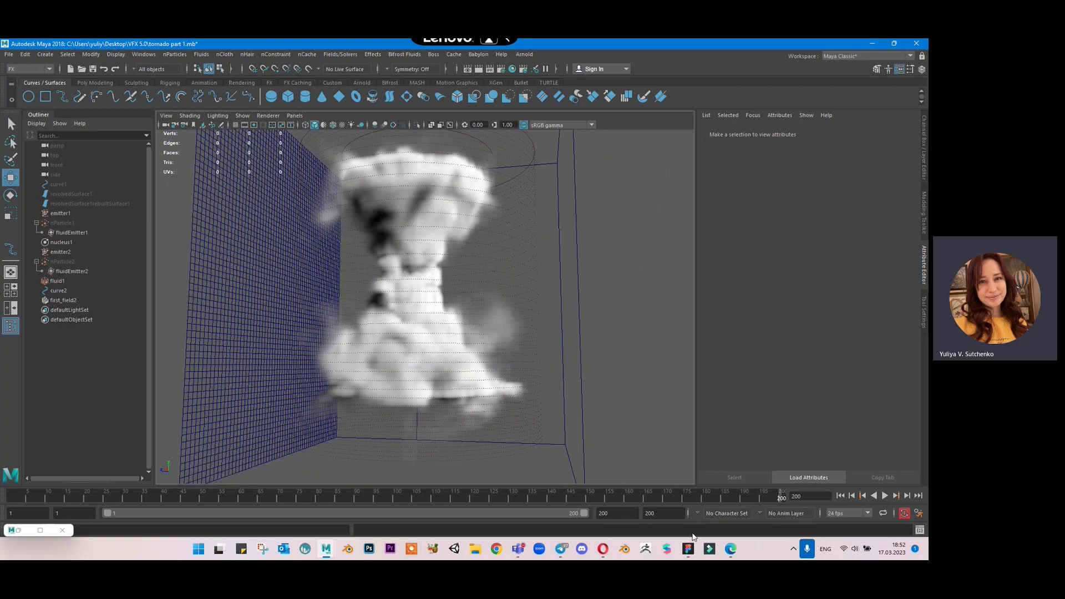
pyautogui.moveTo(529, 548)
pyautogui.click(525, 488)
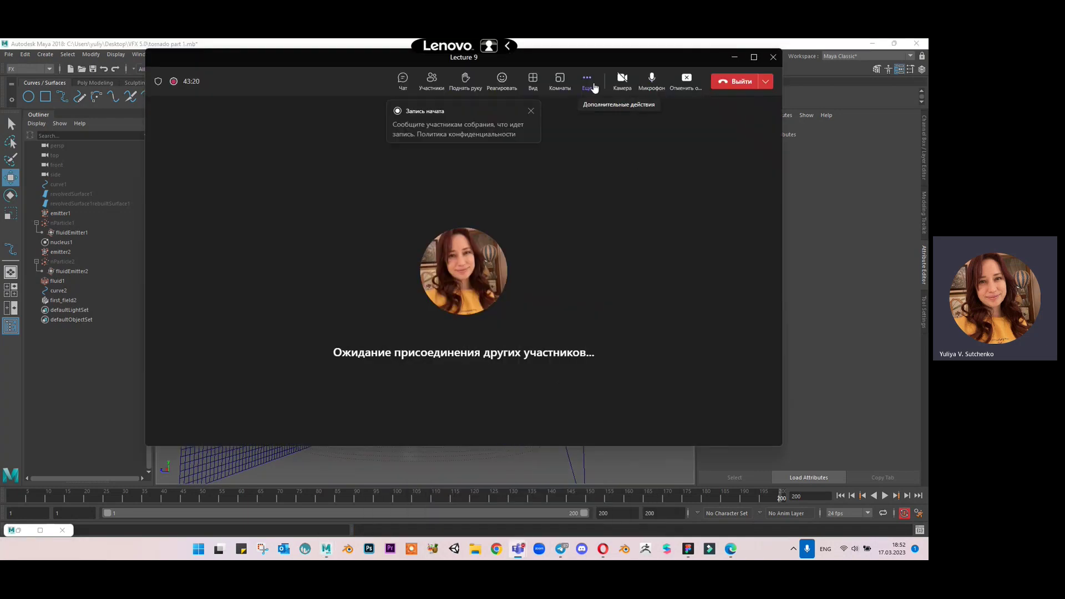
pyautogui.click(588, 81)
pyautogui.click(562, 156)
pyautogui.click(734, 56)
pyautogui.moveTo(603, 297)
pyautogui.keyDown('alt'); pyautogui.mouseDown()
pyautogui.moveTo(535, 316)
pyautogui.moveTo(490, 305)
pyautogui.moveTo(604, 304)
pyautogui.mouseUp(); pyautogui.keyUp('alt')
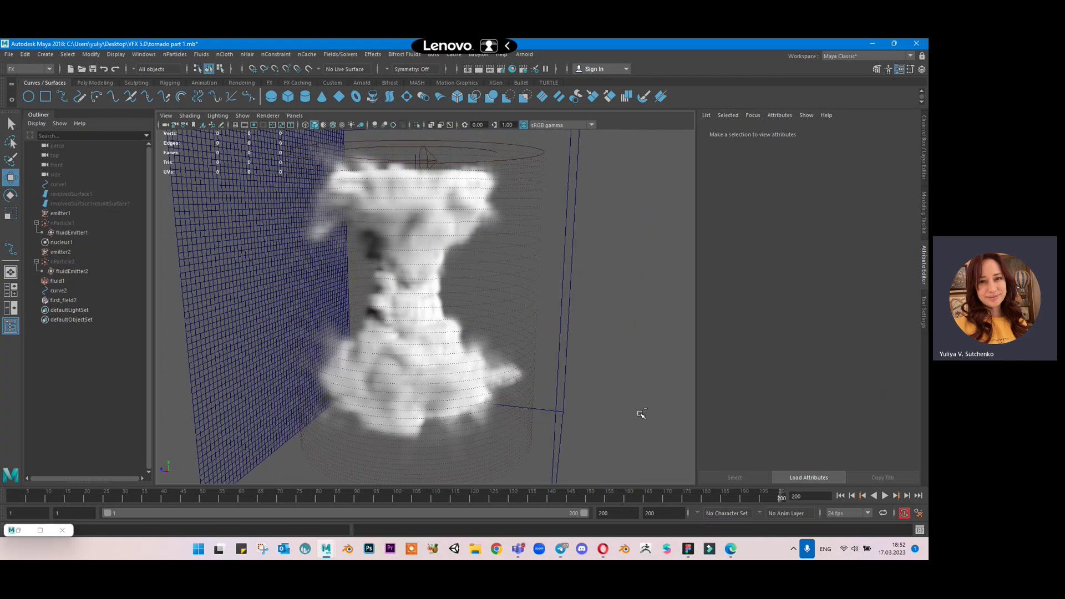
# Save the scene and scrub the cached tornado through early, middle and late frames, checking the smoke from several angles.
pyautogui.hotkey('ctrl', 's')
pyautogui.click(544, 496)
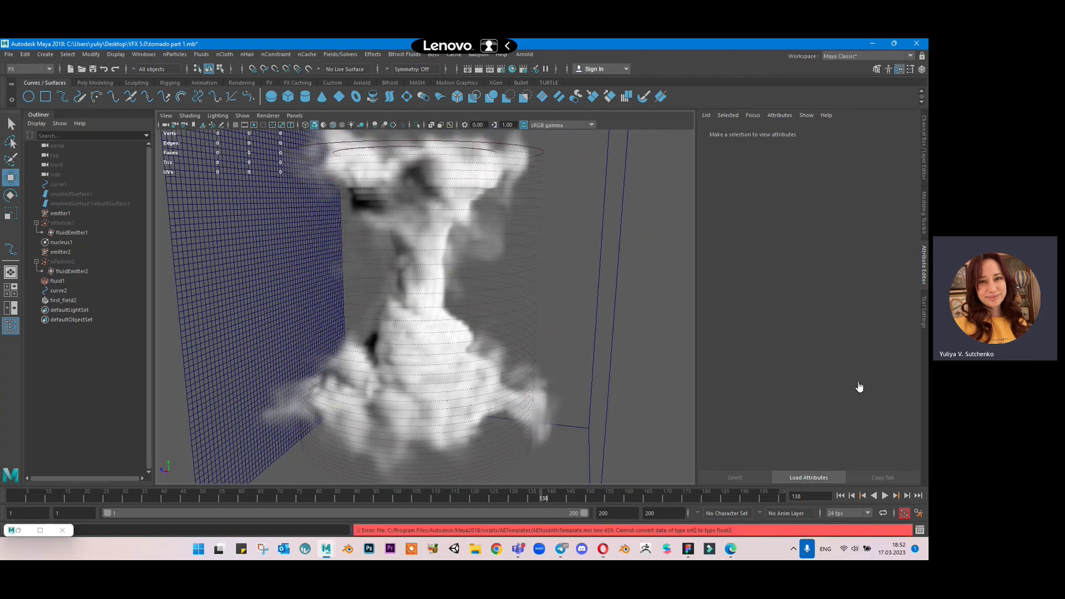
pyautogui.press('f')
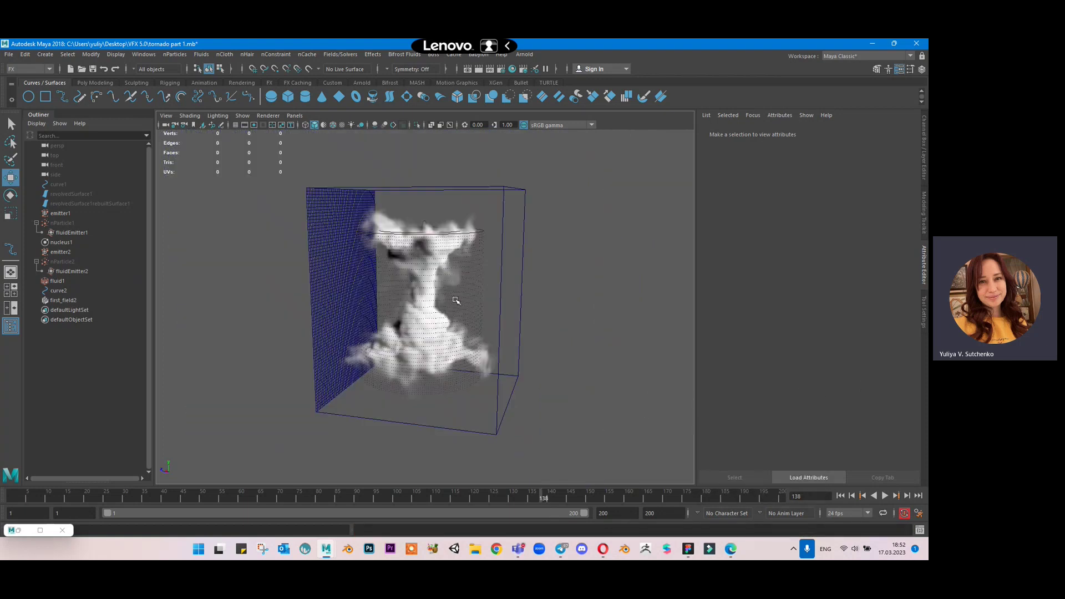
pyautogui.keyDown('alt'); pyautogui.moveTo(456, 301); pyautogui.dragTo(333, 361); pyautogui.keyUp('alt')
pyautogui.click(273, 497)
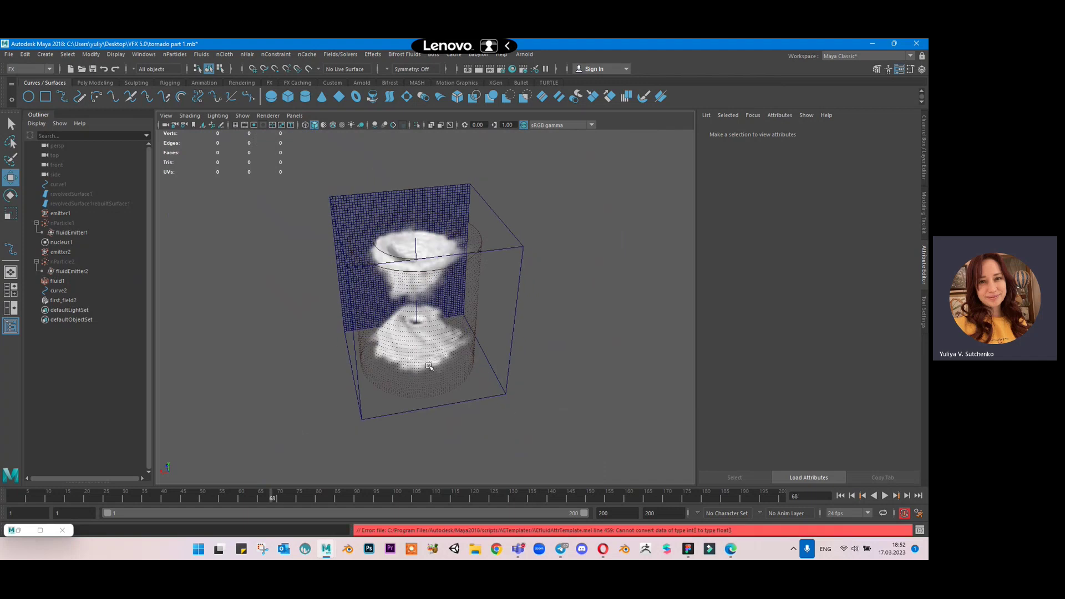
pyautogui.keyDown('alt'); pyautogui.moveTo(429, 355); pyautogui.dragTo(400, 346); pyautogui.keyUp('alt')
pyautogui.click(121, 497)
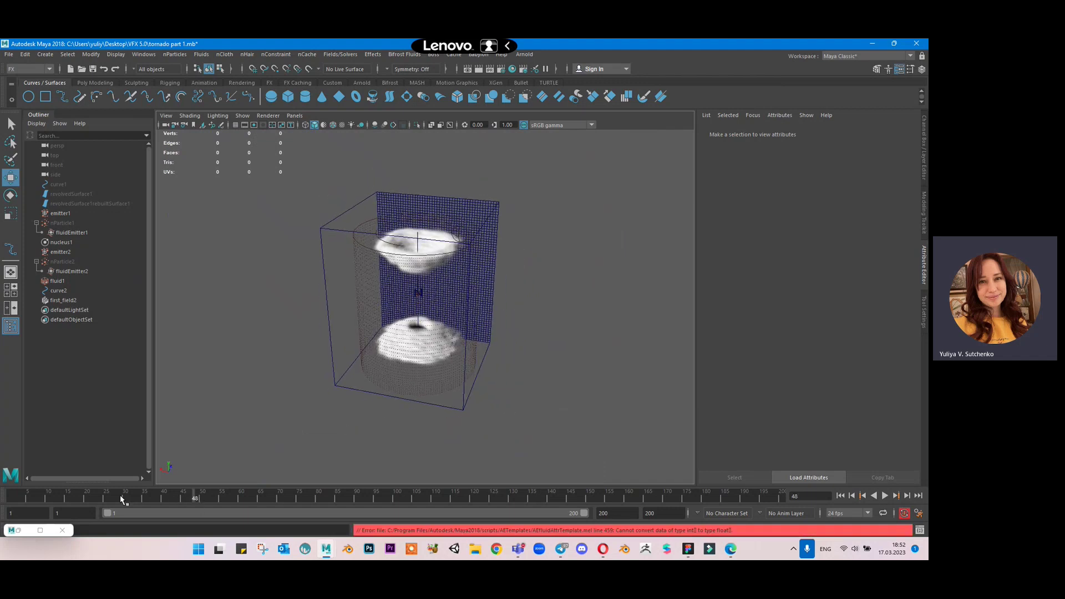
pyautogui.click(275, 496)
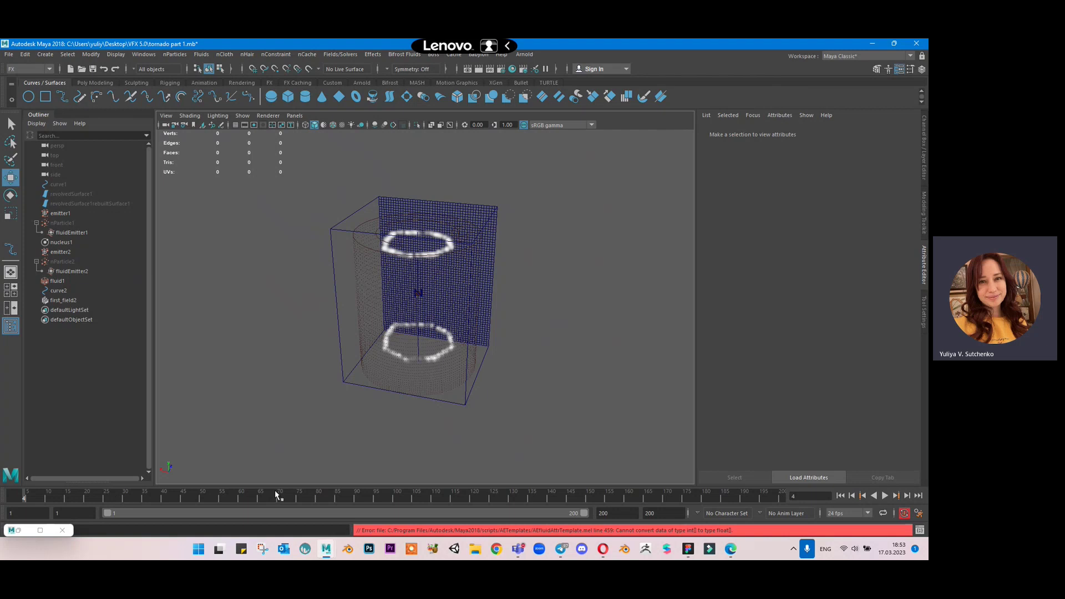
pyautogui.moveTo(433, 492); pyautogui.dragTo(714, 497)
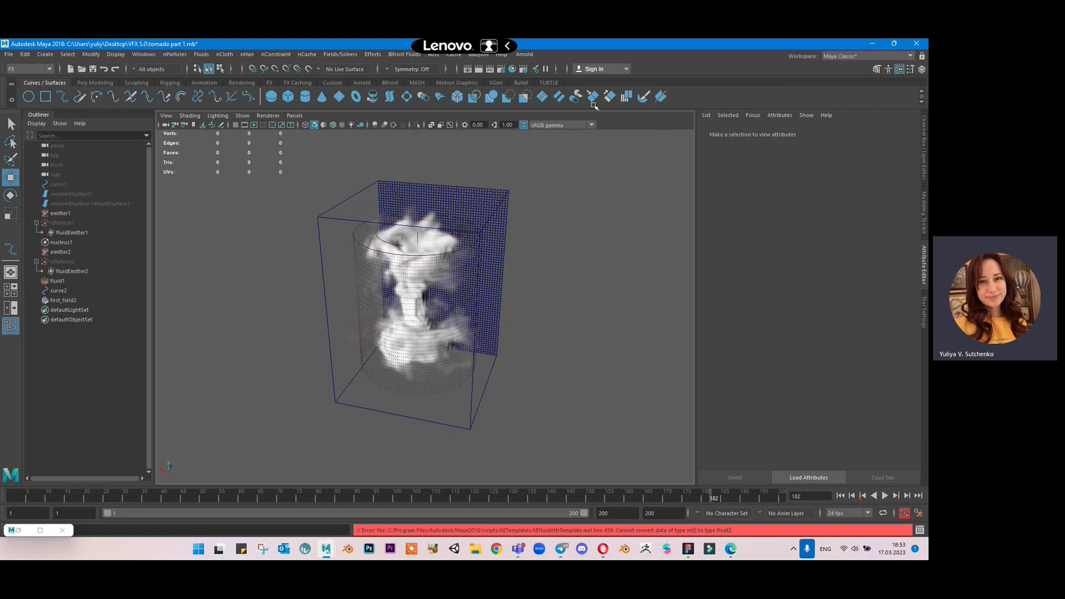
# Inspect the cached tornado from above and from the front, scrubbing back to early frames and forward to frame 138.
pyautogui.keyDown('alt'); pyautogui.moveTo(483, 288); pyautogui.dragTo(519, 310); pyautogui.keyUp('alt')
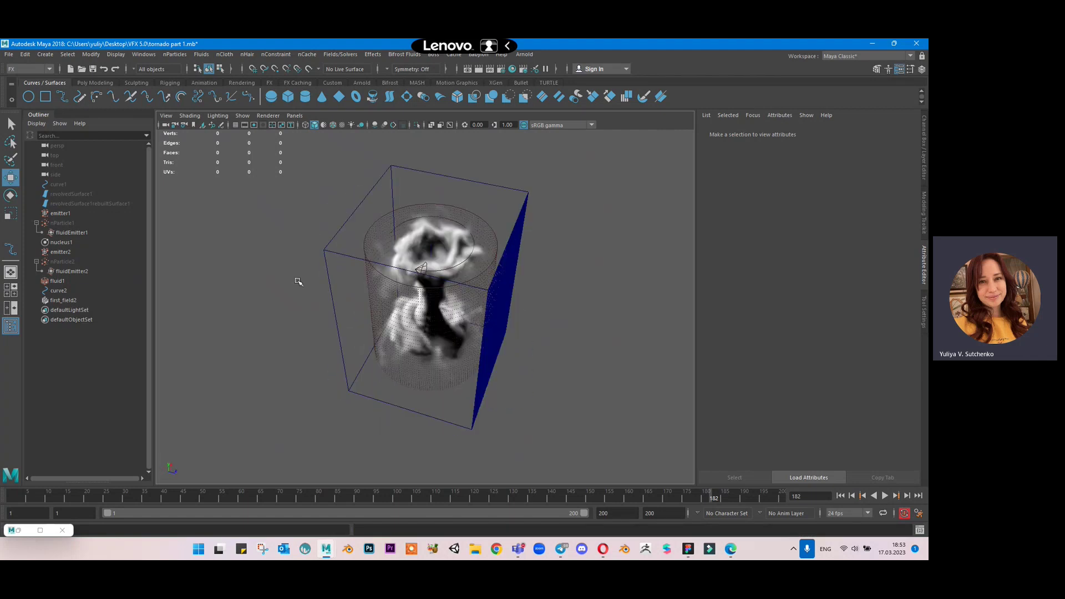
pyautogui.keyDown('alt'); pyautogui.moveTo(298, 281); pyautogui.dragTo(355, 383); pyautogui.keyUp('alt')
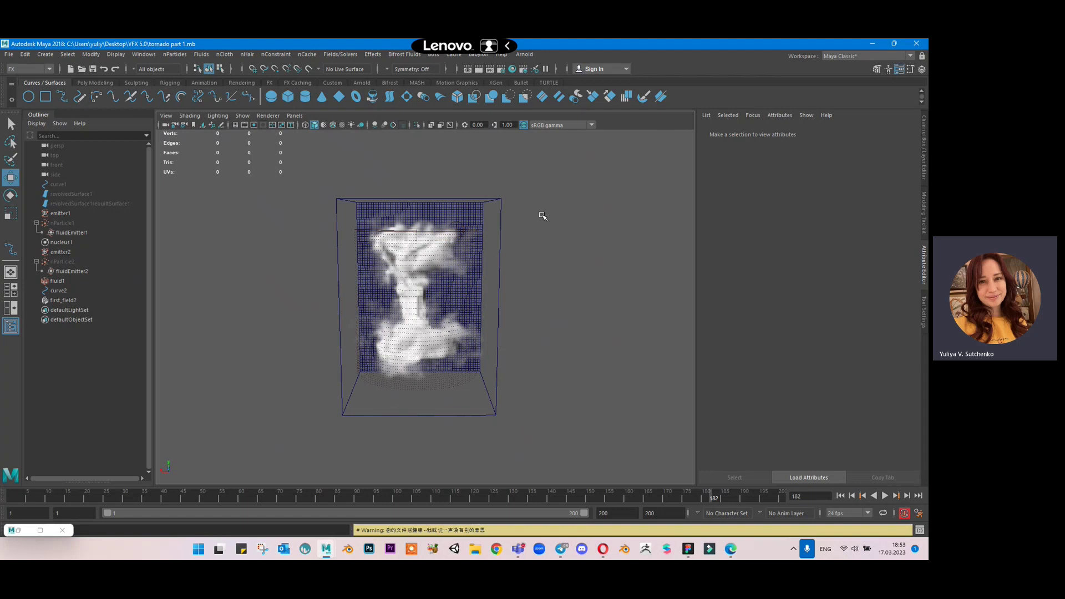
pyautogui.moveTo(692, 494); pyautogui.dragTo(397, 493)
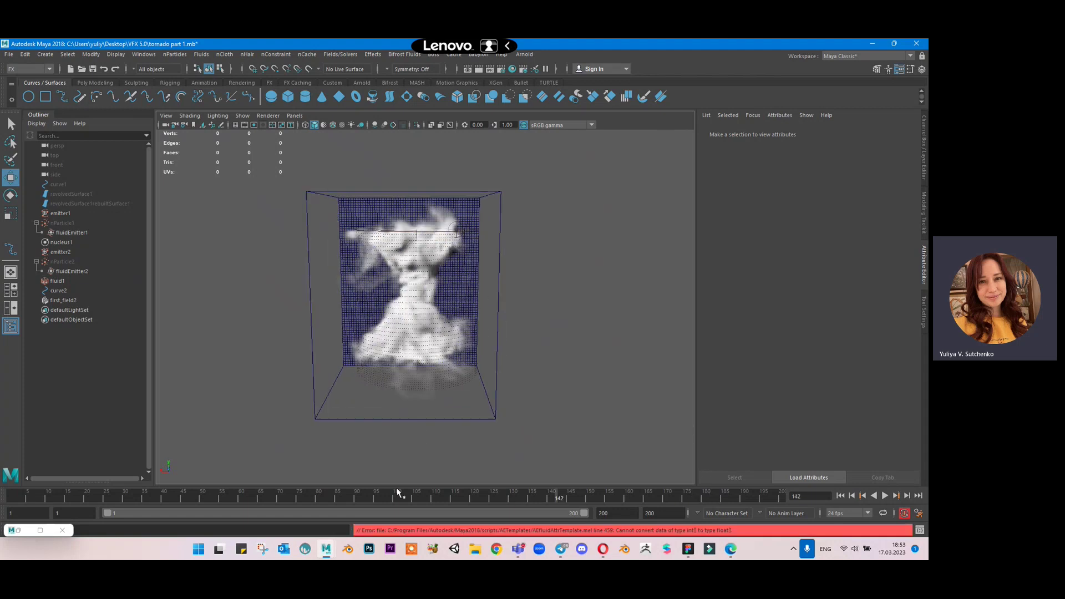
pyautogui.moveTo(123, 496); pyautogui.dragTo(541, 498)
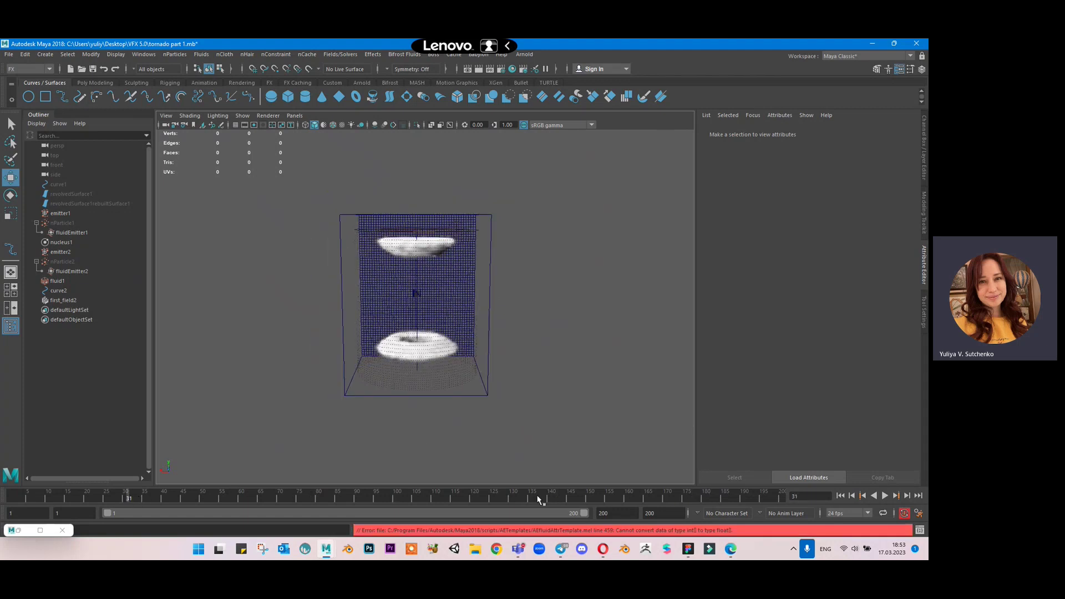
pyautogui.keyDown('alt'); pyautogui.moveTo(592, 297); pyautogui.dragTo(552, 318); pyautogui.keyUp('alt')
# Select the fluid container, view the smoke up close, and review the attributes of its fluid emitters and first_field2.
pyautogui.click(462, 349)
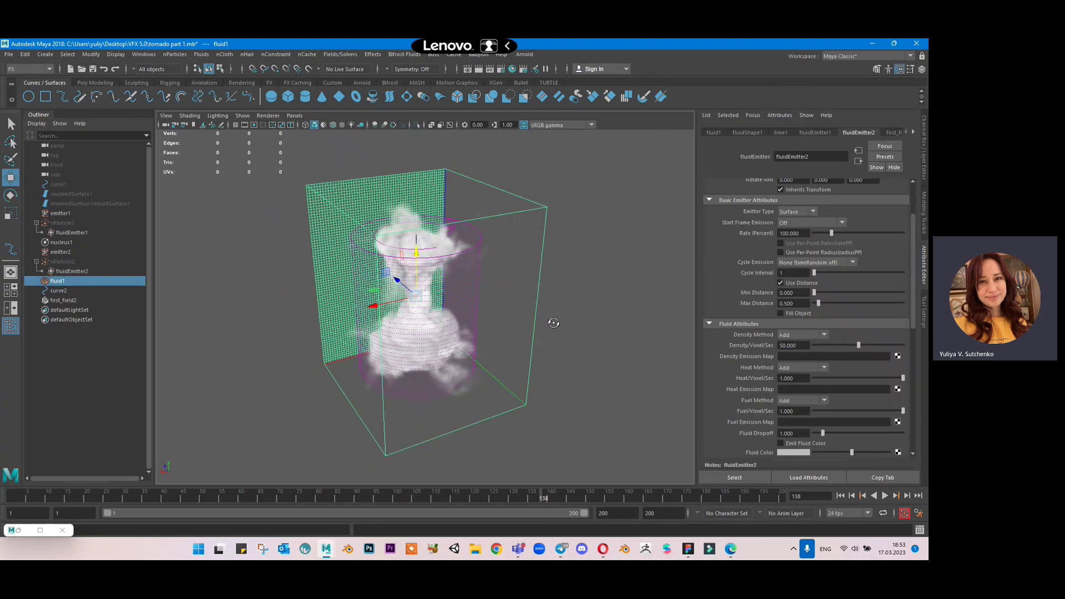
pyautogui.scroll(5, 519, 389)
pyautogui.keyDown('alt'); pyautogui.moveTo(519, 389); pyautogui.dragTo(917, 315); pyautogui.keyUp('alt')
pyautogui.scroll(-8, 868, 322)
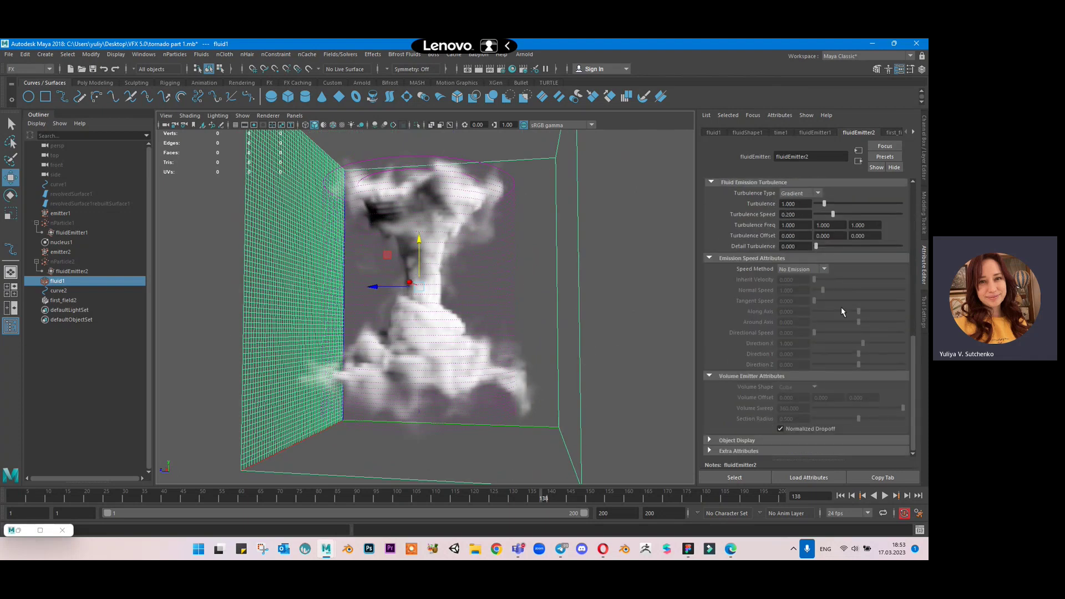
pyautogui.click(816, 132)
pyautogui.click(895, 133)
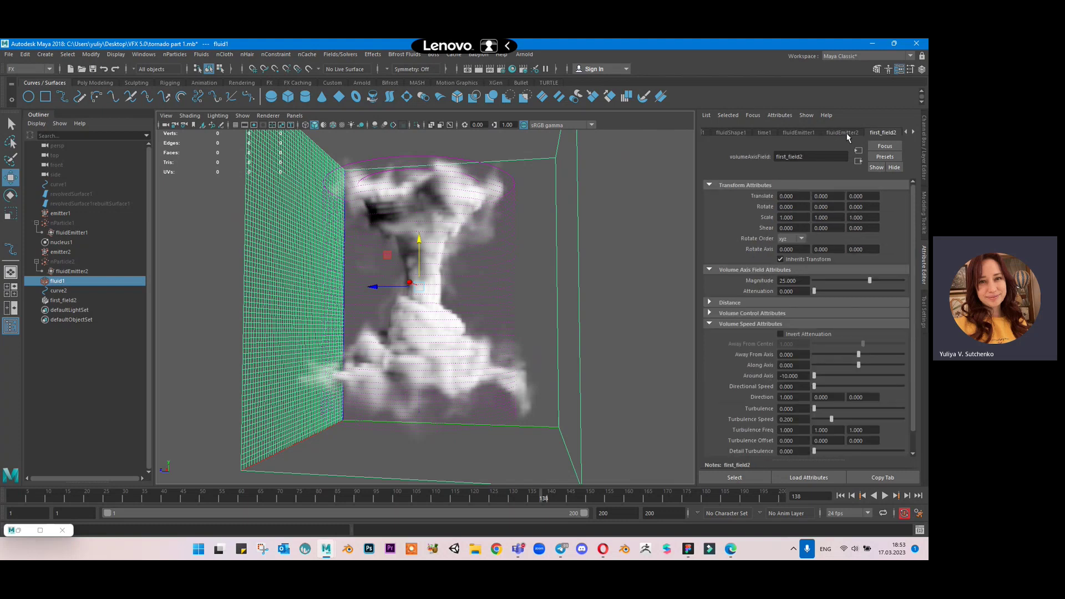
# In fluidShape1's shading attributes, try Density as the Incandescence Input, and set it to Center Gradient.
pyautogui.click(732, 133)
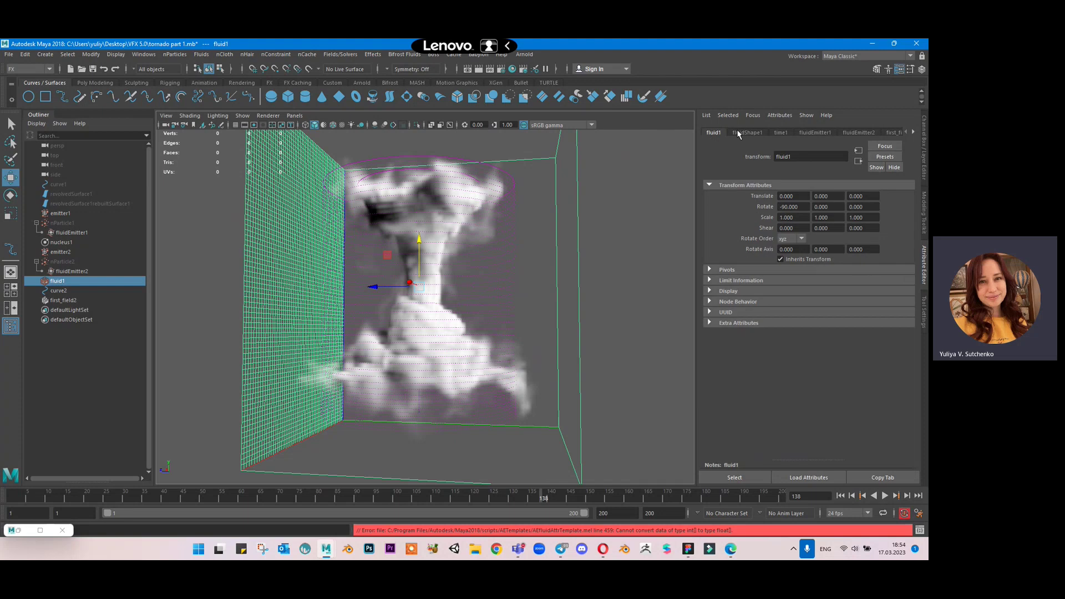
pyautogui.scroll(-5, 770, 294)
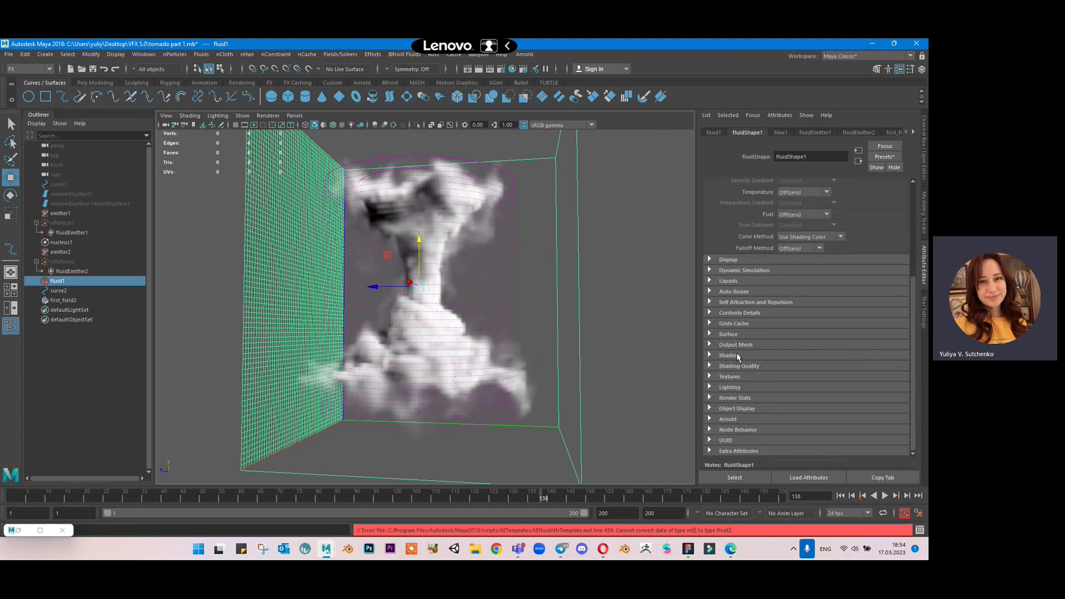
pyautogui.click(739, 351)
pyautogui.scroll(-4, 786, 282)
pyautogui.scroll(-1, 810, 248)
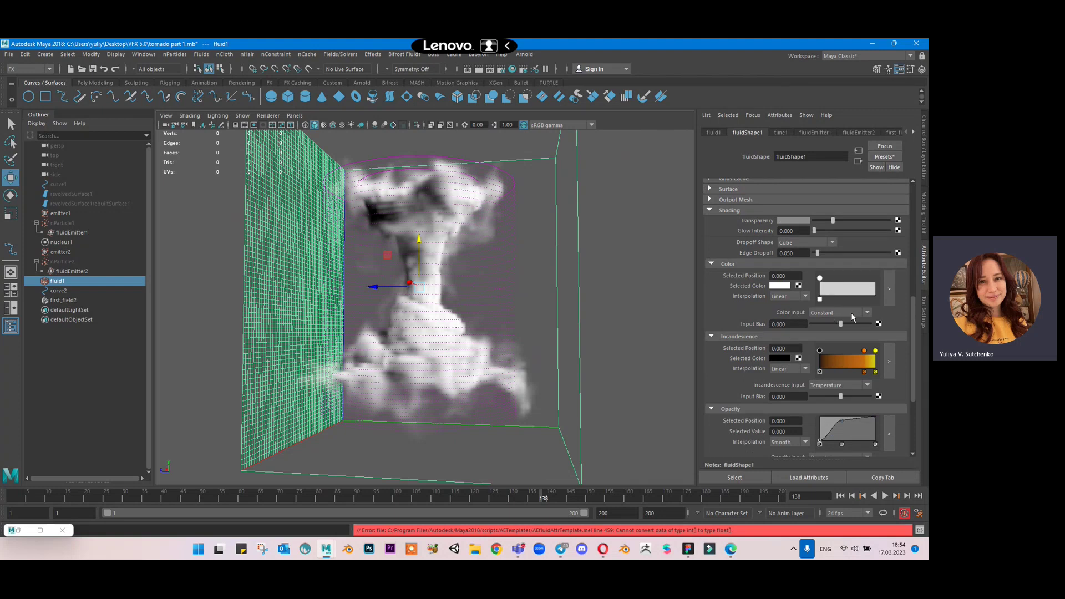
pyautogui.click(827, 385)
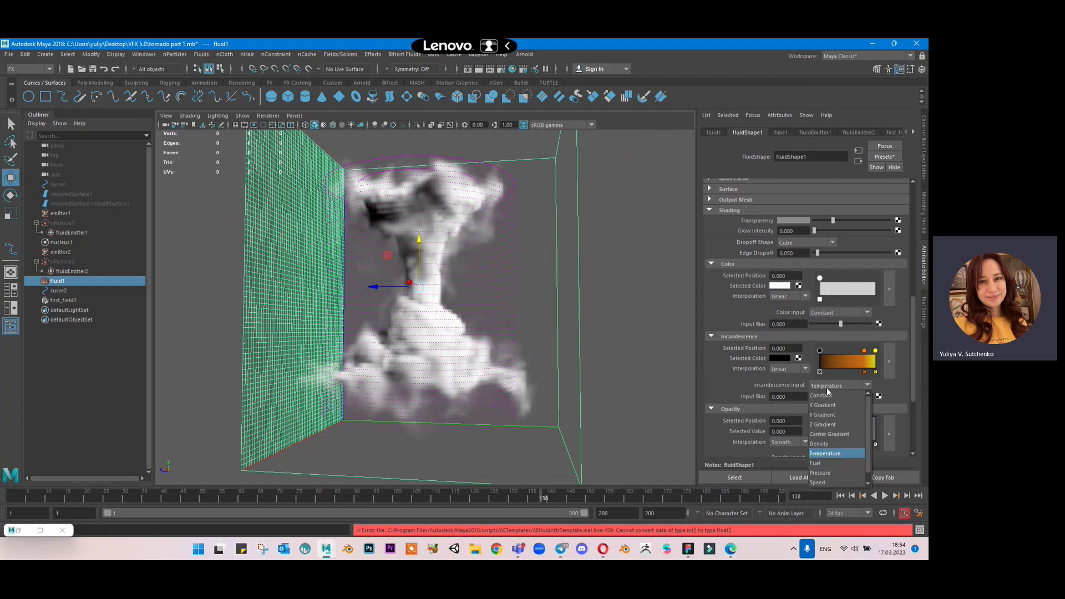
pyautogui.click(832, 443)
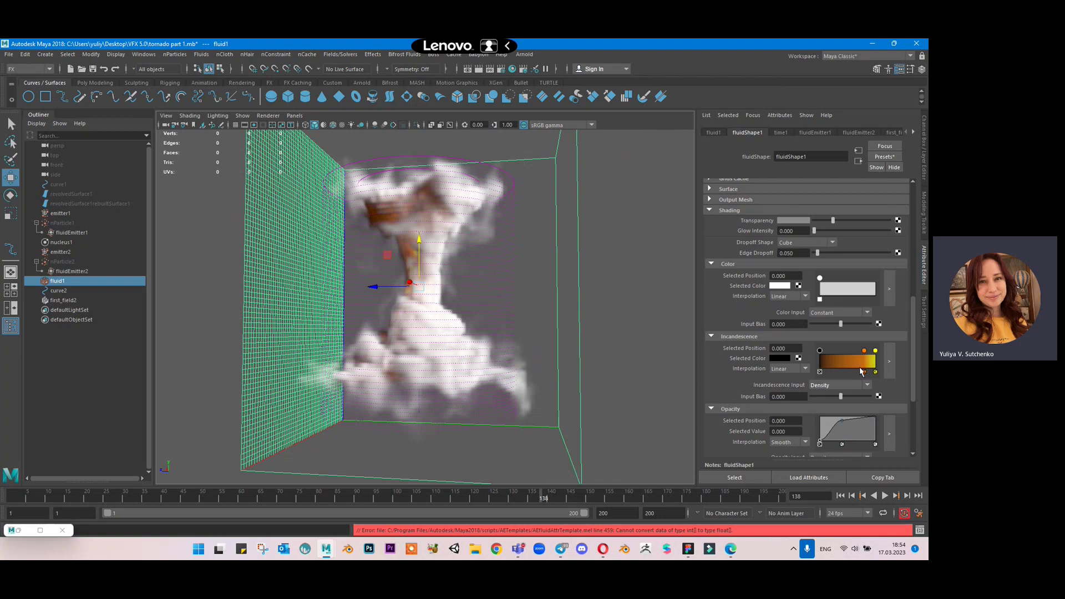
pyautogui.click(854, 386)
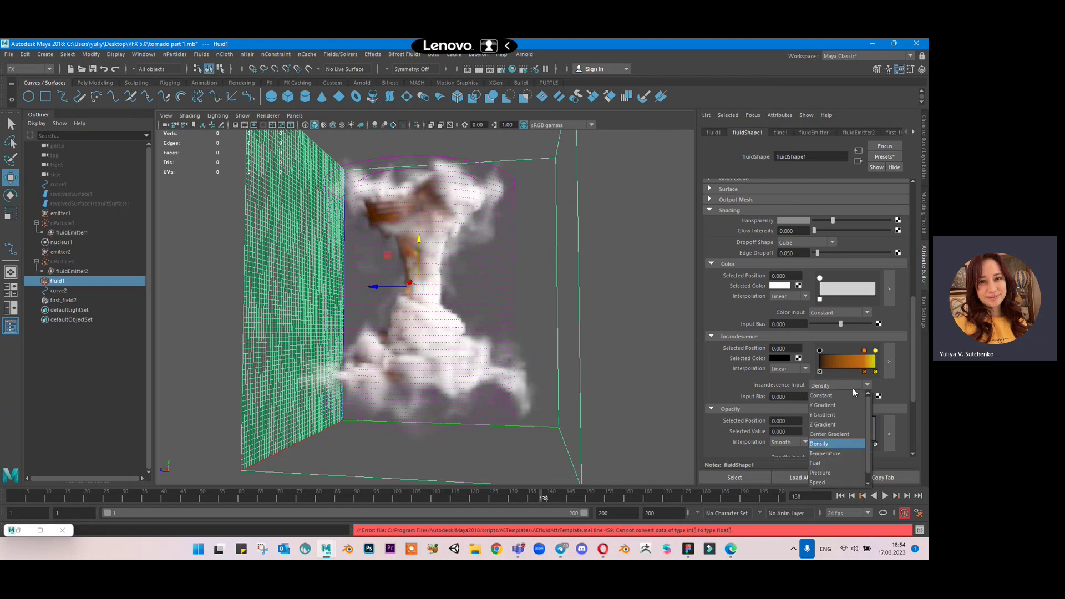
pyautogui.click(834, 435)
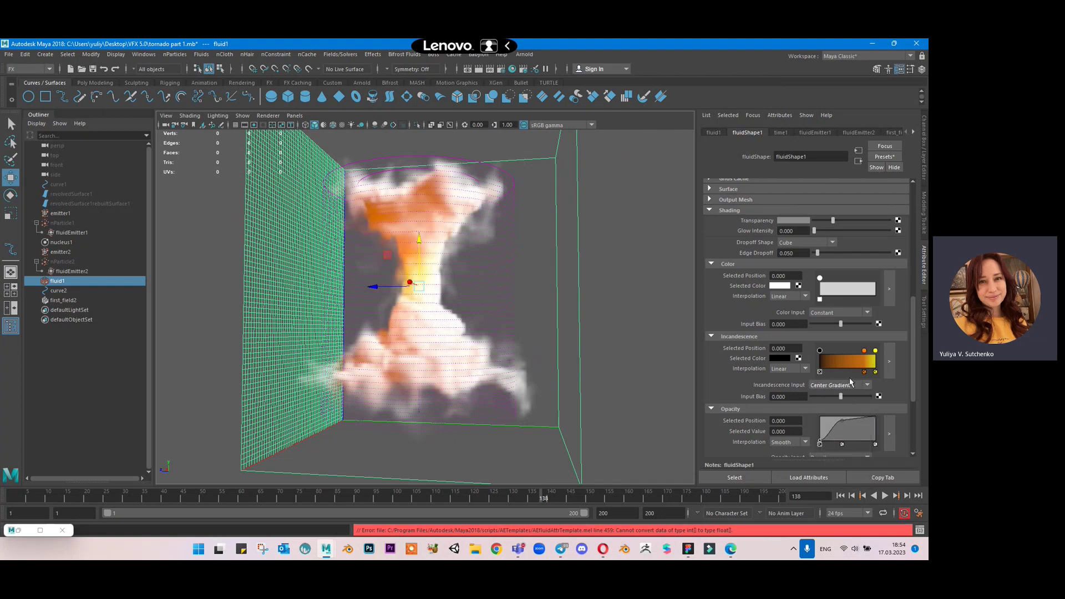
# Remove the orange marker from the incandescence ramp and lower the incandescence Input Bias to -0.244.
pyautogui.click(864, 372)
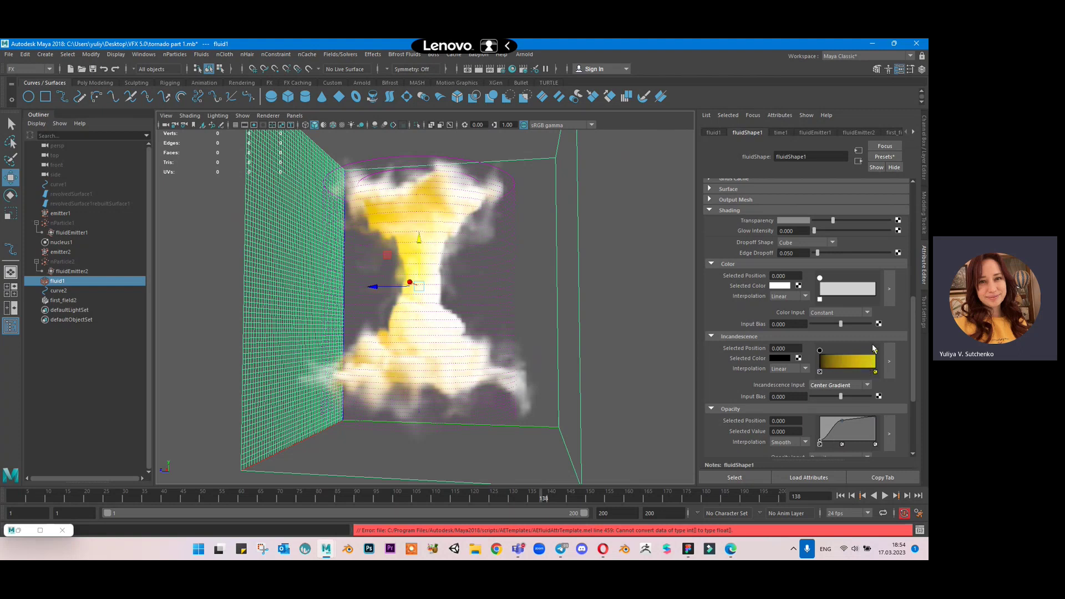
pyautogui.moveTo(841, 397)
pyautogui.mouseDown()
pyautogui.moveTo(854, 398)
pyautogui.moveTo(834, 401)
pyautogui.mouseUp()
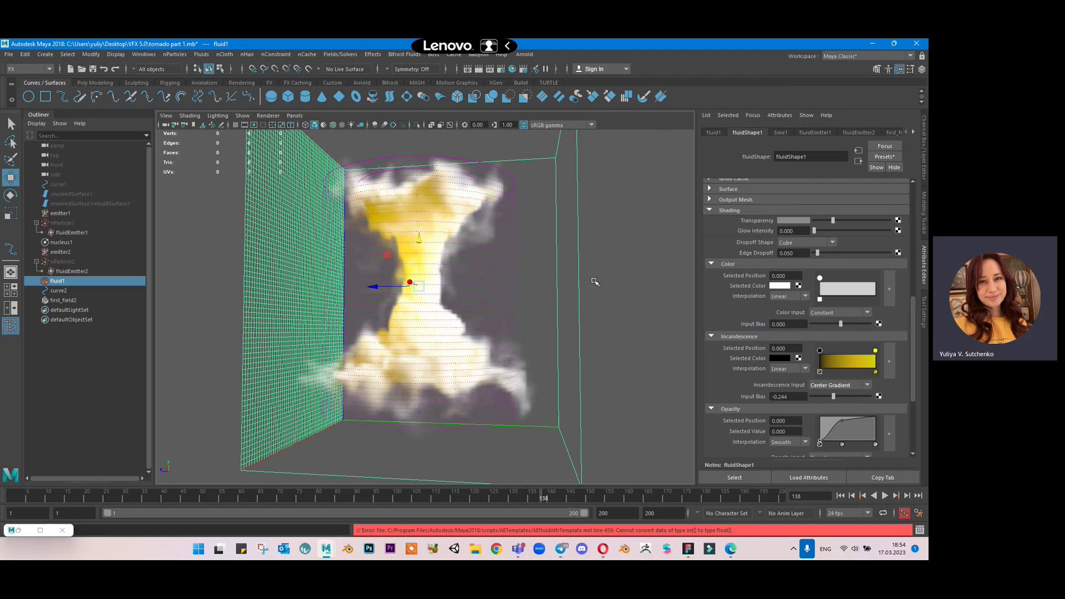
pyautogui.keyDown('alt'); pyautogui.moveTo(568, 285); pyautogui.dragTo(358, 300); pyautogui.keyUp('alt')
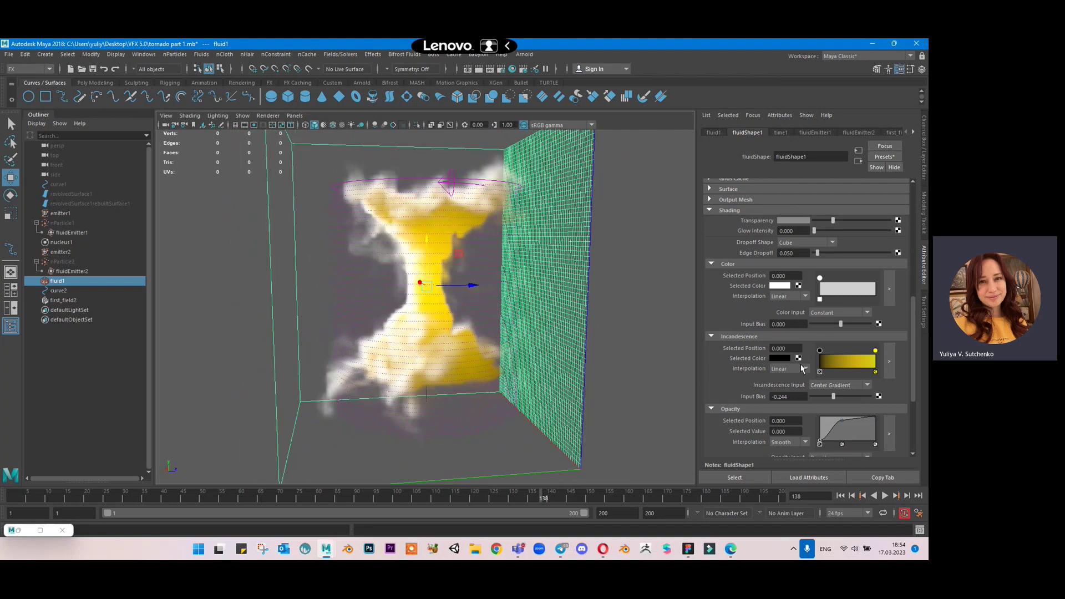
# Set the incandescence Input Bias to 0.126 and shift the ramp's black marker to position 0.635.
pyautogui.moveTo(835, 398)
pyautogui.mouseDown()
pyautogui.moveTo(857, 395)
pyautogui.moveTo(844, 396)
pyautogui.mouseUp()
pyautogui.moveTo(876, 351)
pyautogui.mouseDown()
pyautogui.moveTo(836, 351)
pyautogui.moveTo(875, 350)
pyautogui.mouseUp()
pyautogui.click(824, 351)
pyautogui.keyDown('alt'); pyautogui.moveTo(571, 300); pyautogui.dragTo(638, 307); pyautogui.keyUp('alt')
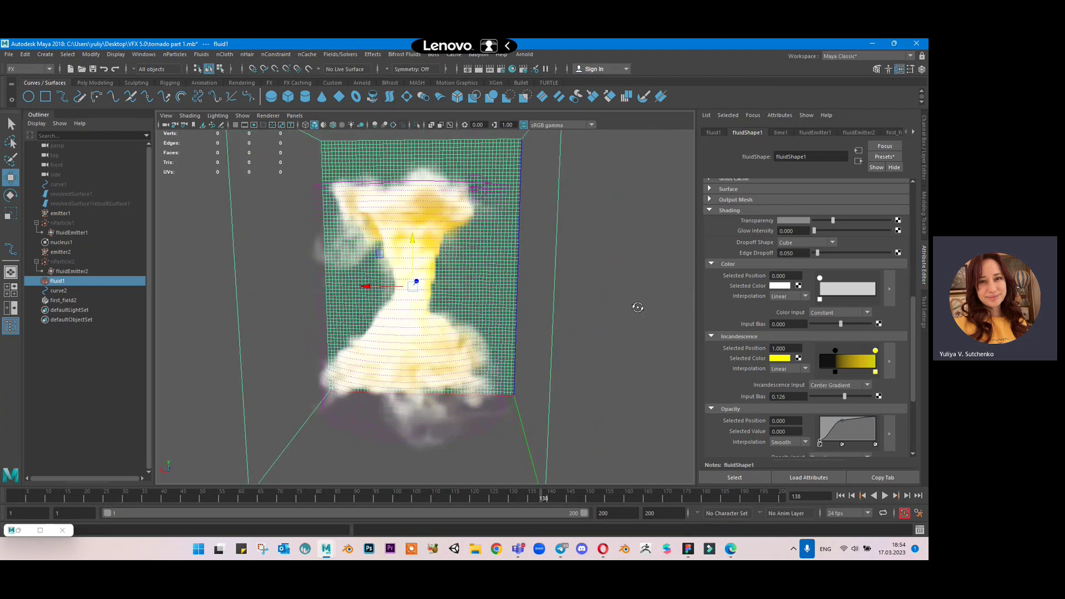
pyautogui.click(854, 360)
pyautogui.moveTo(854, 355); pyautogui.dragTo(855, 356)
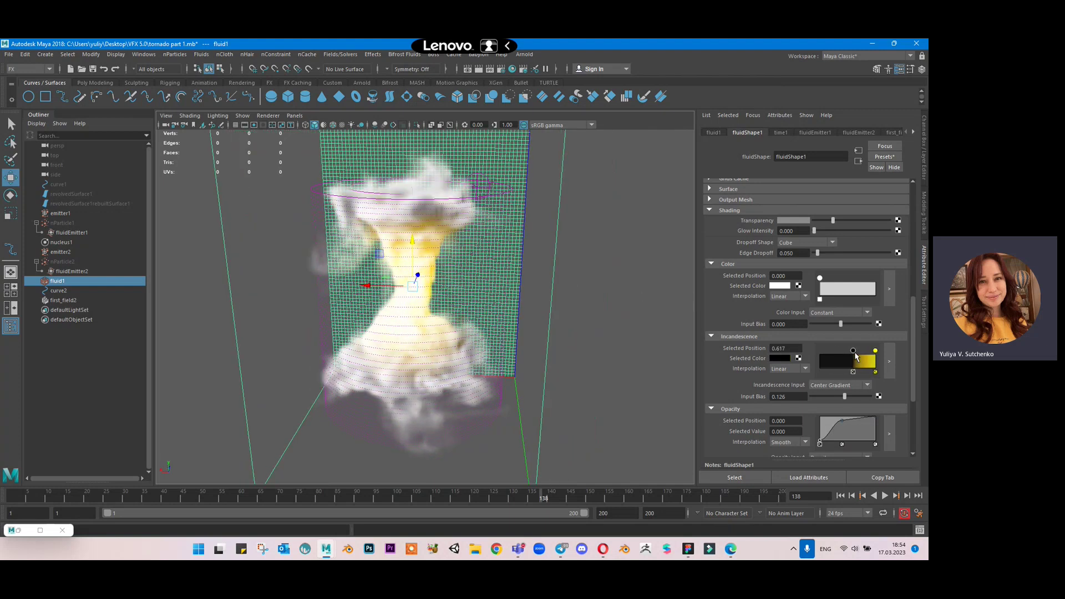
pyautogui.moveTo(564, 302)
pyautogui.keyDown('alt'); pyautogui.mouseDown()
pyautogui.moveTo(607, 291)
pyautogui.moveTo(456, 304)
pyautogui.moveTo(463, 286)
pyautogui.mouseUp(); pyautogui.keyUp('alt')
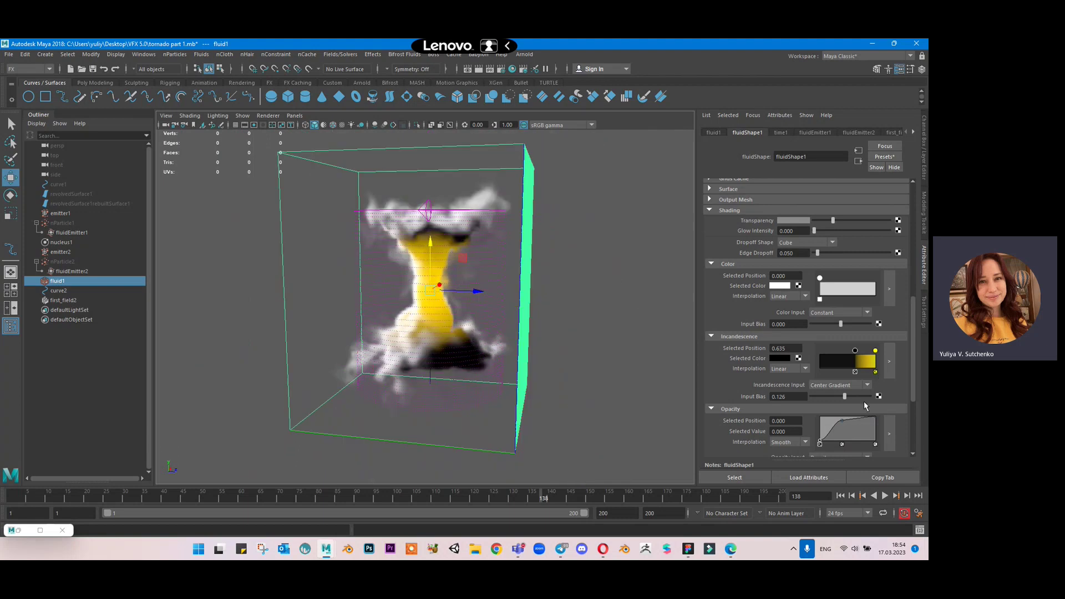
# Lower the incandescence Input Bias to -0.395 and move the ramp's black marker to position 0.391.
pyautogui.moveTo(849, 395)
pyautogui.mouseDown()
pyautogui.moveTo(829, 401)
pyautogui.moveTo(838, 402)
pyautogui.mouseUp()
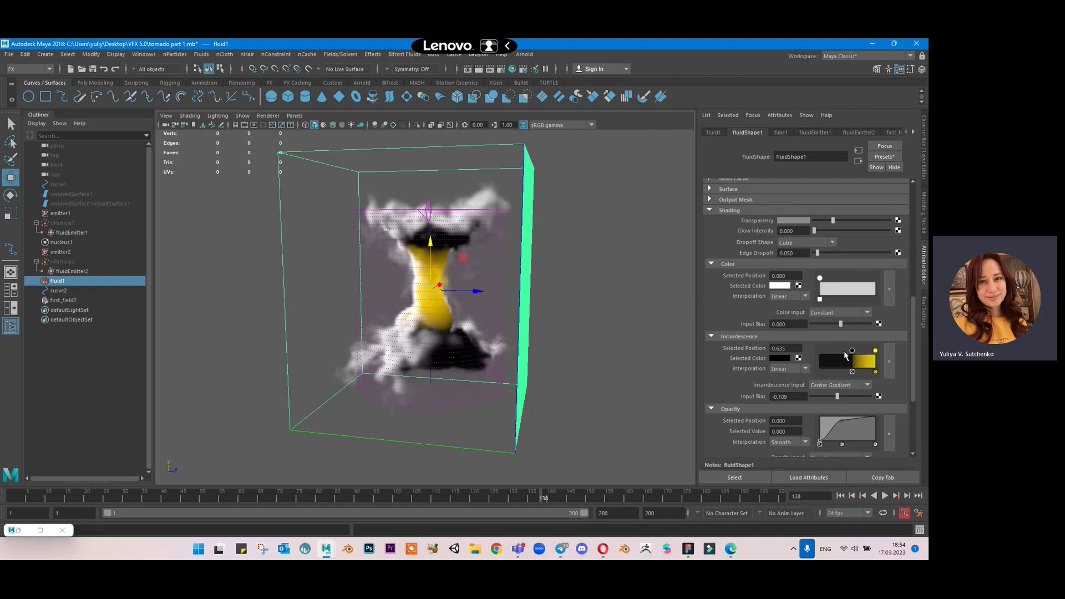
pyautogui.moveTo(855, 350); pyautogui.dragTo(849, 356)
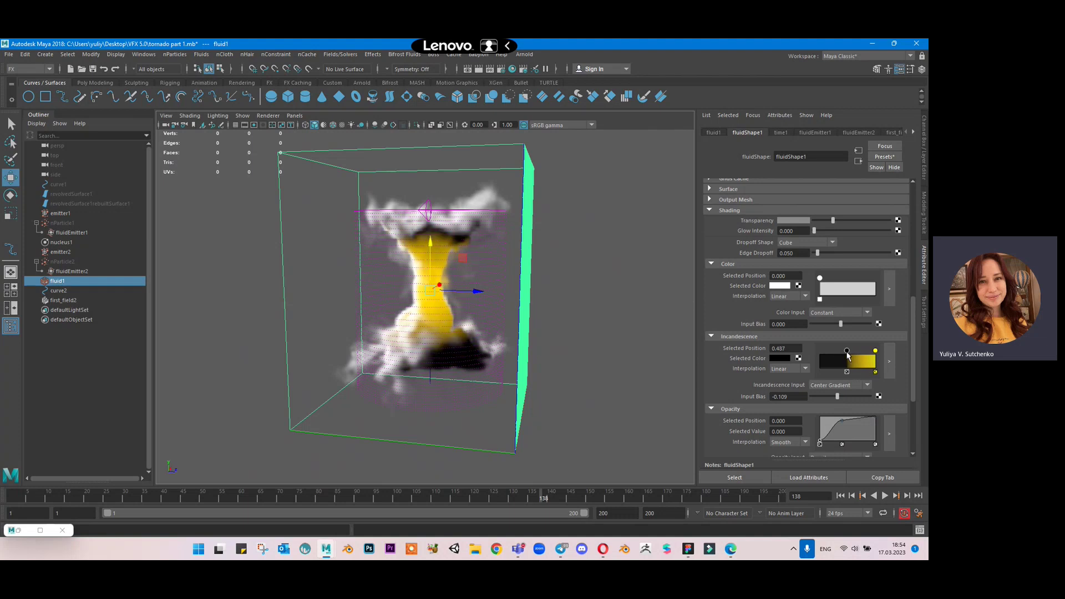
pyautogui.moveTo(838, 396); pyautogui.dragTo(829, 396)
pyautogui.moveTo(847, 351); pyautogui.dragTo(839, 354)
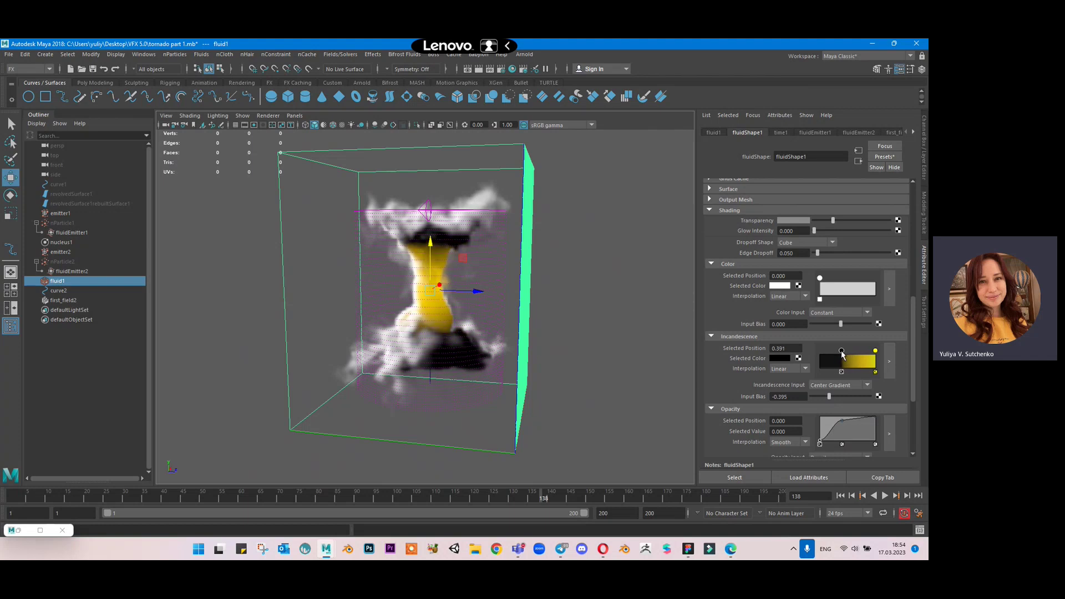
pyautogui.moveTo(541, 312)
pyautogui.keyDown('alt'); pyautogui.mouseDown()
pyautogui.moveTo(606, 301)
pyautogui.moveTo(560, 309)
pyautogui.mouseUp(); pyautogui.keyUp('alt')
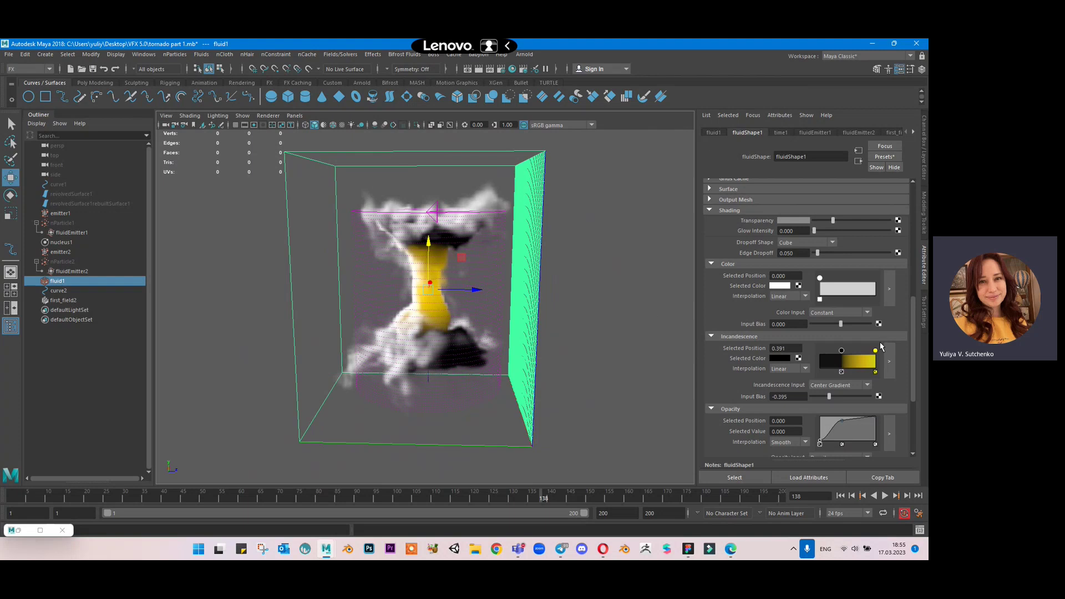
# Recolor the yellow end marker of the incandescence ramp, trying green and choosing cyan.
pyautogui.click(876, 352)
pyautogui.click(779, 358)
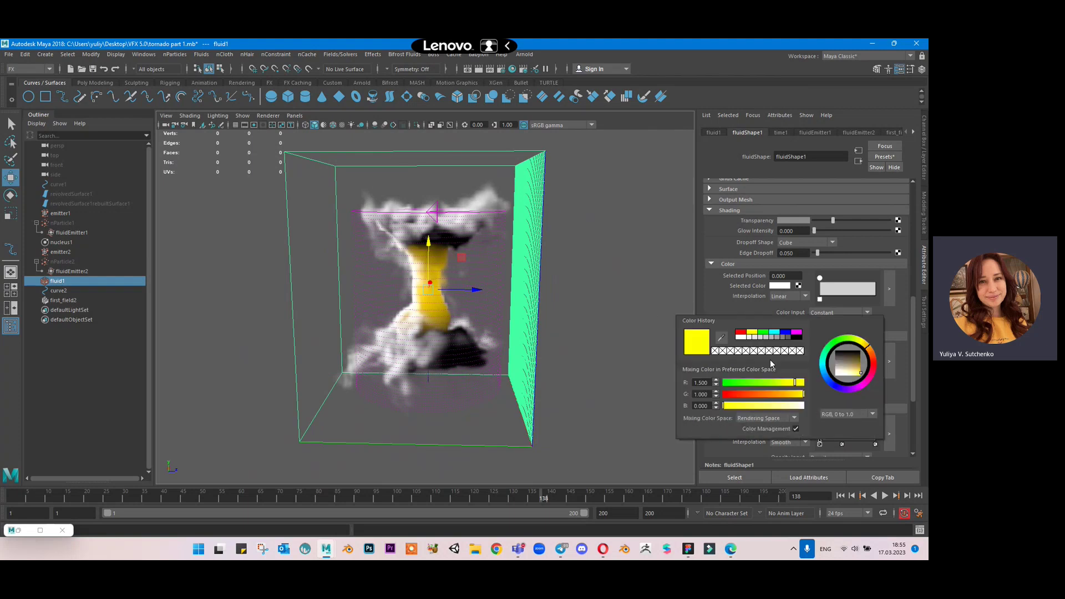
pyautogui.click(764, 331)
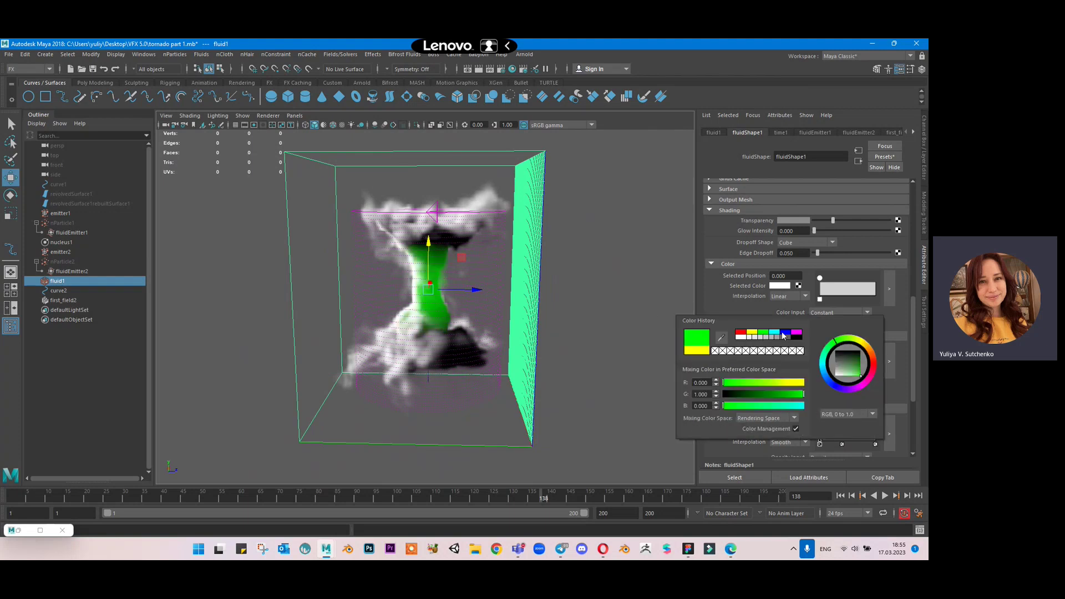
pyautogui.click(774, 332)
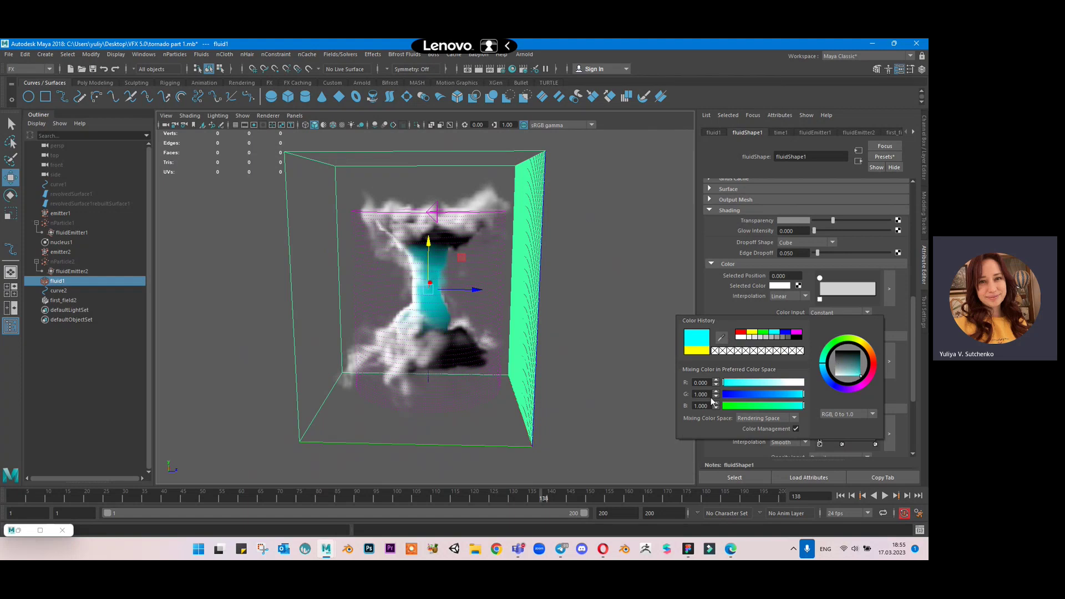
# Switch the color mixing mode to HSV, raise the cyan marker's value to 2.000, and save the scene.
pyautogui.click(844, 414)
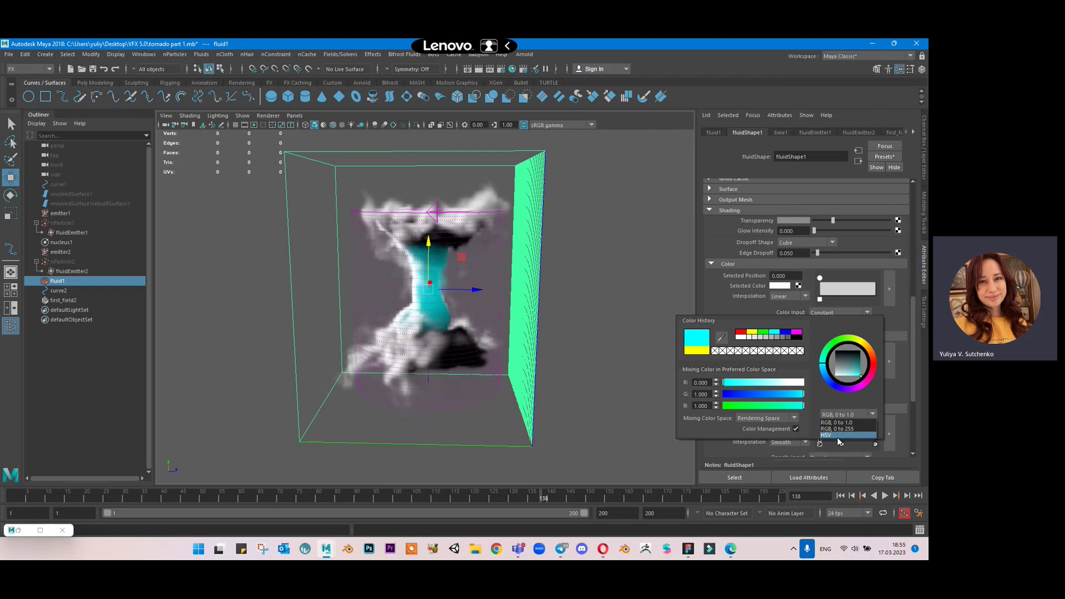
pyautogui.click(838, 438)
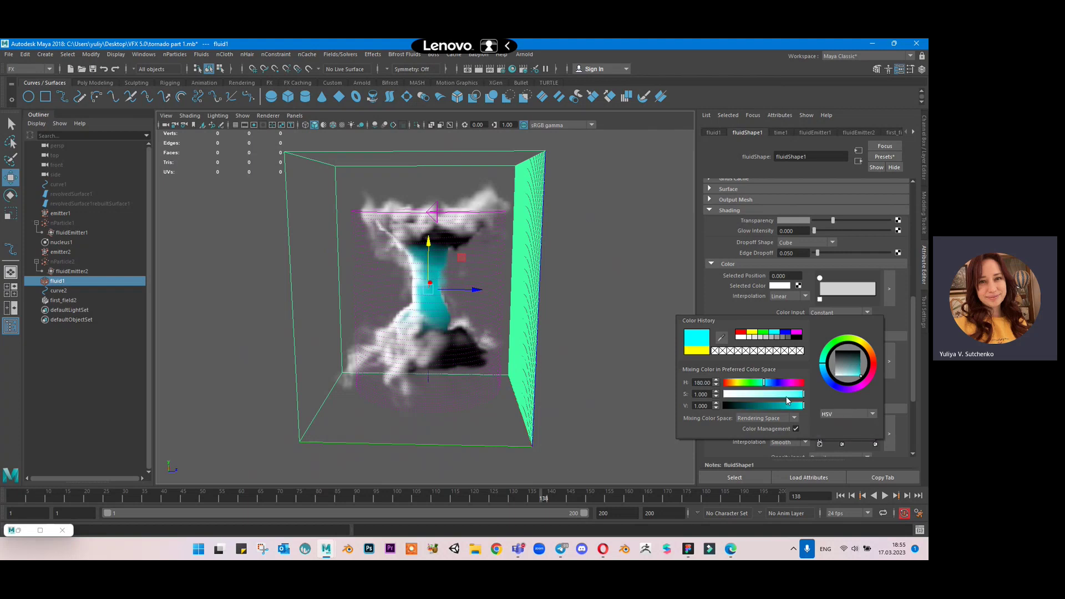
pyautogui.click(837, 435)
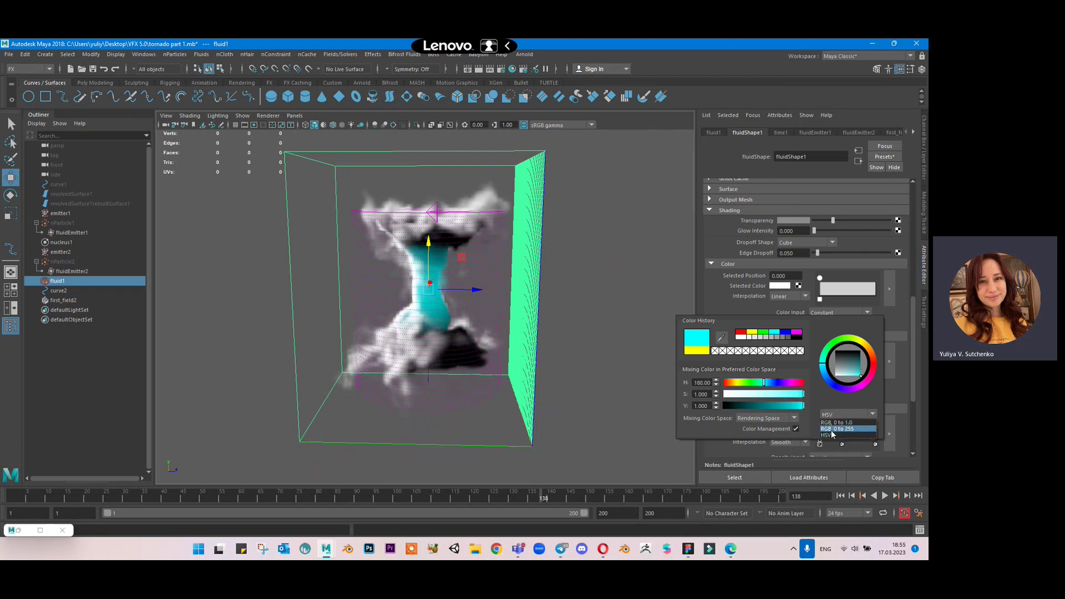
pyautogui.doubleClick(701, 405)
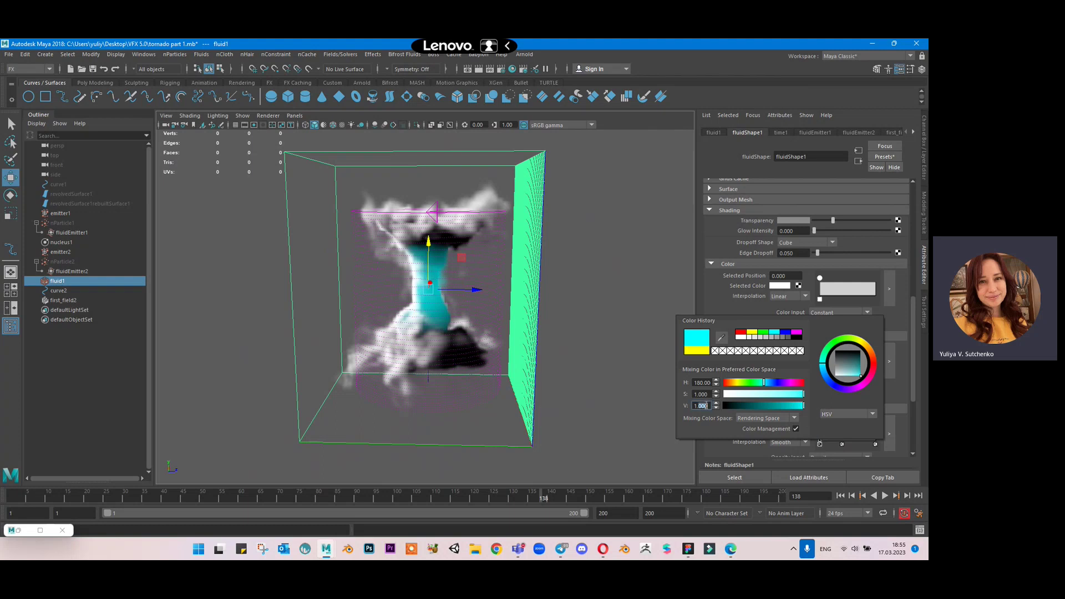
pyautogui.press('Return')
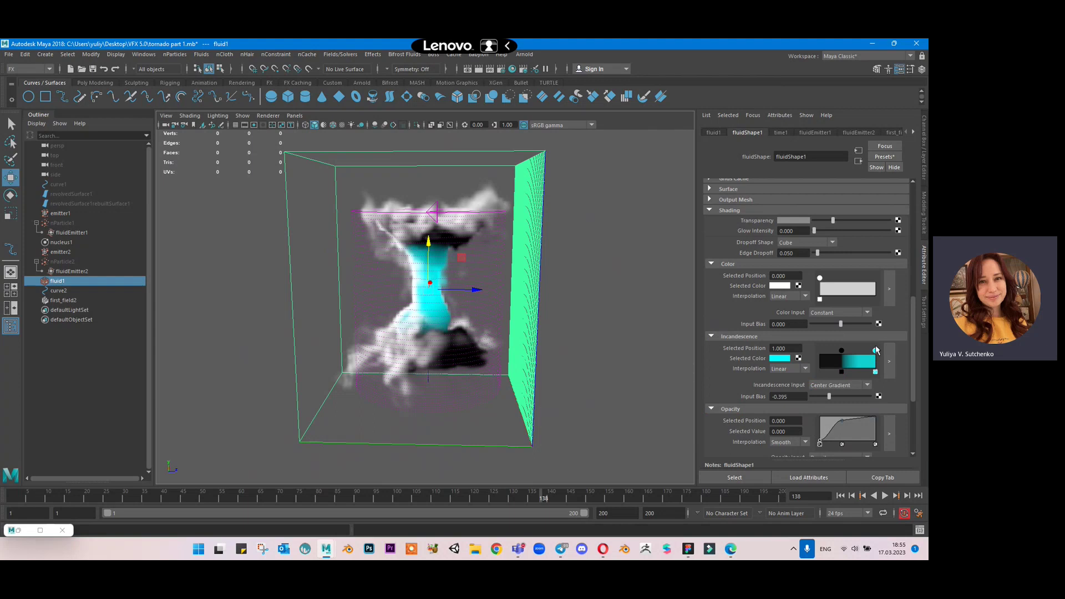
pyautogui.keyDown('alt'); pyautogui.moveTo(471, 289); pyautogui.dragTo(553, 253); pyautogui.keyUp('alt')
pyautogui.hotkey('ctrl', 's')
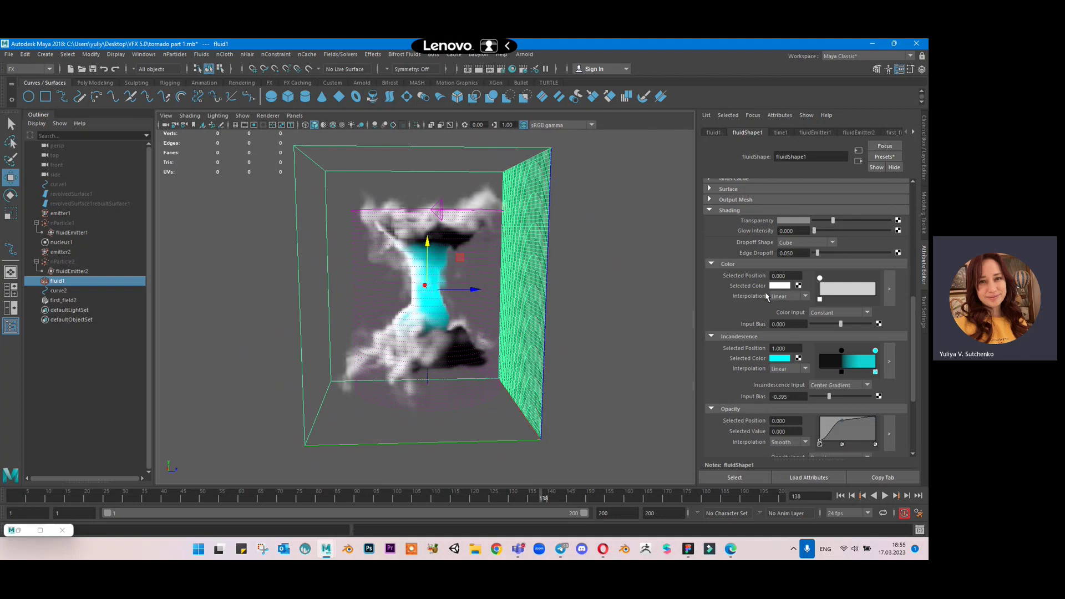
# Darken the color ramp's first marker to a grey of value 0.087 and add a muted teal marker at position 0.991.
pyautogui.click(787, 286)
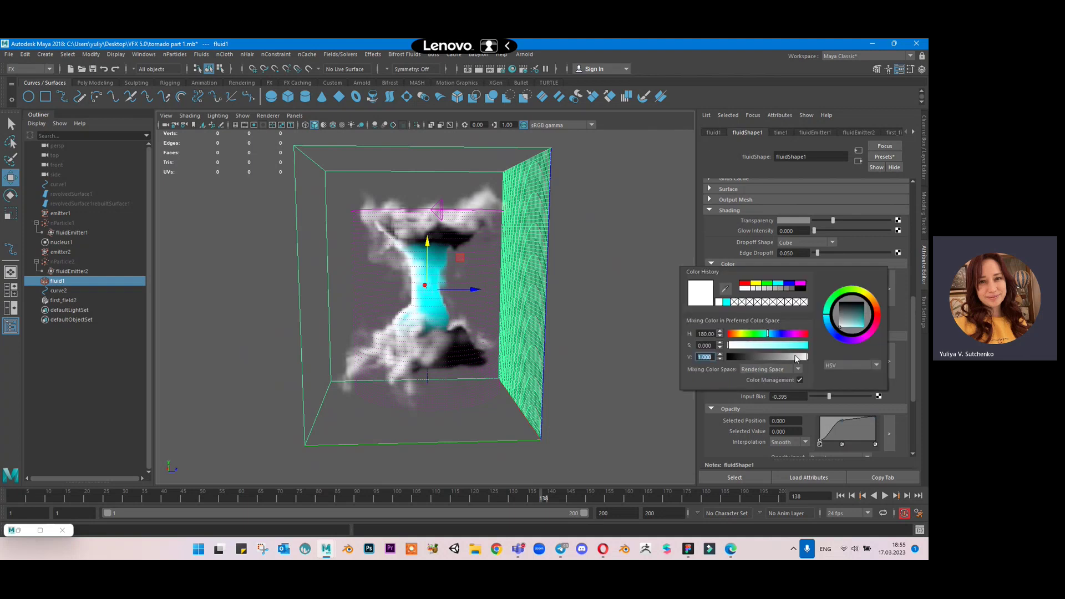
pyautogui.moveTo(843, 309); pyautogui.dragTo(841, 313)
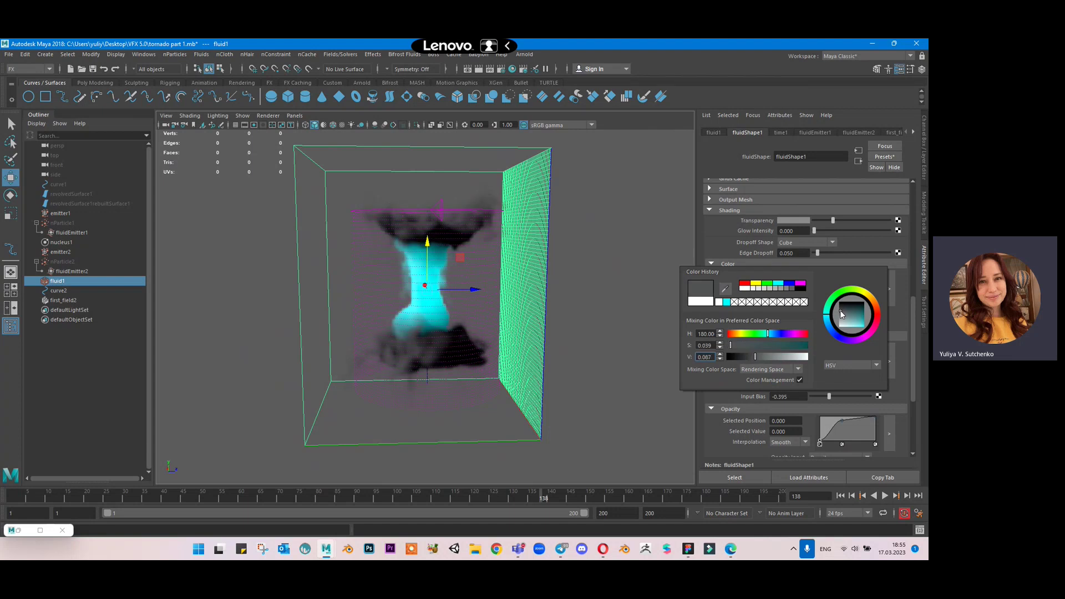
pyautogui.click(876, 289)
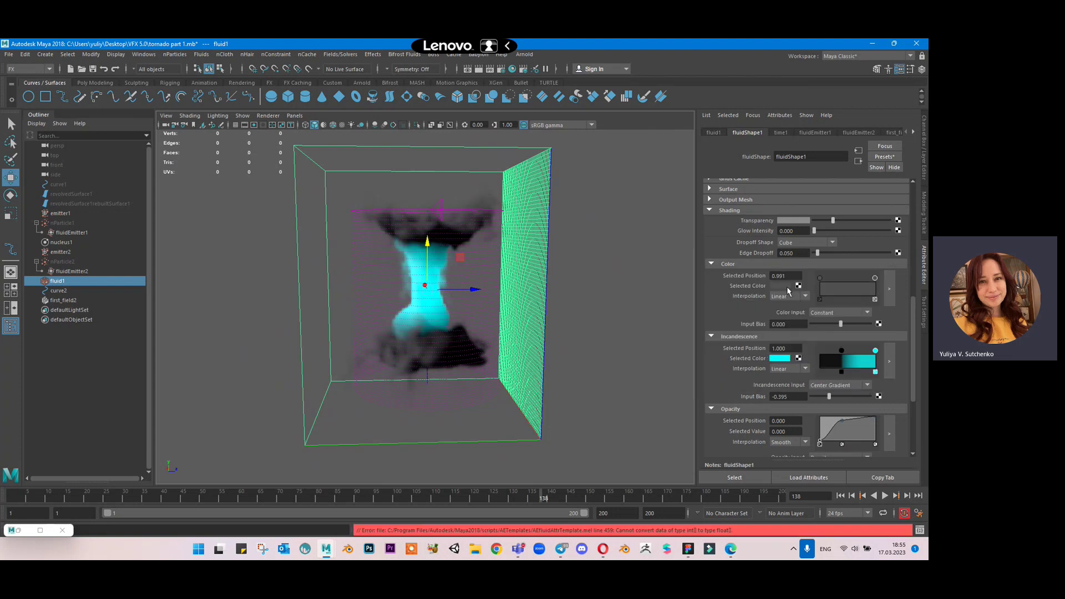
pyautogui.click(788, 287)
pyautogui.click(857, 298)
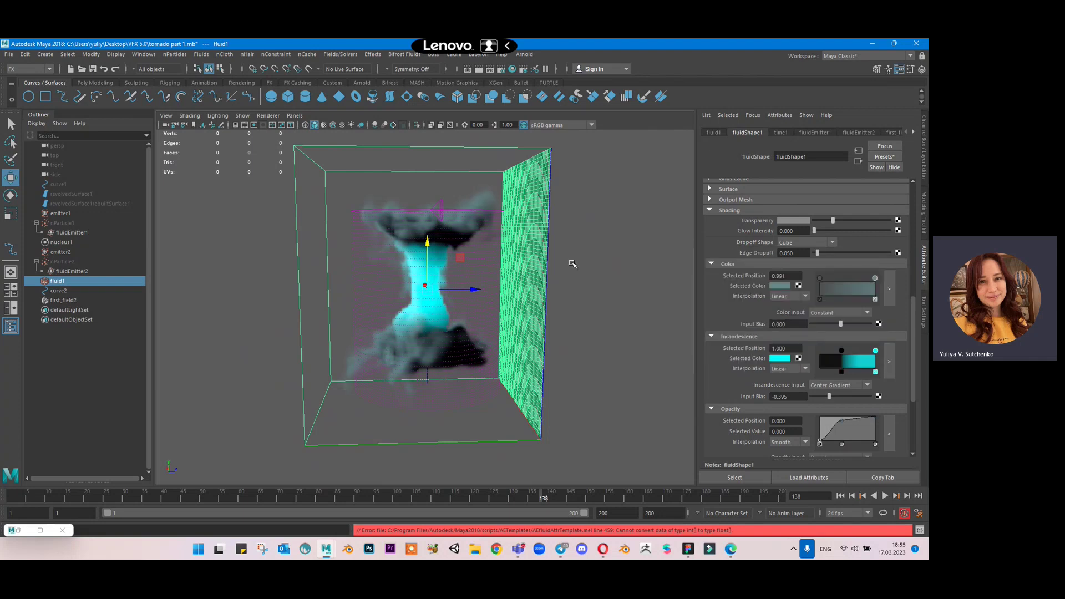
pyautogui.keyDown('alt'); pyautogui.moveTo(461, 262); pyautogui.dragTo(496, 265); pyautogui.keyUp('alt')
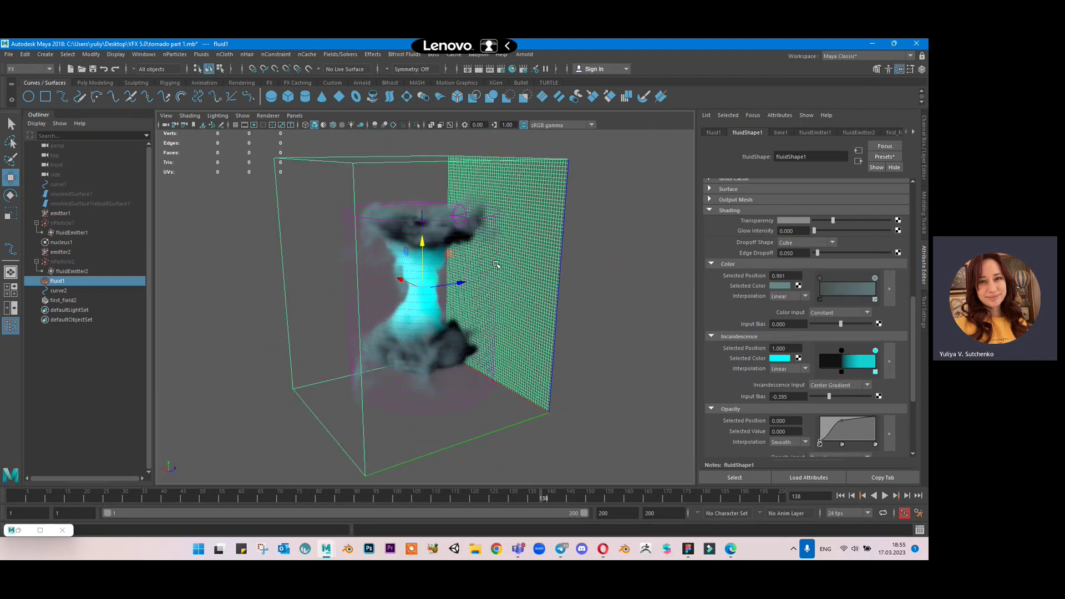
# Set the fluid's Color Input to Density and its color Input Bias to 0.563.
pyautogui.moveTo(829, 396); pyautogui.dragTo(833, 396)
pyautogui.hotkey('ctrl', 'z')
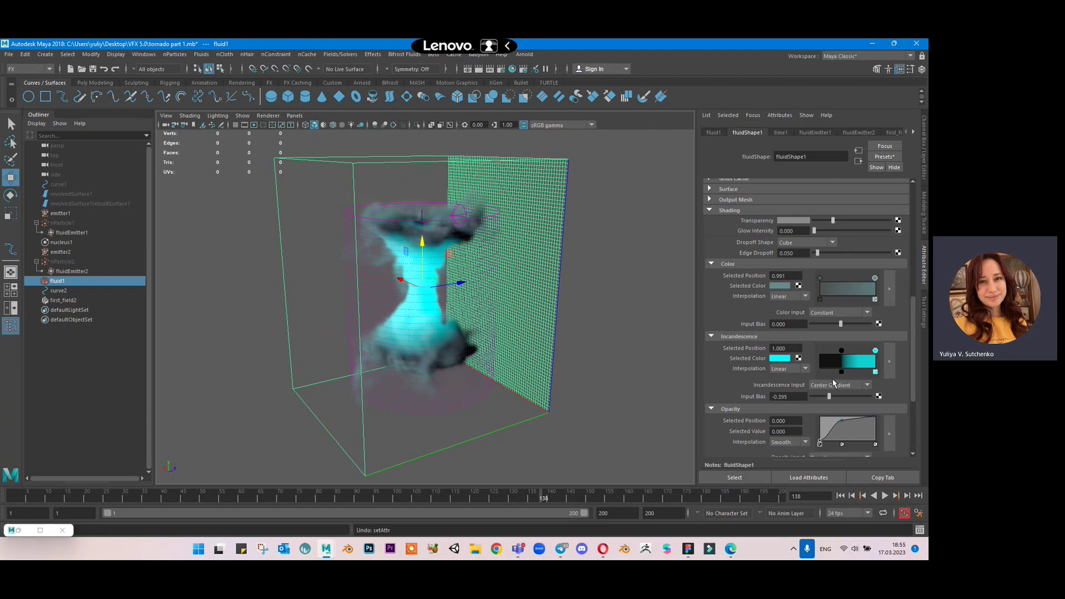
pyautogui.click(834, 314)
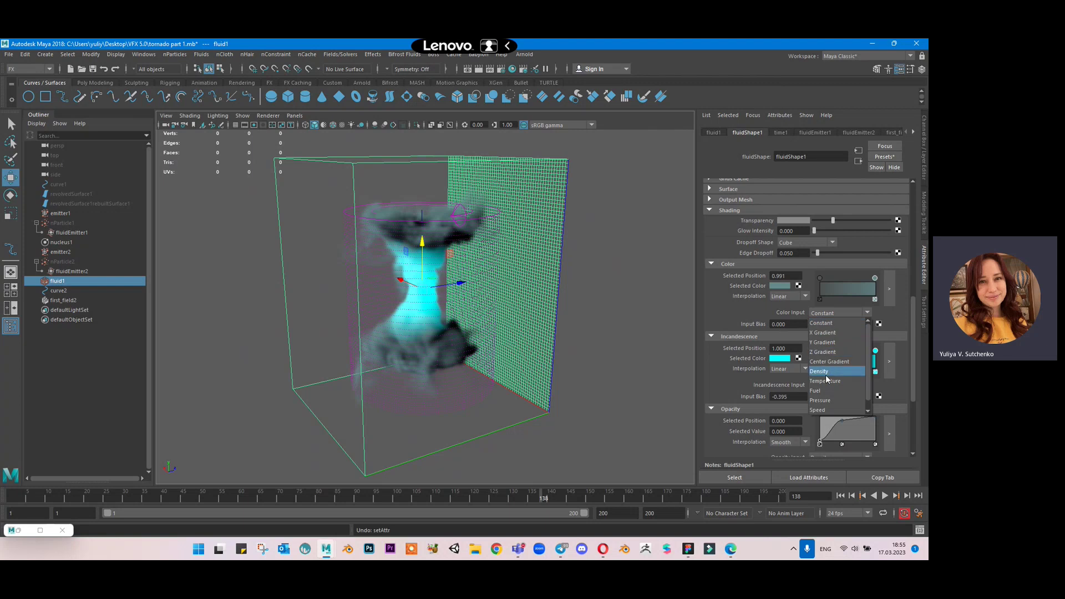
pyautogui.click(826, 372)
pyautogui.moveTo(589, 263)
pyautogui.keyDown('alt'); pyautogui.mouseDown()
pyautogui.moveTo(614, 261)
pyautogui.moveTo(577, 266)
pyautogui.mouseUp(); pyautogui.keyUp('alt')
pyautogui.click(820, 278)
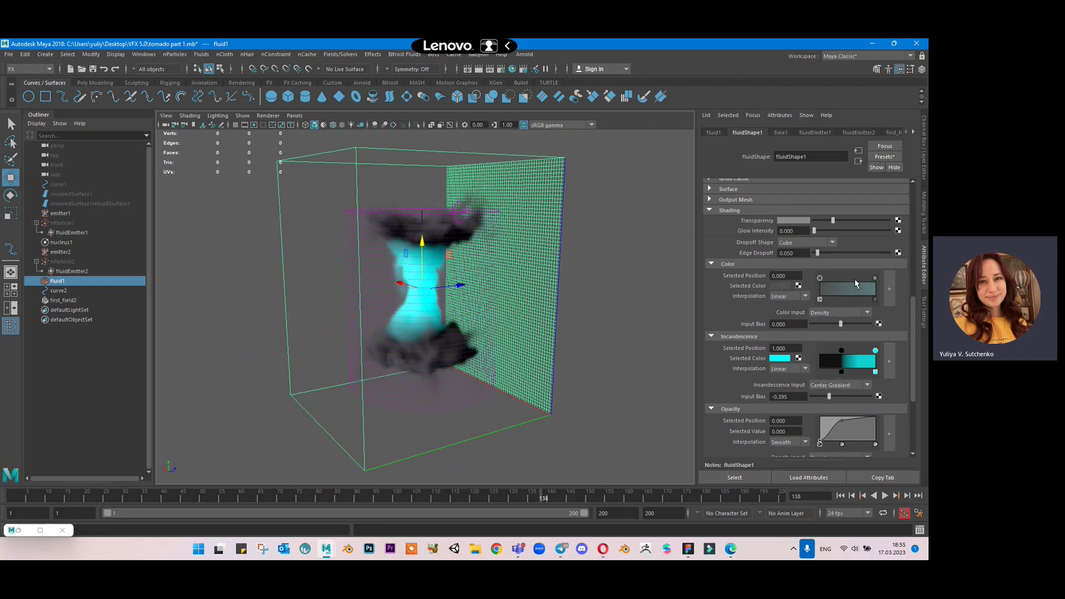
pyautogui.moveTo(841, 324)
pyautogui.mouseDown()
pyautogui.moveTo(810, 325)
pyautogui.moveTo(856, 325)
pyautogui.mouseUp()
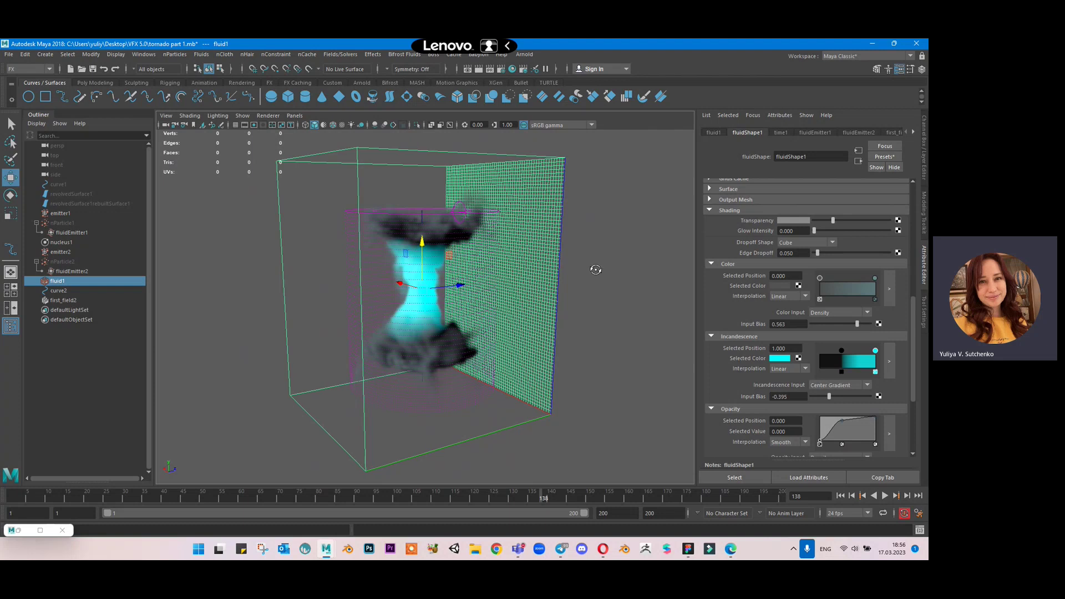
pyautogui.keyDown('alt'); pyautogui.moveTo(602, 275); pyautogui.dragTo(588, 273); pyautogui.keyUp('alt')
# Set the incandescence ramp's cyan and black markers to Smooth interpolation and the incandescence Input Bias to -0.429.
pyautogui.moveTo(829, 397); pyautogui.dragTo(828, 397)
pyautogui.click(784, 370)
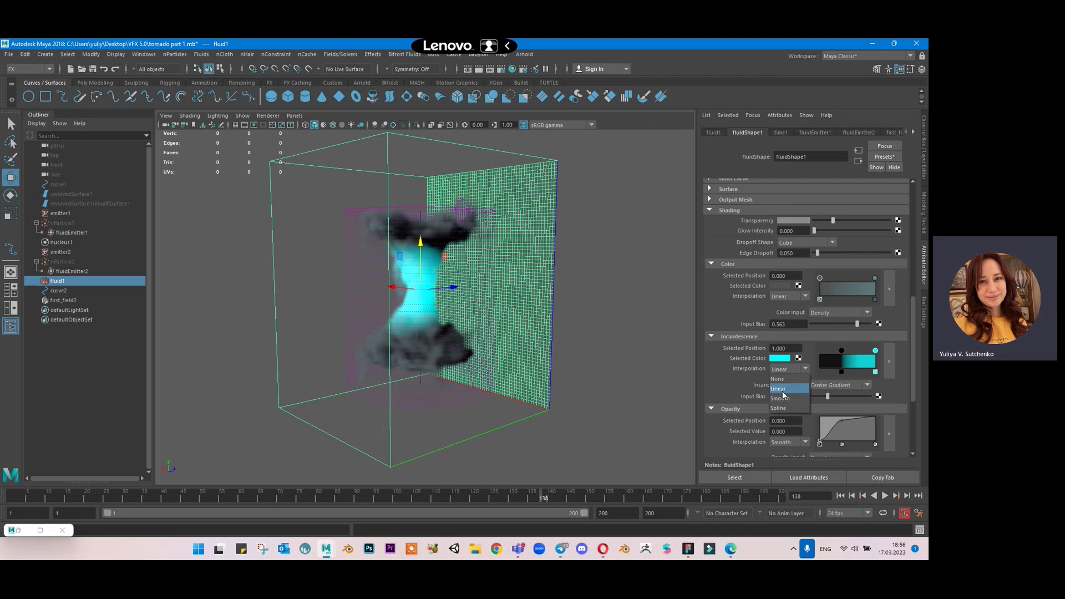
pyautogui.click(782, 396)
pyautogui.moveTo(827, 397); pyautogui.dragTo(824, 397)
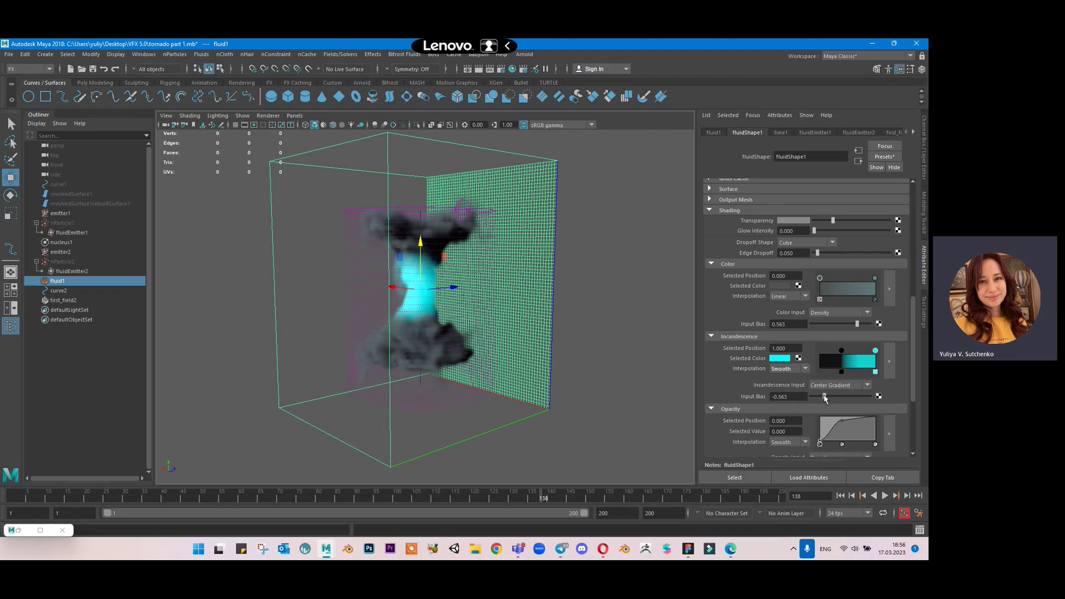
pyautogui.click(842, 352)
pyautogui.click(792, 370)
pyautogui.moveTo(828, 397); pyautogui.dragTo(829, 397)
pyautogui.keyDown('alt'); pyautogui.moveTo(638, 280); pyautogui.dragTo(691, 326); pyautogui.keyUp('alt')
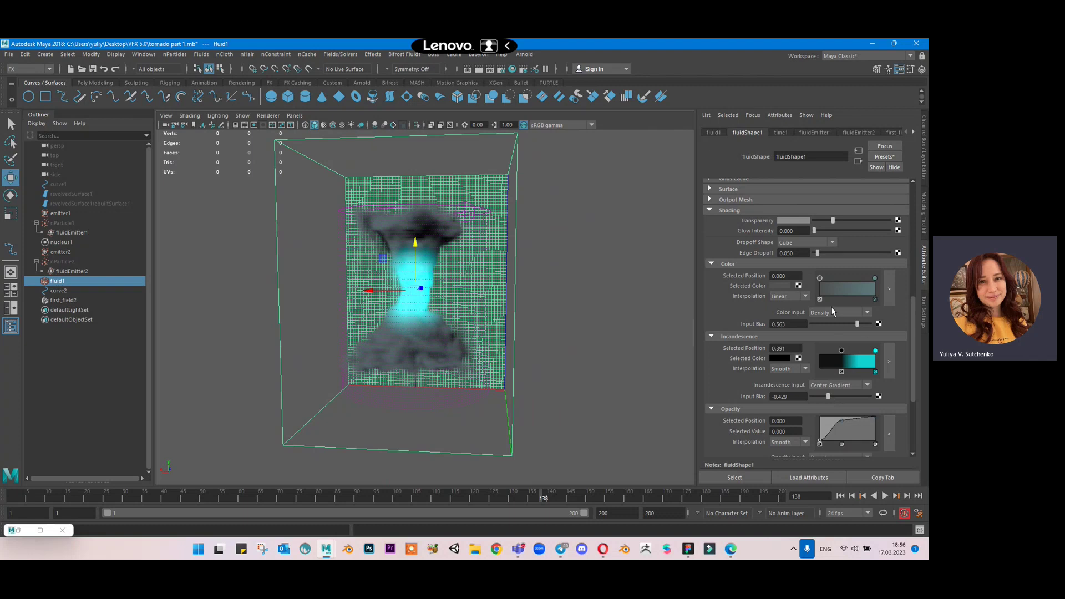
# Adjust the dark grey color of the color ramp's marker at position 0.000.
pyautogui.click(785, 287)
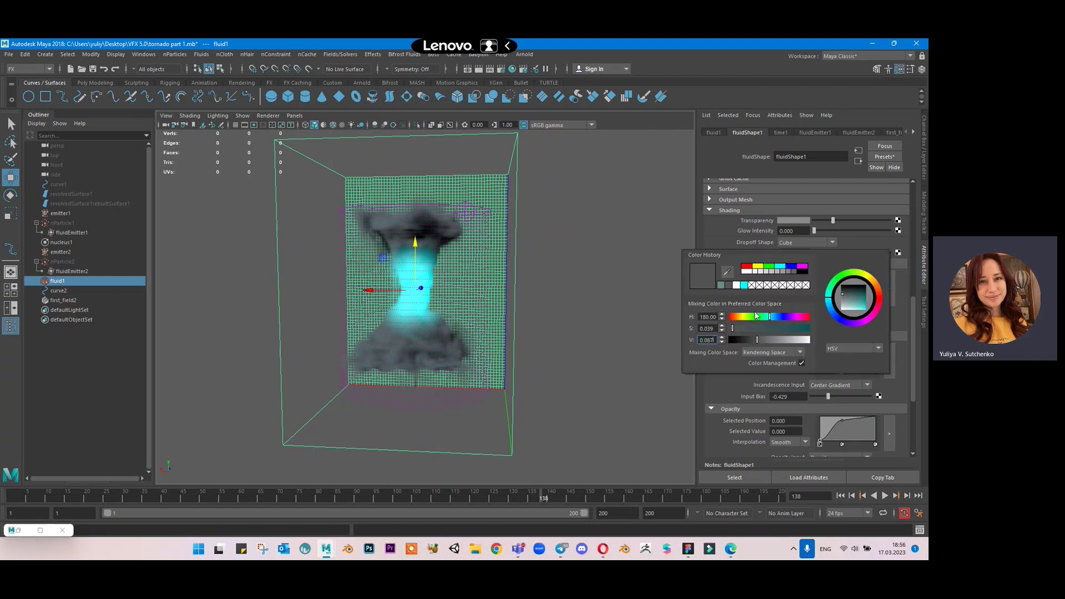
pyautogui.click(765, 329)
pyautogui.moveTo(853, 294)
pyautogui.mouseDown()
pyautogui.moveTo(833, 284)
pyautogui.moveTo(831, 298)
pyautogui.mouseUp()
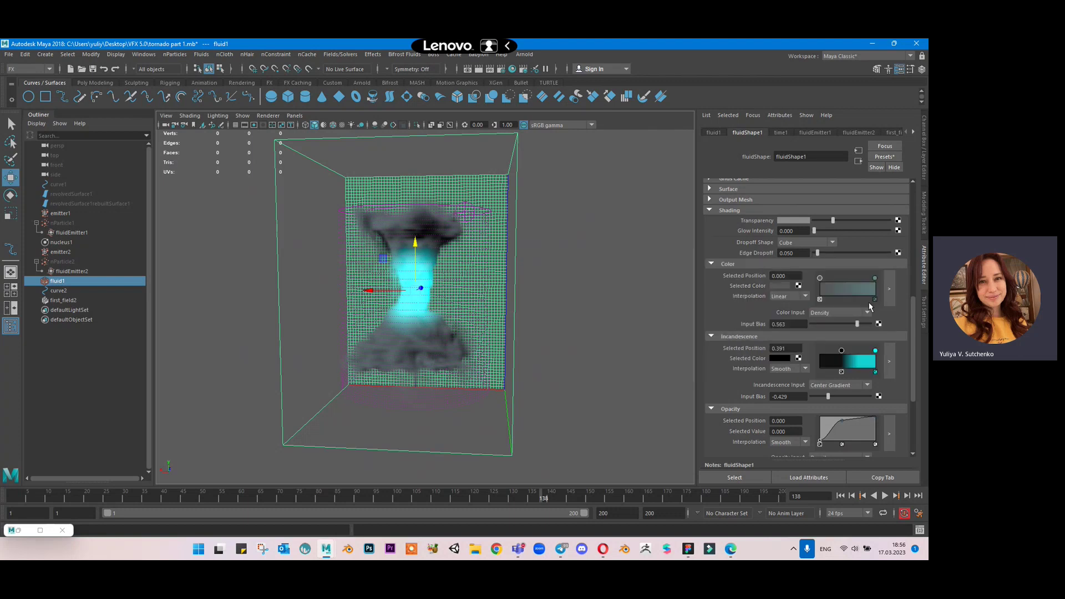
# Try bright cyan on the color ramp's marker at position 0.991, and settle on a muted grey-teal.
pyautogui.click(876, 278)
pyautogui.click(788, 287)
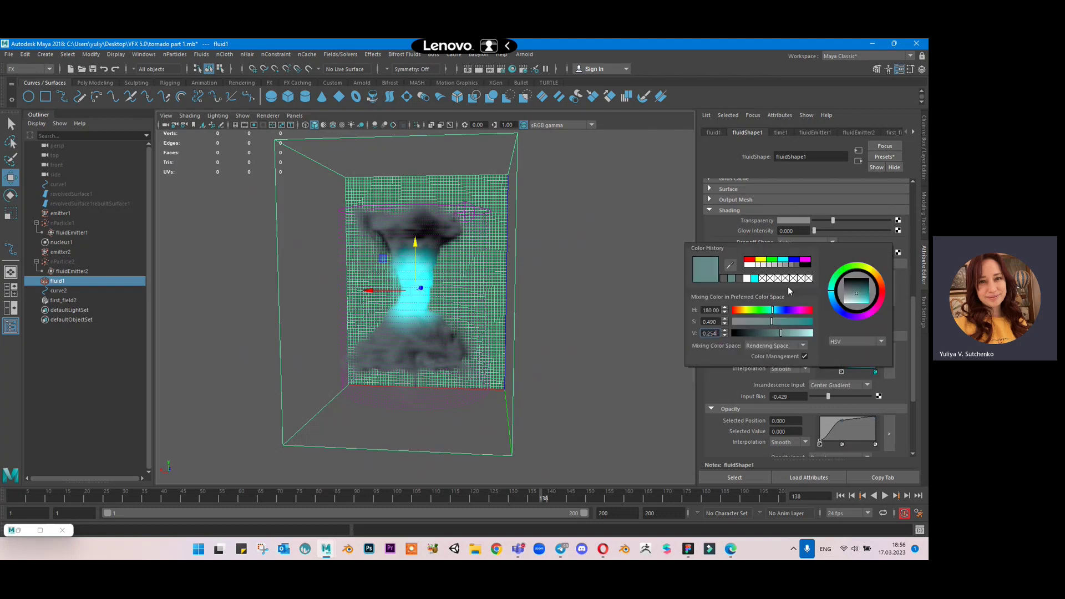
pyautogui.click(757, 279)
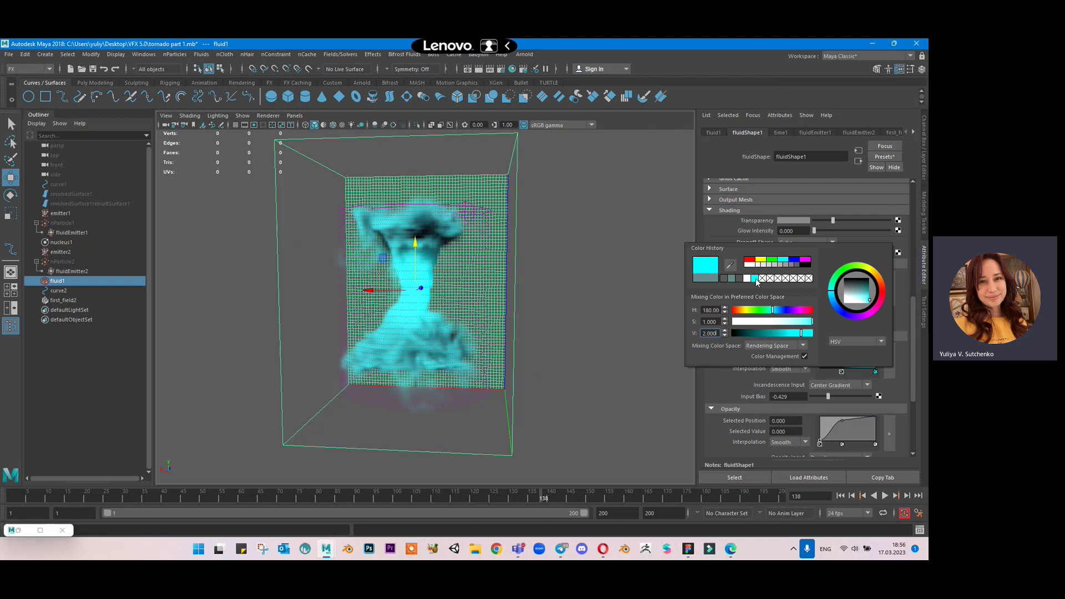
pyautogui.click(726, 278)
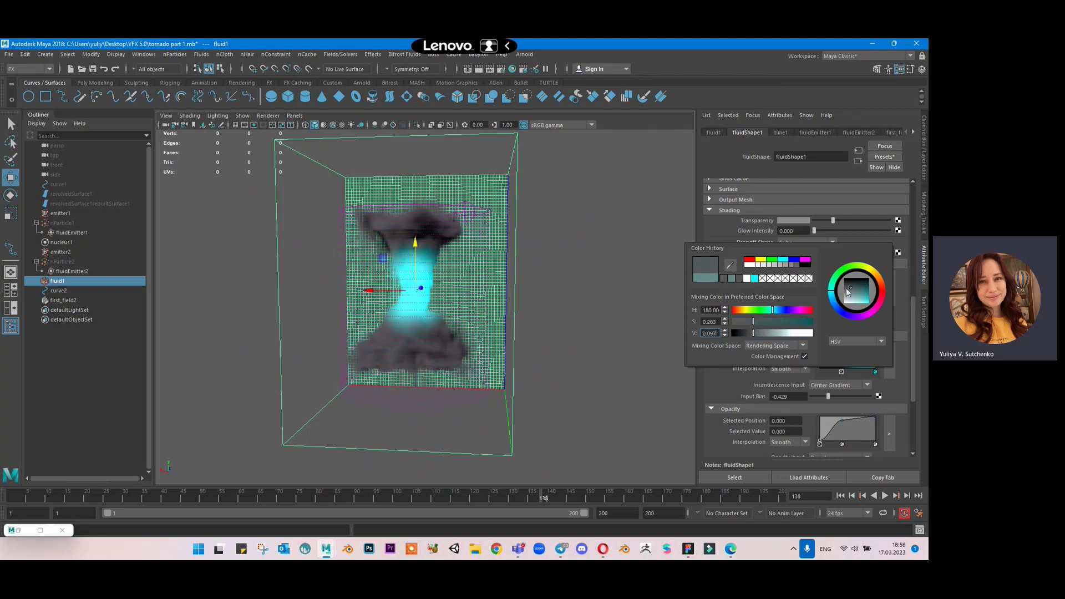
pyautogui.moveTo(847, 288); pyautogui.dragTo(854, 293)
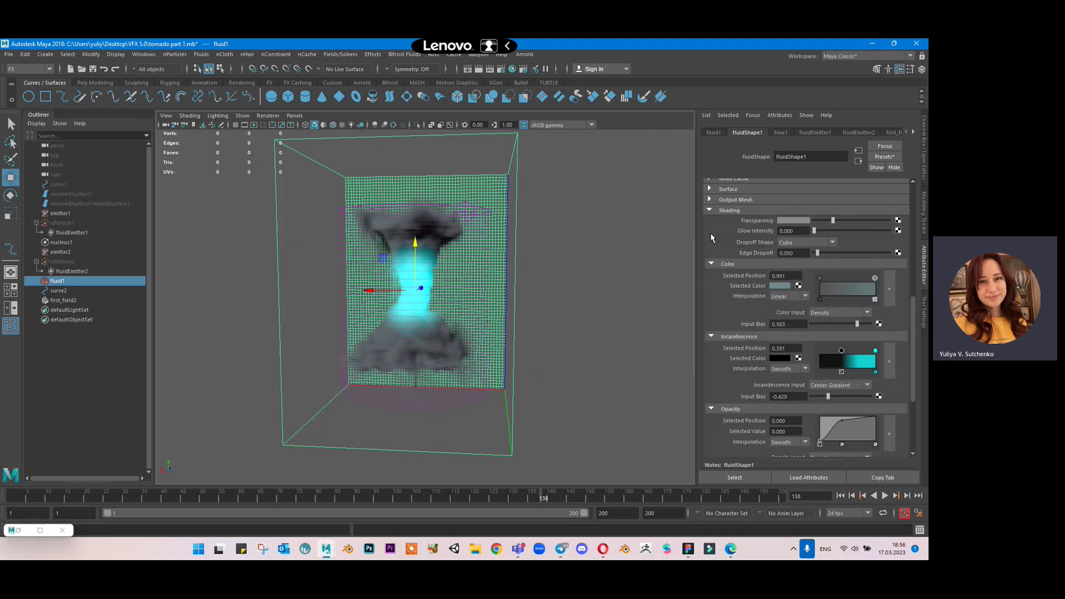
# Move the timeline to frame 170 and examine the shaded smoke from several angles.
pyautogui.keyDown('alt'); pyautogui.moveTo(551, 281); pyautogui.dragTo(532, 294); pyautogui.keyUp('alt')
pyautogui.click(636, 500)
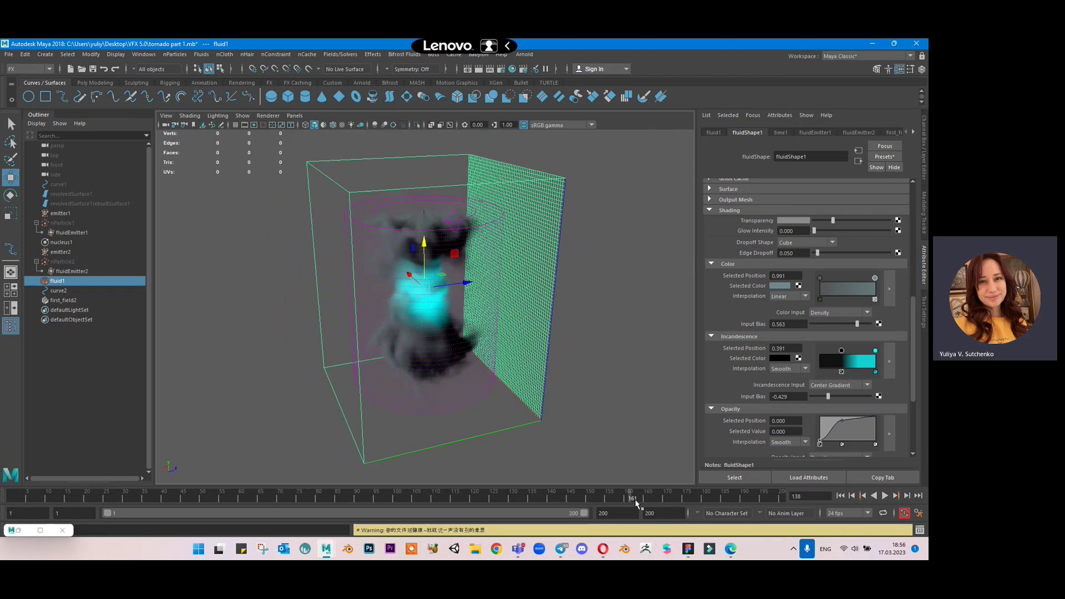
pyautogui.moveTo(636, 503); pyautogui.dragTo(668, 497)
pyautogui.keyDown('alt'); pyautogui.moveTo(528, 311); pyautogui.dragTo(577, 286); pyautogui.keyUp('alt')
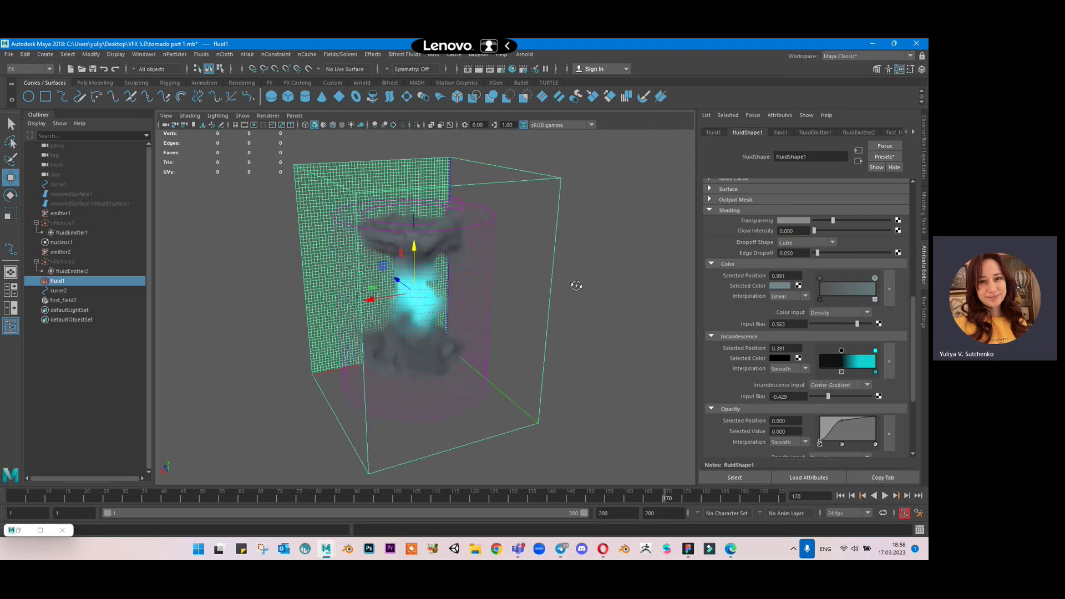
# Enable Texture Incandescence and Texture Opacity in the fluid's texture settings, and inspect the smoke up close.
pyautogui.scroll(-5, 788, 289)
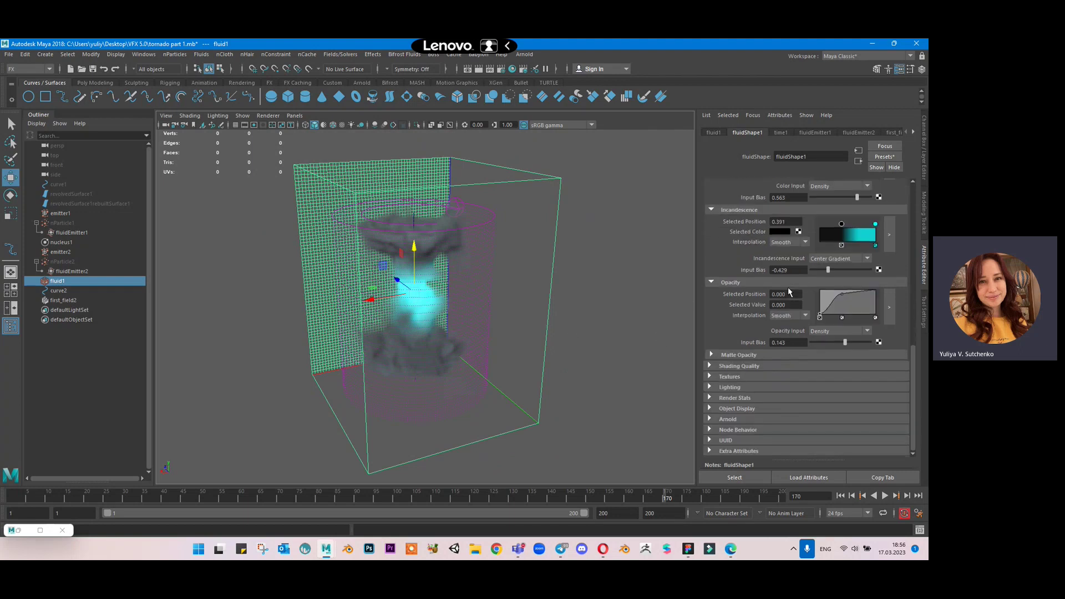
pyautogui.click(731, 378)
pyautogui.scroll(-2, 776, 380)
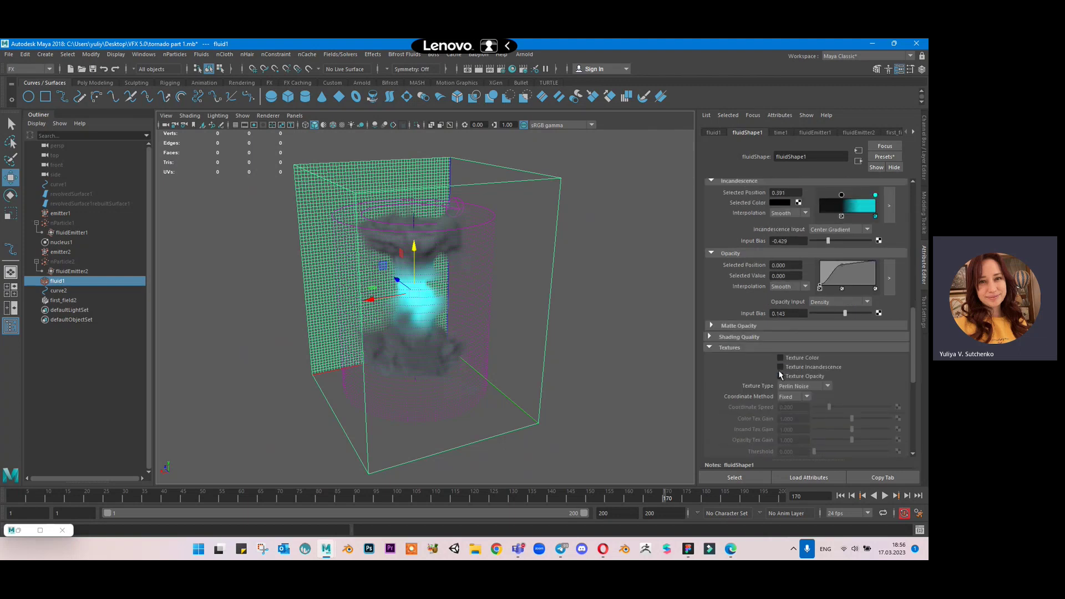
pyautogui.click(780, 366)
pyautogui.click(780, 376)
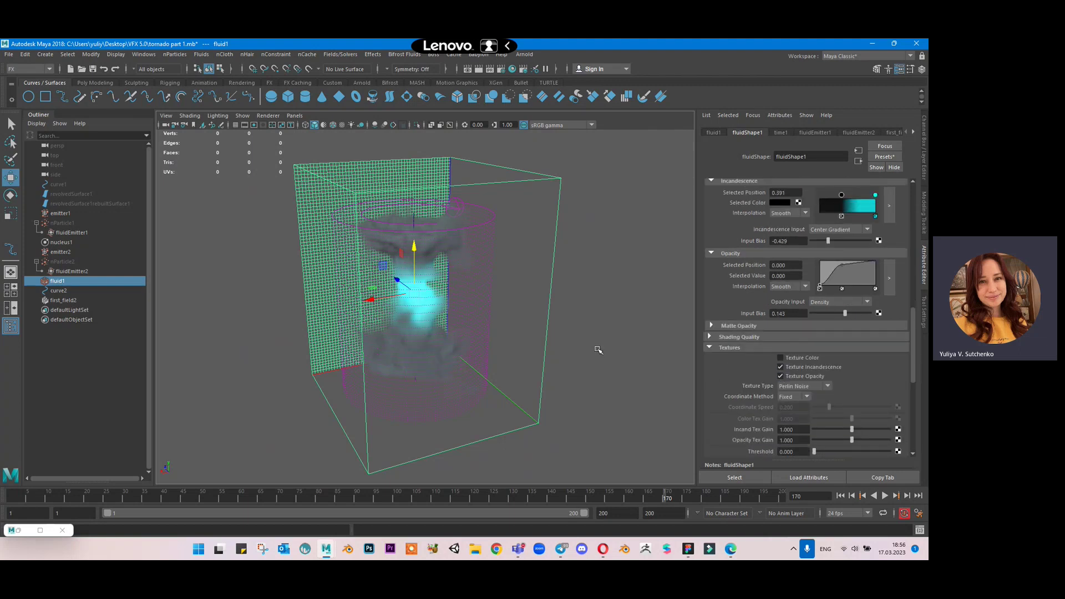
pyautogui.scroll(-2, 598, 316)
pyautogui.keyDown('alt'); pyautogui.moveTo(630, 344); pyautogui.dragTo(526, 311); pyautogui.keyUp('alt')
pyautogui.scroll(3, 526, 311)
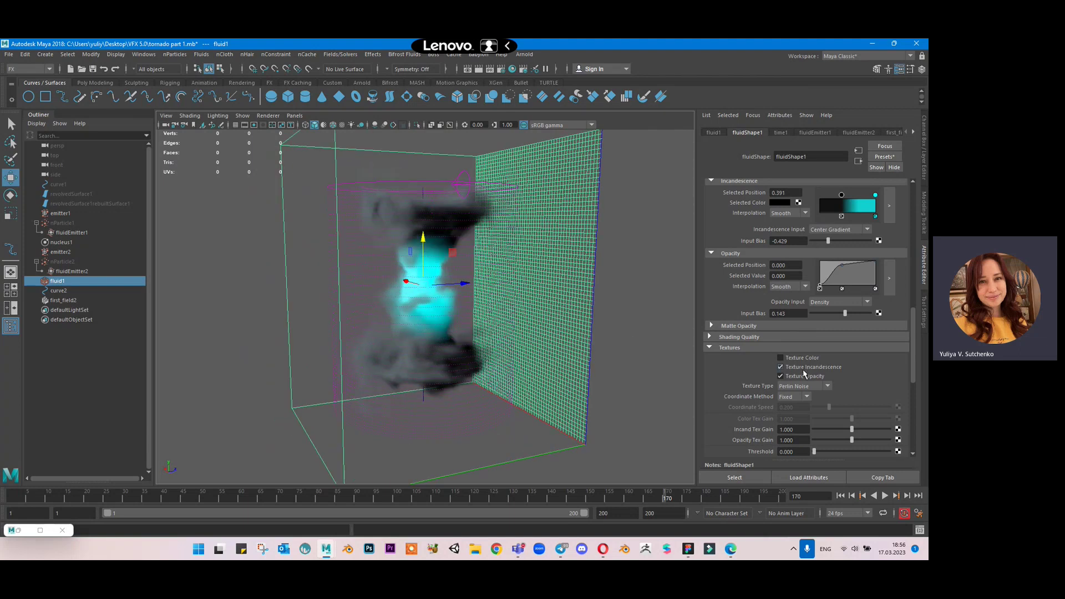
# Set the fluid texture's Depth Max to 3.
pyautogui.scroll(-3, 807, 395)
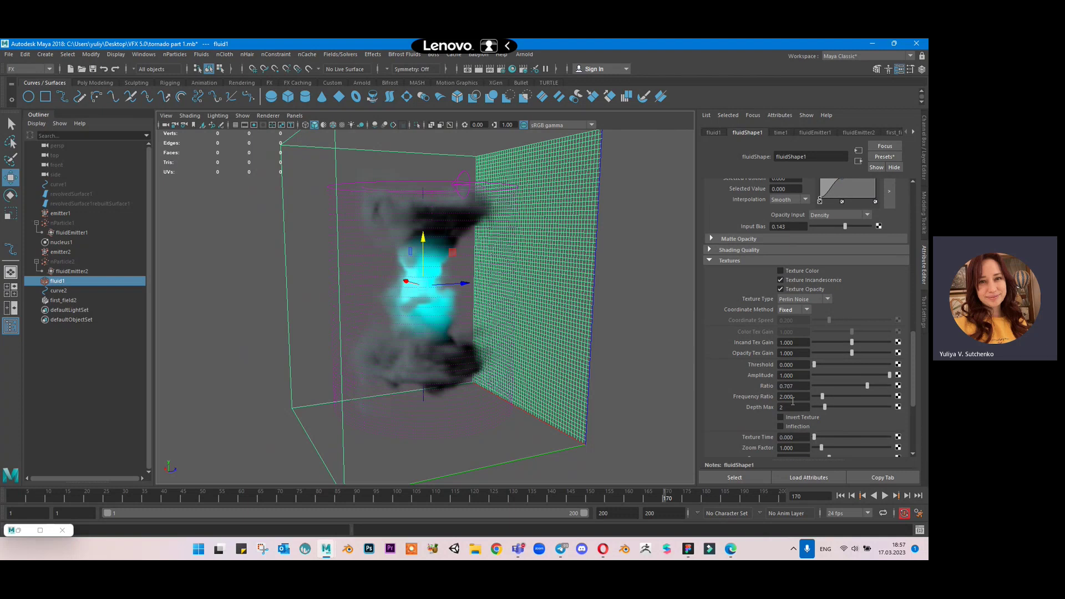
pyautogui.doubleClick(792, 409)
pyautogui.press('Return')
pyautogui.scroll(-1, 804, 429)
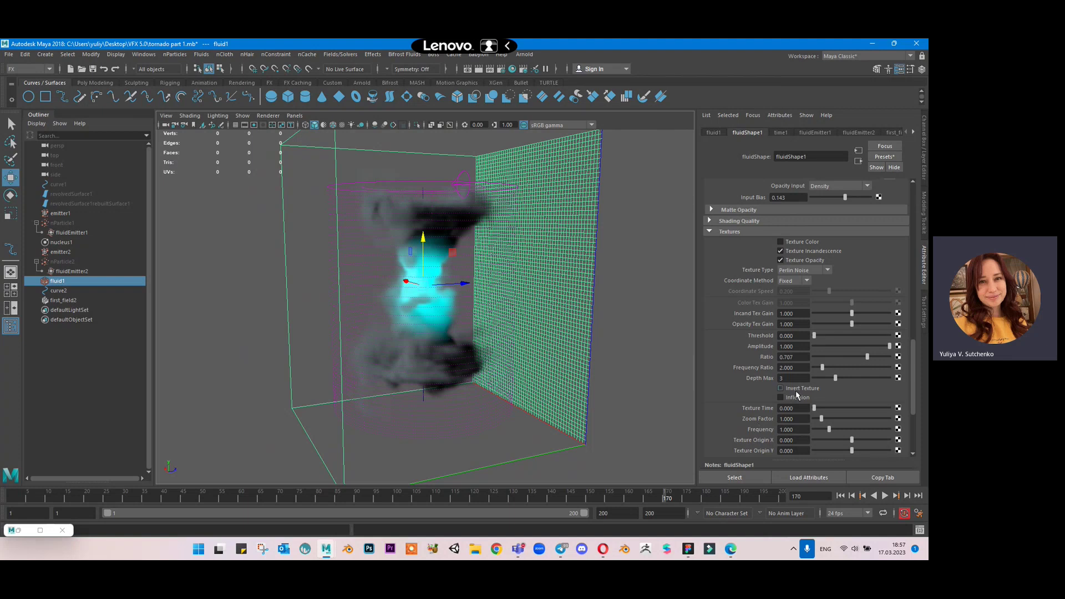
# Set the Input Bias of the fluid's Color ramp to 0.8.
pyautogui.scroll(8, 823, 362)
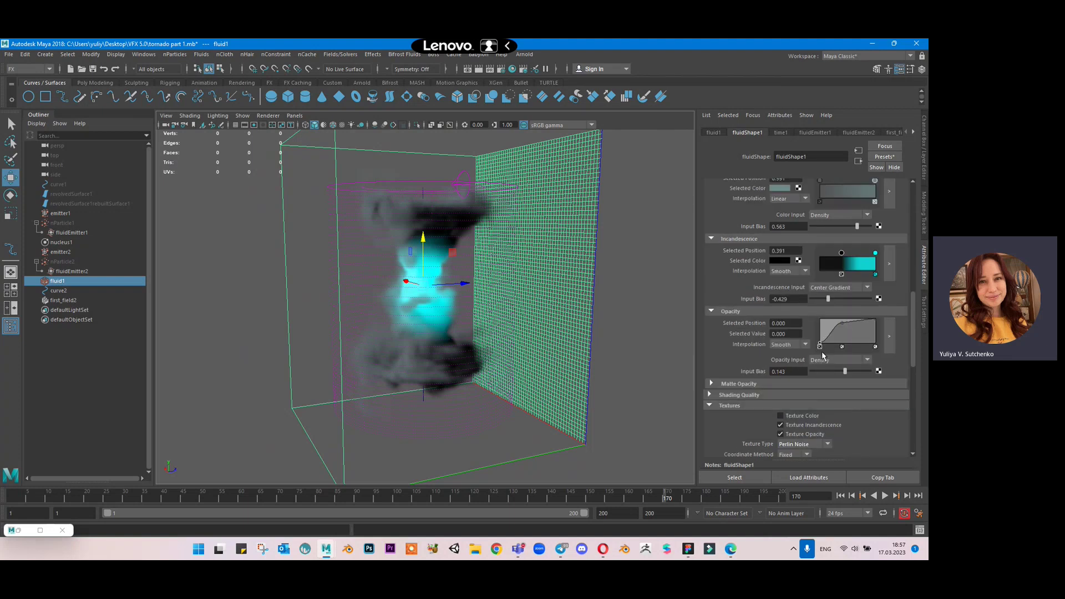
pyautogui.scroll(1, 825, 350)
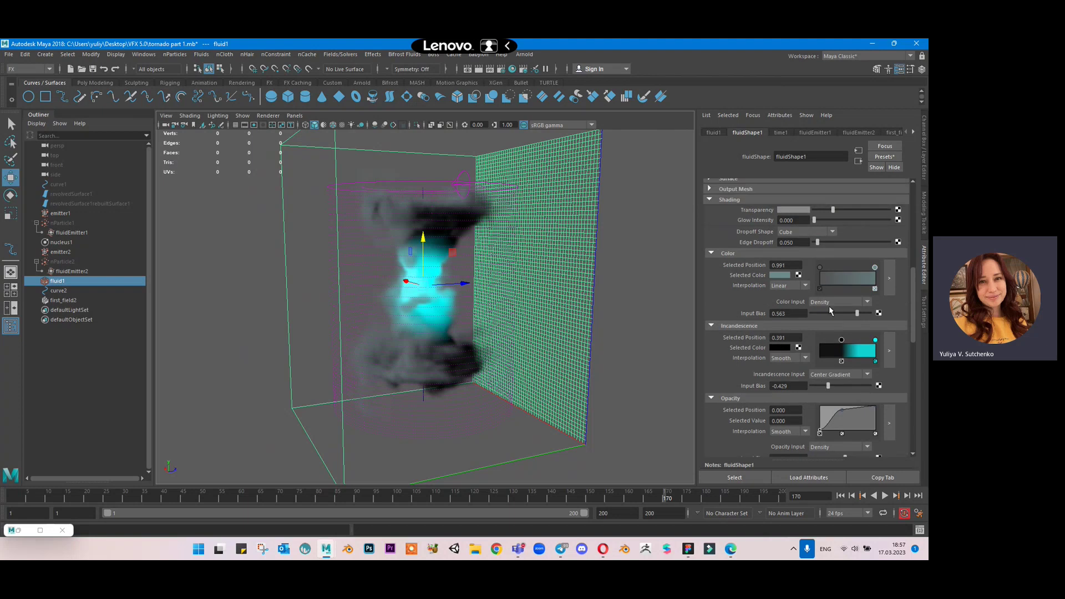
pyautogui.moveTo(807, 314); pyautogui.dragTo(776, 314)
pyautogui.write('8')
pyautogui.press('Return')
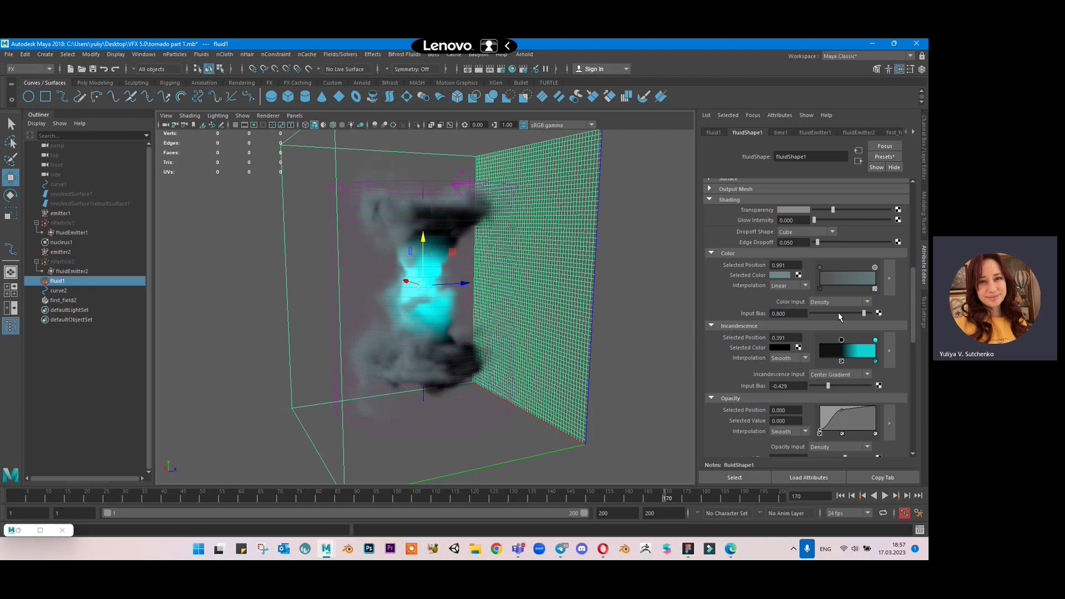
# Recolor the Color ramp's marker at position 0 to a dark grey-teal (H 180, S 0.295, V 0.045), and save the scene.
pyautogui.click(820, 268)
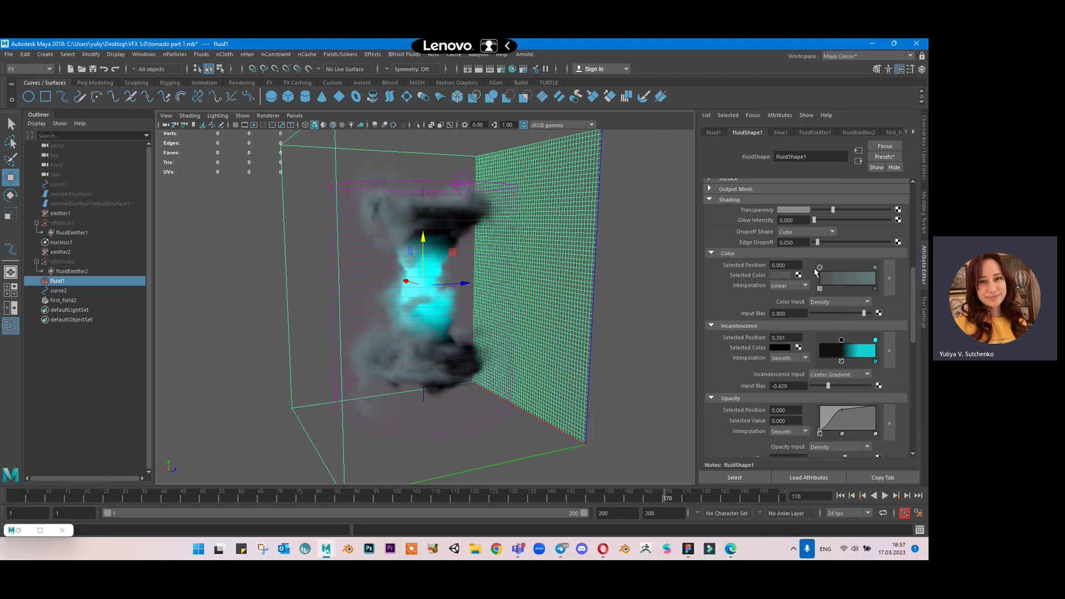
pyautogui.click(784, 276)
pyautogui.moveTo(851, 275); pyautogui.dragTo(848, 276)
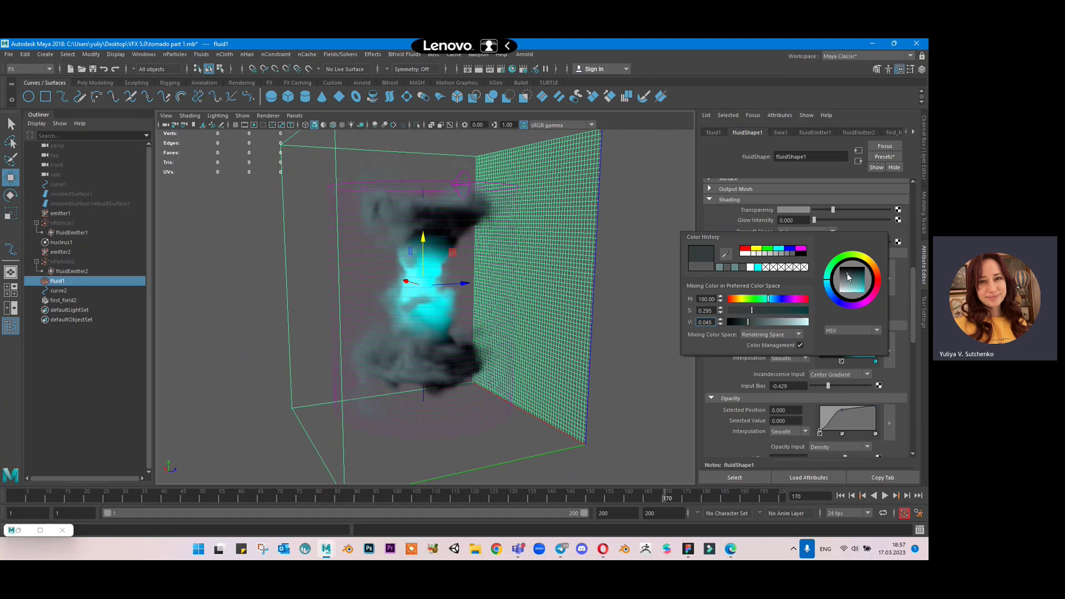
pyautogui.scroll(-5, 607, 274)
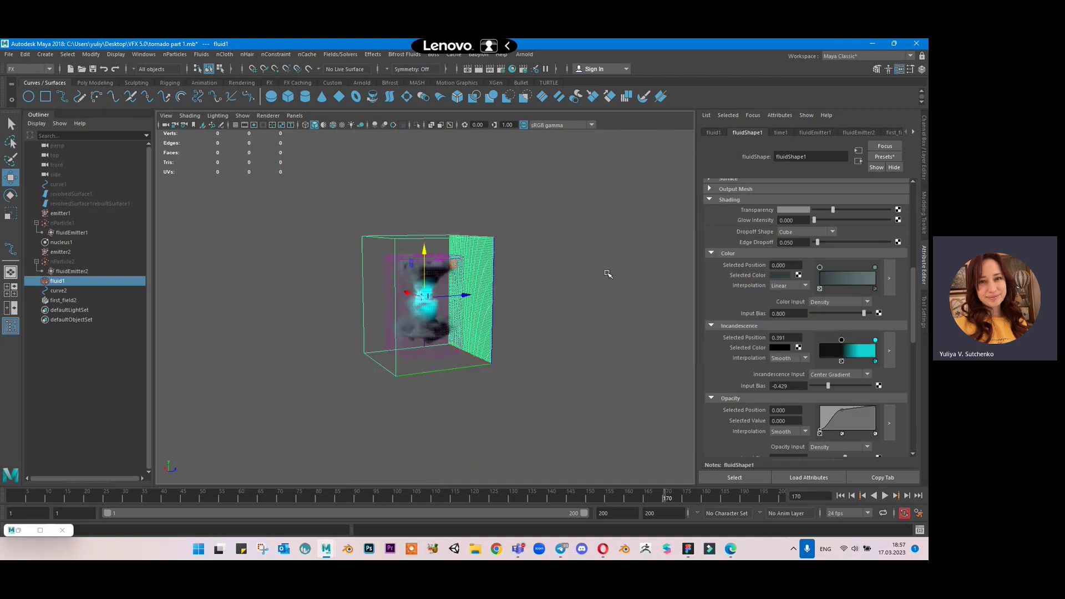
pyautogui.keyDown('alt'); pyautogui.moveTo(606, 274); pyautogui.dragTo(513, 329); pyautogui.keyUp('alt')
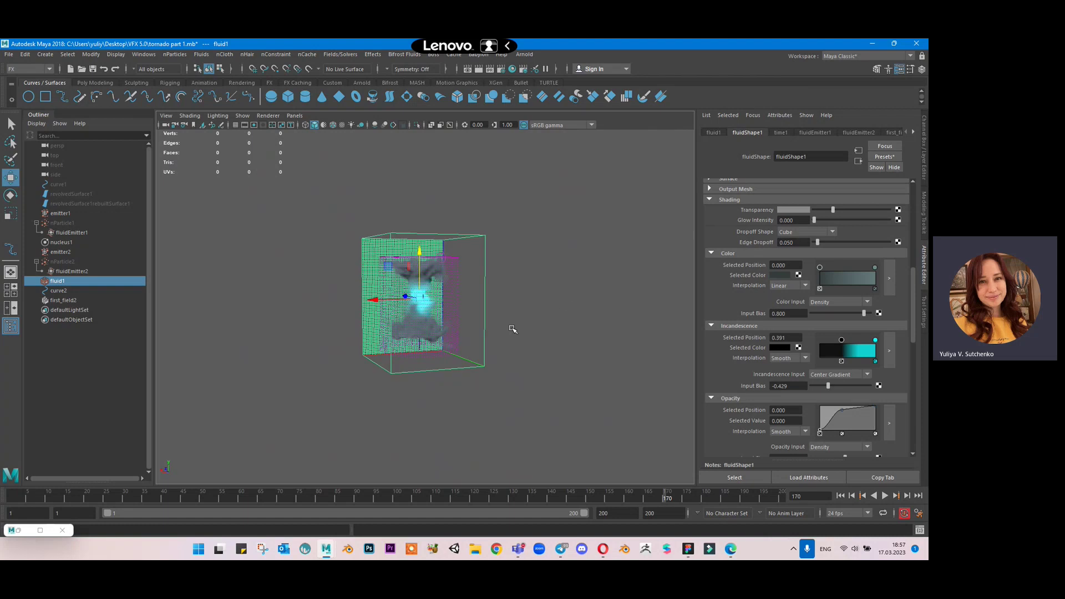
pyautogui.scroll(6, 512, 330)
pyautogui.hotkey('ctrl', 's')
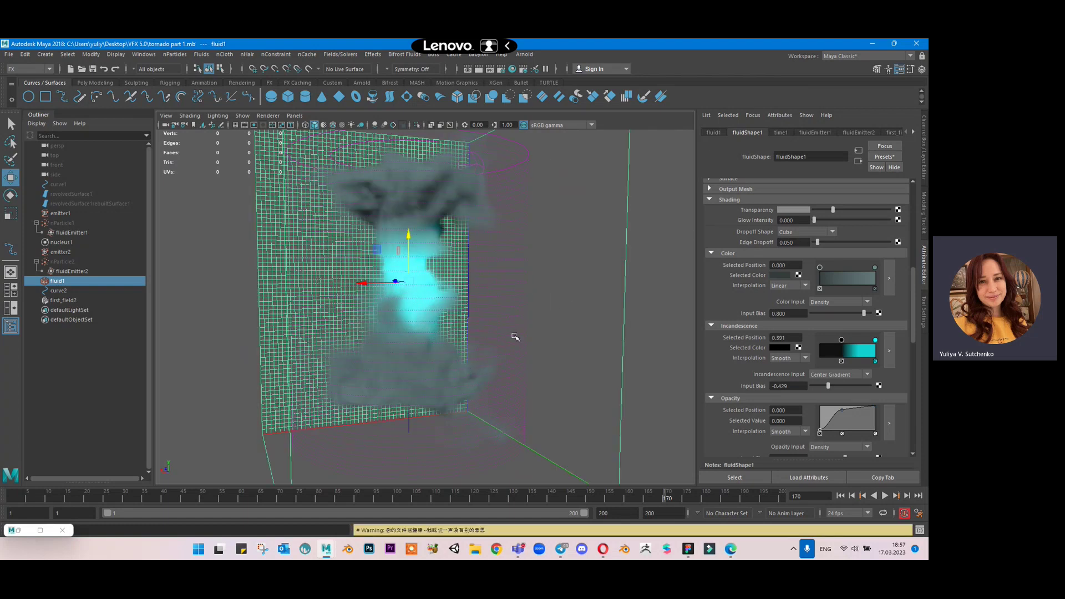
# Inspect the shaded smoke at frames 141 and 184 from several angles, and save the scene.
pyautogui.scroll(-6, 505, 331)
pyautogui.keyDown('alt'); pyautogui.moveTo(494, 326); pyautogui.dragTo(468, 330); pyautogui.keyUp('alt')
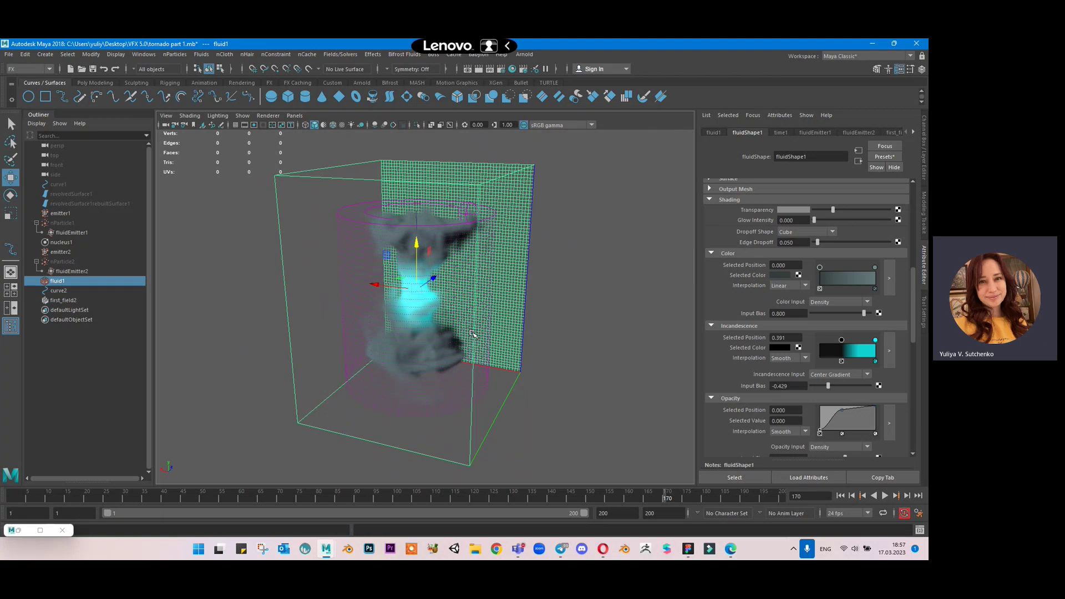
pyautogui.click(671, 492)
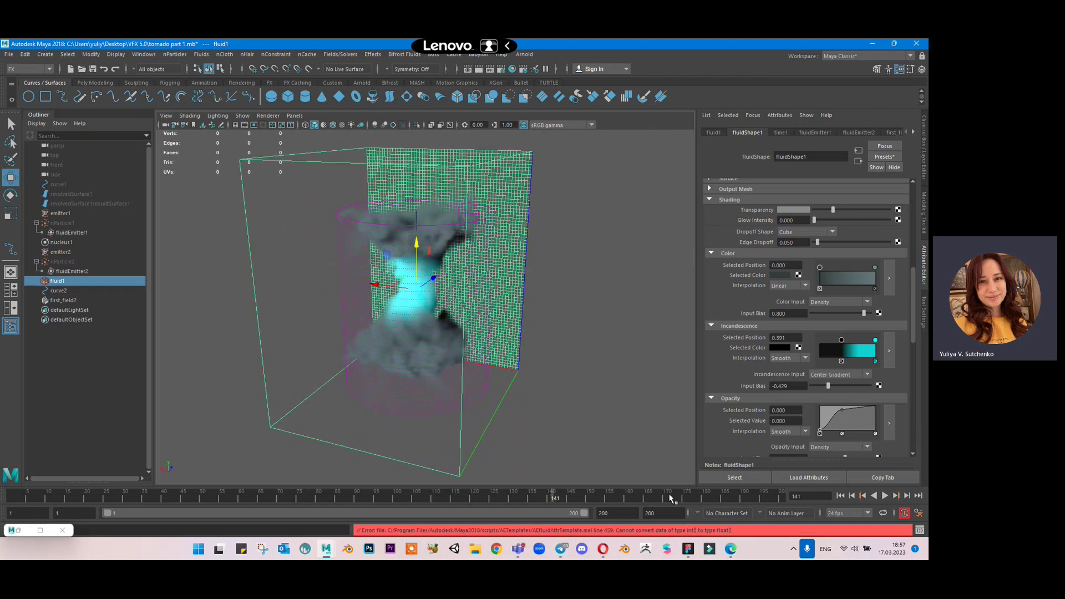
pyautogui.click(720, 493)
pyautogui.scroll(-3, 604, 368)
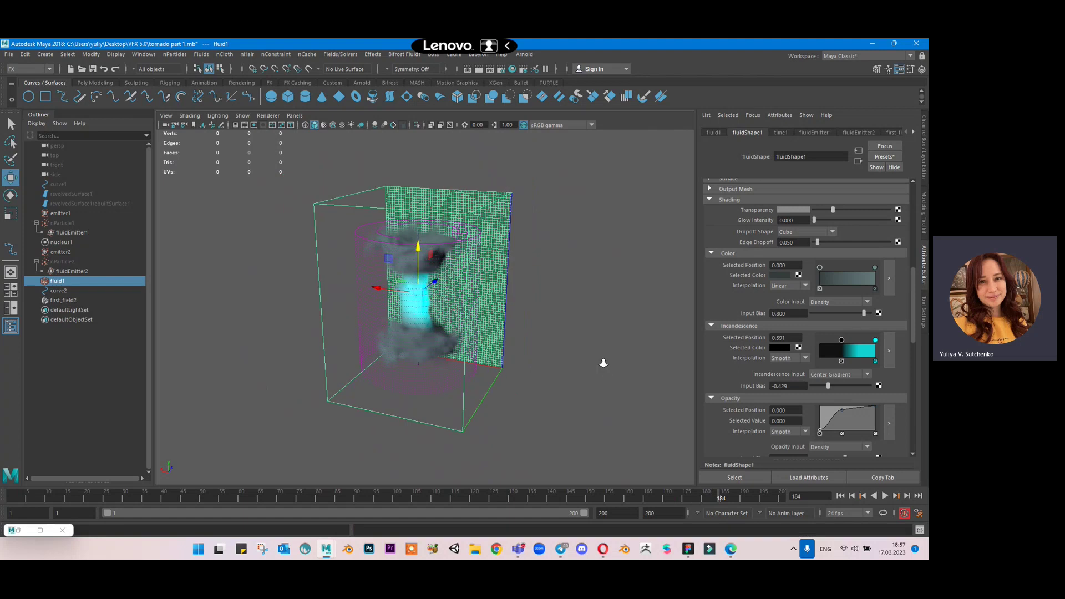
pyautogui.keyDown('alt'); pyautogui.moveTo(475, 329); pyautogui.dragTo(501, 344); pyautogui.keyUp('alt')
pyautogui.scroll(5, 583, 344)
pyautogui.hotkey('ctrl', 's')
pyautogui.keyDown('alt'); pyautogui.moveTo(444, 225); pyautogui.dragTo(658, 392); pyautogui.keyUp('alt')
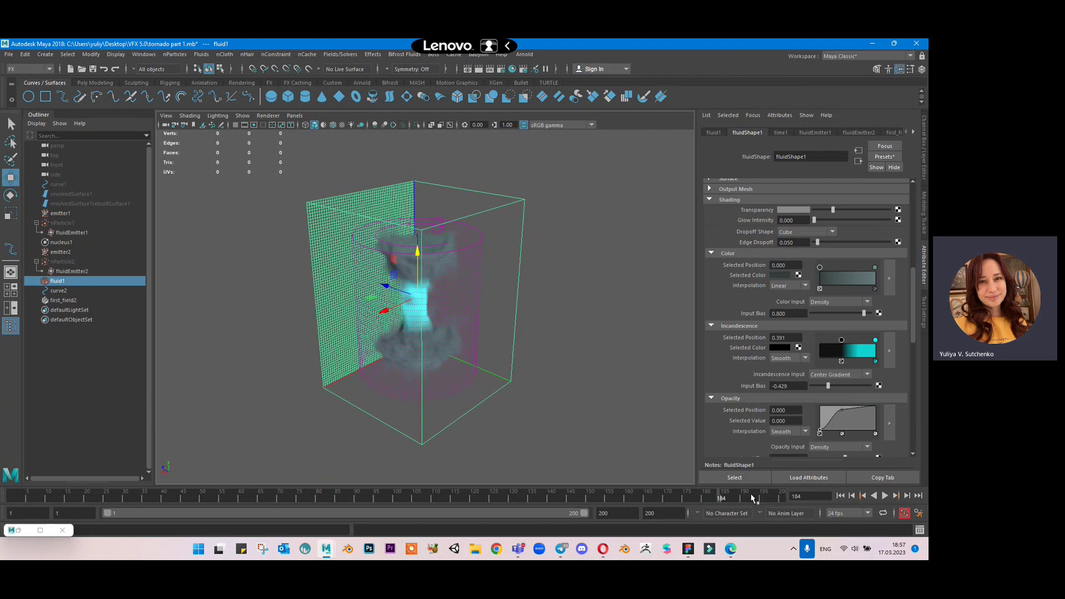
# Check the smoke at frame 197, the first frame and frame 160, viewing it up close.
pyautogui.moveTo(750, 494); pyautogui.dragTo(770, 494)
pyautogui.keyDown('alt'); pyautogui.moveTo(655, 449); pyautogui.dragTo(630, 440); pyautogui.keyUp('alt')
pyautogui.hotkey('ctrl', 's')
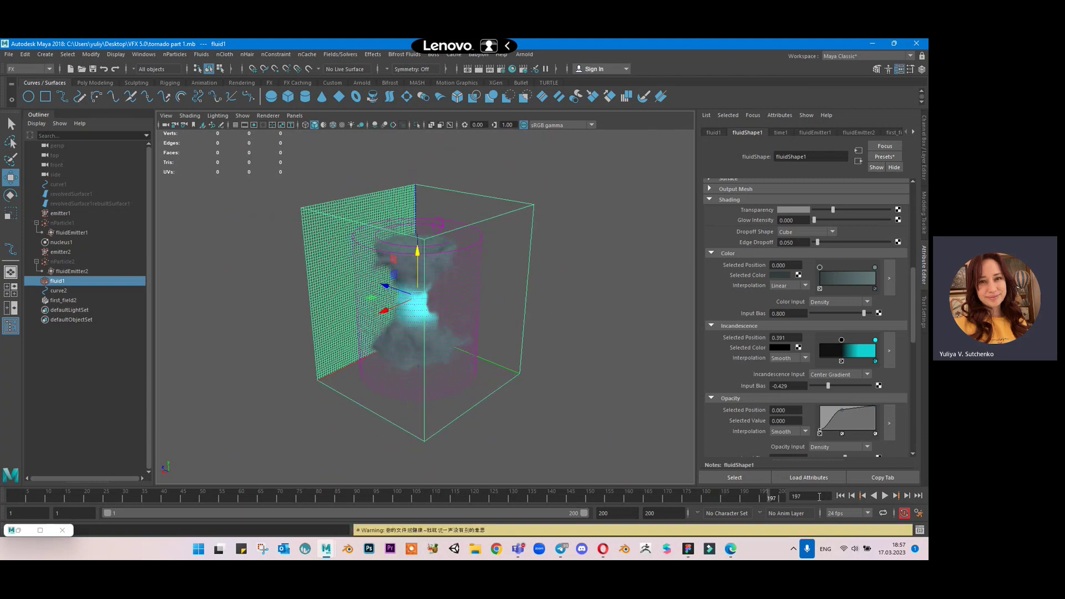
pyautogui.click(840, 495)
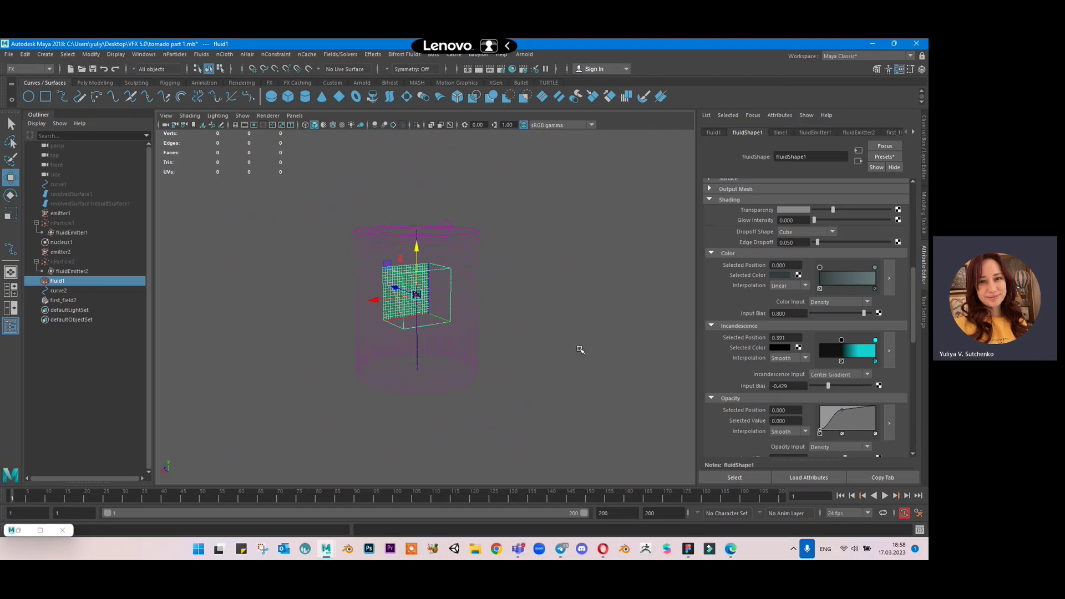
pyautogui.click(625, 499)
pyautogui.keyDown('alt'); pyautogui.moveTo(566, 340); pyautogui.dragTo(473, 346); pyautogui.keyUp('alt')
pyautogui.scroll(3, 509, 333)
# Set the fluid container's Boundary Draw to None in its display settings.
pyautogui.scroll(10, 761, 245)
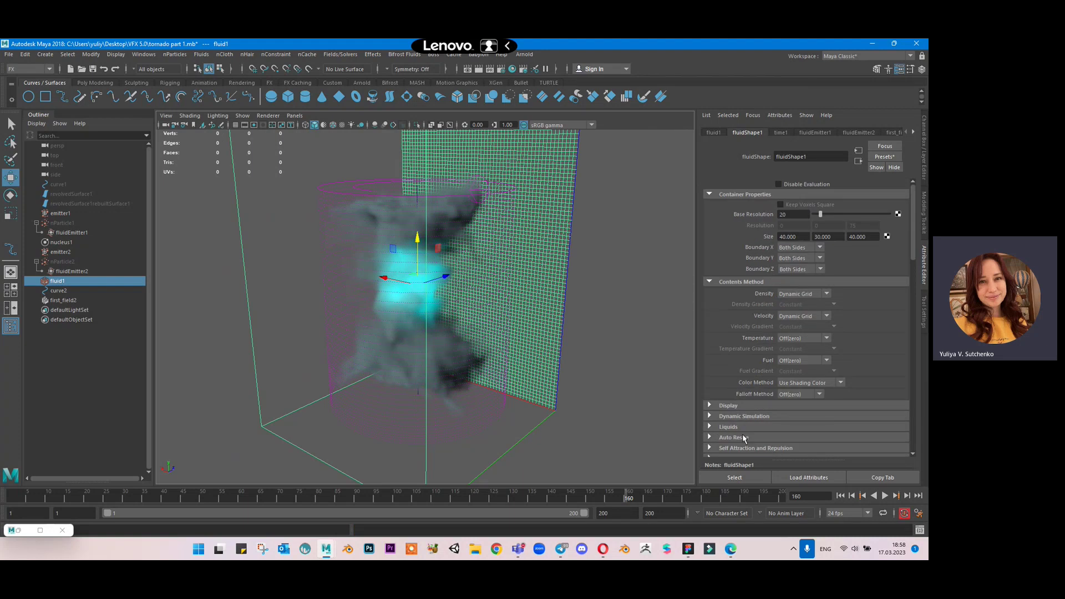
pyautogui.click(744, 419)
pyautogui.click(744, 415)
pyautogui.click(744, 407)
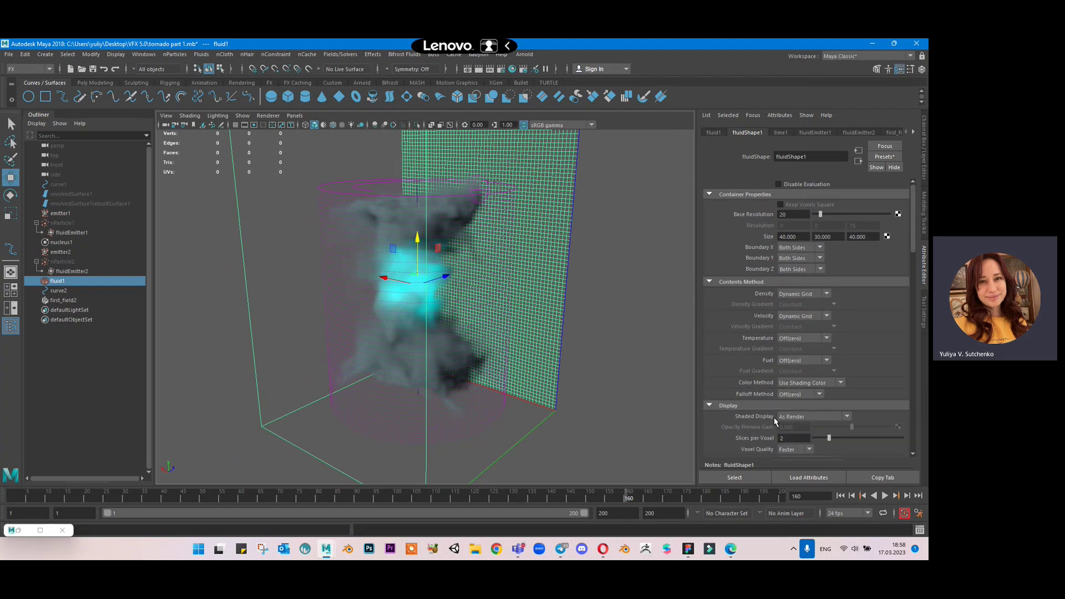
pyautogui.click(783, 417)
pyautogui.click(783, 418)
pyautogui.scroll(-3, 776, 420)
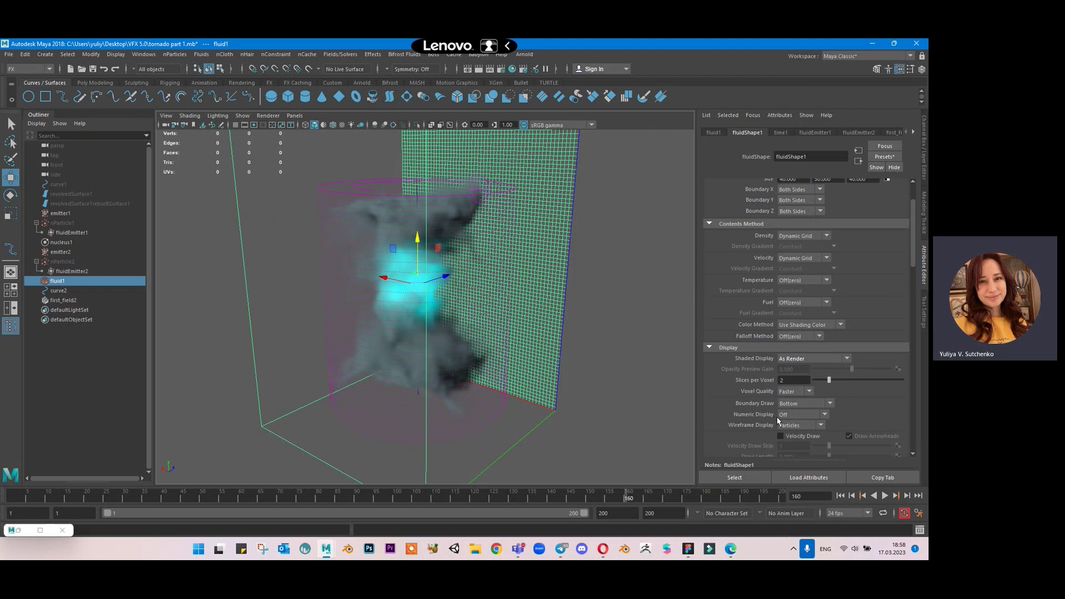
pyautogui.click(788, 403)
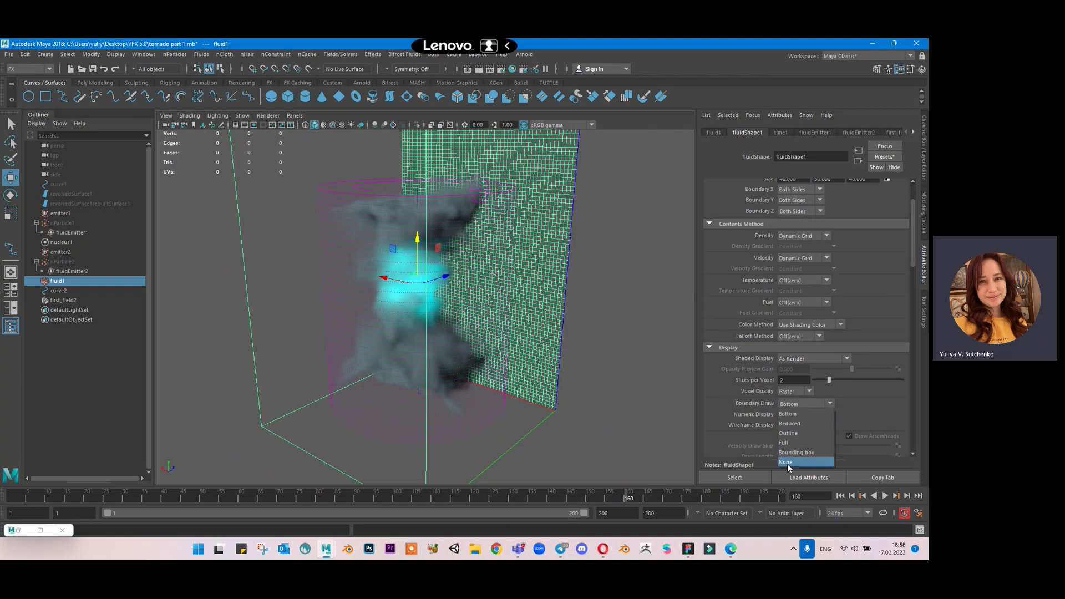
pyautogui.click(787, 463)
# Hide the volume axis field first_field2 in the viewport.
pyautogui.click(599, 293)
pyautogui.click(508, 274)
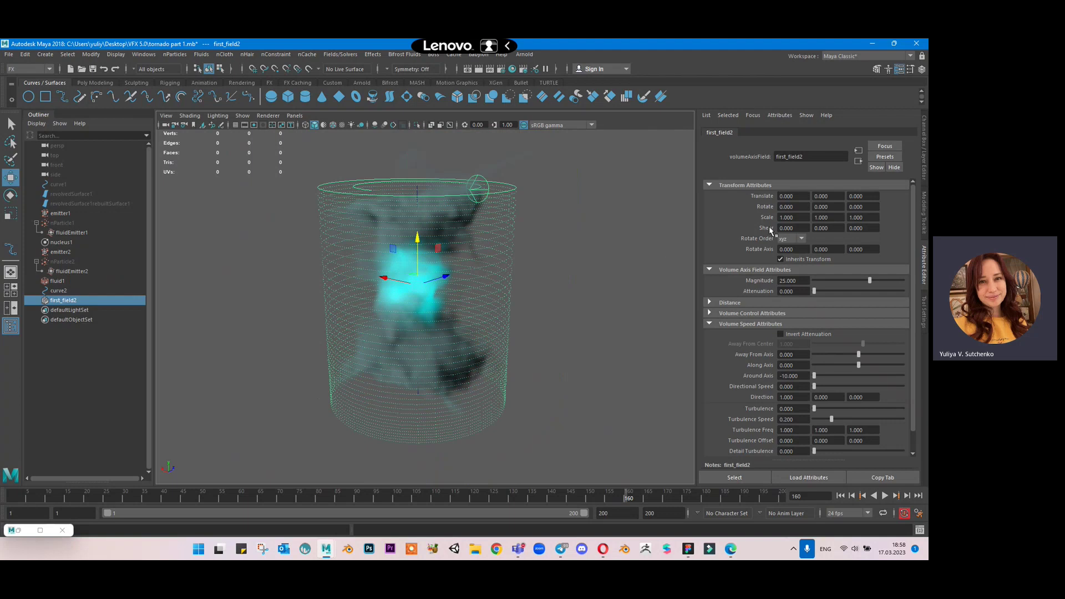
pyautogui.hotkey('ctrl', 'h')
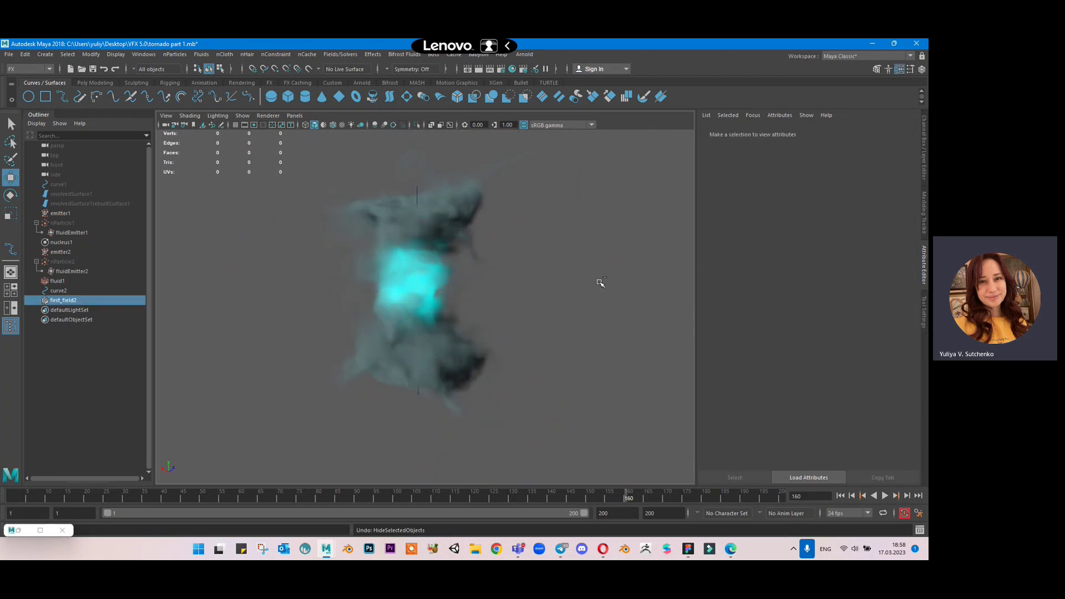
pyautogui.hotkey('ctrl', 'z')
pyautogui.hotkey('ctrl', 'h')
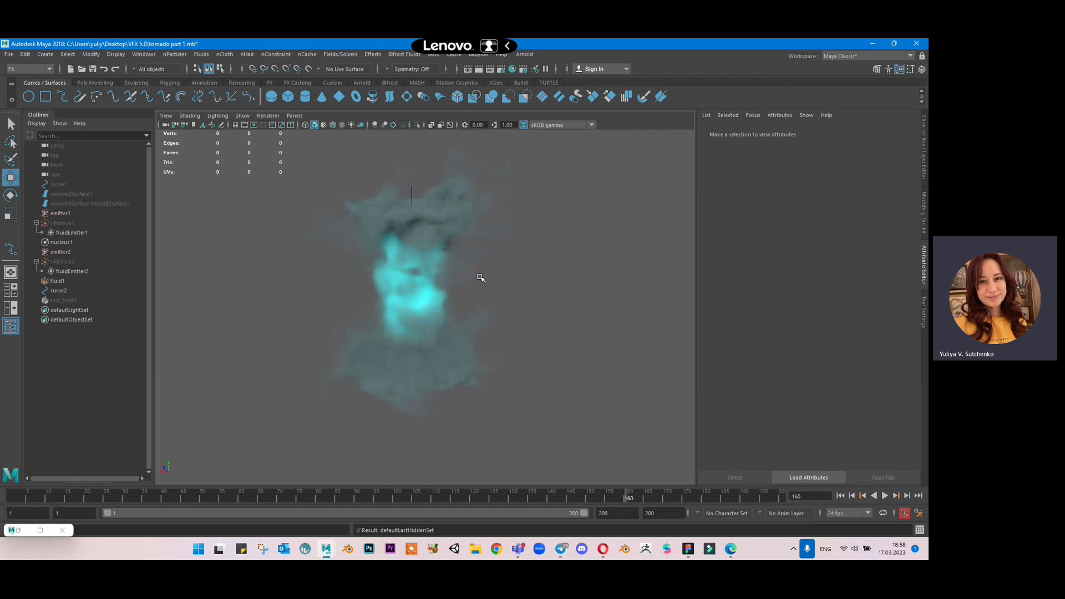
# Frame the smoke for recording, select the entire timeline range, and open the Playblast options.
pyautogui.keyDown('alt'); pyautogui.moveTo(478, 278); pyautogui.dragTo(540, 311); pyautogui.keyUp('alt')
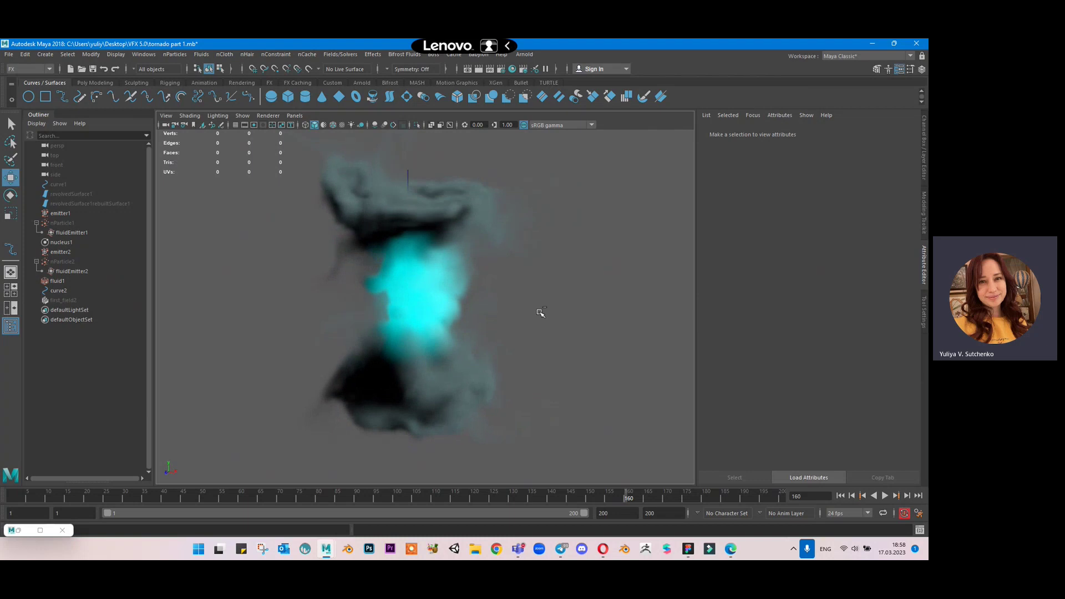
pyautogui.doubleClick(698, 500)
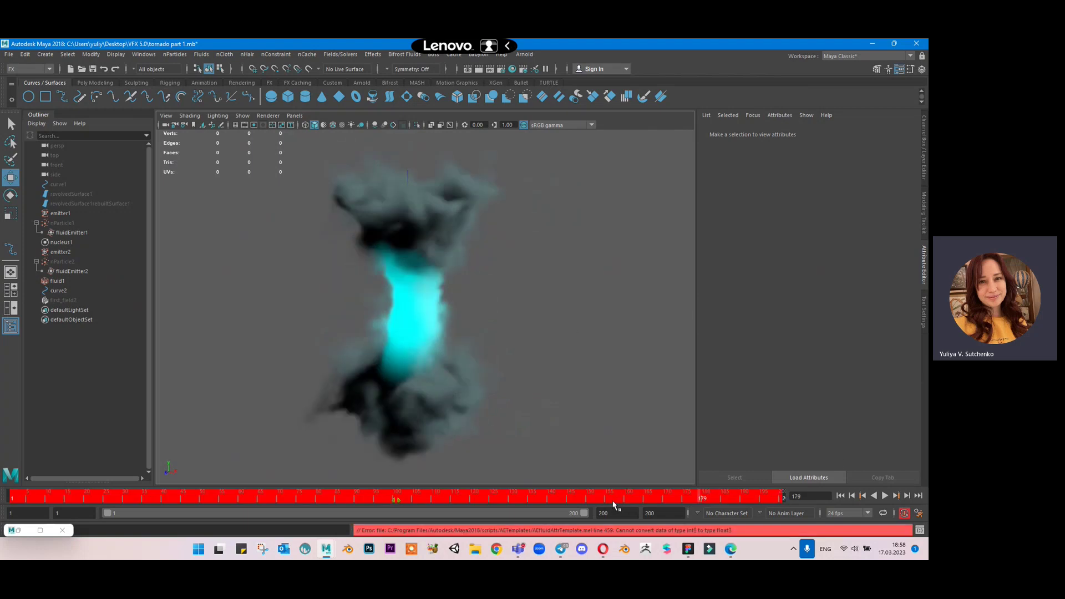
pyautogui.rightClick(614, 502)
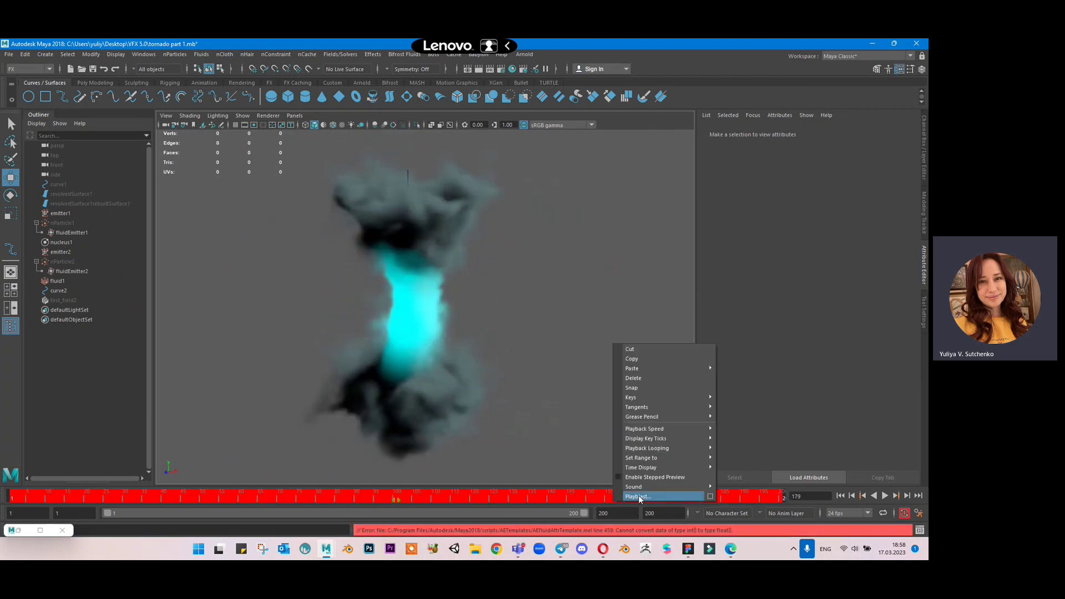
pyautogui.click(711, 497)
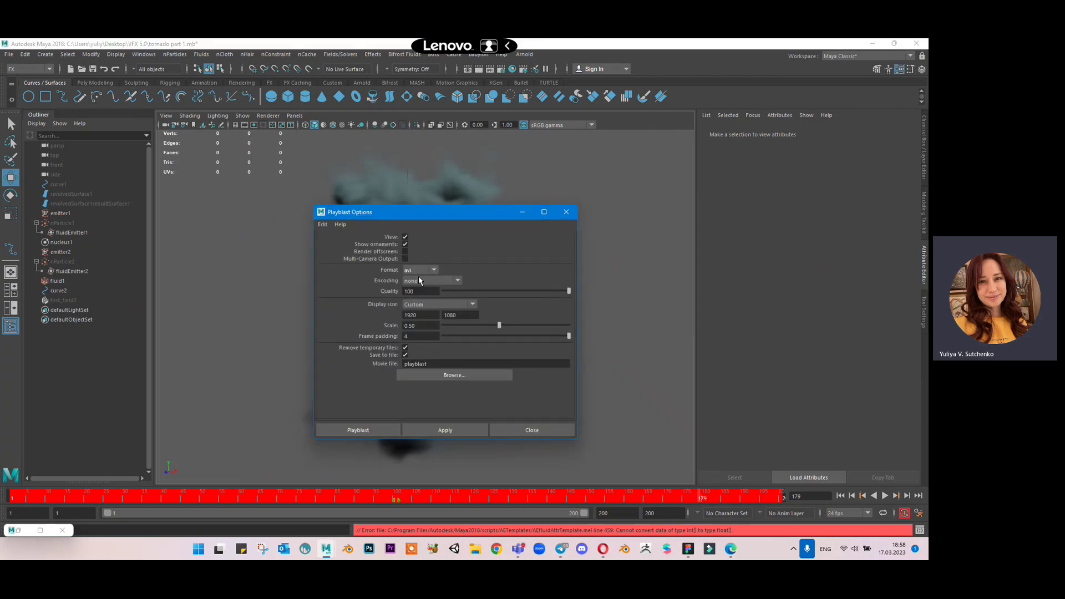
# Record the playblast to a movie file named "tornado test" in the Desktop's VFX 5.0 folder, and play it.
pyautogui.click(460, 374)
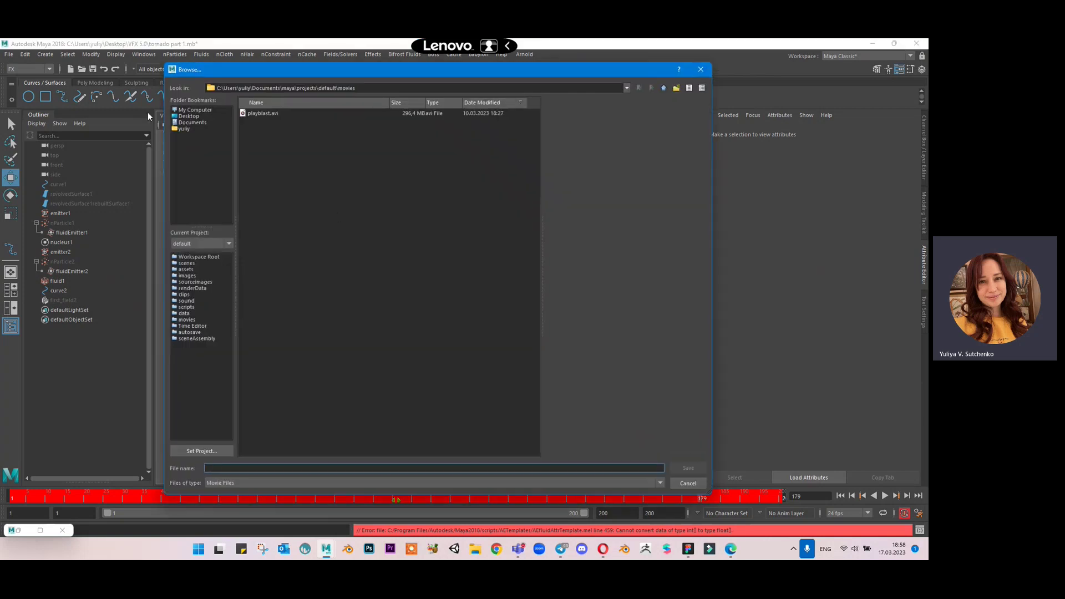
pyautogui.click(185, 117)
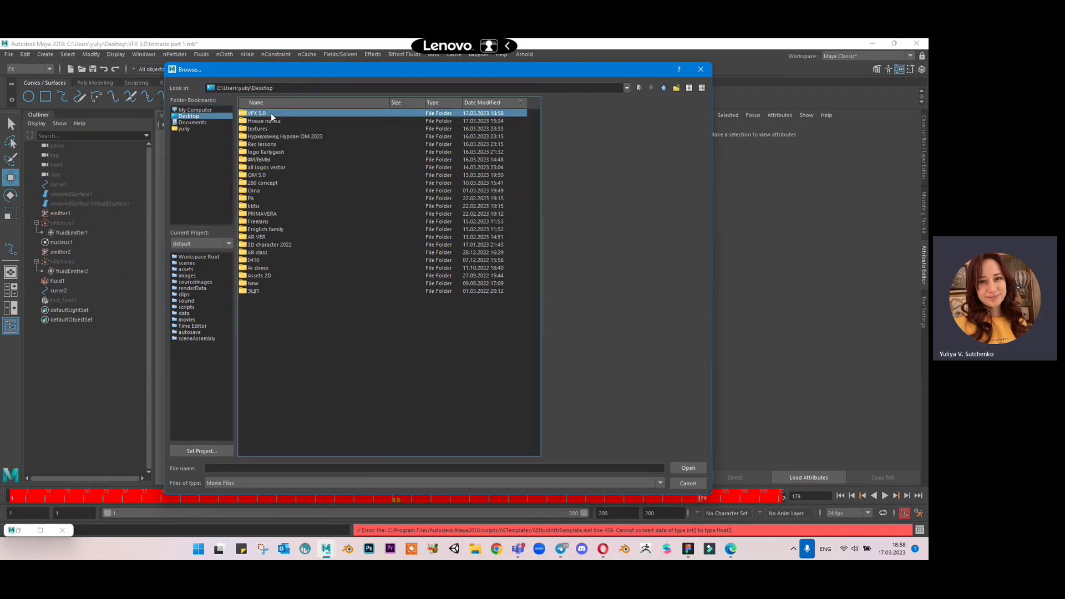
pyautogui.doubleClick(271, 113)
pyautogui.click(334, 467)
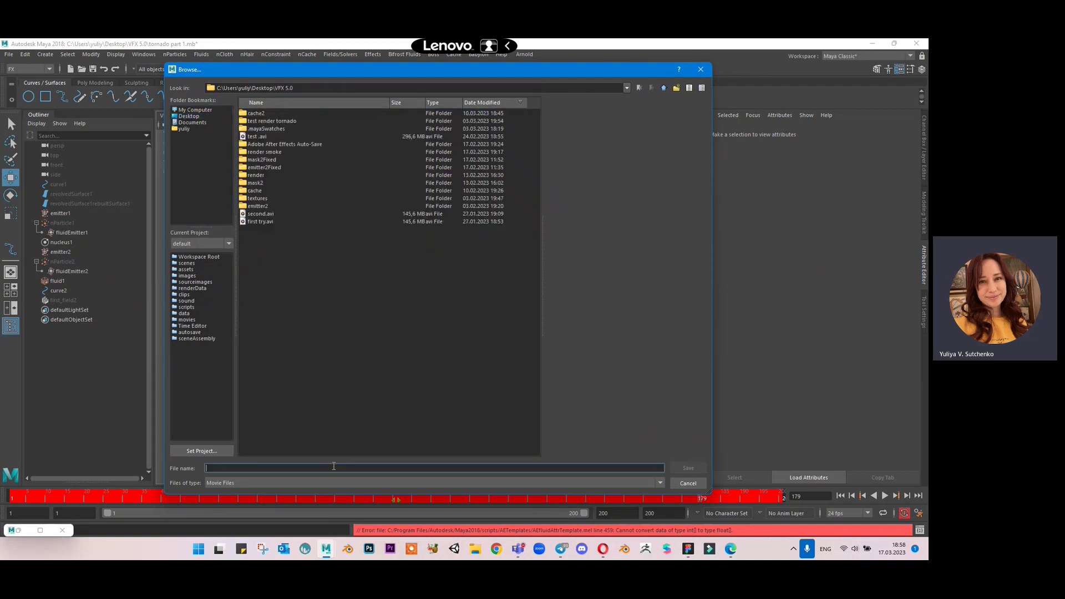
pyautogui.write('tornado test')
pyautogui.click(686, 469)
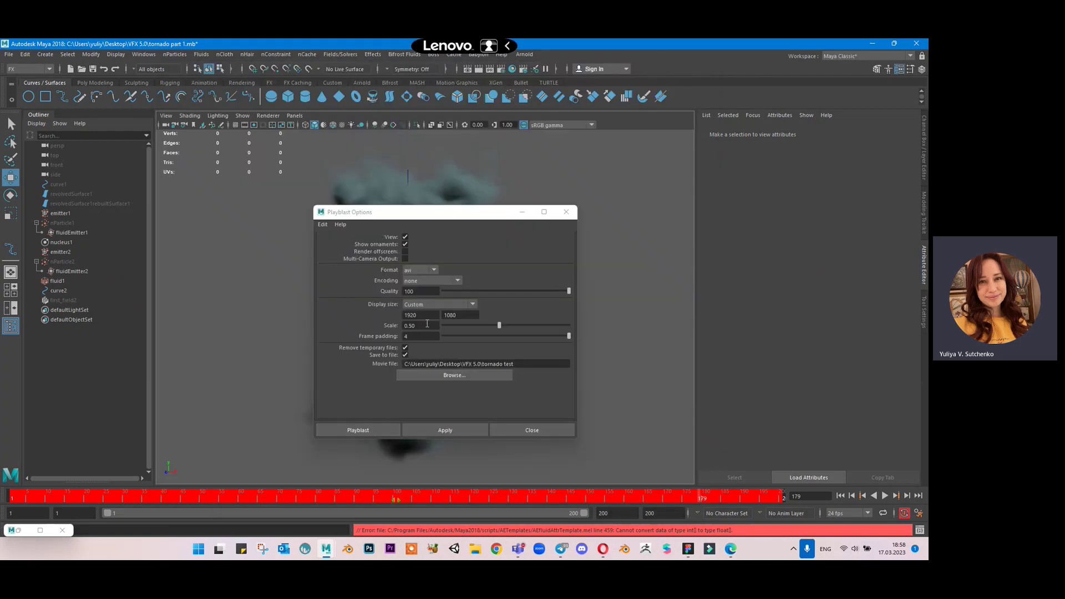
pyautogui.click(382, 426)
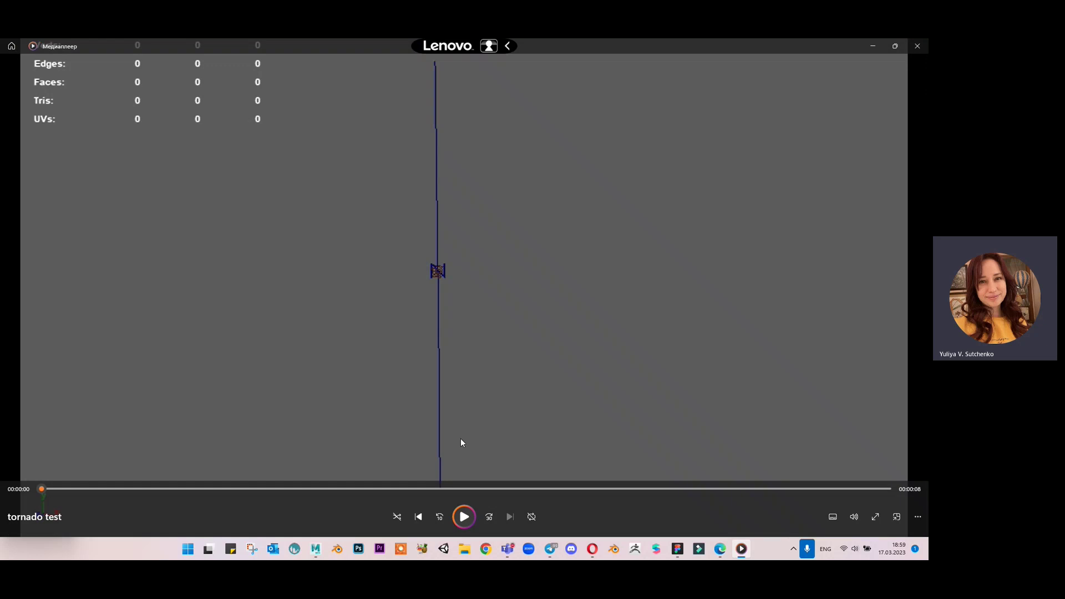
pyautogui.click(464, 516)
# Look up the April 2023 dates in the system calendar.
pyautogui.click(892, 549)
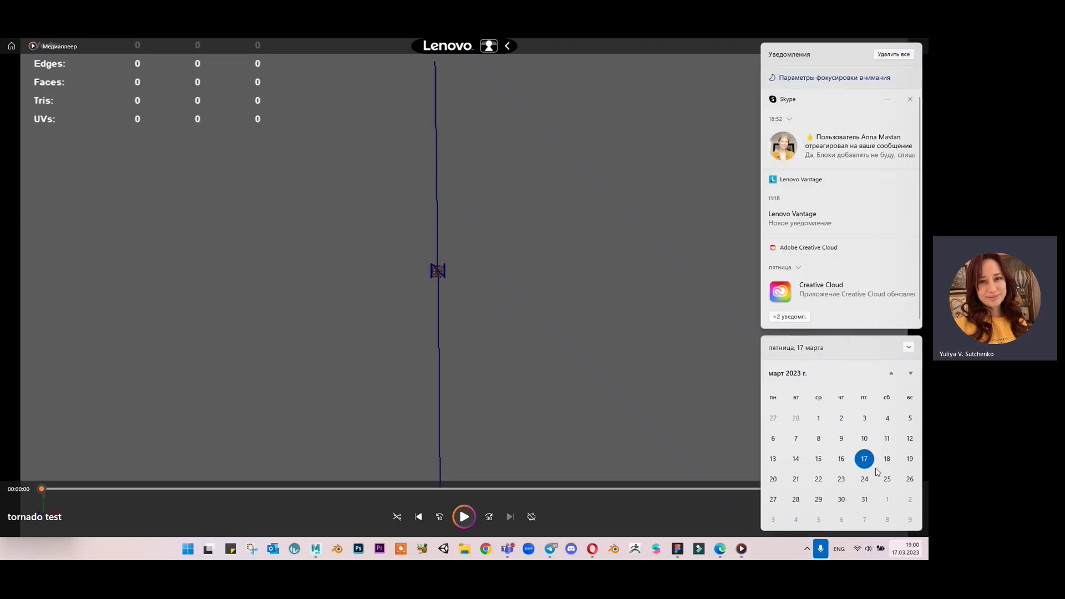
pyautogui.scroll(-2, 874, 484)
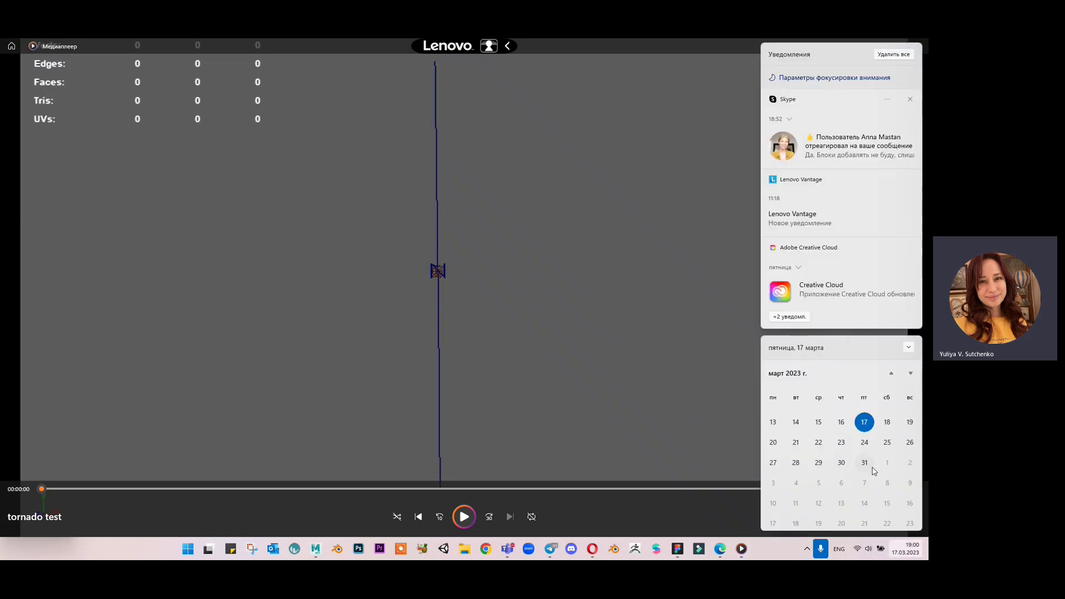
pyautogui.click(908, 465)
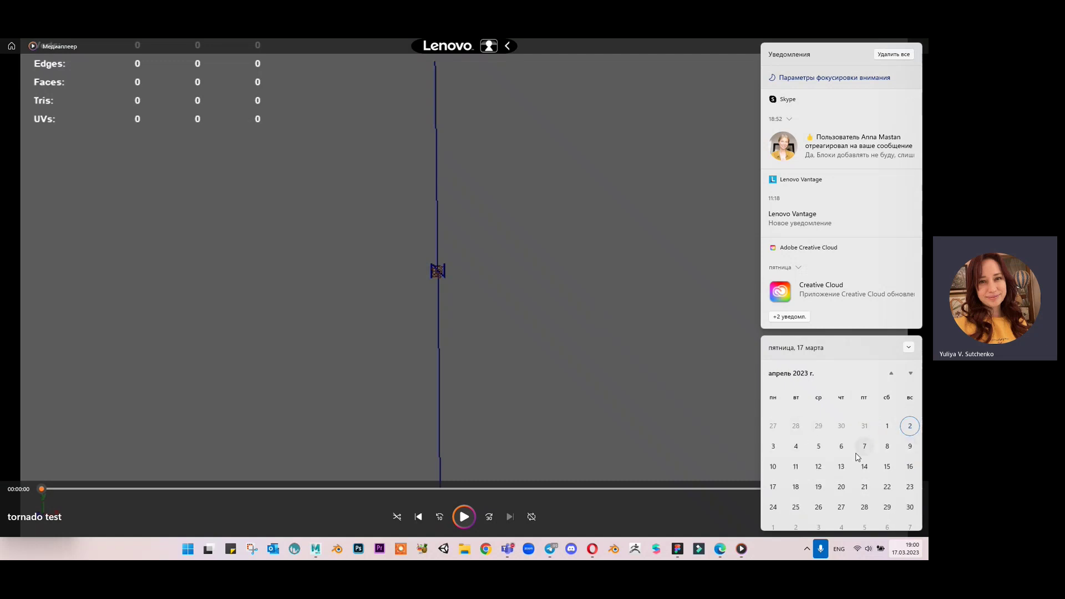
pyautogui.click(910, 447)
# Replay the tornado test video, close the player, and switch to the Google Drive folder in the Opera browser.
pyautogui.click(465, 517)
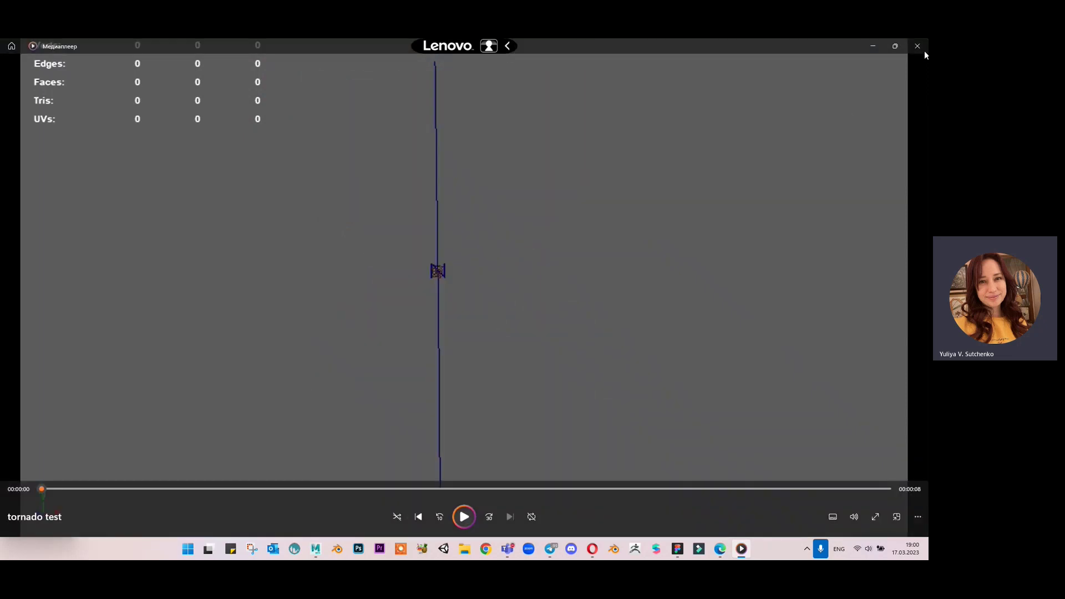
pyautogui.click(920, 47)
pyautogui.hotkey('alt', 'Tab')
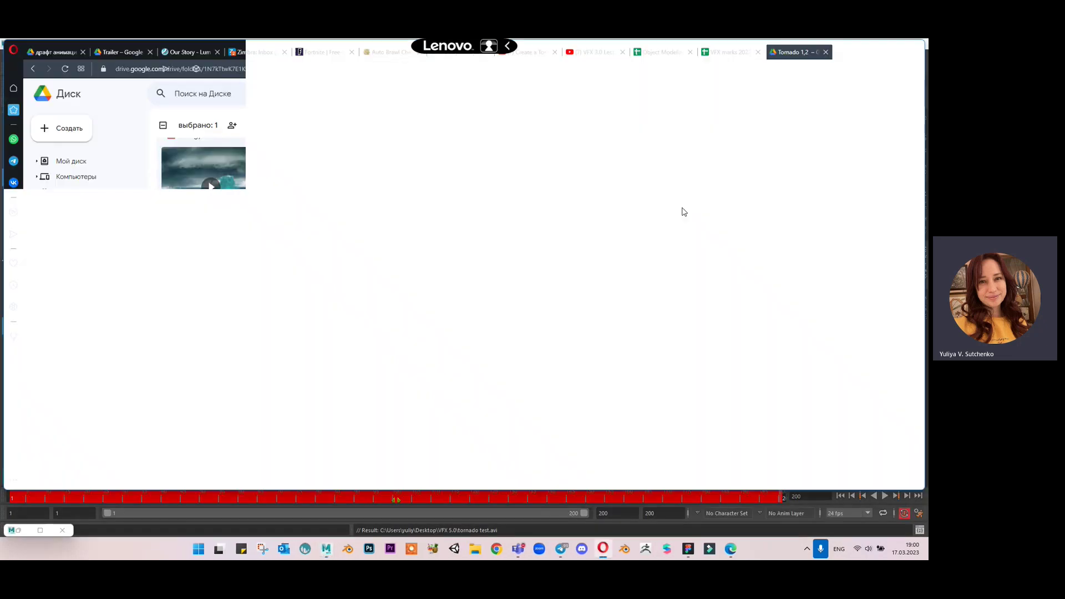
# Open the VFX marks 2023 spreadsheet and review the lab 5 explosion and lab 6 tornado columns for weeks 10 to 12.
pyautogui.click(724, 52)
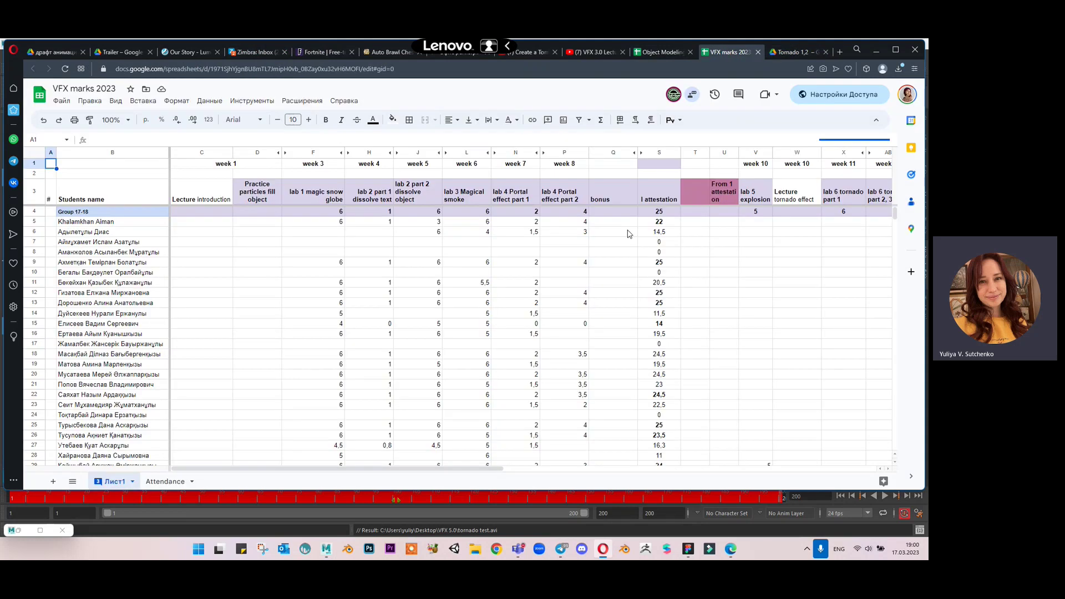
pyautogui.moveTo(501, 469); pyautogui.dragTo(636, 468)
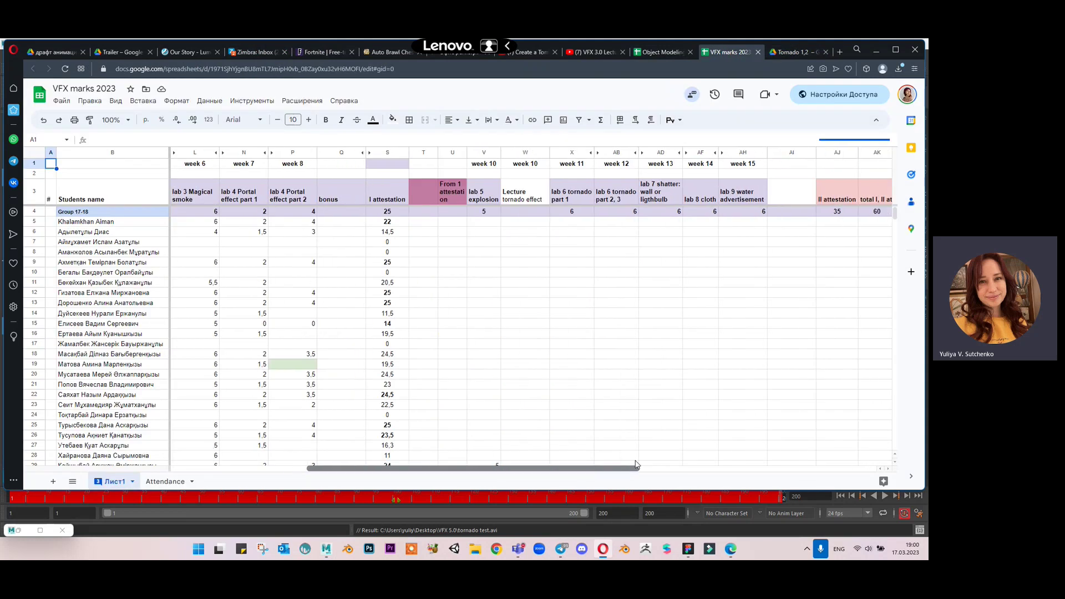
pyautogui.click(527, 212)
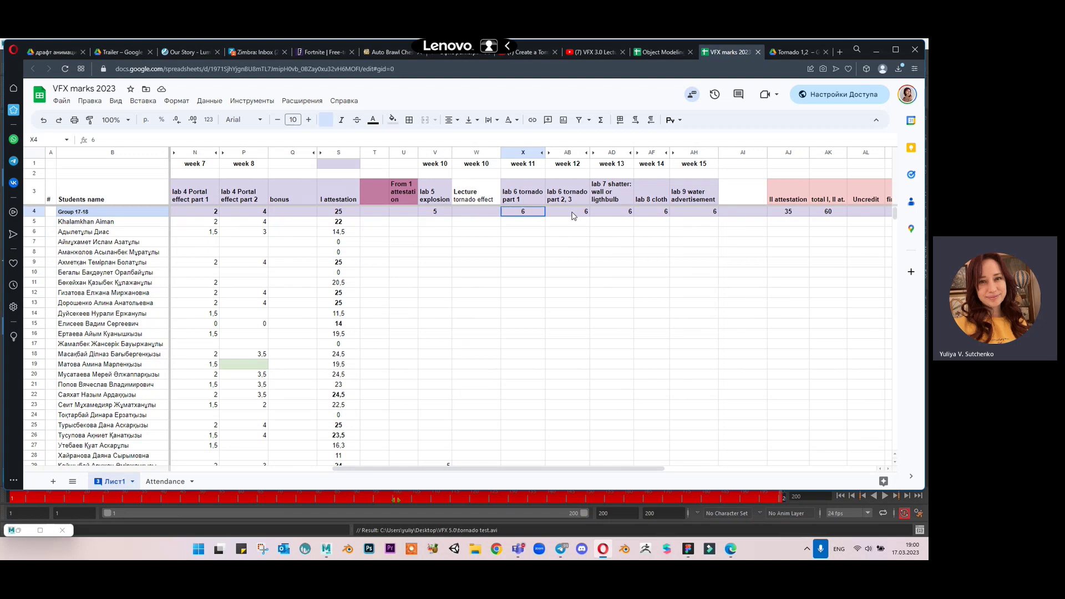
pyautogui.keyDown('shift'); pyautogui.click(574, 214); pyautogui.keyUp('shift')
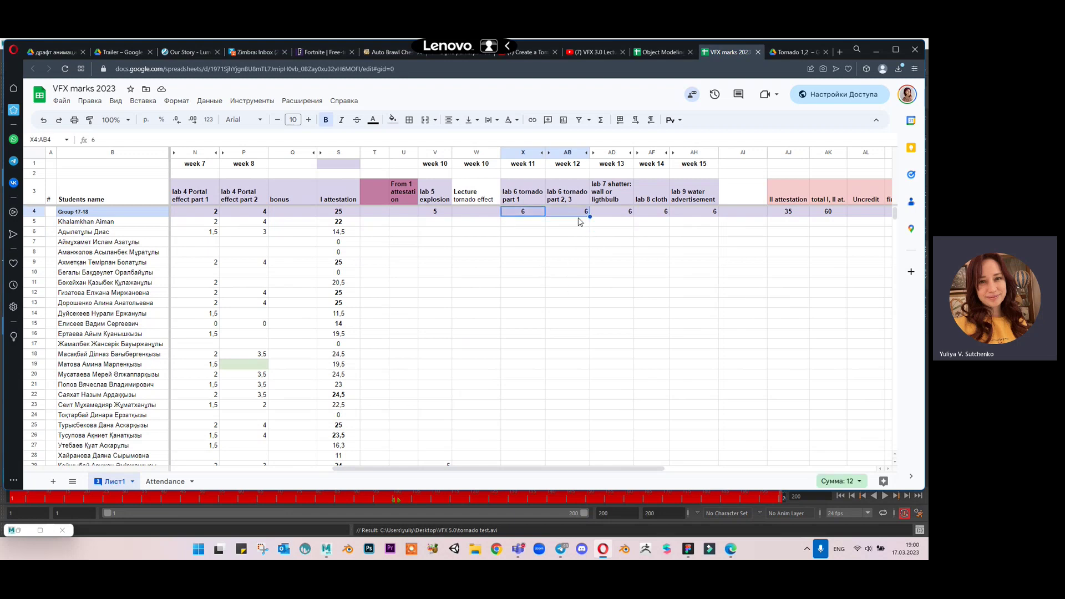
pyautogui.click(524, 304)
pyautogui.click(444, 235)
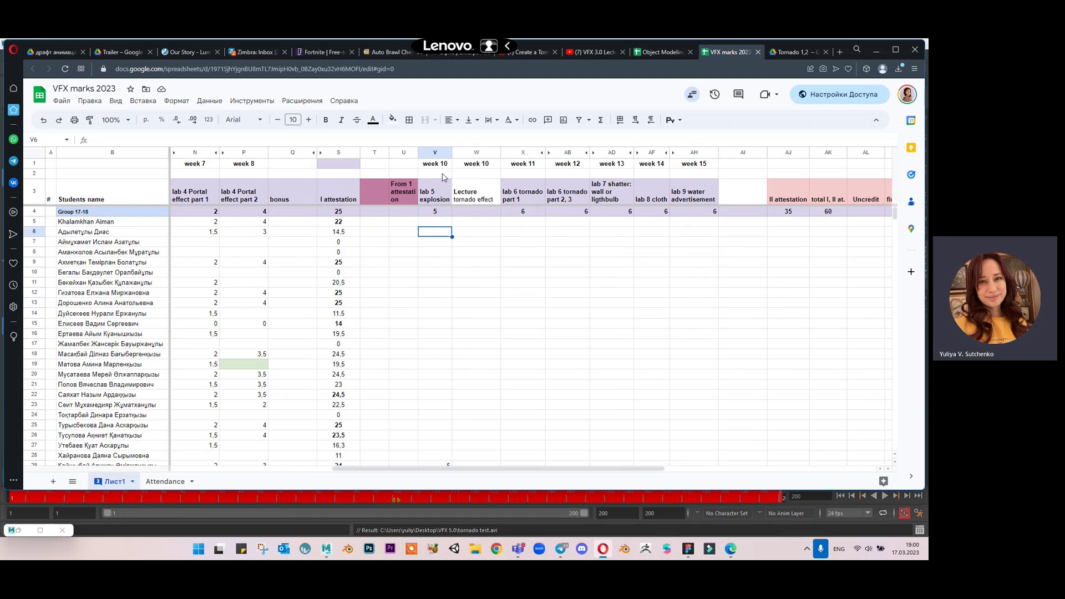
pyautogui.click(534, 176)
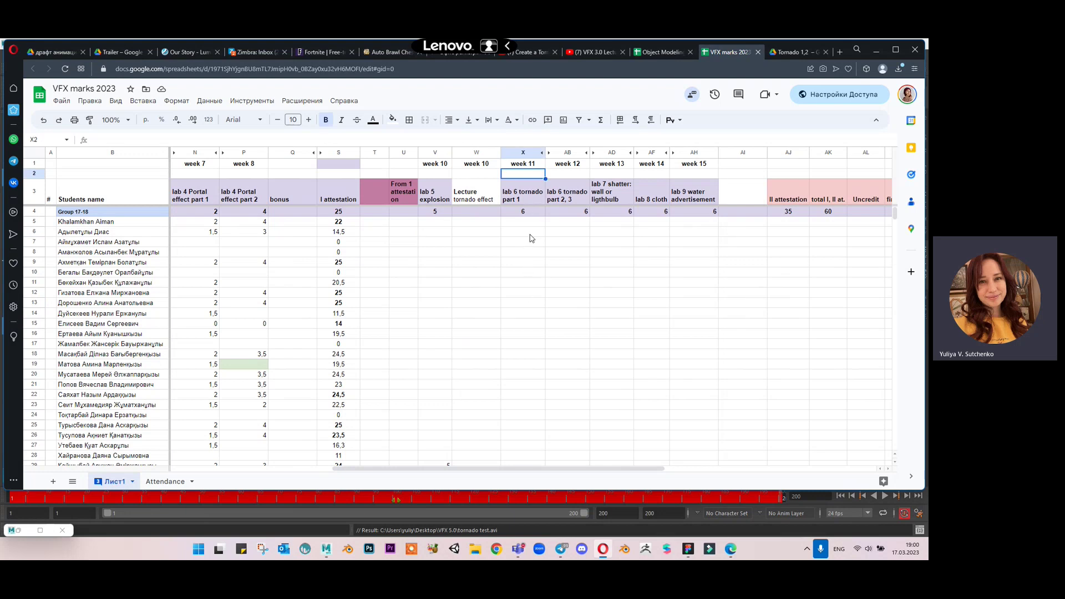
# Look up 16 April 2023 in the system calendar and return to the week 13 column of the marks sheet.
pyautogui.click(906, 550)
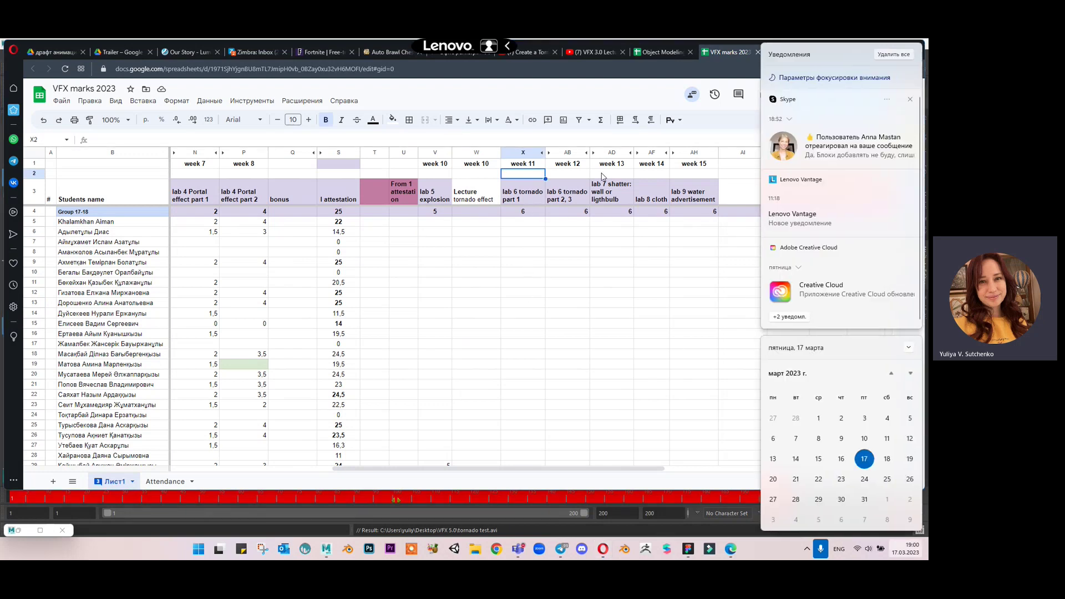
pyautogui.scroll(-1, 904, 477)
pyautogui.click(908, 472)
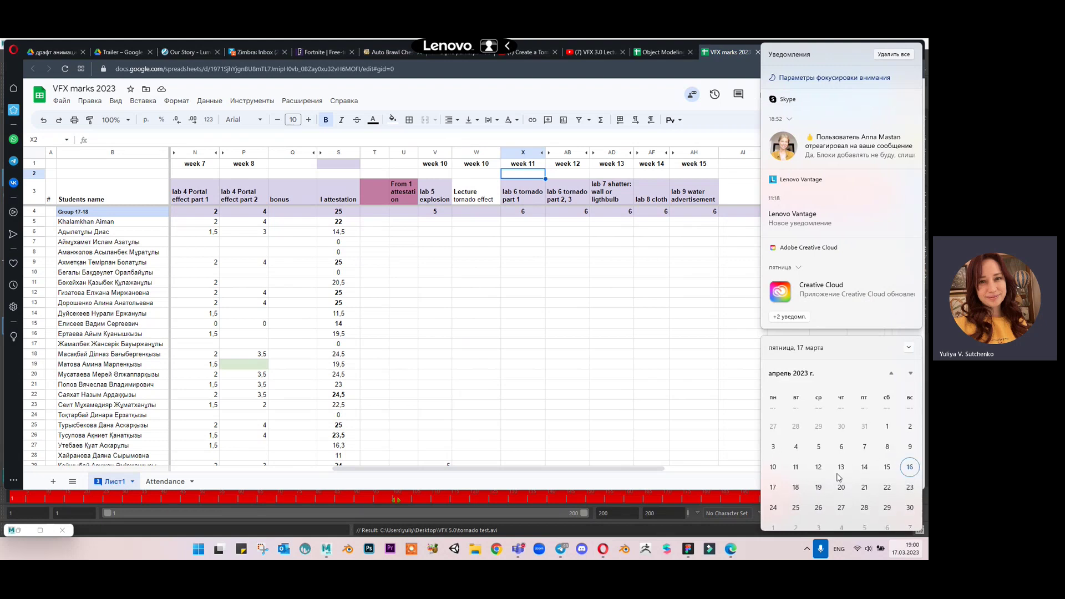
pyautogui.click(583, 174)
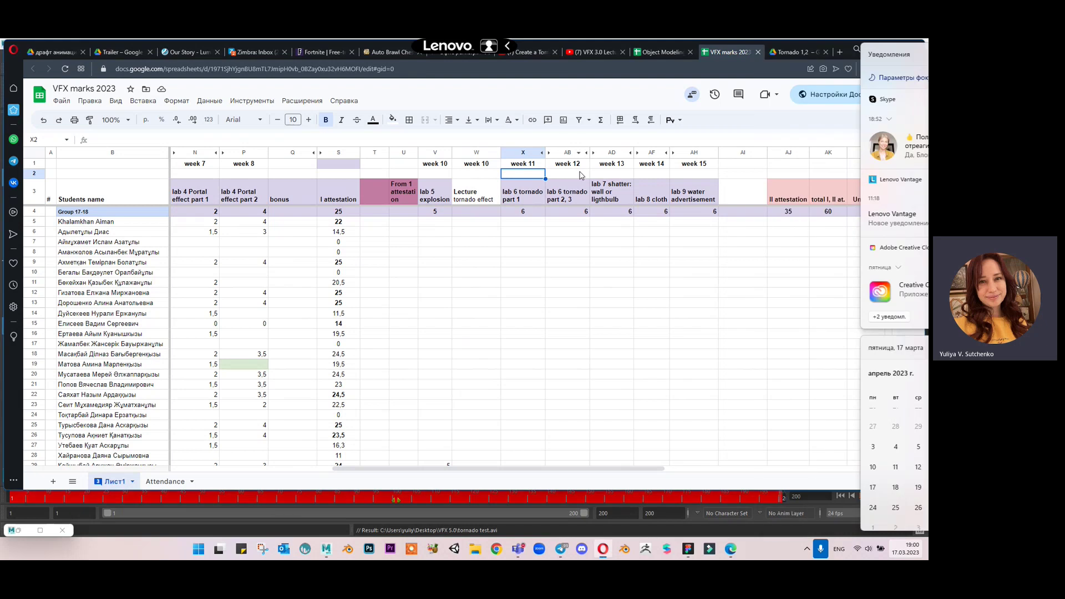
pyautogui.click(624, 178)
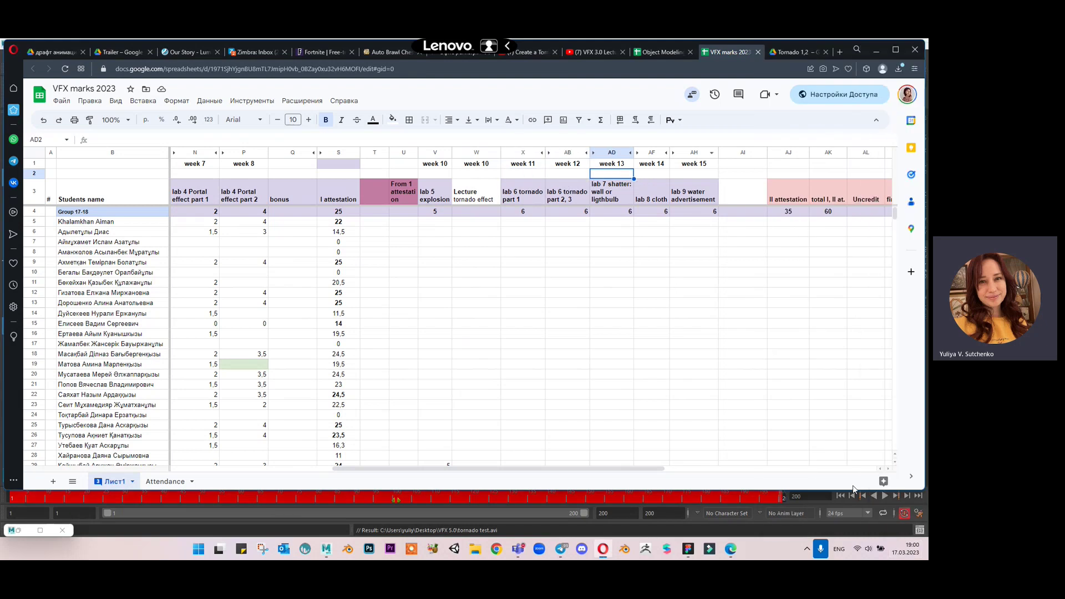
# Check the April and May 2023 dates in the system calendar, including 6 May, and return to the marks sheet.
pyautogui.click(905, 550)
pyautogui.scroll(-1, 890, 486)
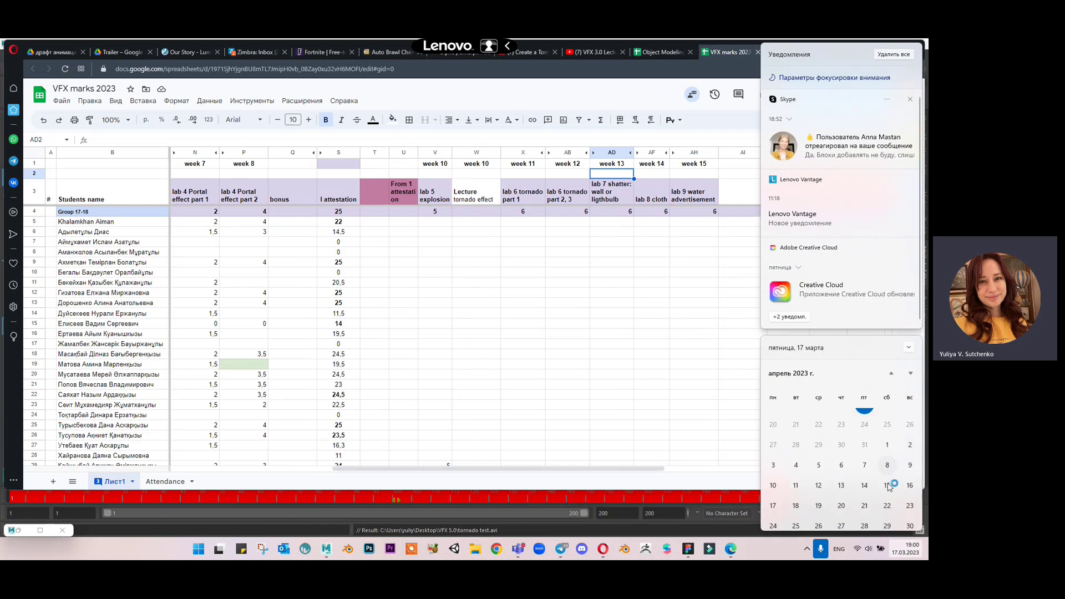
pyautogui.scroll(-1, 890, 483)
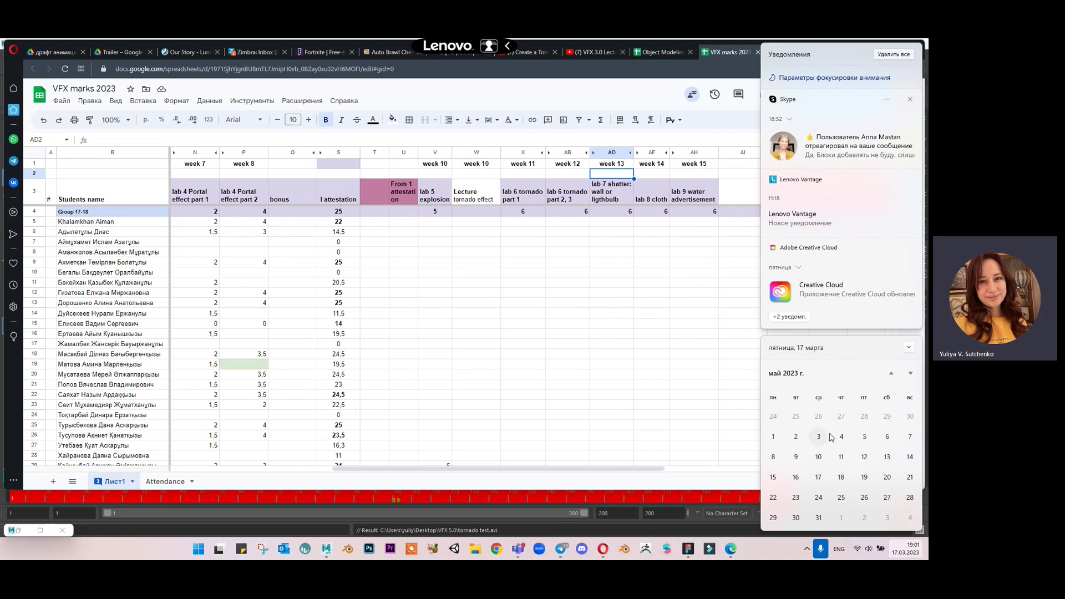
pyautogui.click(888, 438)
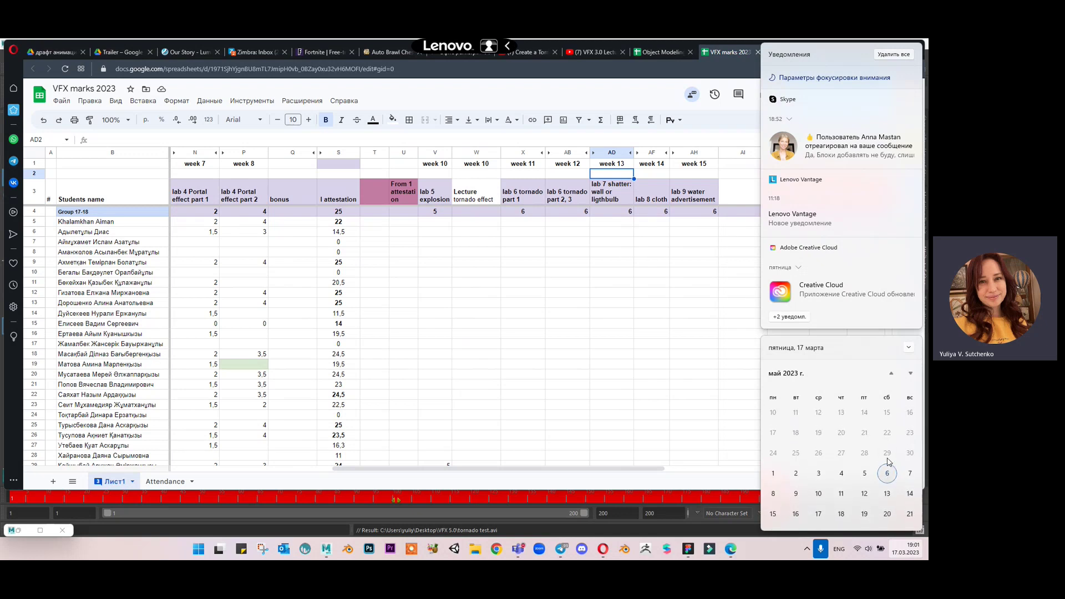
pyautogui.scroll(2, 875, 430)
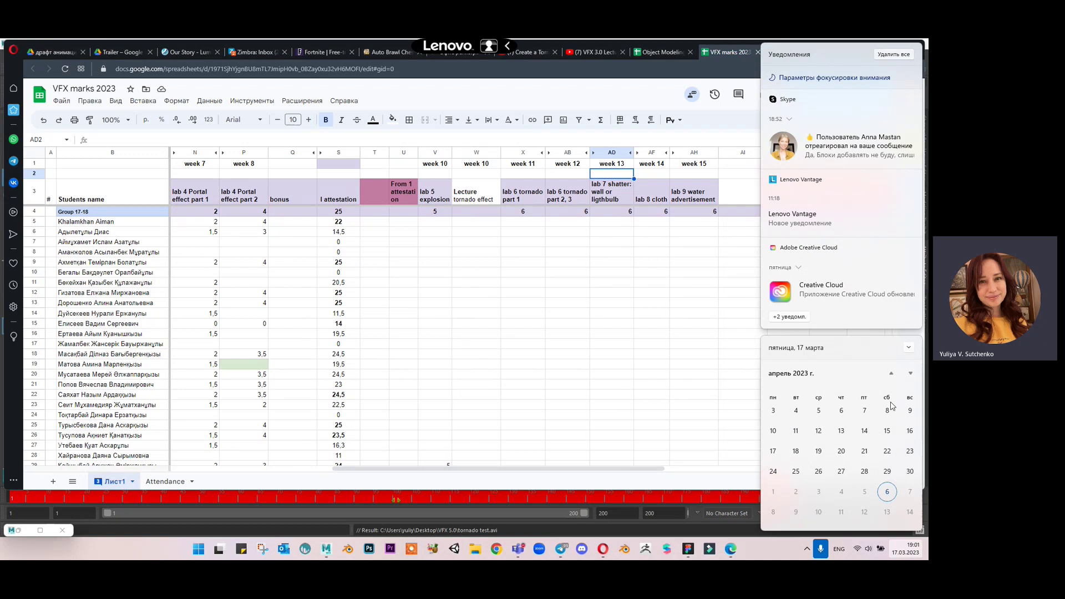
pyautogui.click(911, 454)
pyautogui.click(911, 472)
pyautogui.click(888, 492)
pyautogui.click(701, 265)
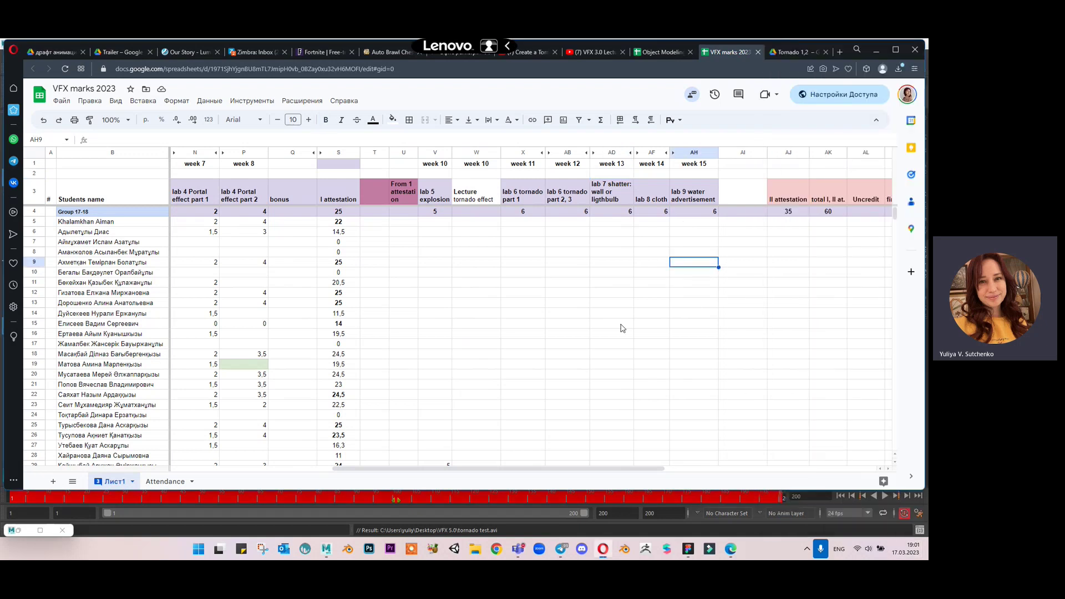
# Review the mark cells from the lab 5 explosion column to the lab 9 water advertisement column.
pyautogui.scroll(-1, 648, 278)
pyautogui.scroll(1, 637, 290)
pyautogui.moveTo(435, 252); pyautogui.dragTo(687, 311)
pyautogui.click(691, 305)
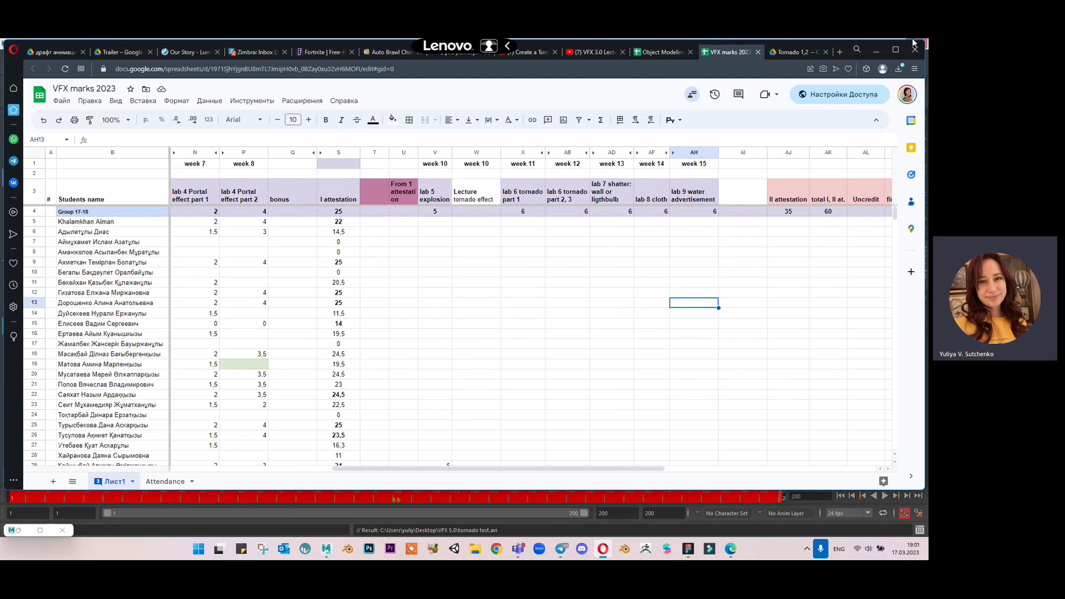
# Return to the tornado part 1 scene in Maya and save it.
pyautogui.click(876, 50)
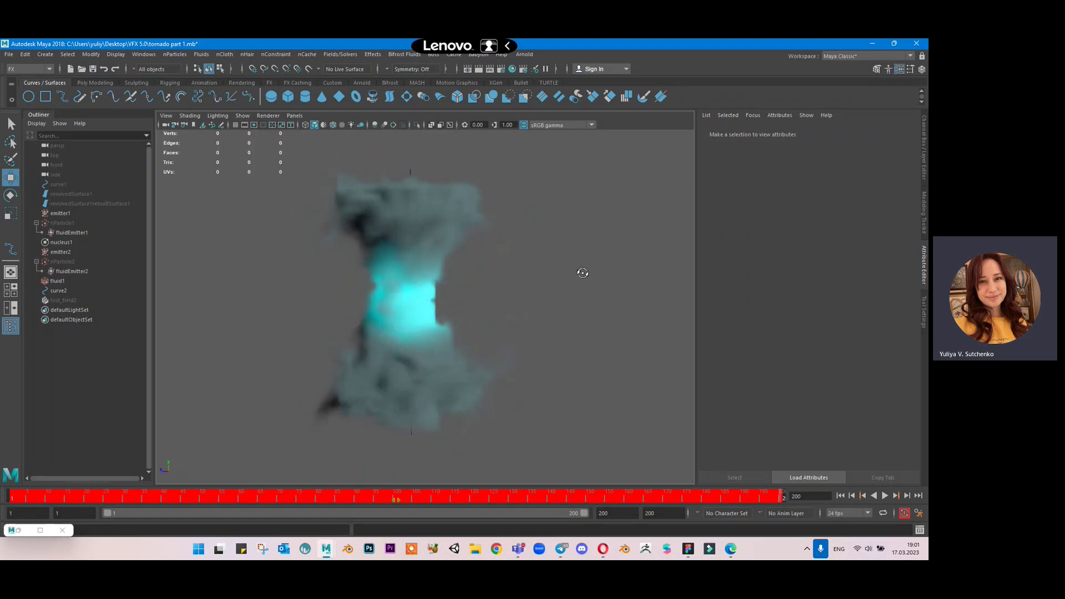
pyautogui.hotkey('ctrl', 's')
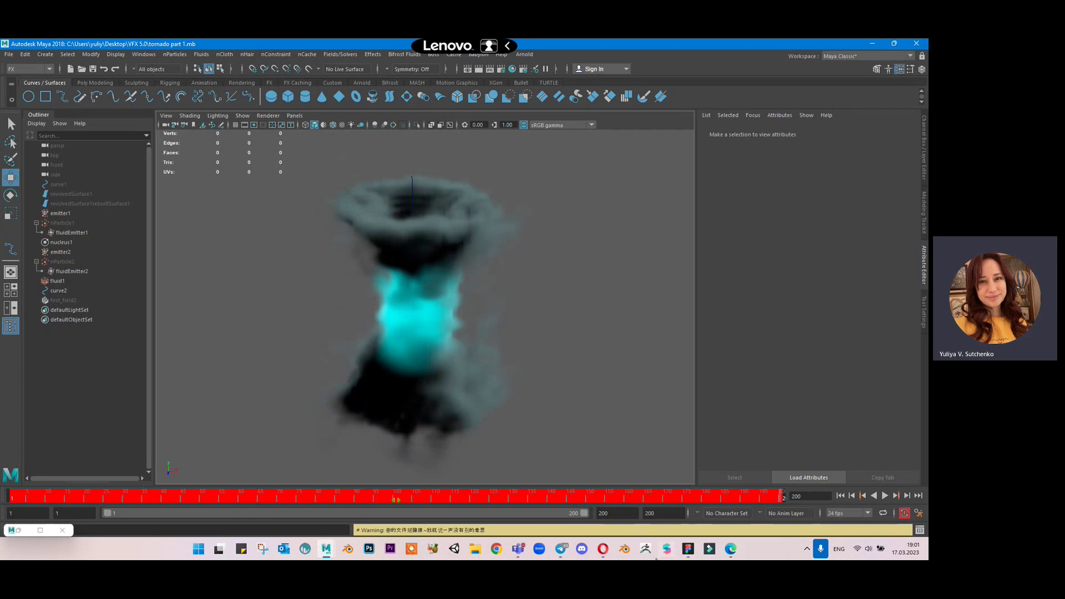
# Switch to the Lecture 9 meeting in Microsoft Teams and open its additional meeting options for recording and transcription.
pyautogui.moveTo(518, 549)
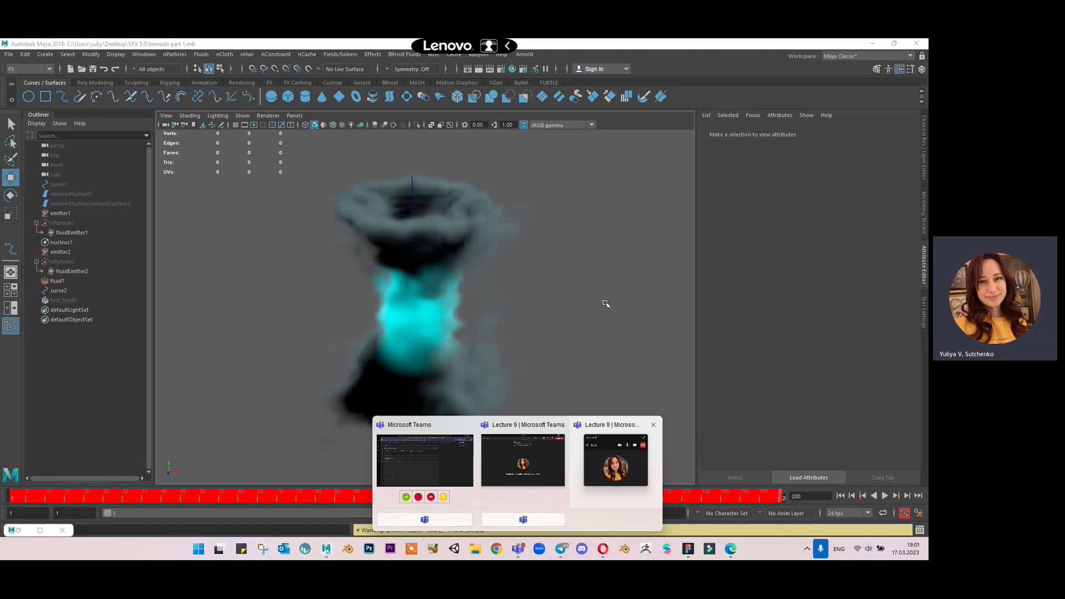
pyautogui.click(541, 469)
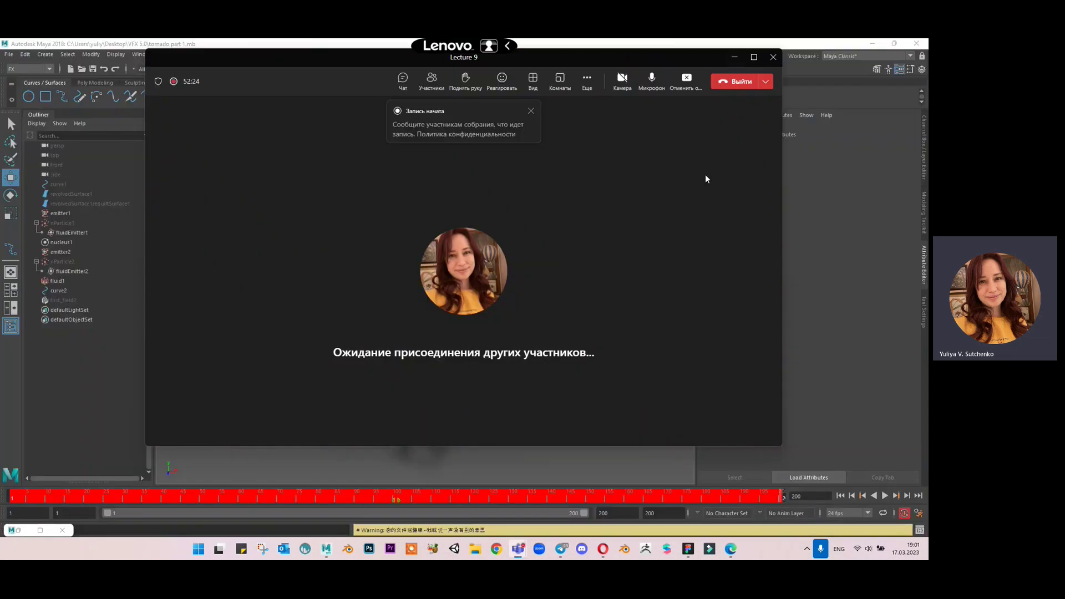
pyautogui.click(588, 83)
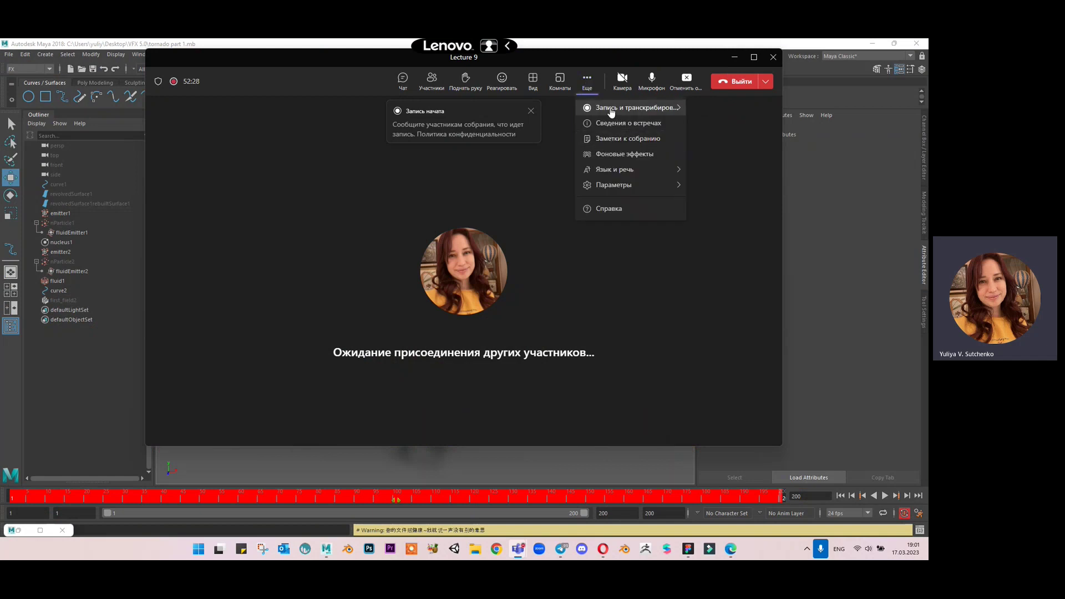